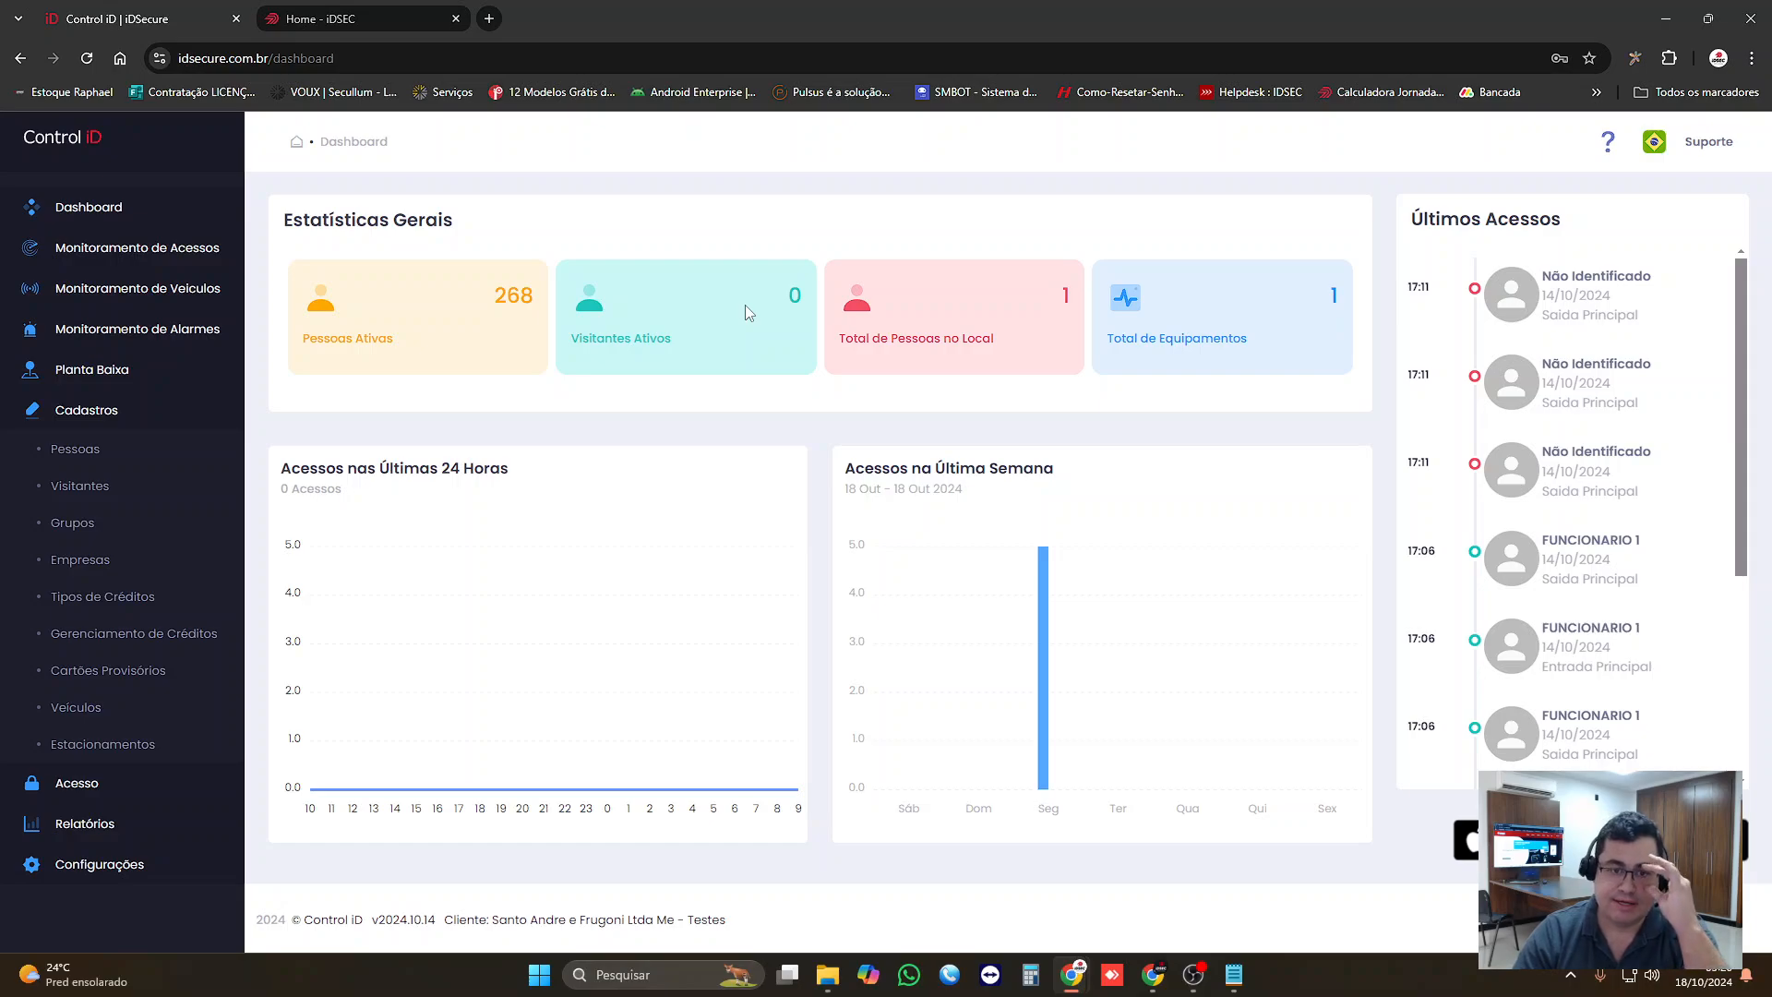
Step: Bring up an empty Notepad window beside the dashboard, and open the Grupos list under Cadastros in iDSecure
click(1235, 979)
drag(1126, 201, 1198, 240)
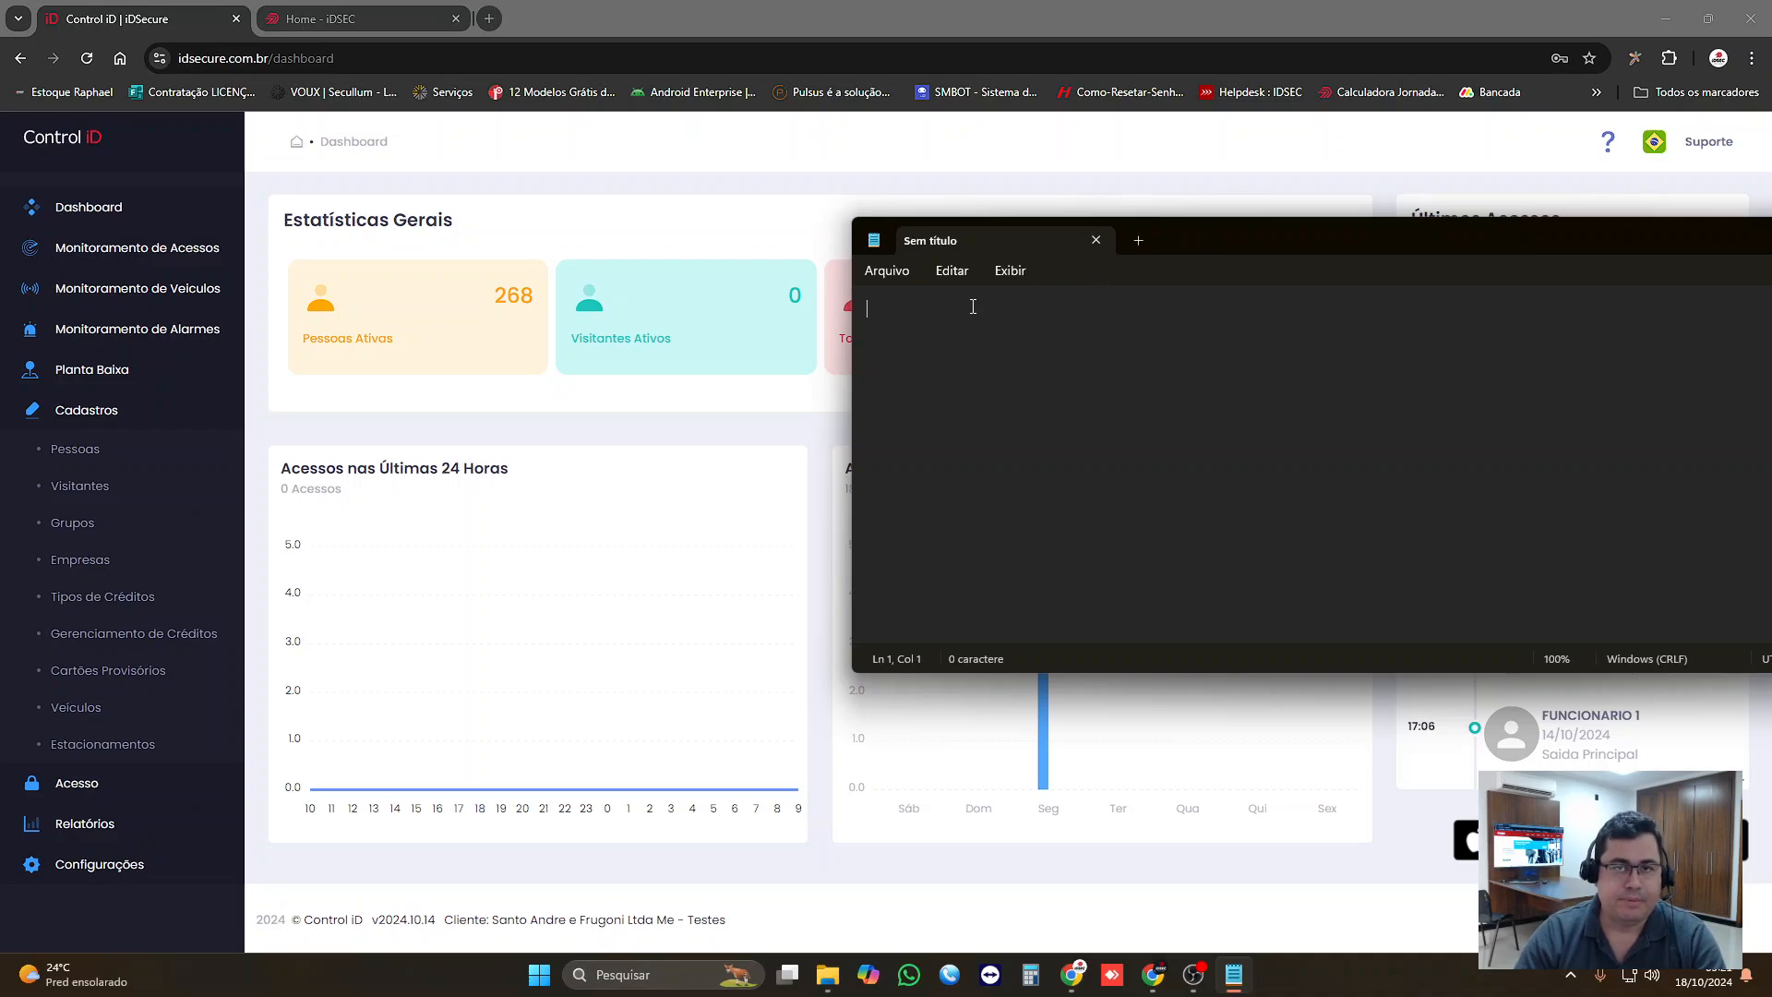
click(137, 406)
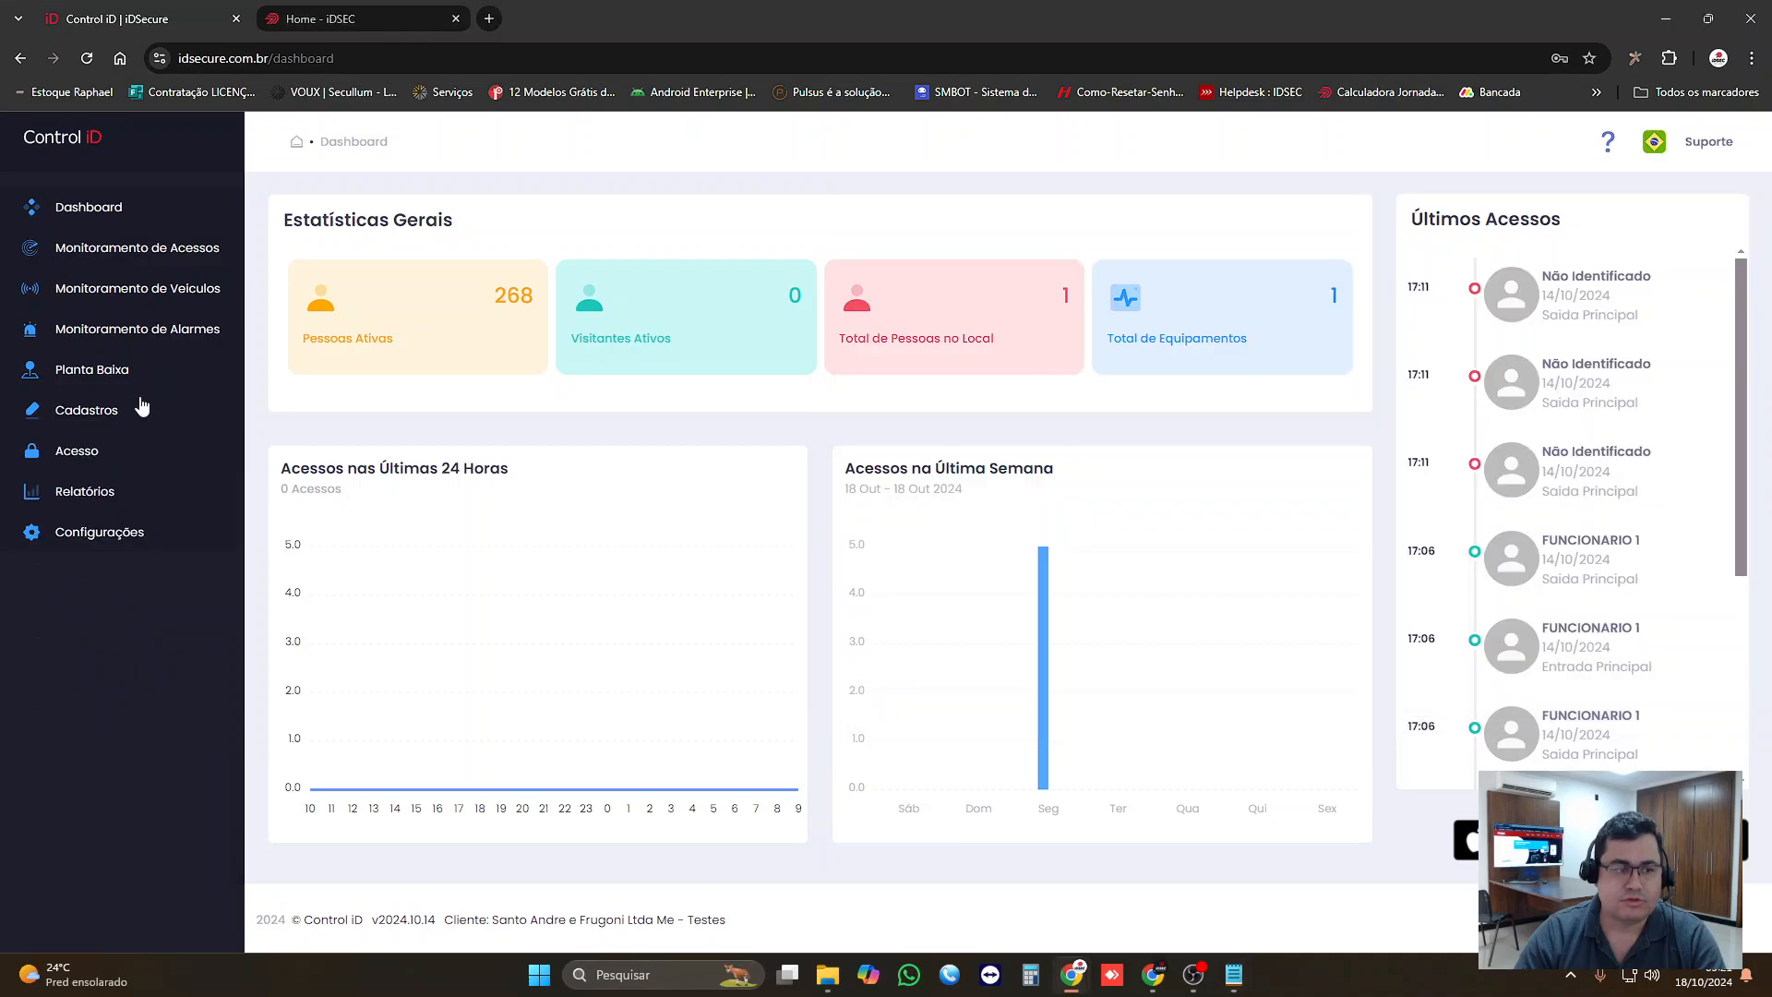
click(129, 412)
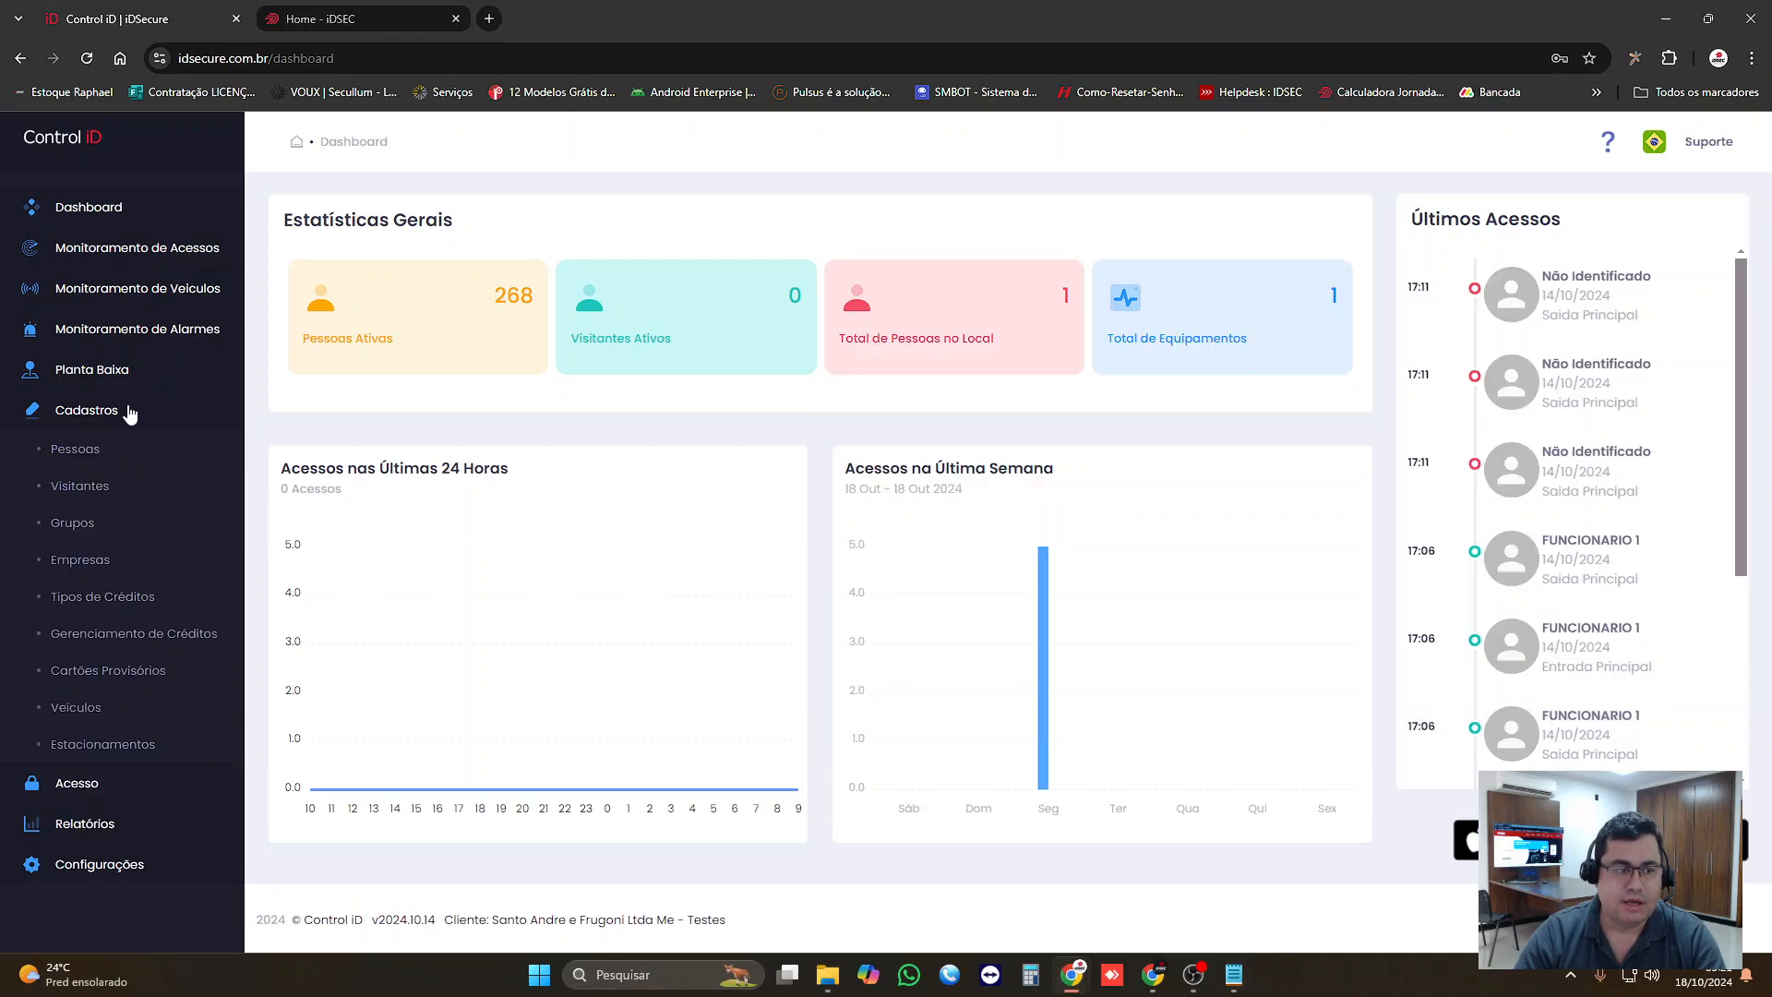
click(79, 529)
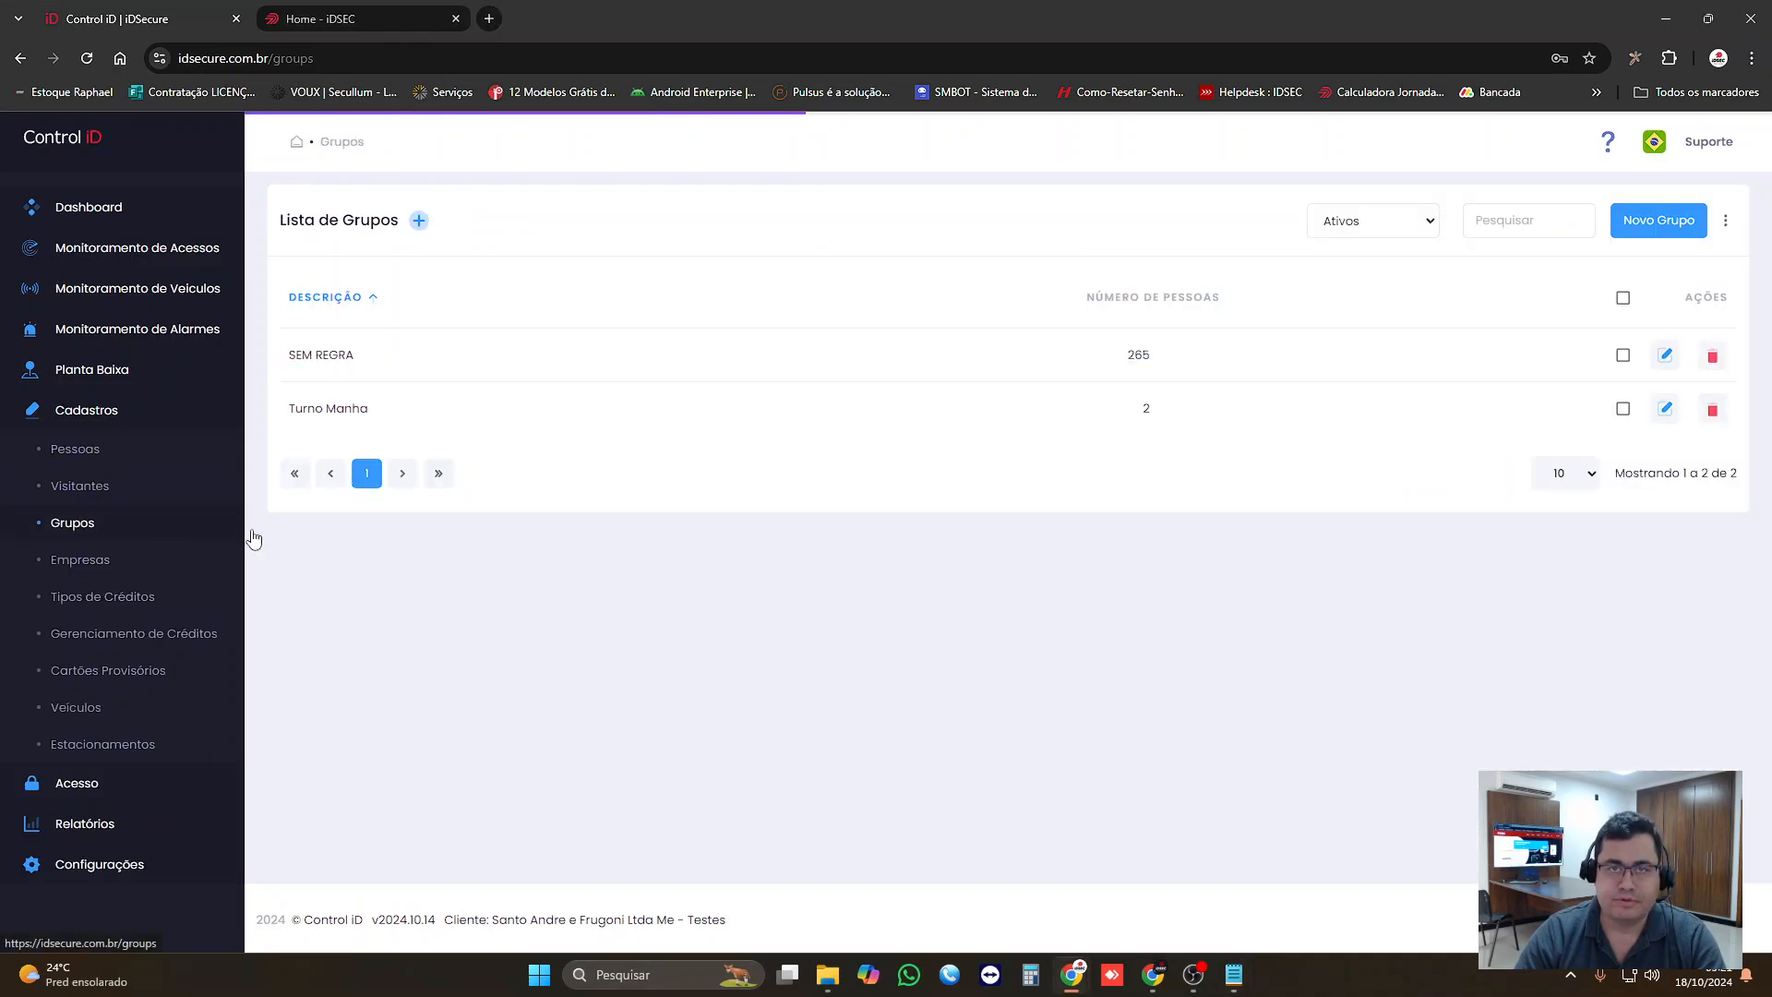
Step: Switch to Notepad and write the note "Cadastro > Grupo (reunir equipe que fazem a mesma horário)"
click(1234, 975)
text(c)
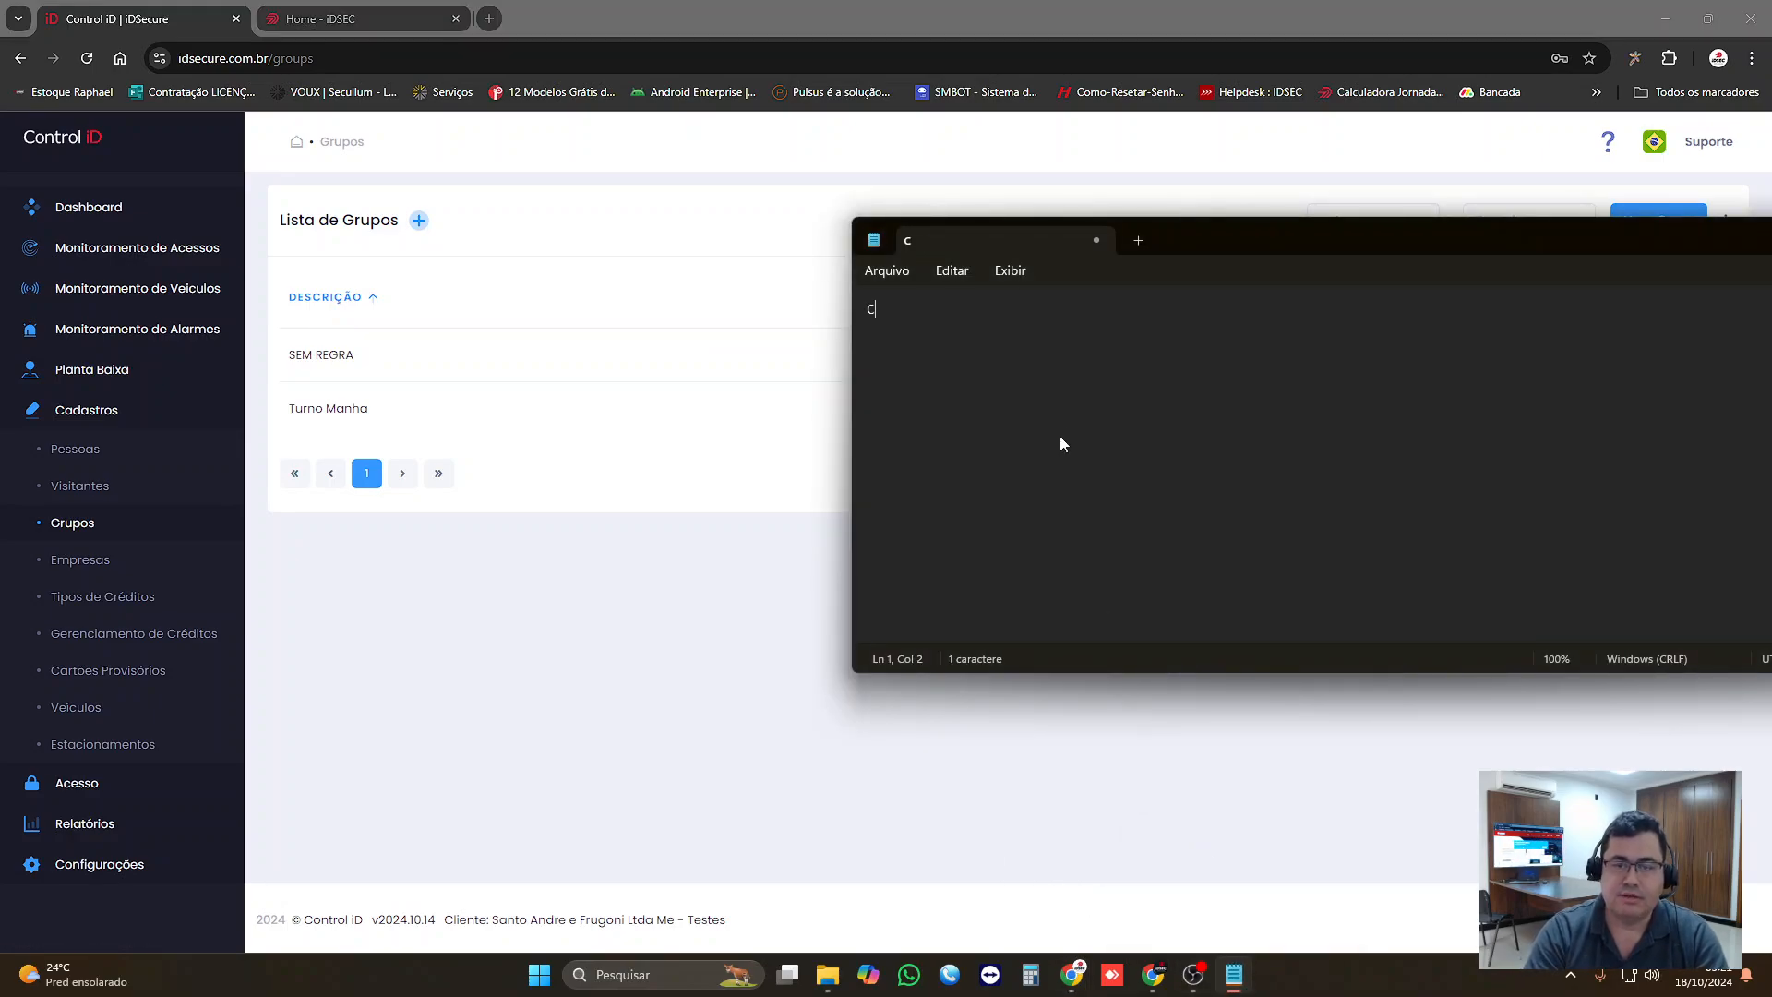
text(adastro > )
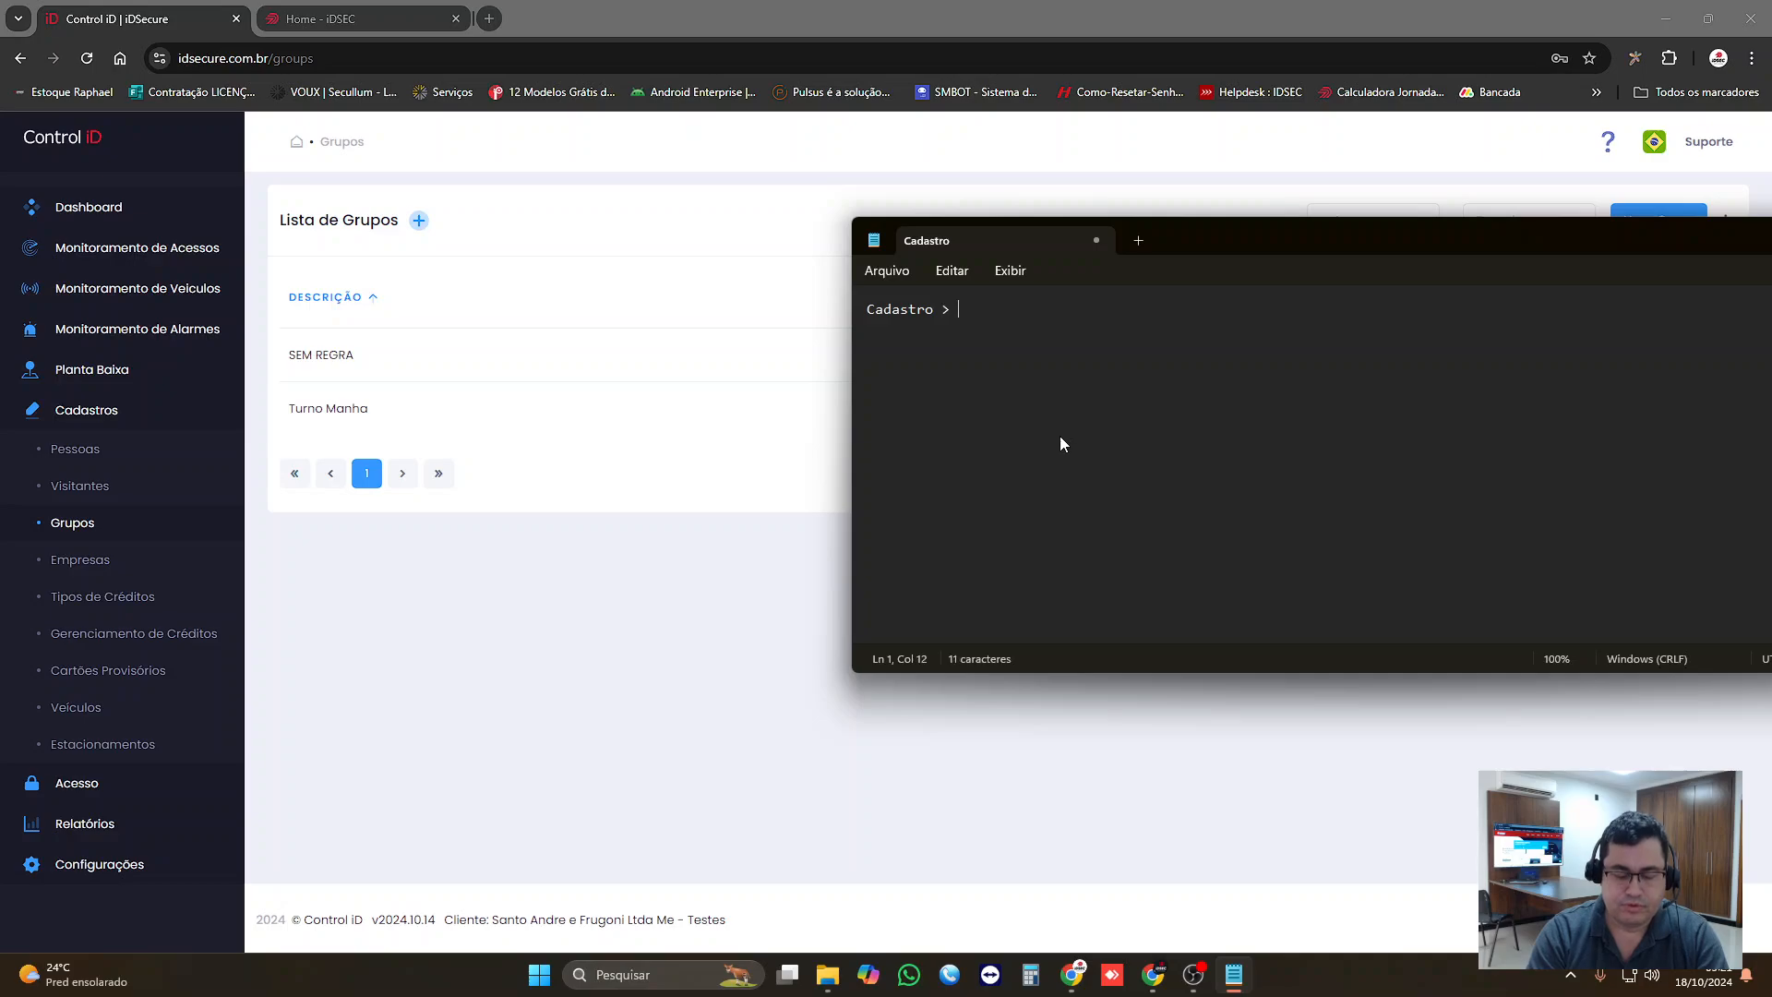
text(grupos)
key(BackSpace)
key(BackSpace)
key(BackSpace)
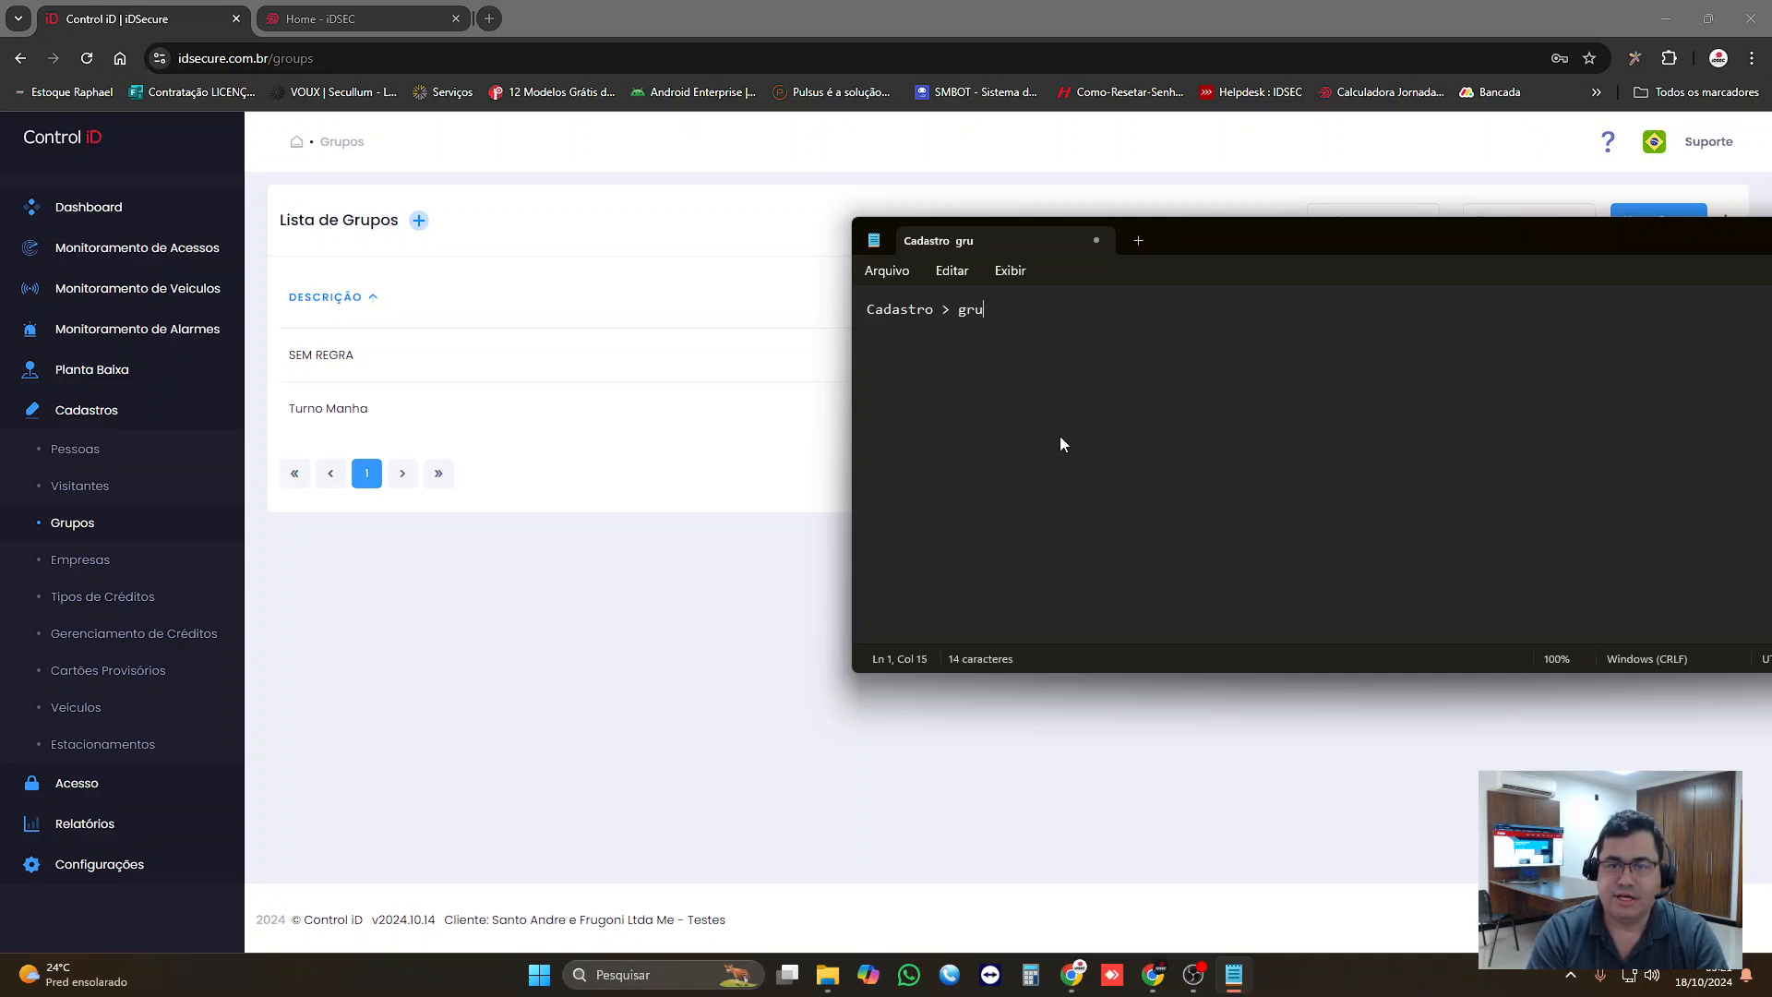
key(BackSpace)
key(BackSpace)
key(BackSpace)
text(Grupo)
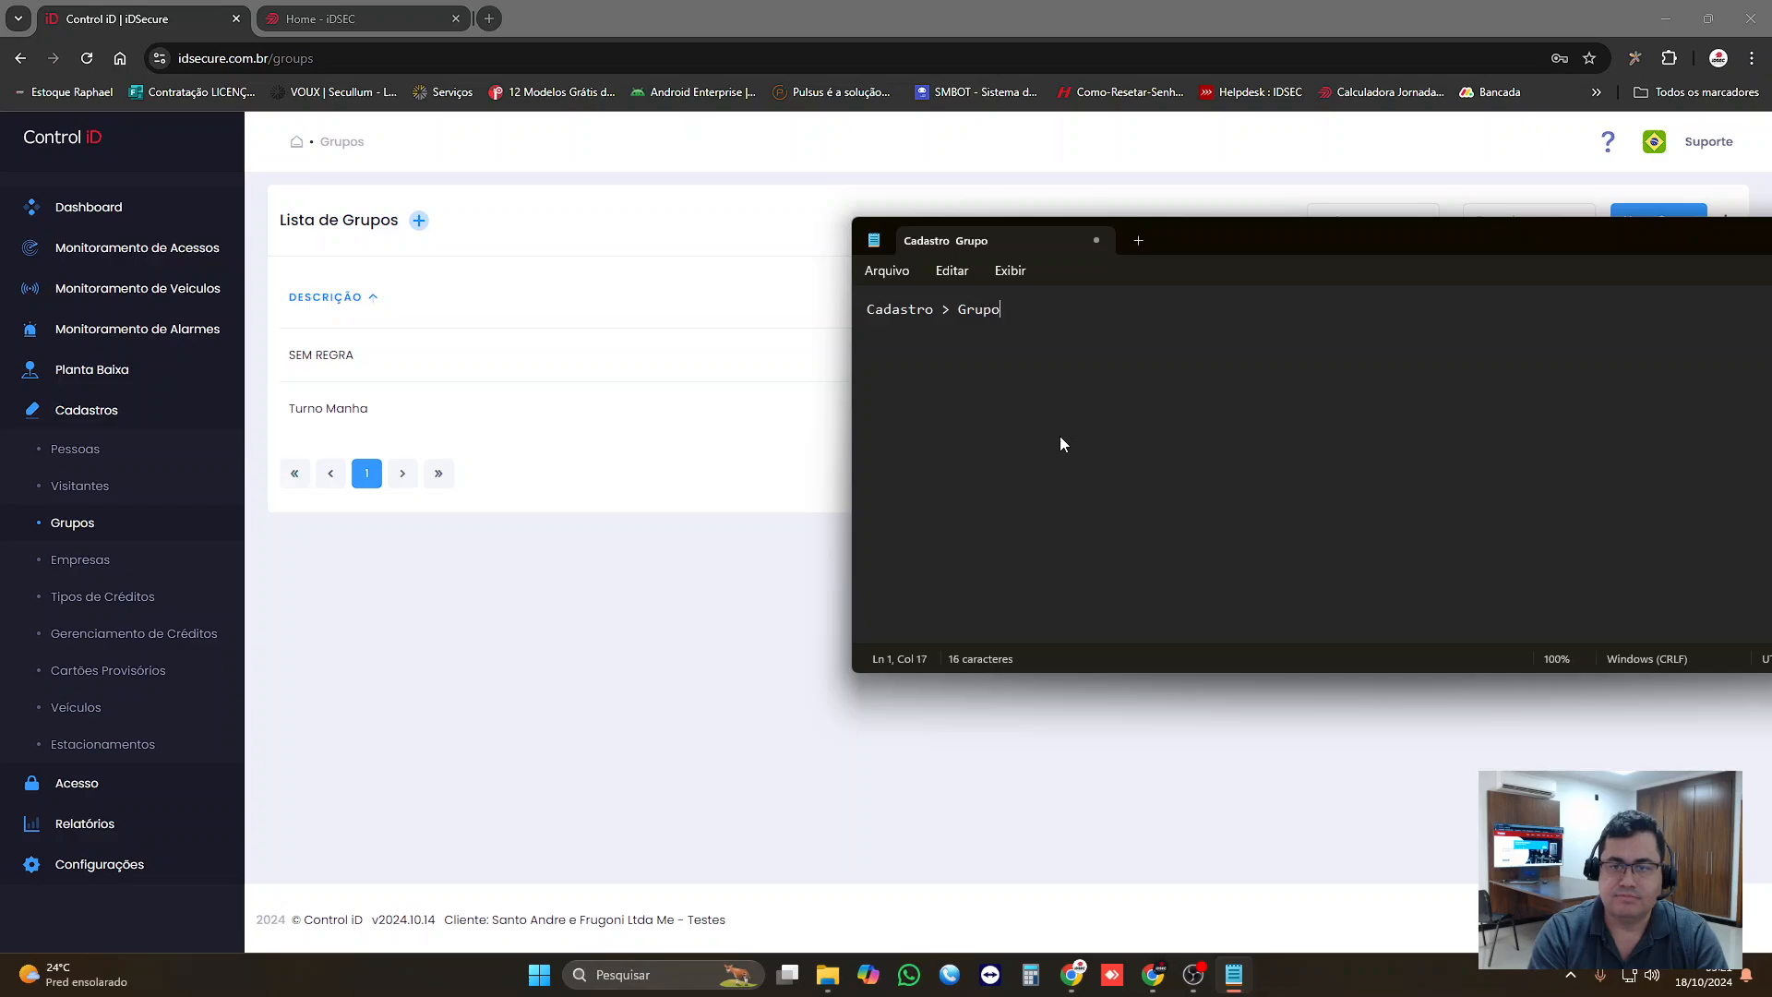
text( (reuni)
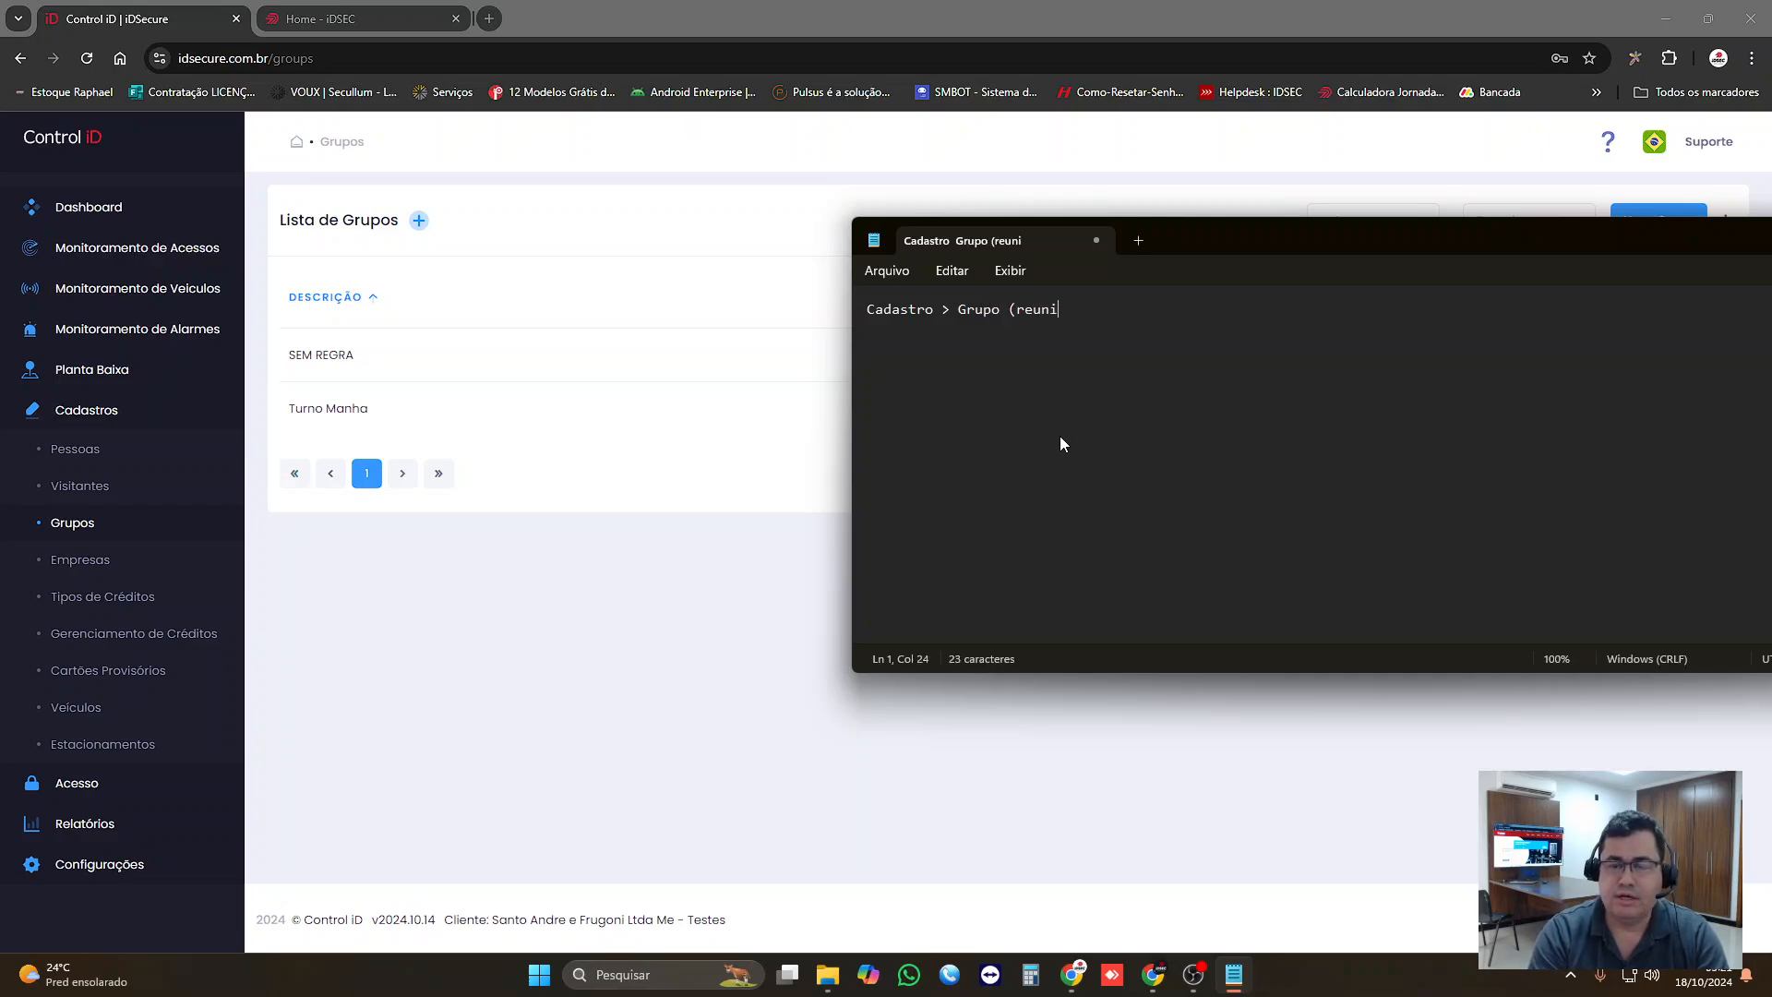
text(r equipe)
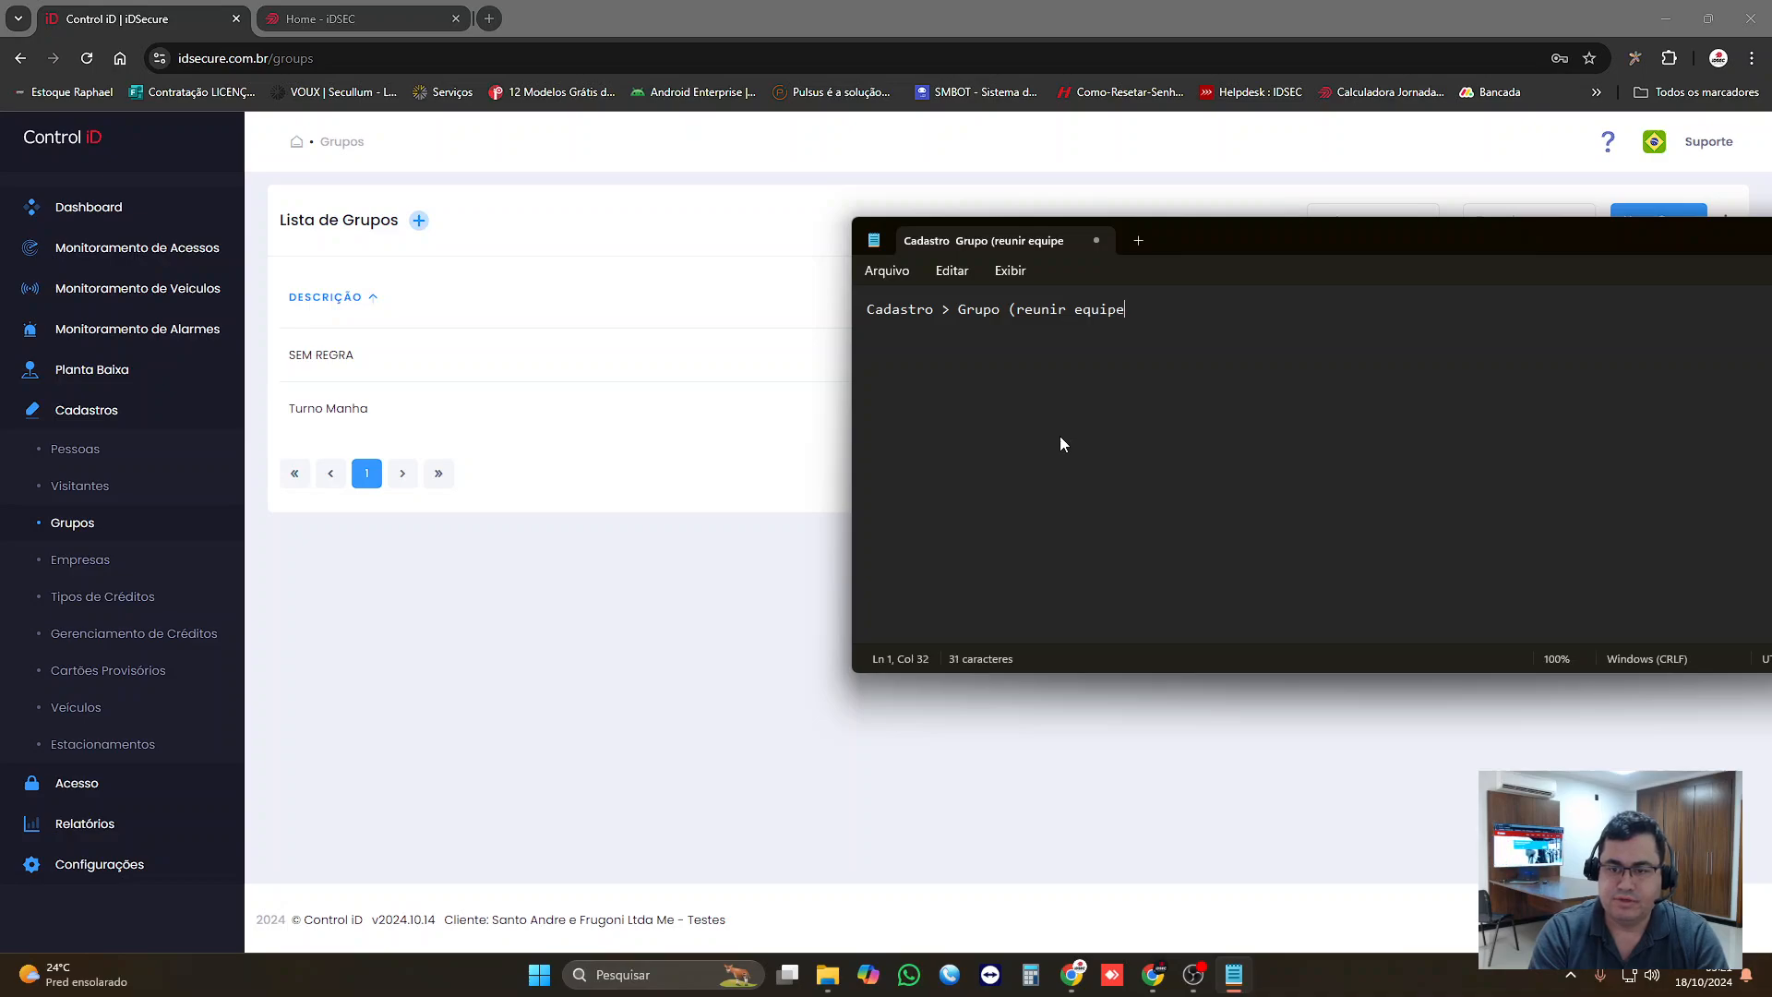
text( que fazem )
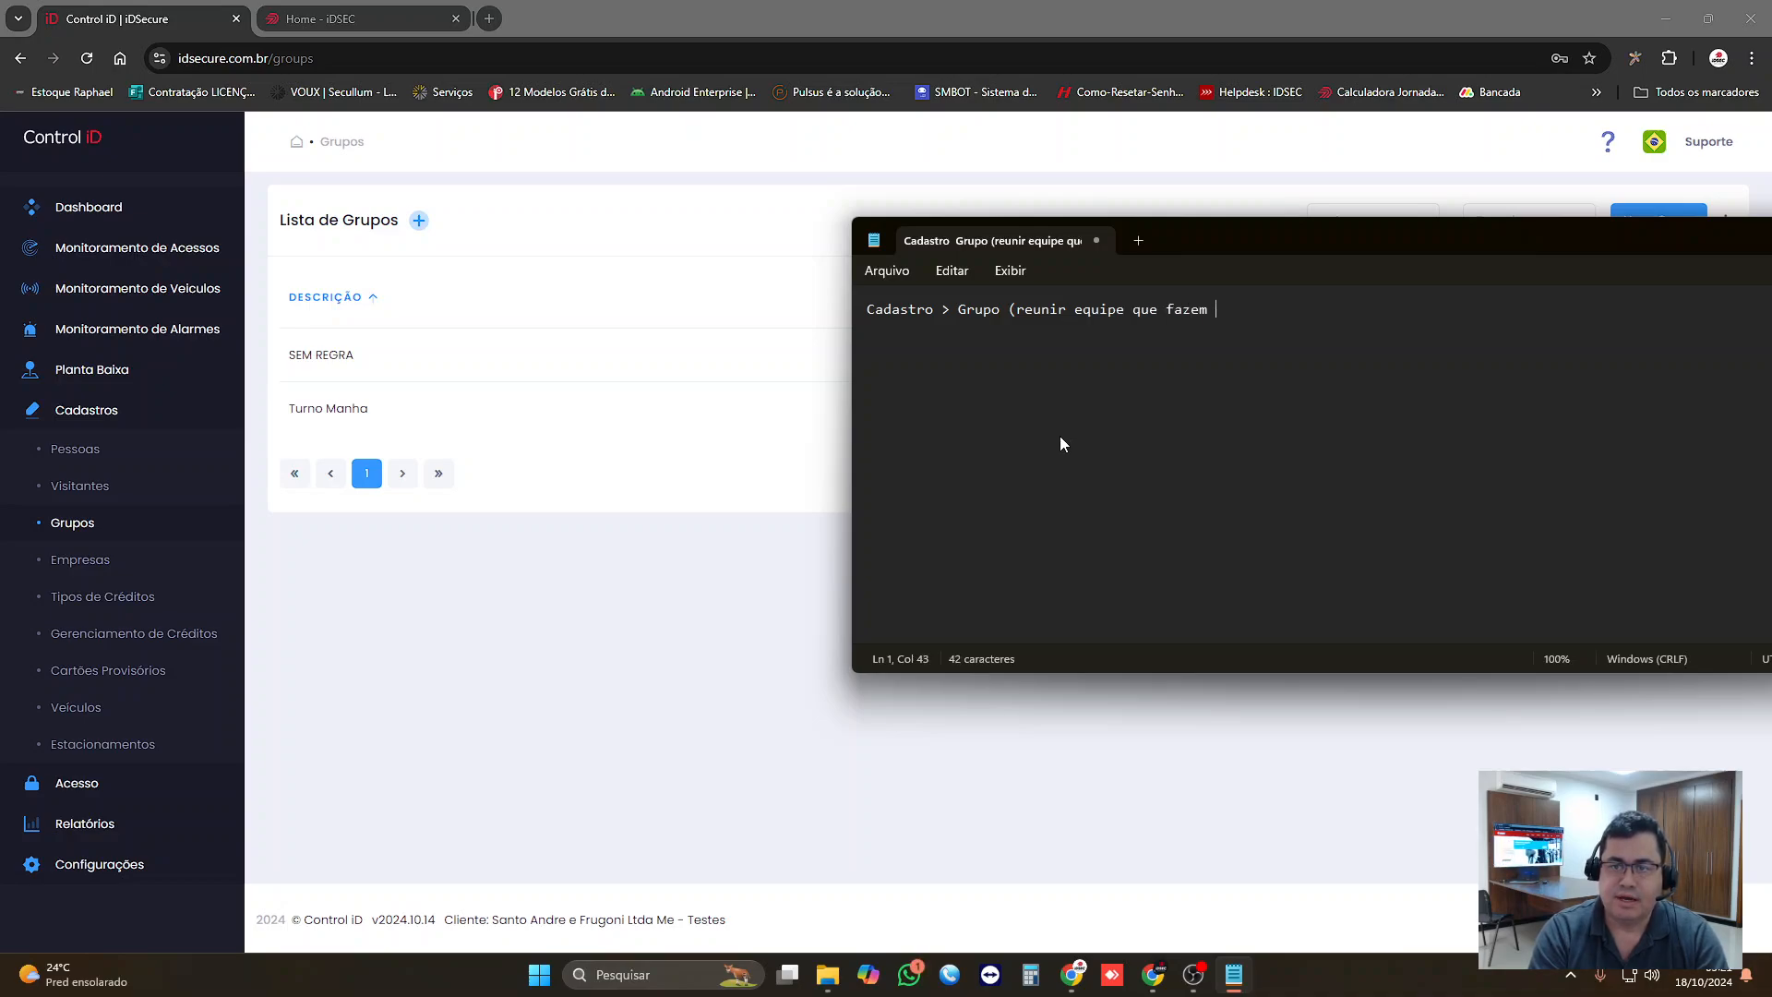
text(a mesma horario)
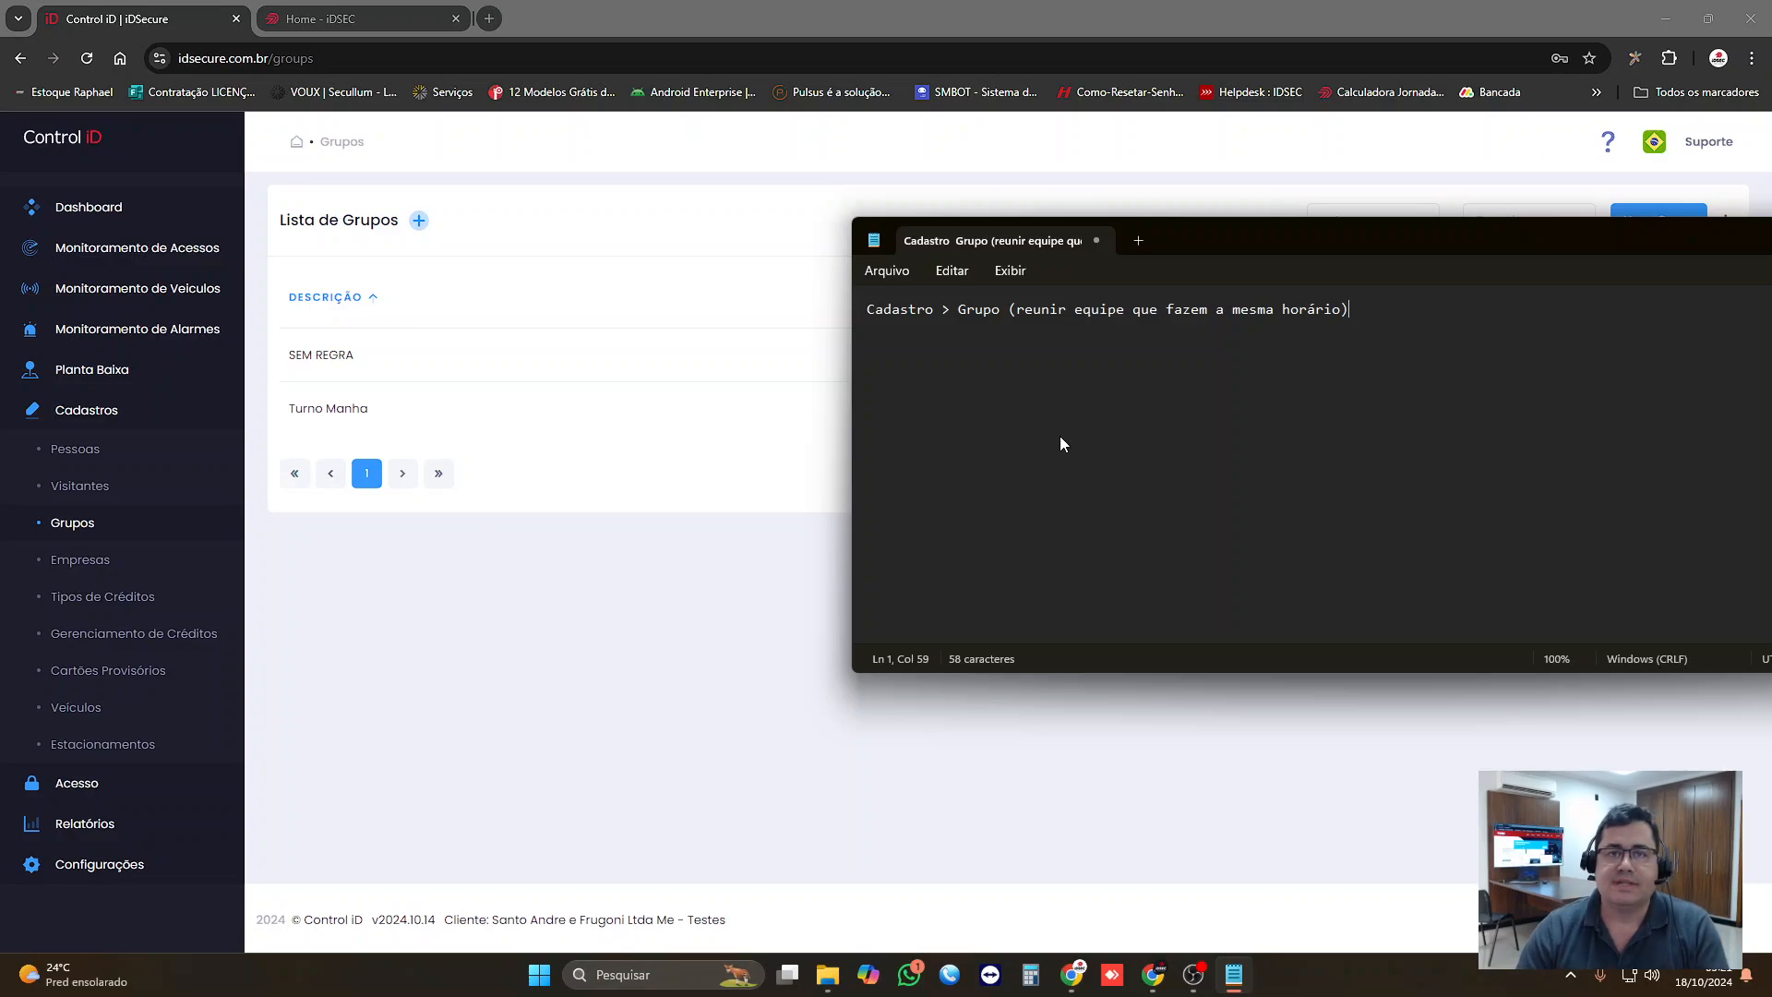
Step: Add the example group name "Turma Produção Manhã" to the note below a blank line and highlight it
key(Return)
key(Return)
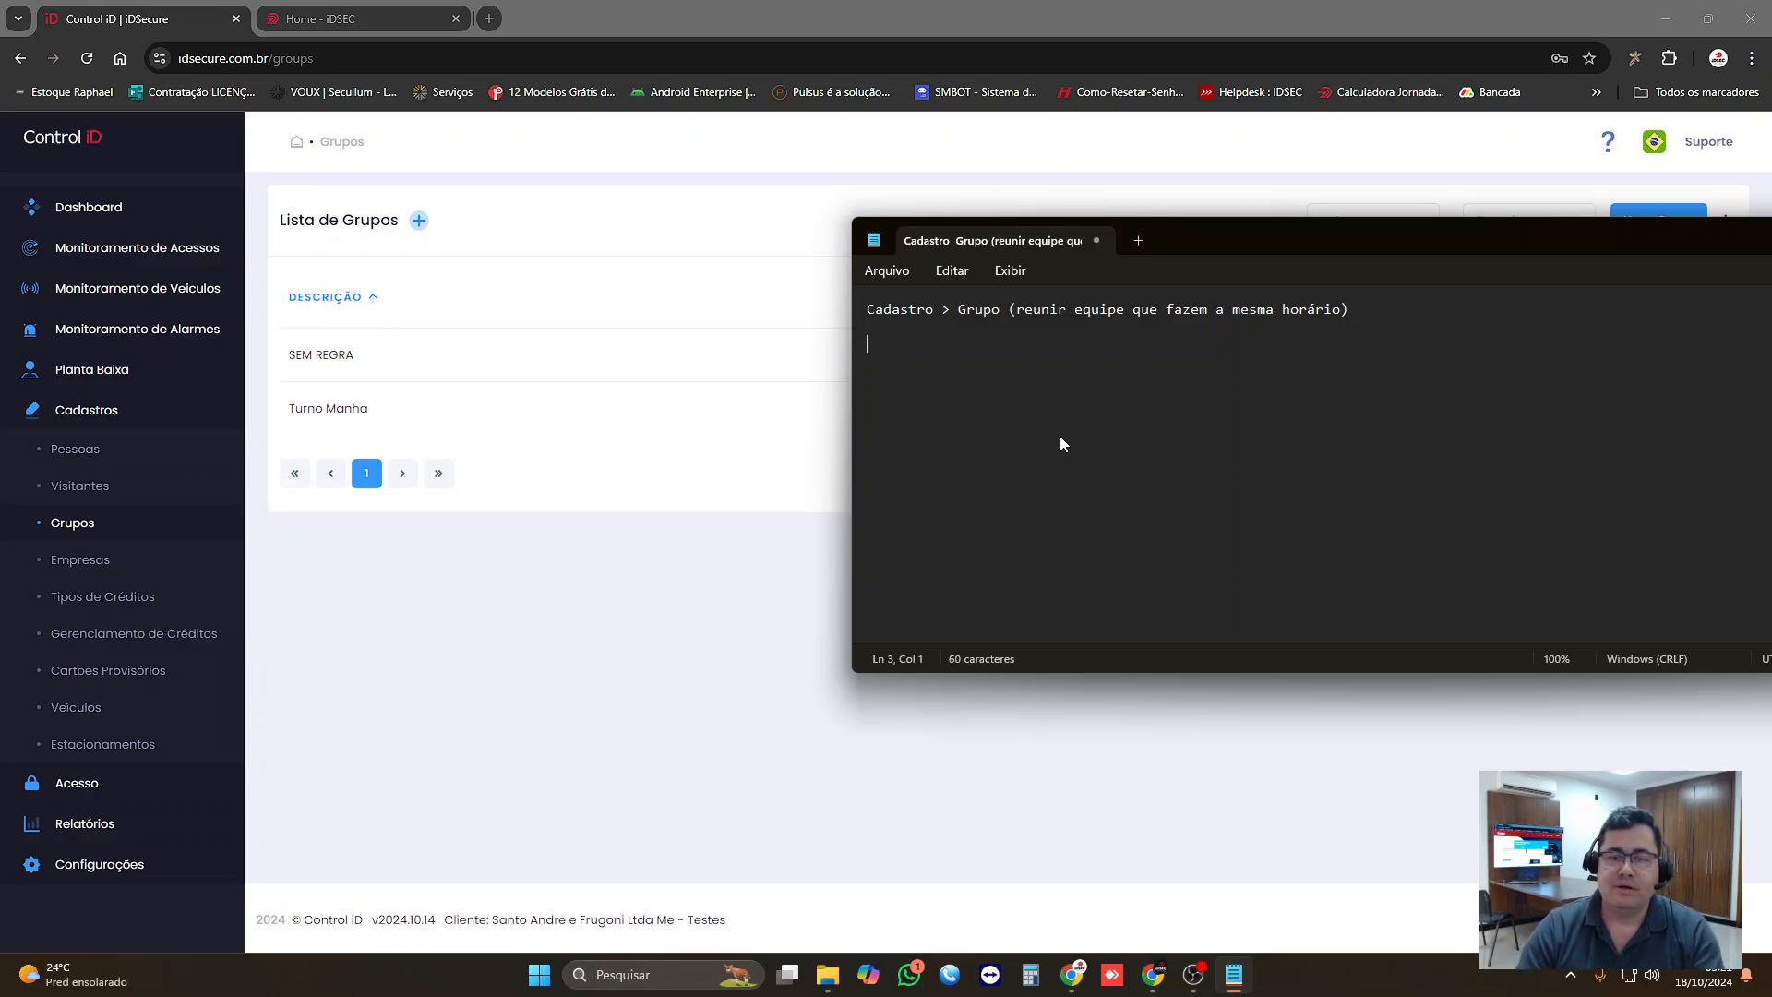
text(T)
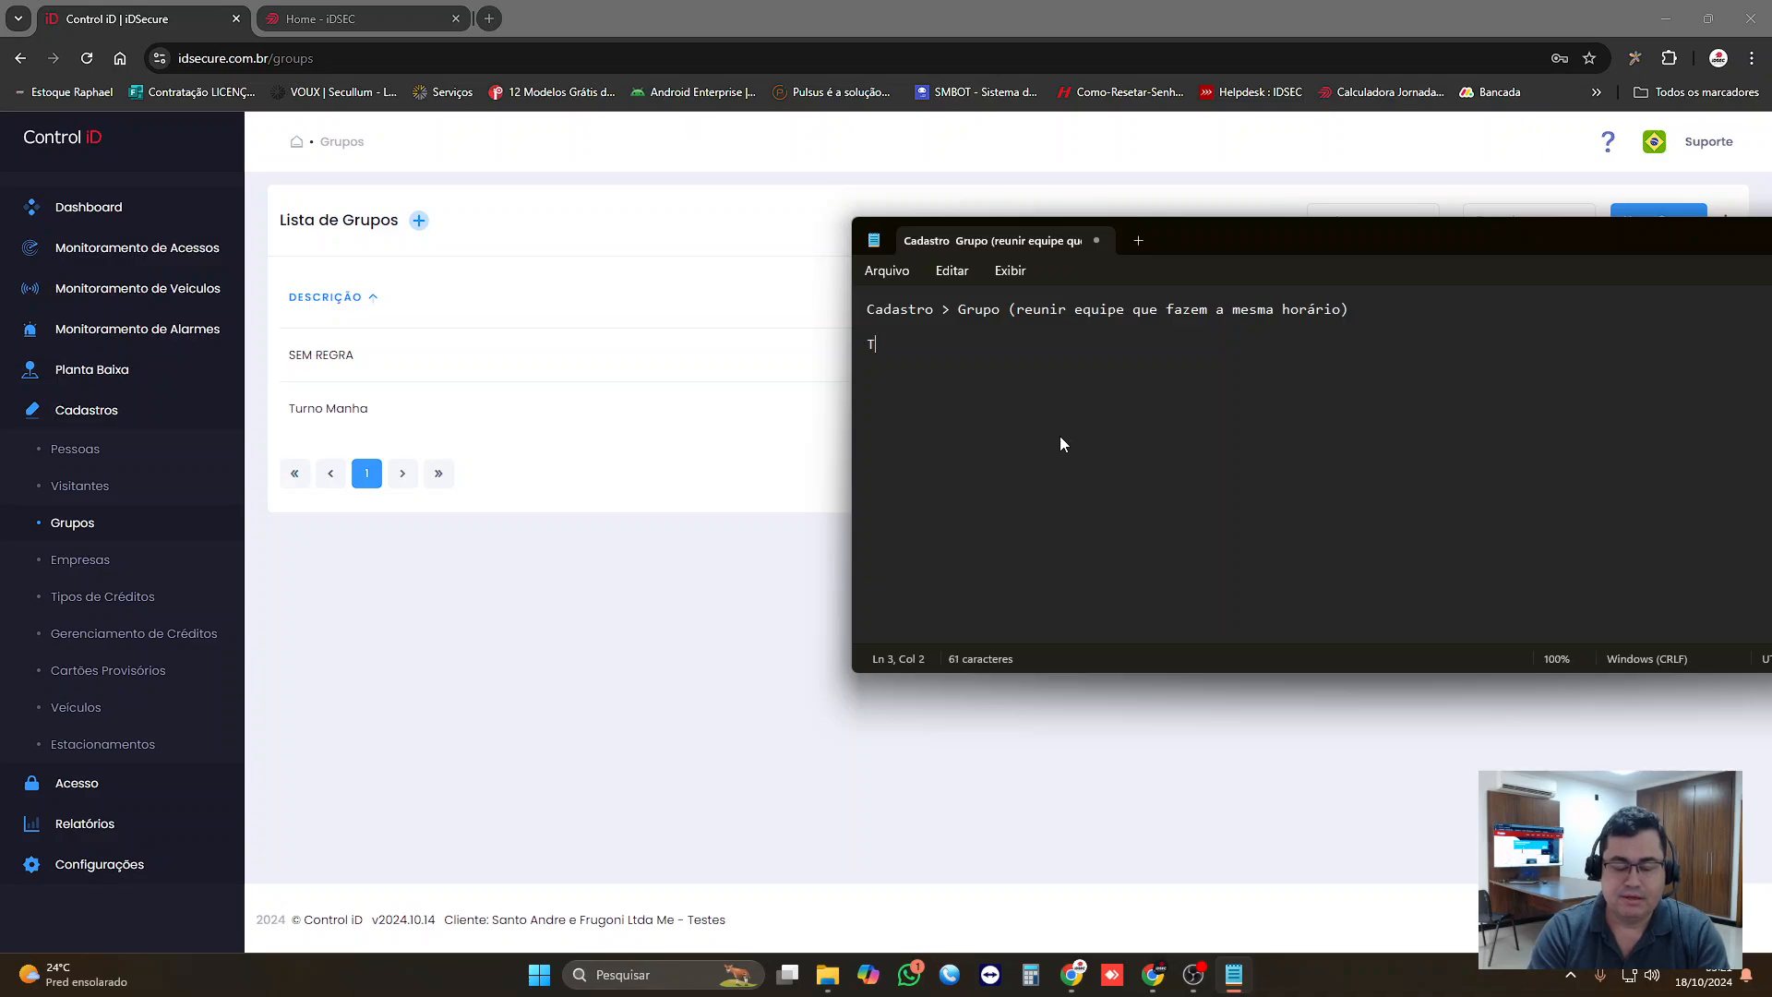
text(urma Produção)
key(Return)
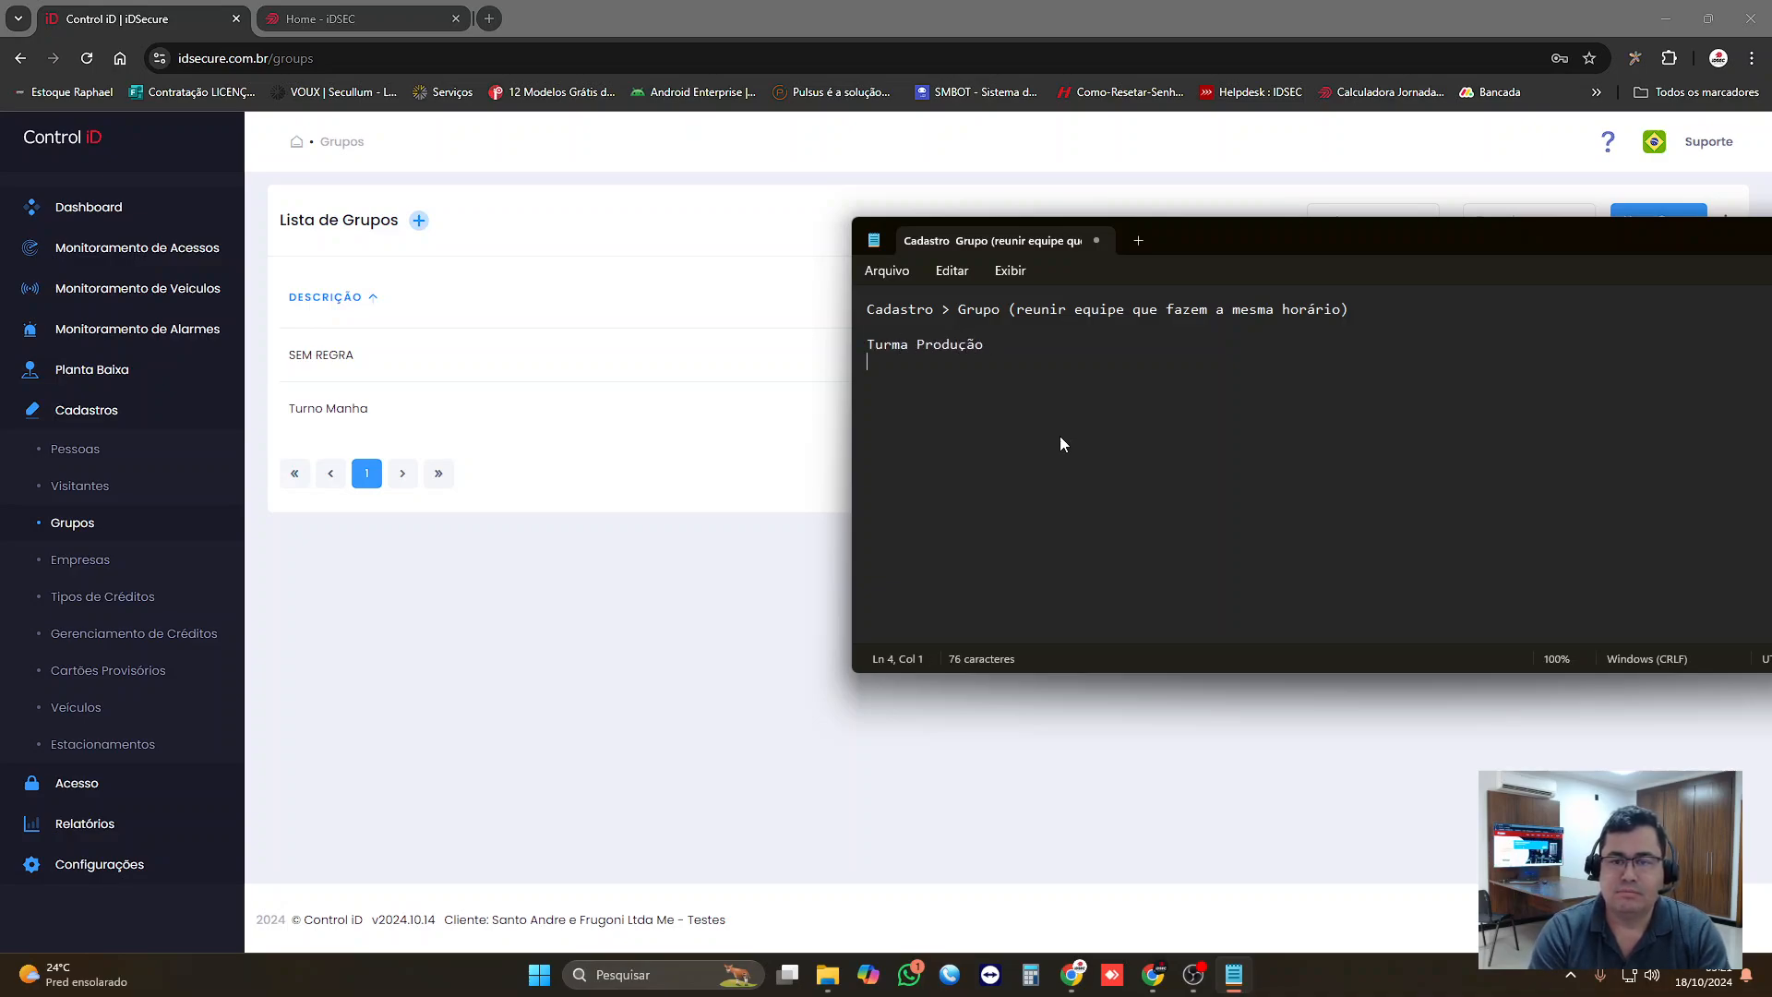
text(Man)
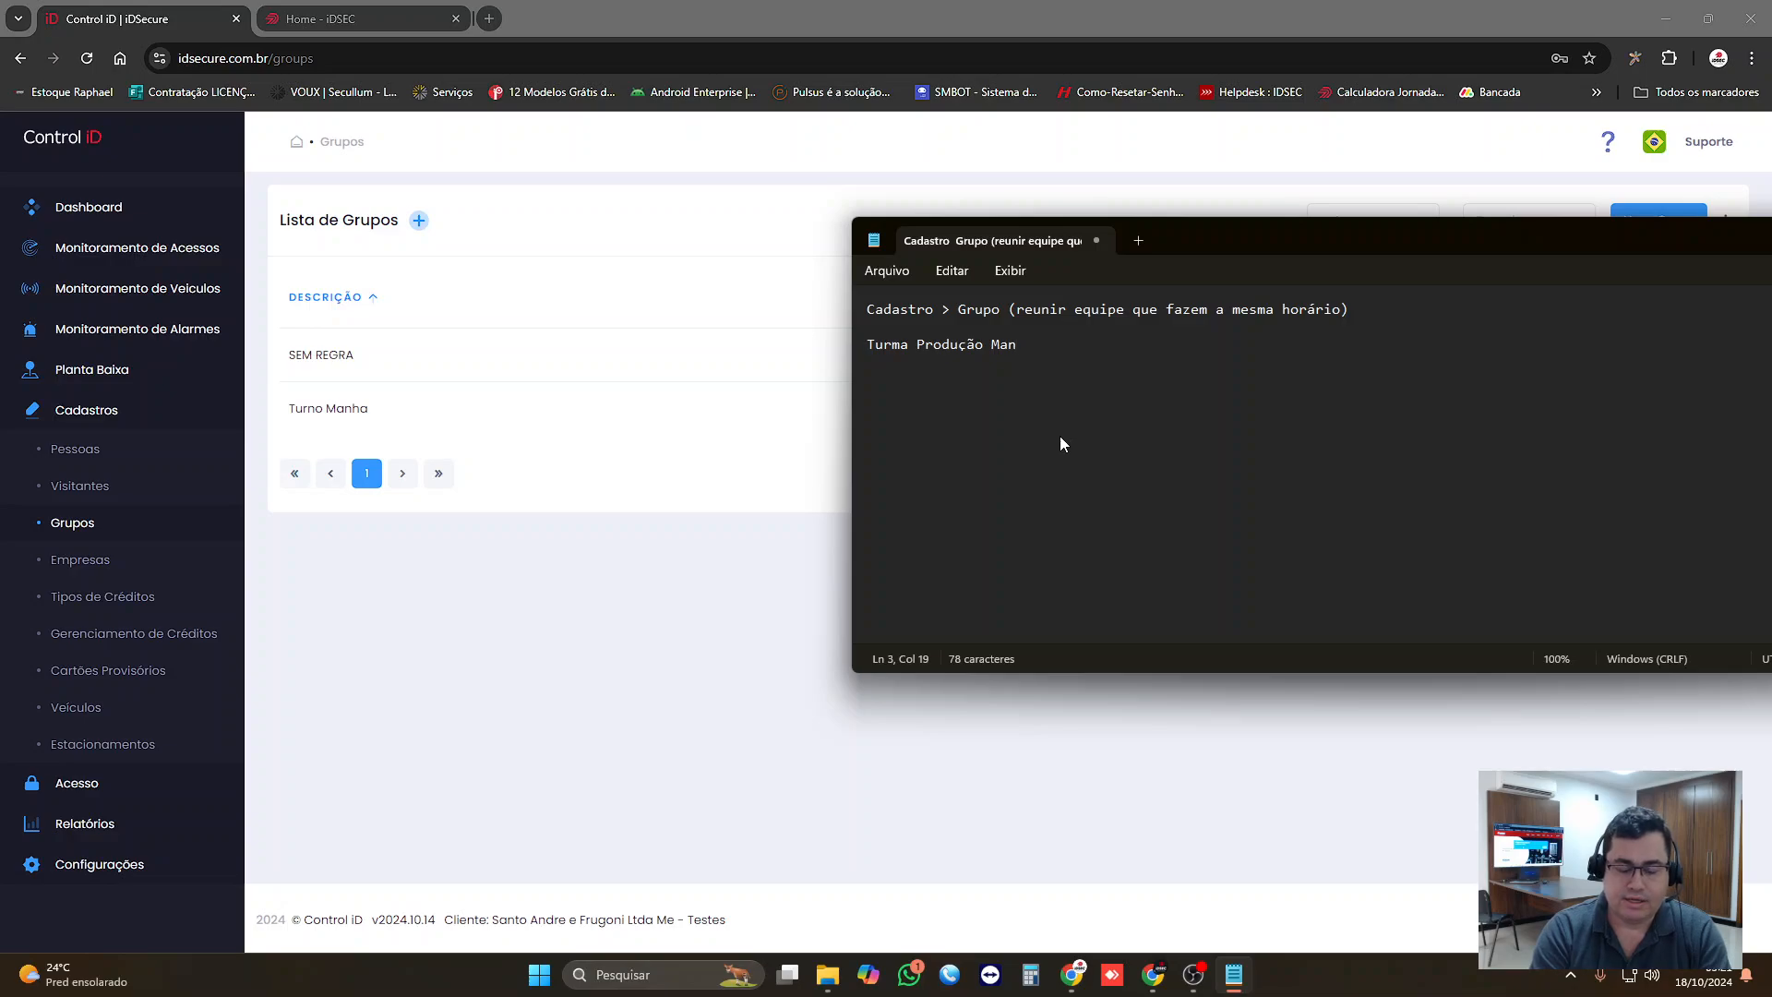
text(hã)
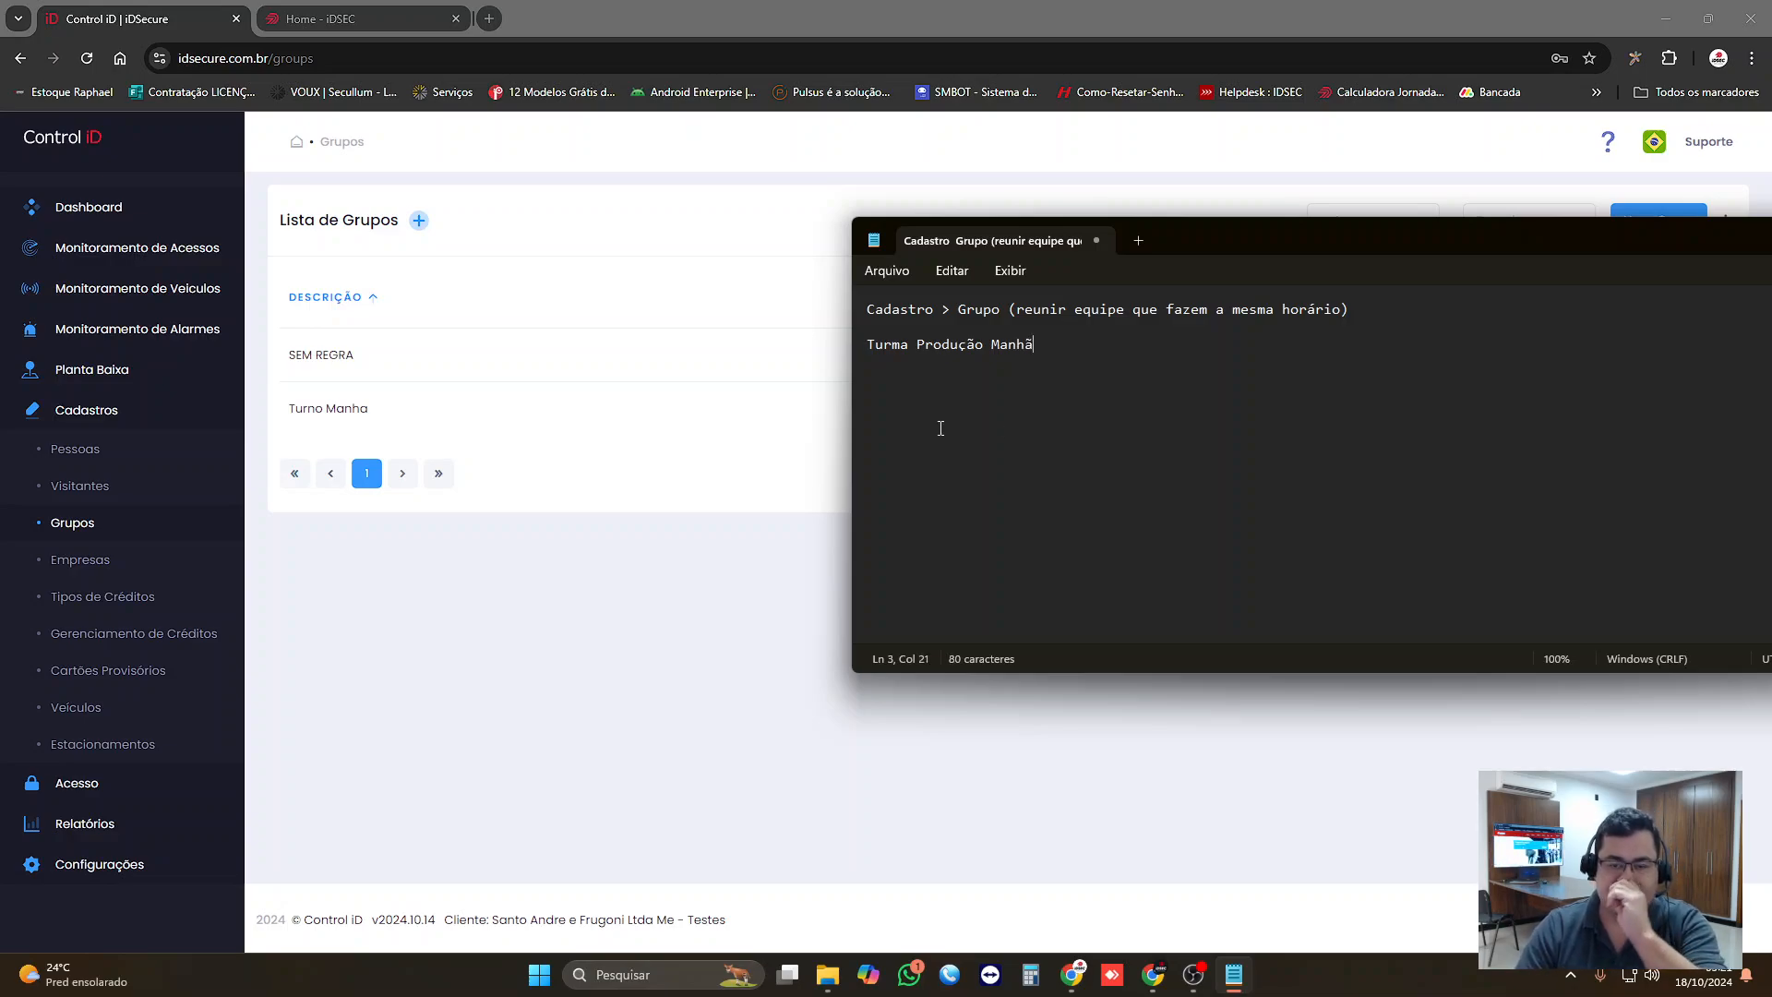
drag(1042, 348, 866, 360)
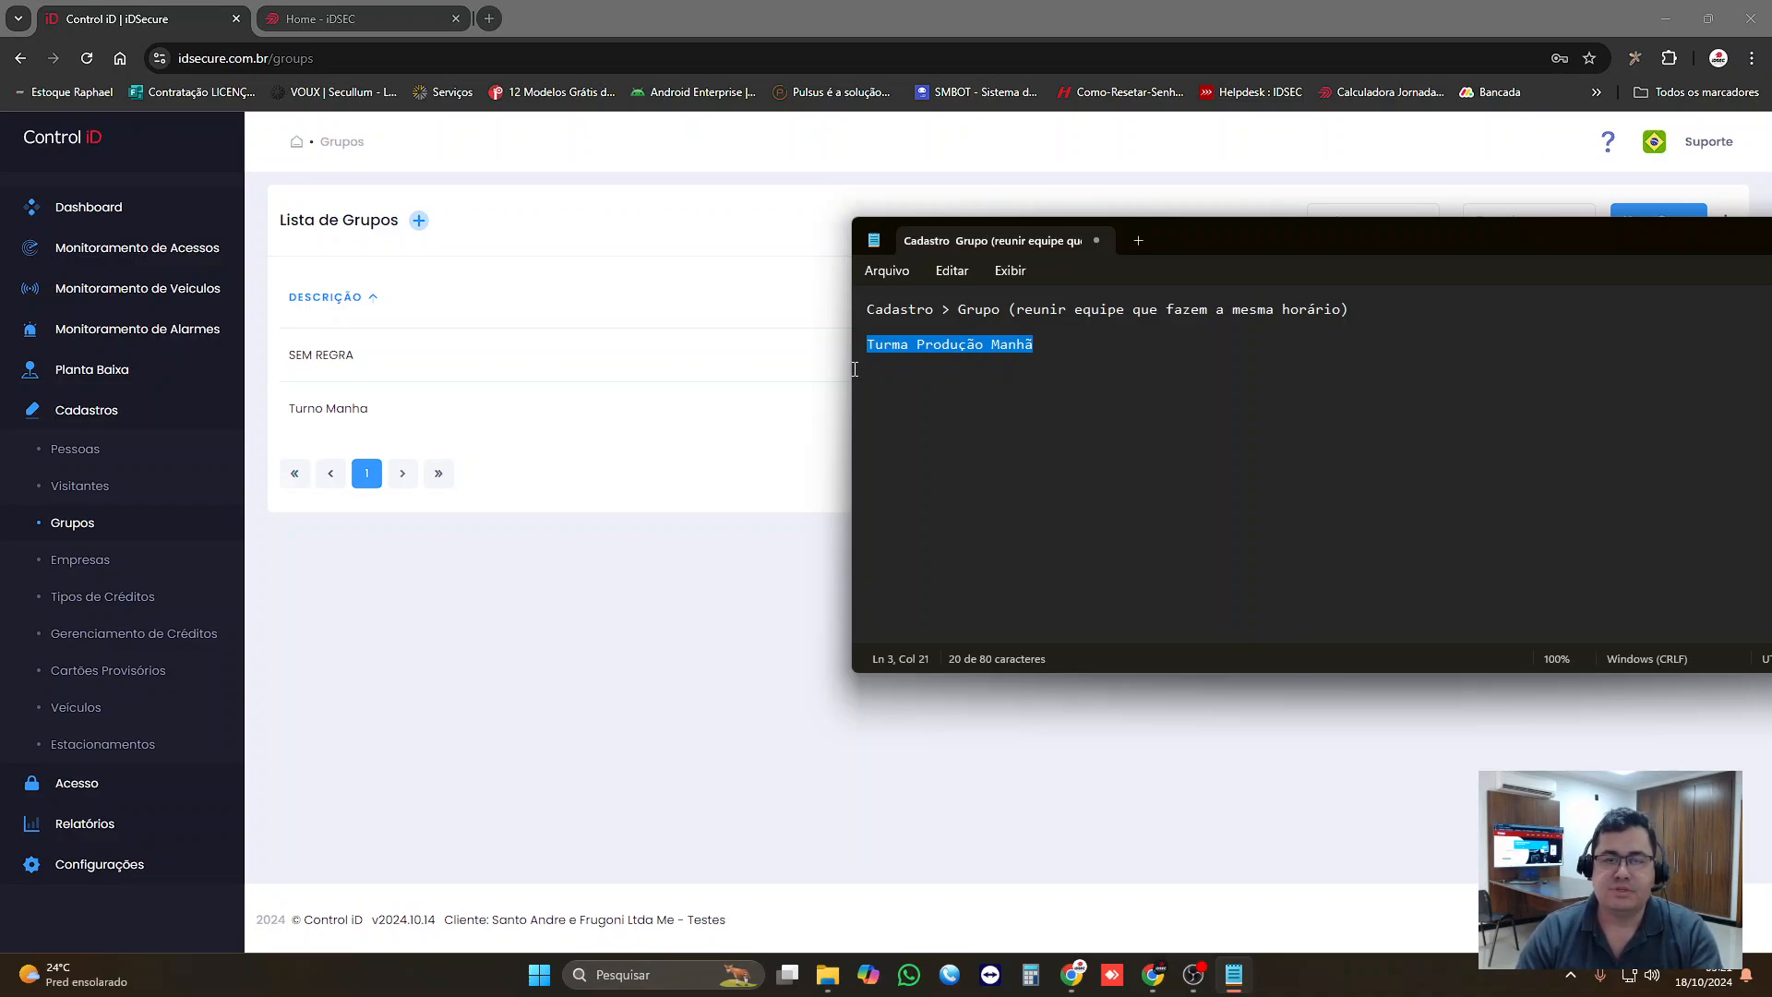
Step: Return to iDSecure and create a new group with the description "Turno Manhã - Produção", saving it
click(723, 447)
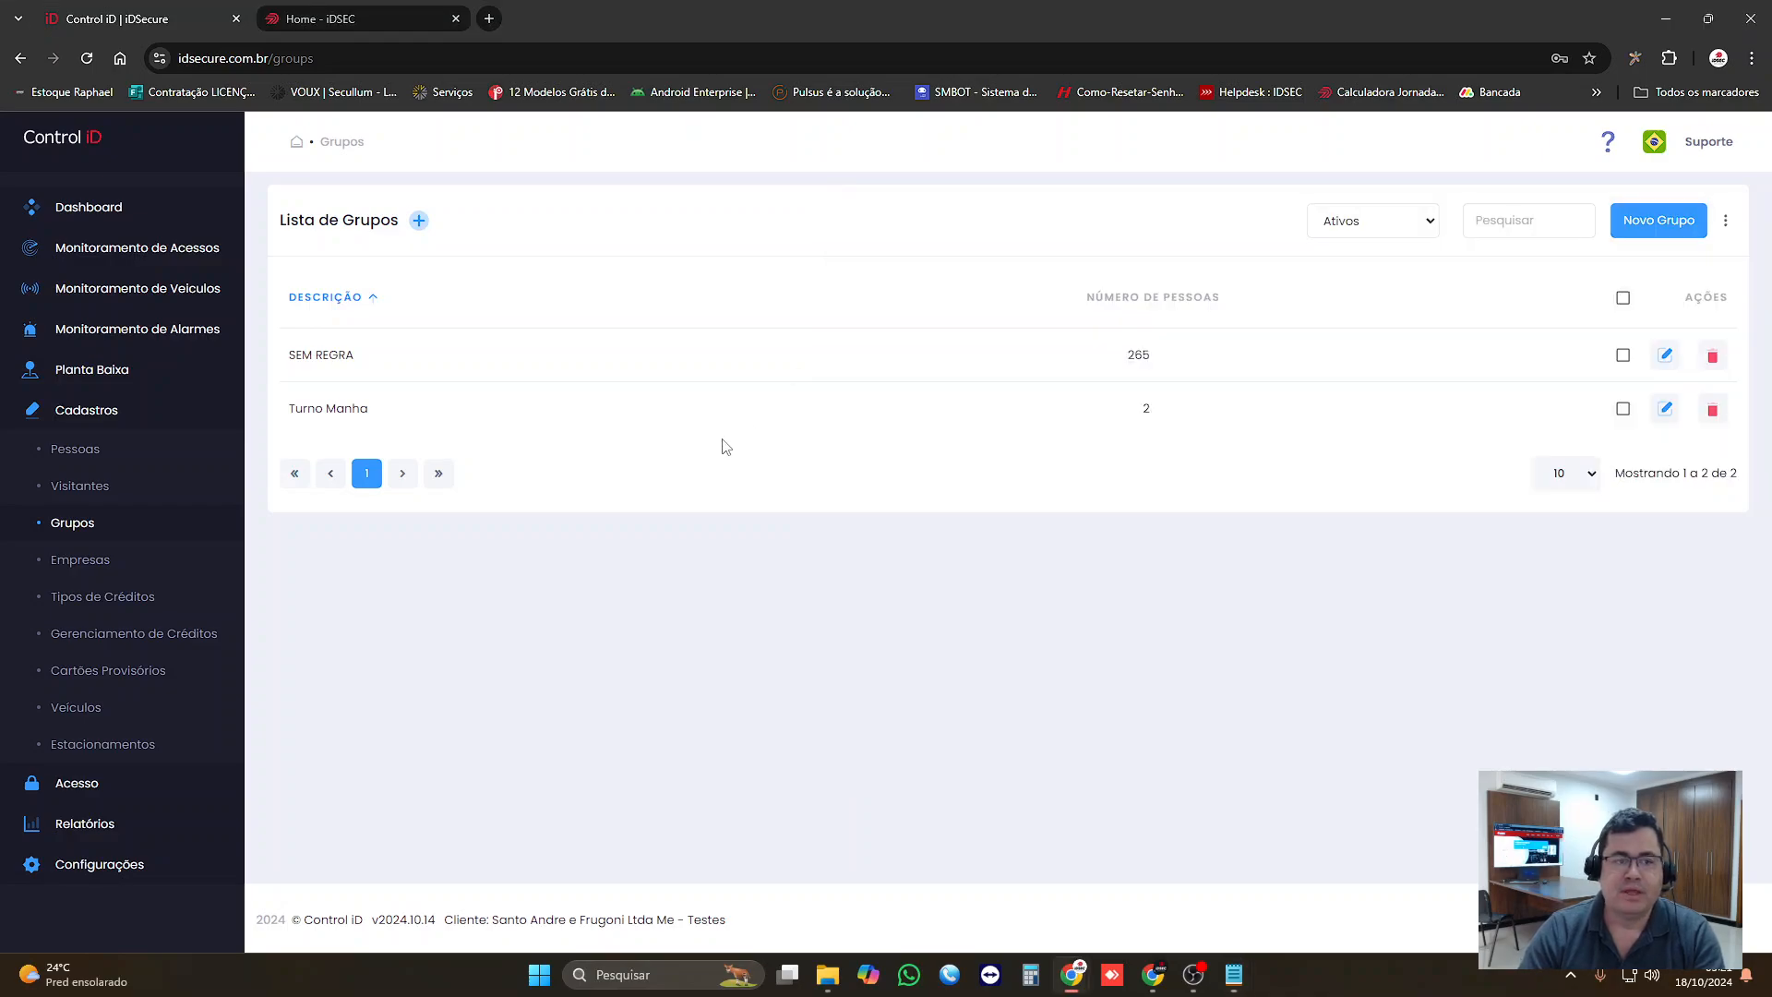
double_click(85, 413)
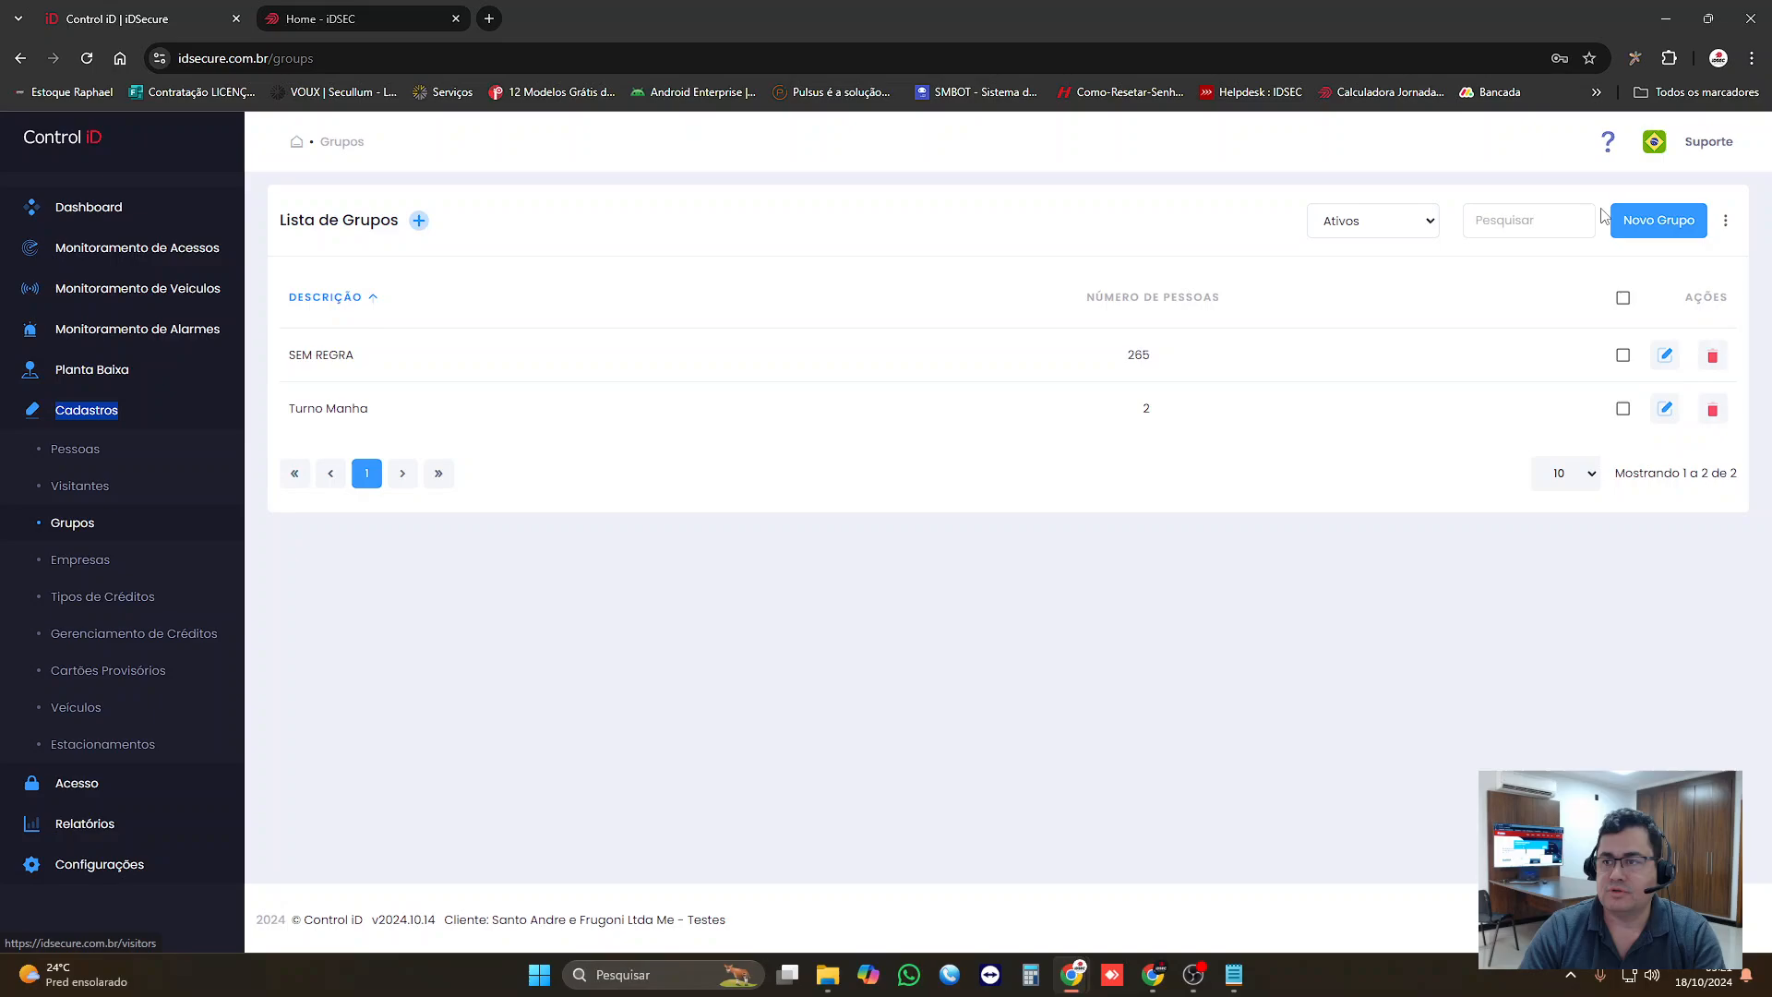
click(1659, 221)
click(499, 324)
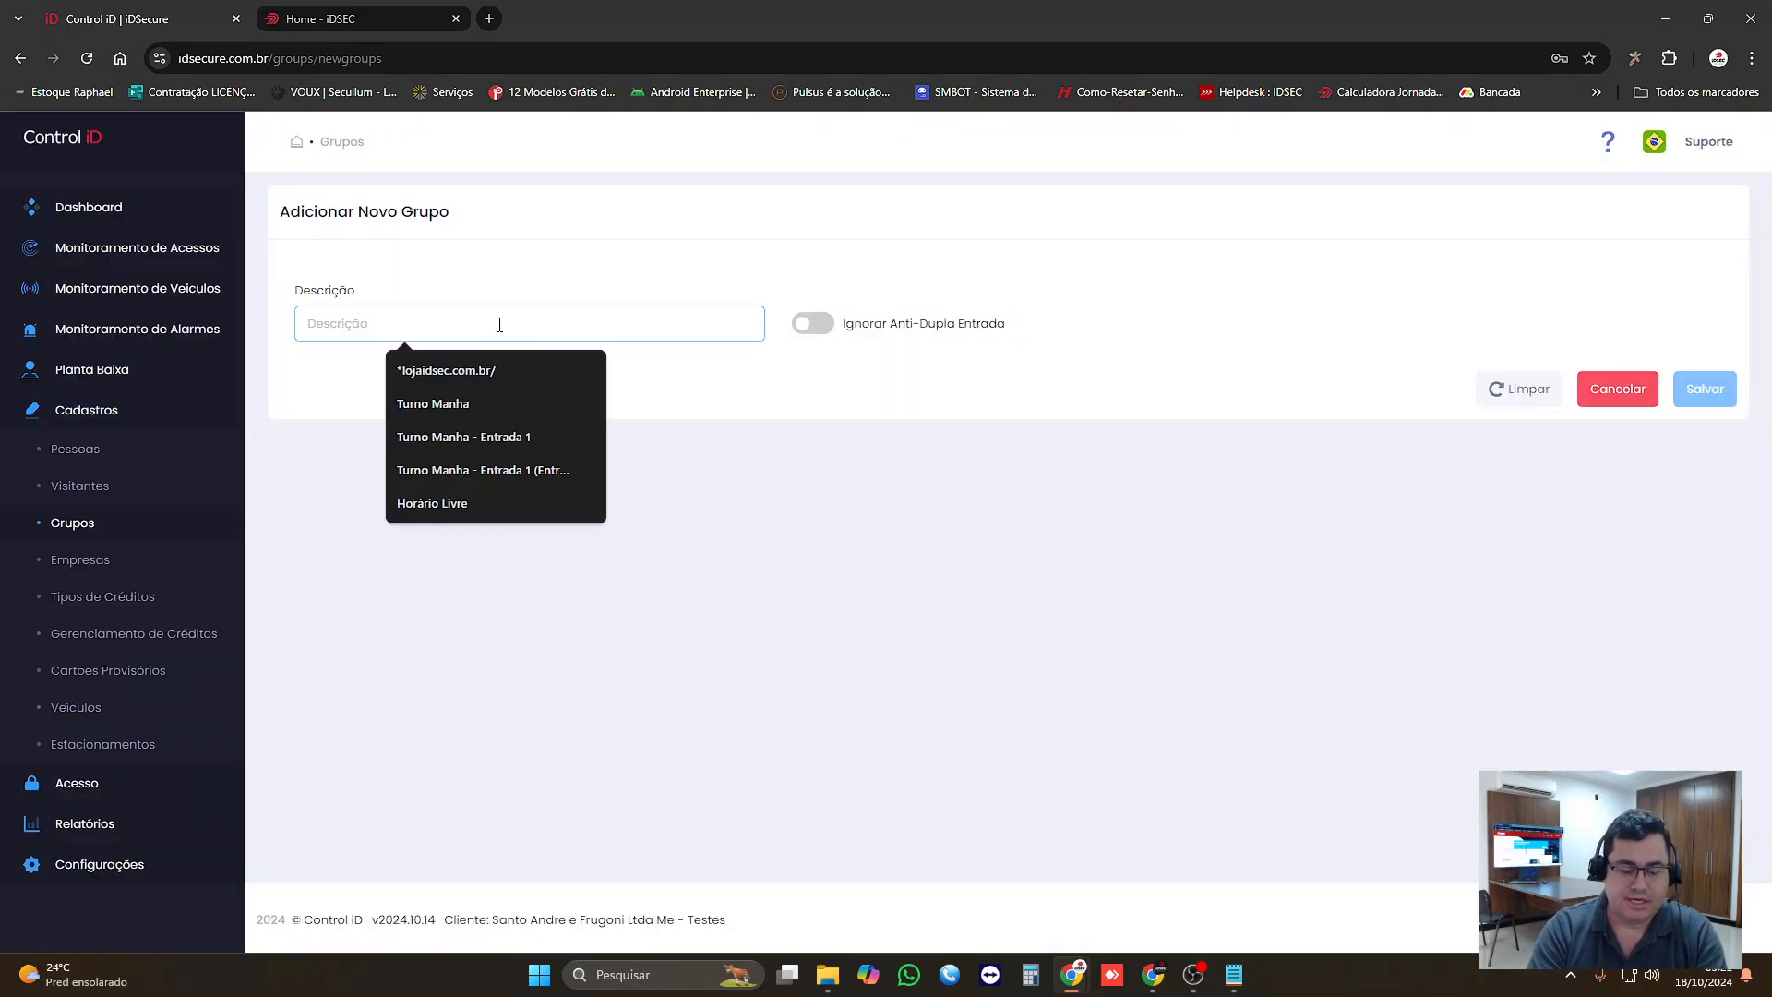
text(Turno )
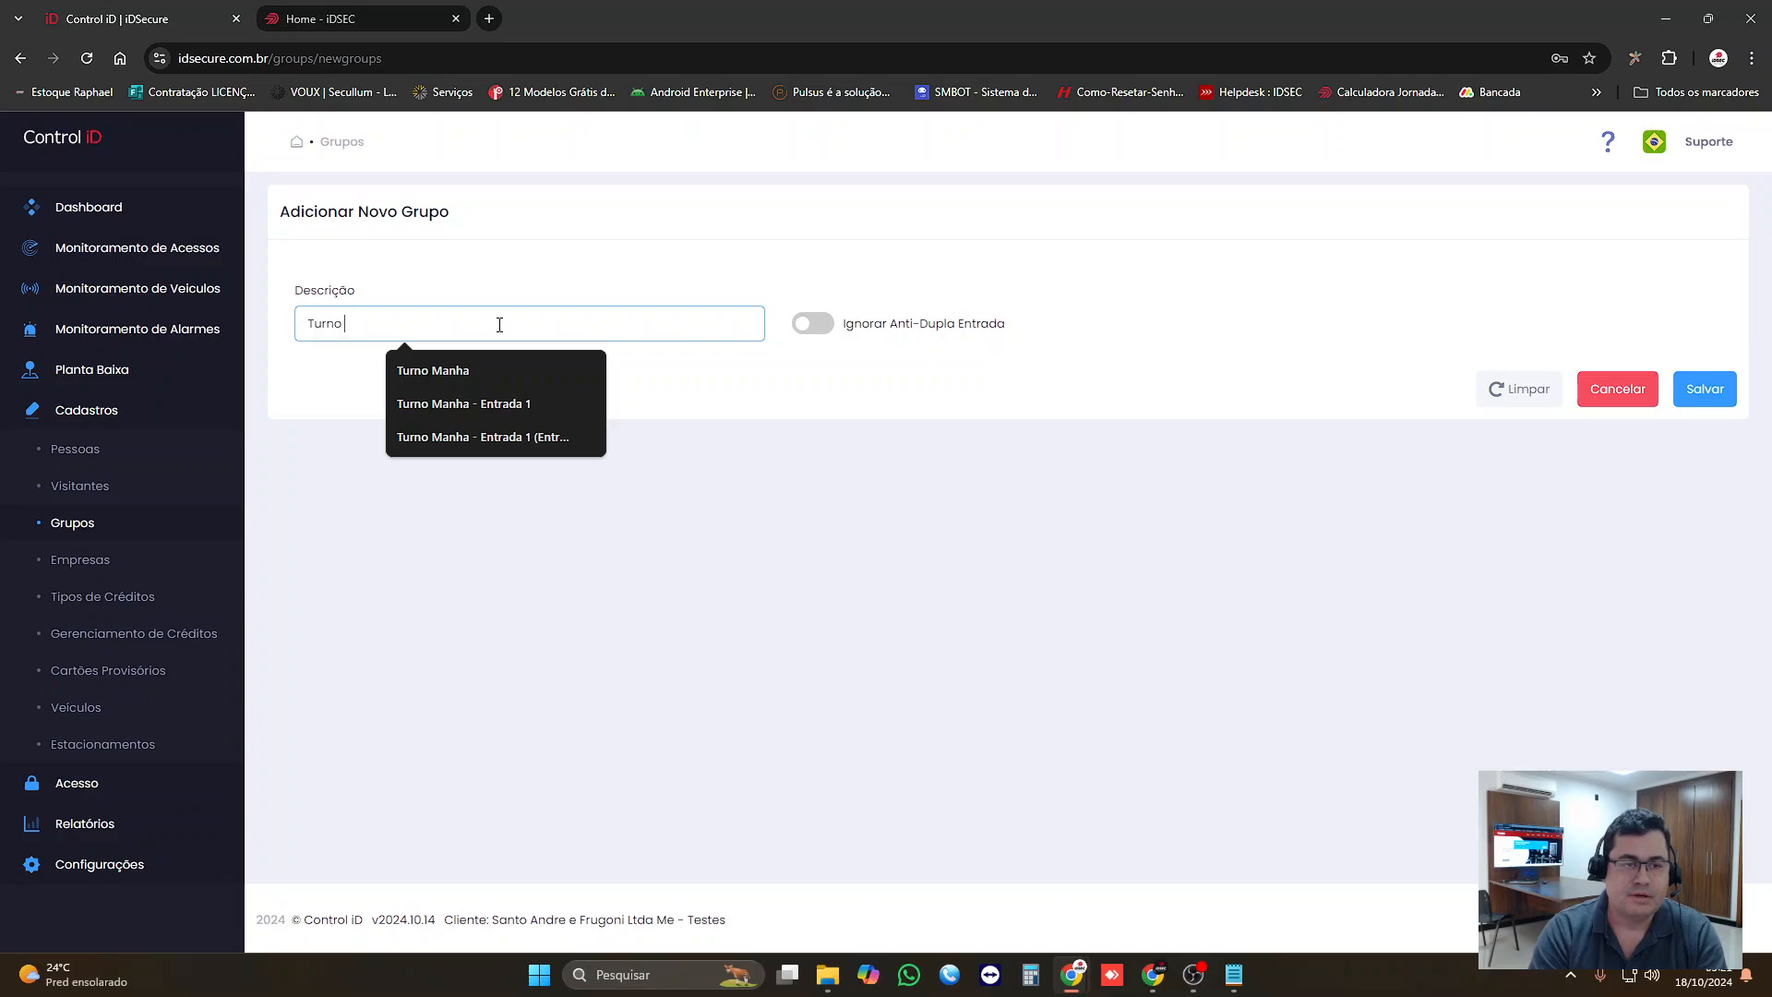
text(Manhã)
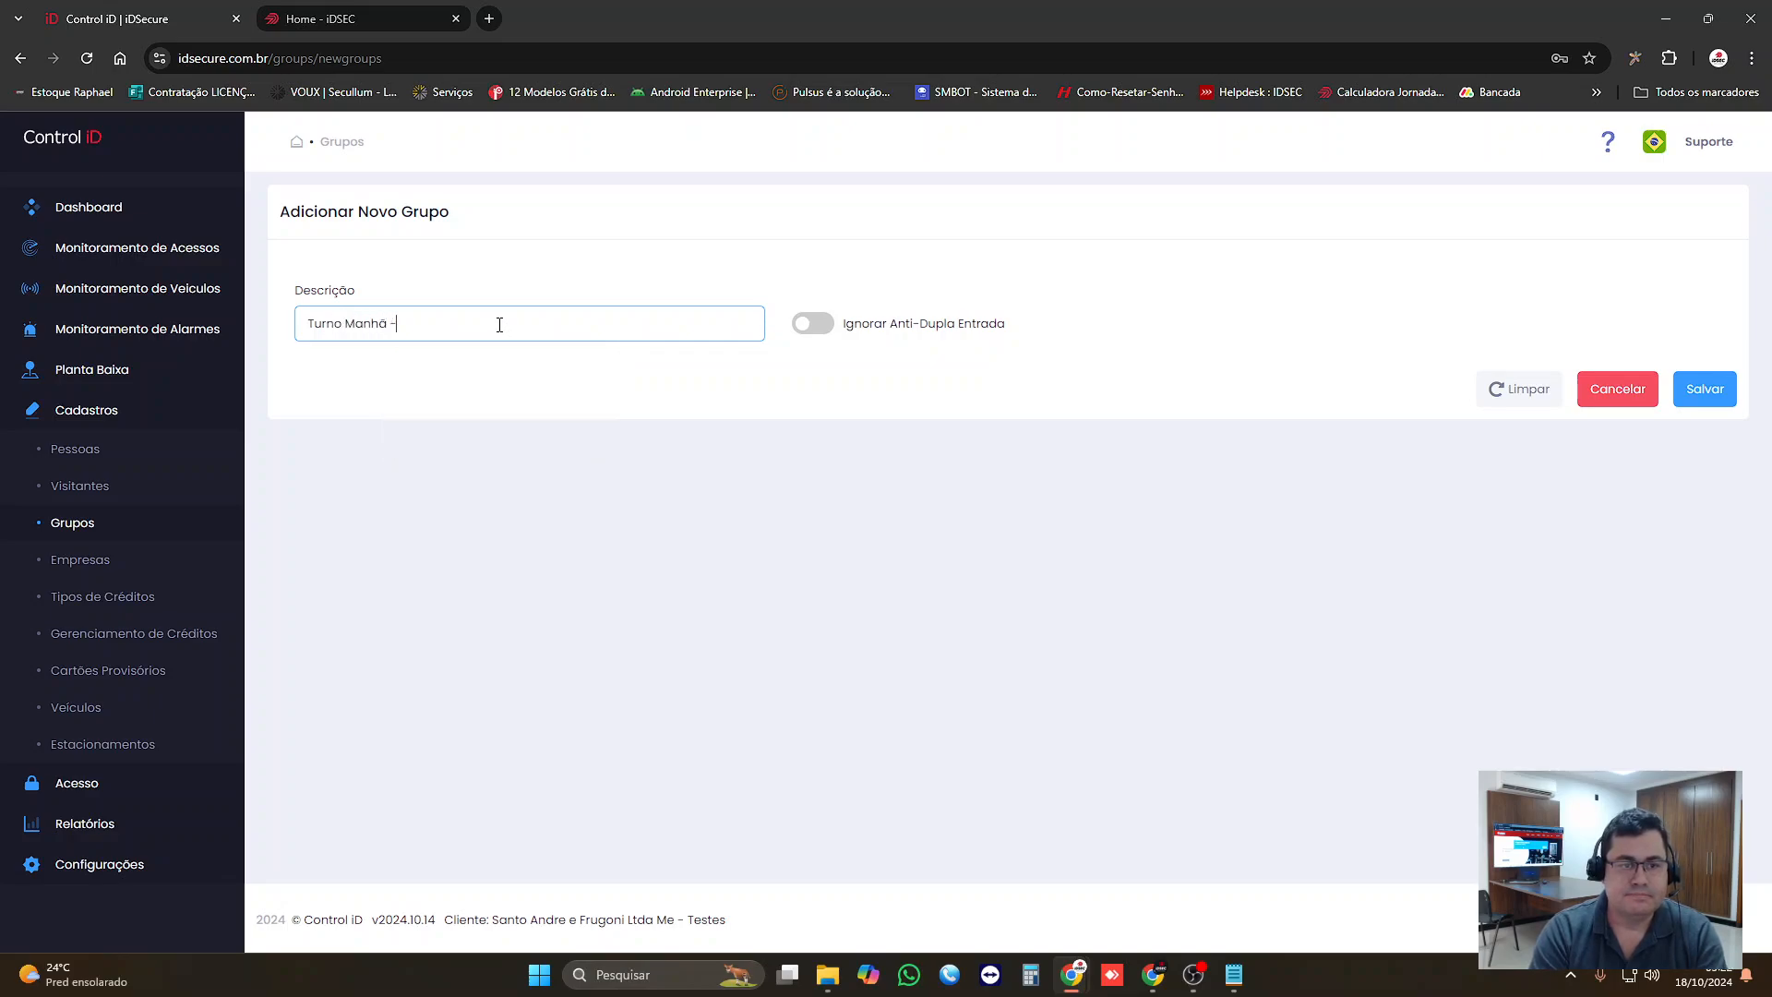
text( - Produção)
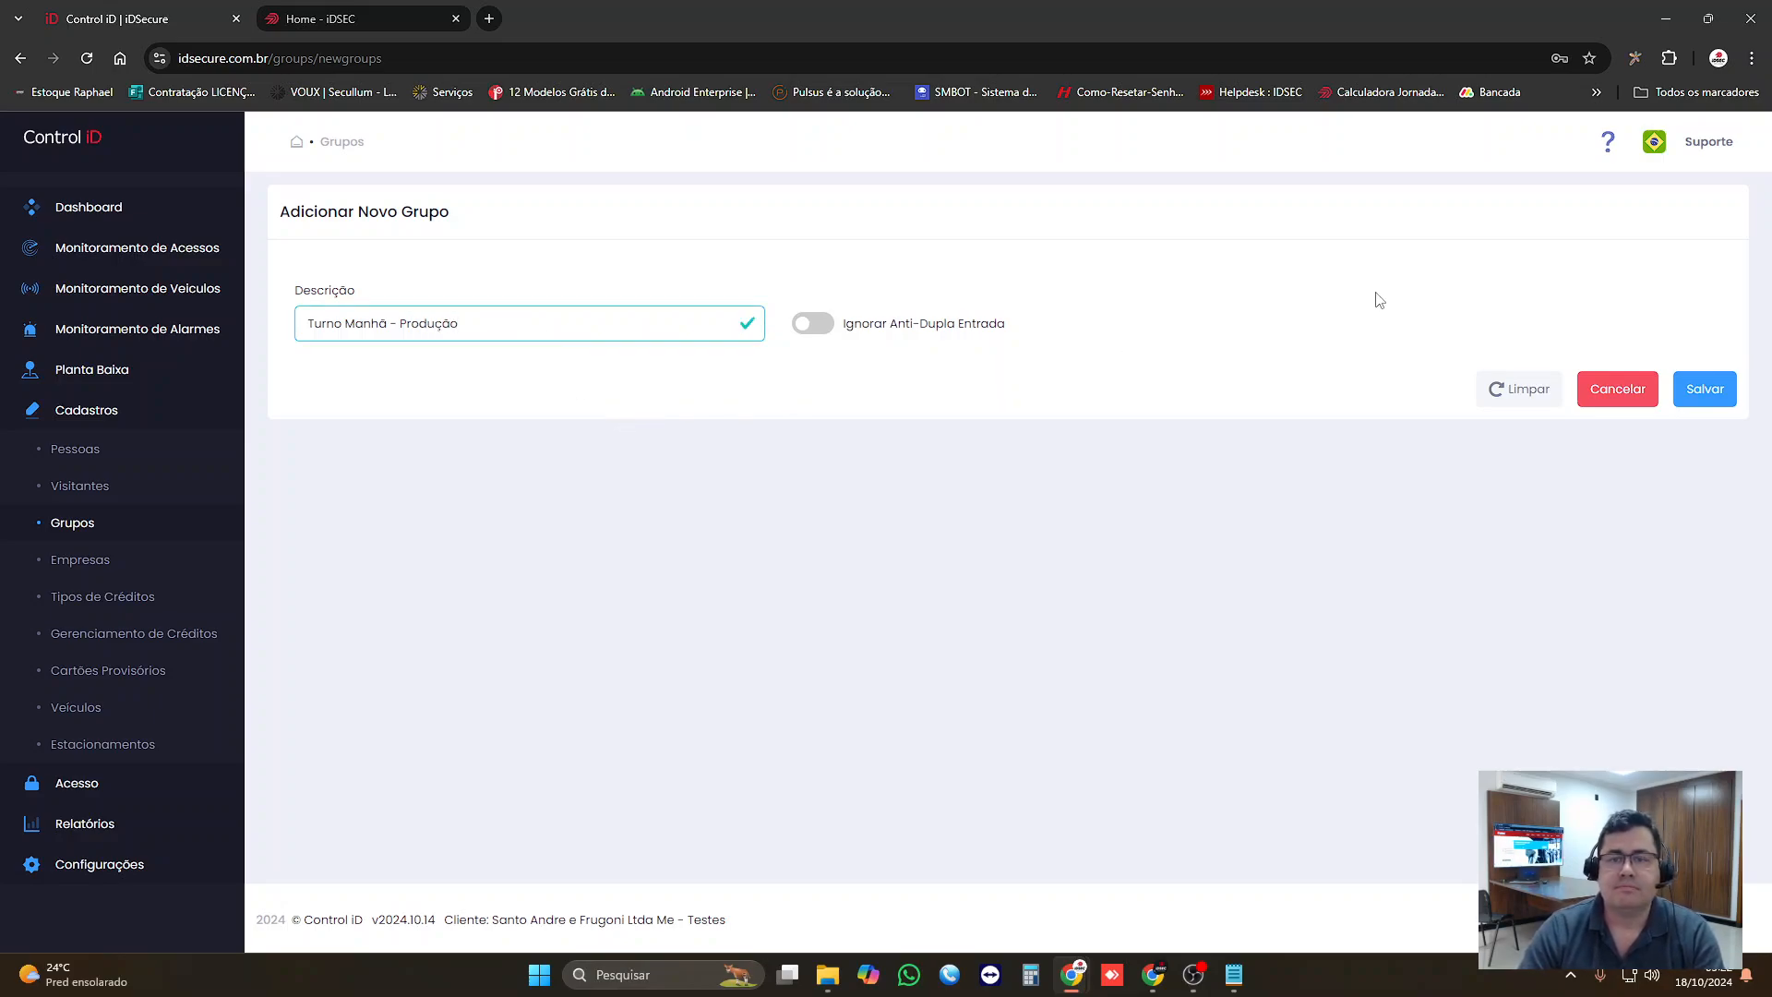
click(1705, 388)
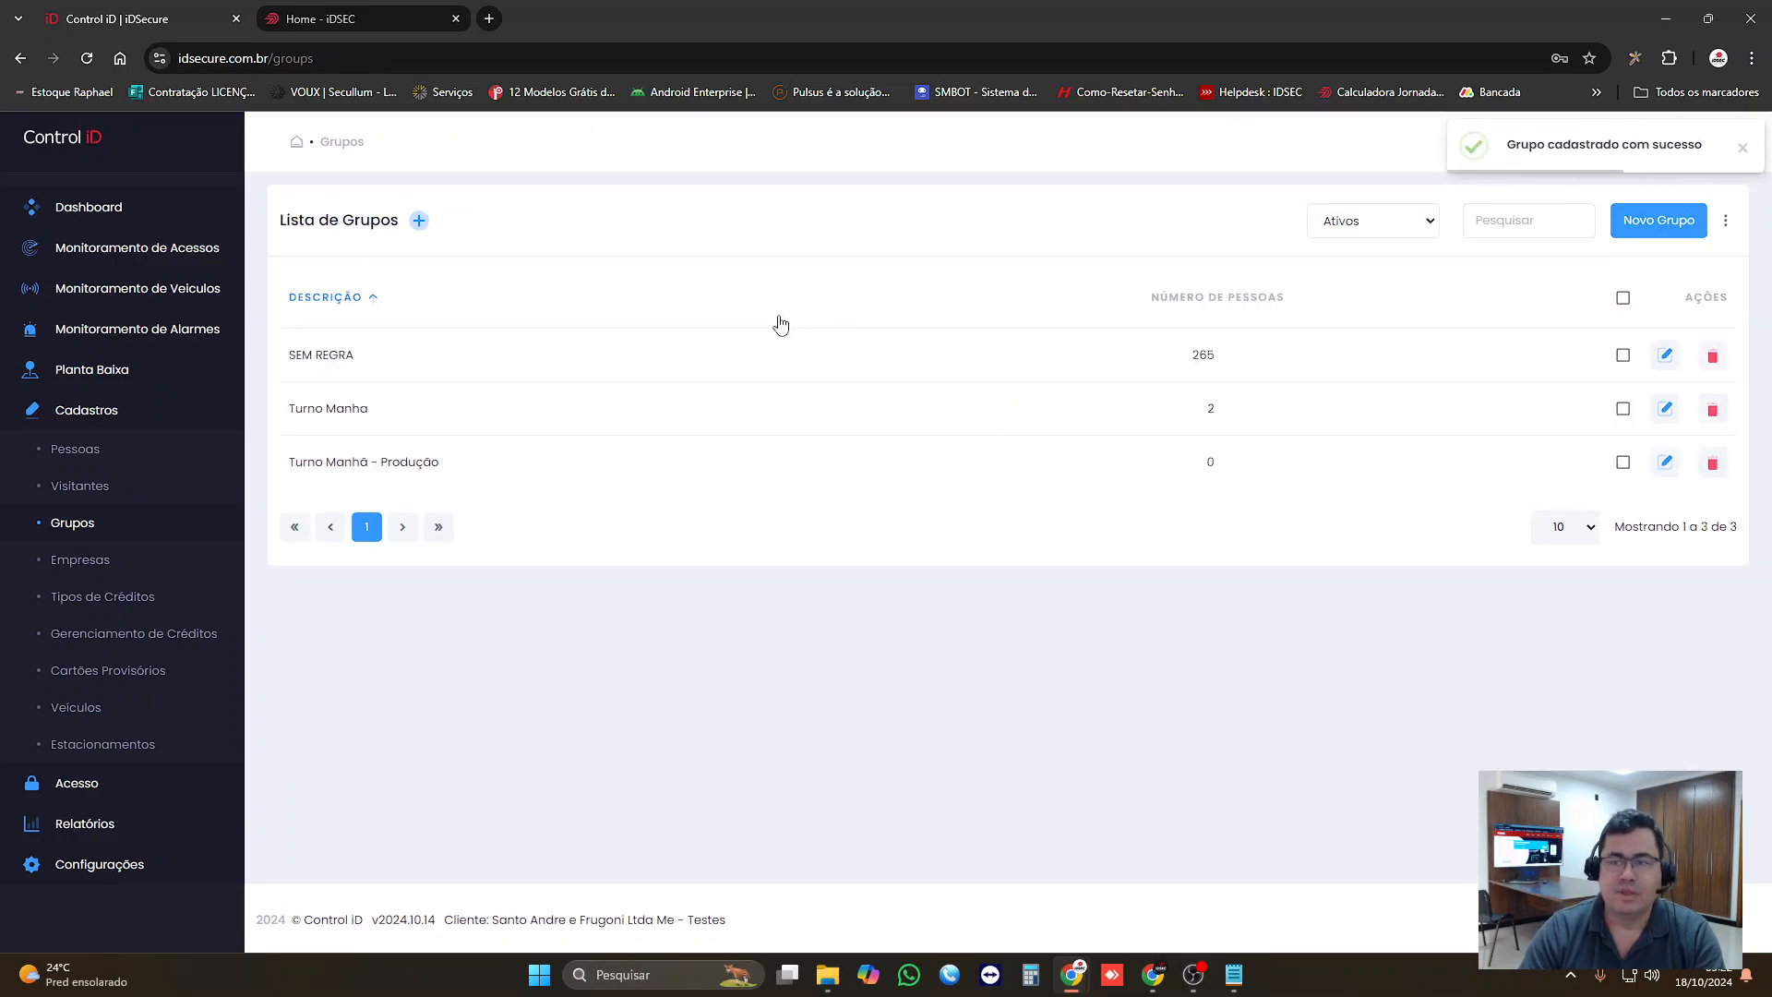
Step: Examine the people associated with the Turno Manha group and the full list of registered people
click(1663, 412)
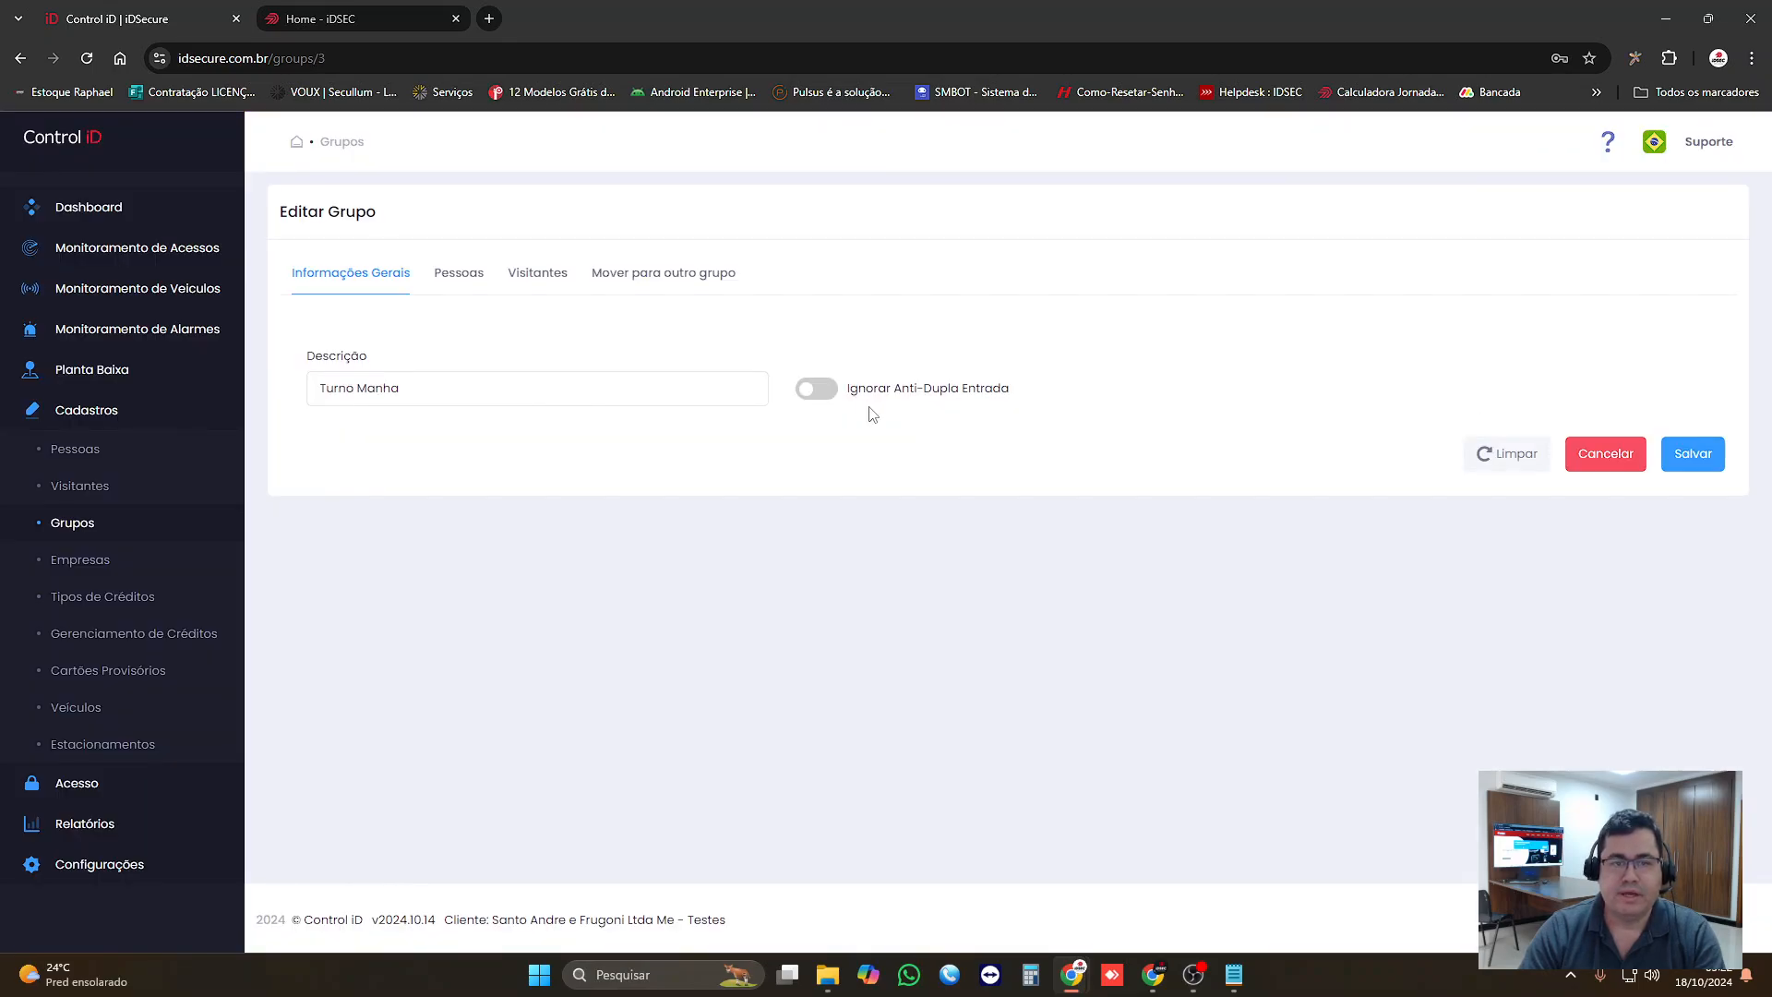
click(459, 274)
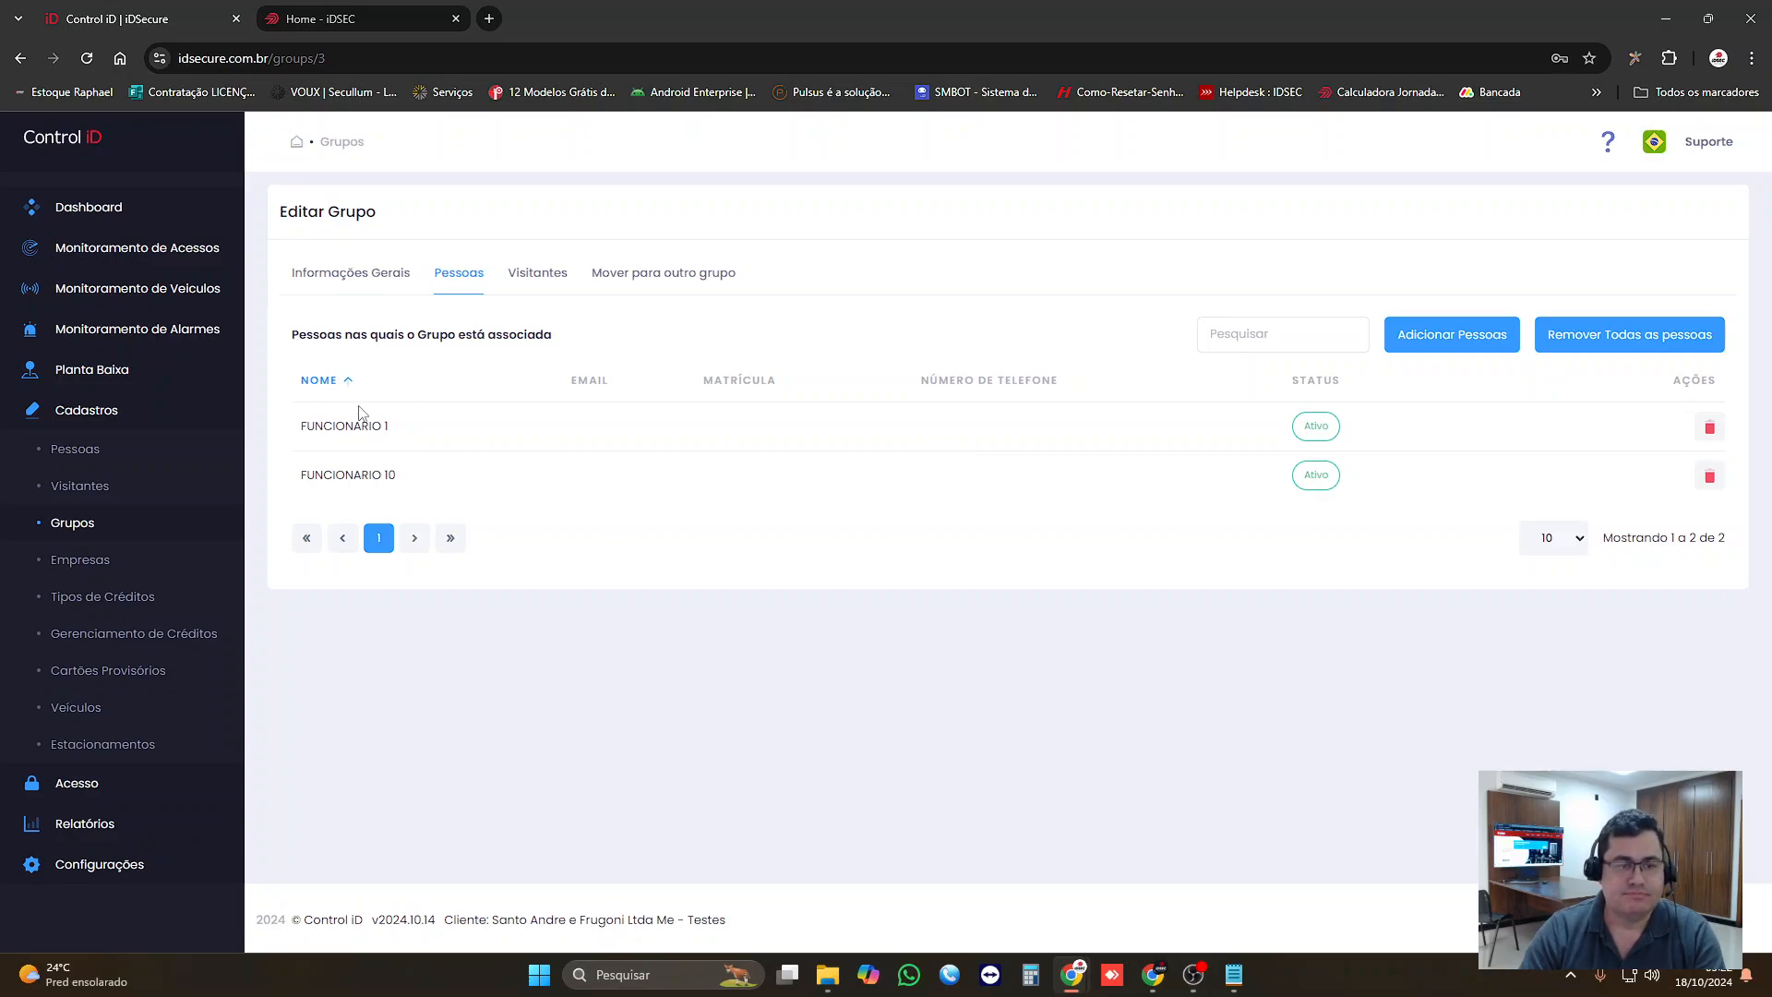
click(75, 445)
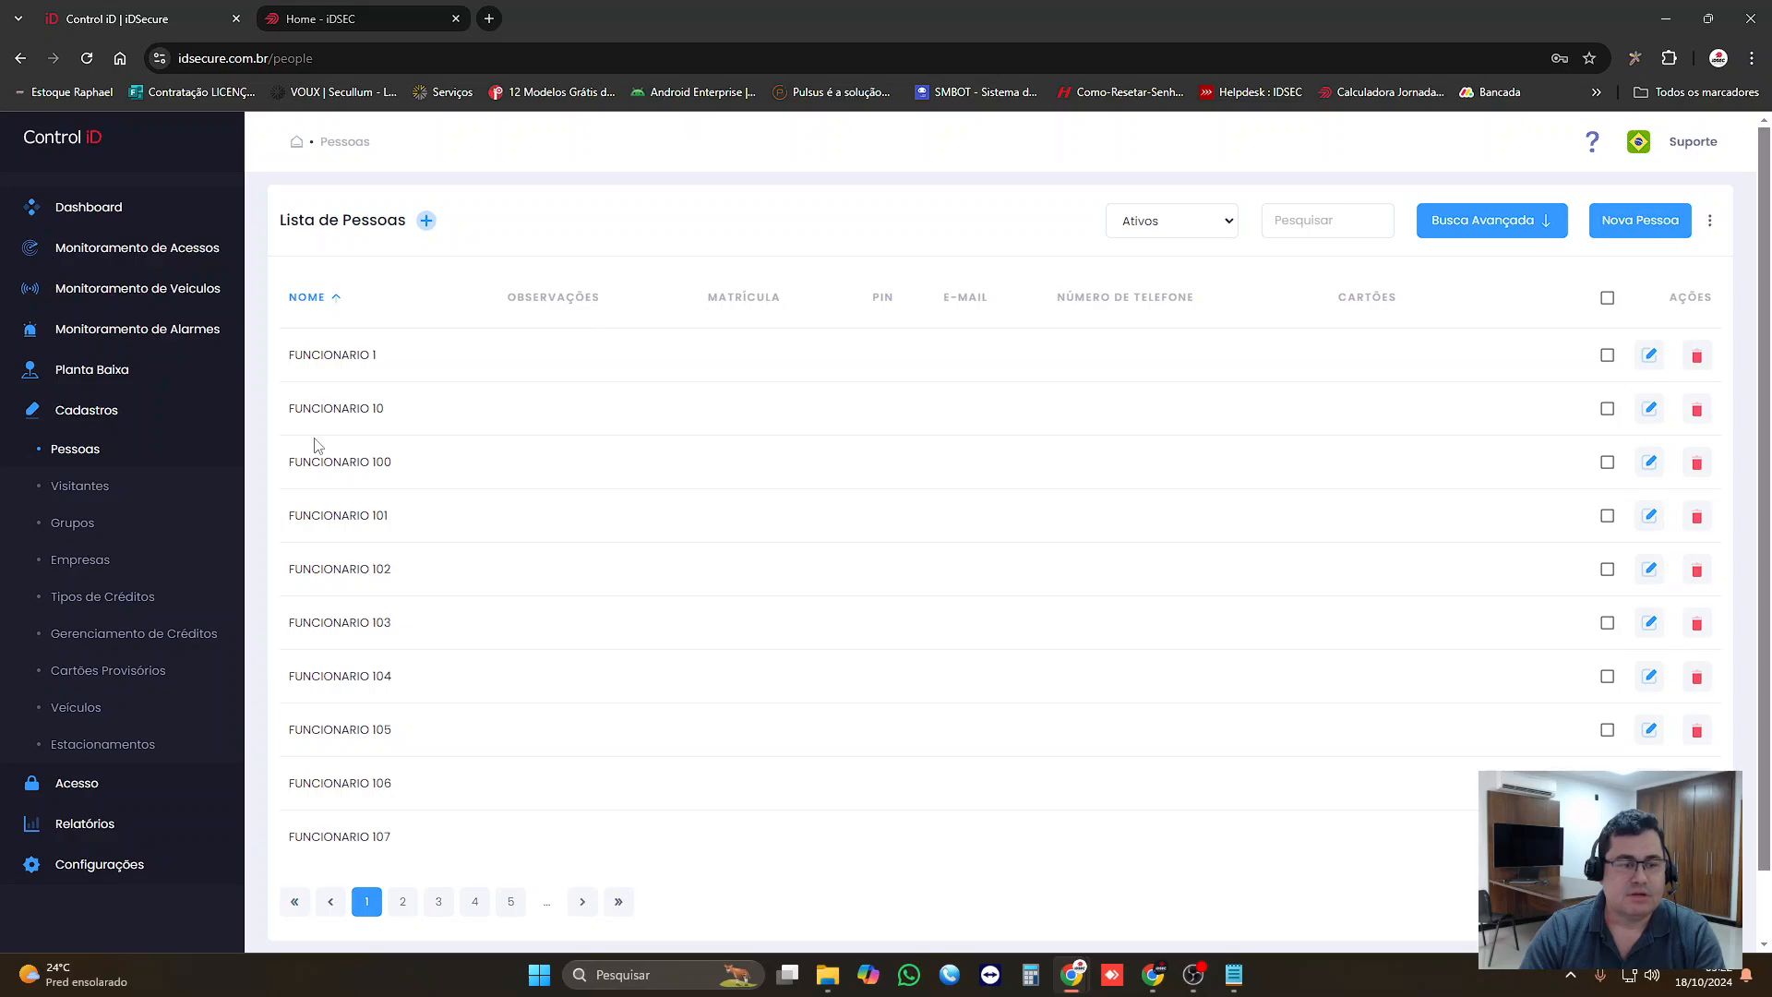
Step: Add FUNCIONARIO 1, FUNCIONARIO 101, FUNCIONARIO 104 and FUNCIONARIO 106 to the "Turno Manhã - Produção" group and save the selection
click(74, 513)
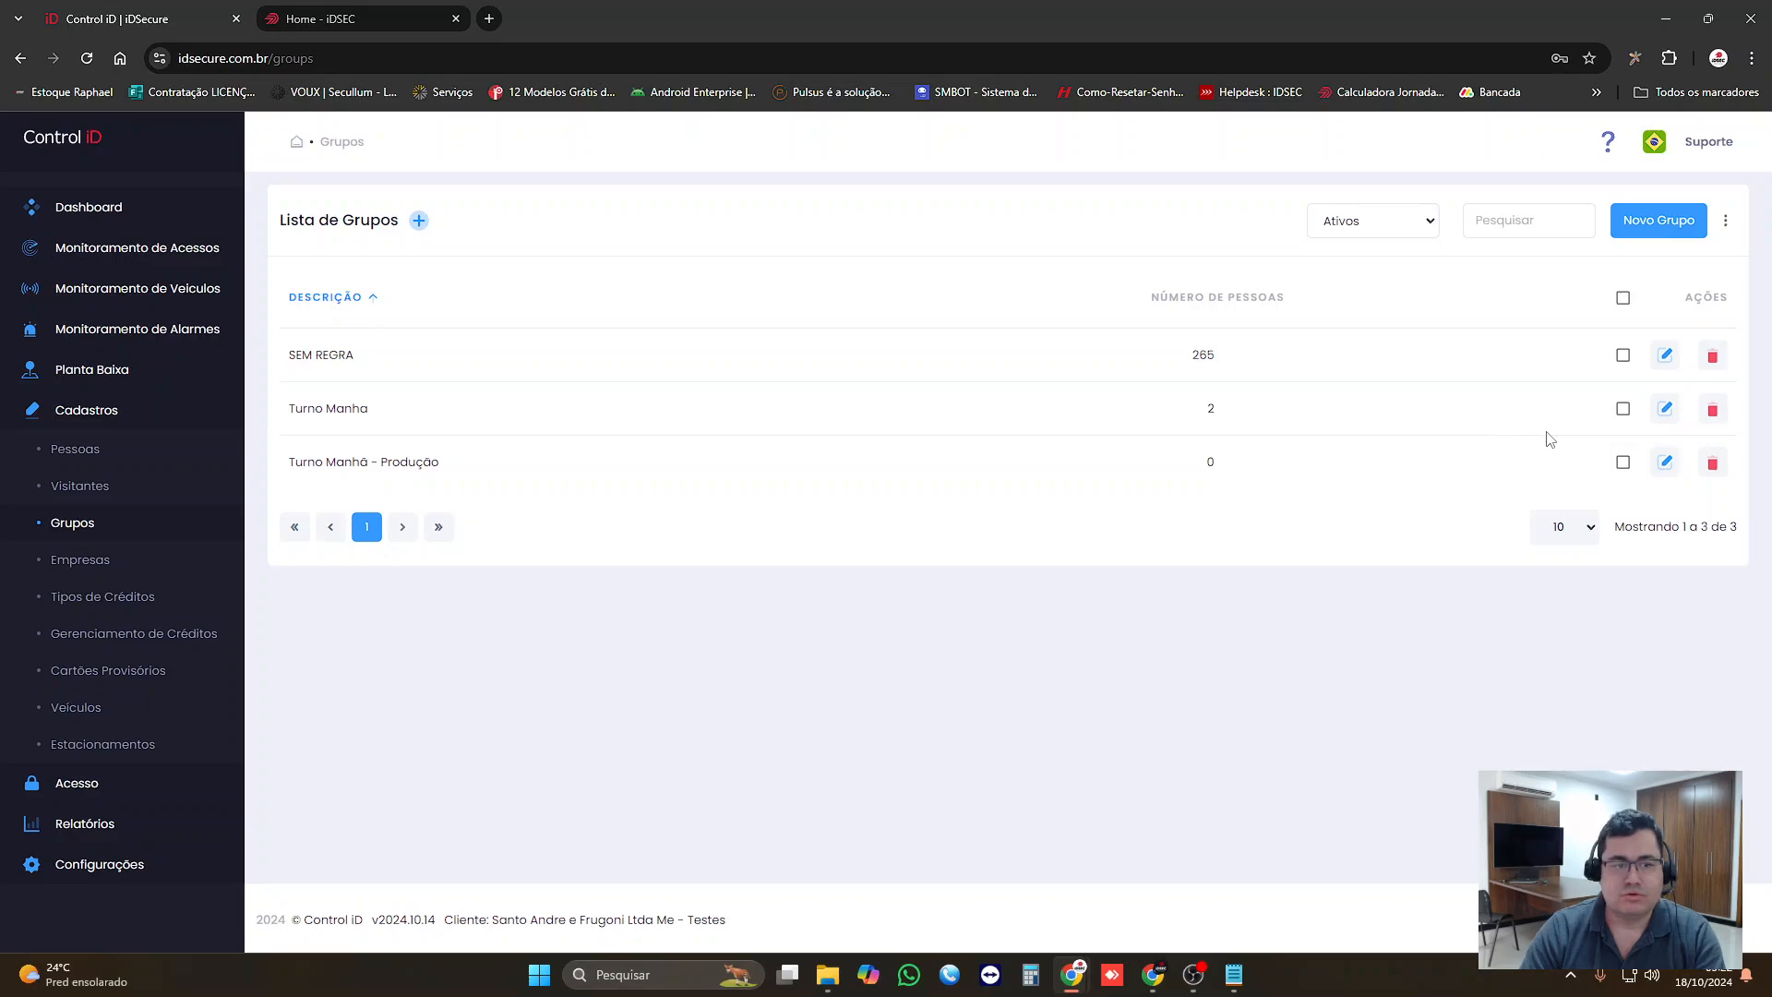
click(1665, 462)
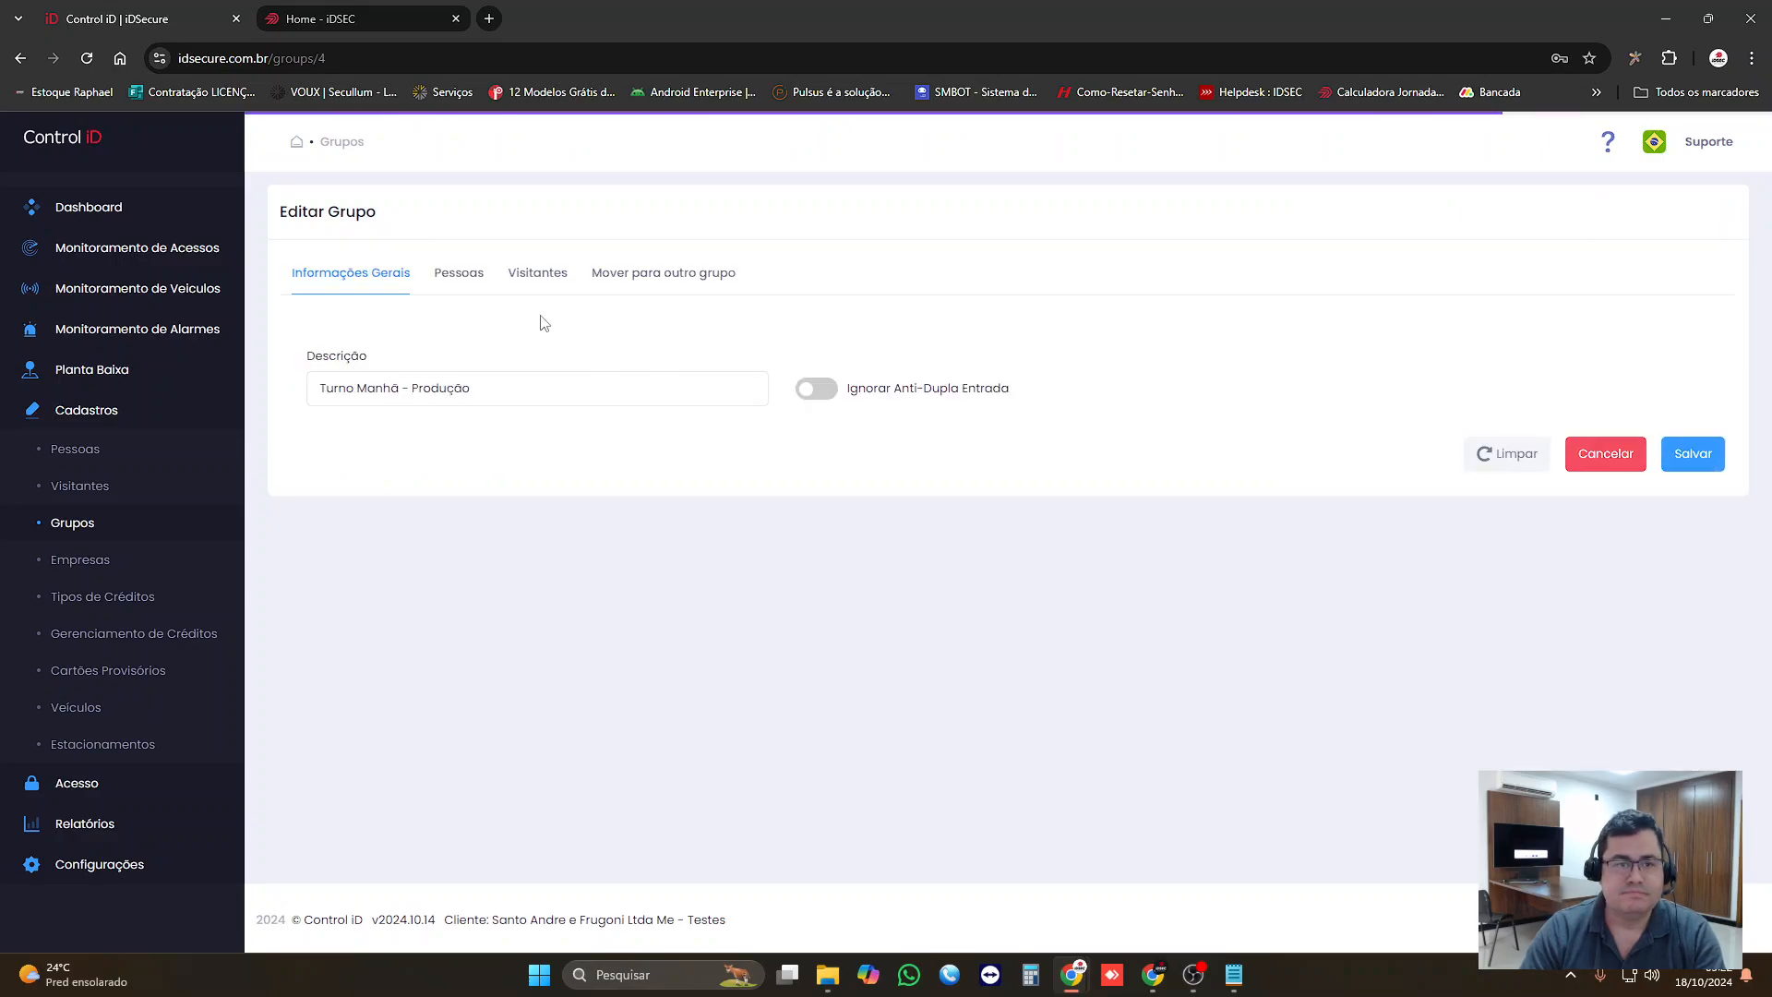
click(459, 272)
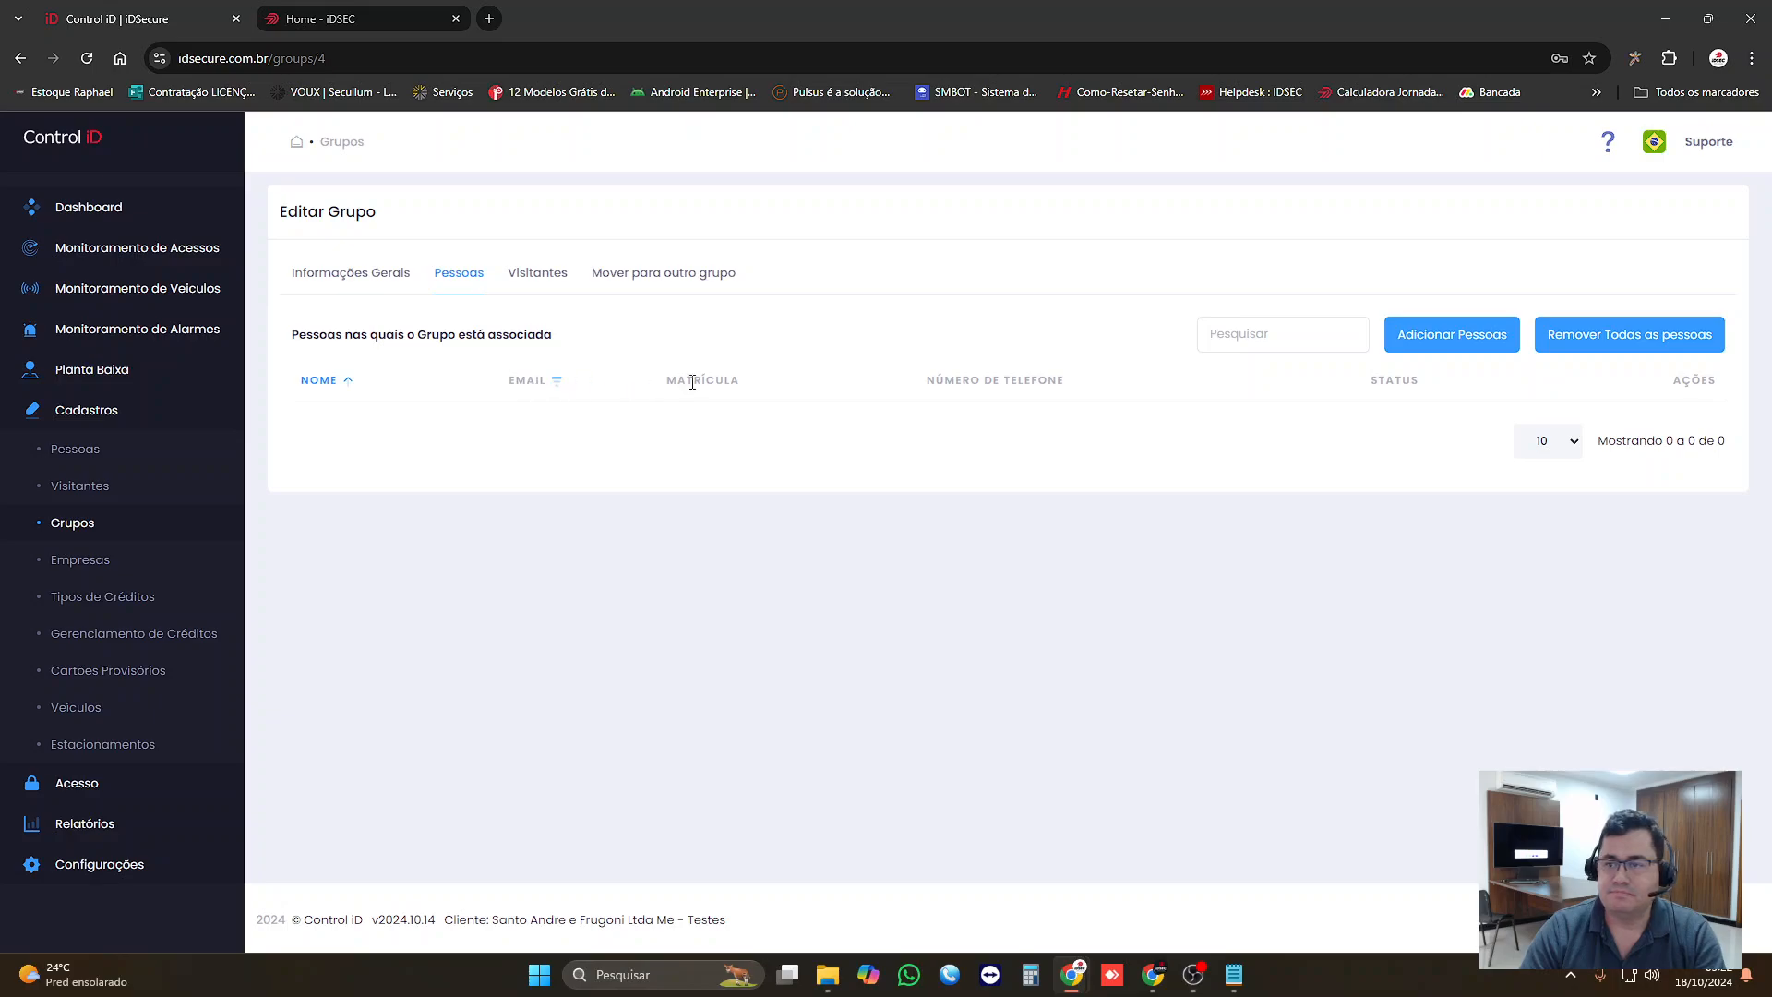
click(1424, 343)
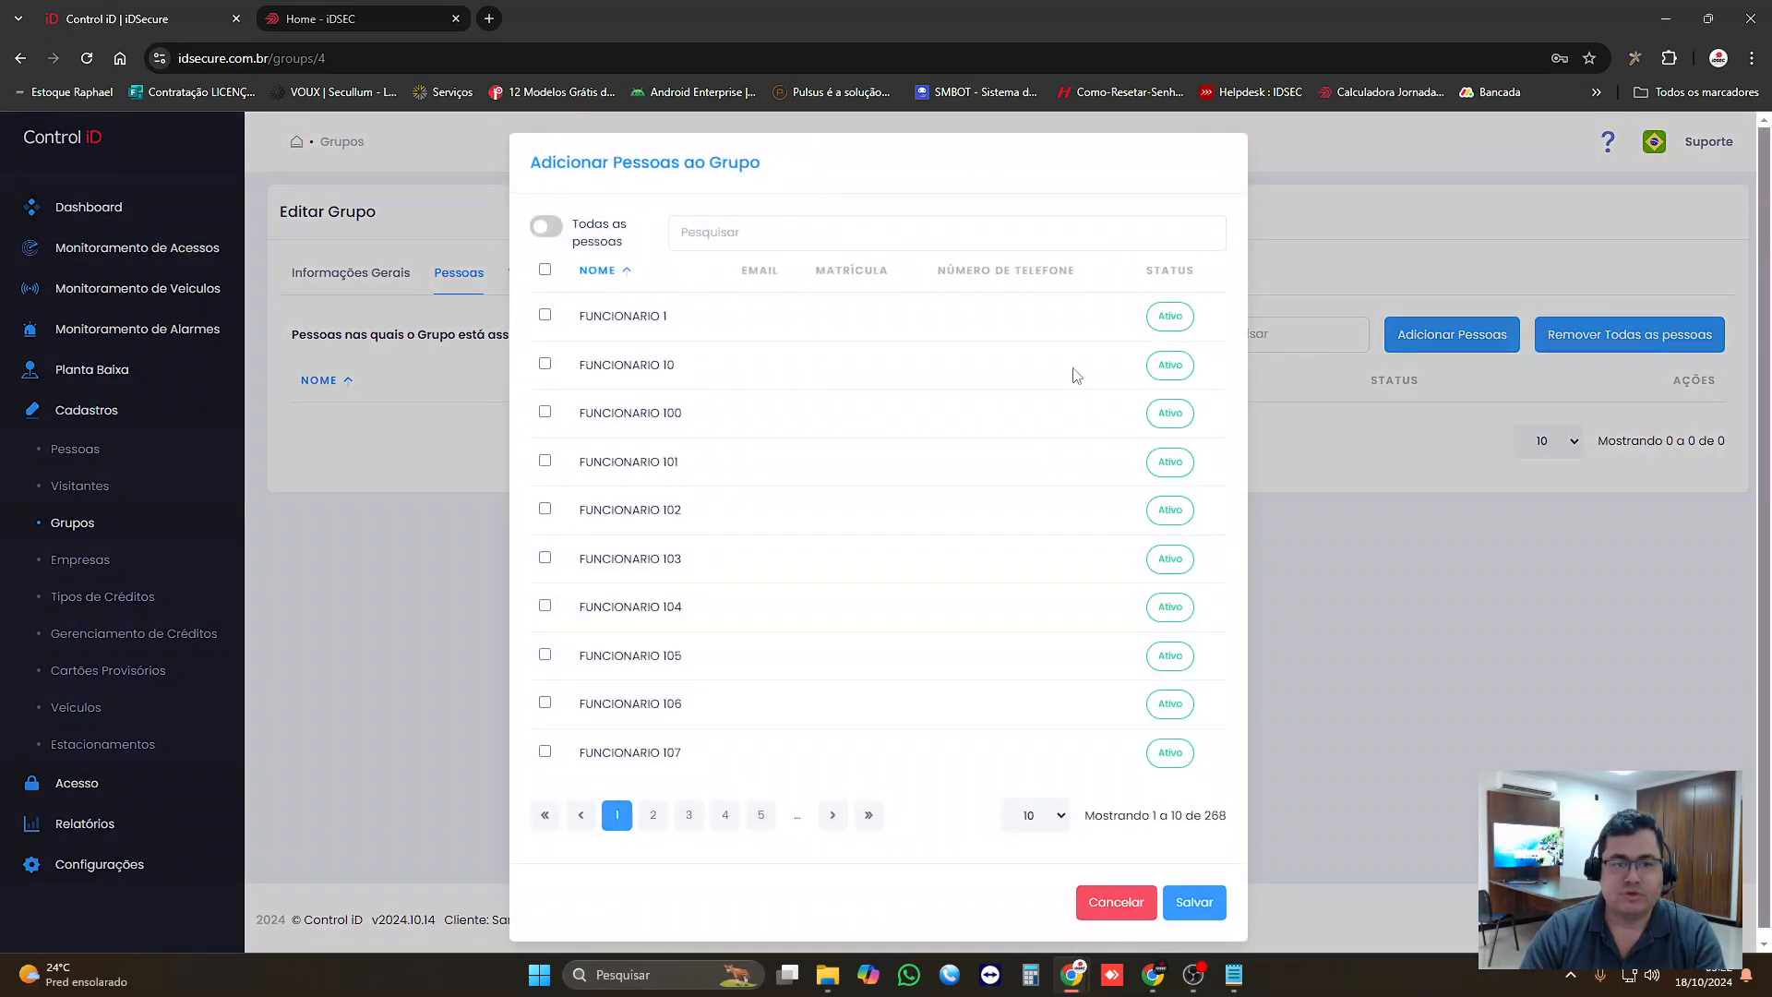
click(545, 315)
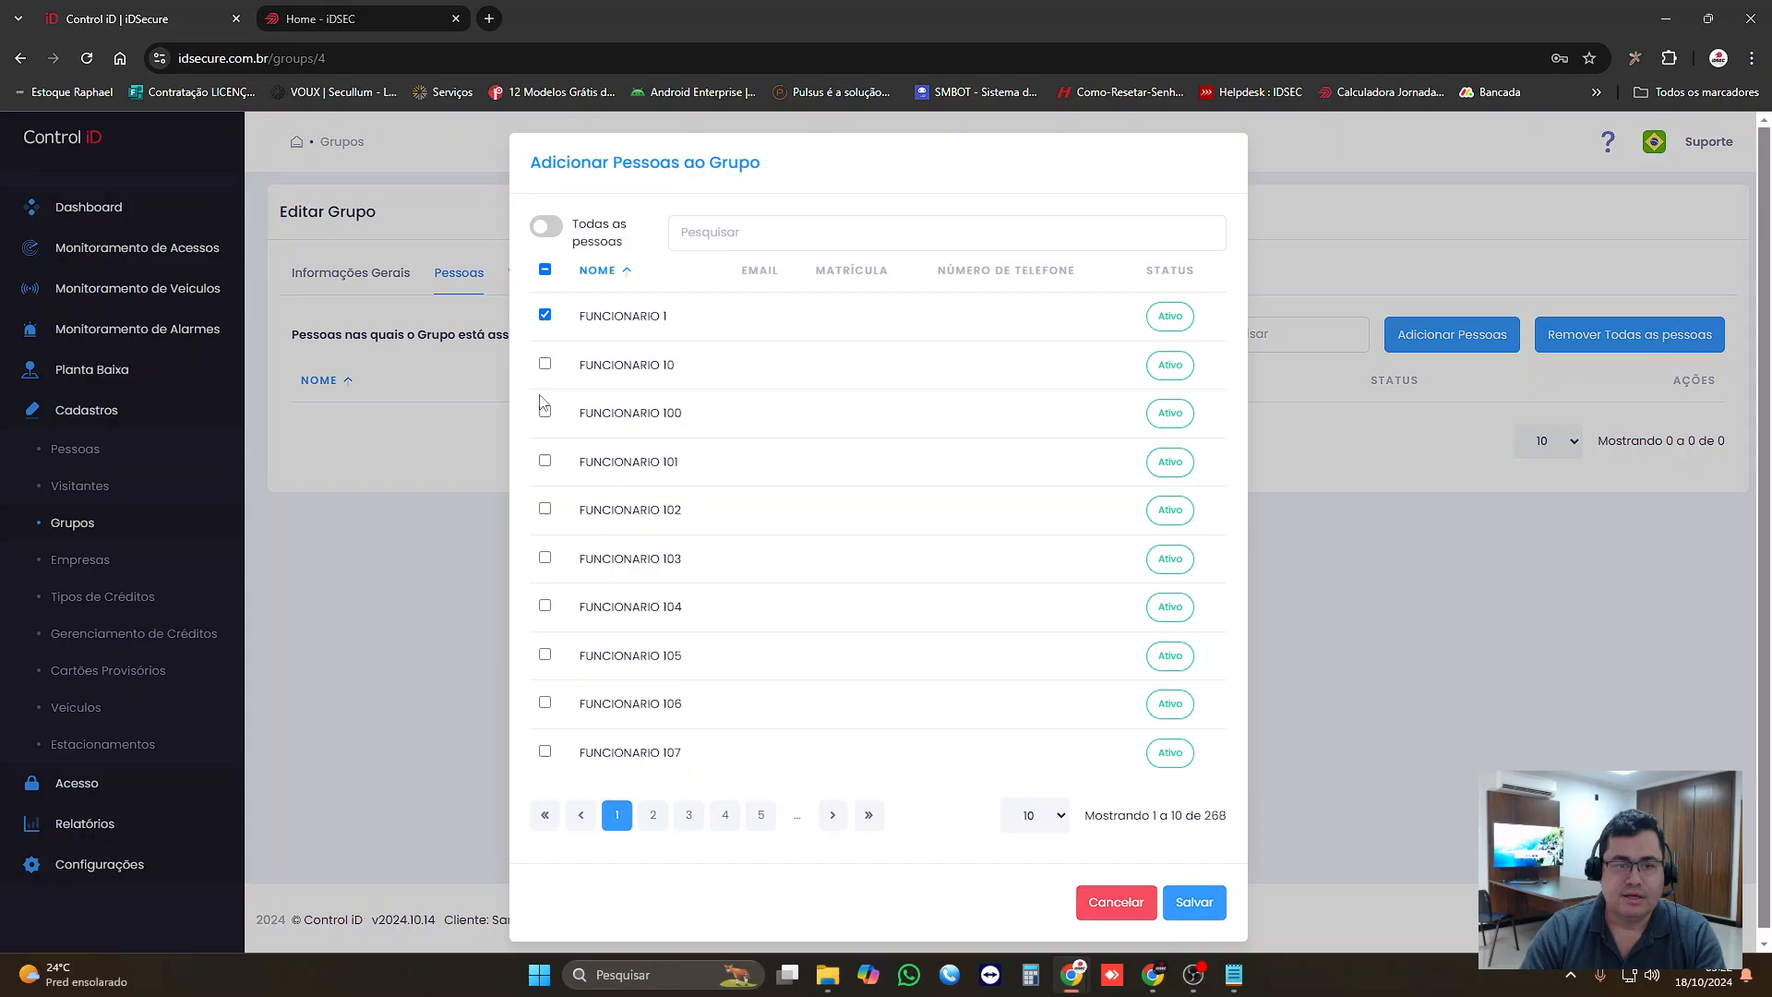
click(546, 460)
click(545, 606)
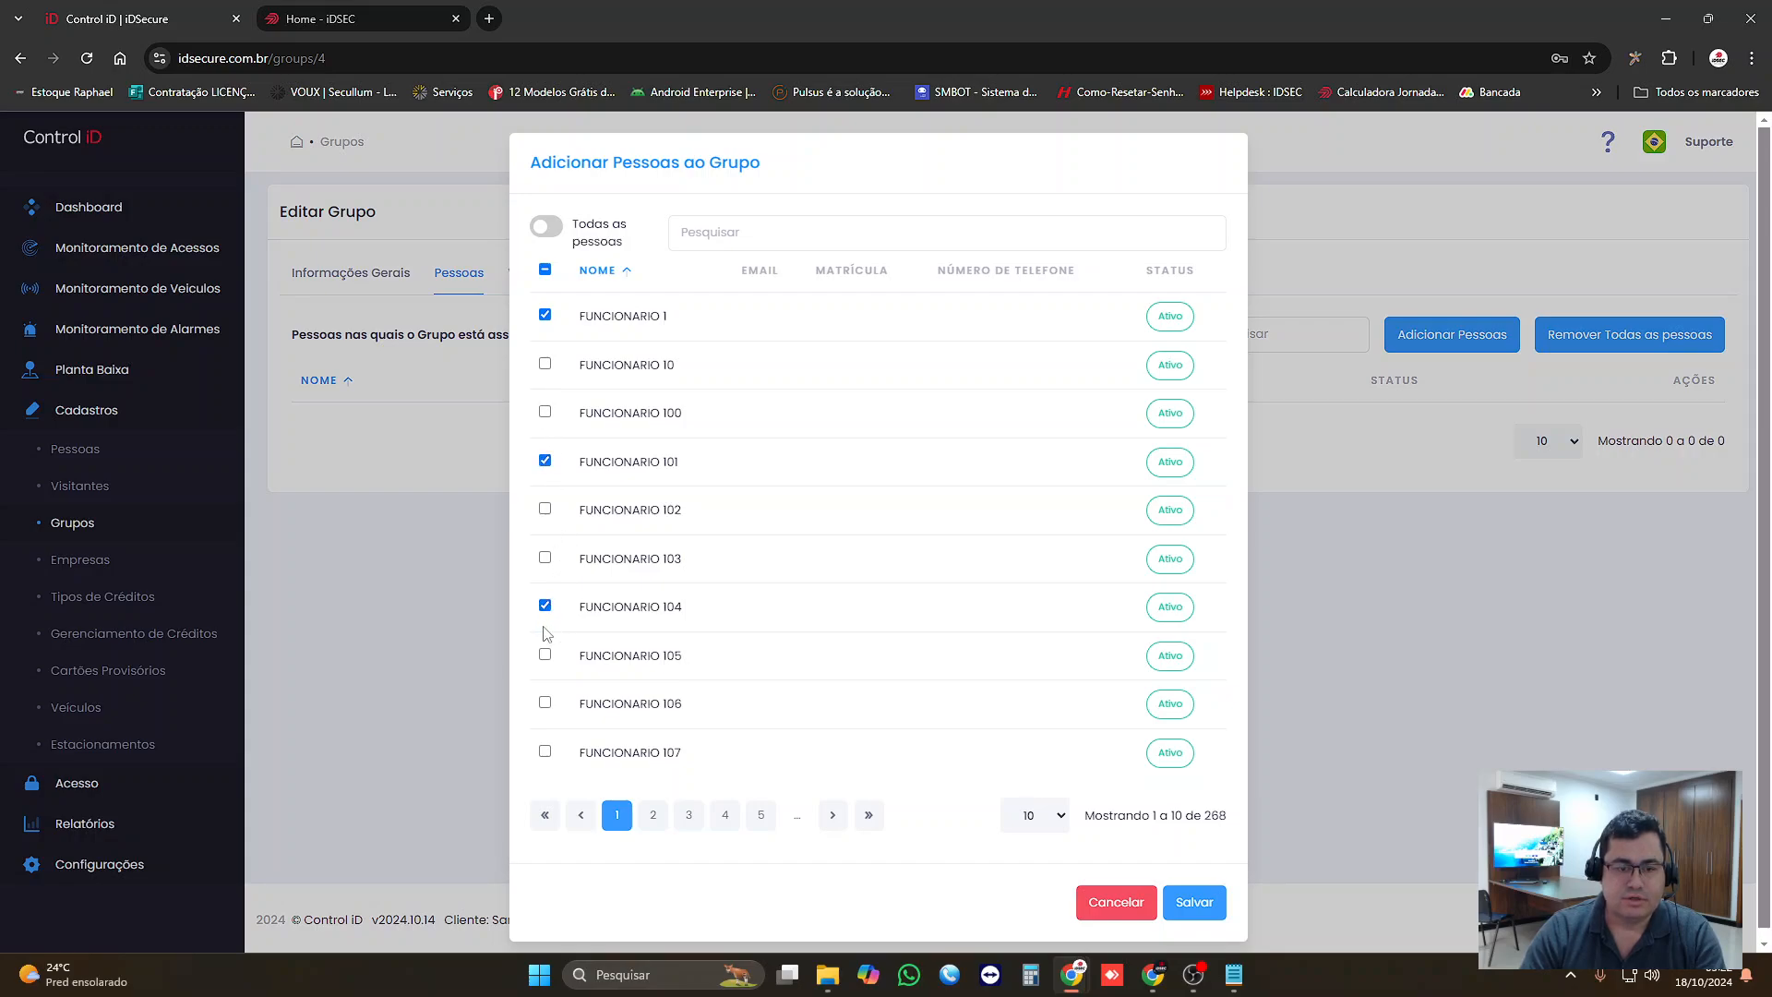
click(545, 703)
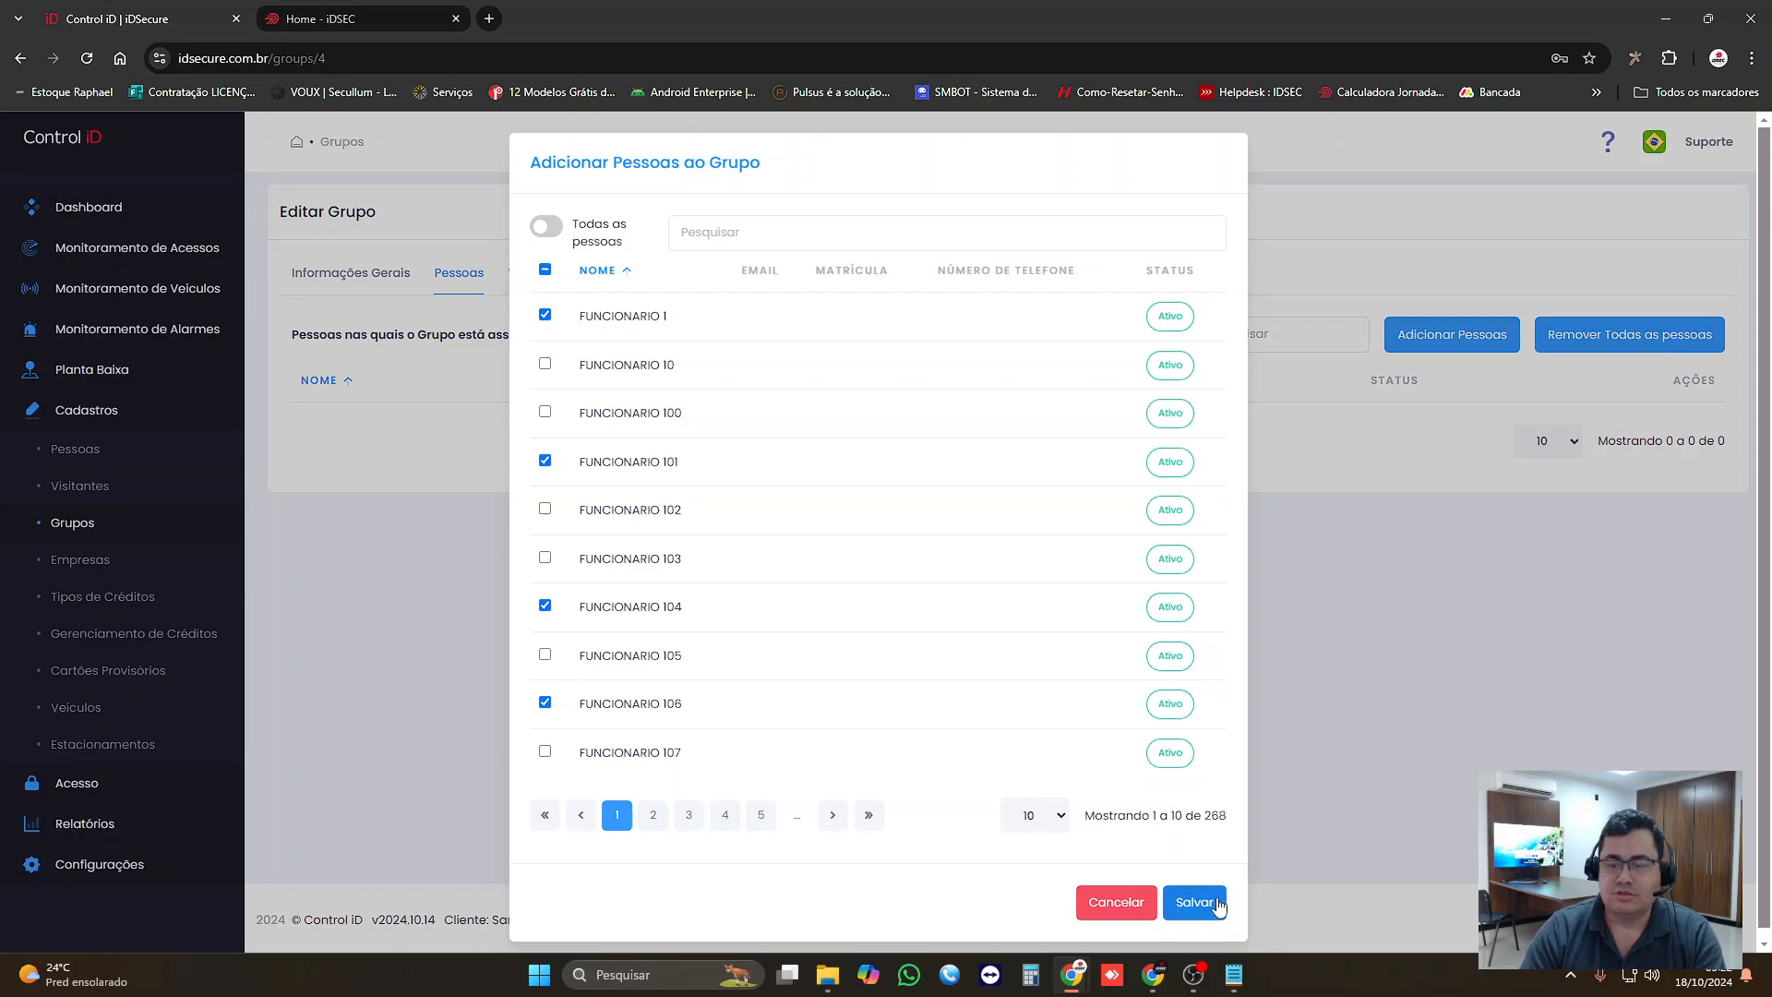
click(1196, 901)
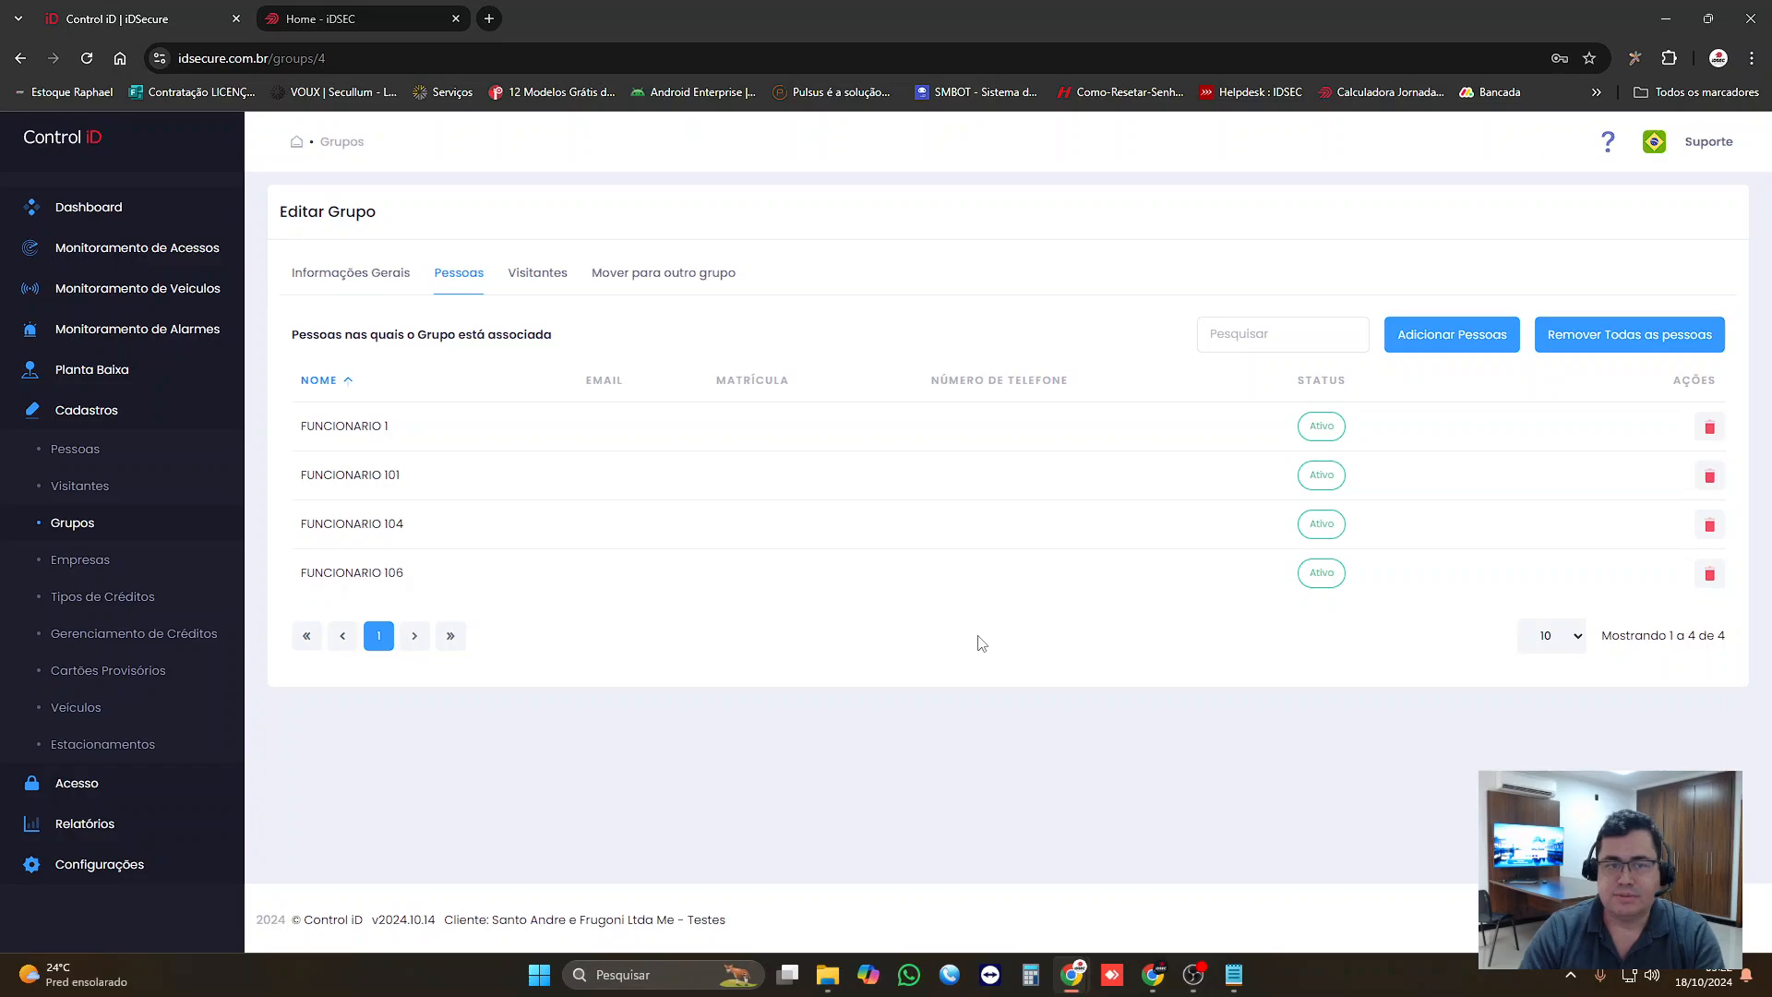
Step: Review the group's visitors, transfer options and associated people, save the group, and reopen its list of people
click(548, 288)
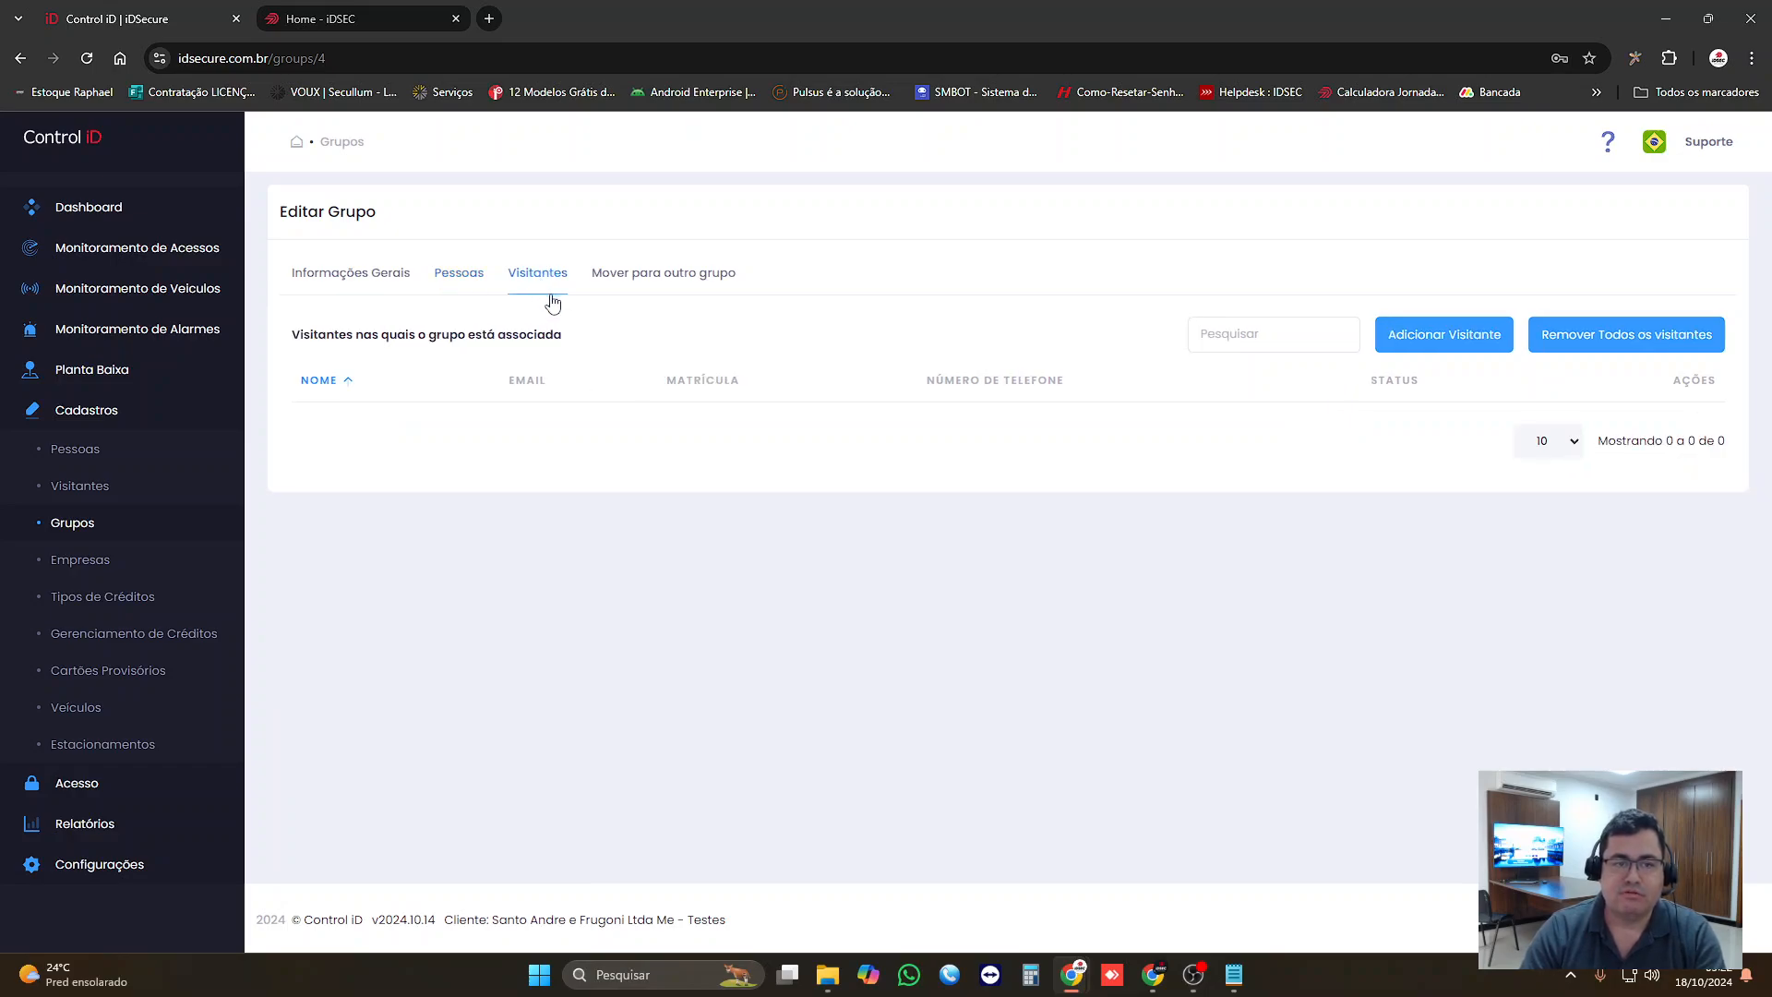
click(605, 276)
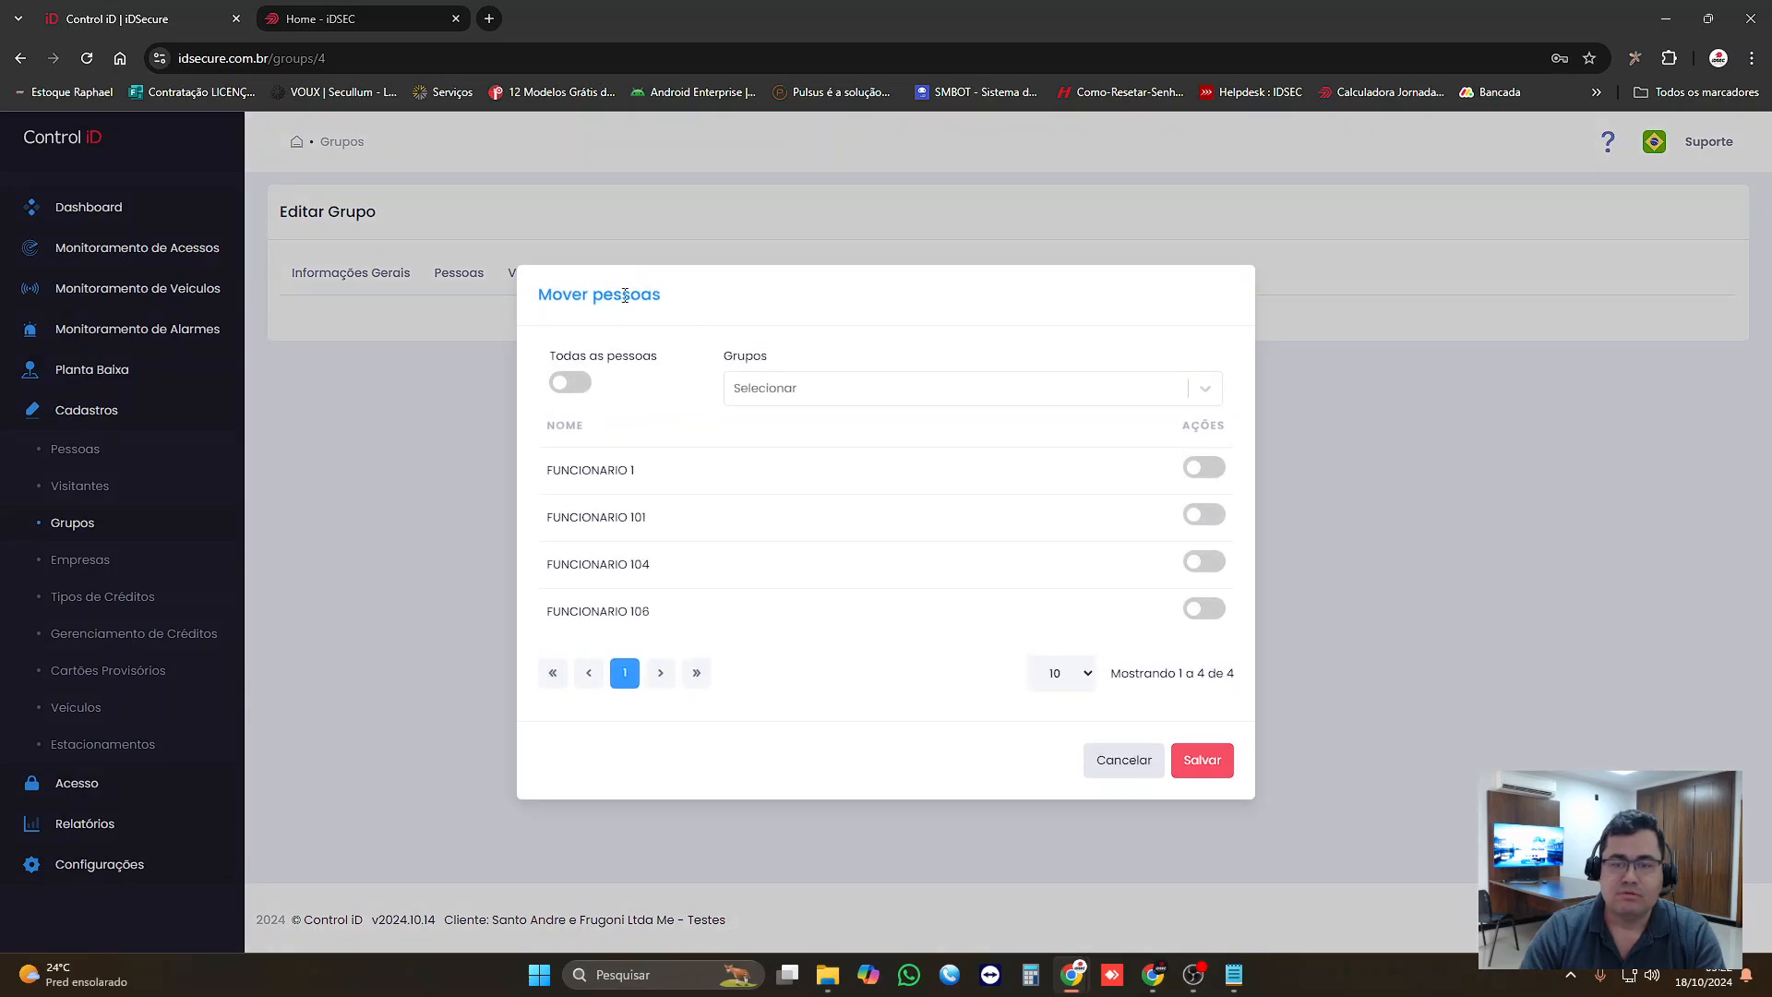
click(1123, 760)
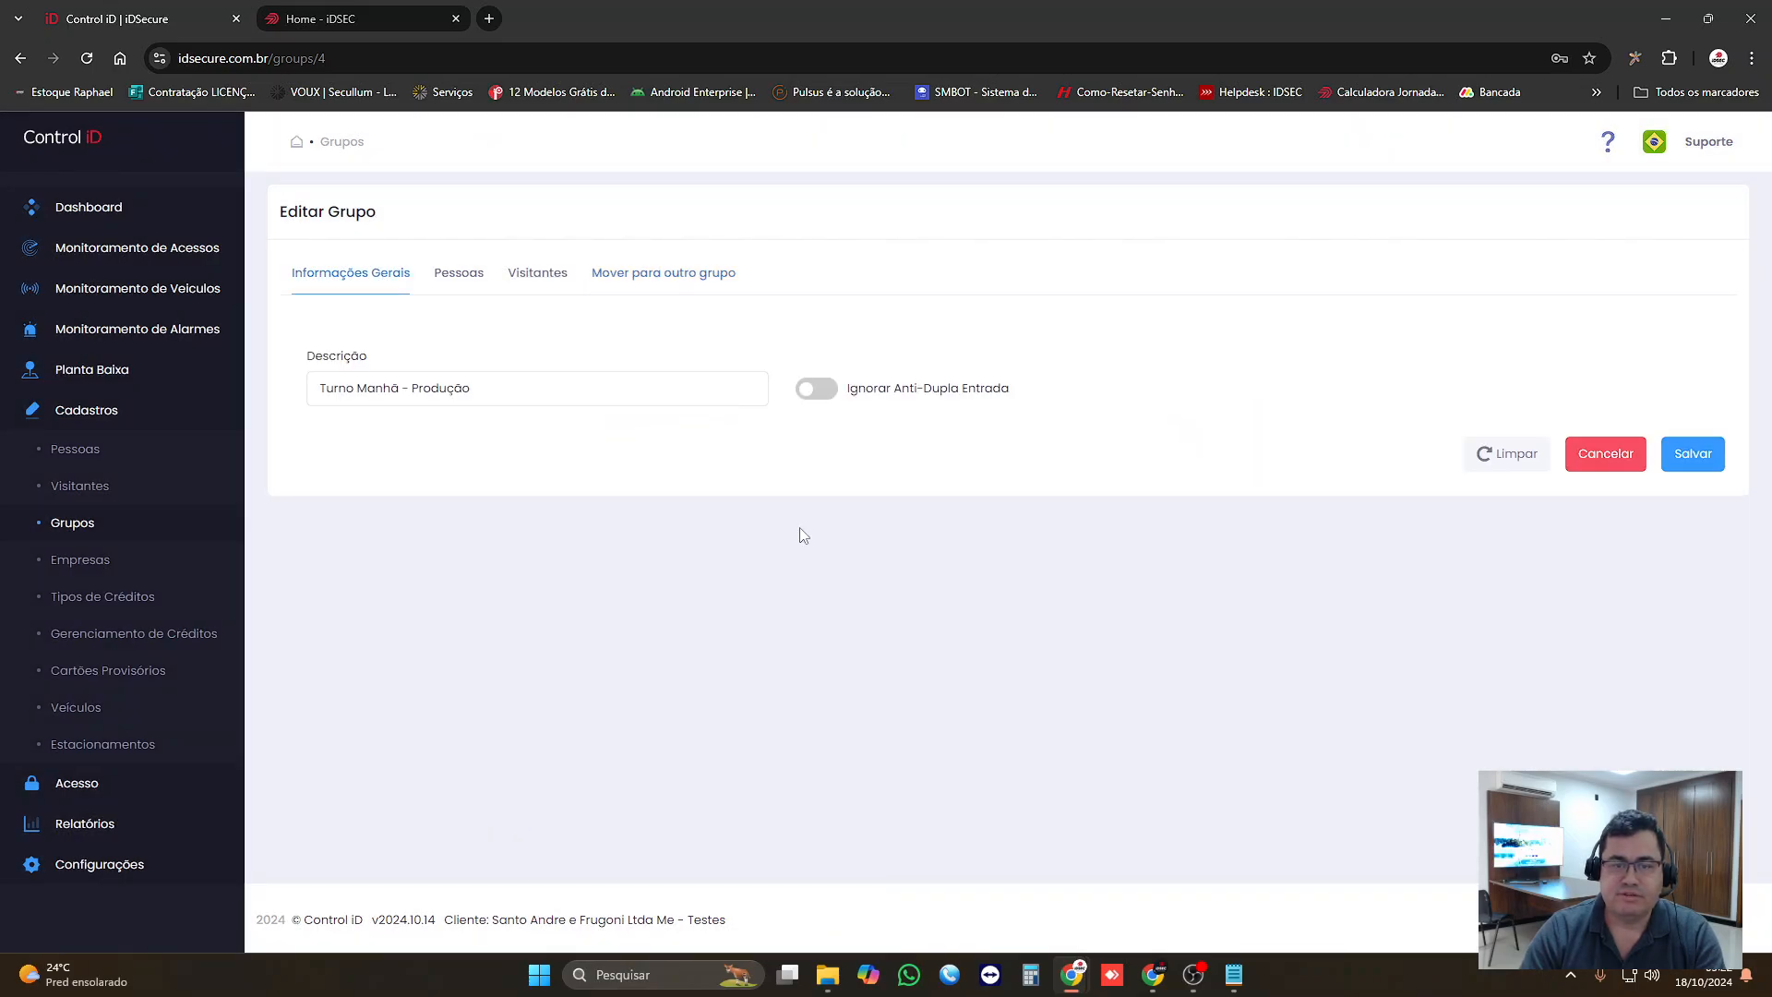
click(456, 276)
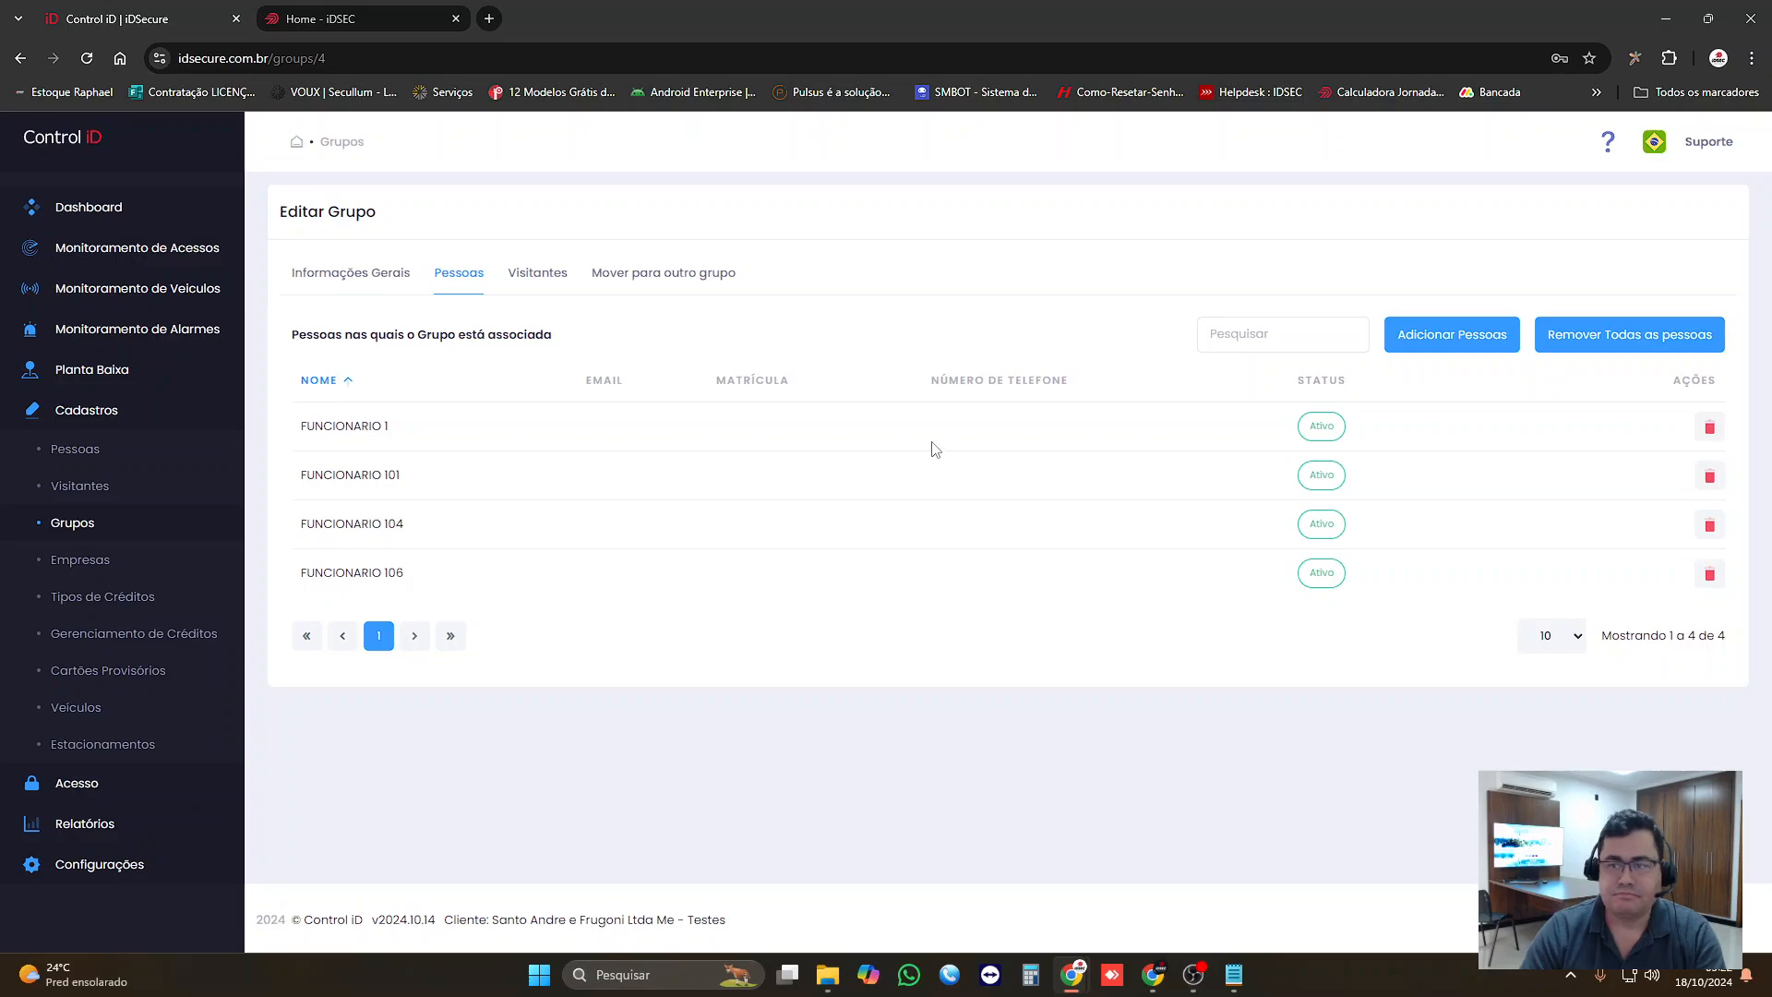
click(358, 274)
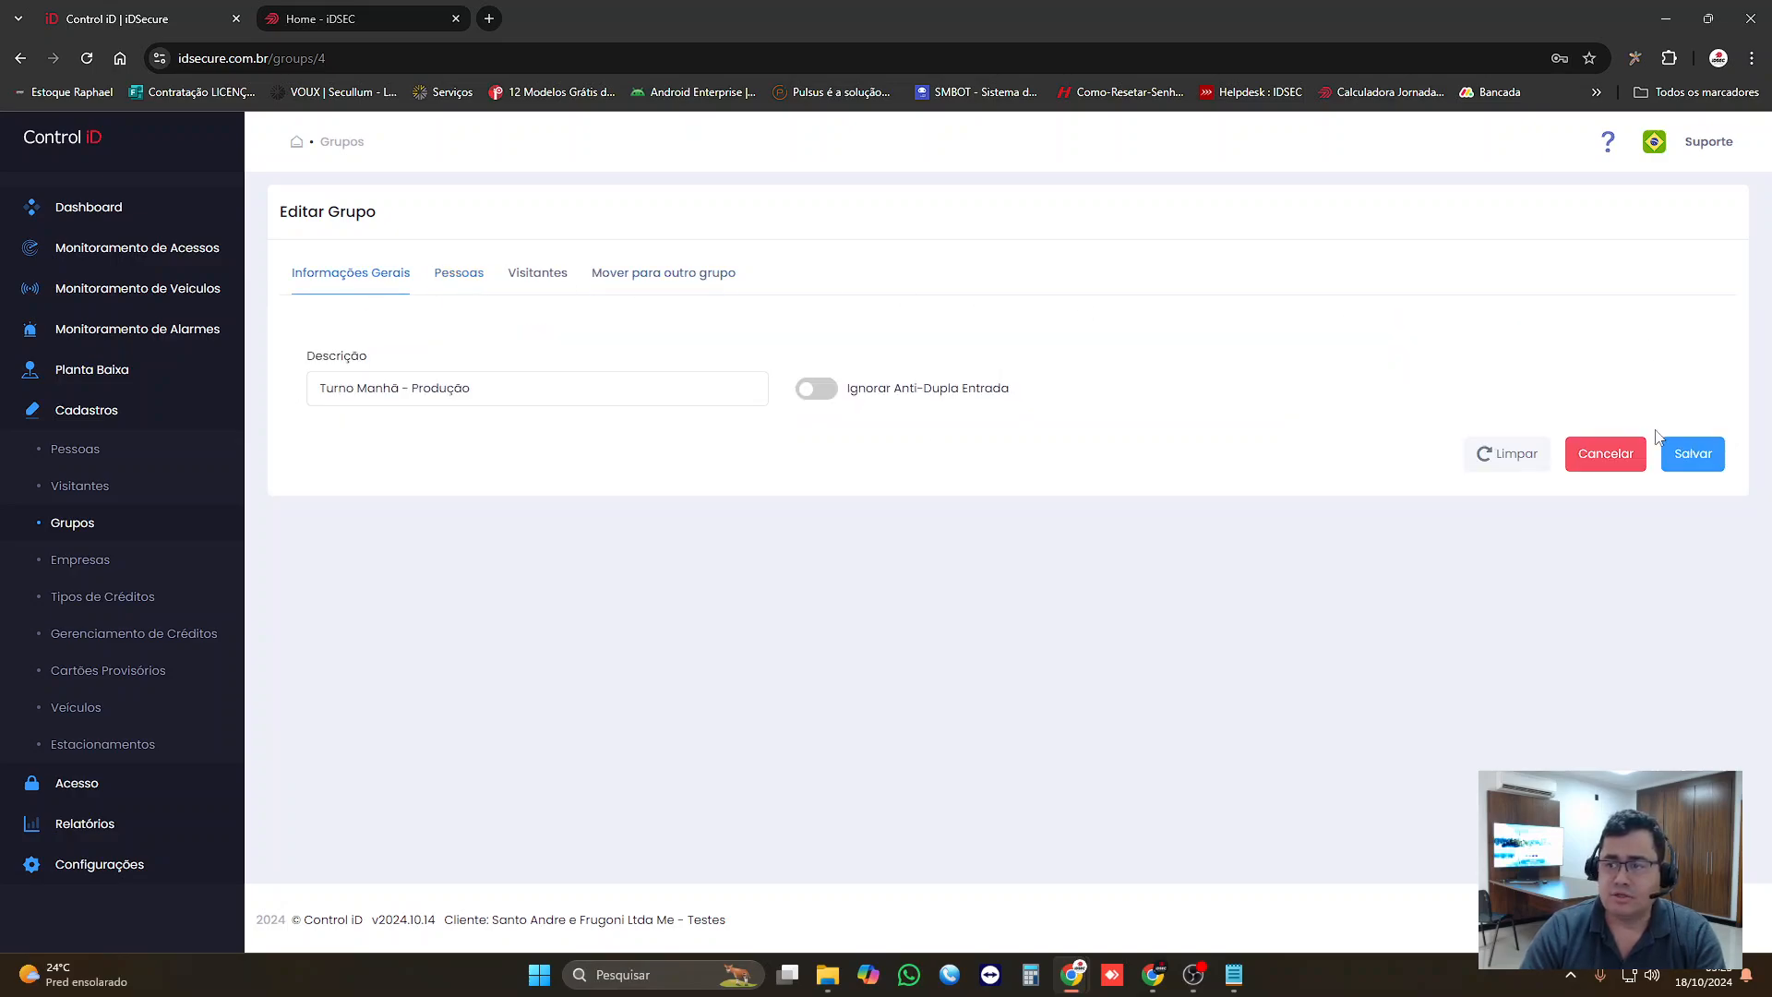
click(1689, 452)
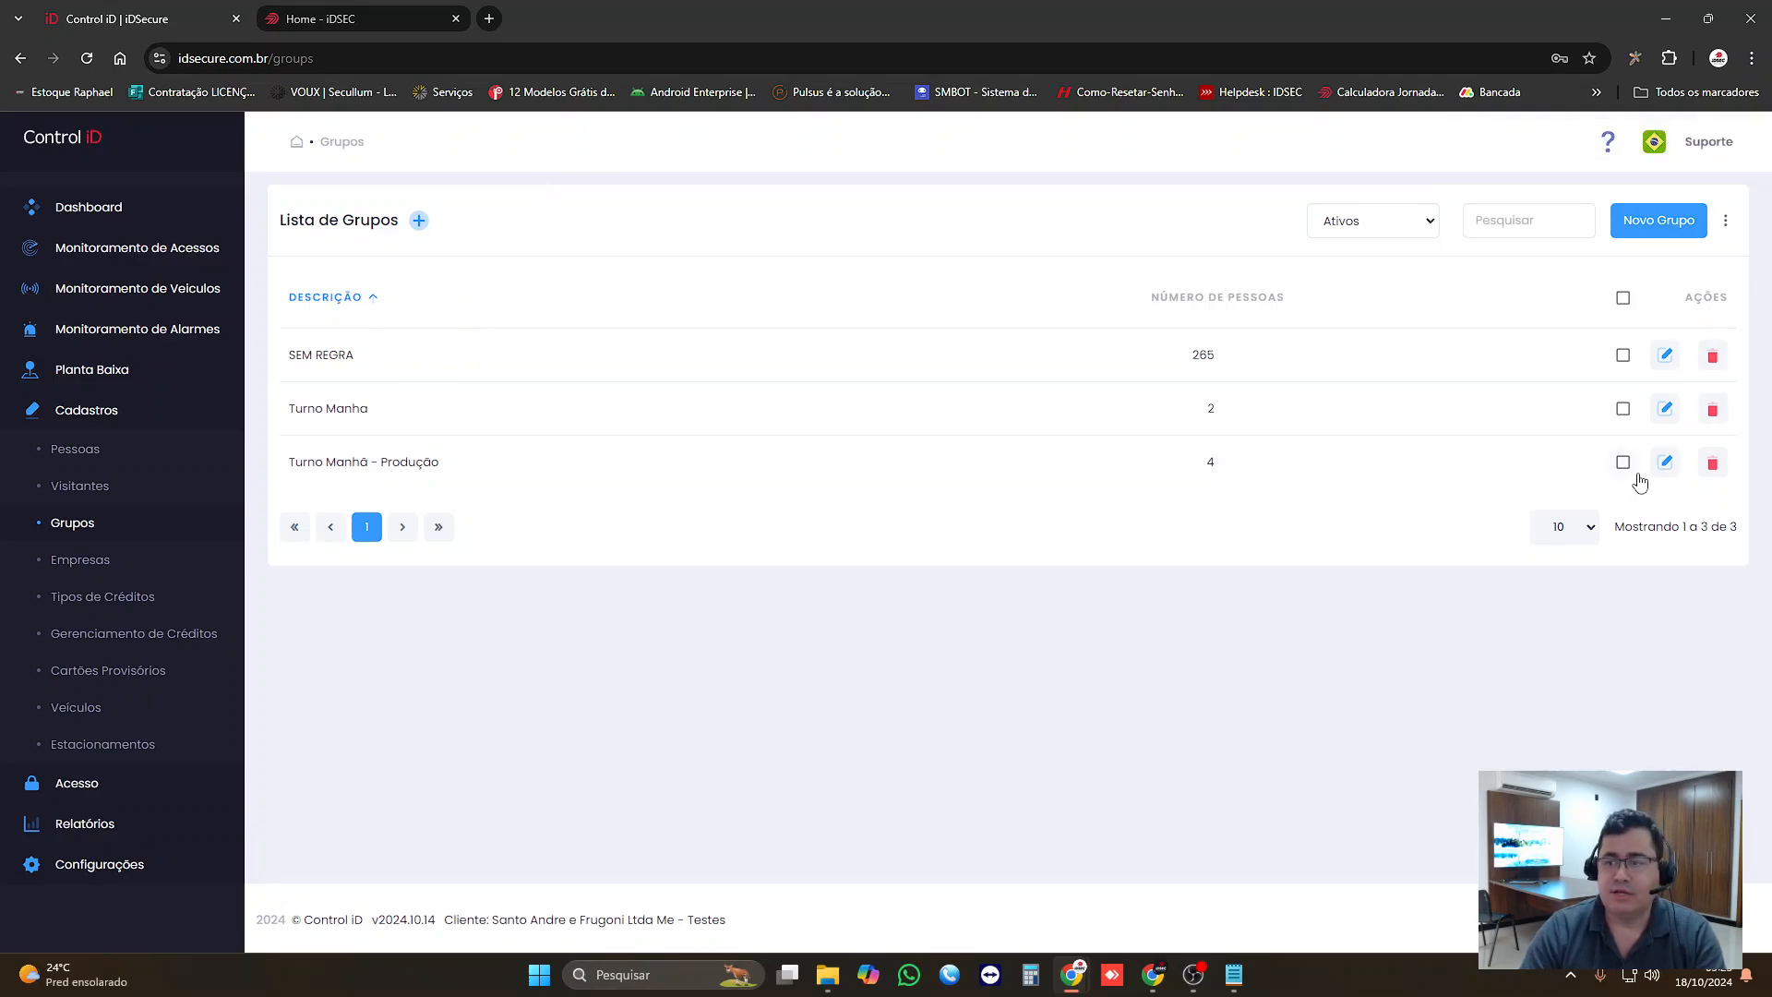
click(1665, 462)
click(459, 273)
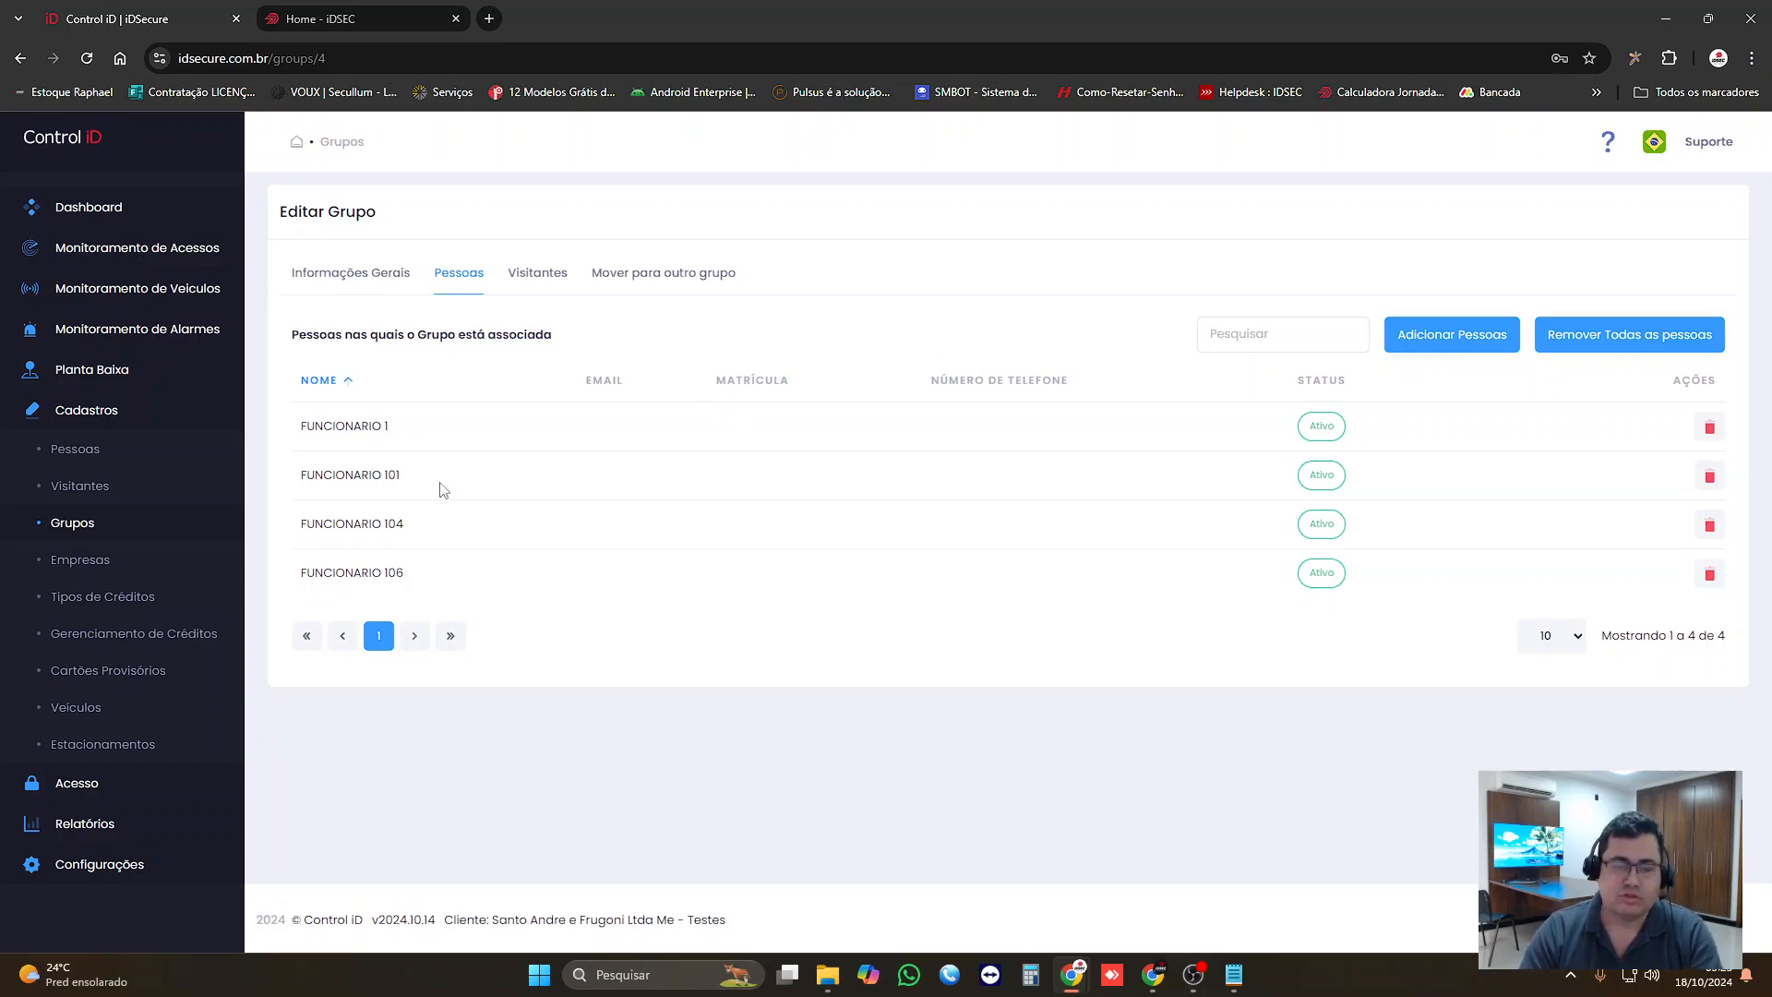
Step: Examine the registered access schedules and the weekly time ranges of "Turno Manha - Almoço (Entrada e Saída)", leaving it without saving
click(74, 413)
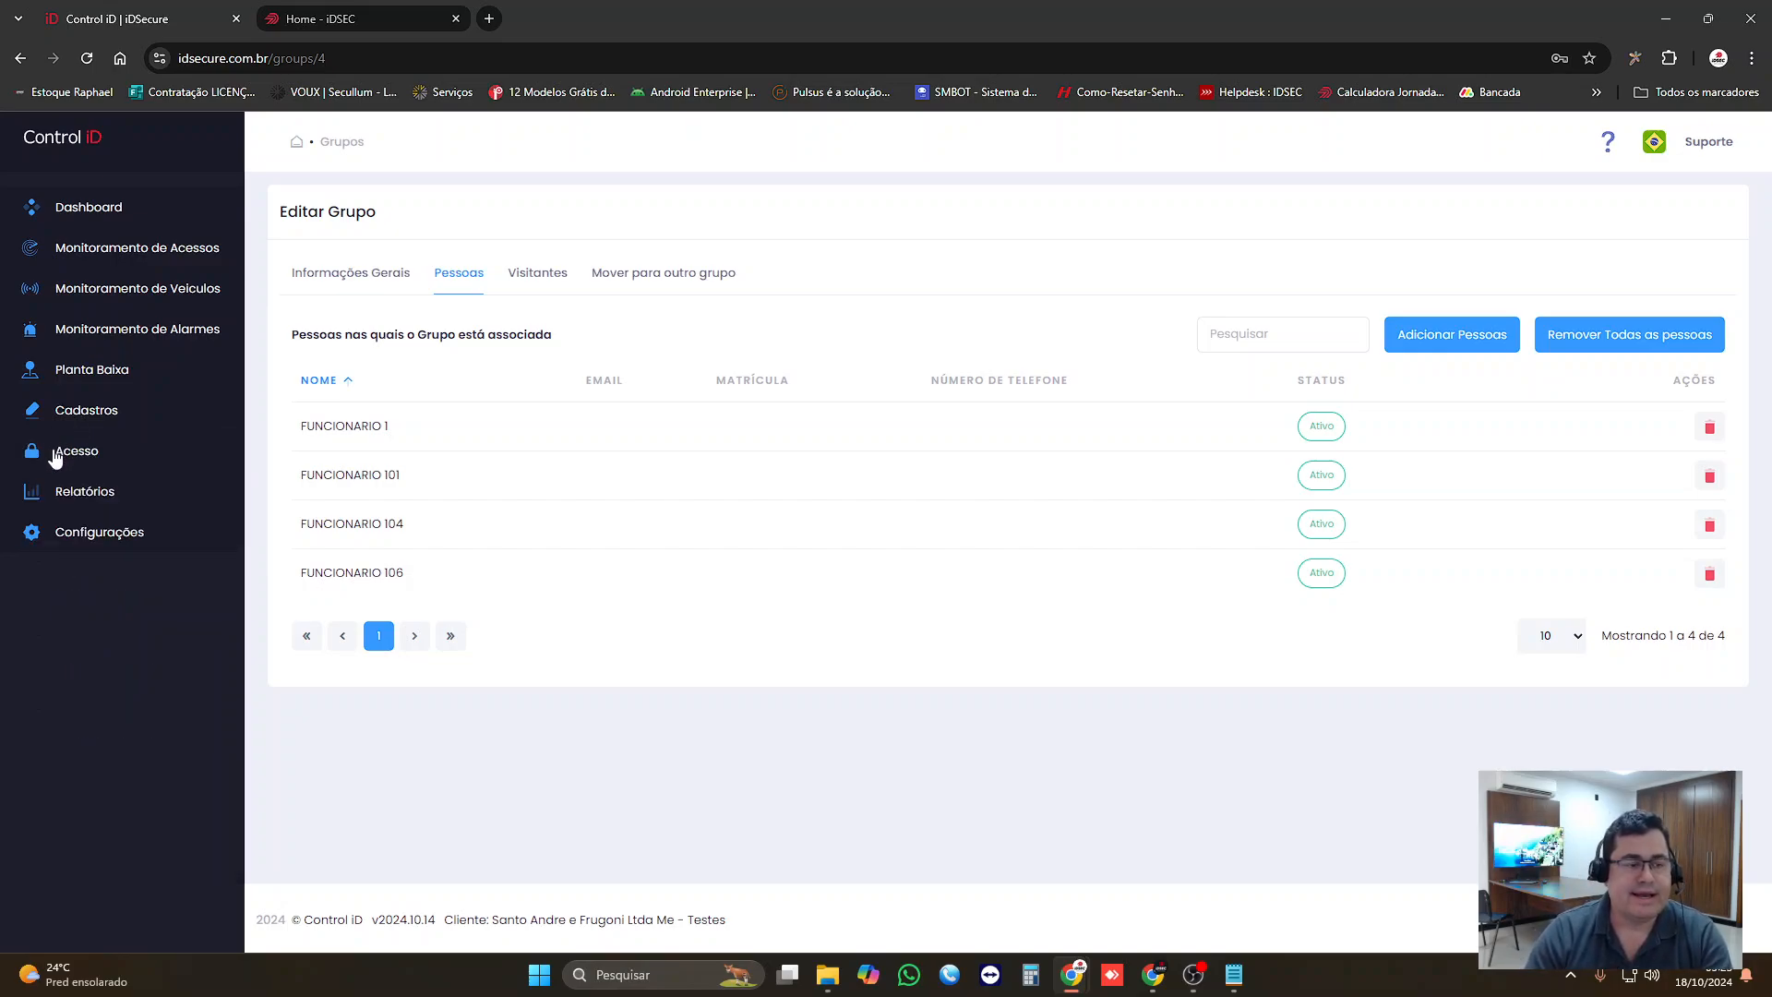
click(57, 457)
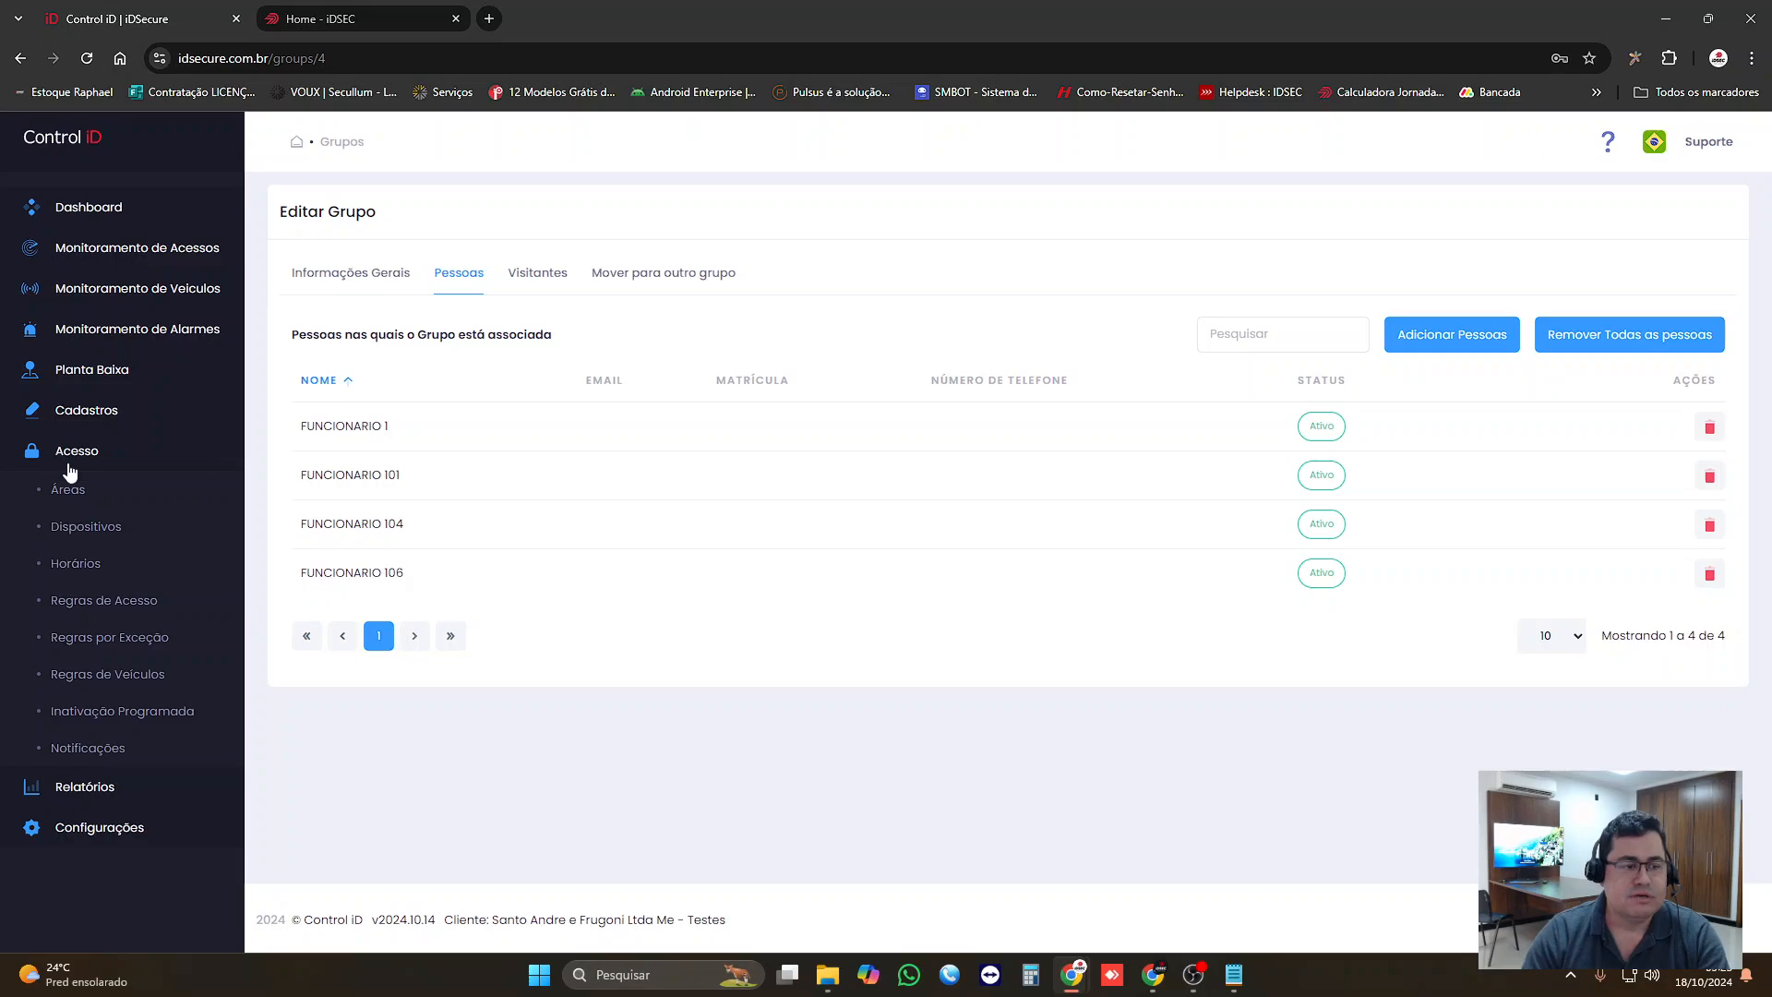
click(66, 561)
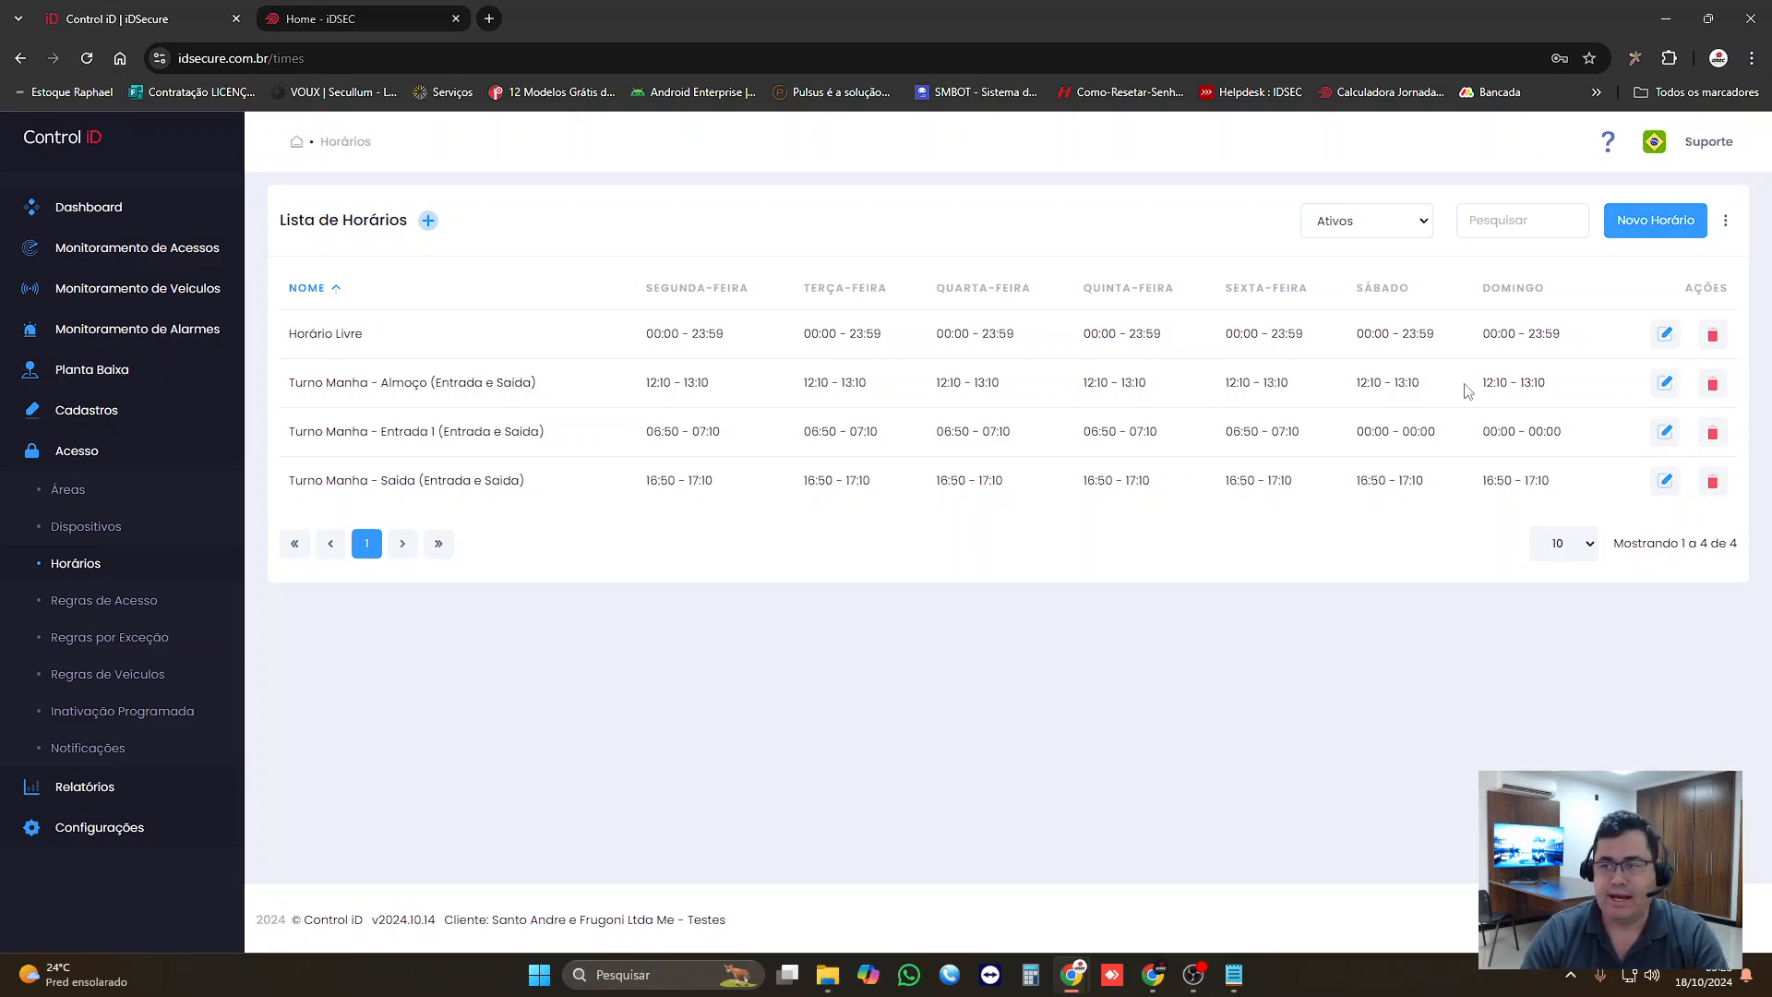
click(1665, 382)
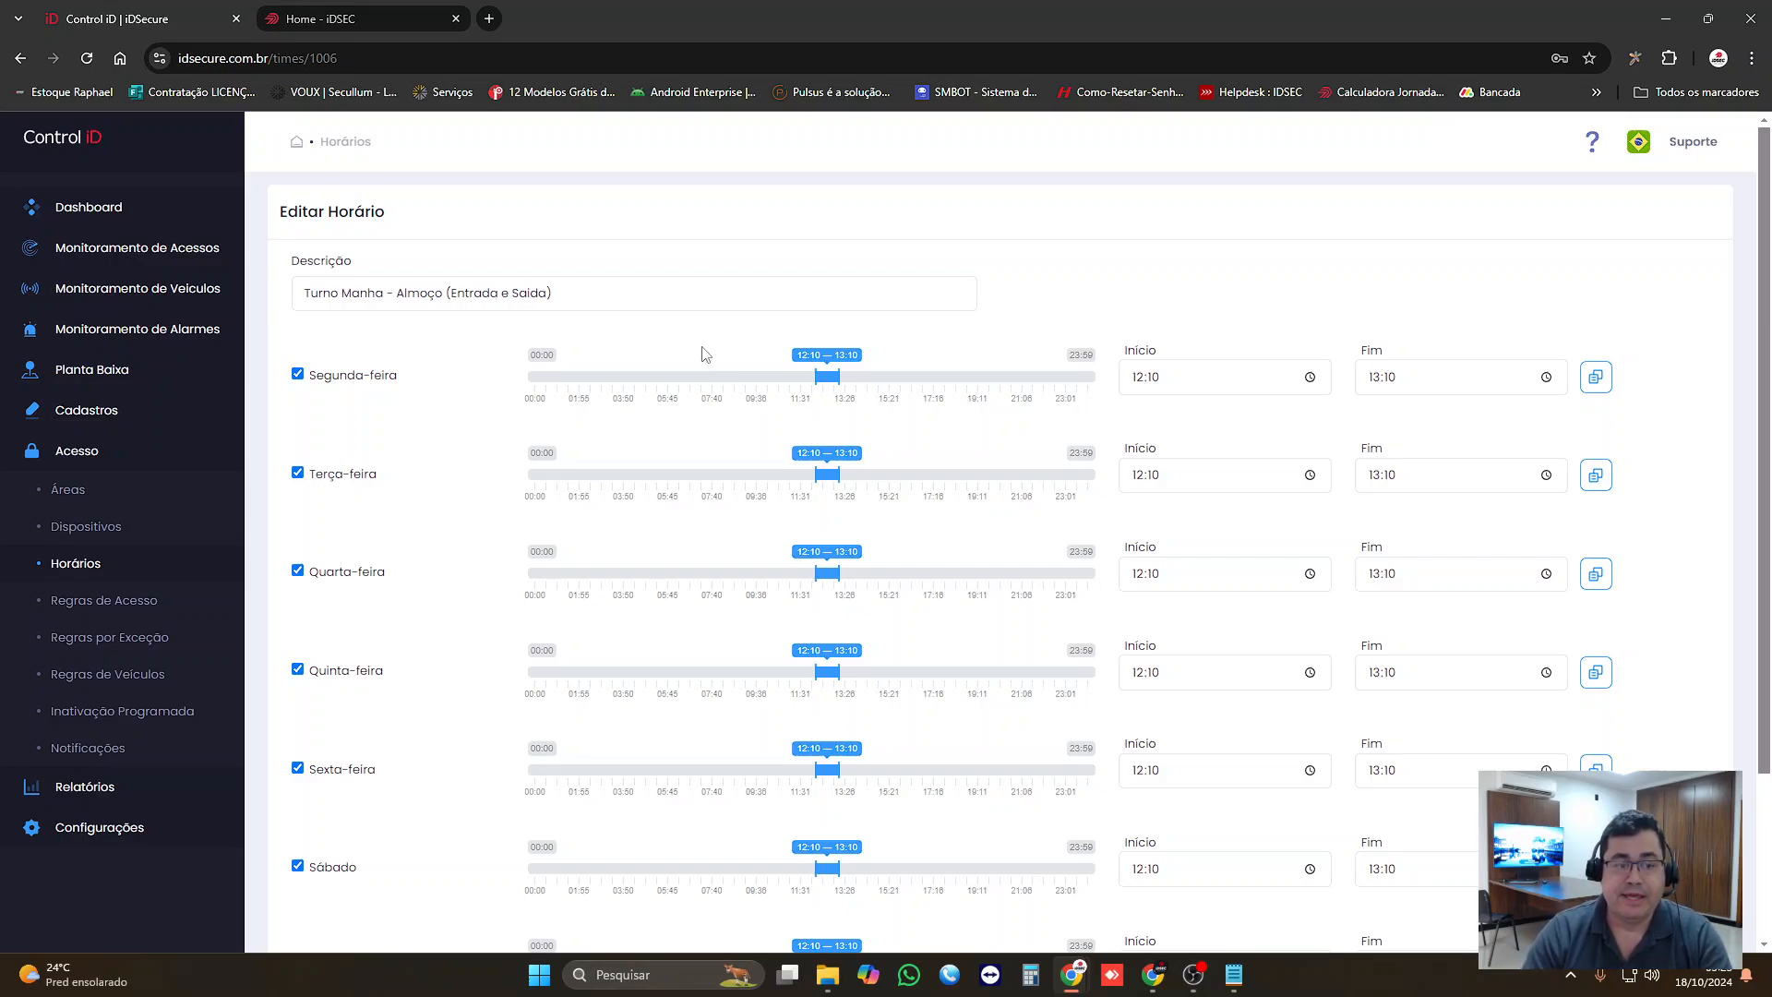
scroll(687, 349, down, 3)
scroll(684, 349, up, 3)
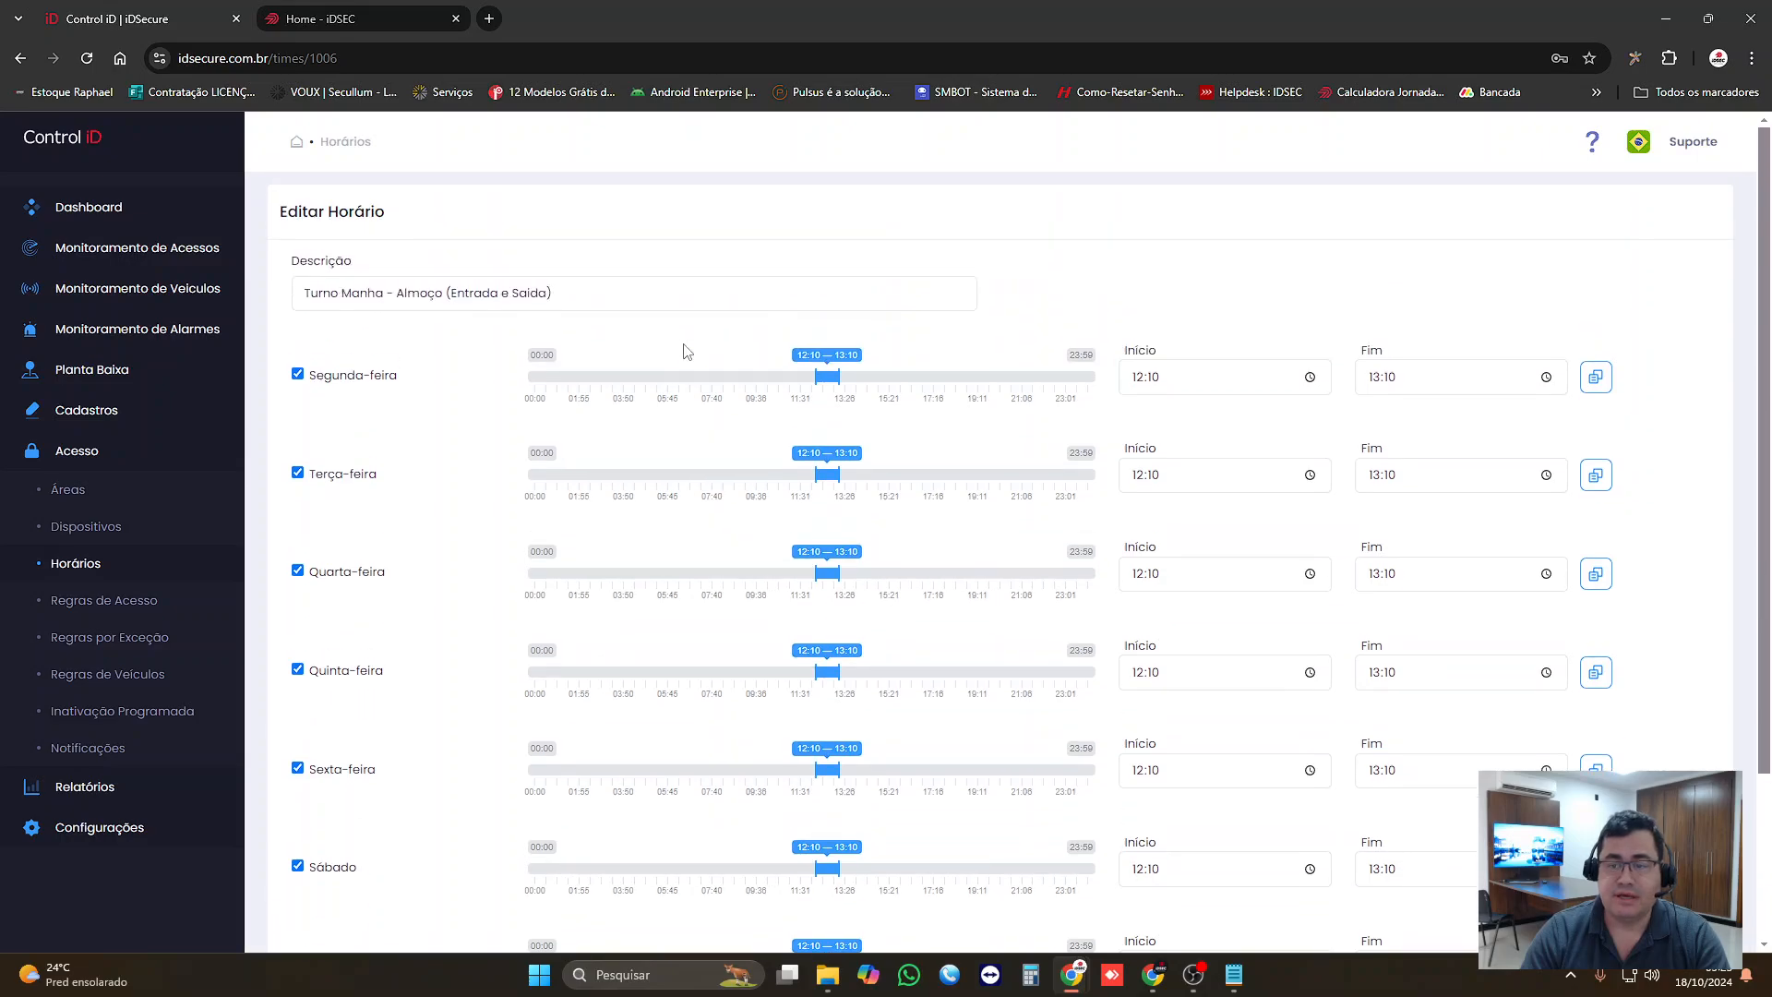
scroll(684, 351, down, 3)
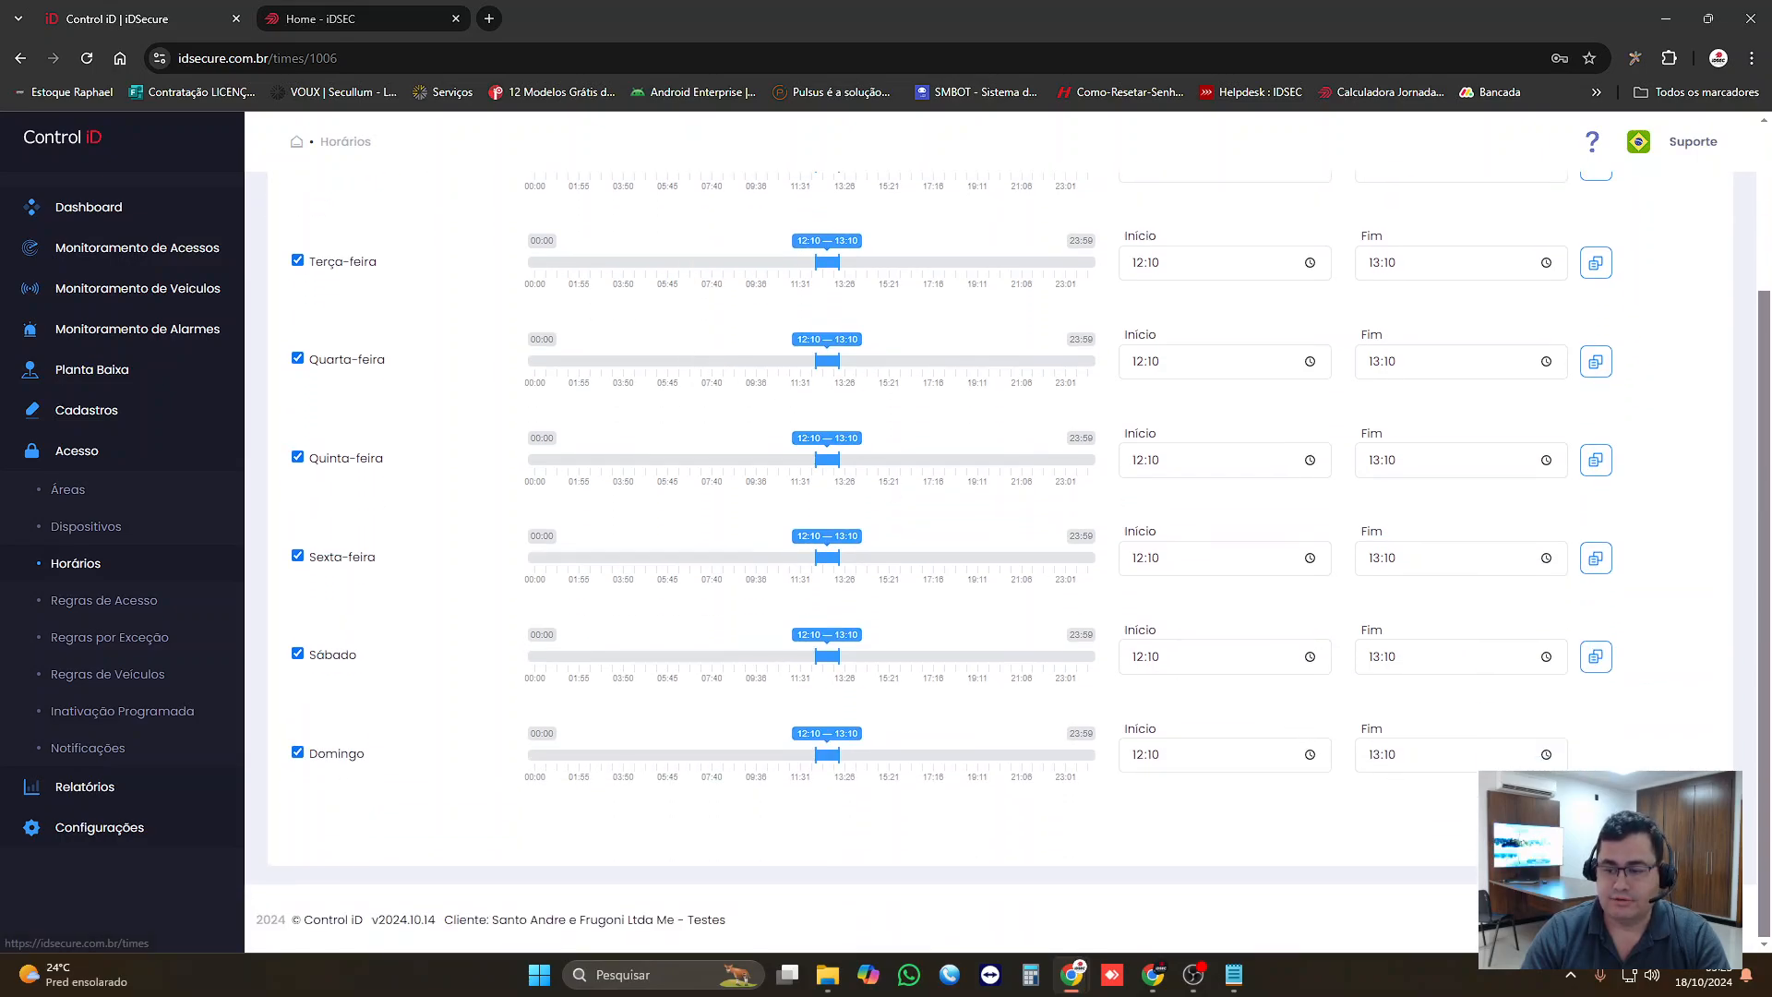
click(1586, 823)
Step: Switch to Notepad and add the schedule "07:00 as 12:00 as 13:00 as 16:00 (seg á sex)" below the group name, followed by a blank line
click(1234, 975)
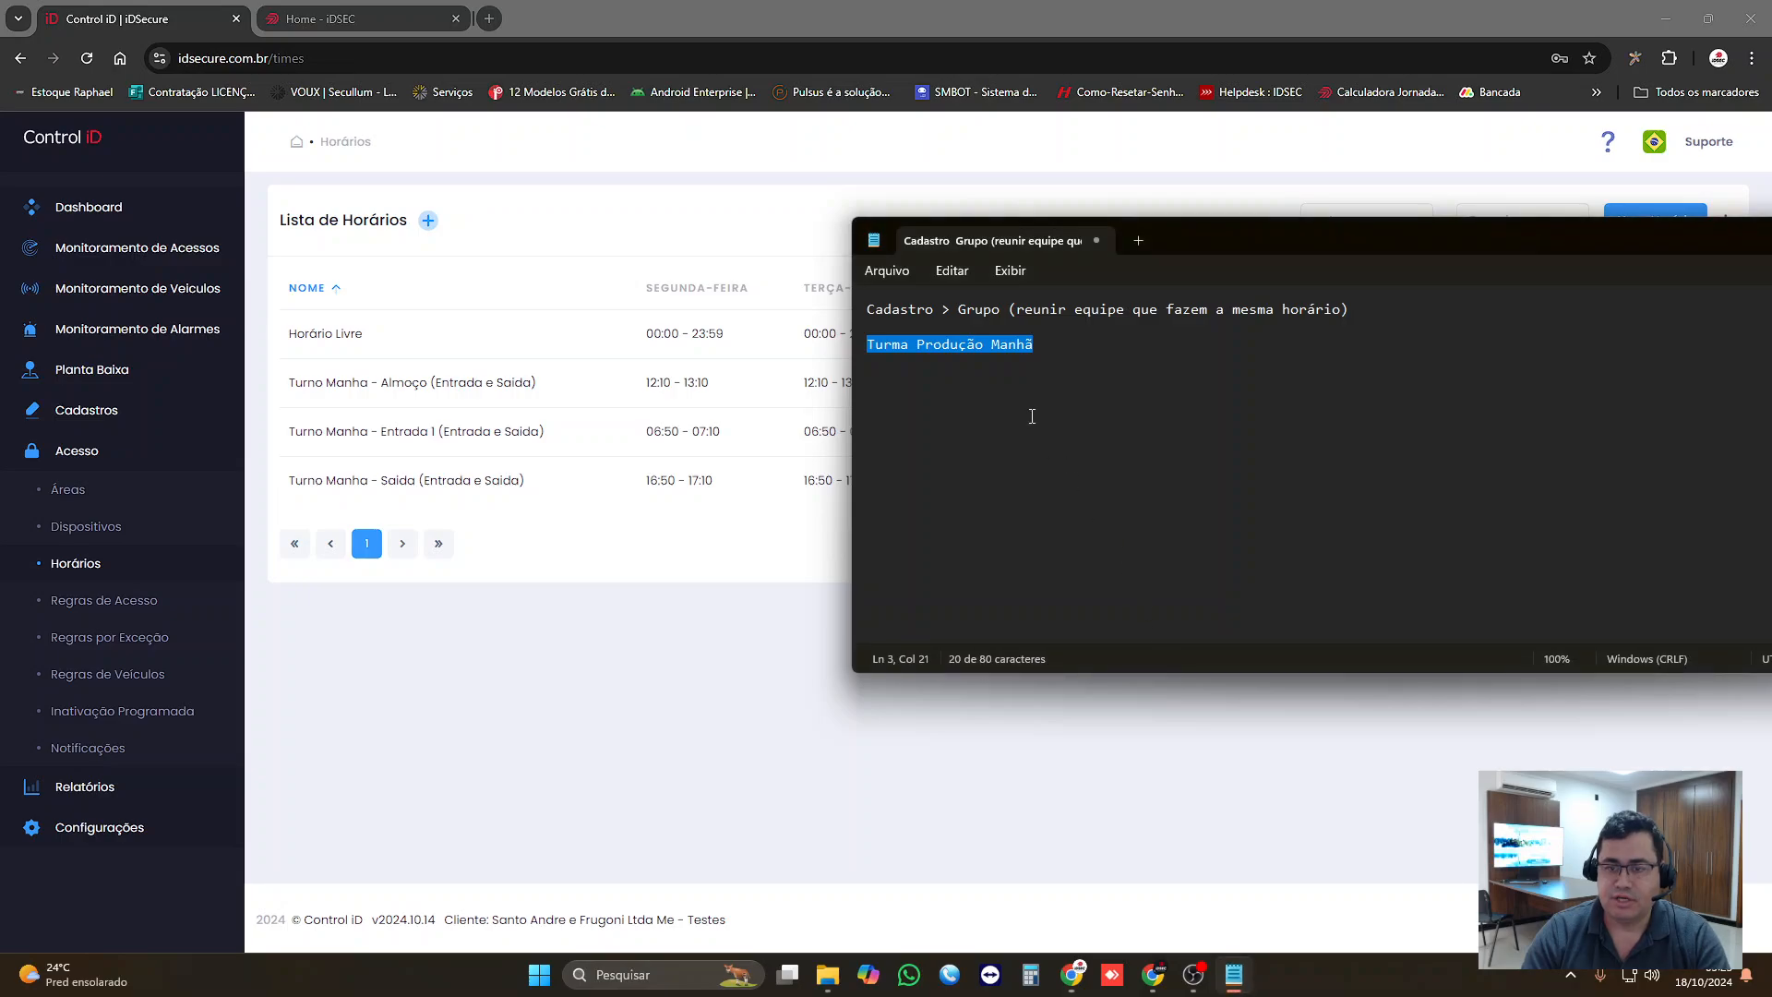
click(1078, 364)
key(Return)
key(Return)
text(07)
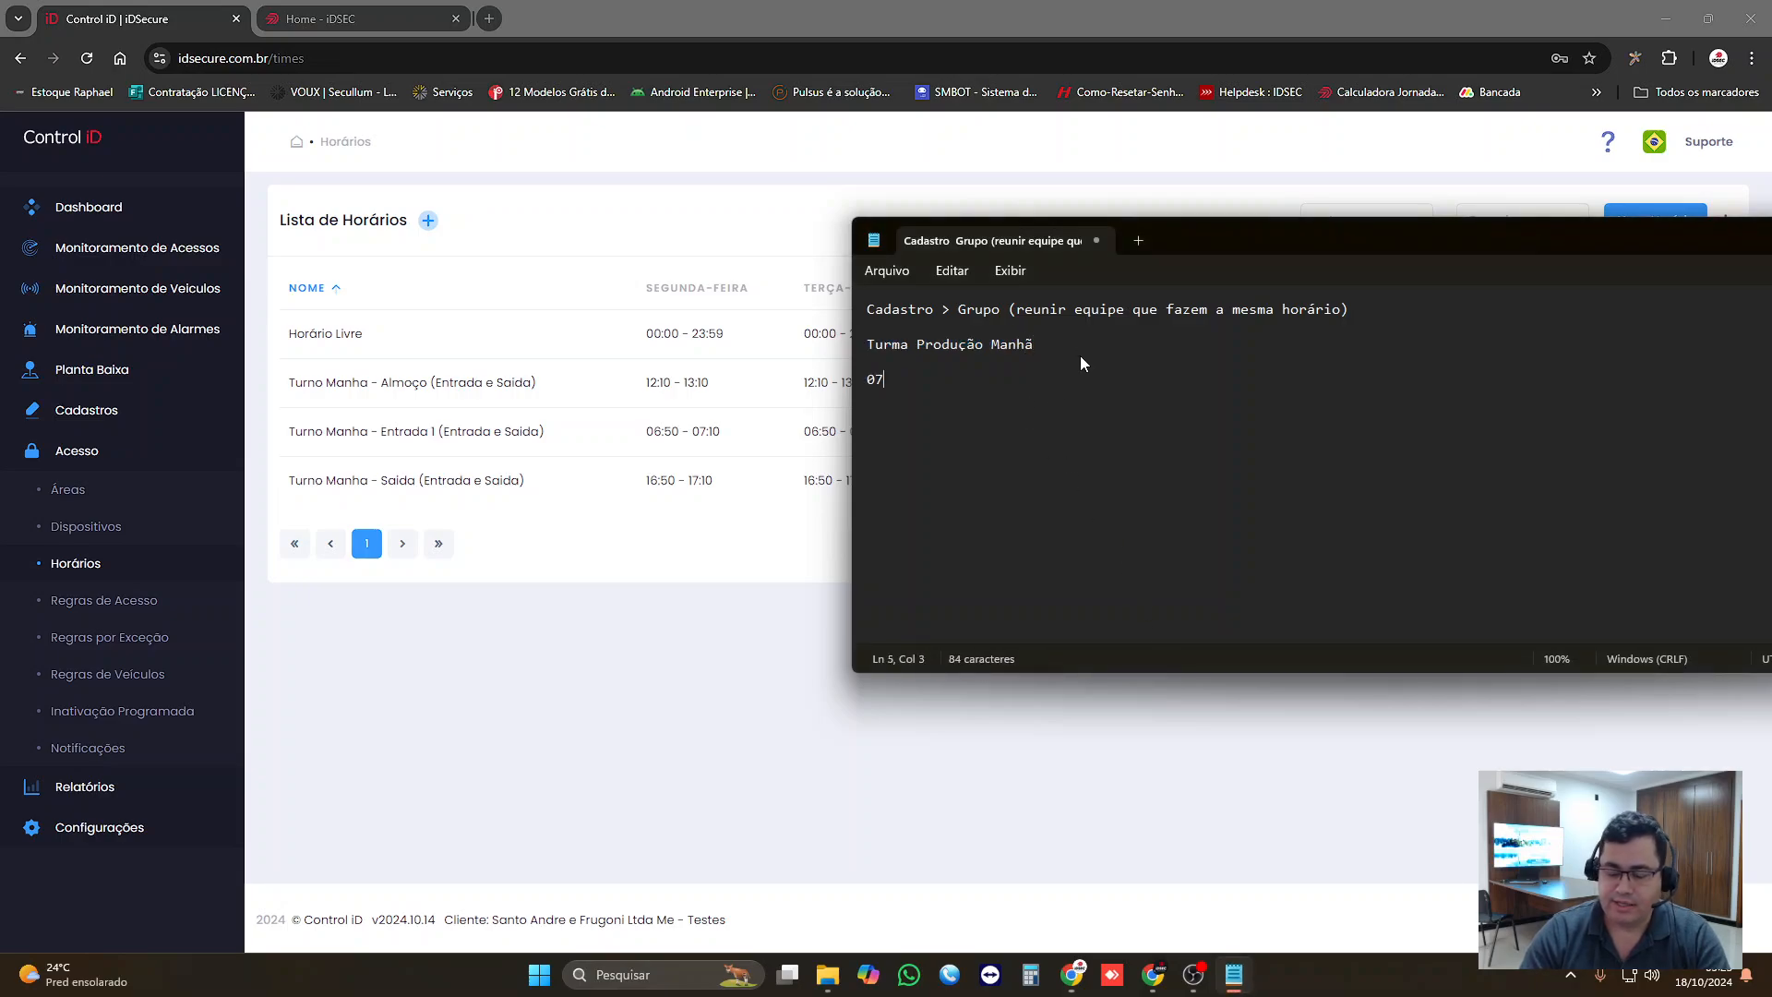
text(:00 as)
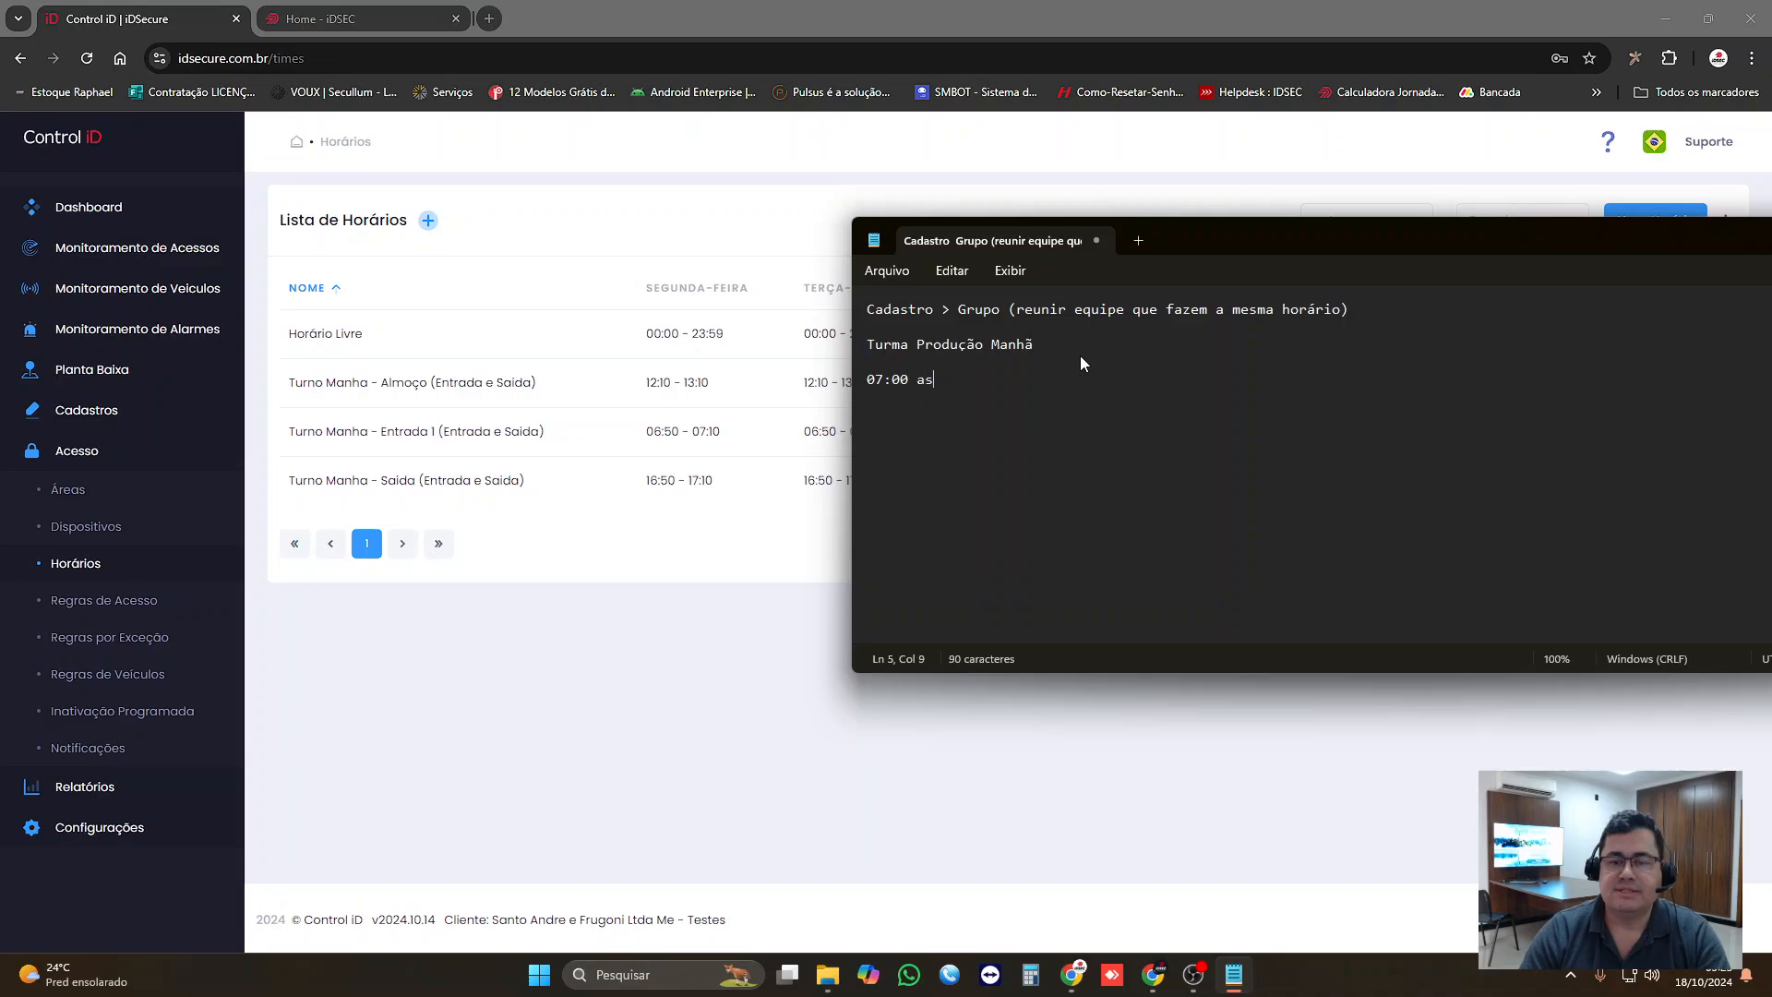
text( 12:0)
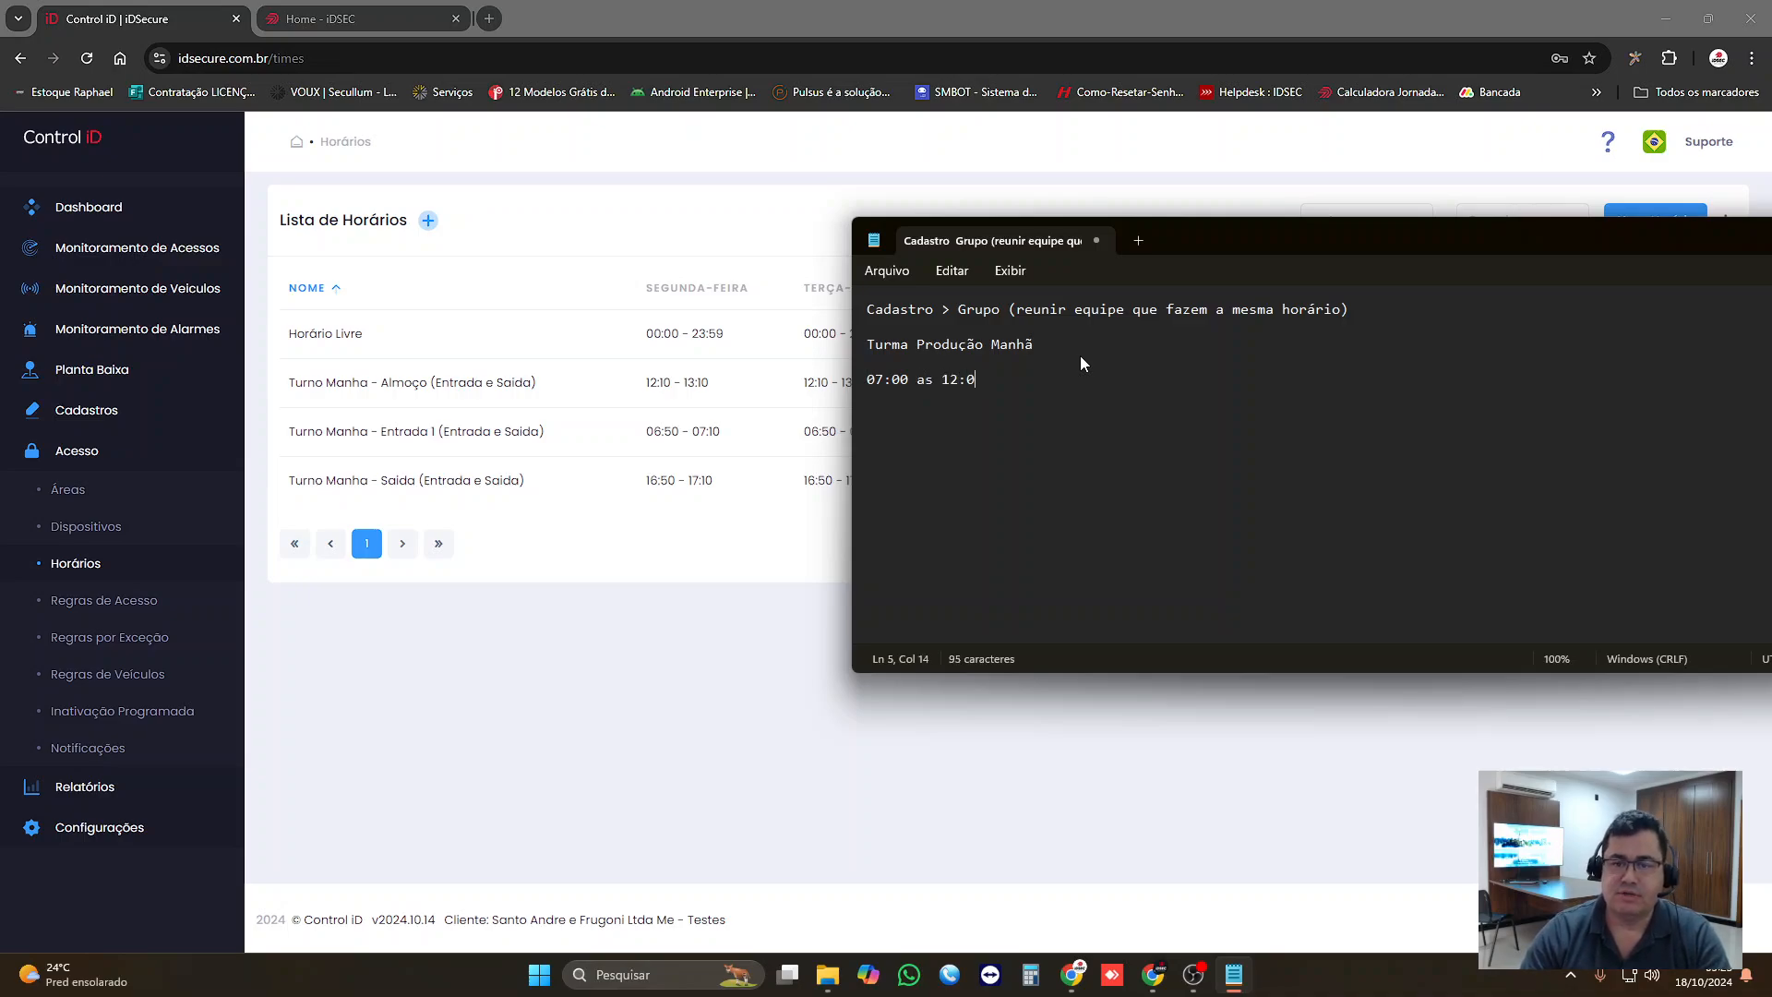
text(0 as 13)
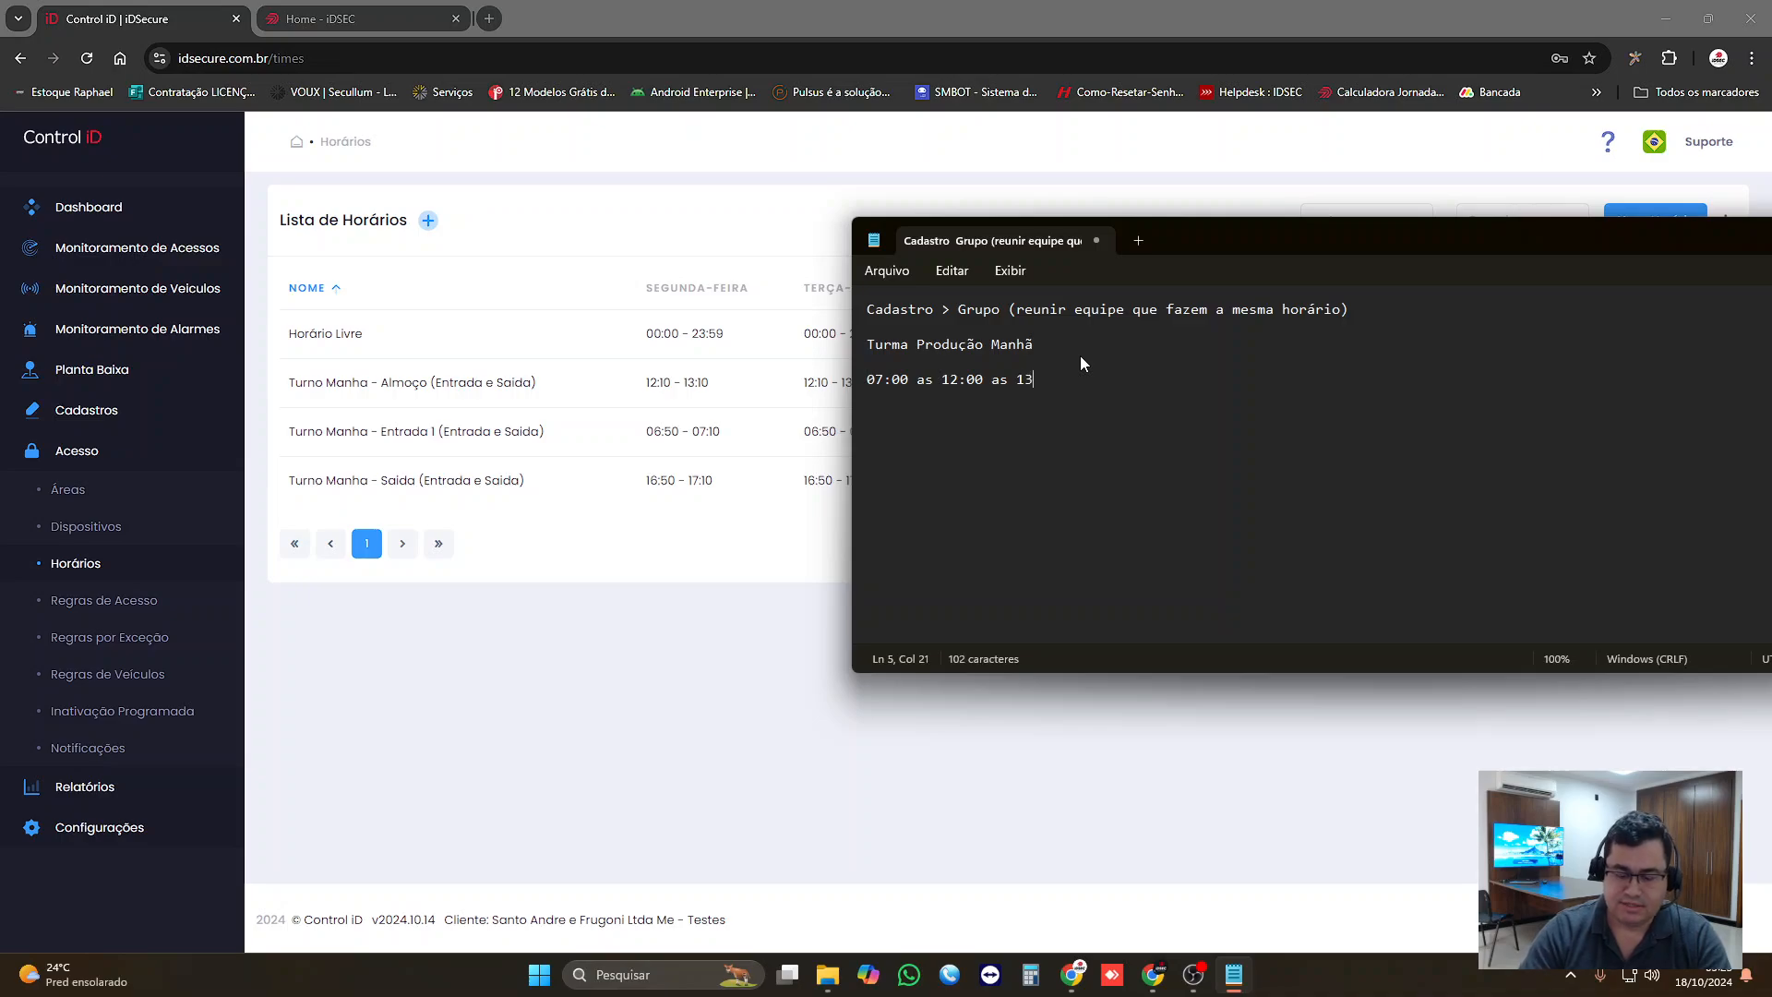
text(:00 as 17:)
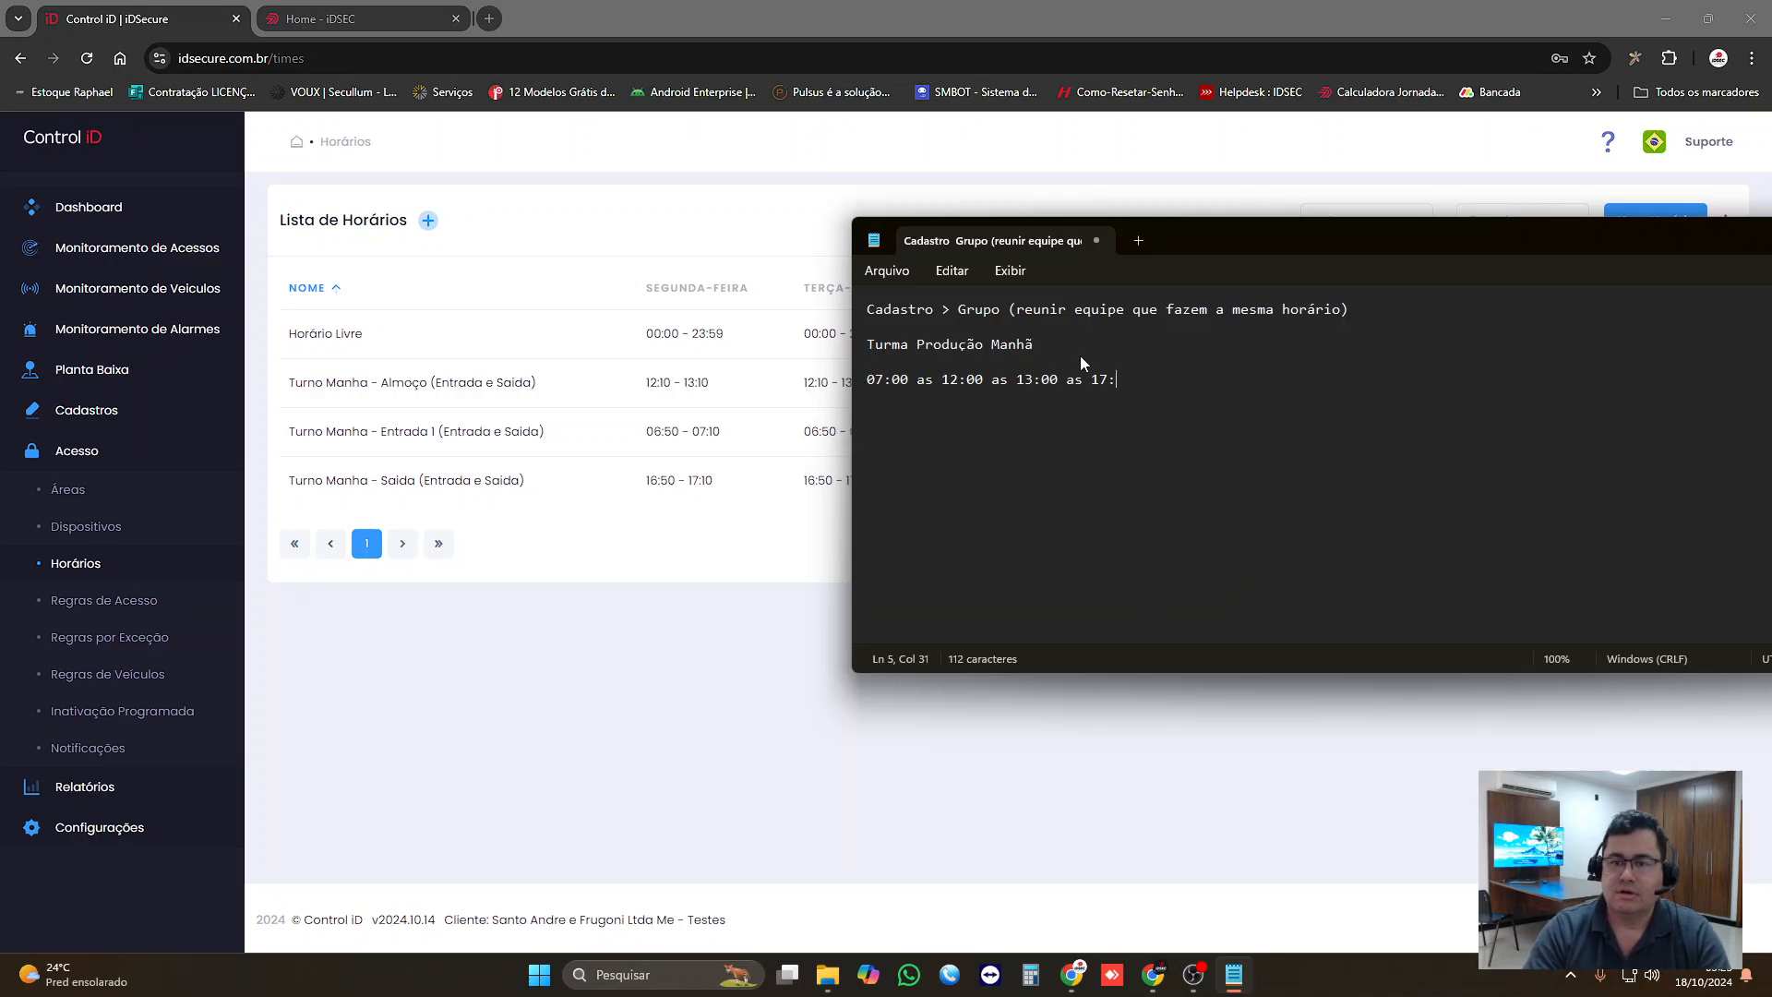
text(6:)
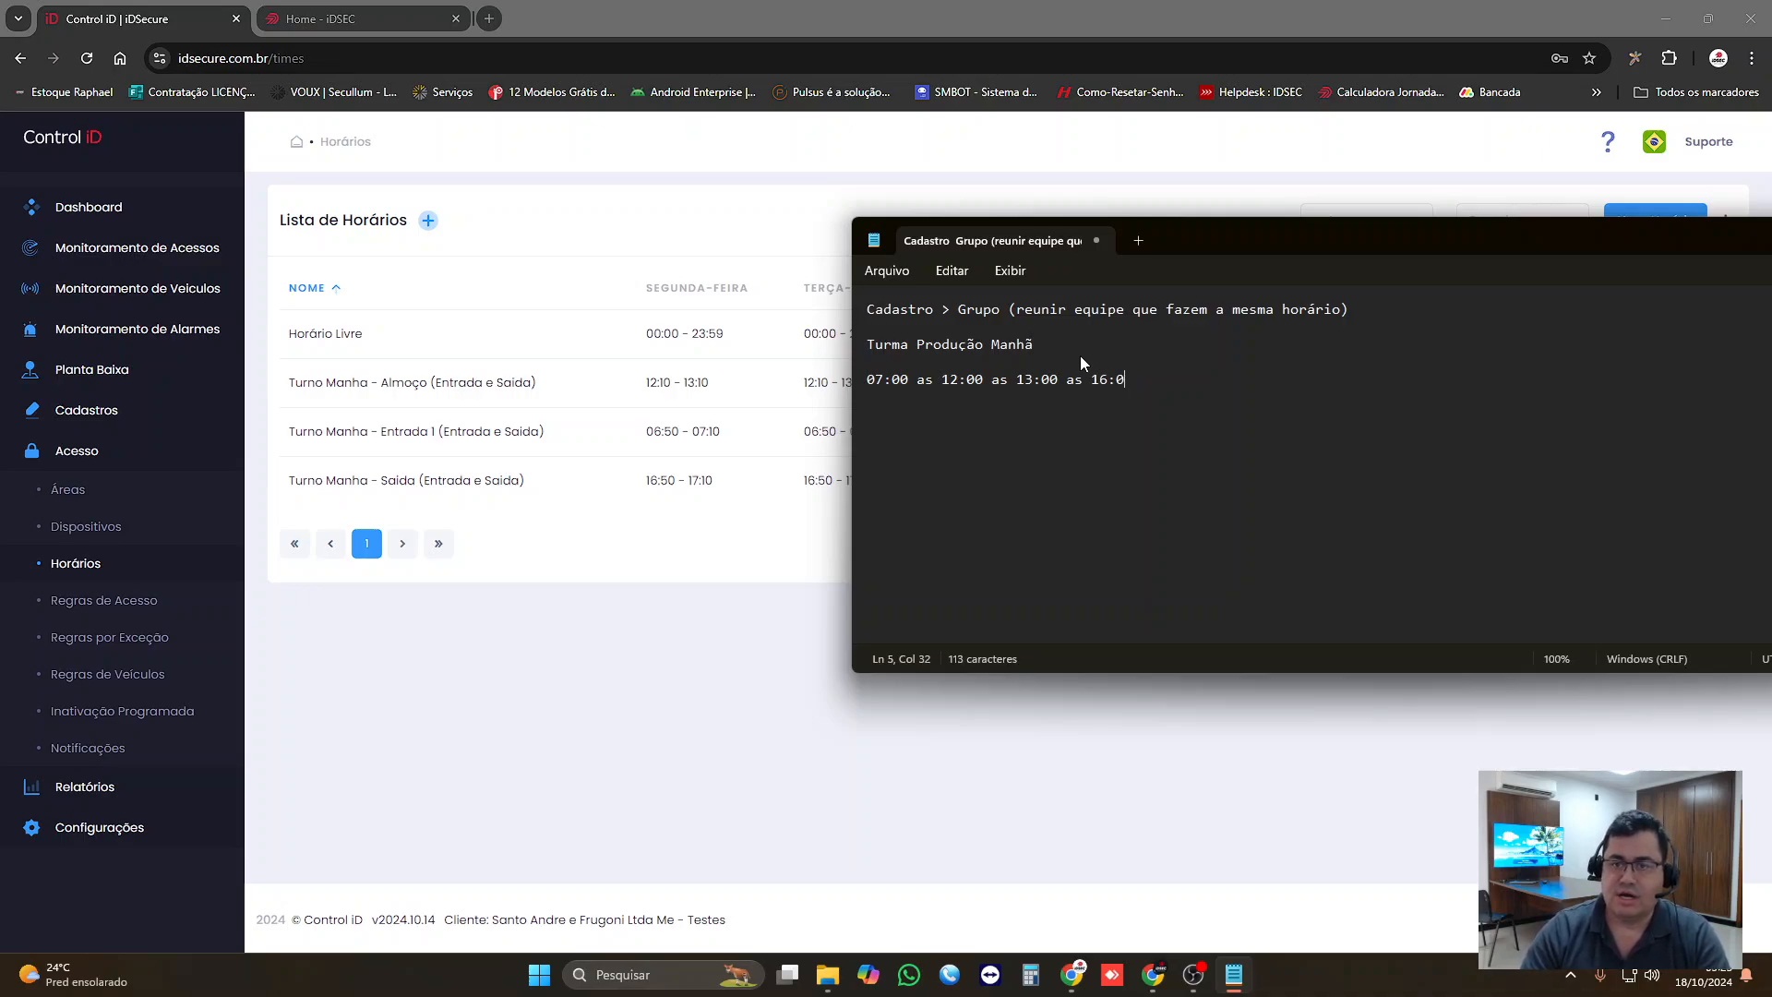
text(00)
text( (seg )
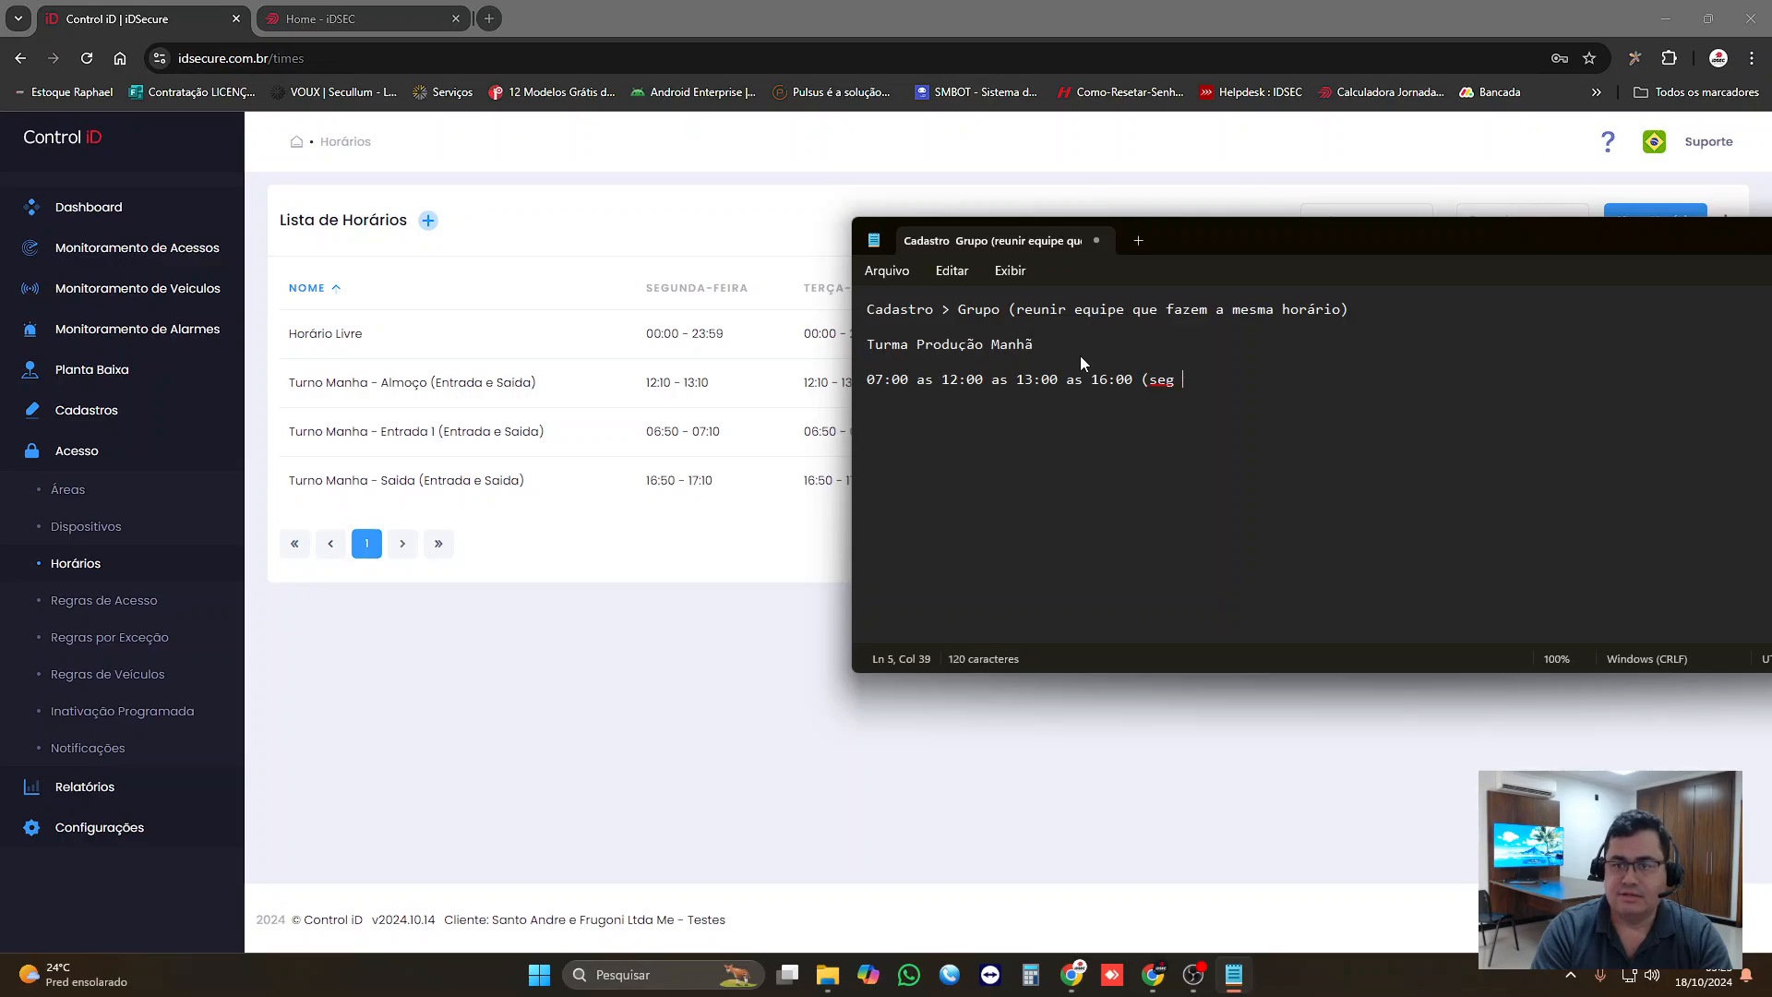
text(á sex))
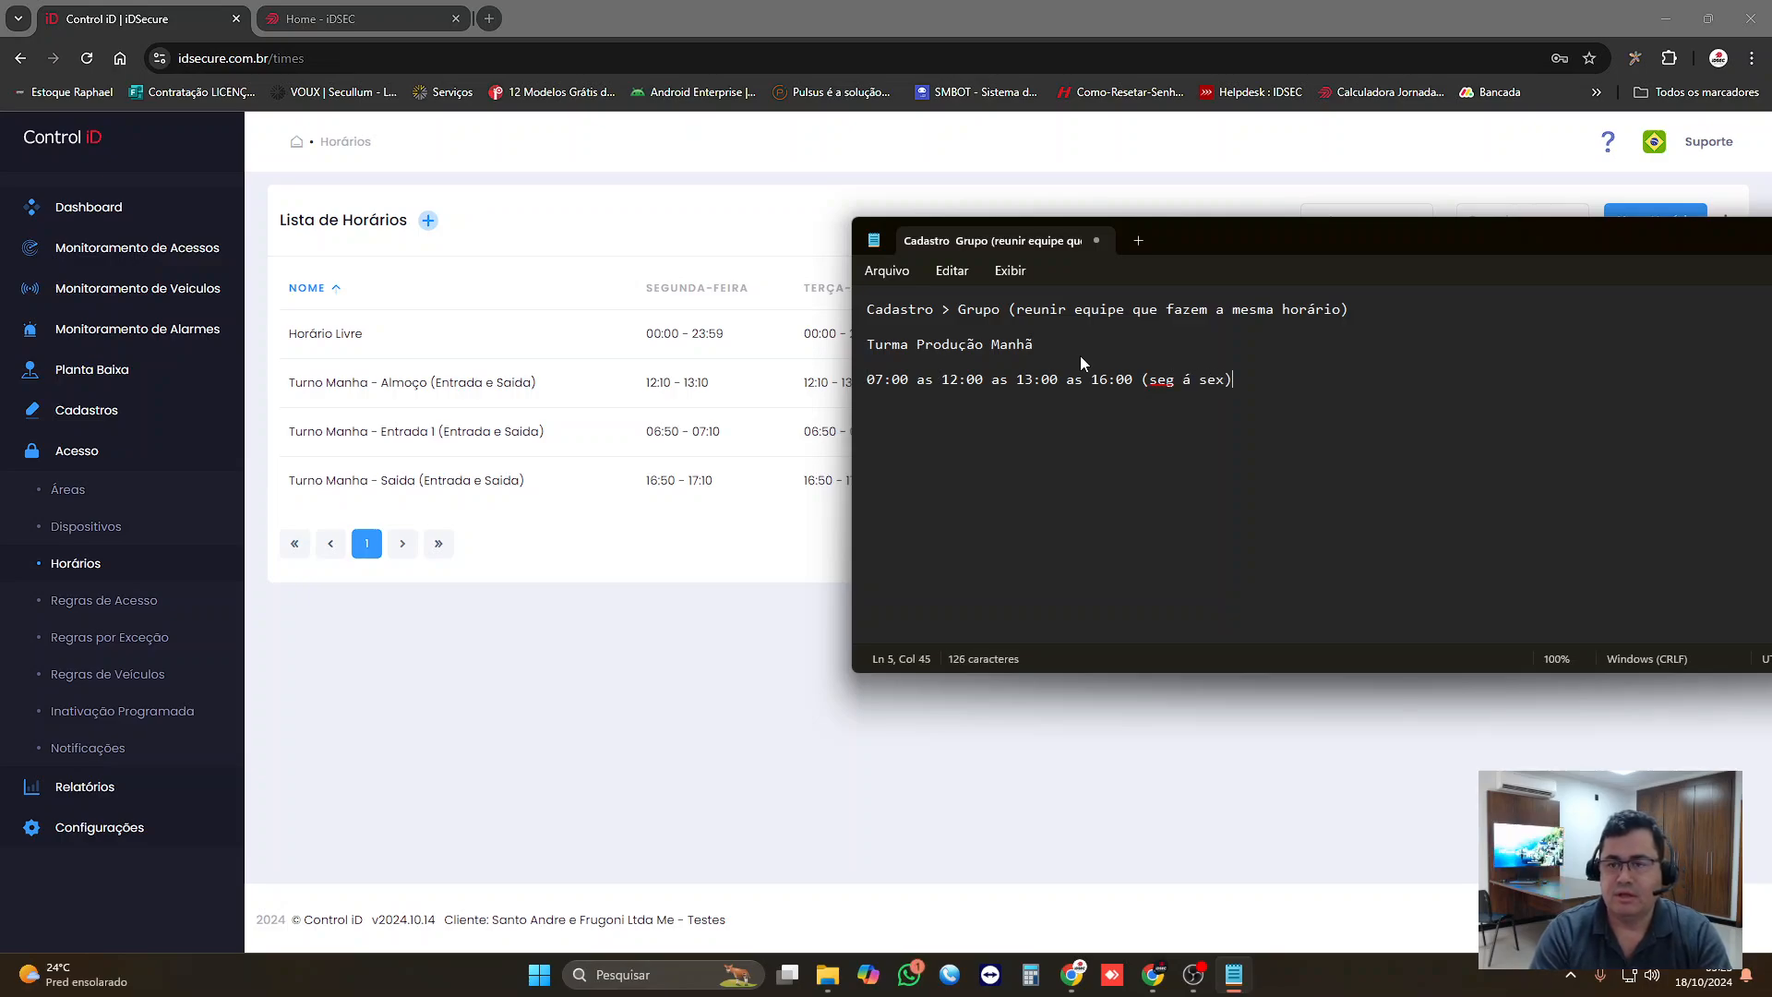
click(901, 380)
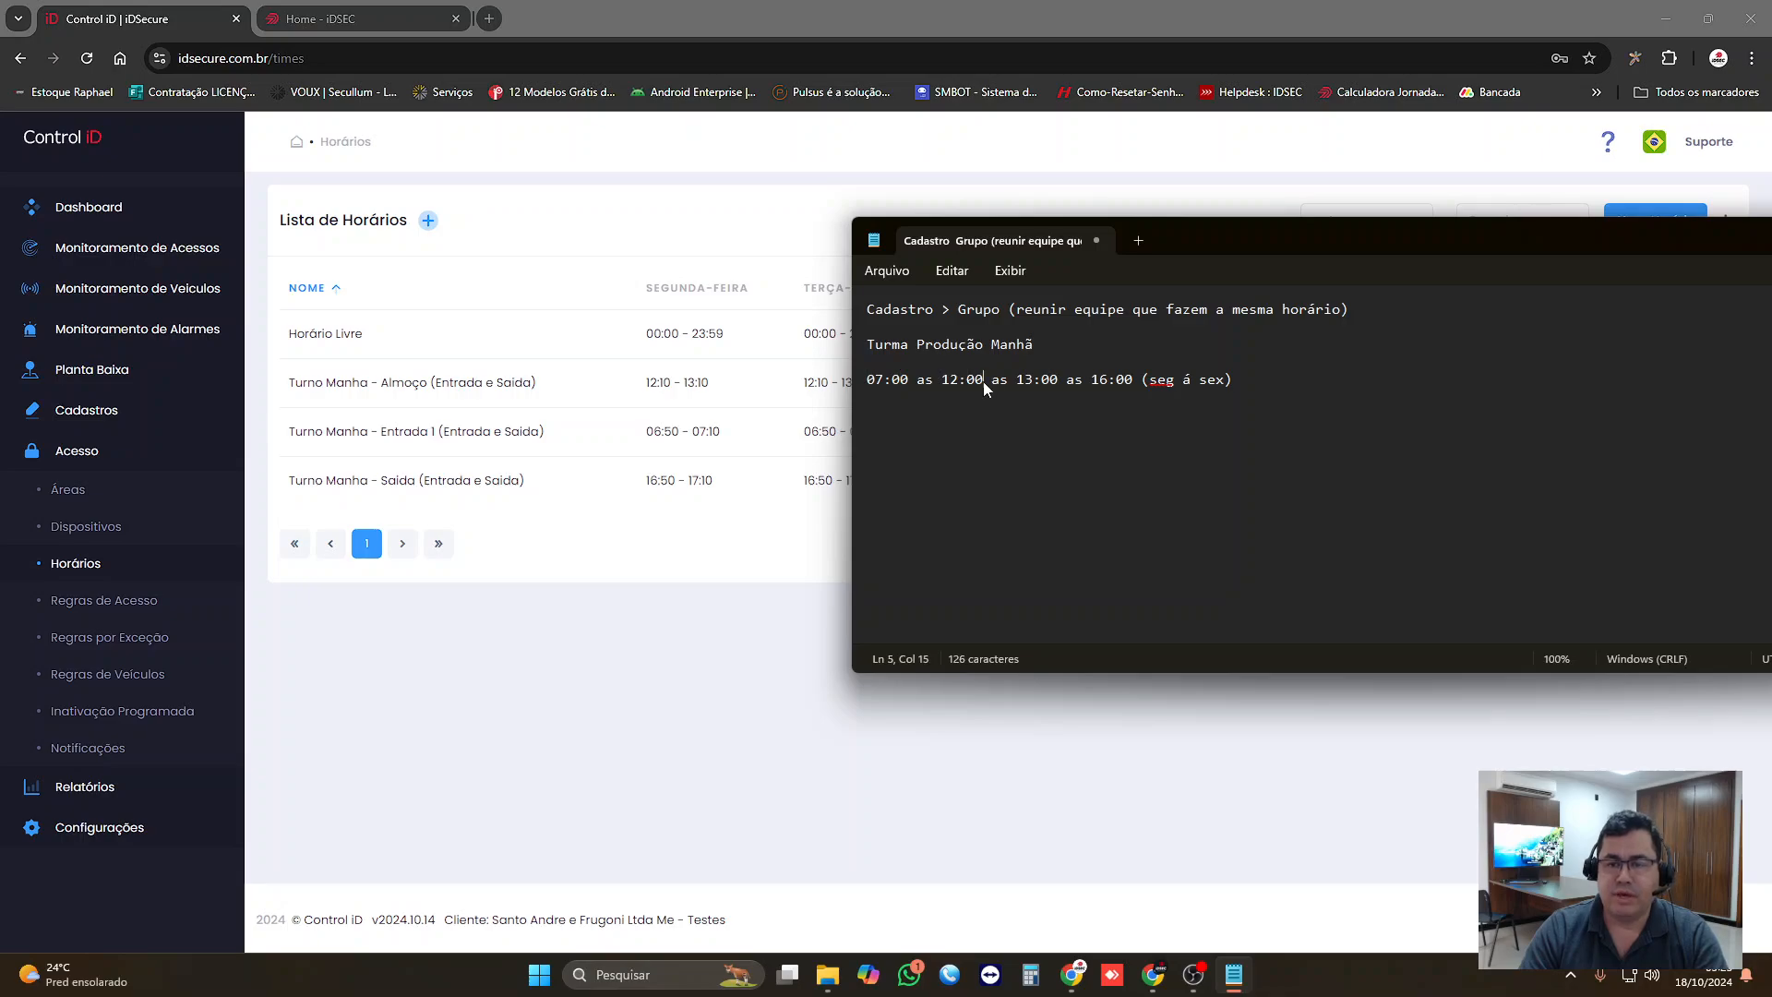
click(1038, 379)
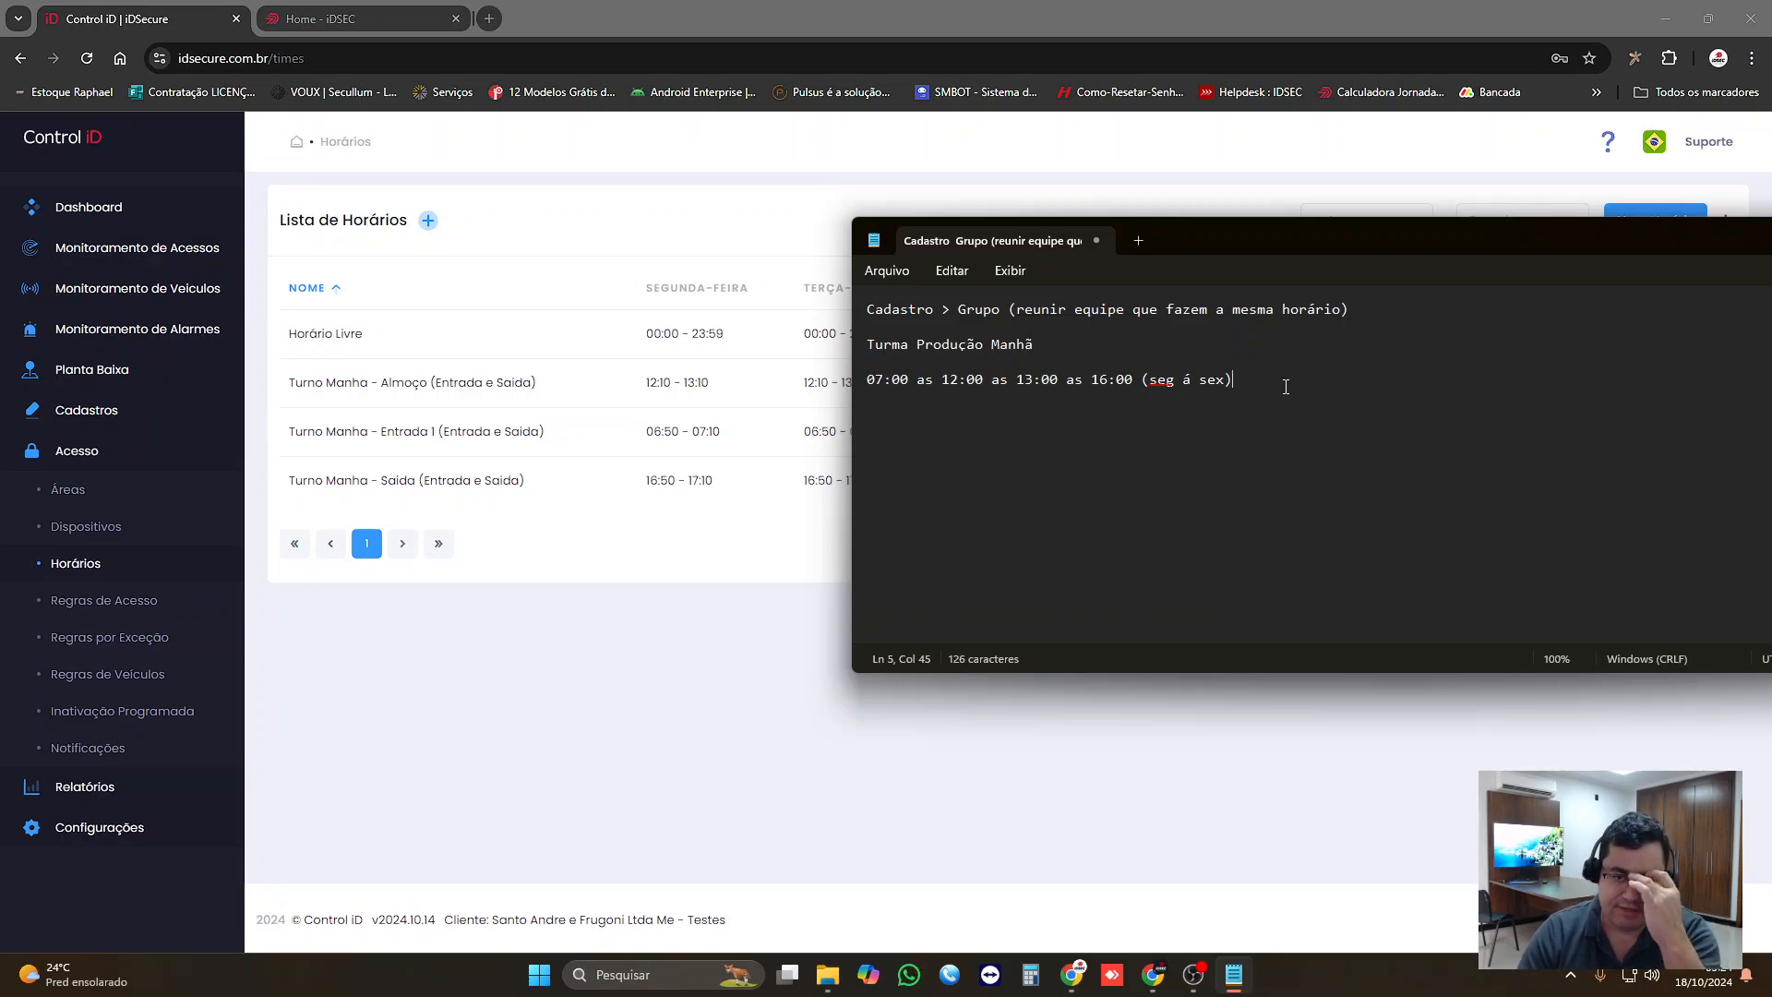
key(Return)
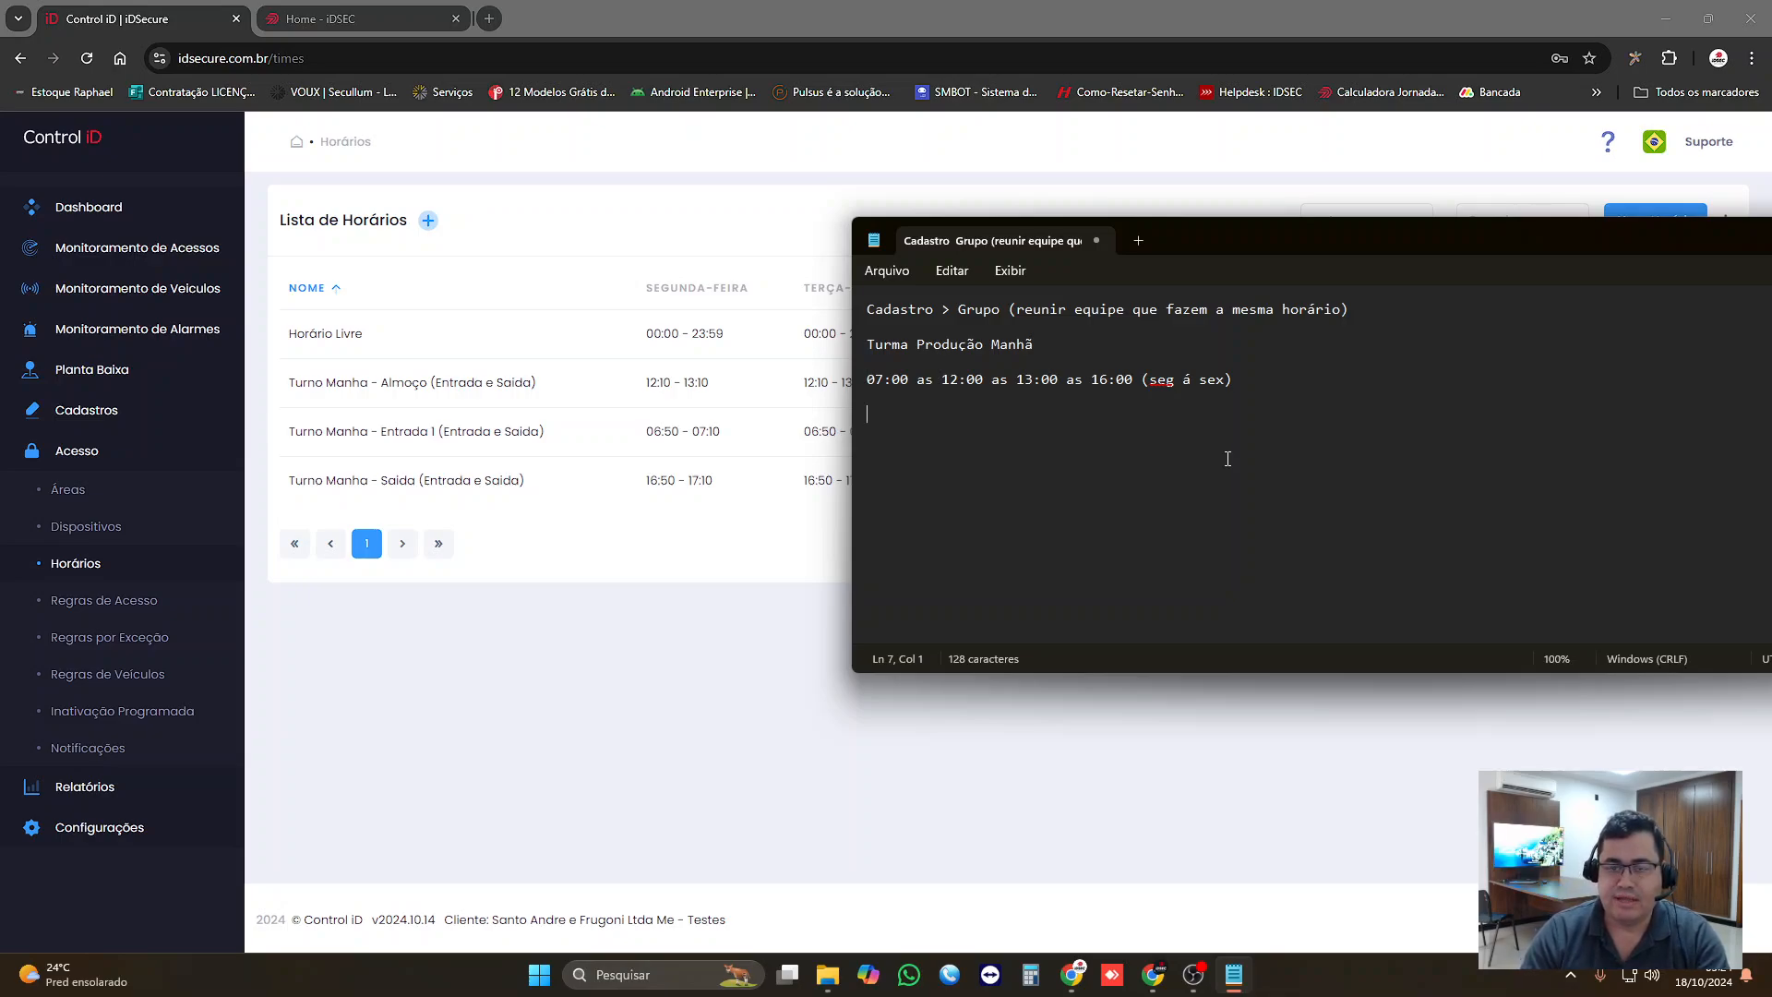
Step: Split the Notepad schedule line after 07:00 and append the entry window "( 06:50 as 07:10" to that time
click(911, 379)
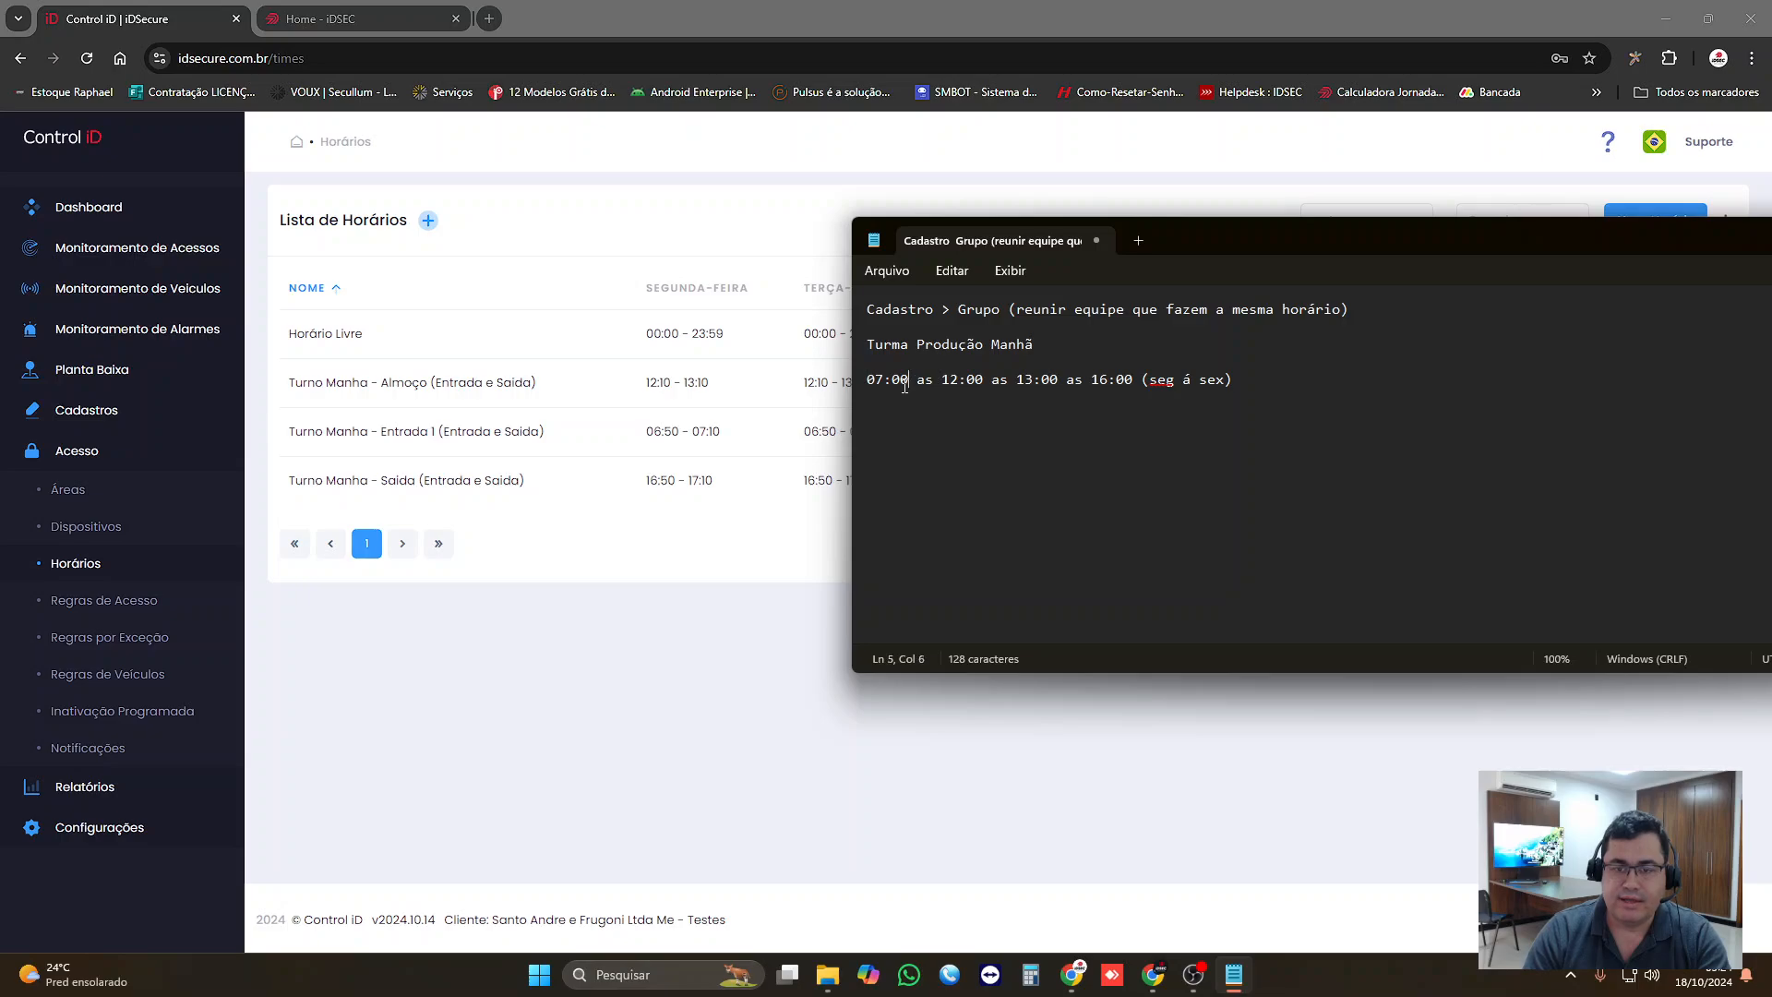
key(Return)
click(919, 384)
text(( )
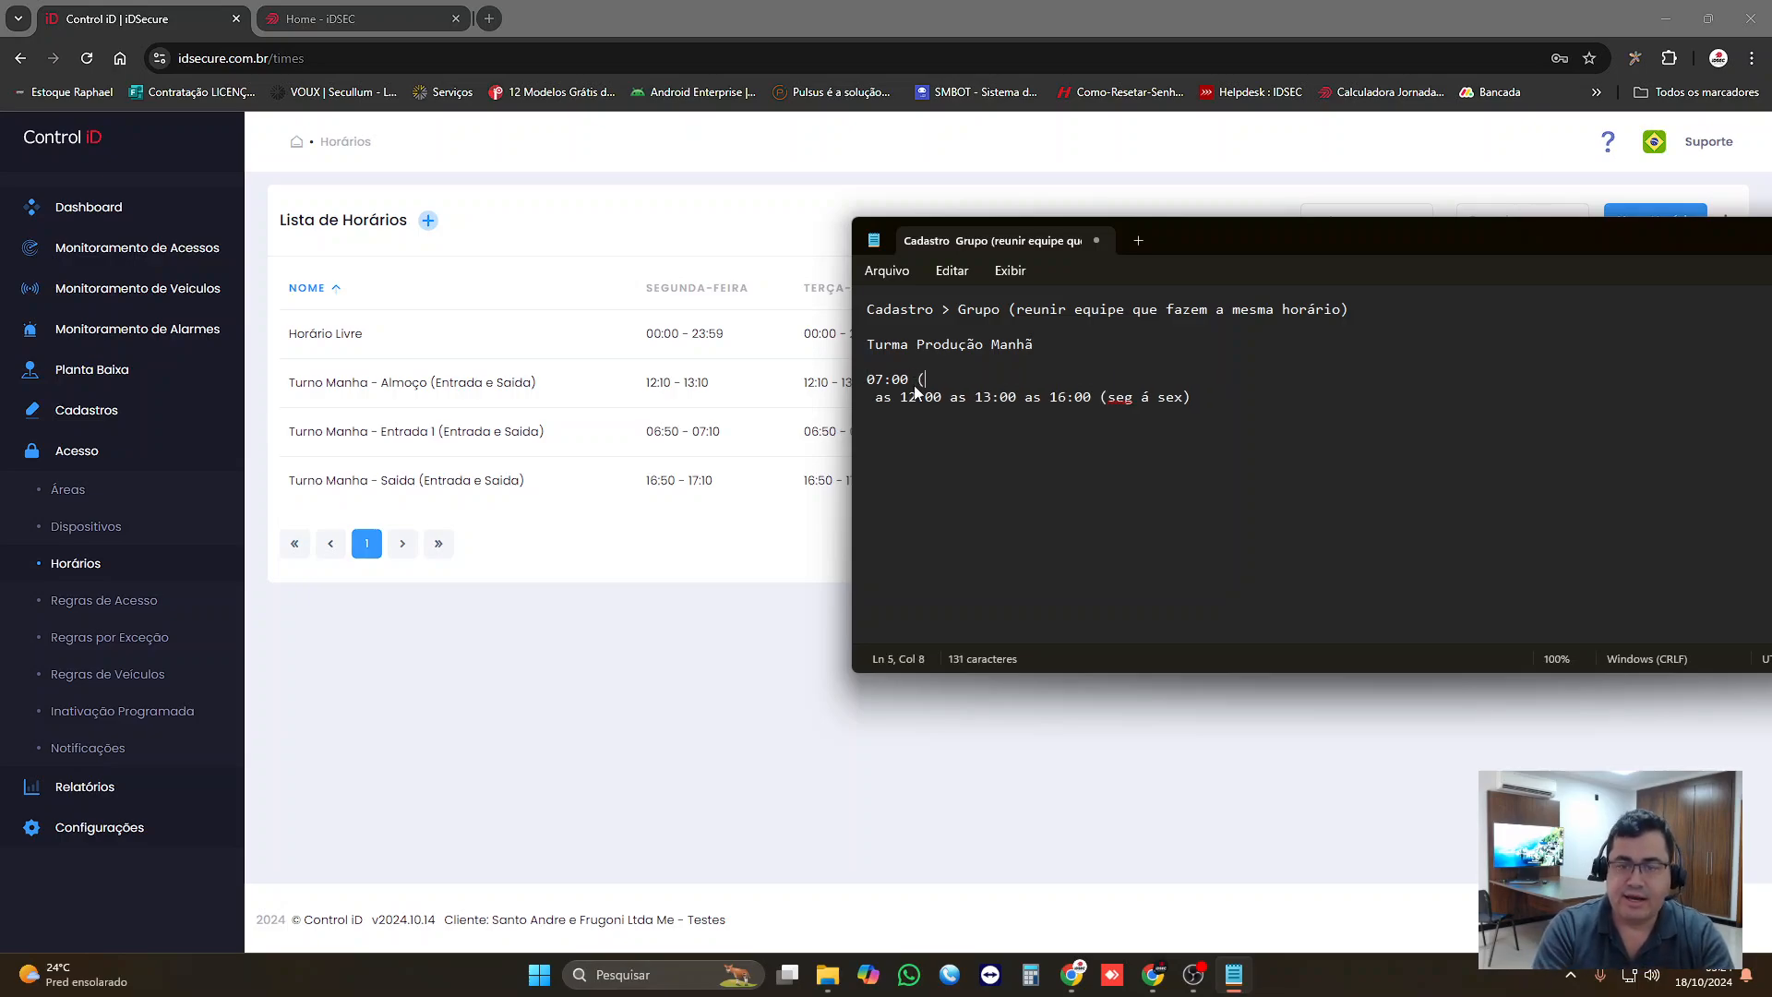
text(06:)
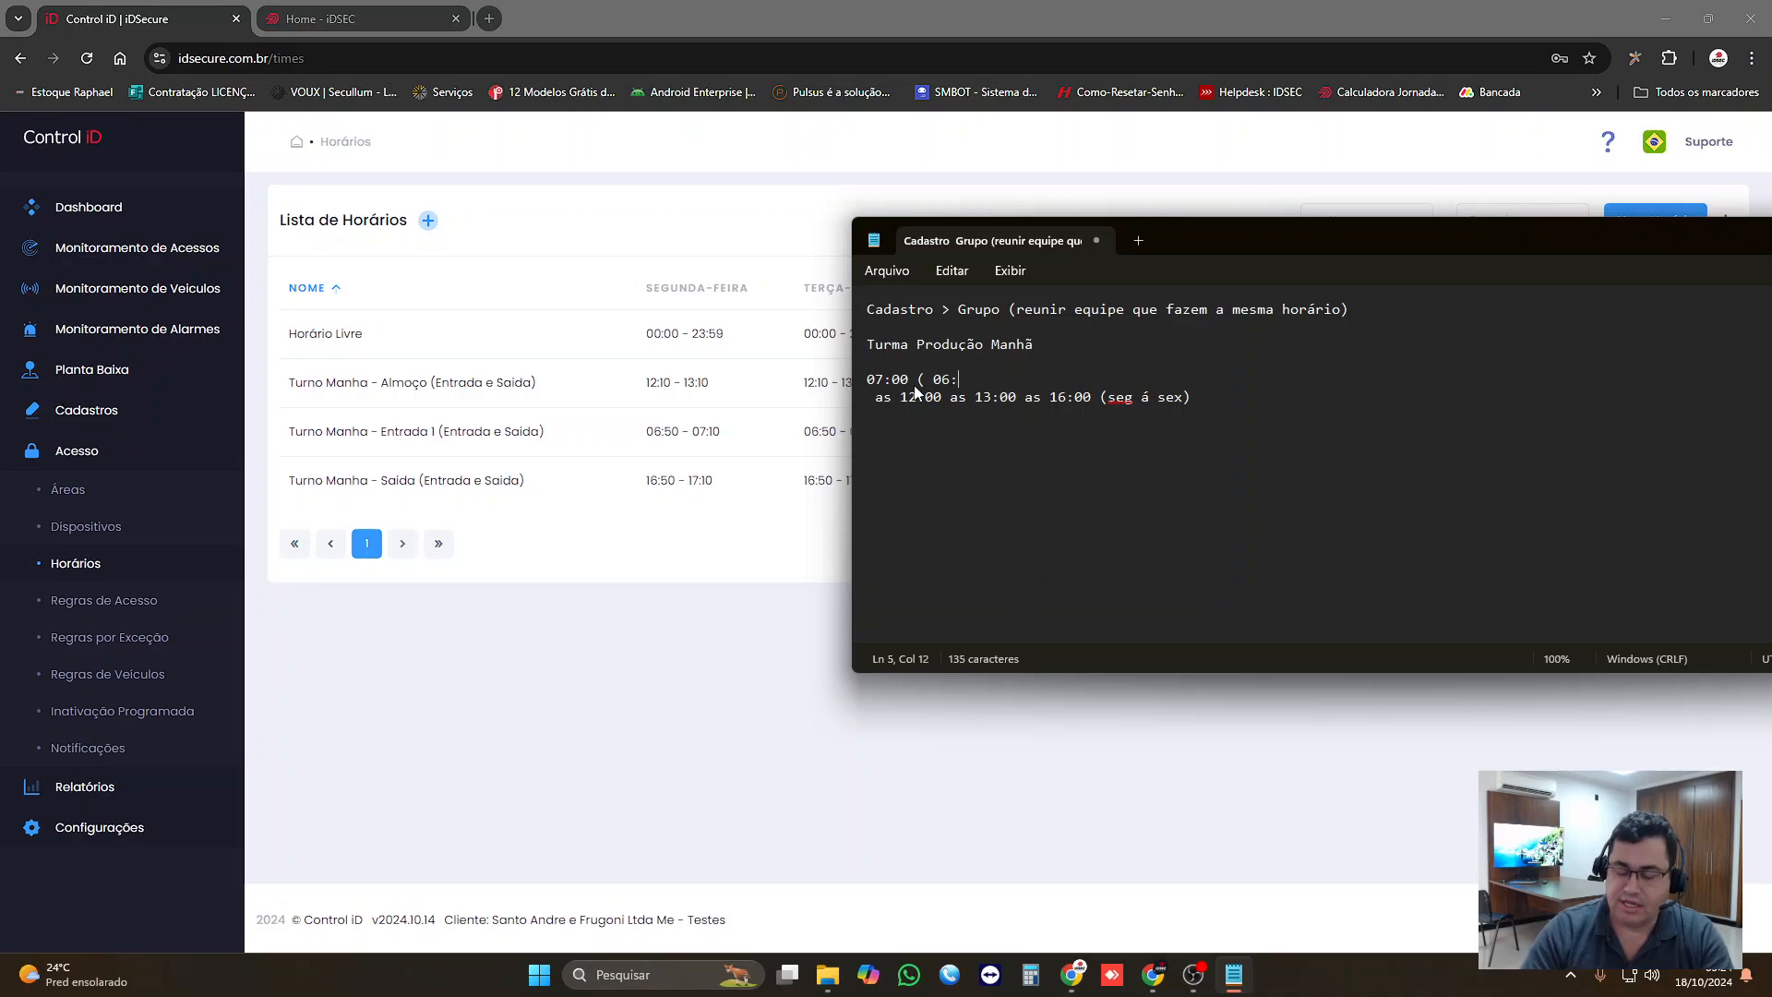
text(50 as 07)
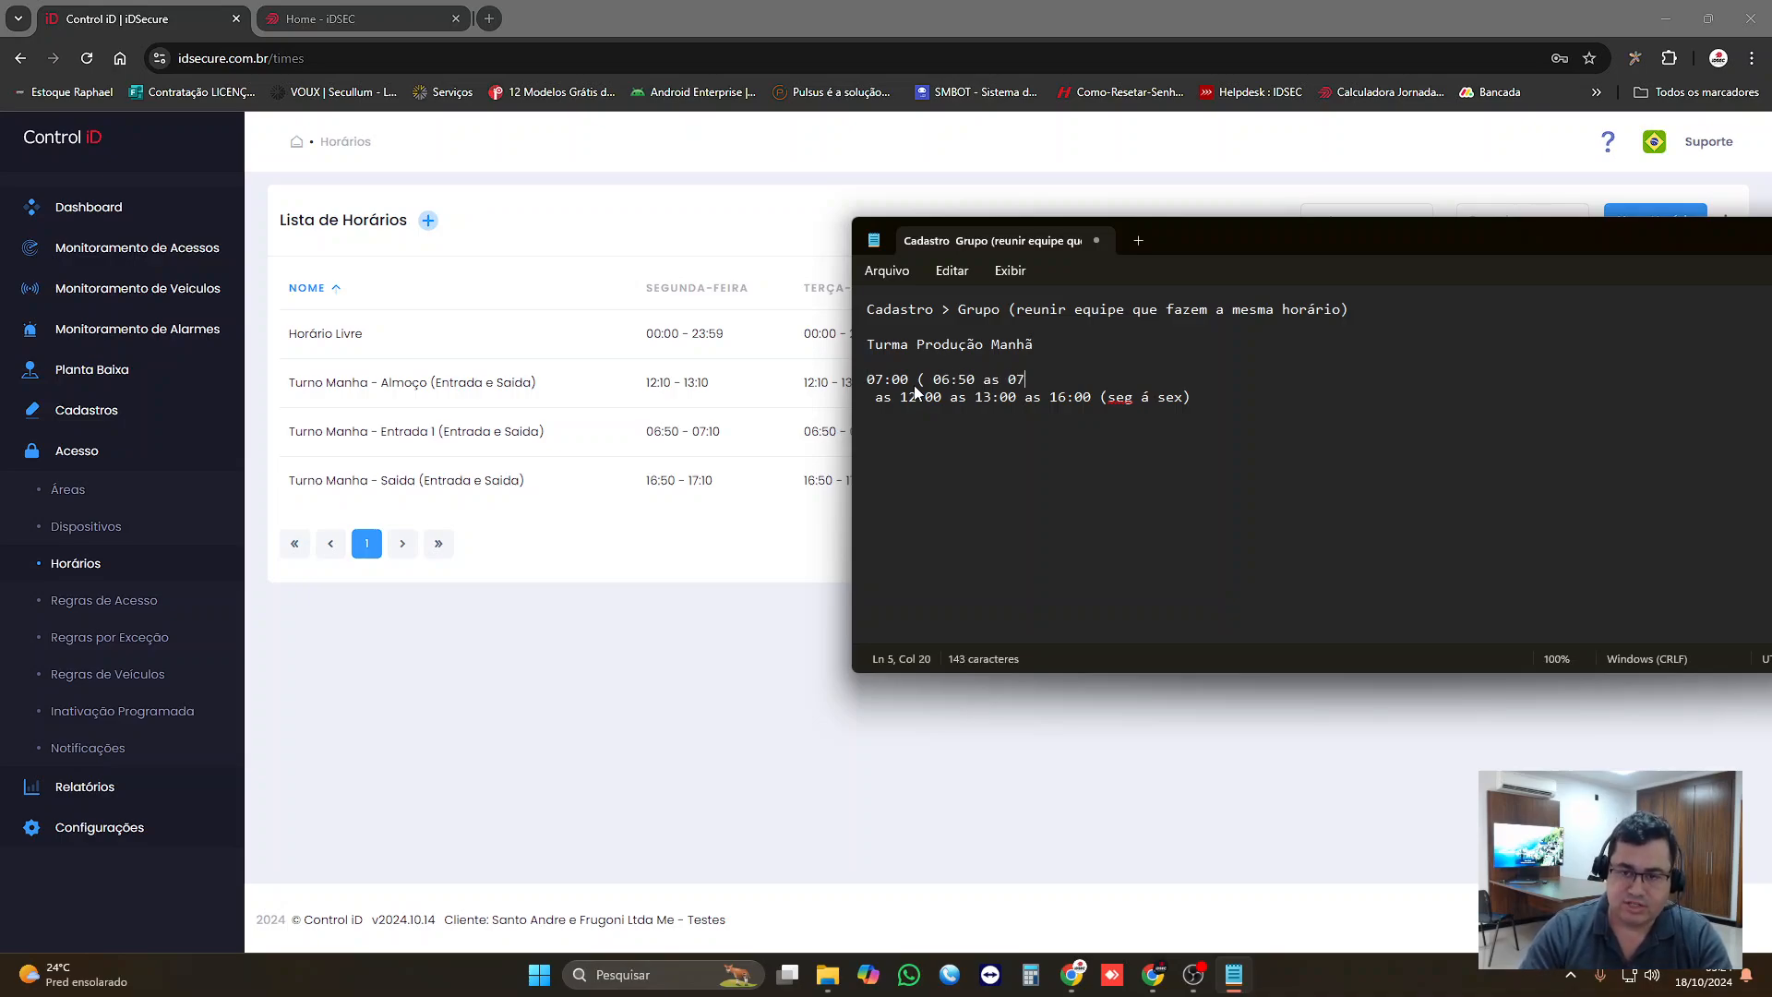
text(:10)
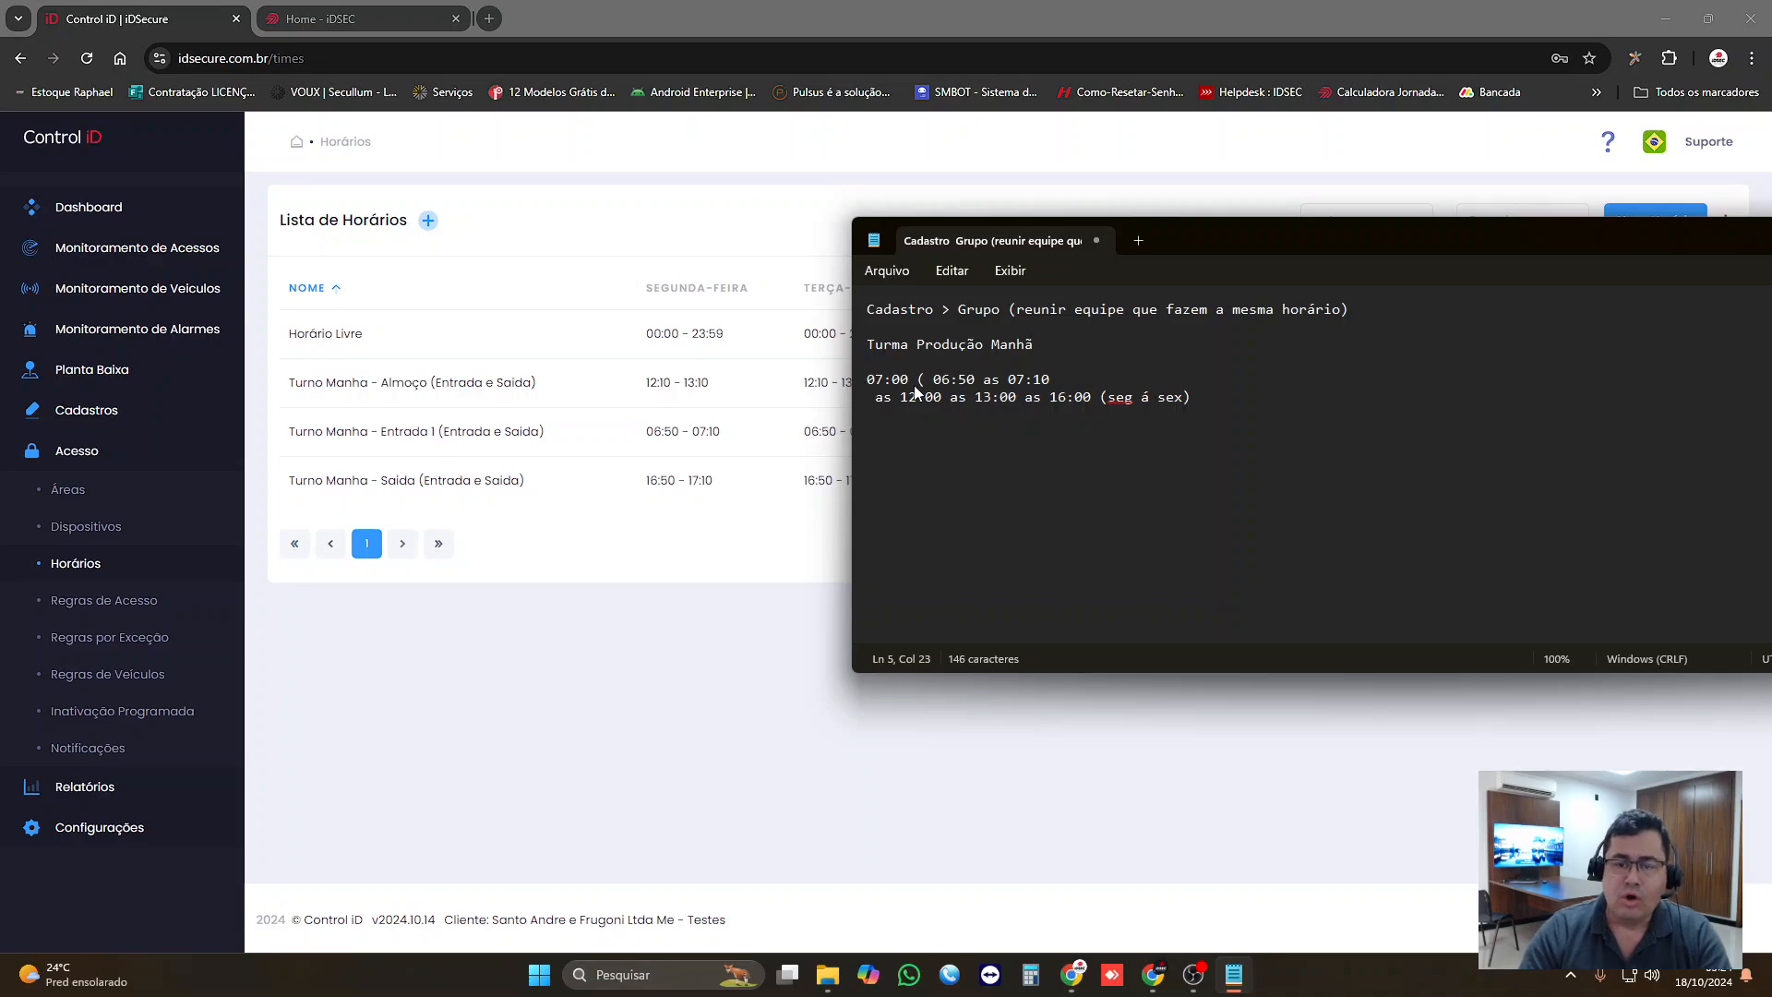
Step: Copy "seg á sex" to the end of the 07:00 entry window, close the parenthesis and add a line break
click(1113, 397)
drag(1108, 396, 1188, 398)
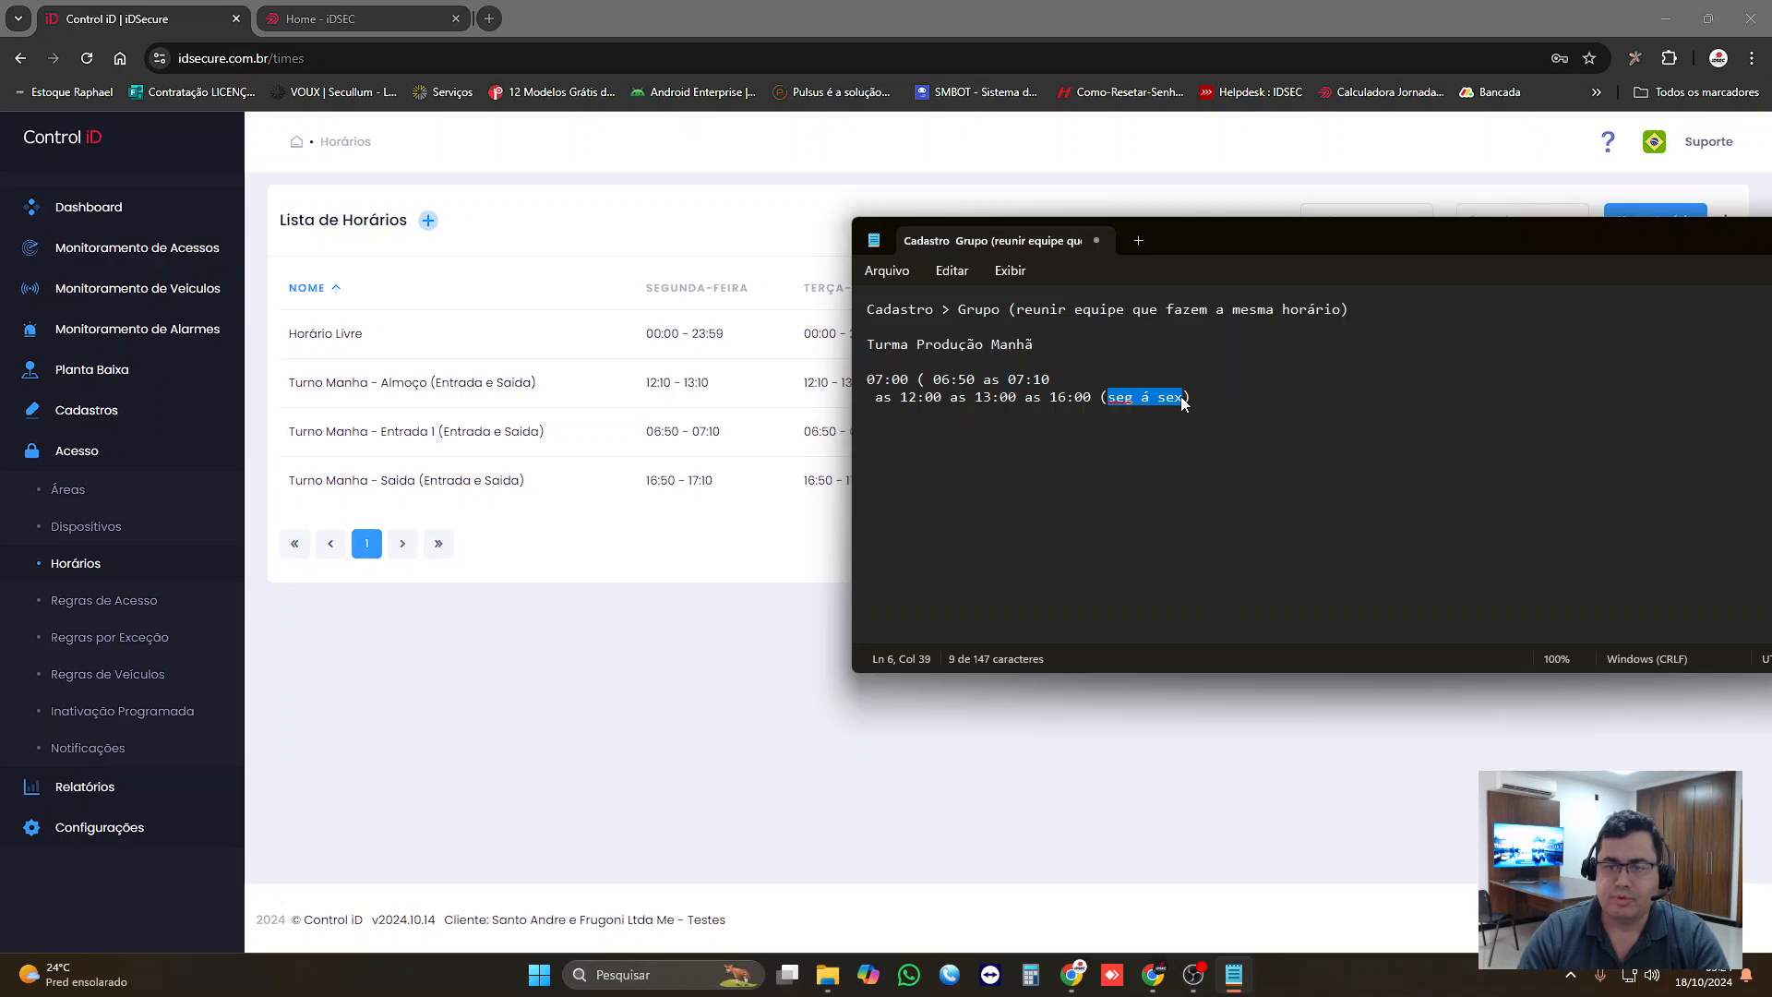
key(ctrl+c)
click(1085, 371)
key(ctrl+v)
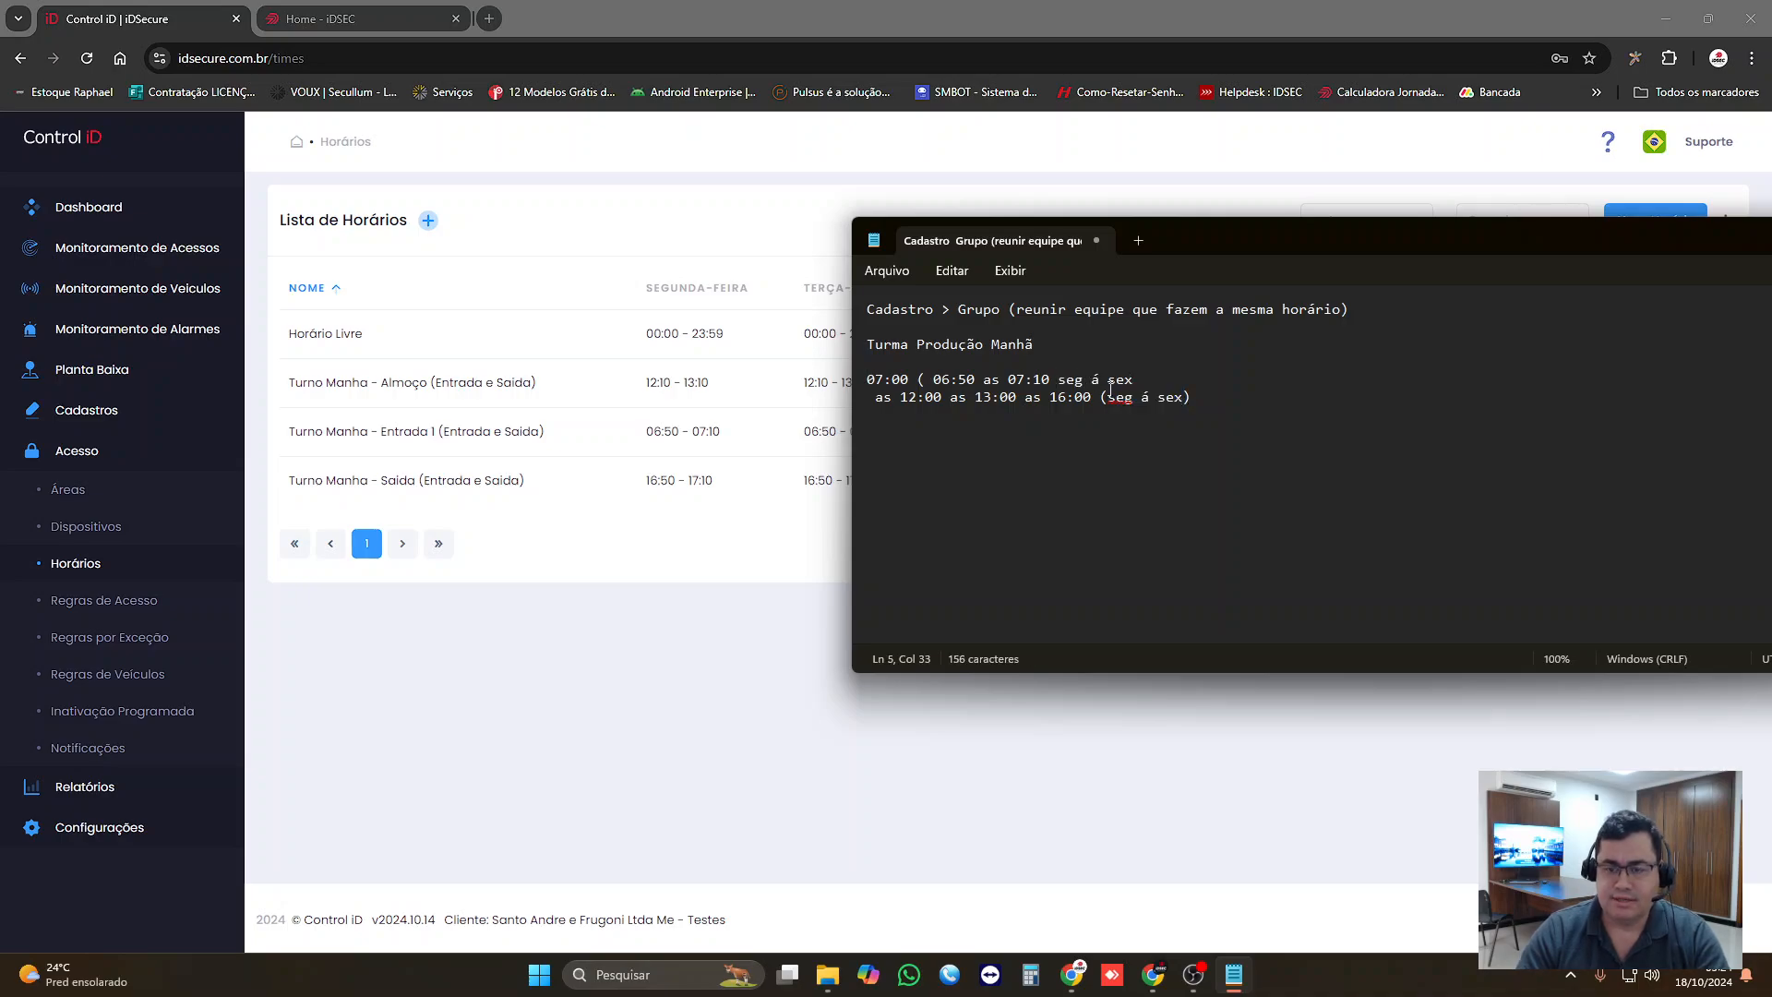
text())
key(Return)
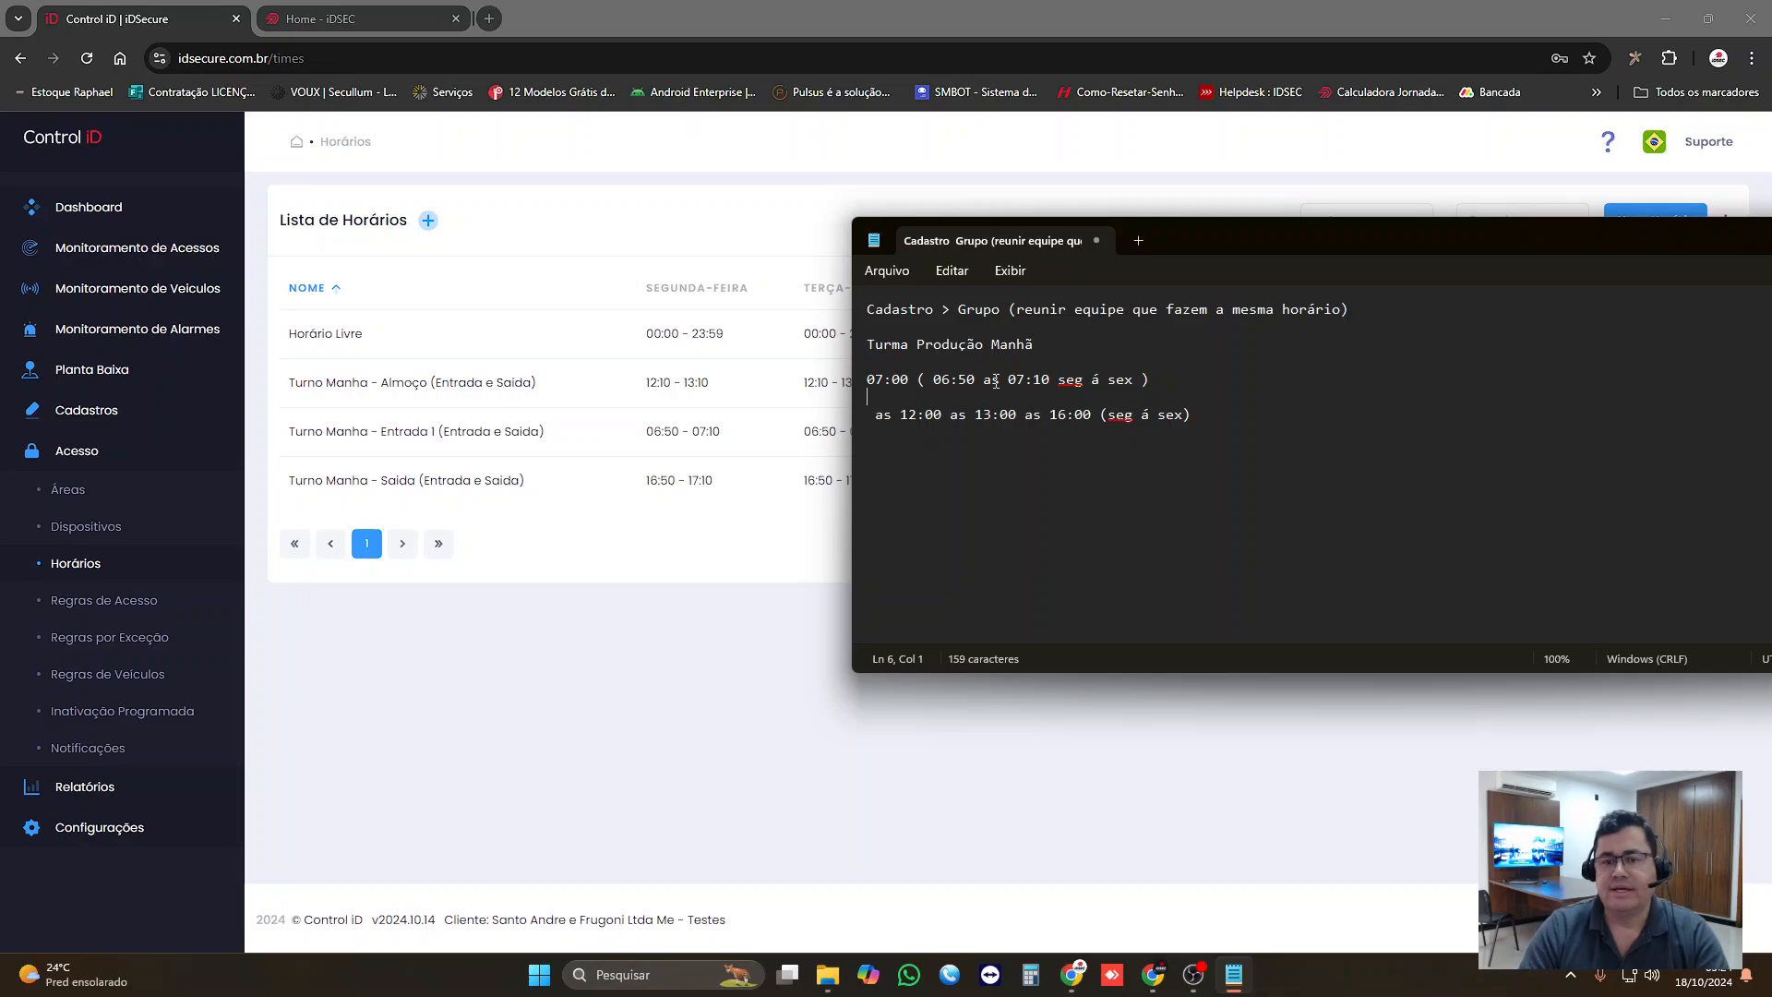
drag(967, 383, 996, 384)
click(1049, 392)
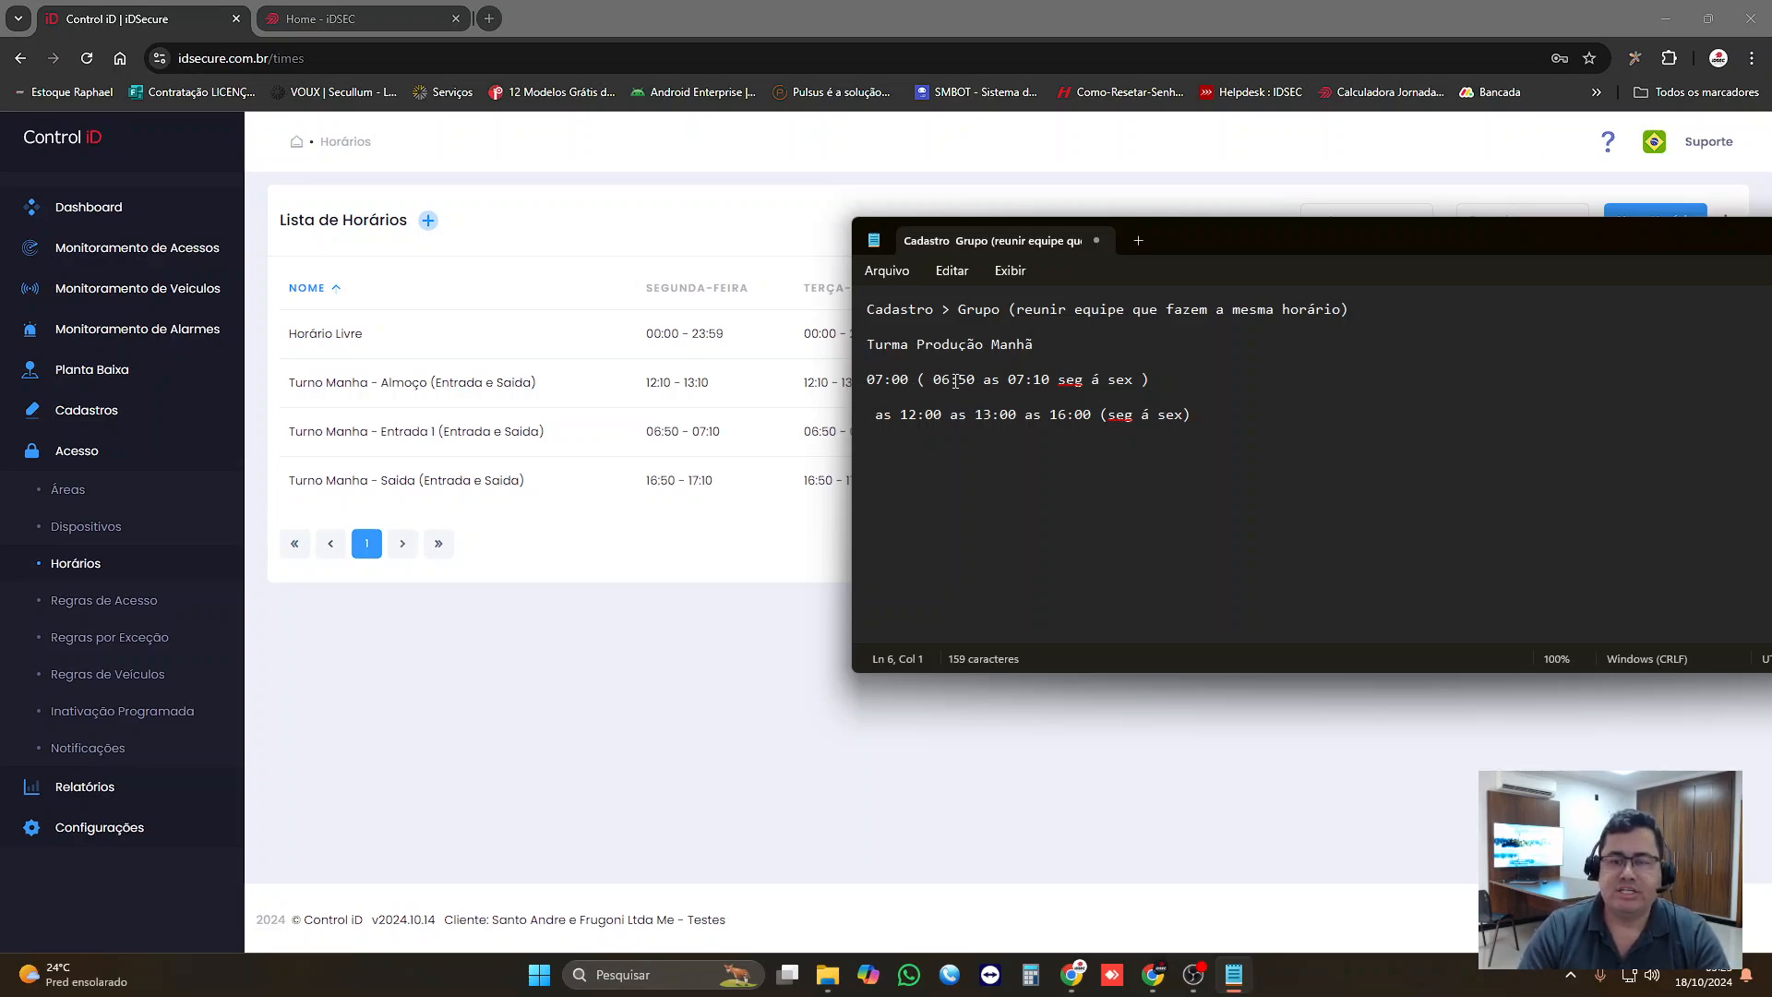
drag(953, 381, 969, 384)
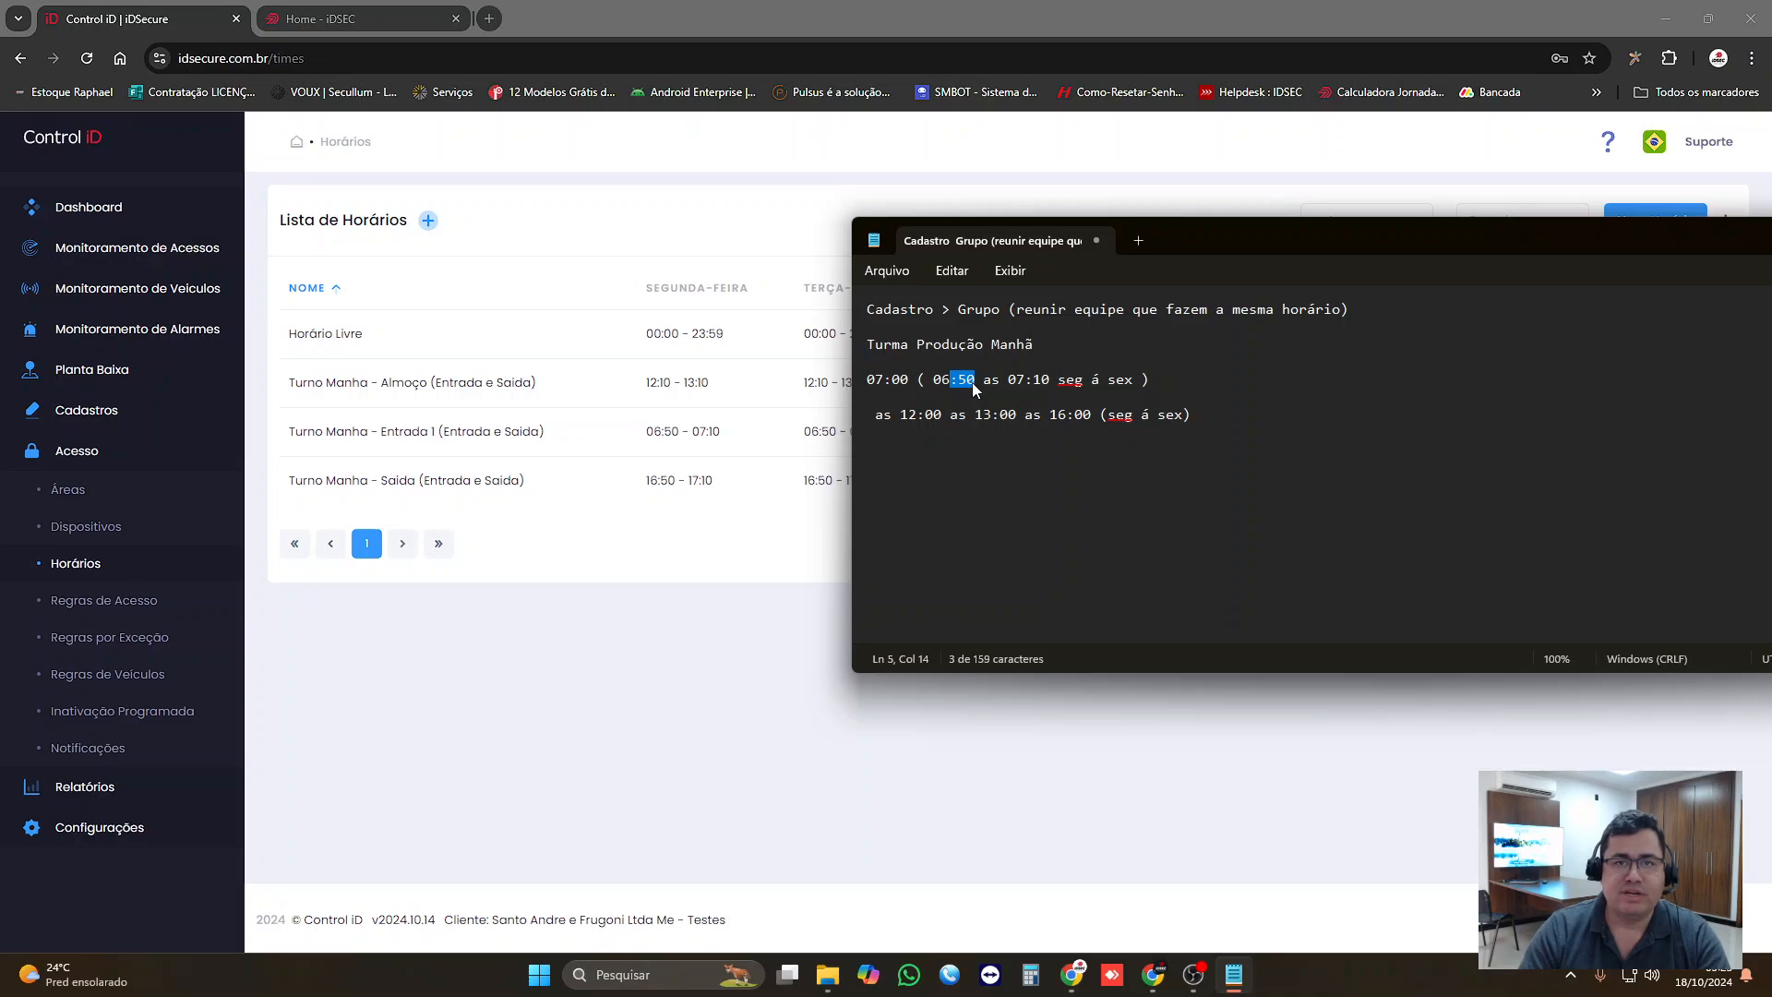
drag(1032, 383, 1054, 384)
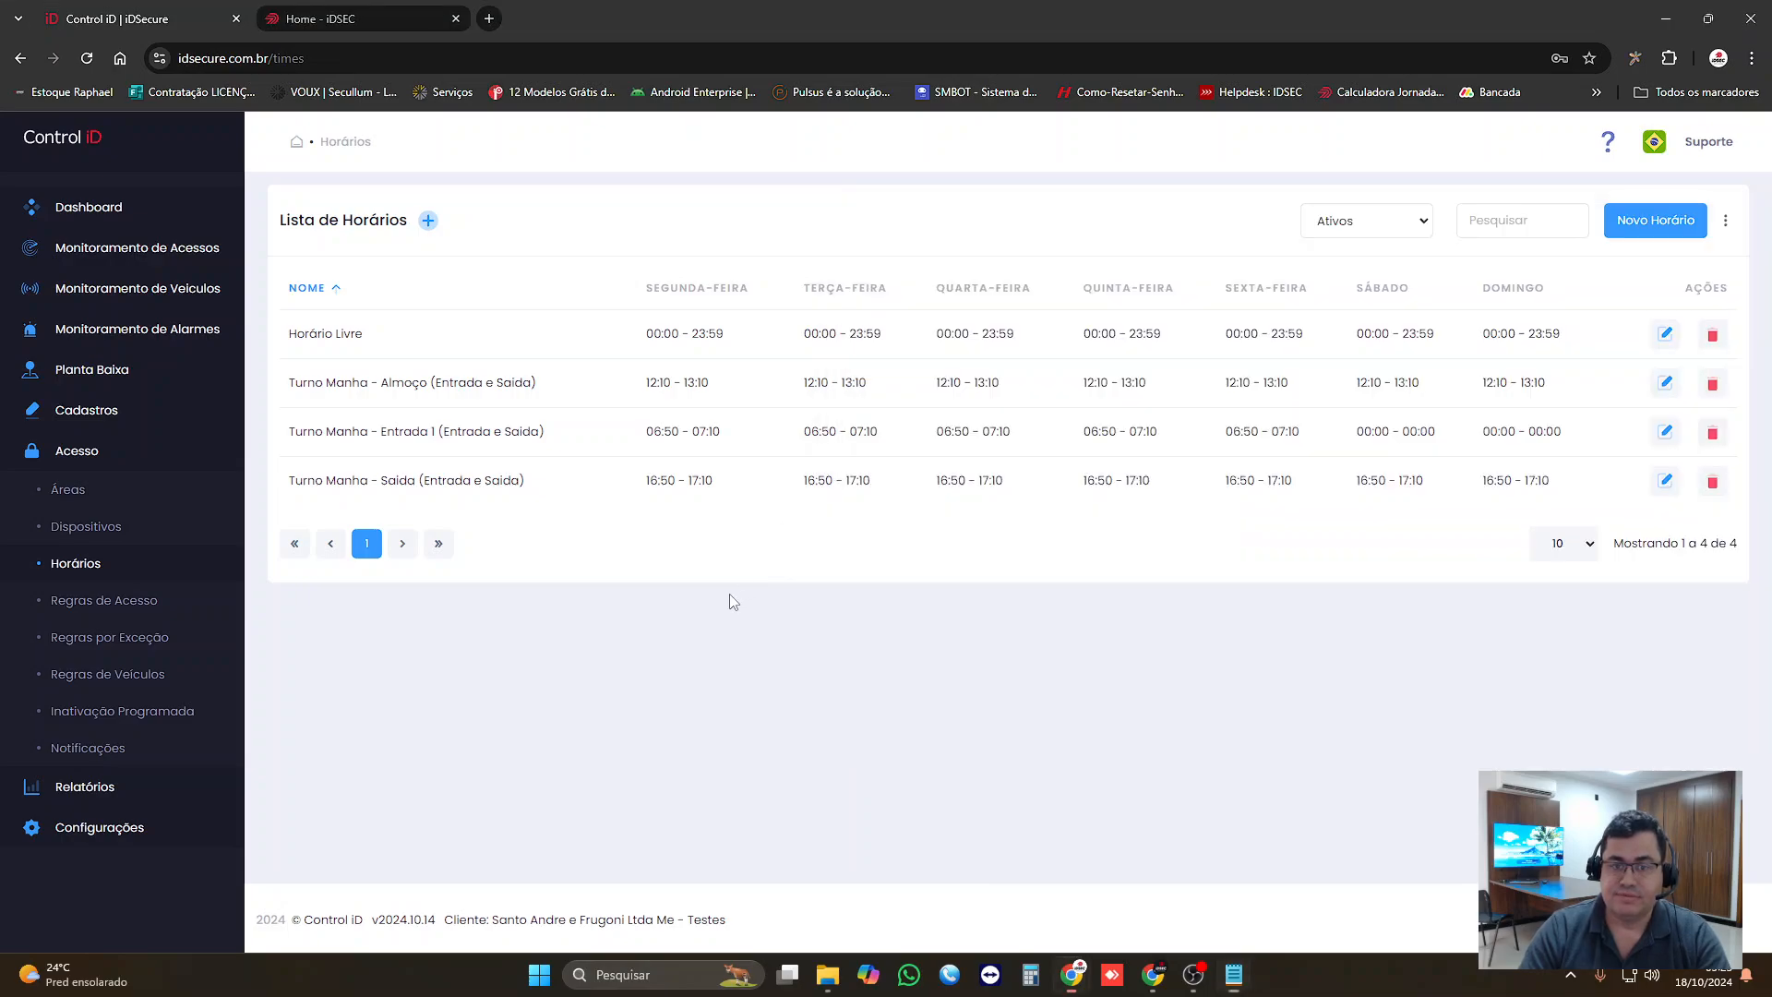
Step: Switch to iDSecure in the browser and start a new schedule with the description "Entrada 07:00 ( 06:50 às 07:10)"
click(731, 598)
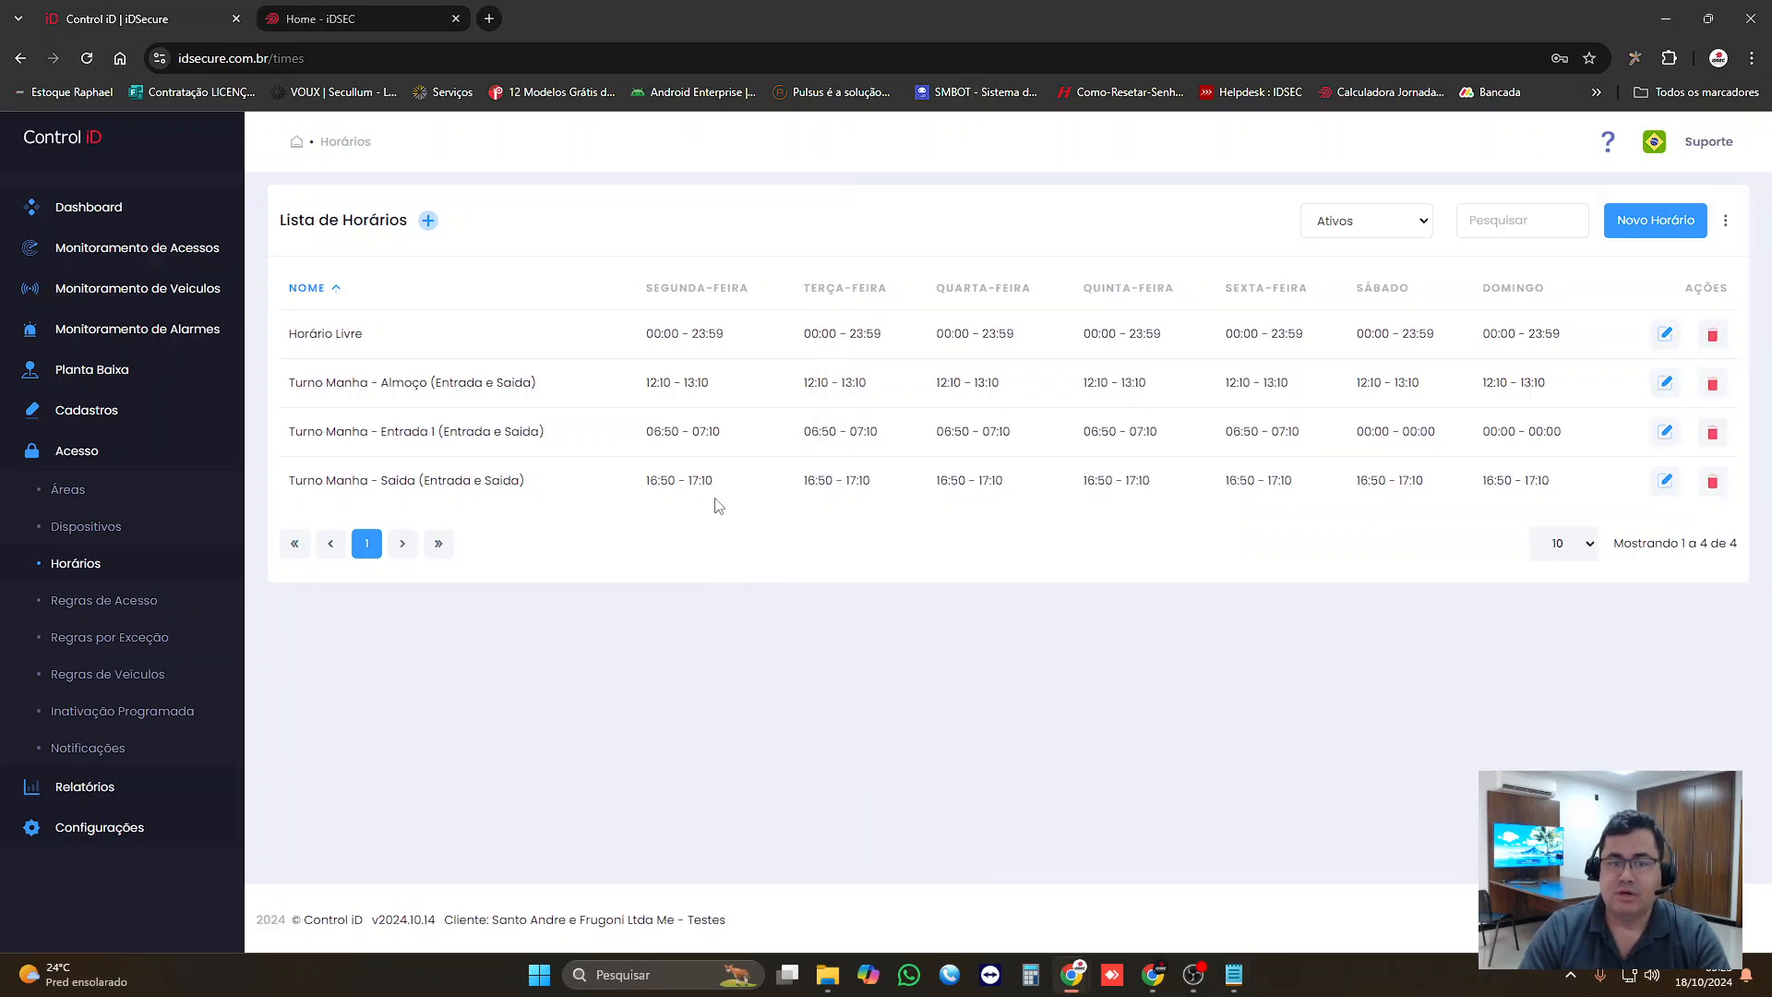
click(1643, 222)
click(412, 293)
text(07)
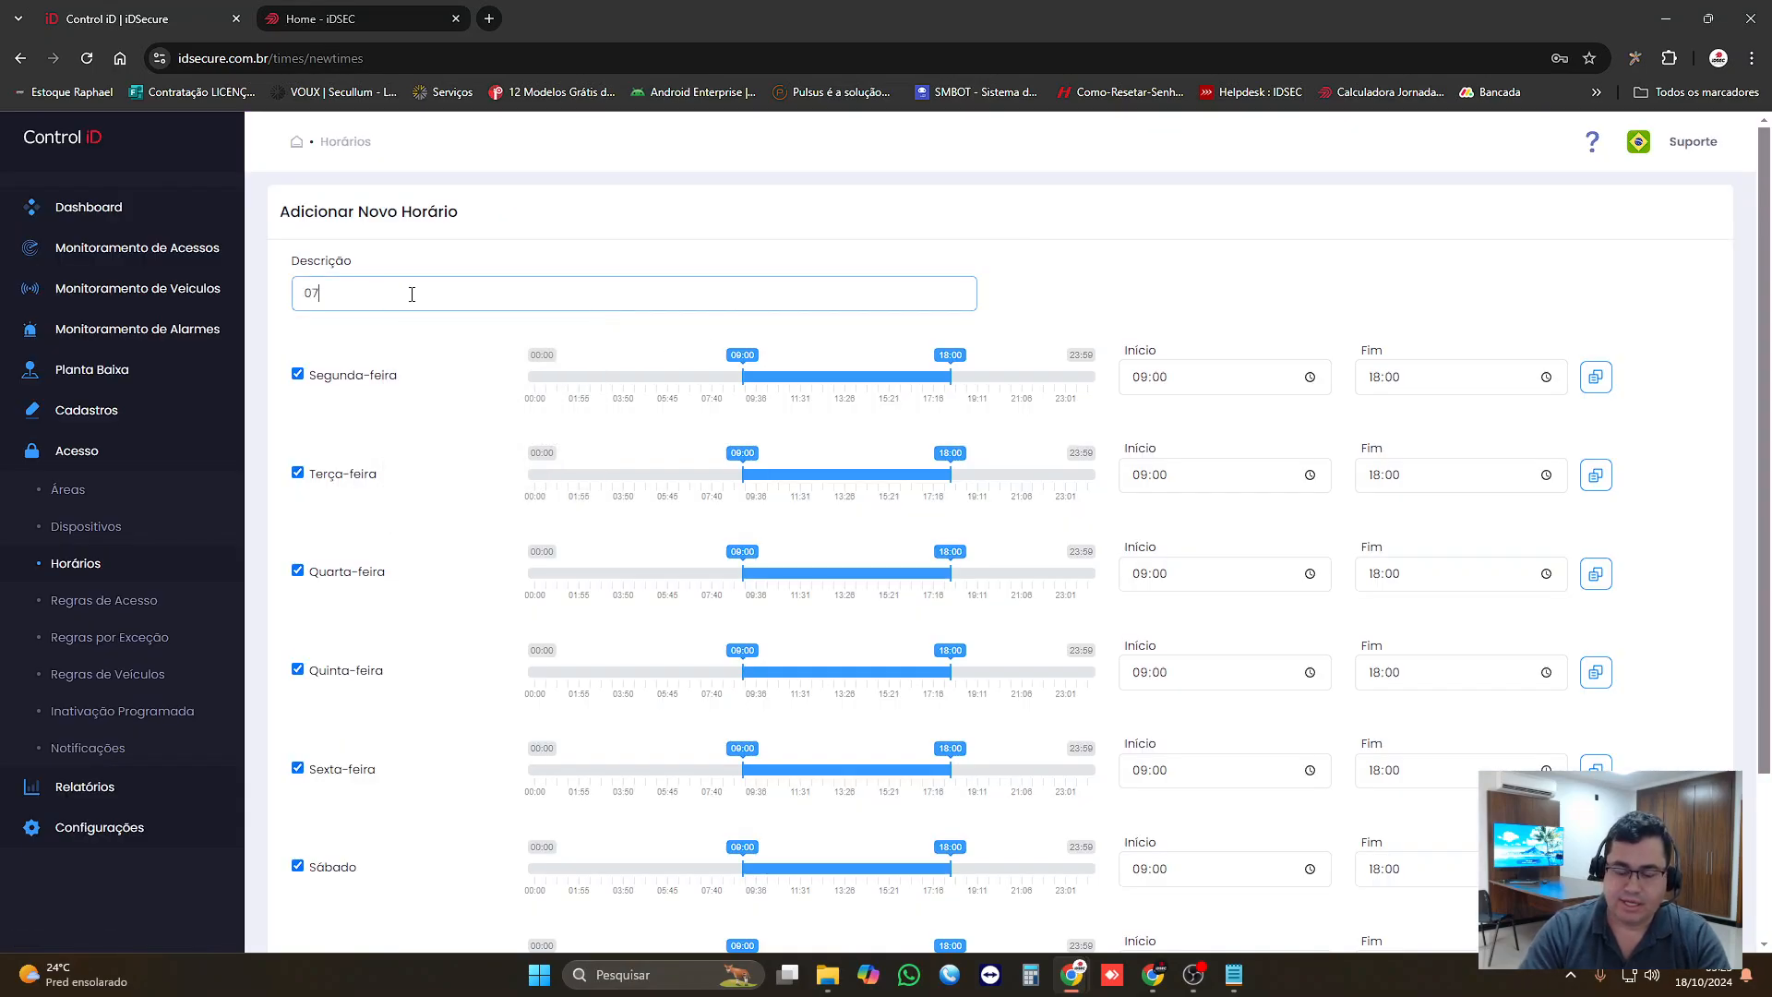
key(BackSpace)
text(Entra)
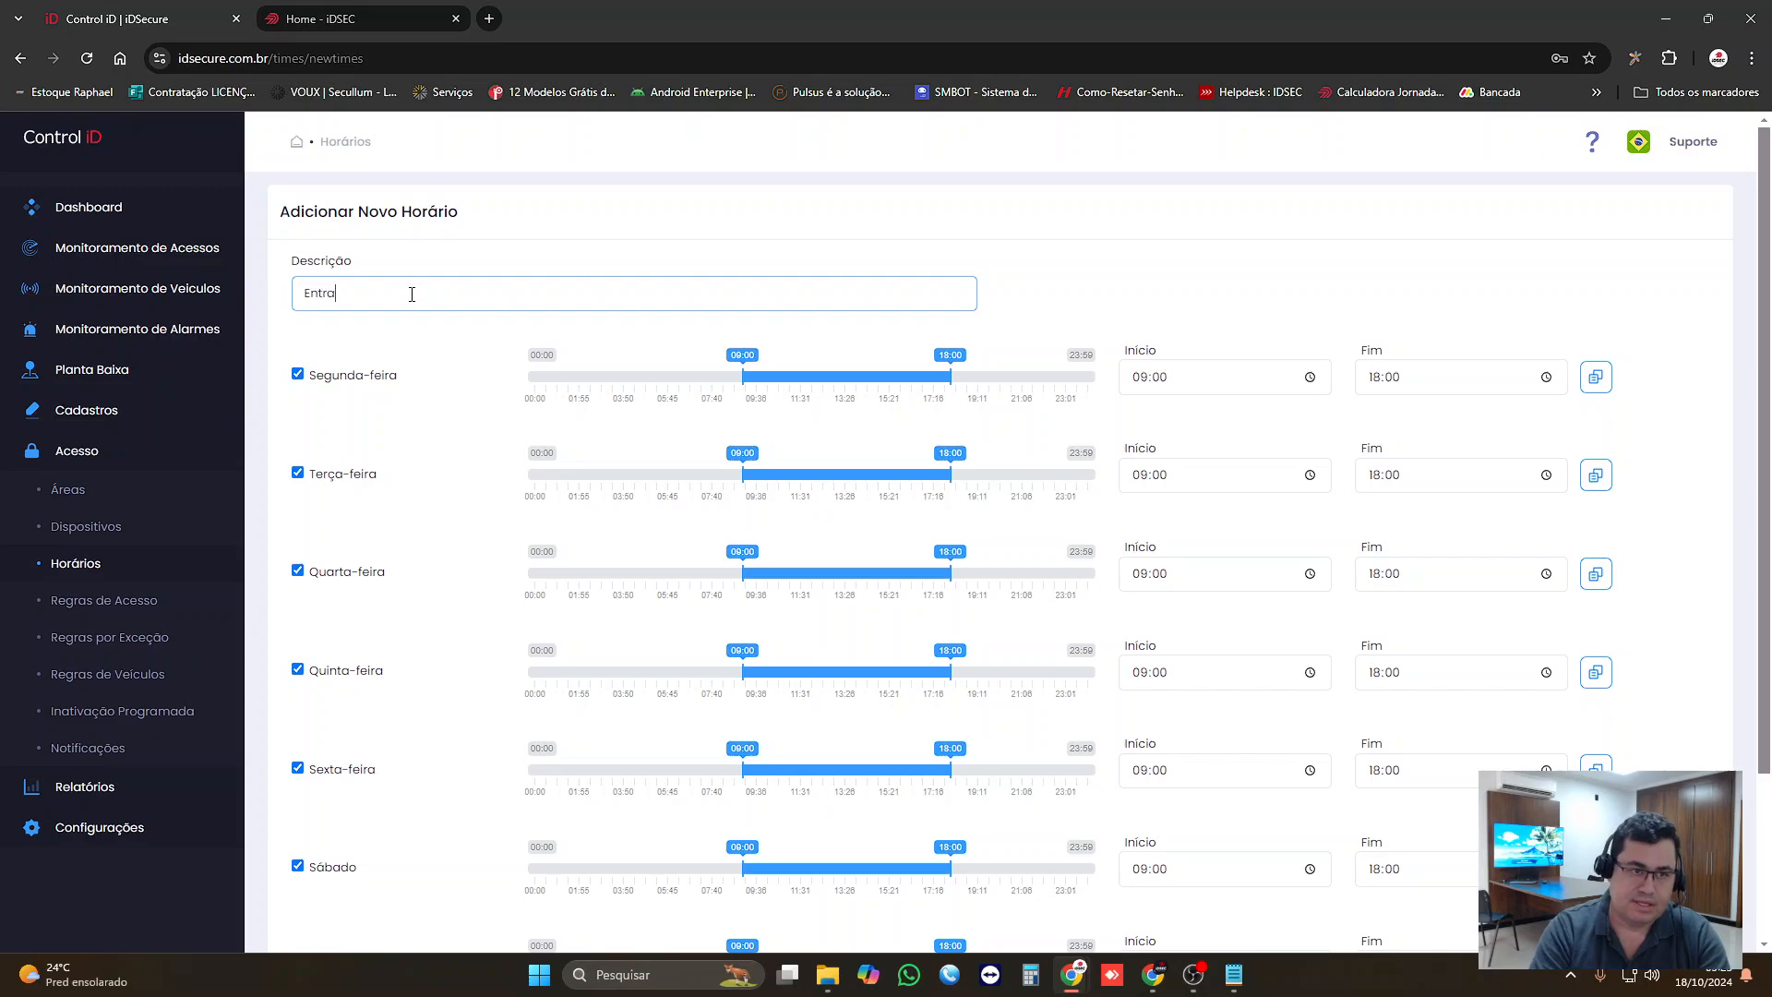
text(da 07:0)
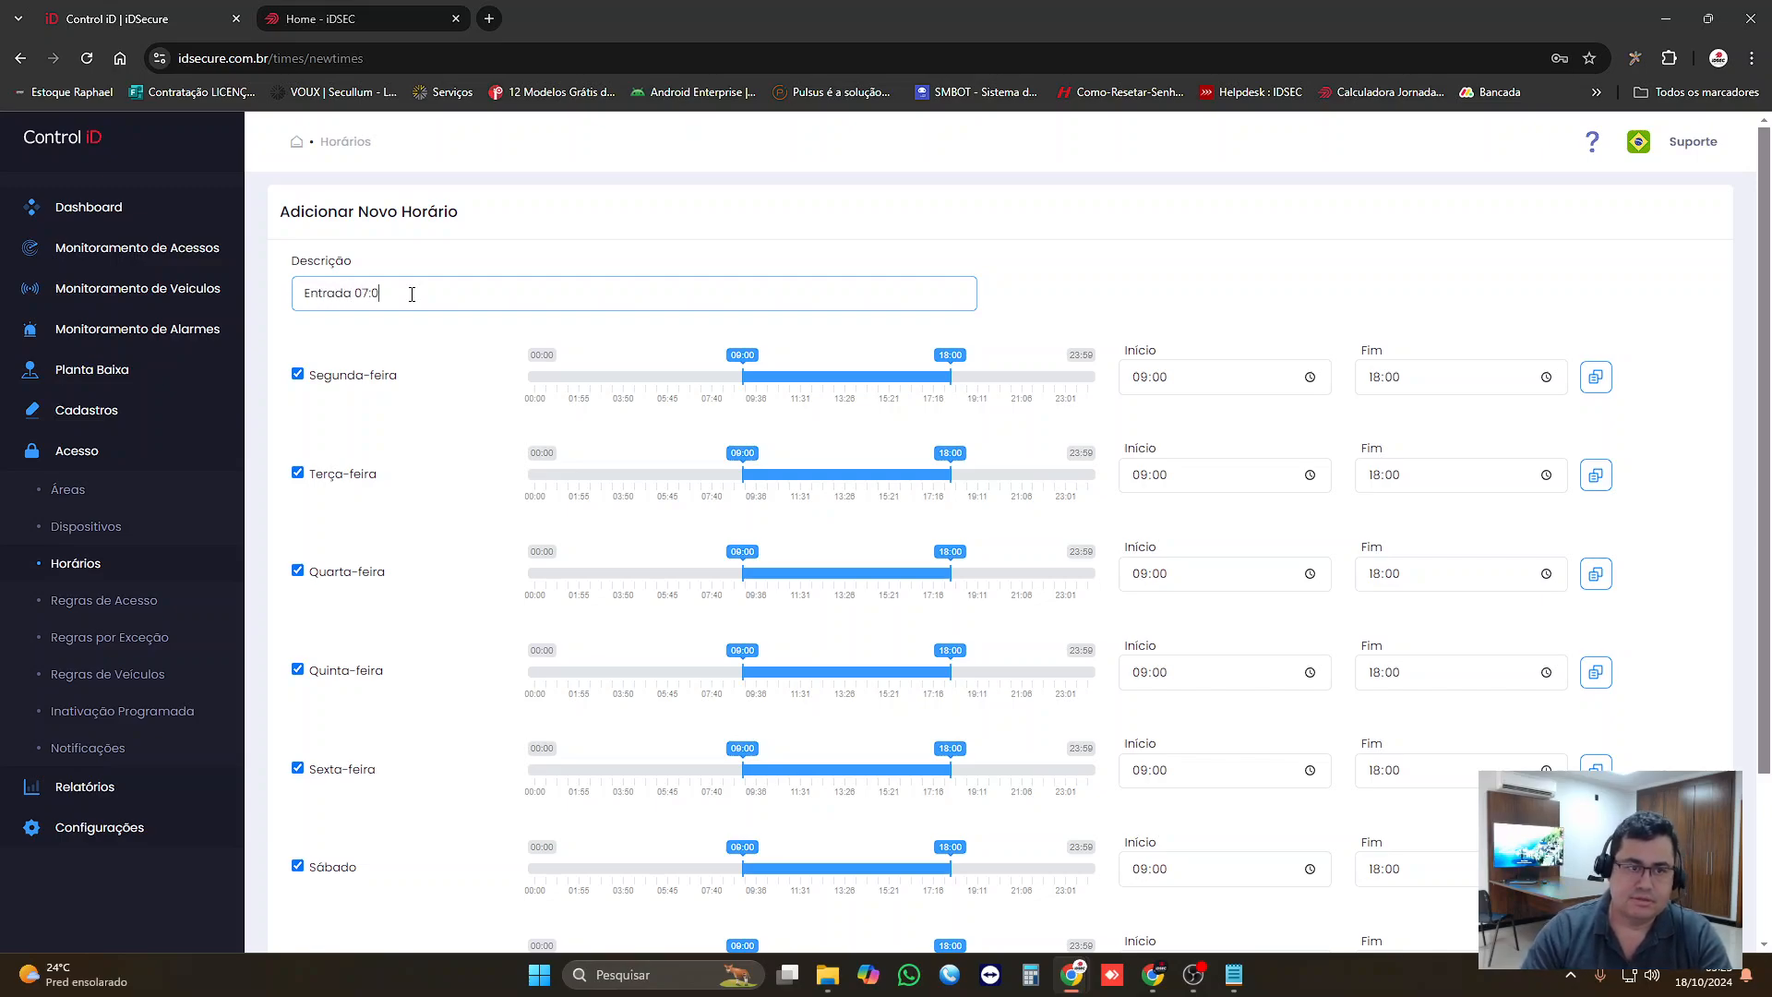
text(0)
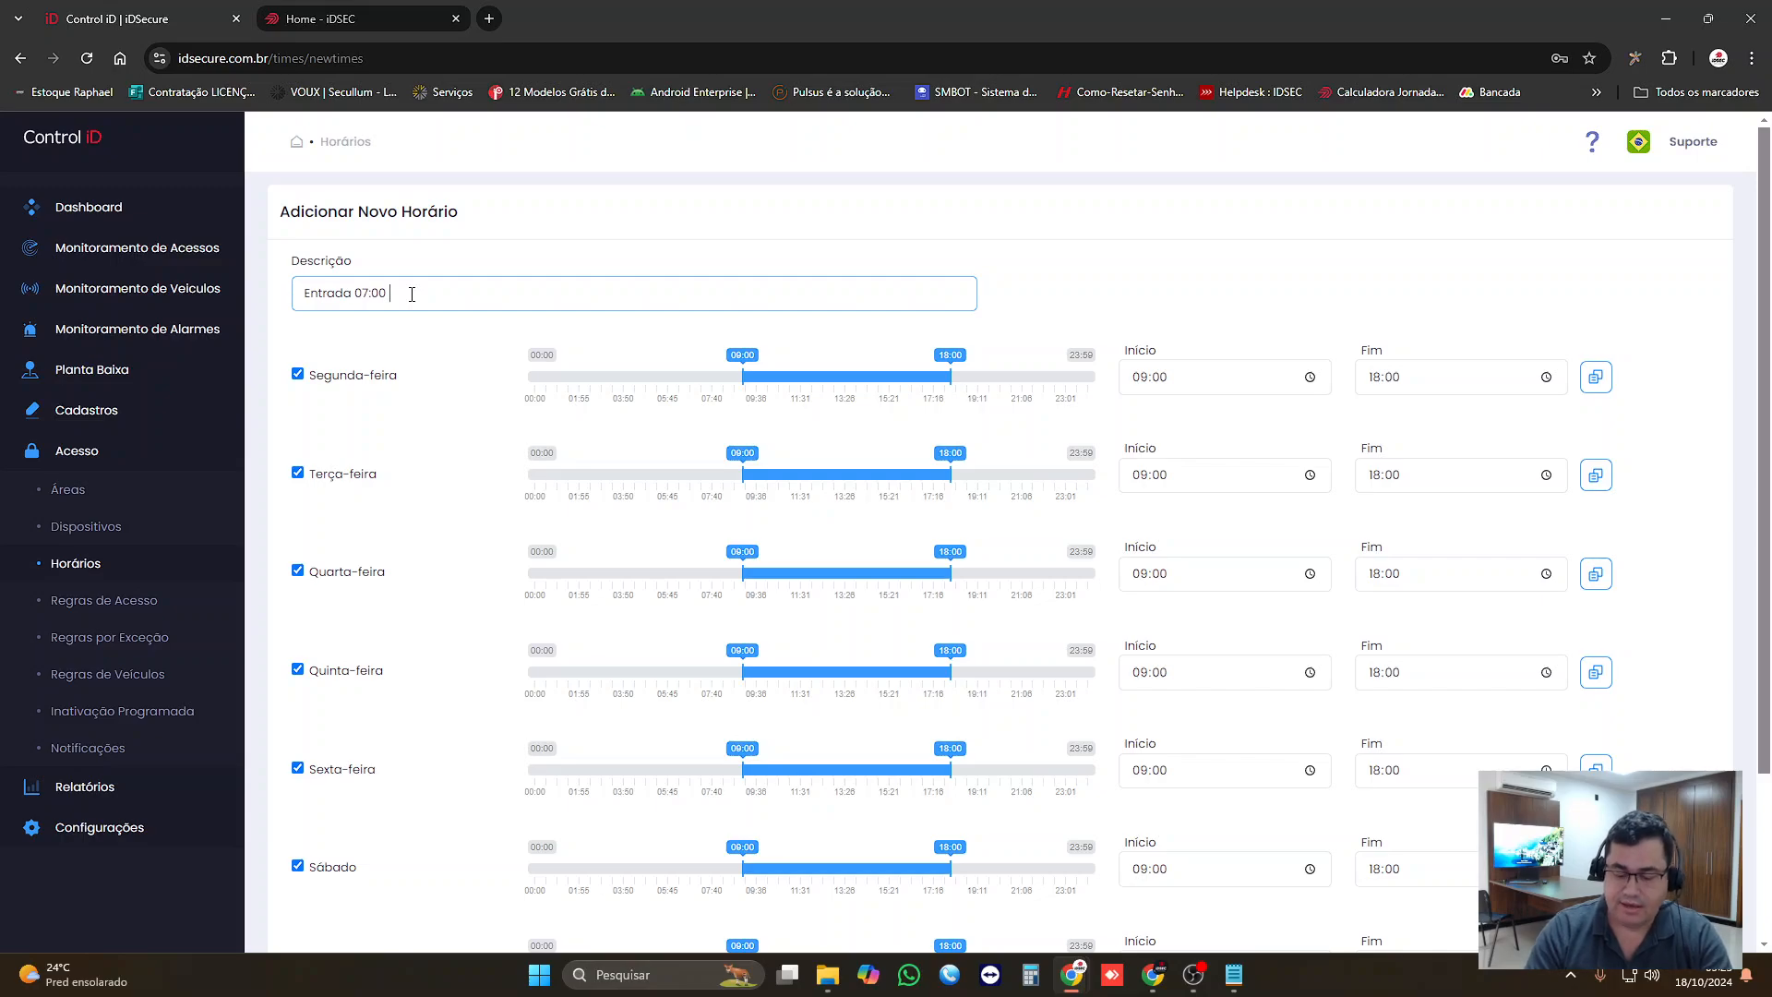
text( ()
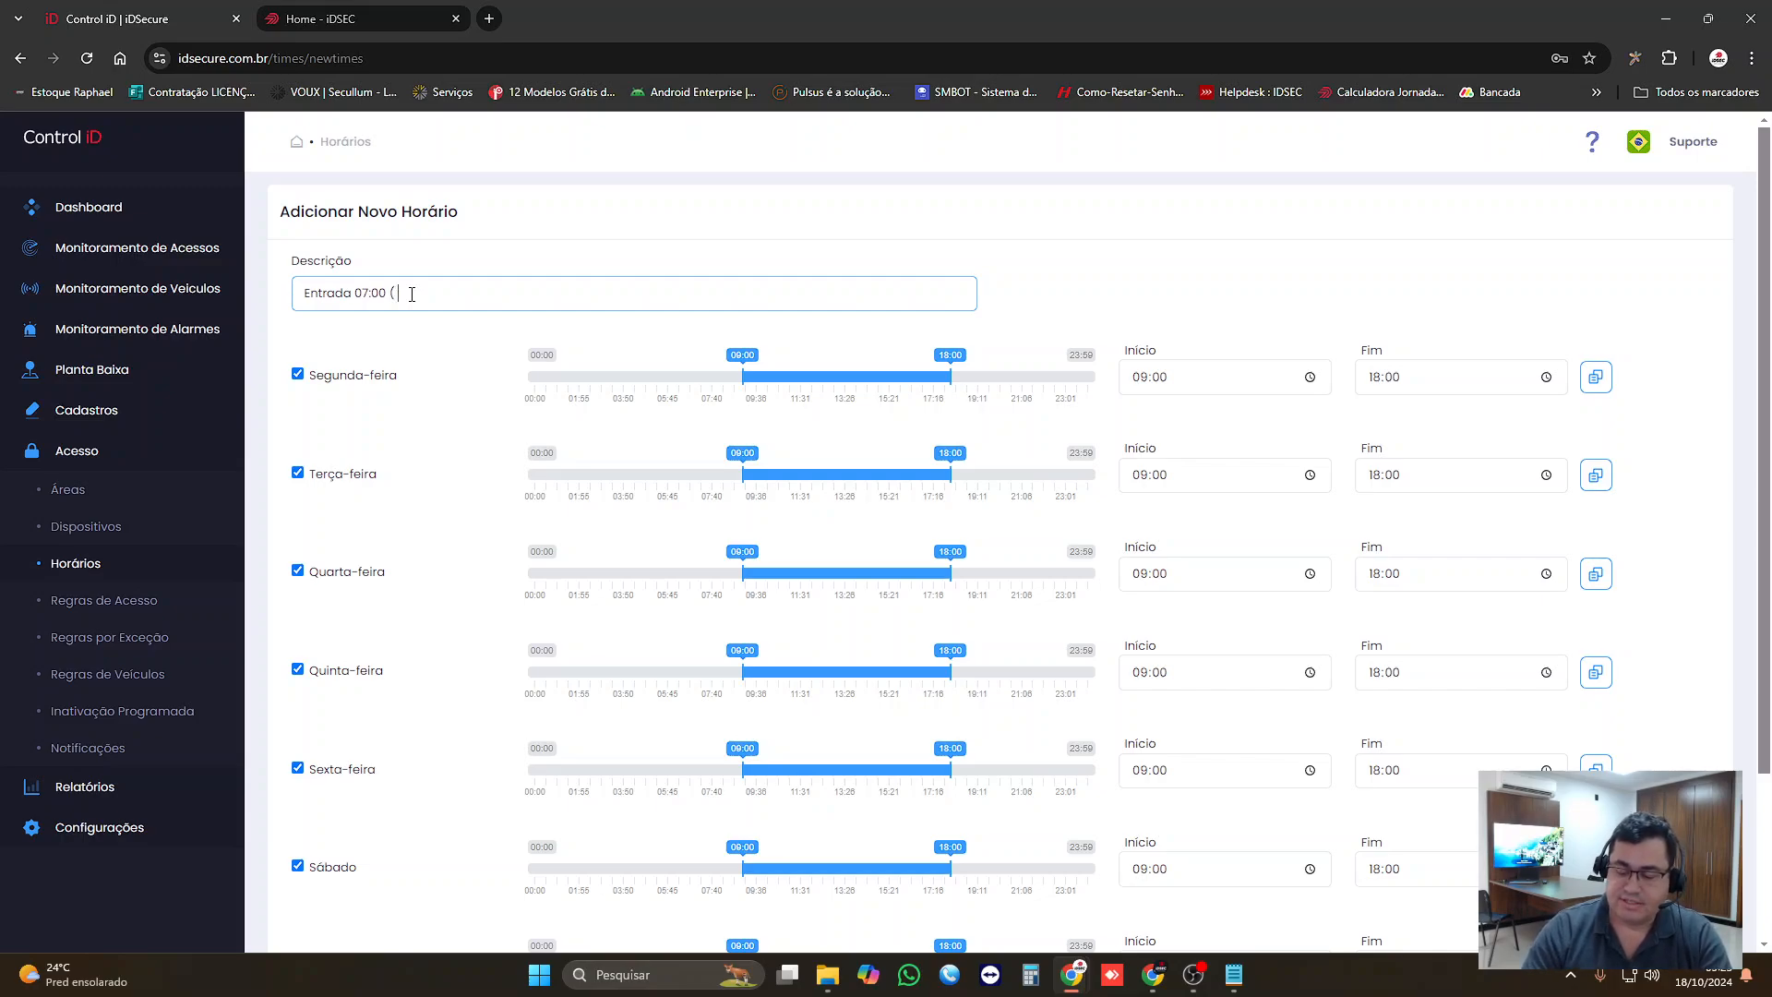
text( 06)
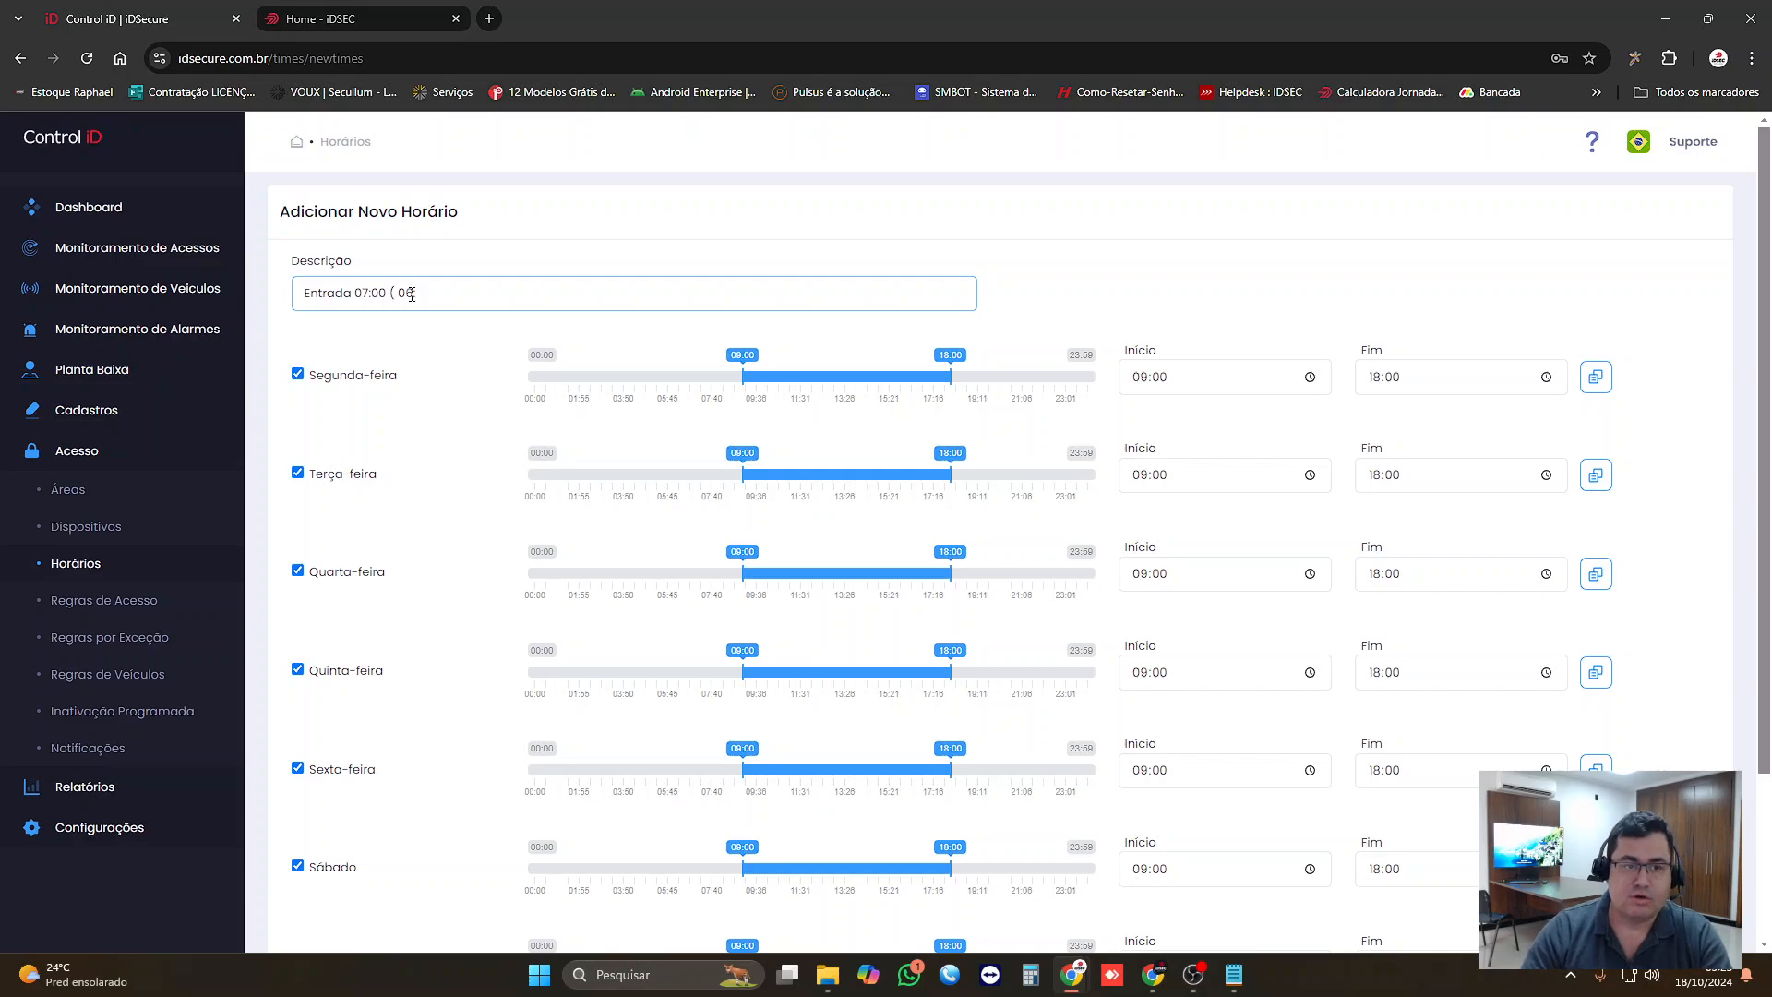
text(:50 às )
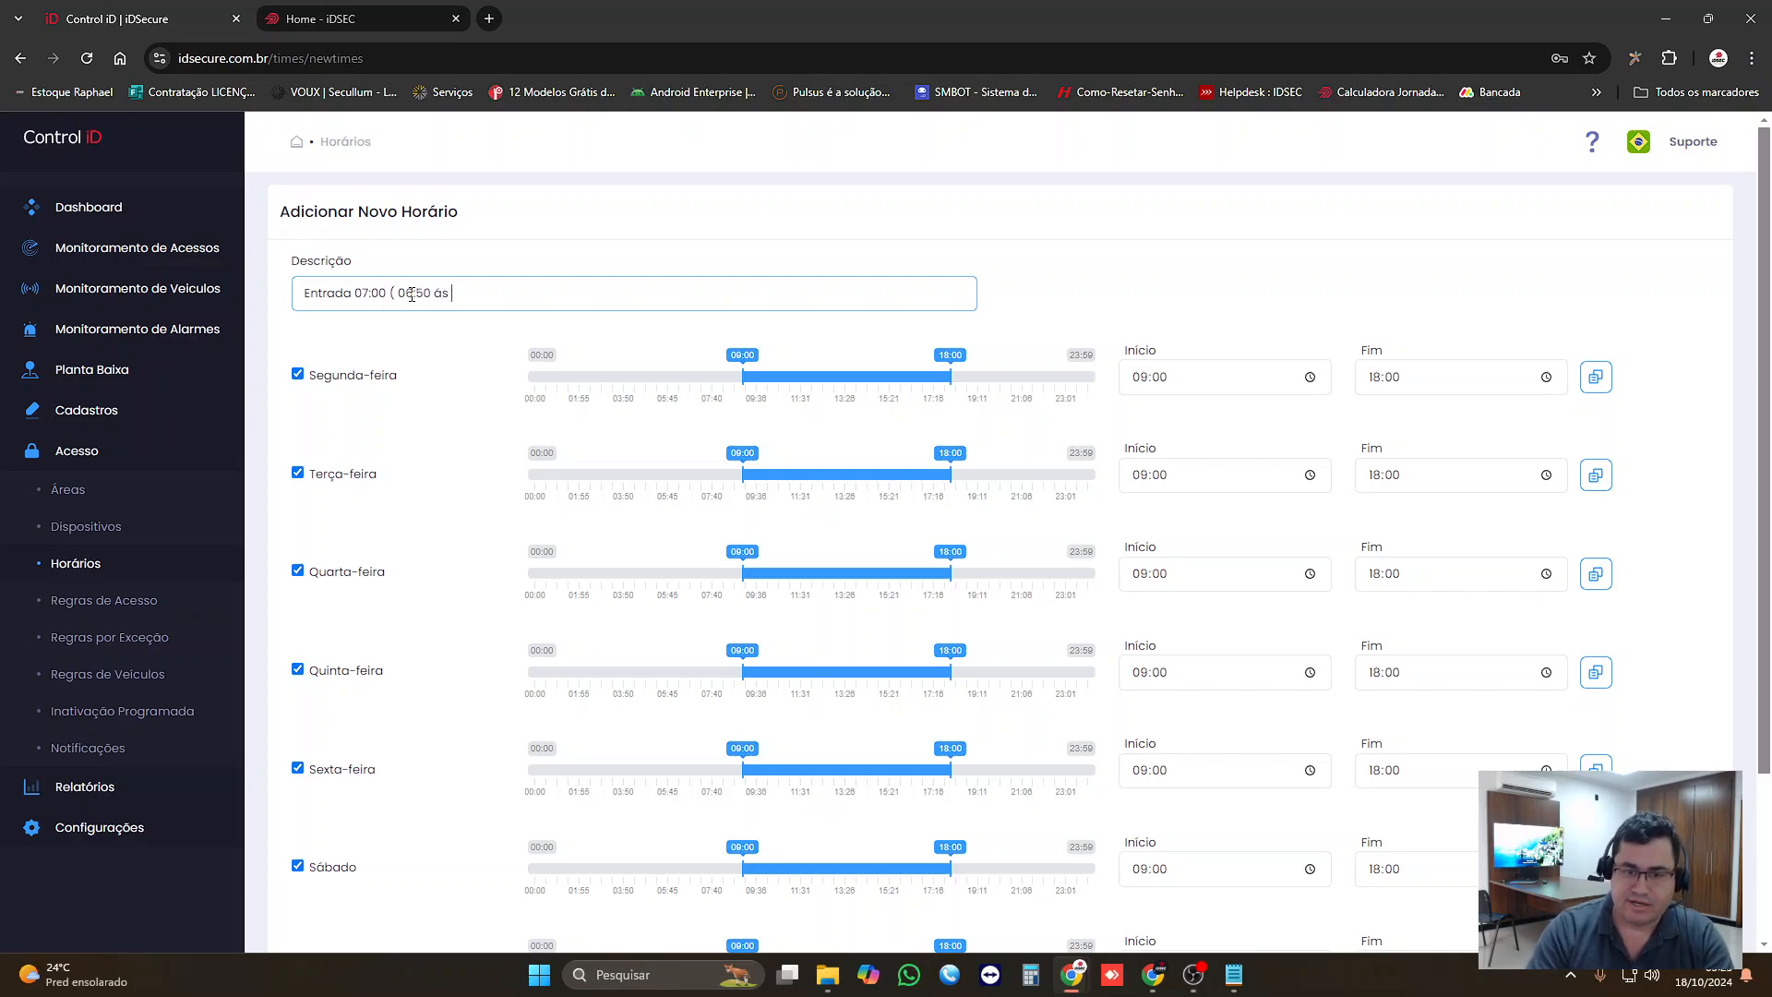
text(07:10))
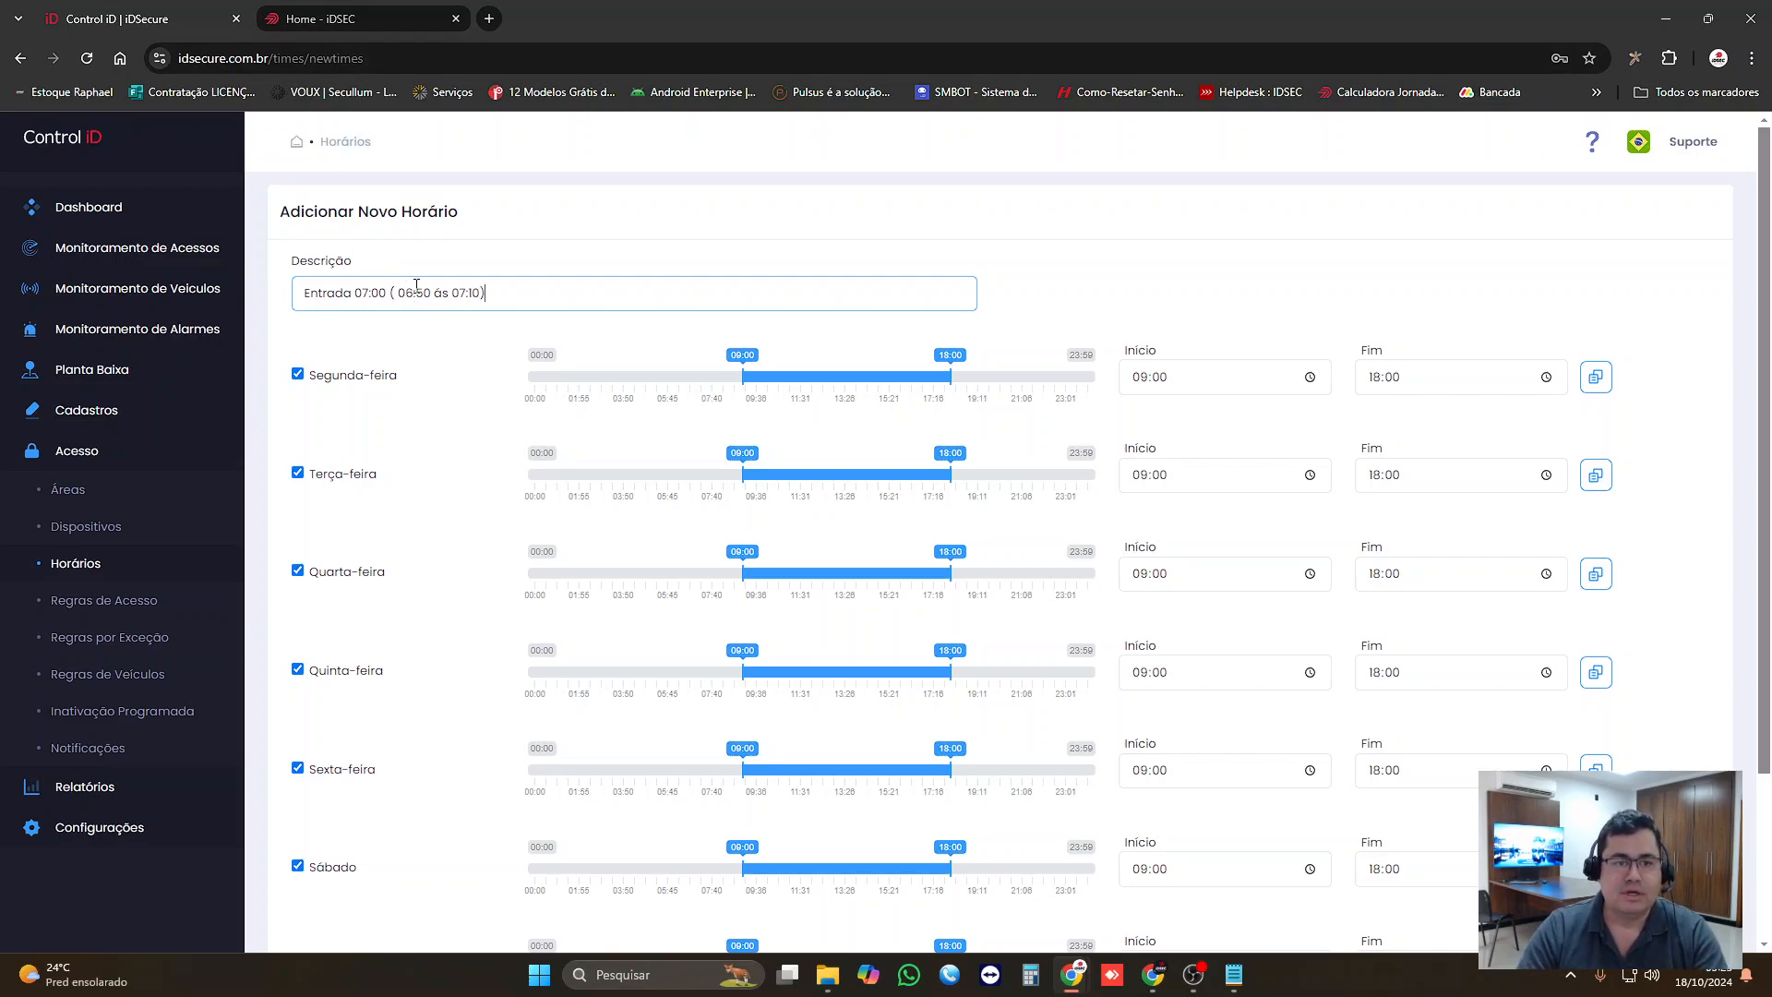
Step: Replace the parentheses in the schedule description with a dash so it reads "Entrada 07:00 - 06:50 às 07:10"
click(397, 292)
key(BackSpace)
key(BackSpace)
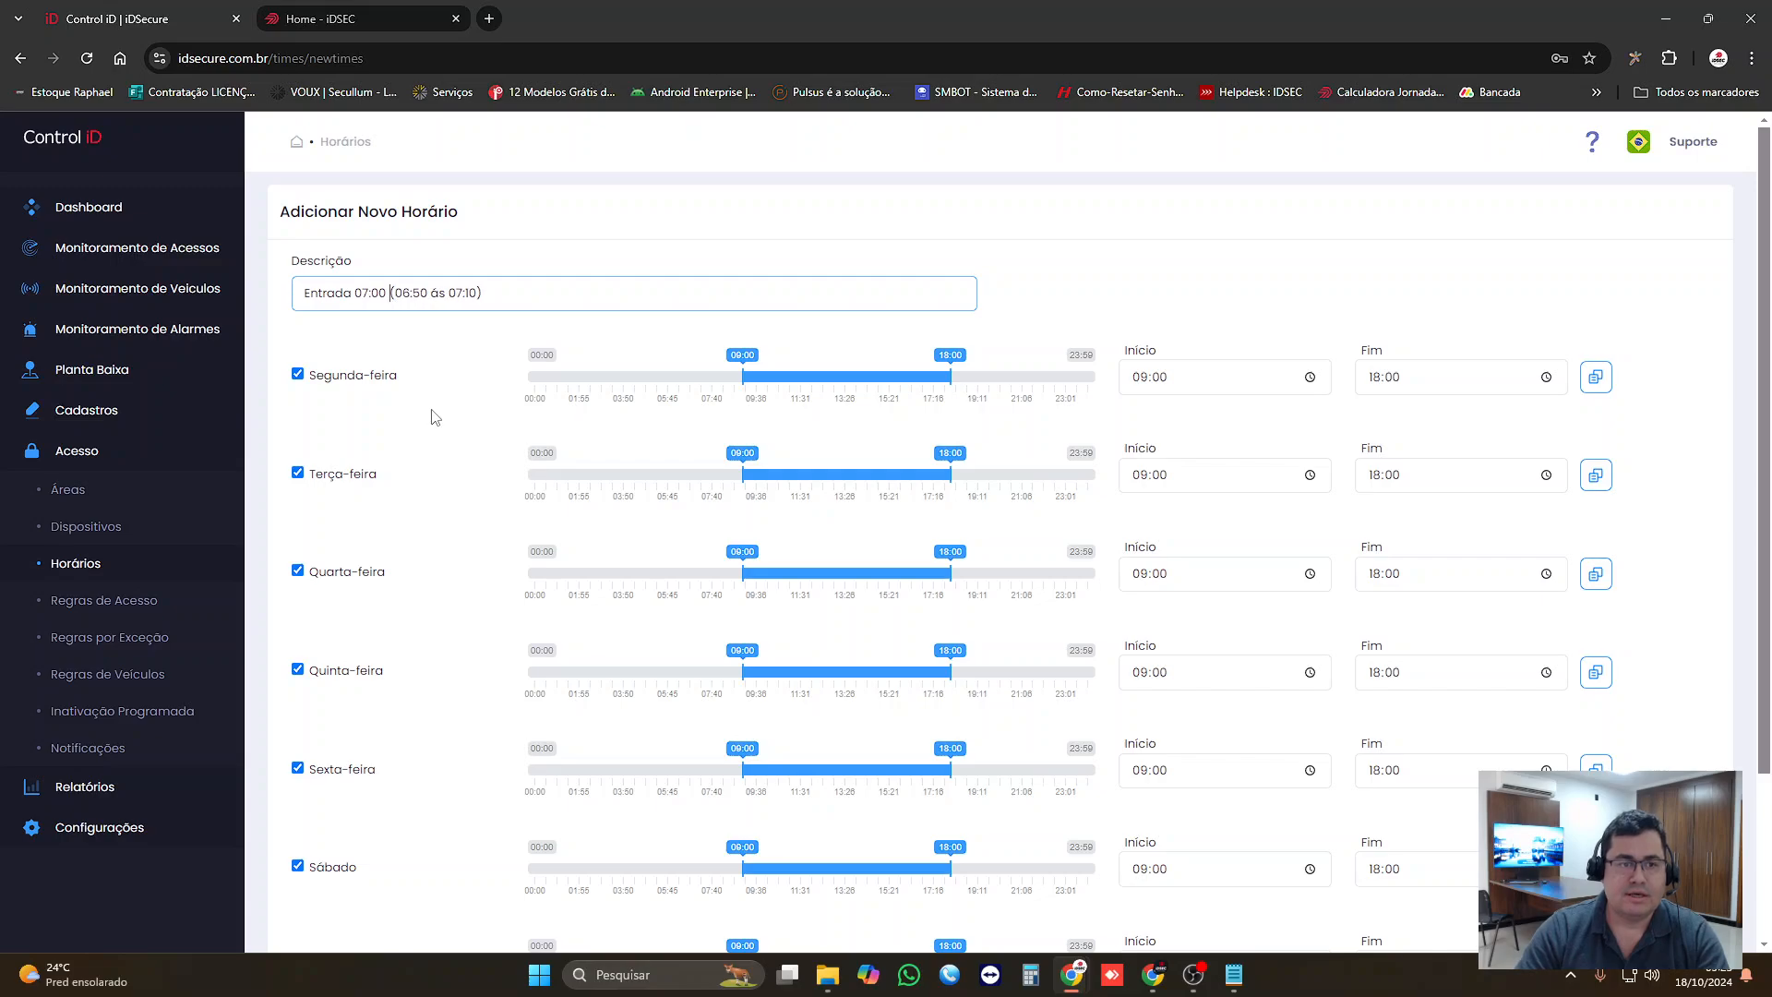
text(-)
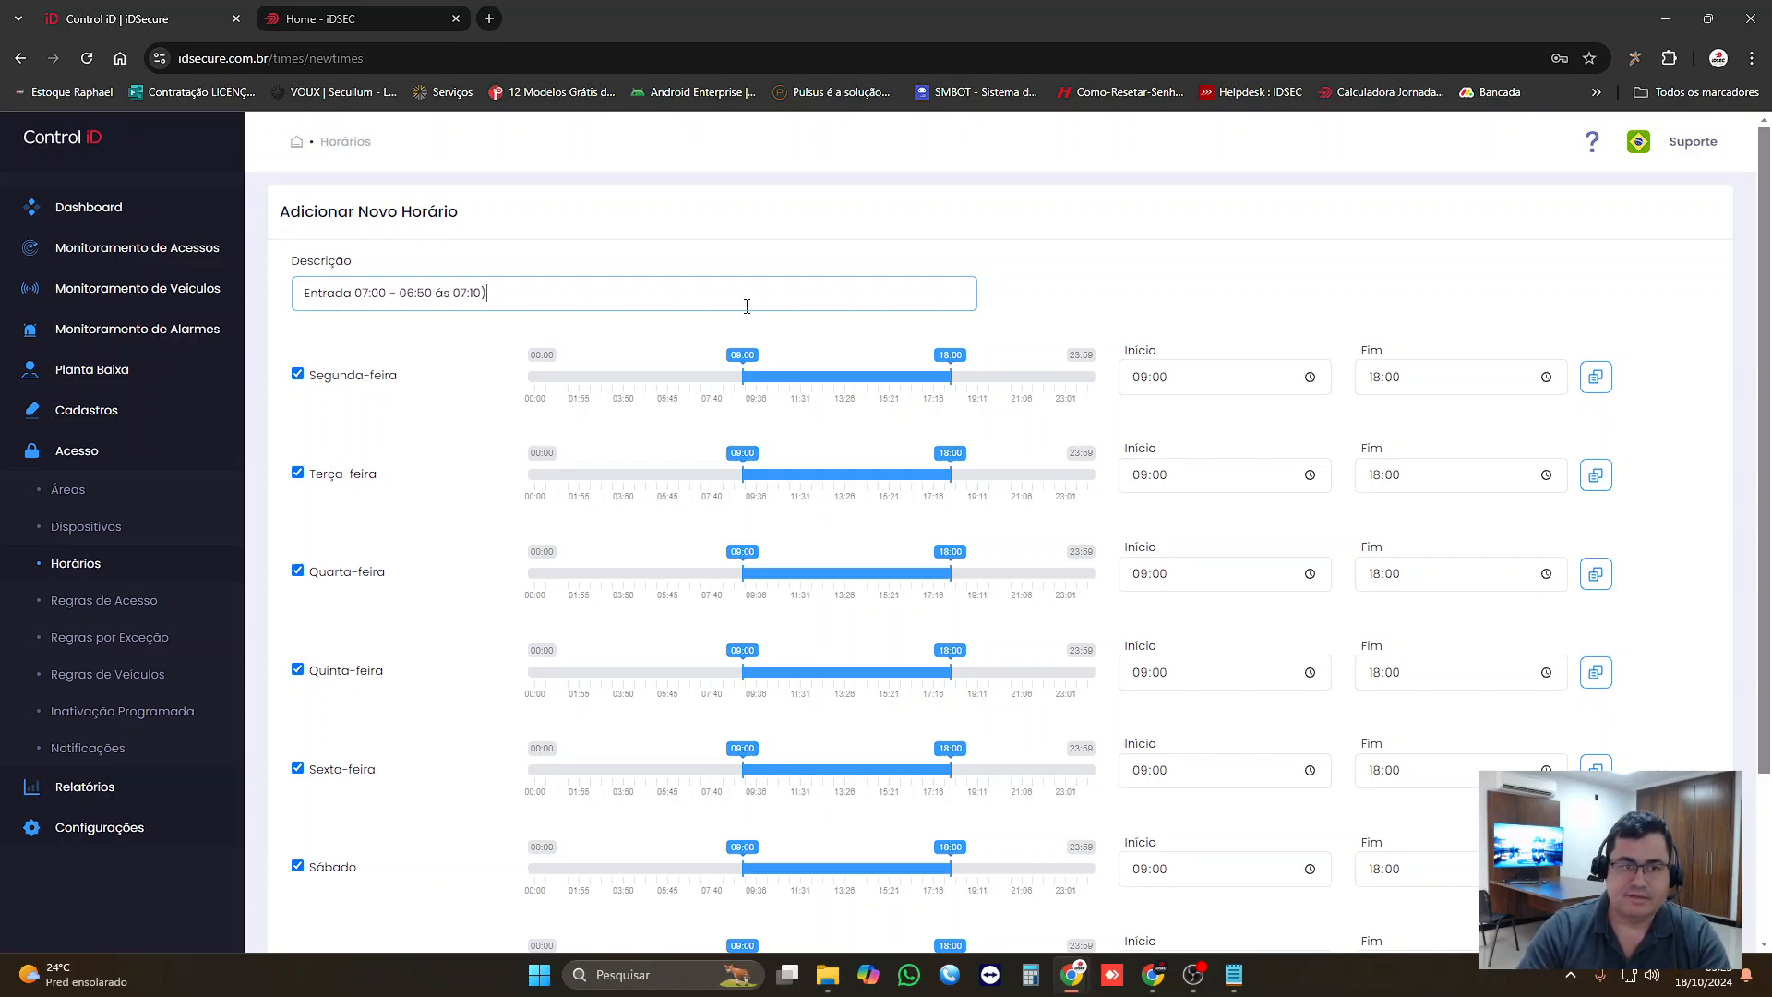
key(BackSpace)
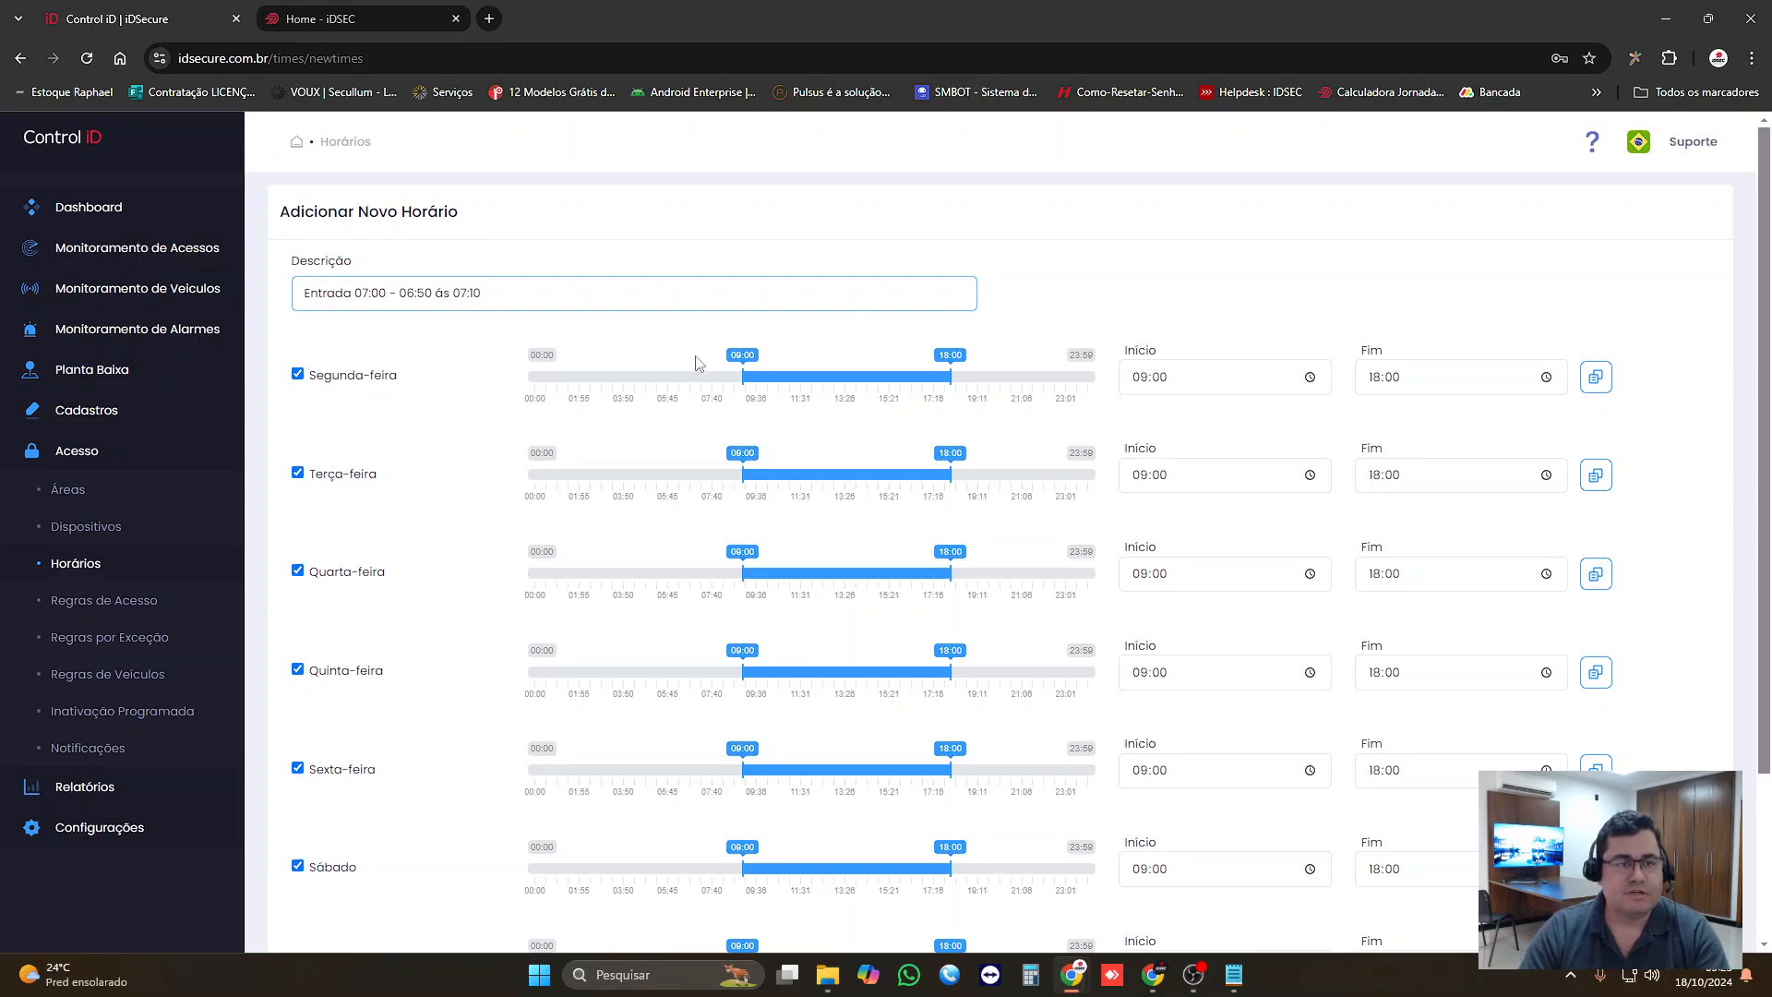
drag(295, 293, 521, 298)
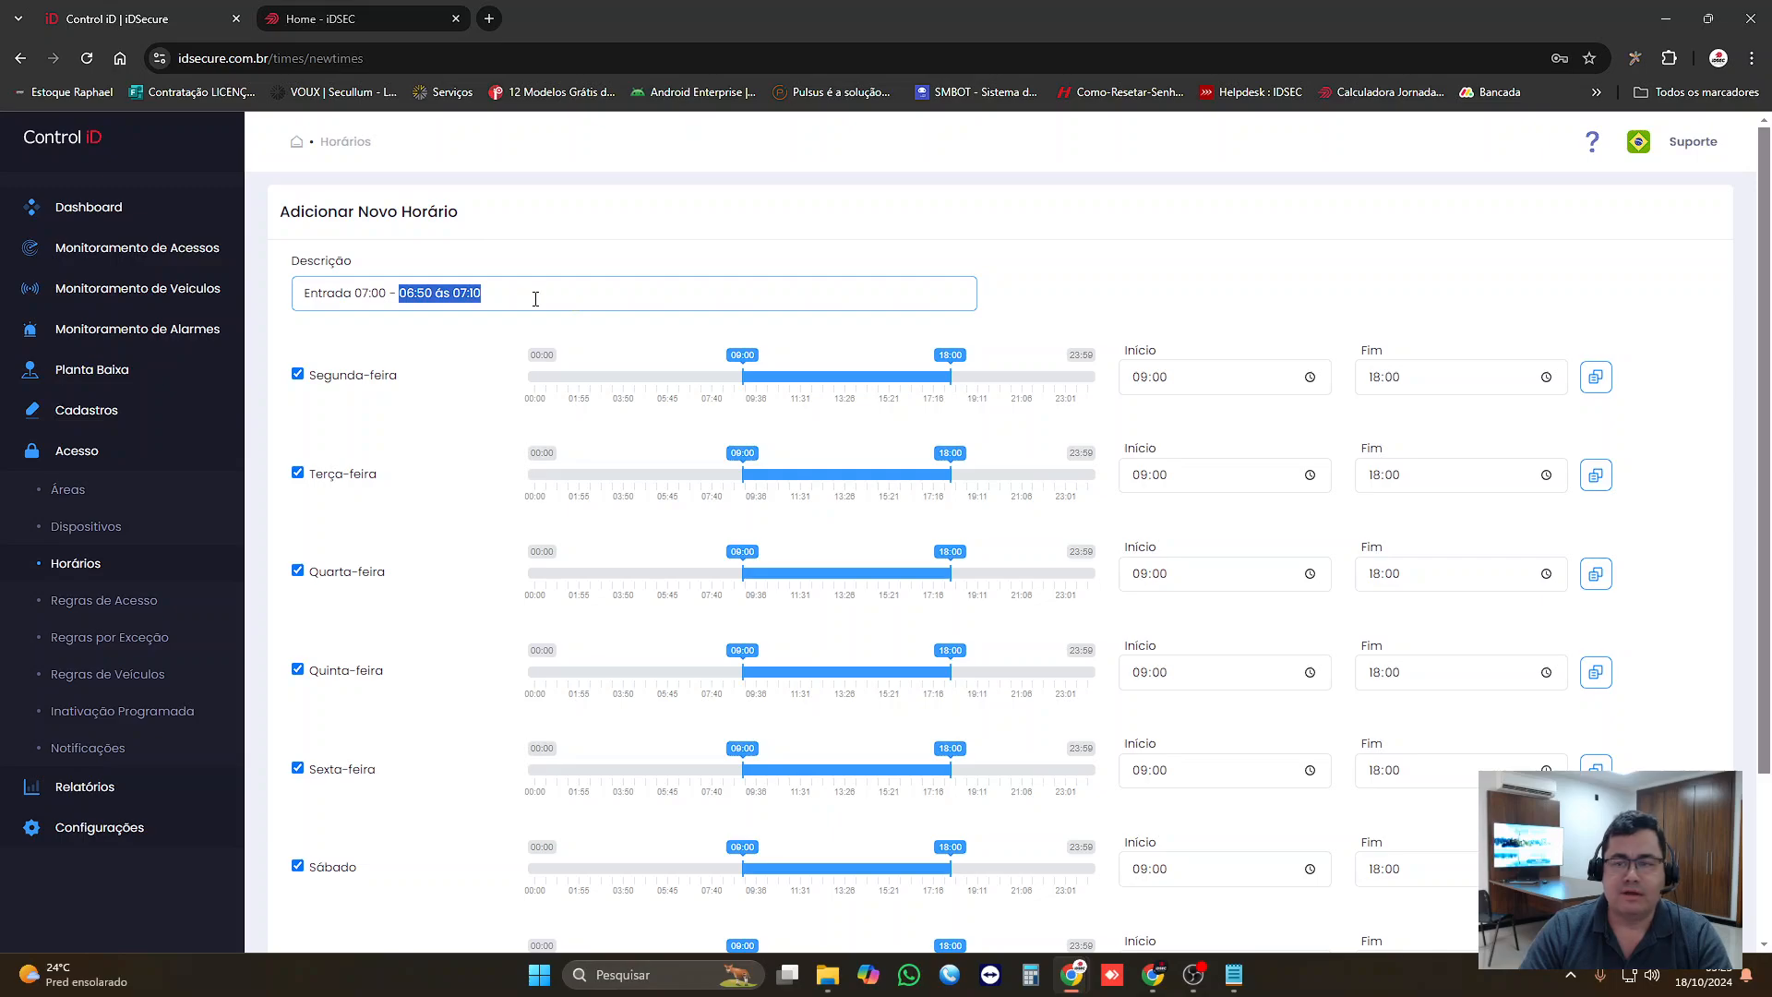
Step: Set Segunda-feira to start at 06:50 and end at 07:10, and replicate that range to the other weekdays
click(1187, 391)
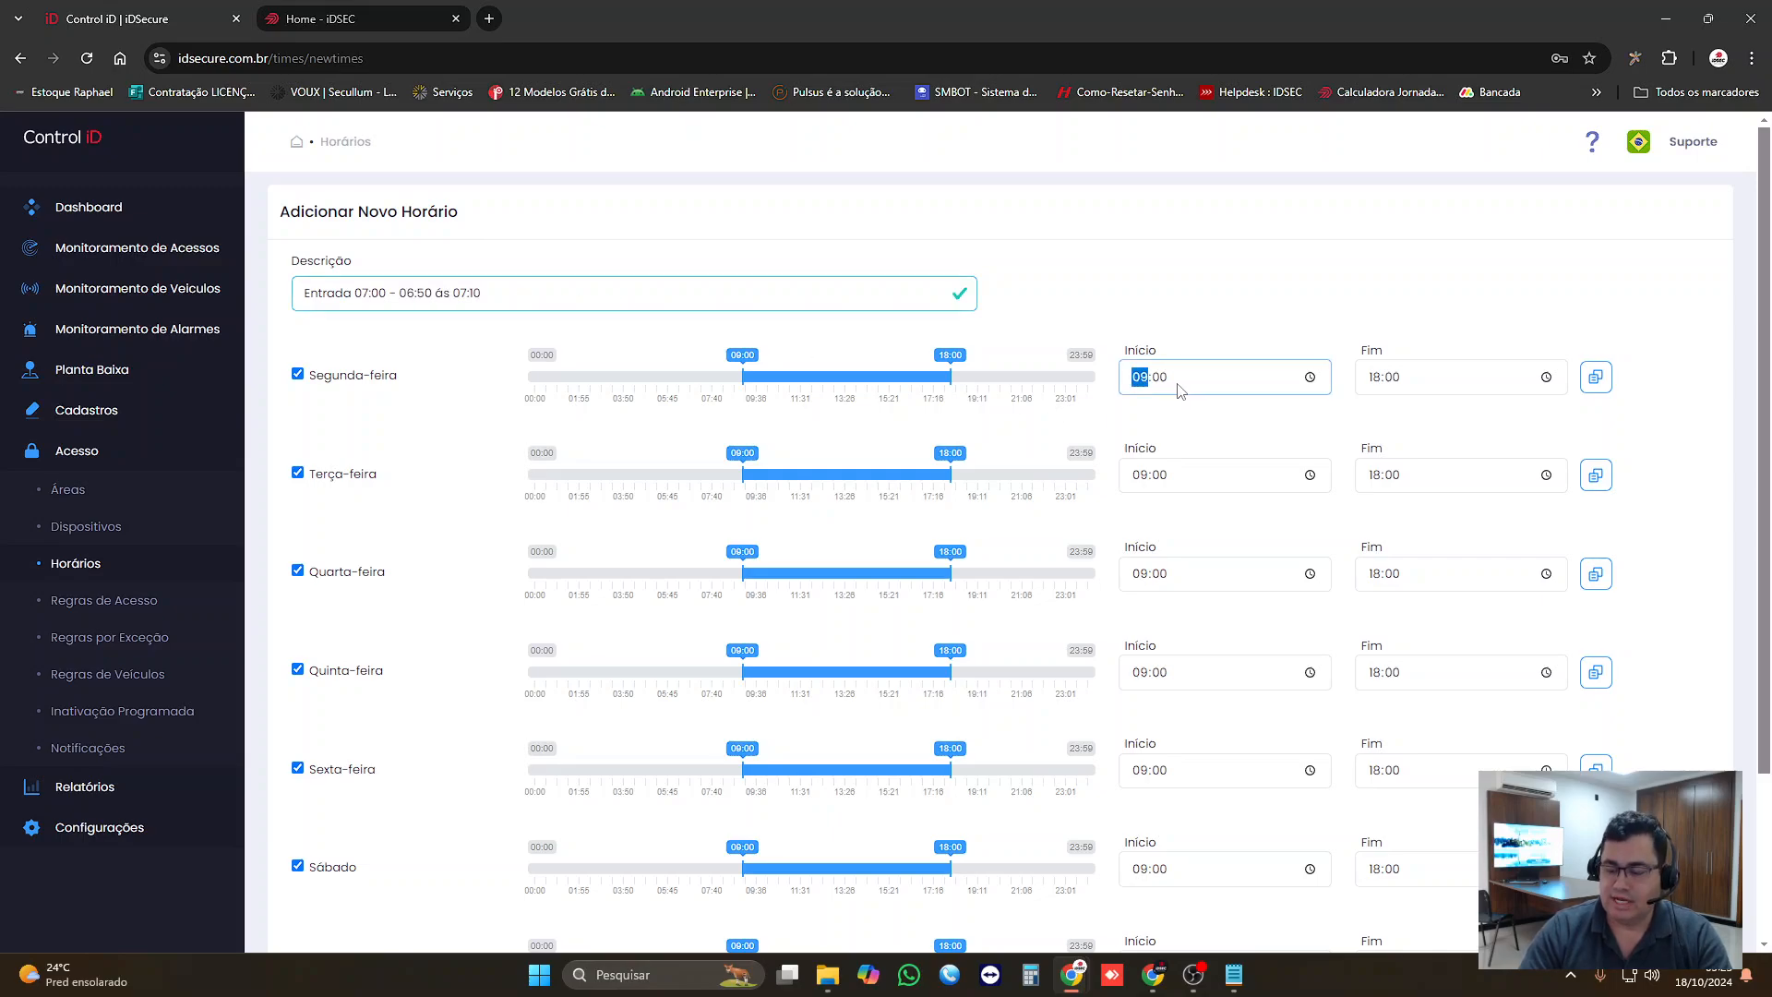
text(0650)
key(Tab)
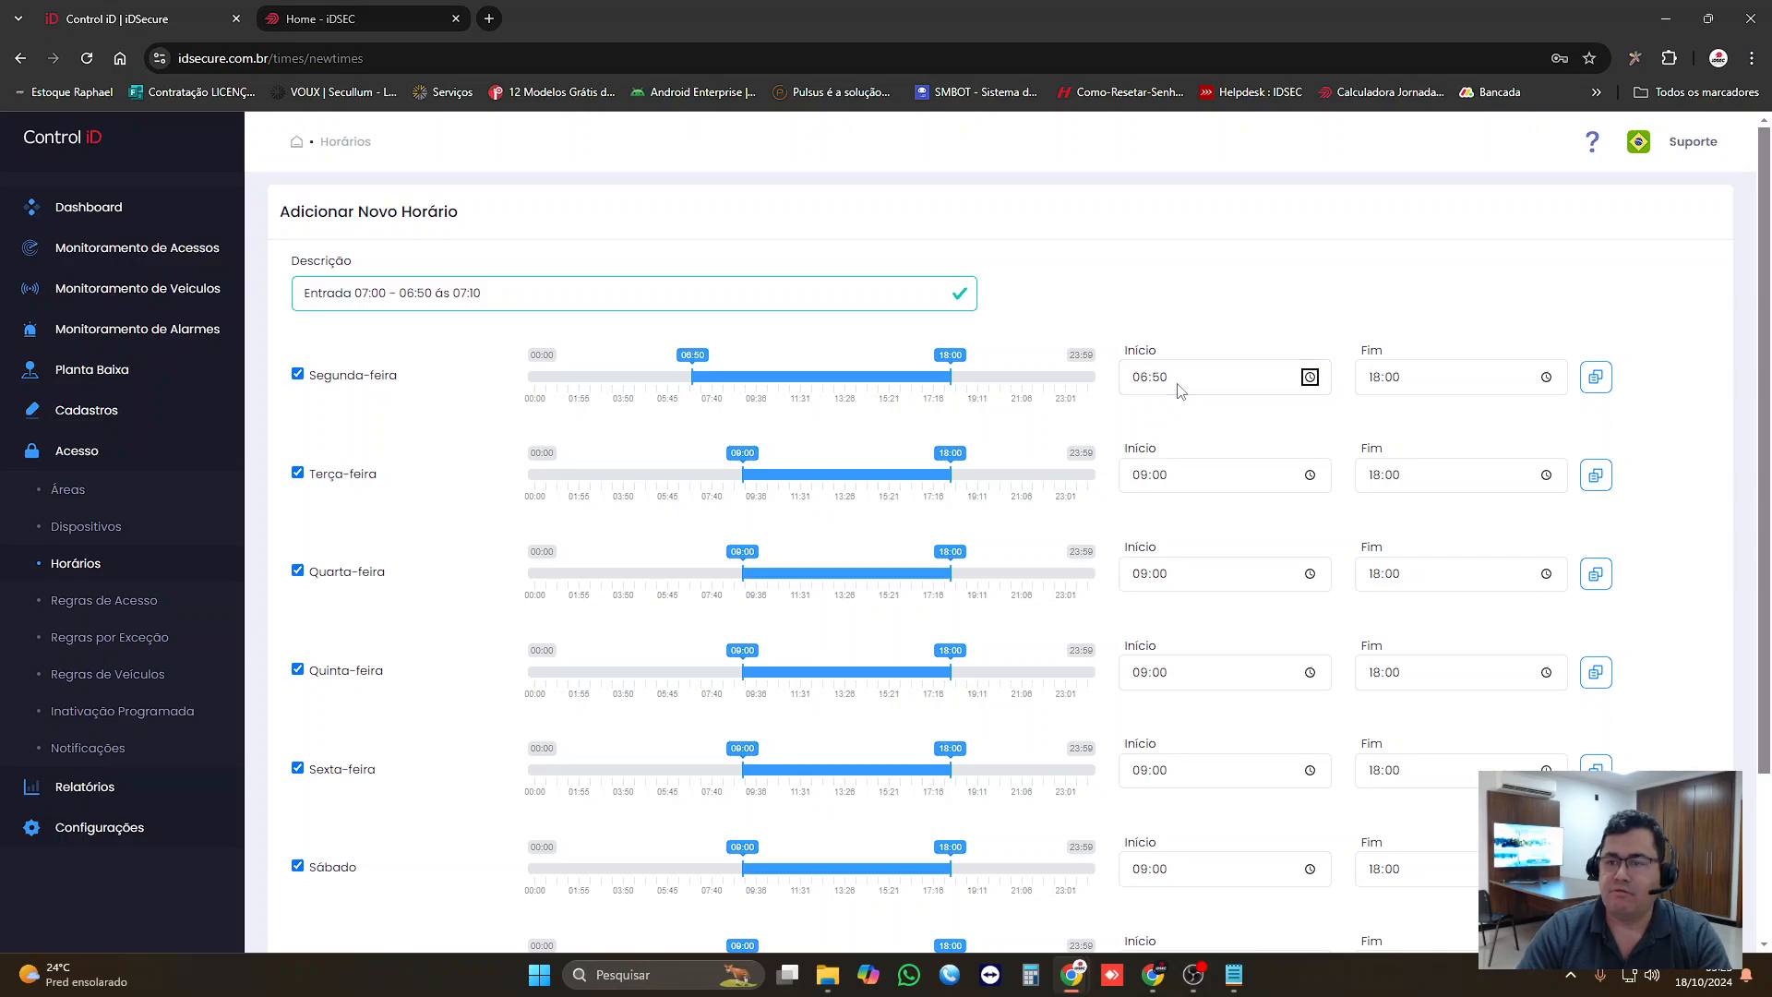
text(0710)
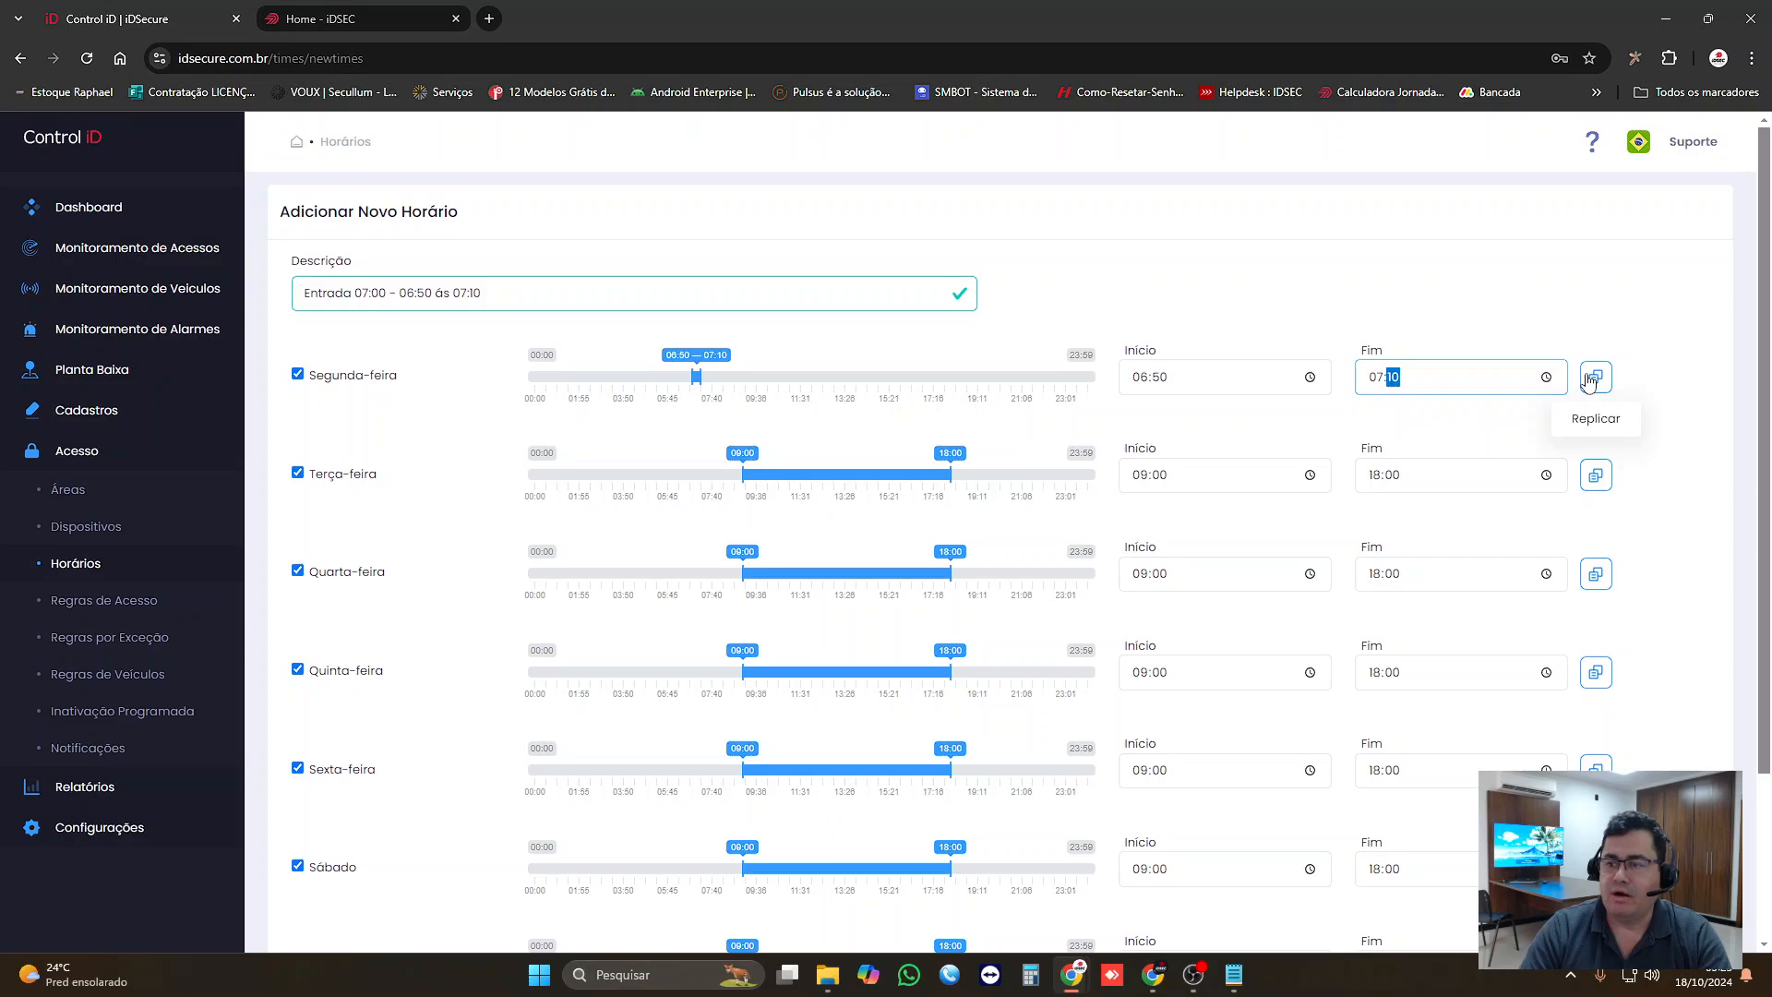
click(1594, 379)
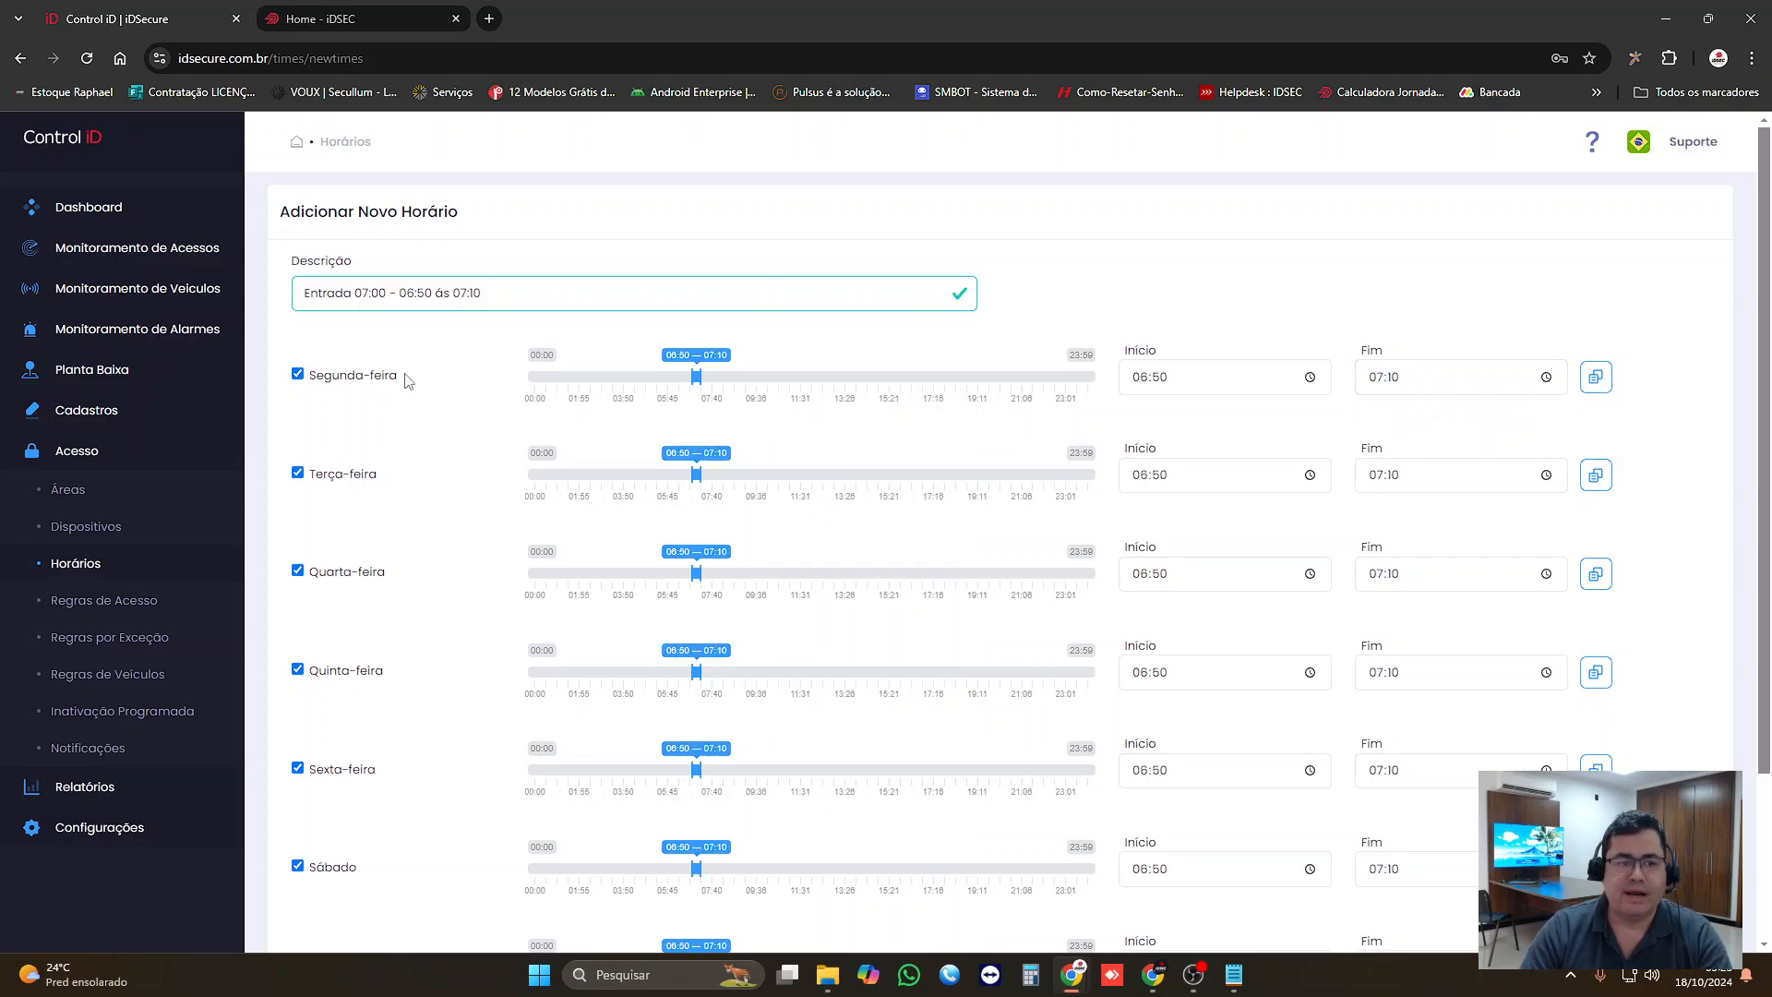
Step: Exclude Sábado and Domingo from the schedule, check the remaining days and save it
scroll(388, 565, down, 2)
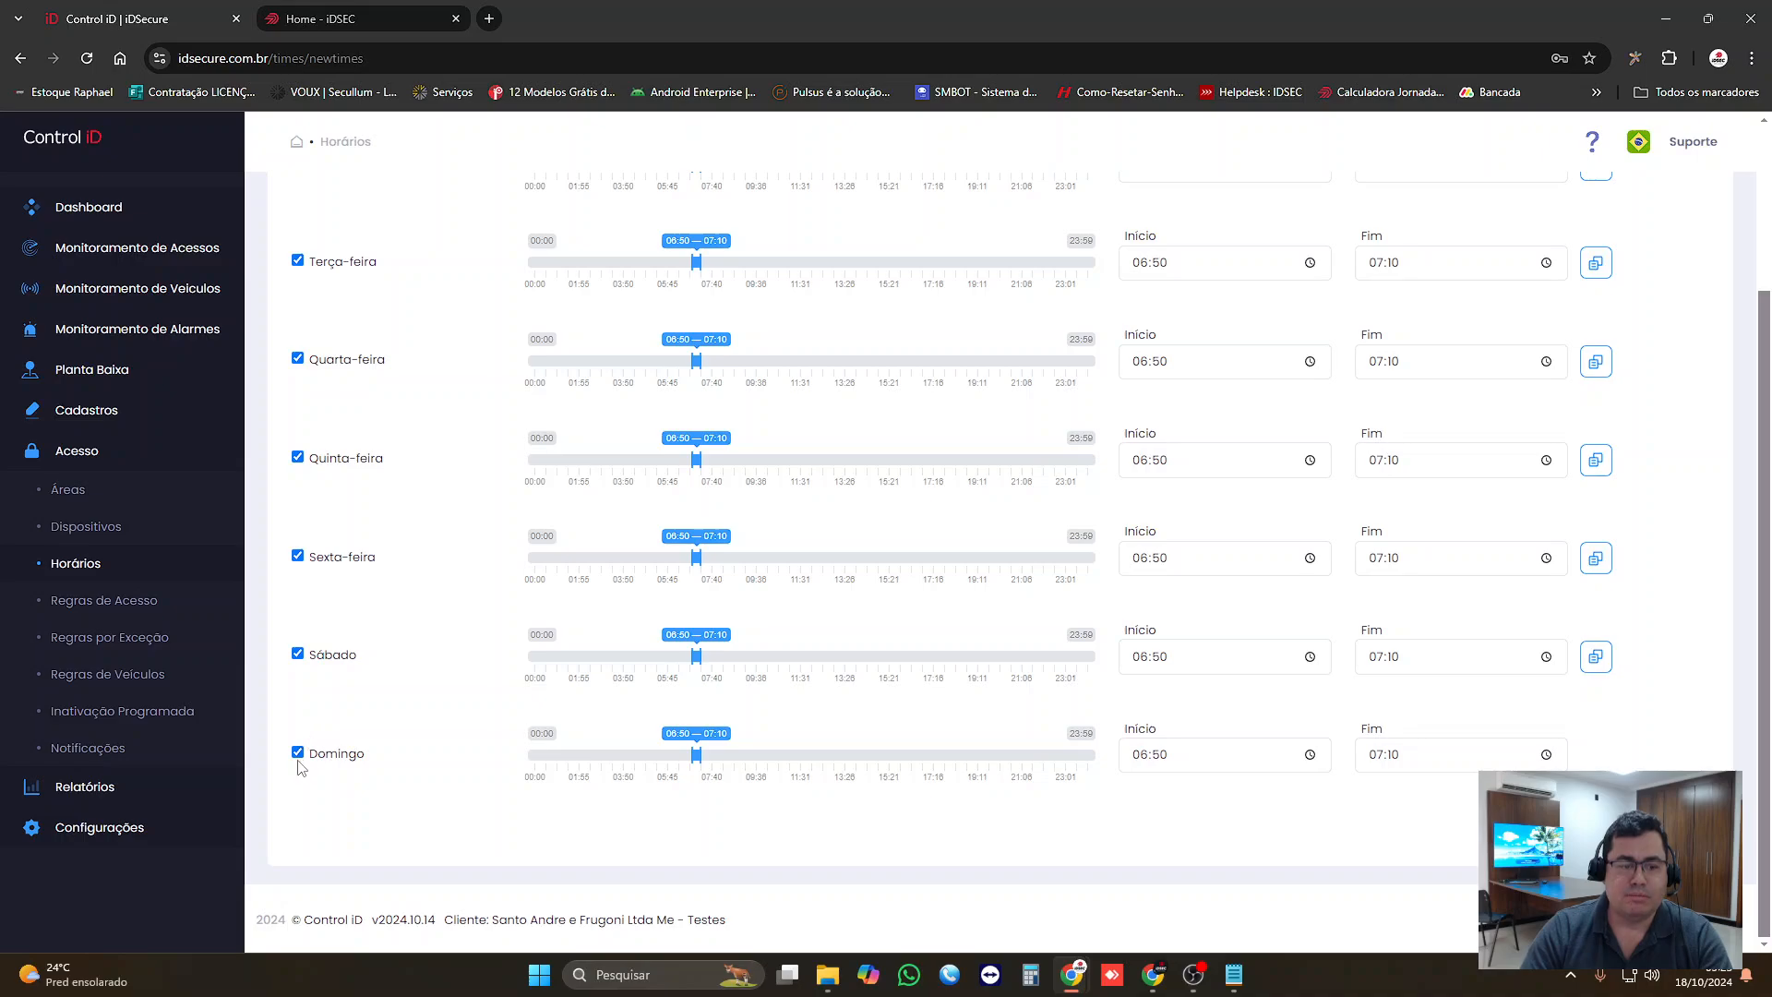
click(297, 752)
click(297, 655)
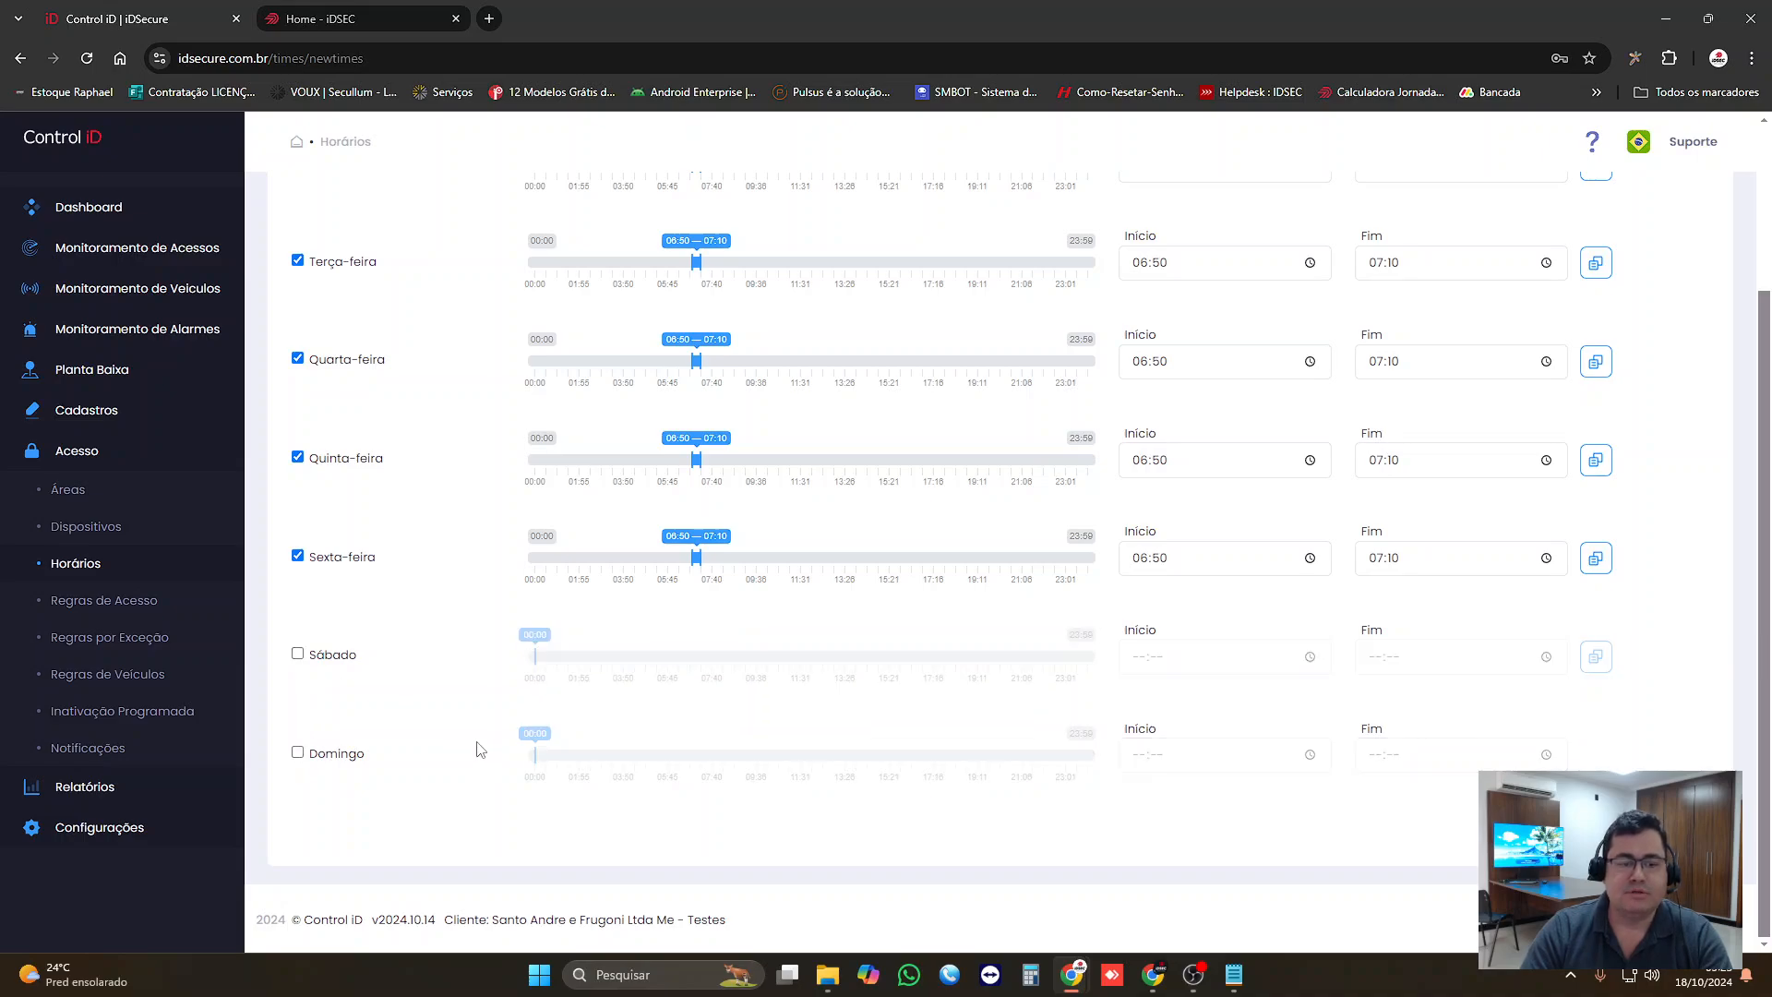
scroll(475, 746, up, 1)
scroll(277, 756, down, 1)
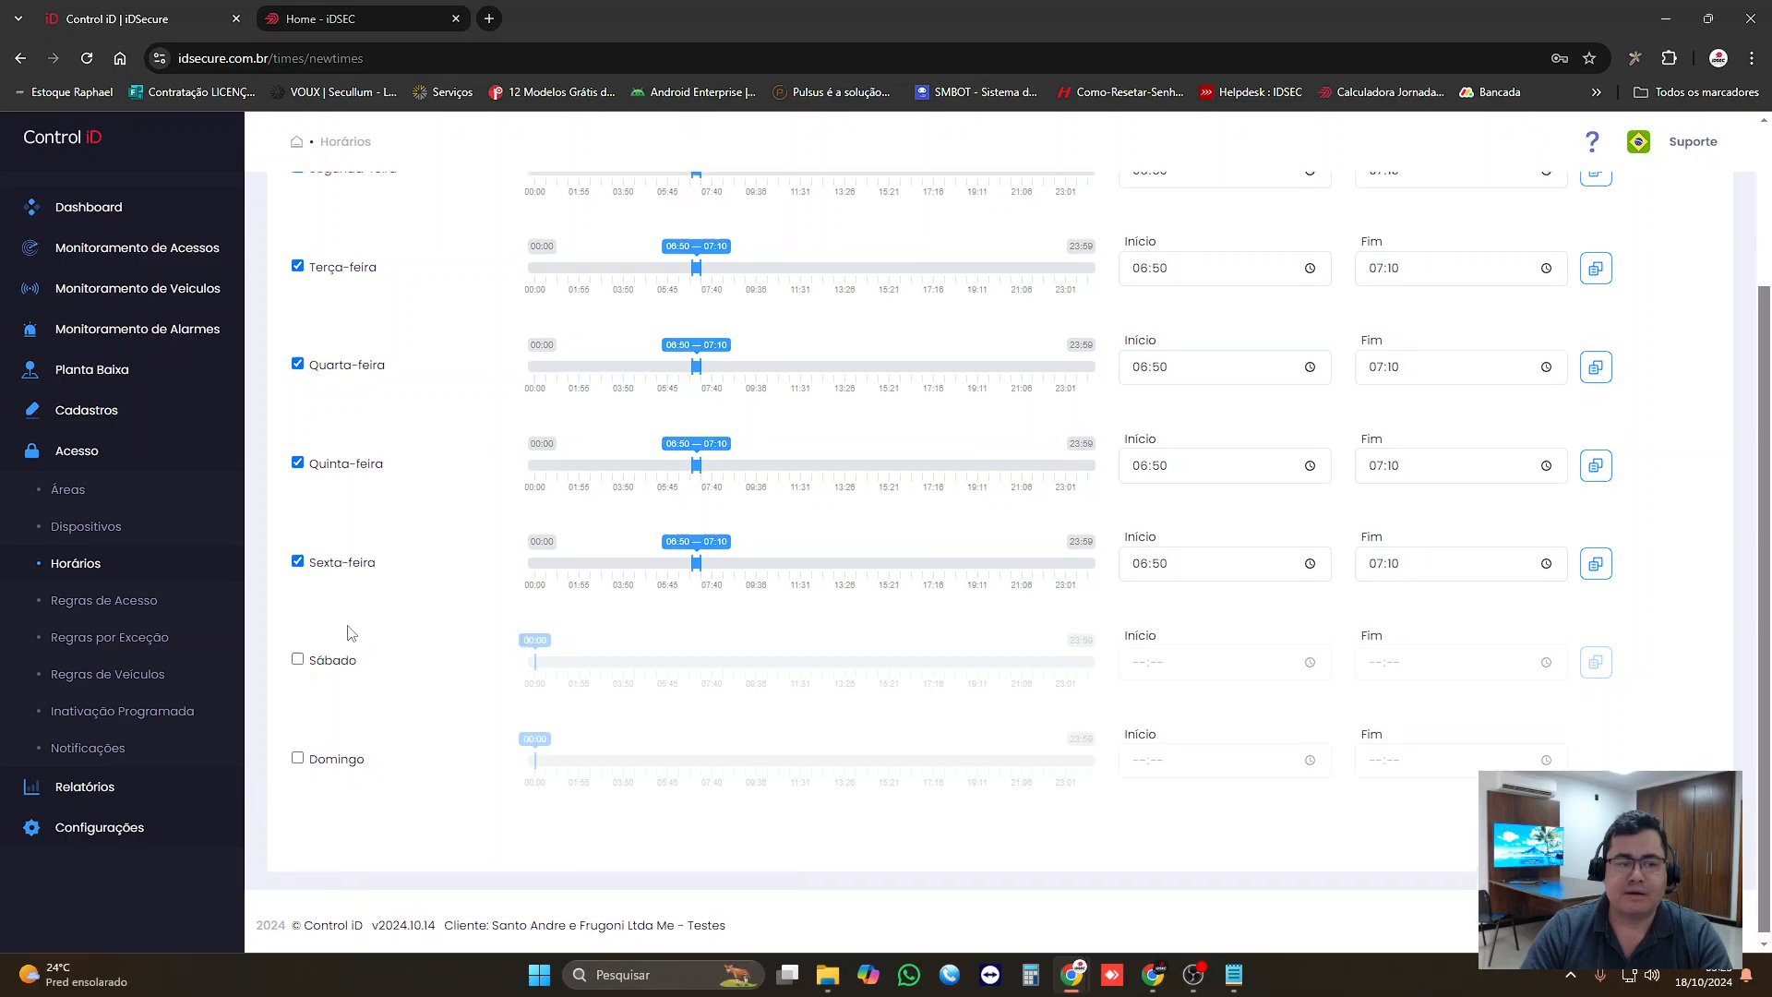
scroll(349, 620, up, 2)
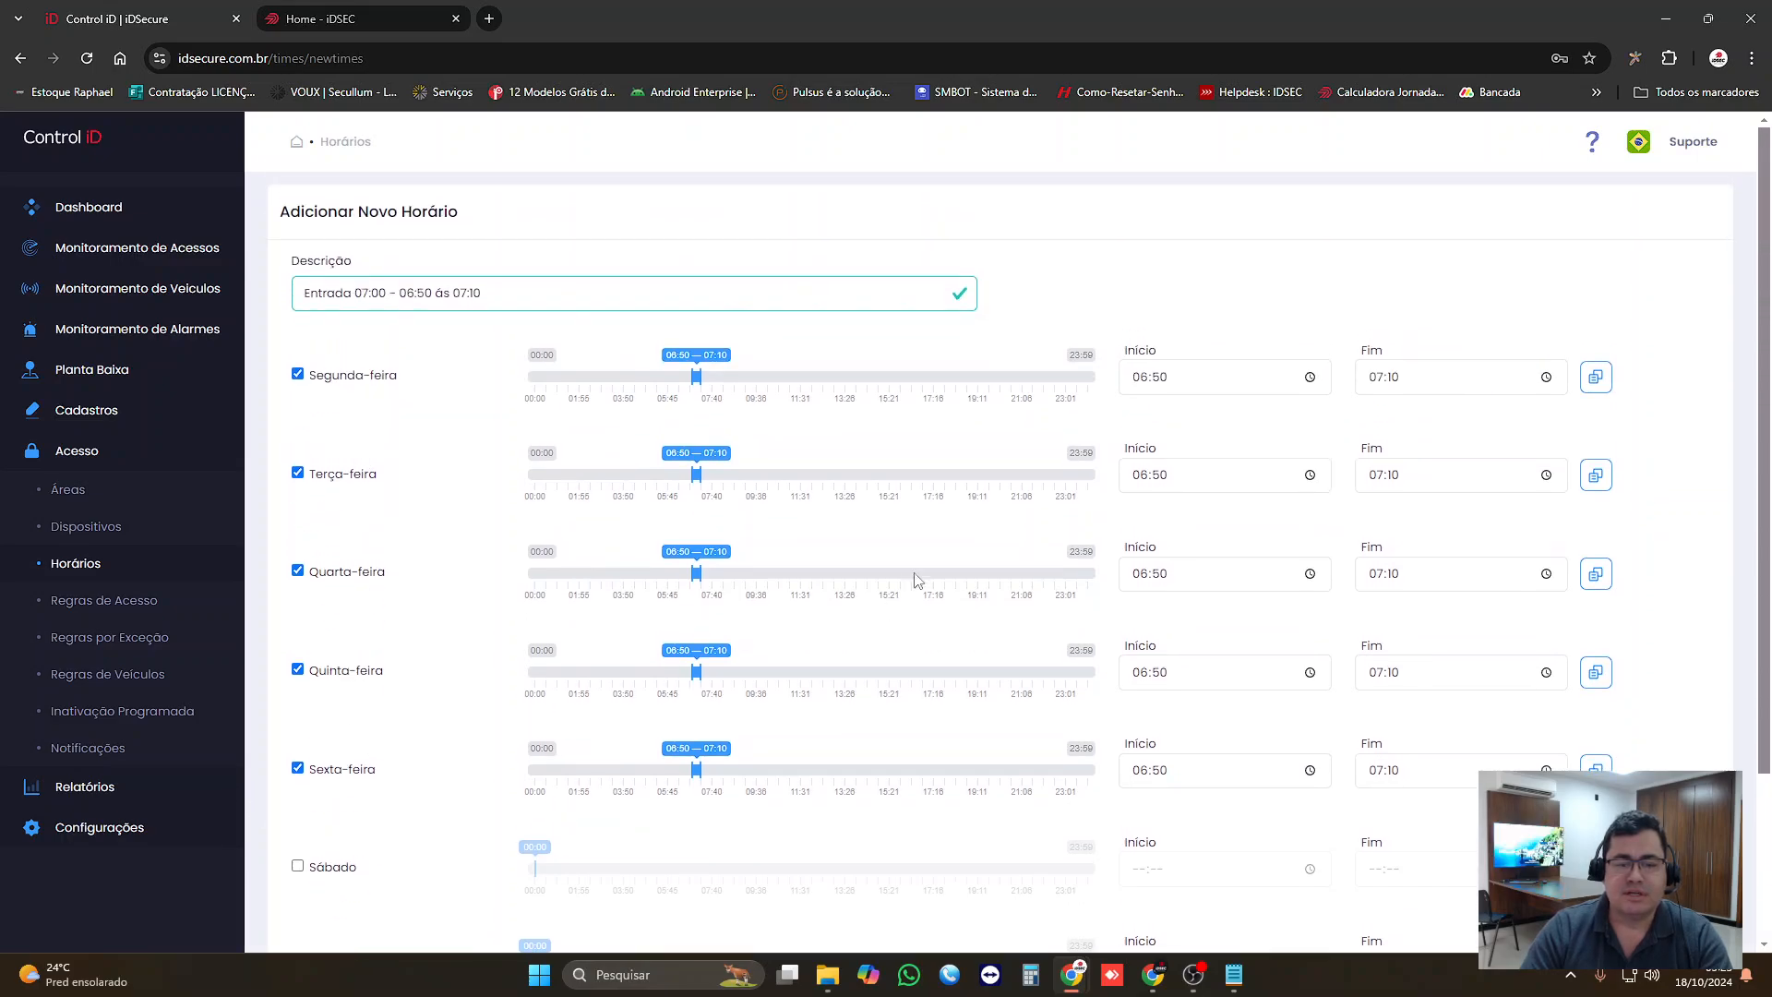
scroll(1400, 613, down, 3)
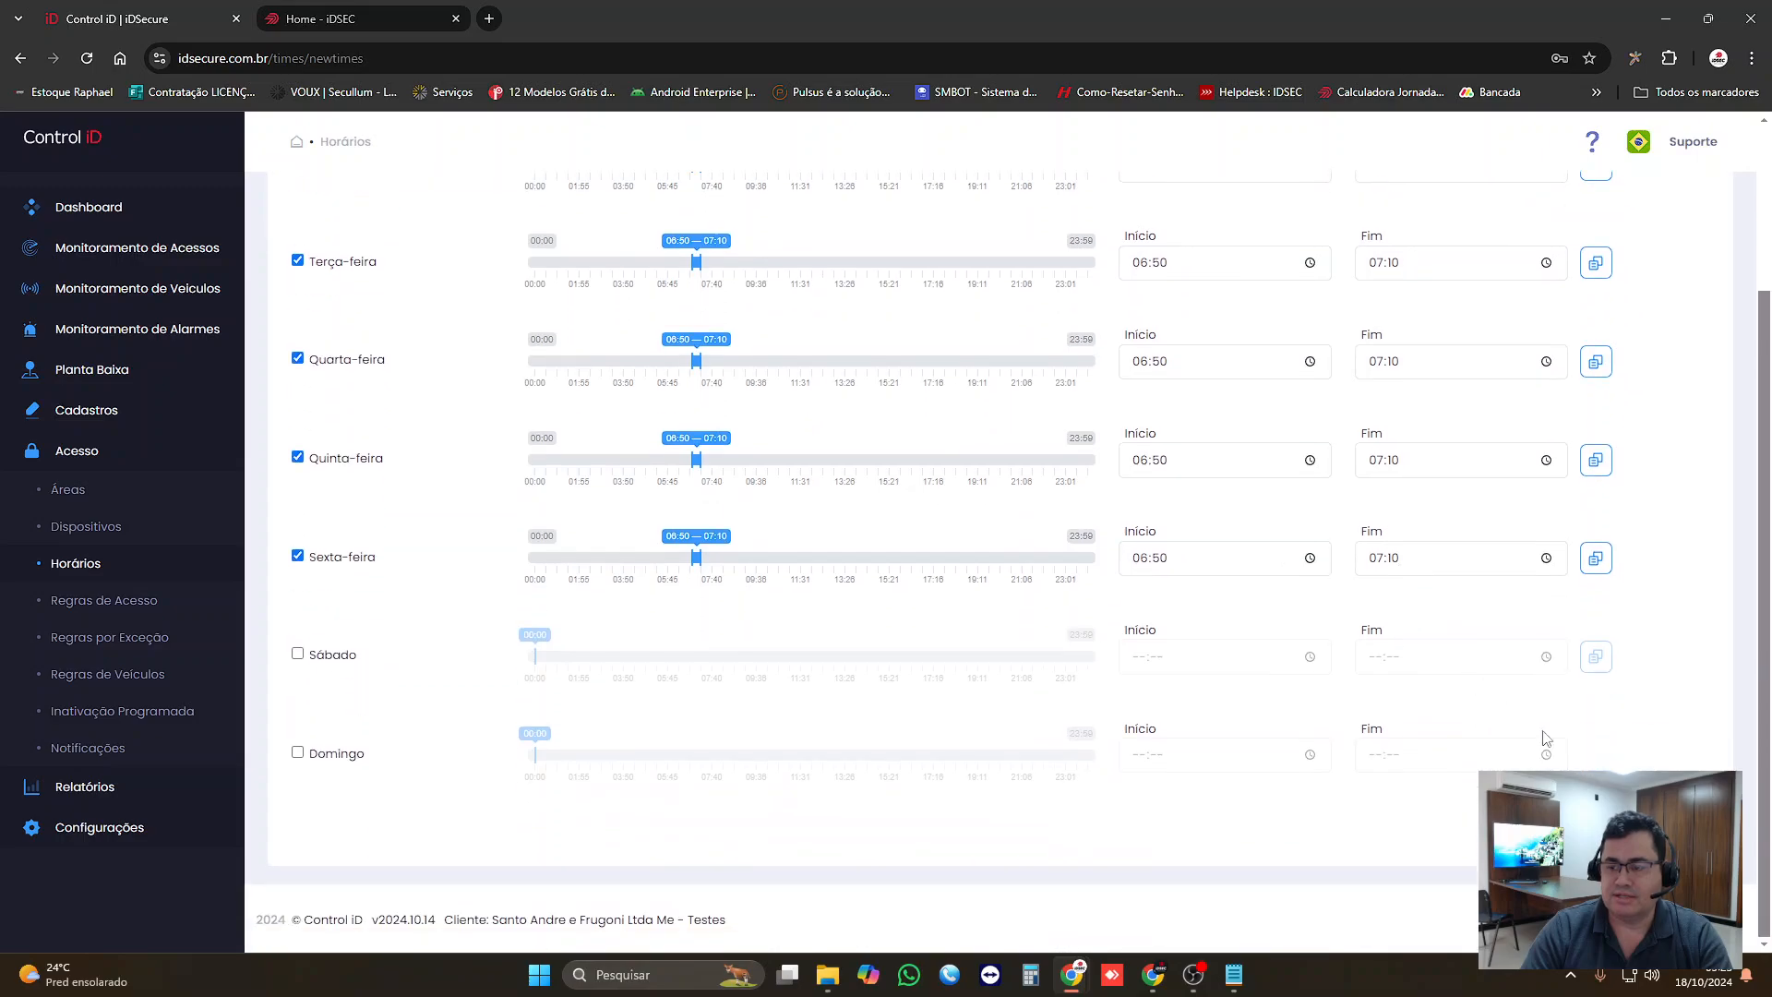
click(1677, 824)
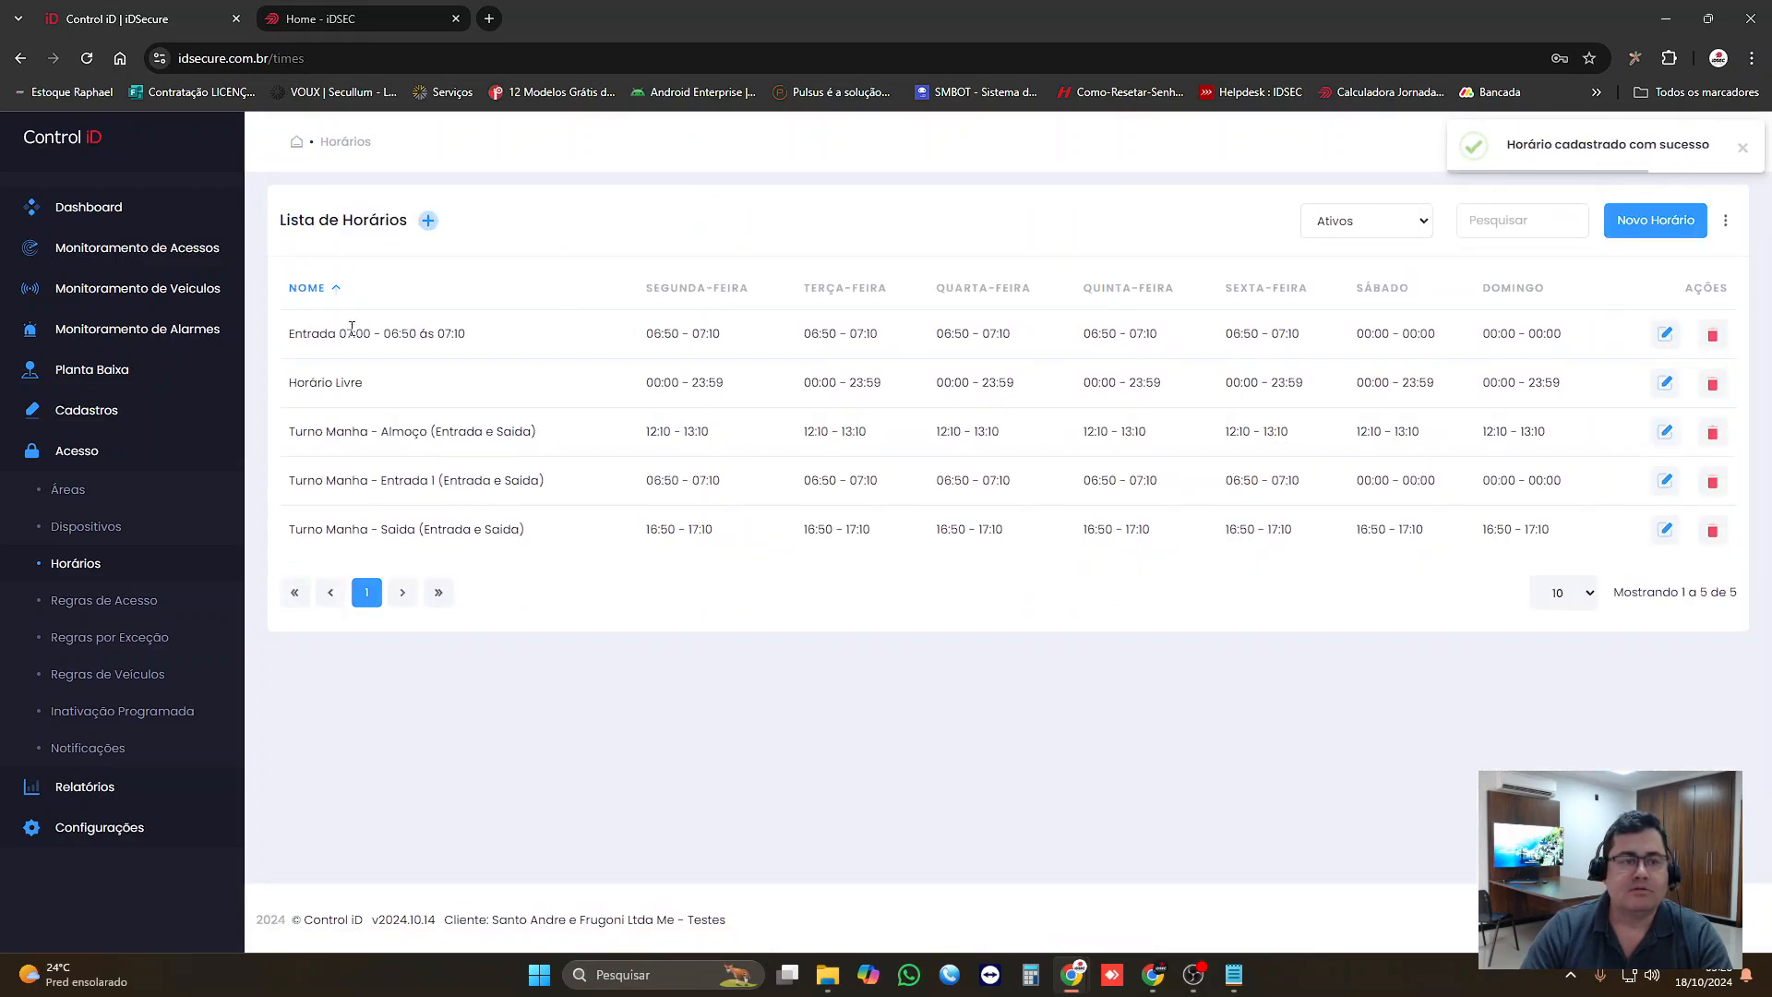
Step: Start a new schedule and enter "Saida 12:00 - 12:00 as" as its description
click(1668, 228)
click(335, 291)
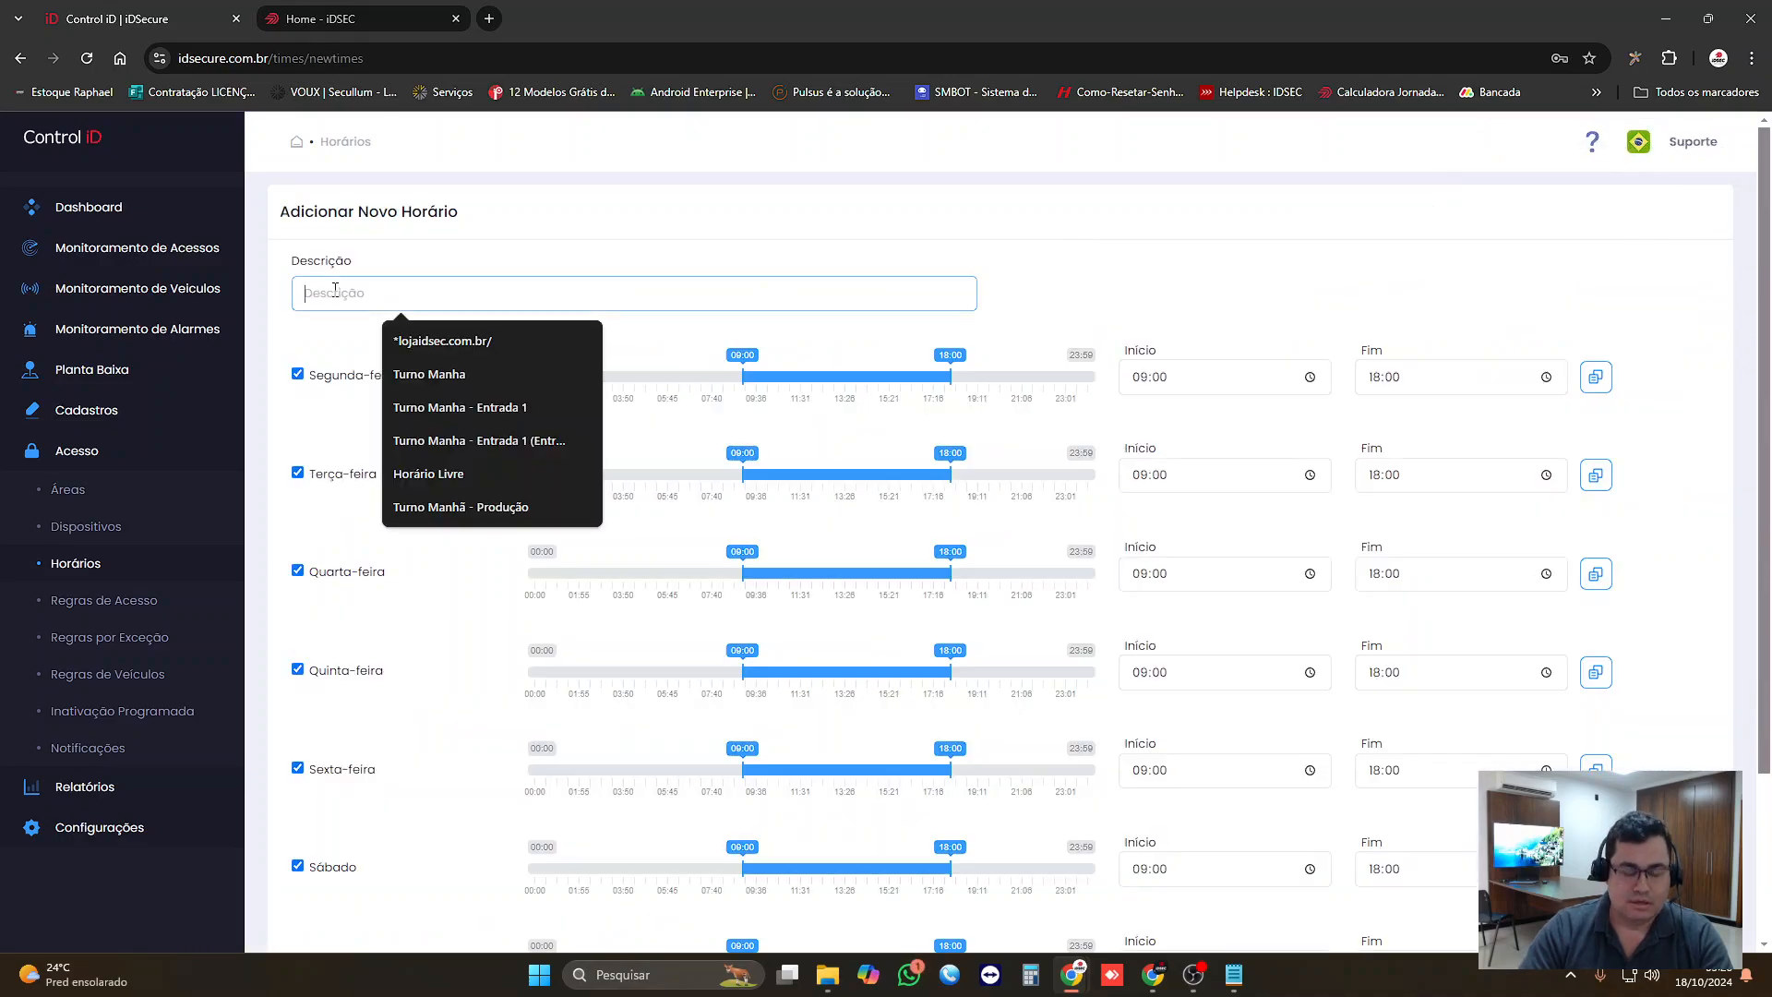
text(Saida)
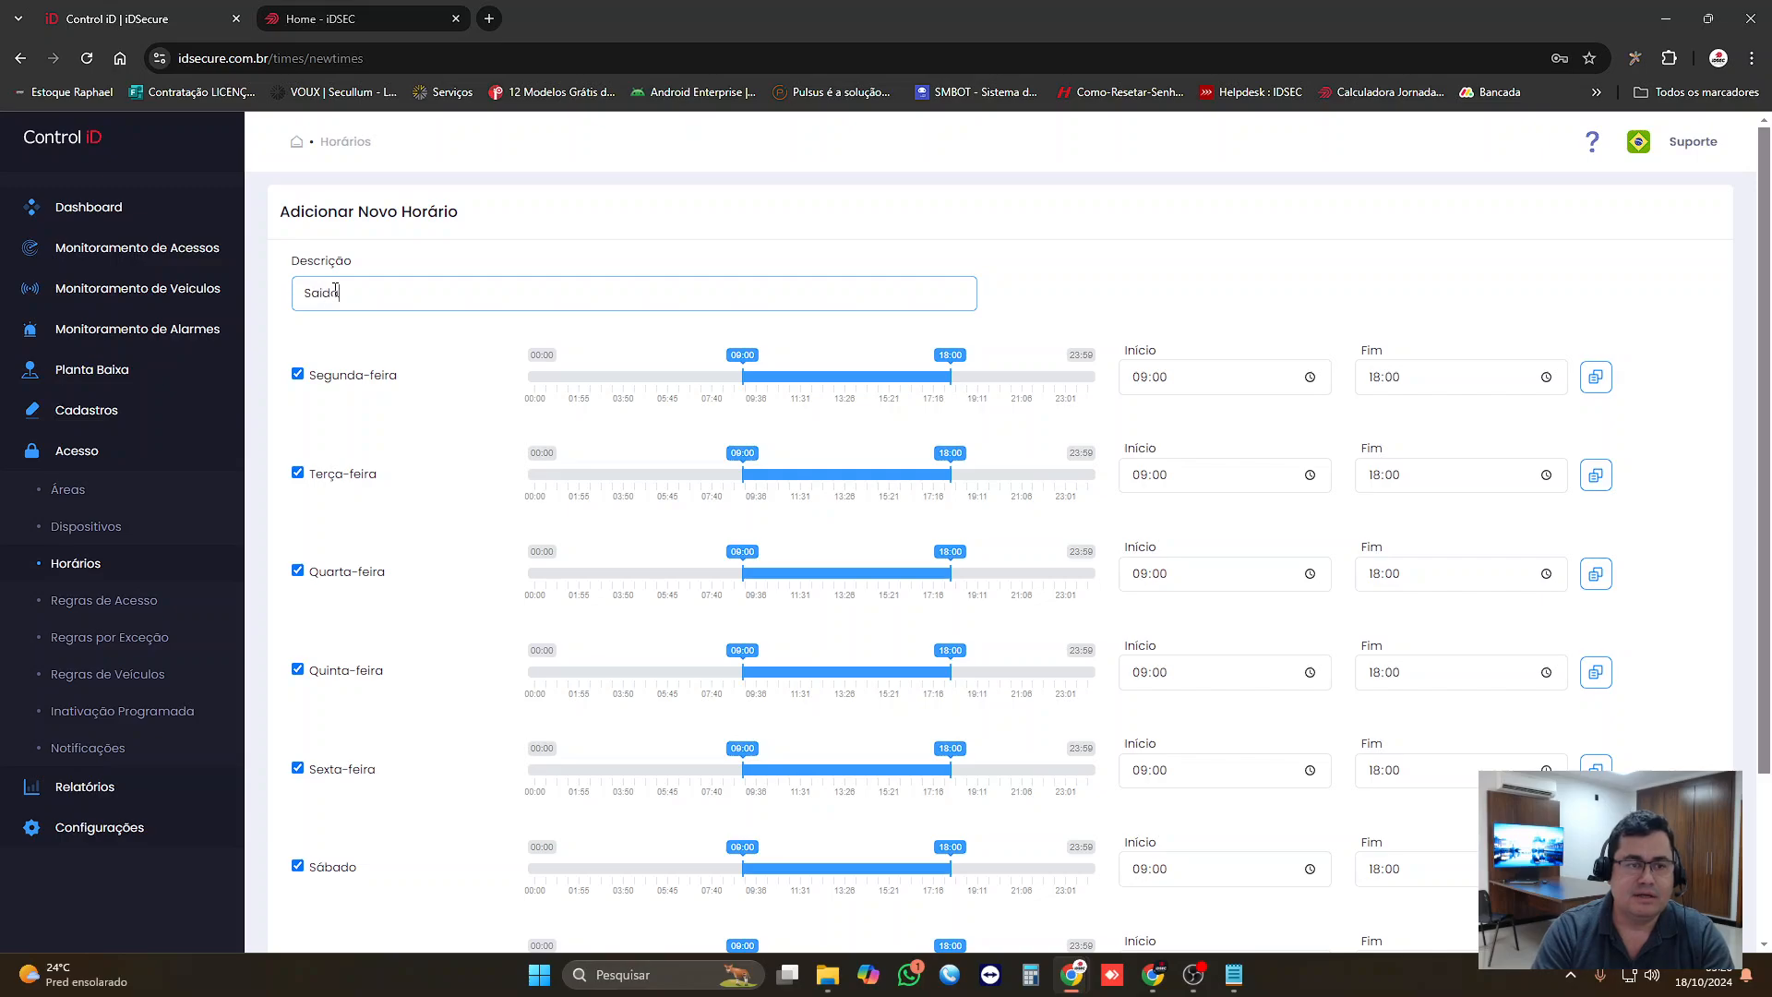
key(BackSpace)
key(BackSpace)
key(BackSpace)
key(BackSpace)
key(BackSpace)
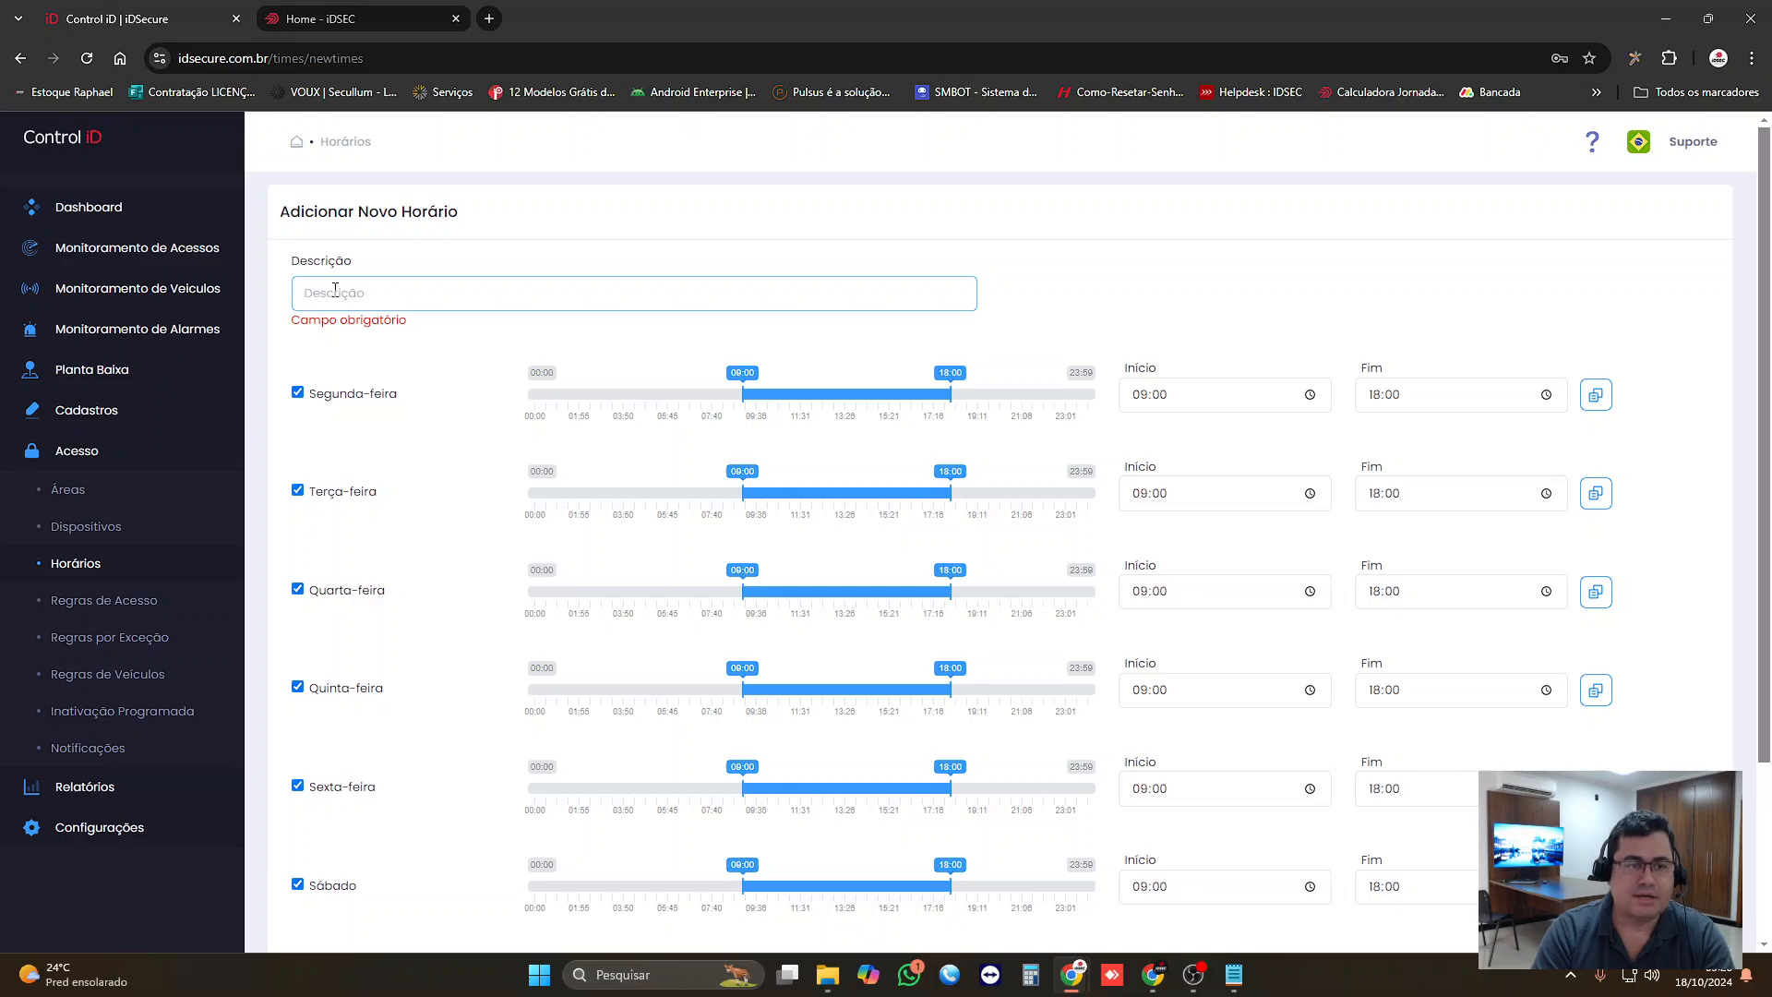
text(Saida 12:)
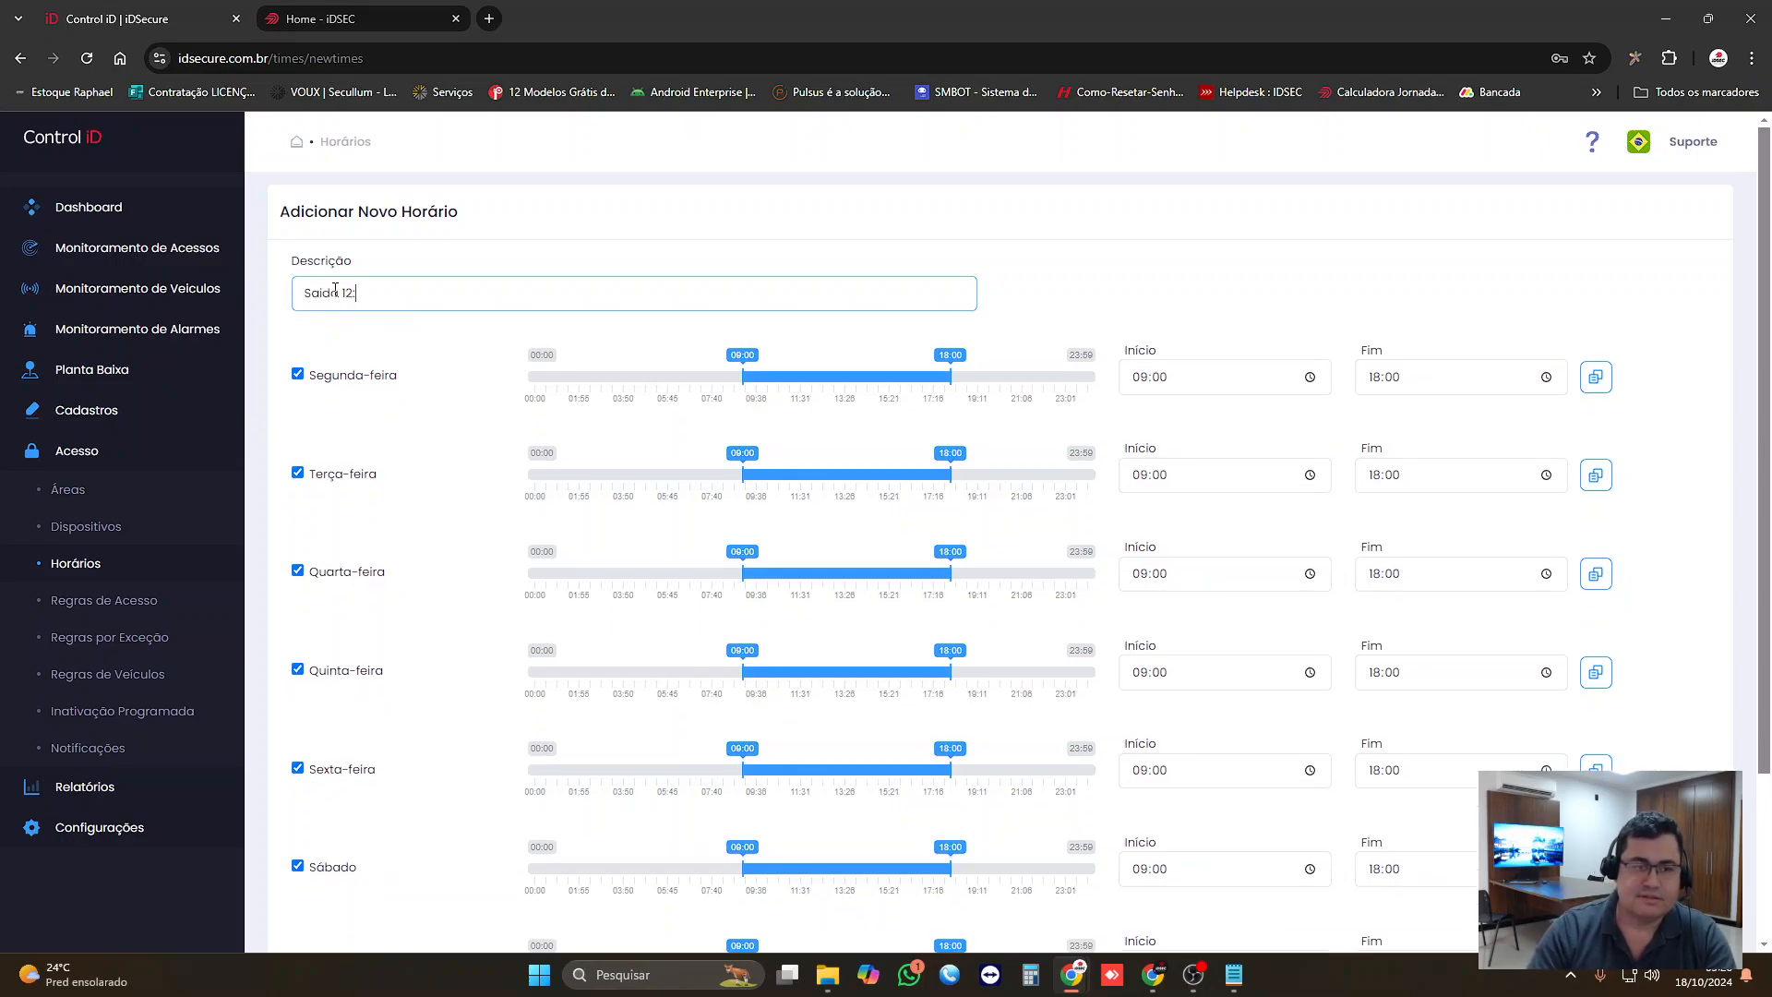
text(00 - )
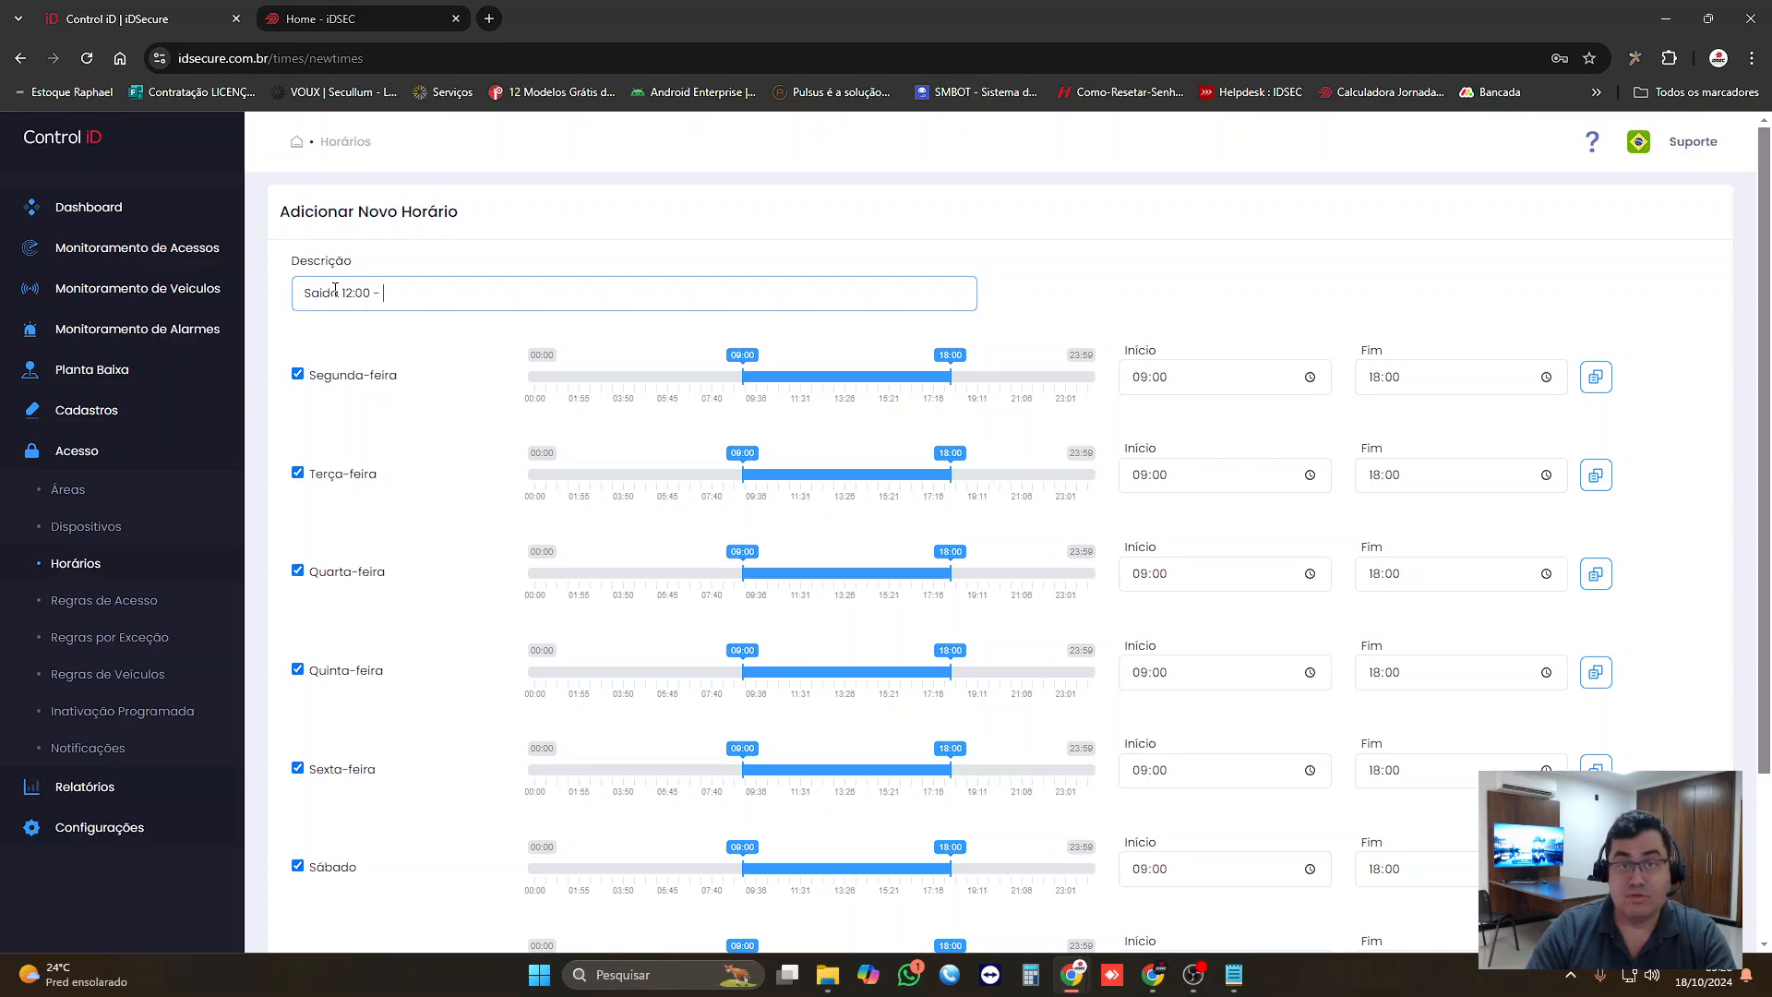
text(1)
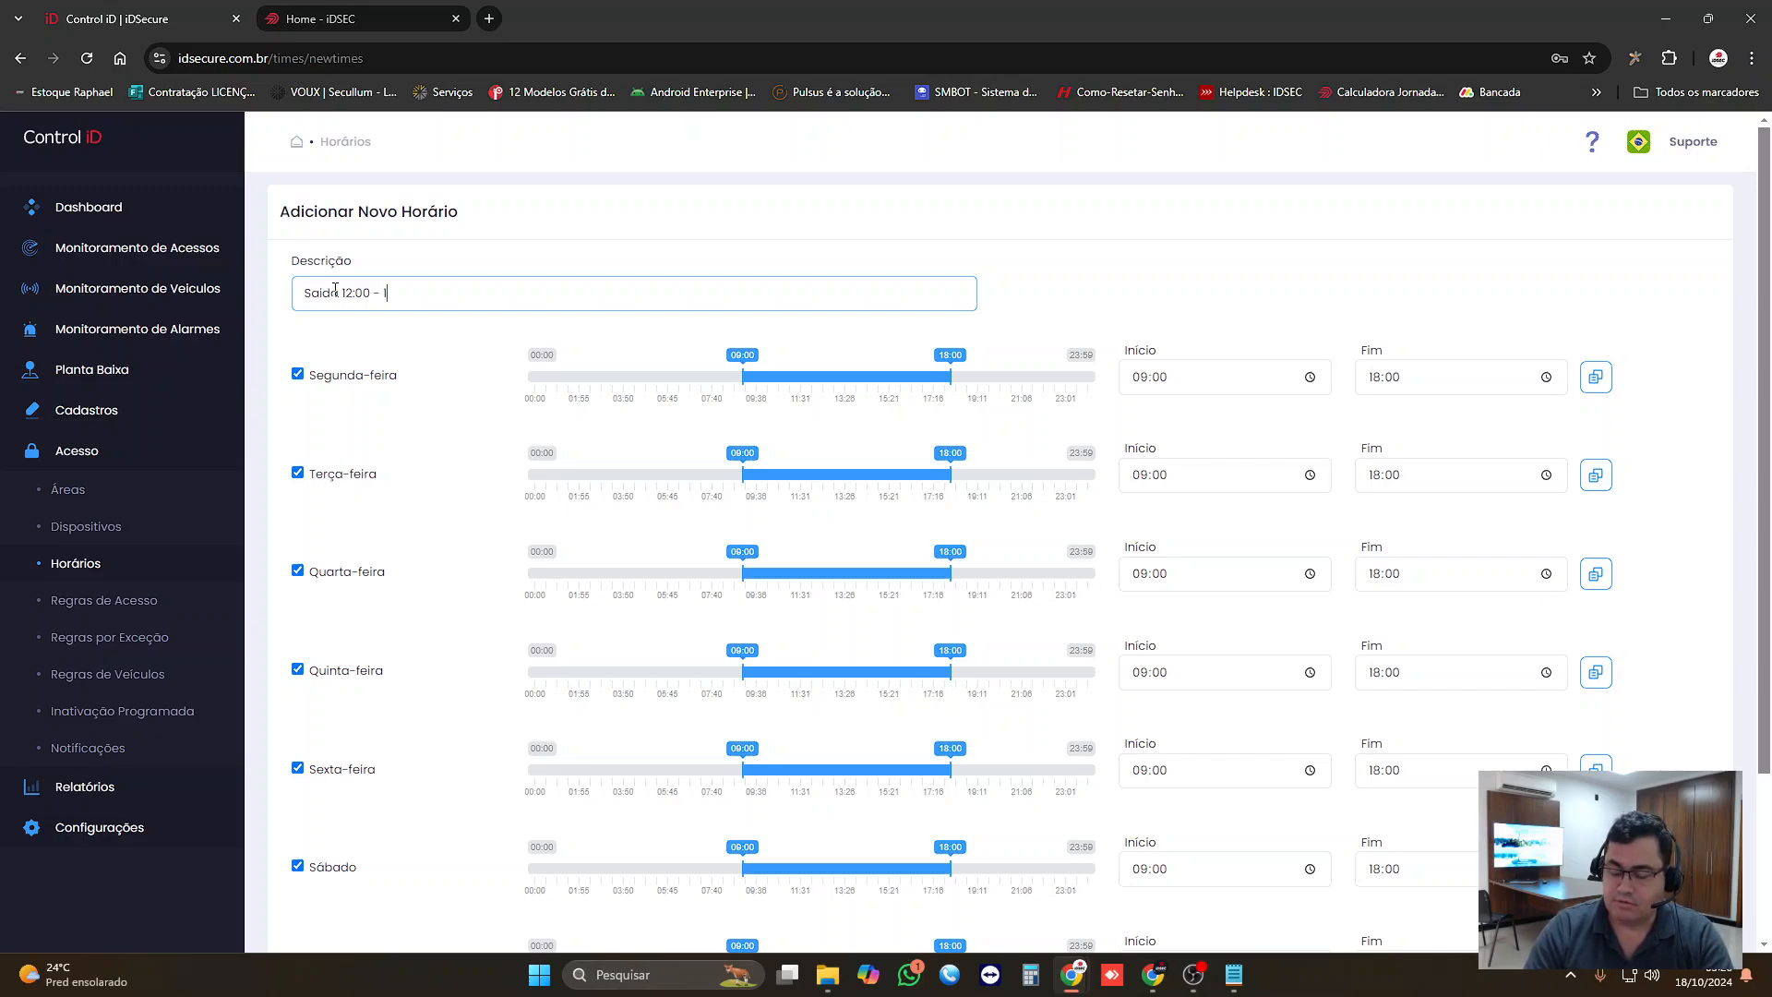
text(2:00)
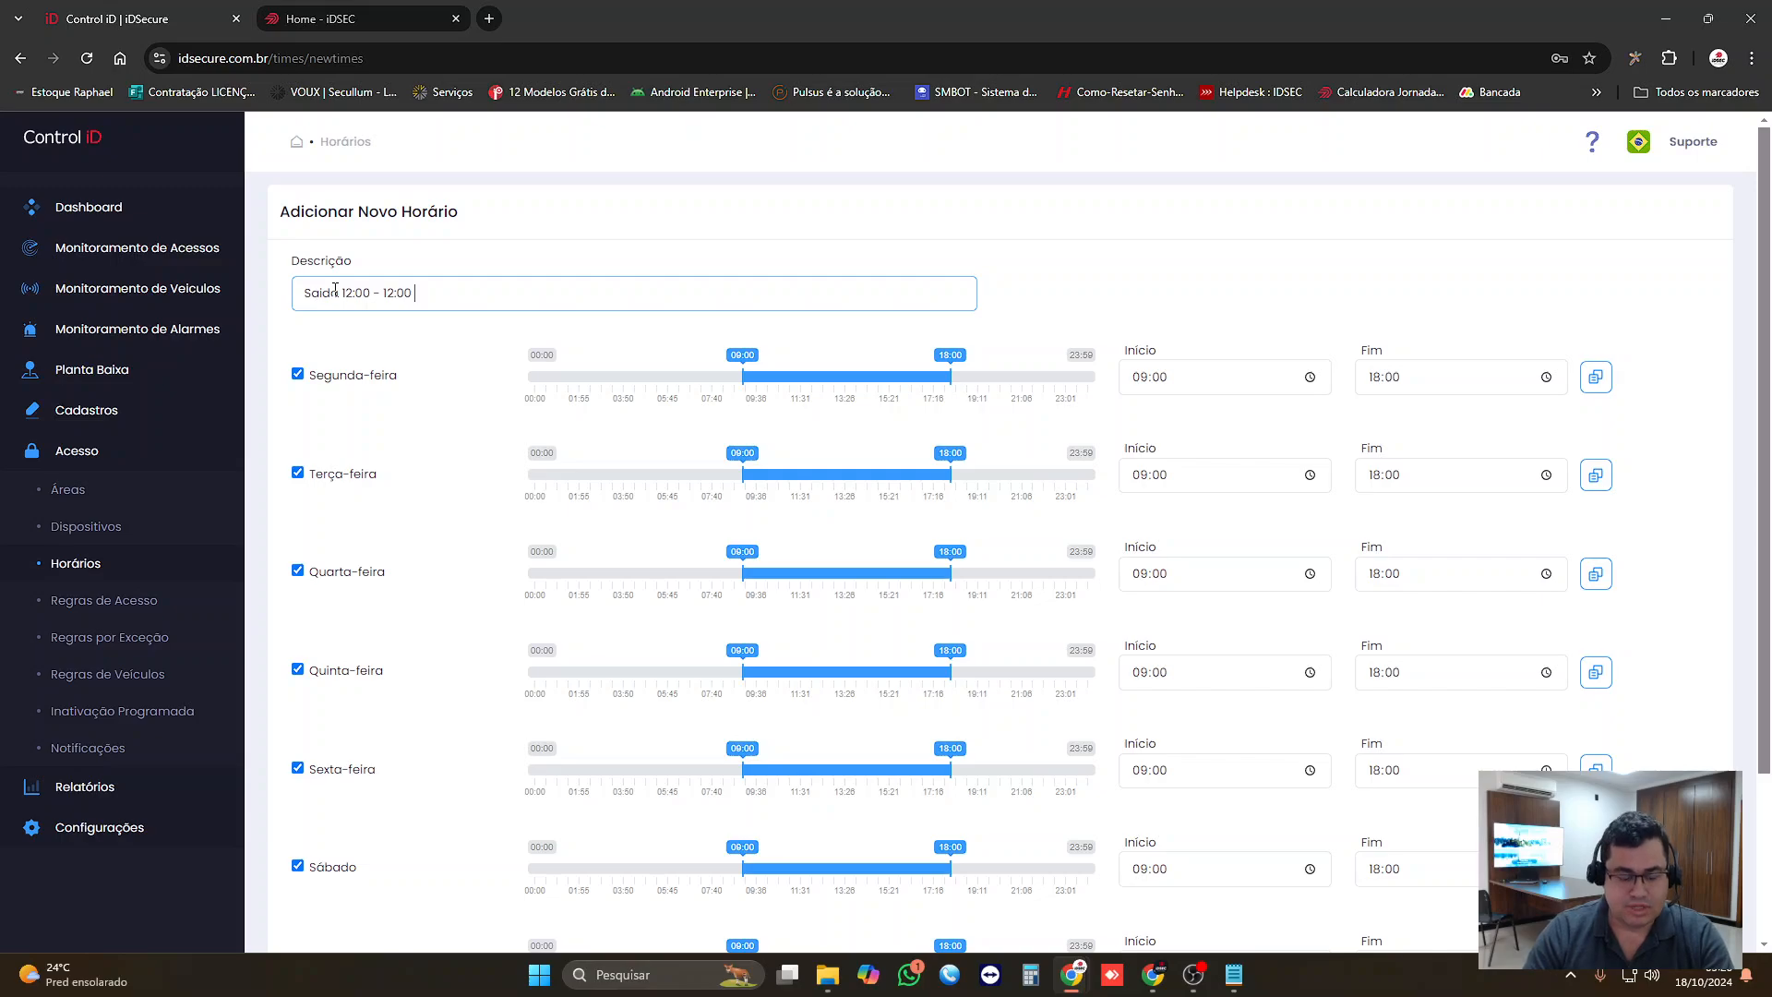
text(as)
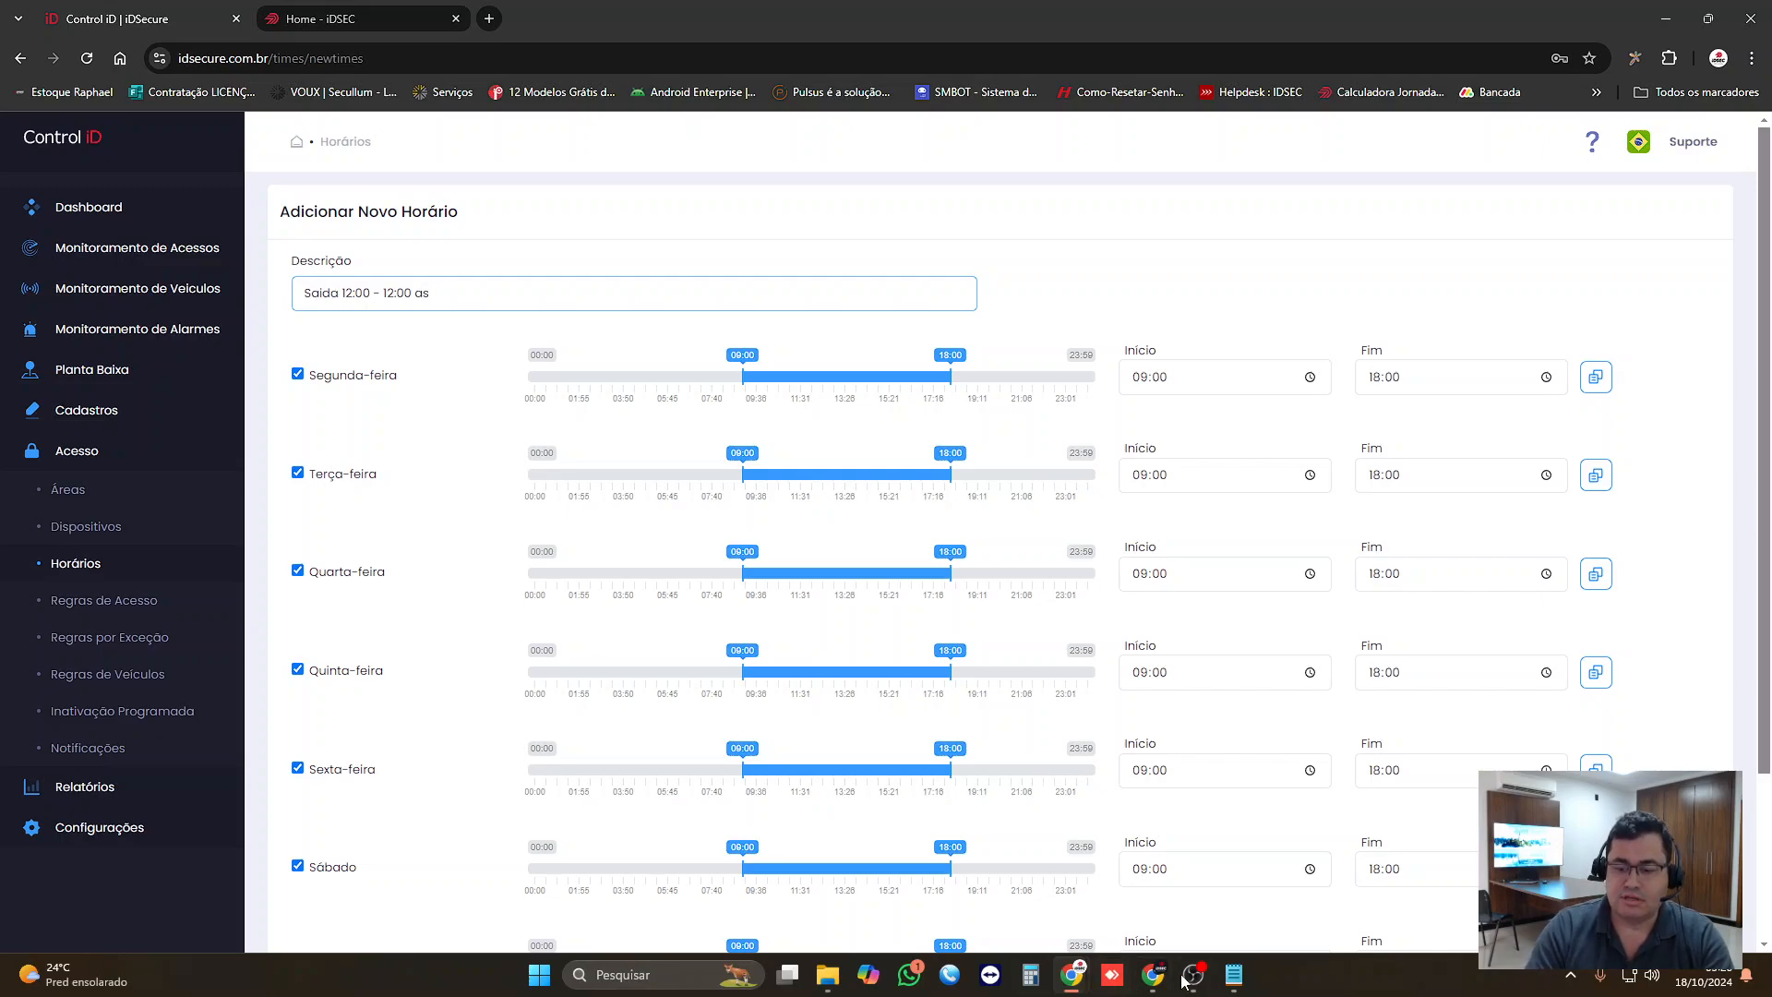
Step: Switch to Notepad and leave "12:00 as 13:00" on its own line, moving the 16:00 part to a separate line
click(1220, 976)
click(928, 388)
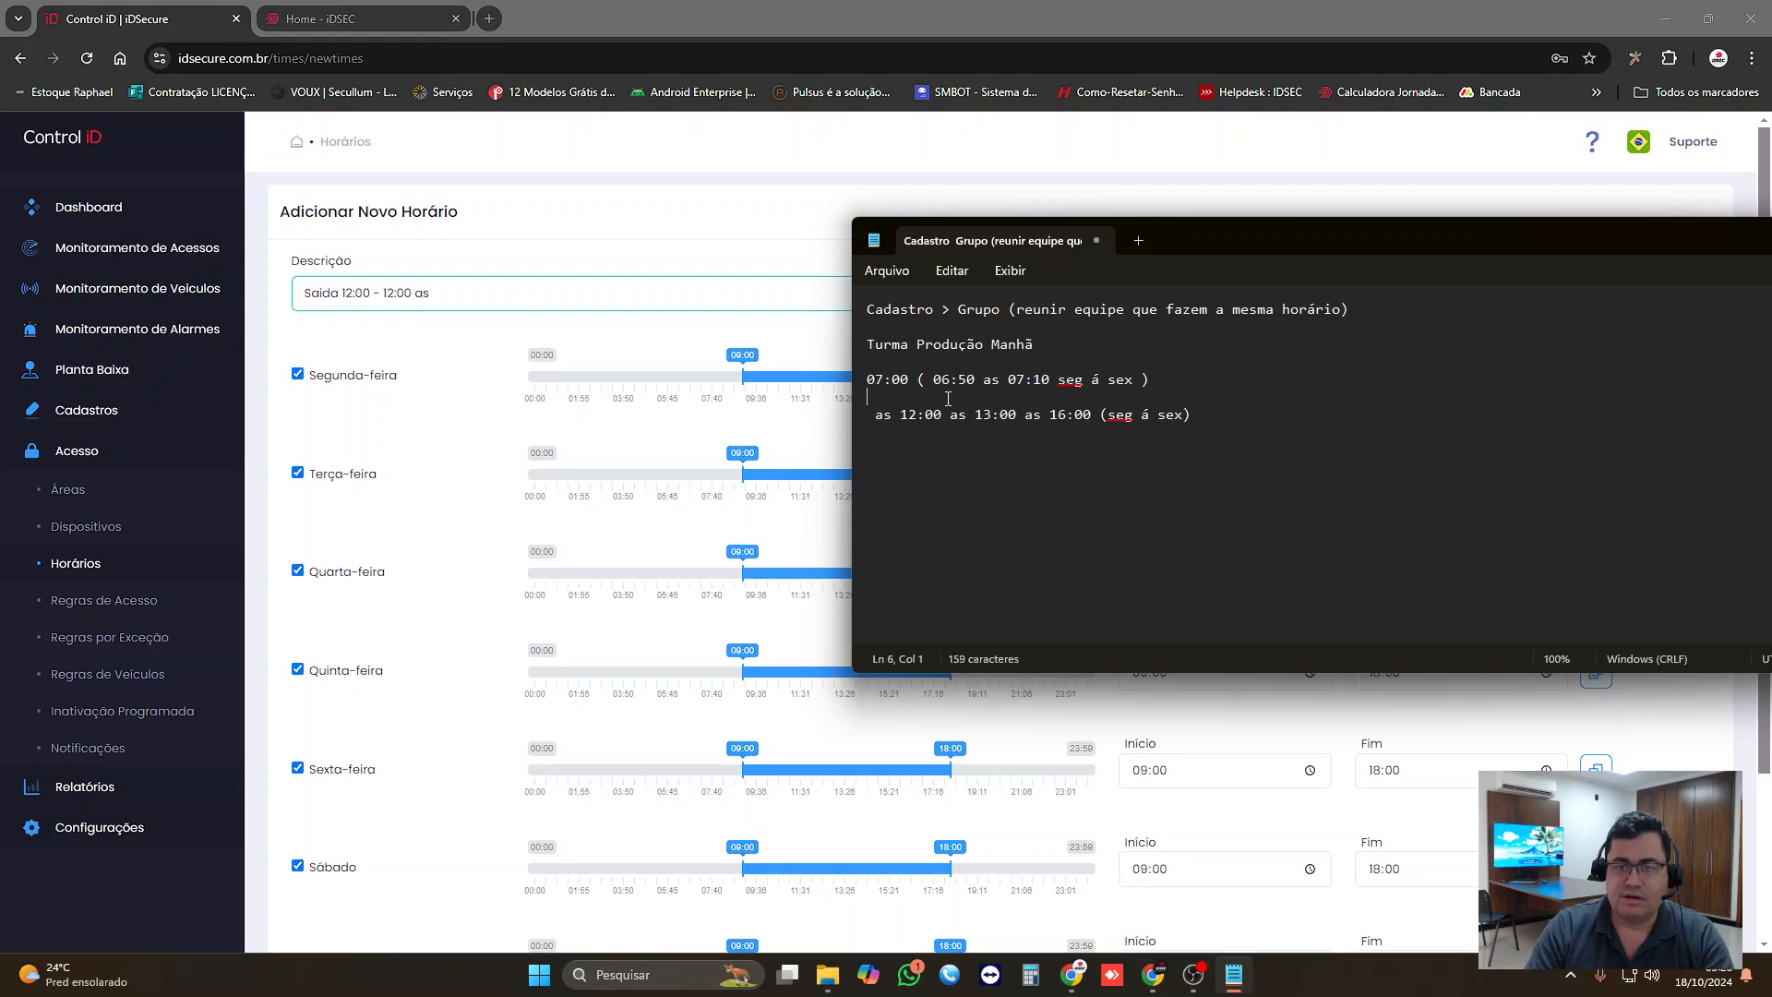
click(898, 415)
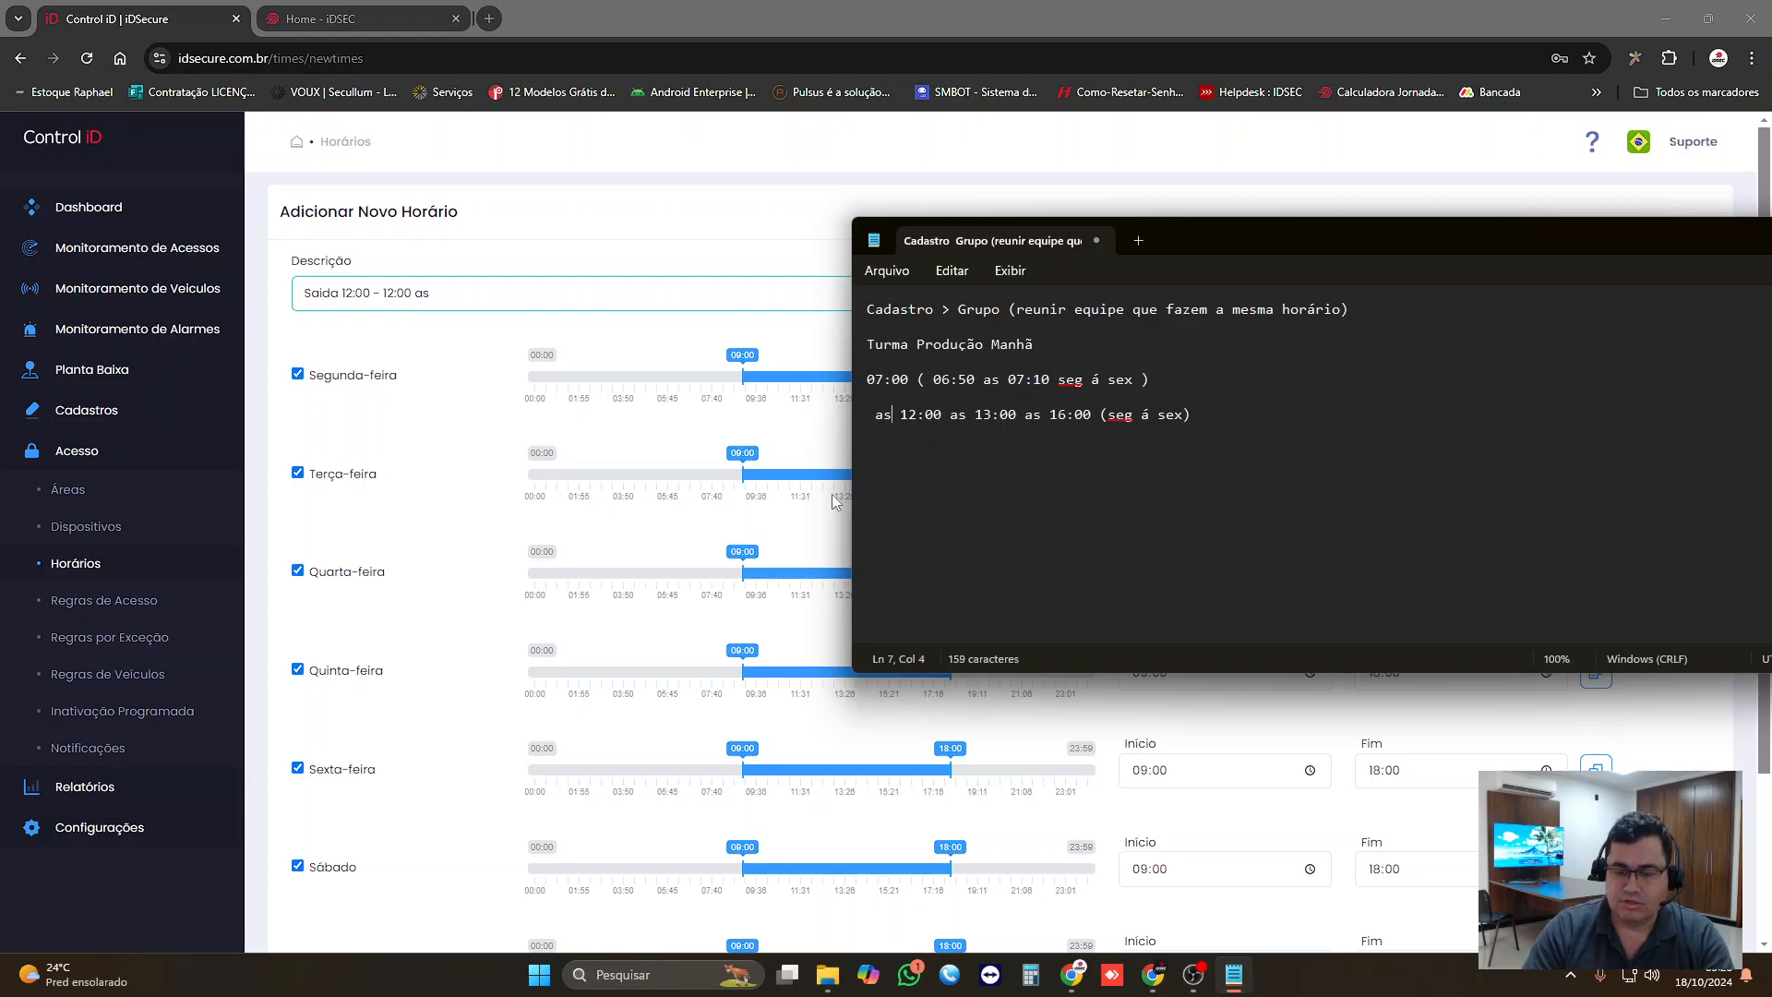
key(Delete)
key(Delete)
key(Delete)
key(Delete)
key(Delete)
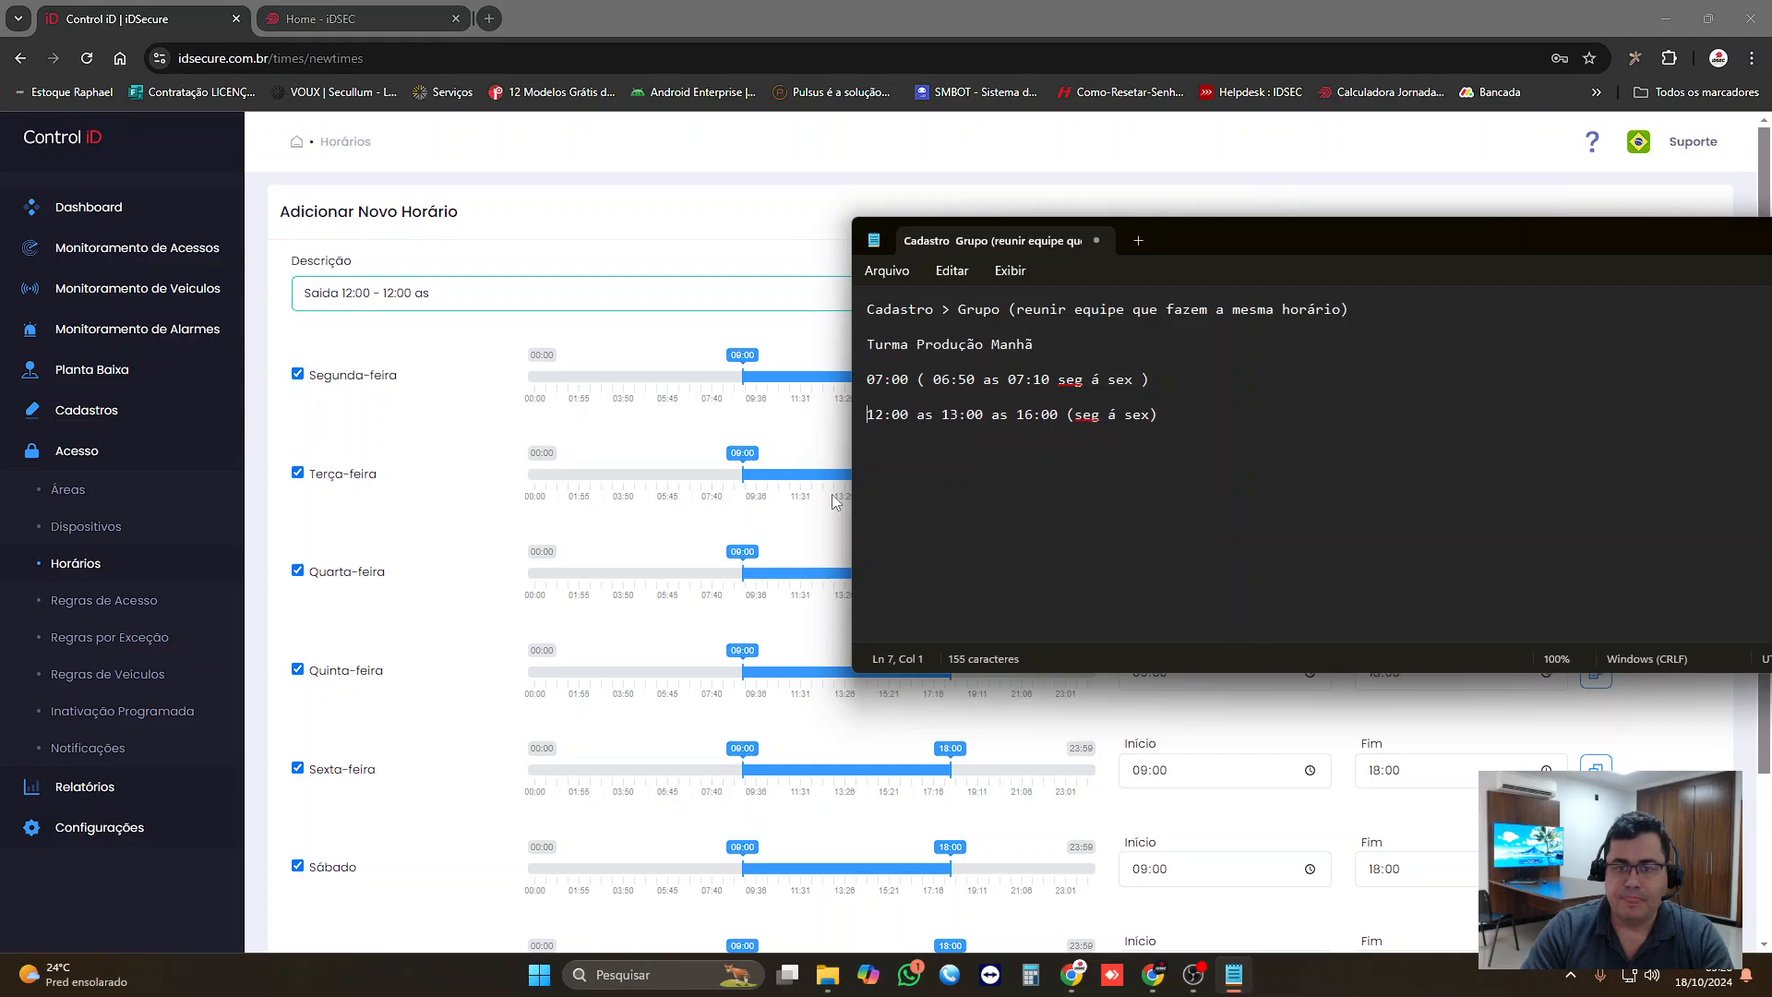
text(1)
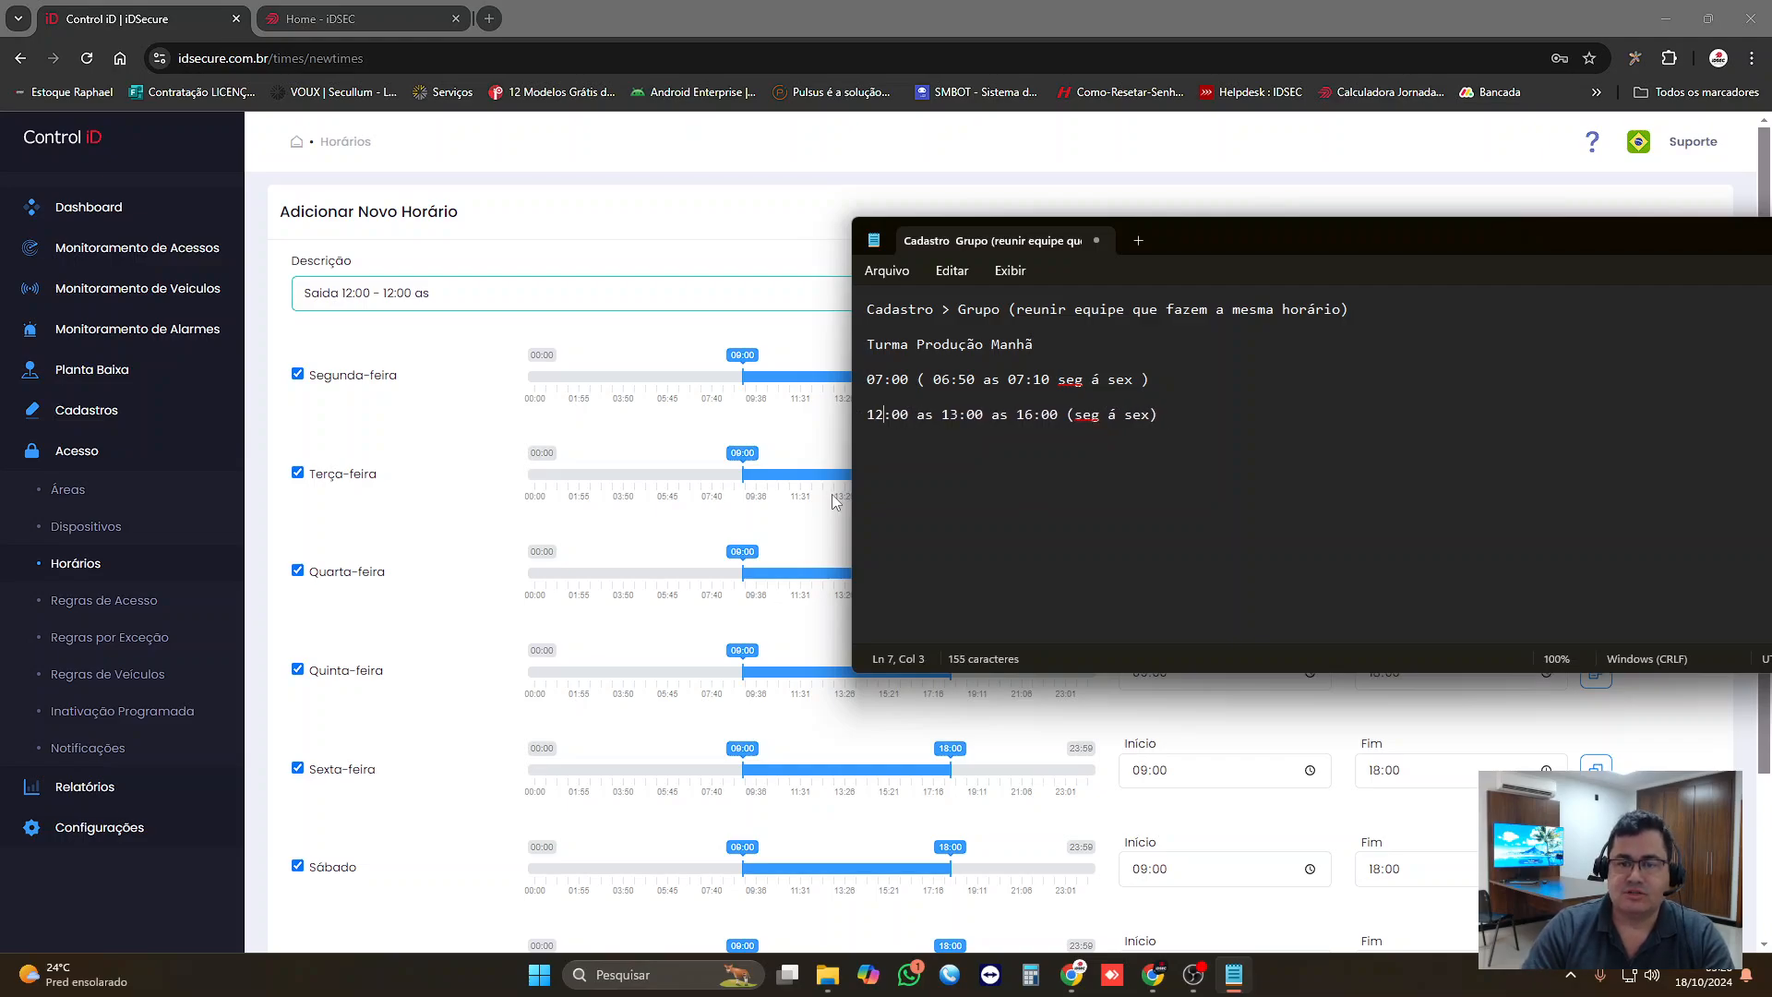
key(Right)
key(Right)
key(Right)
key(Right)
key(Right)
key(Right)
key(Right)
key(Right)
key(Return)
key(Return)
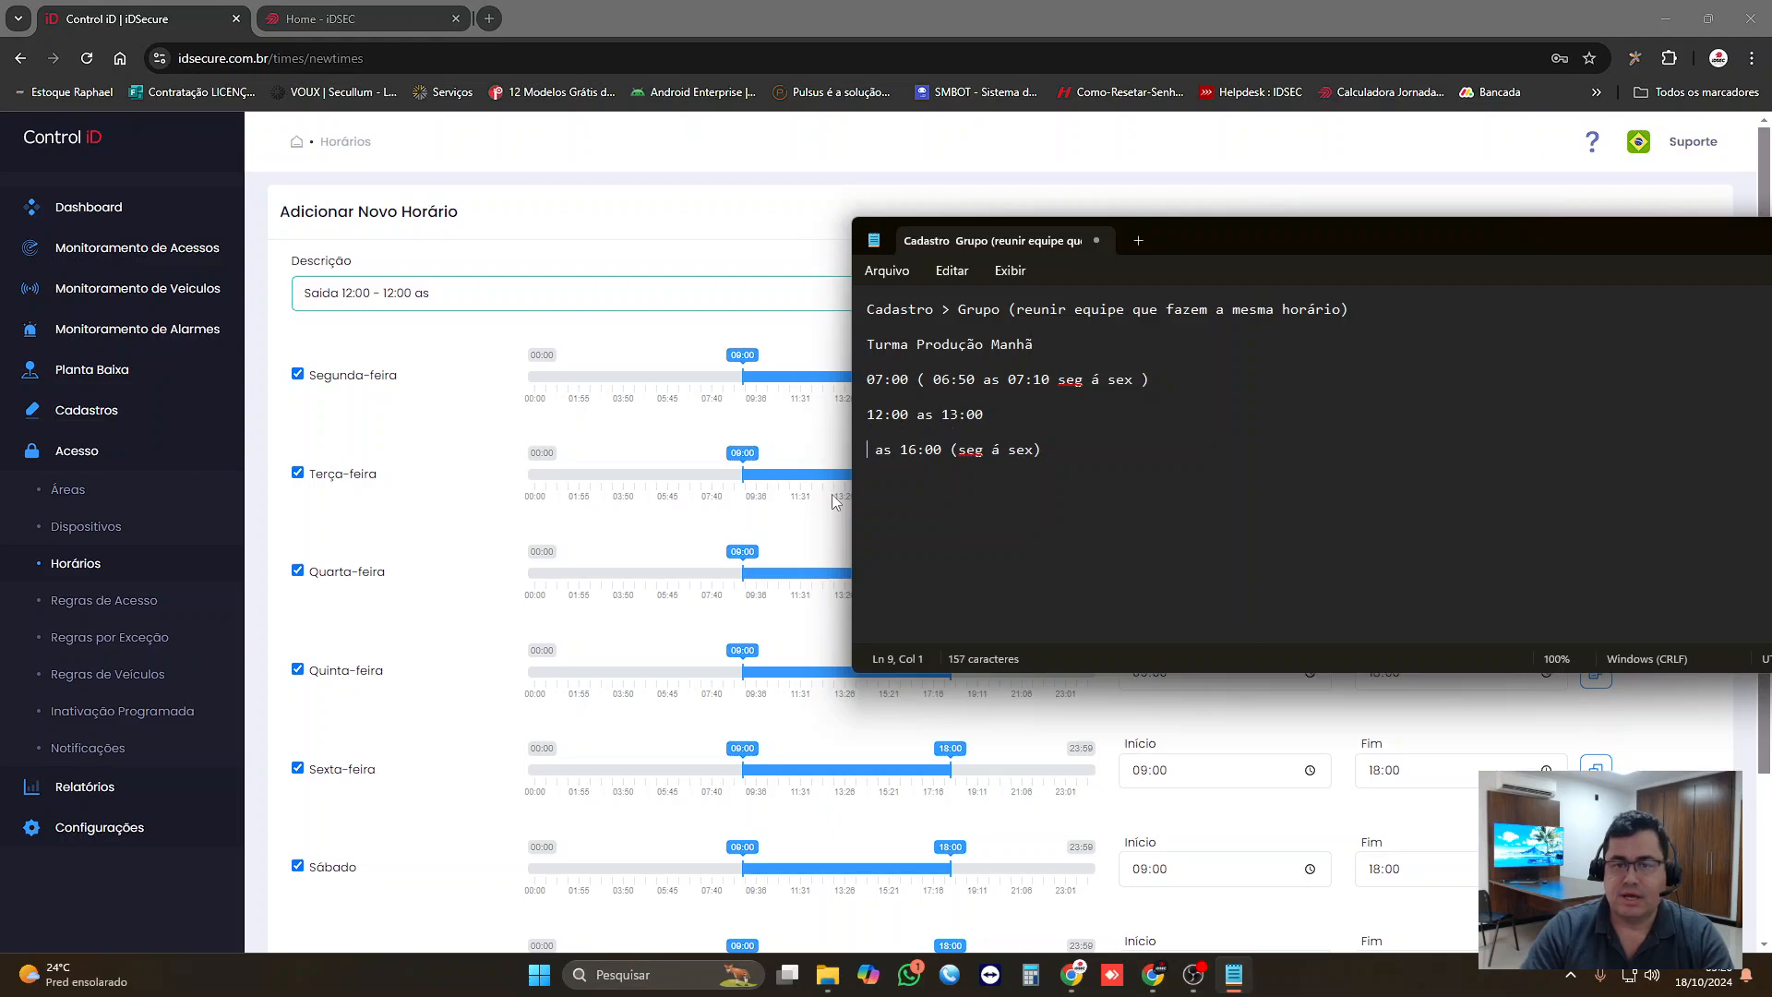
Step: Append "- 12:00 ás 13:10" to the 12:00 as 13:00 line of the notes
click(995, 411)
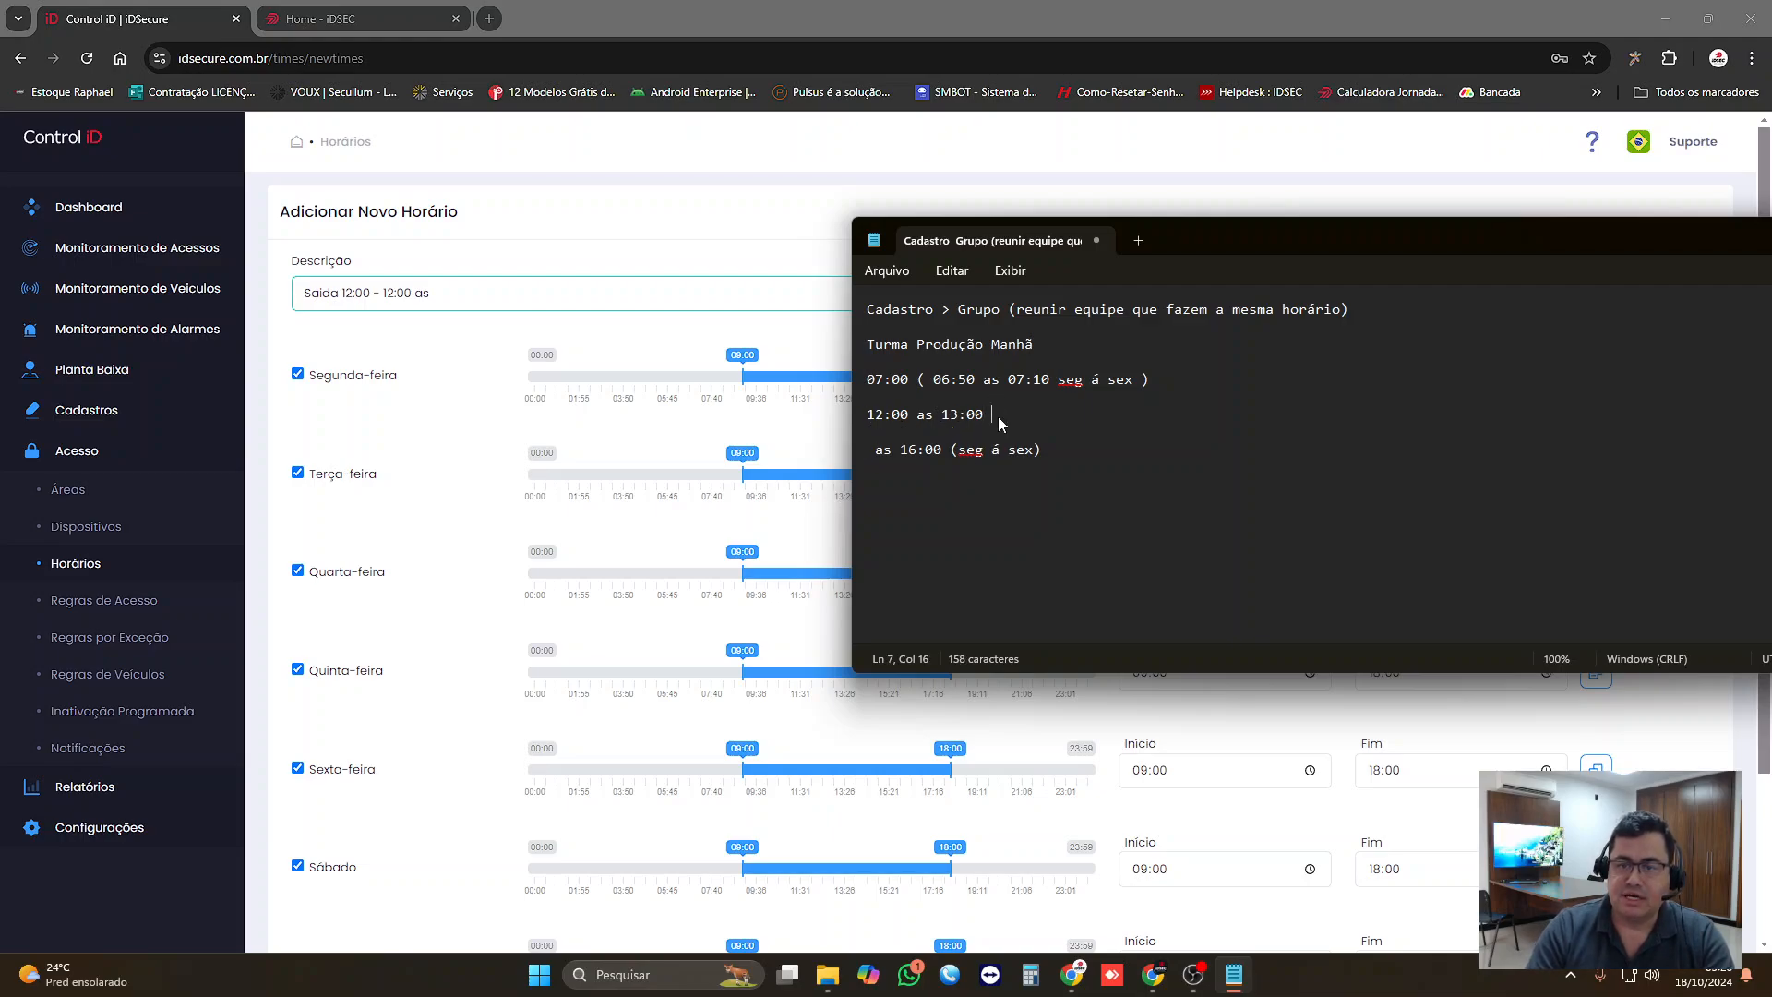
text(- )
text(12:)
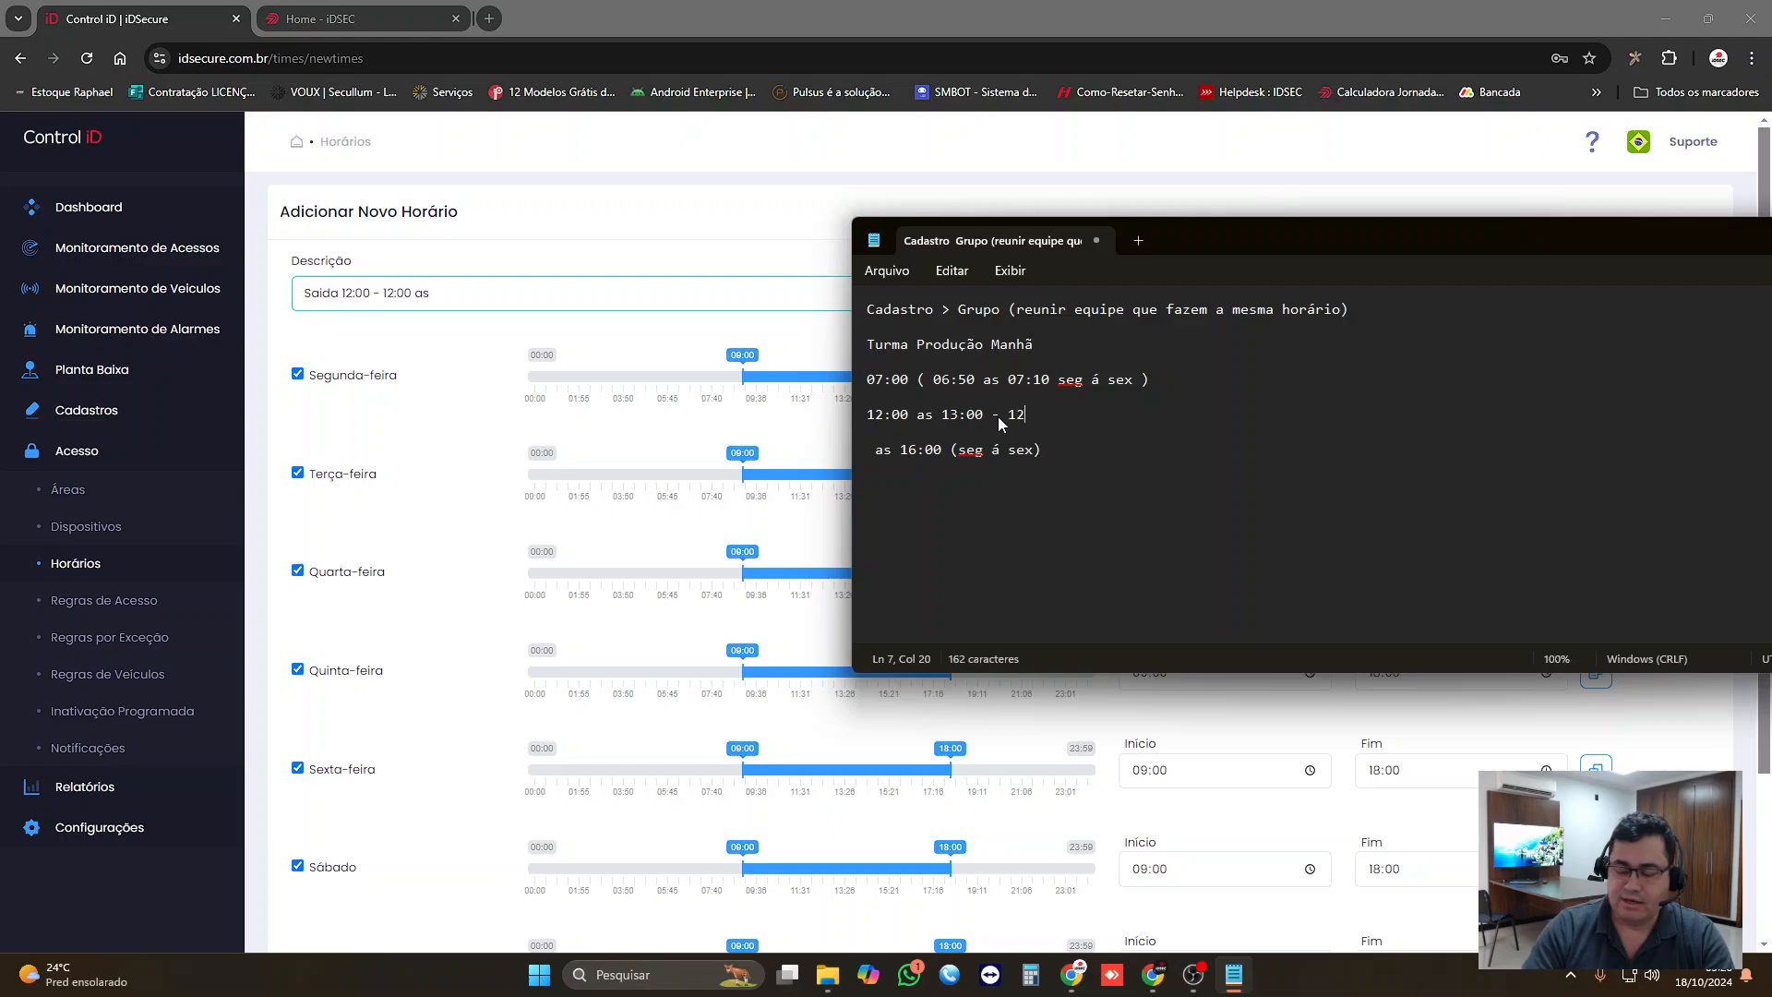
text(00)
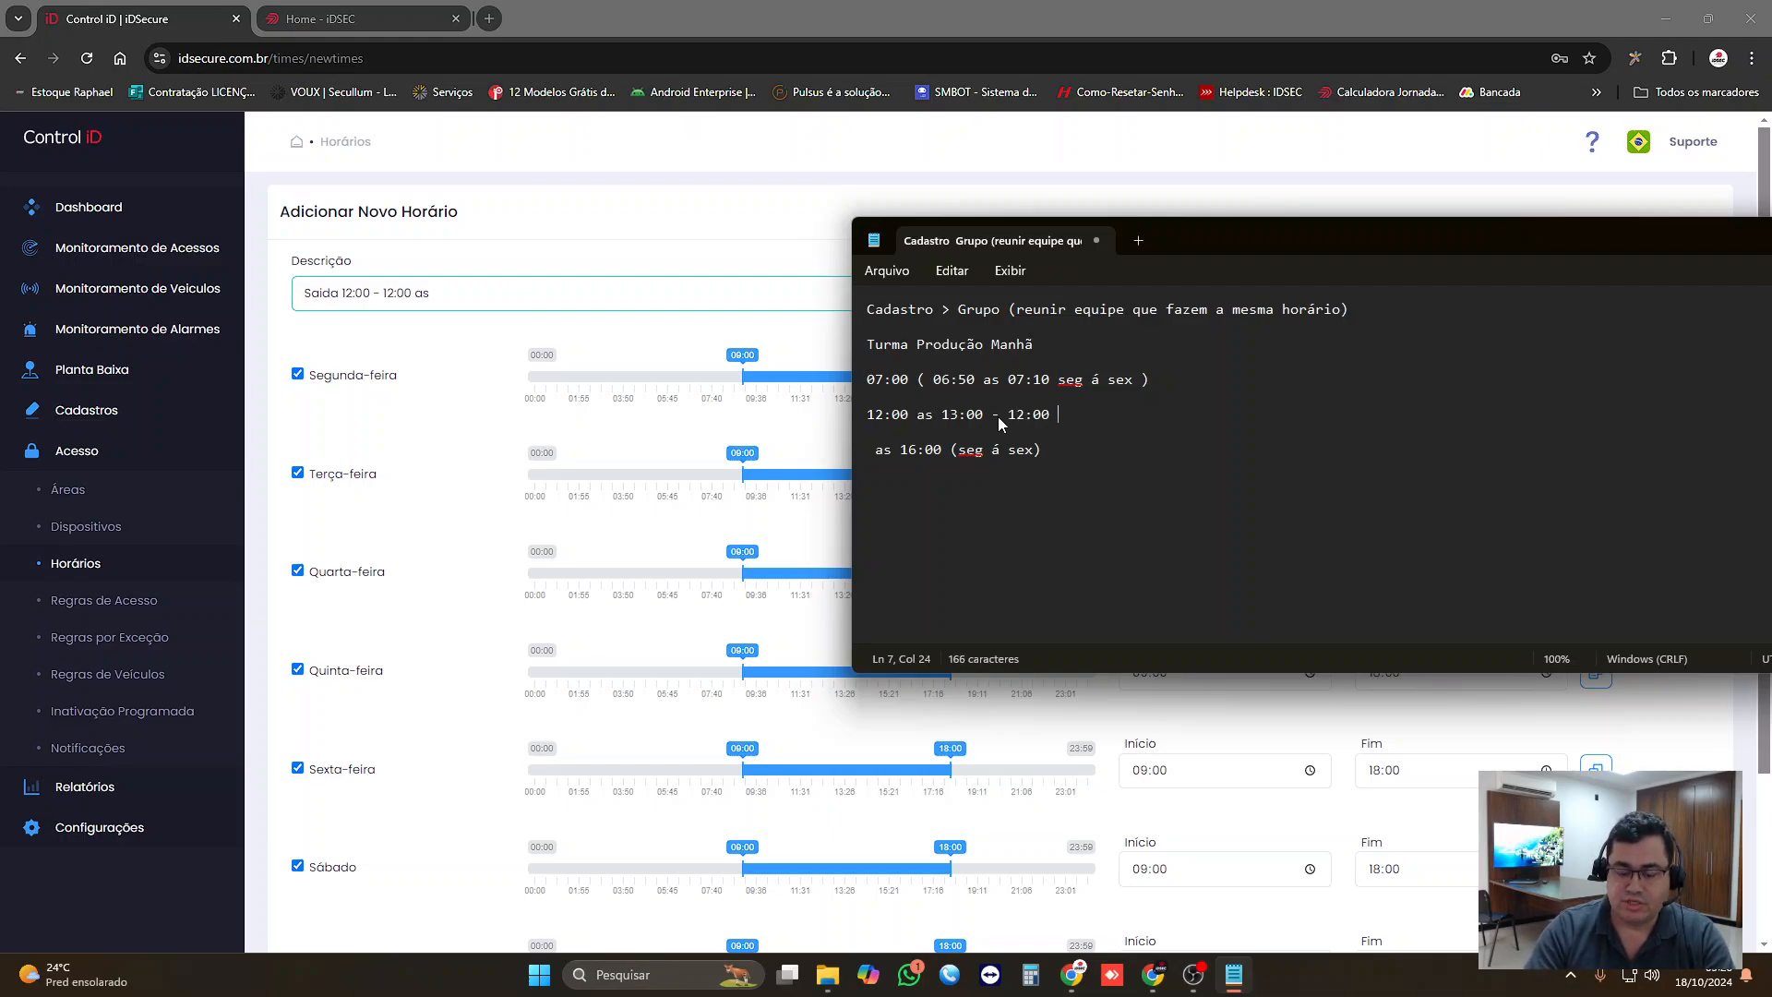
text( ás 1)
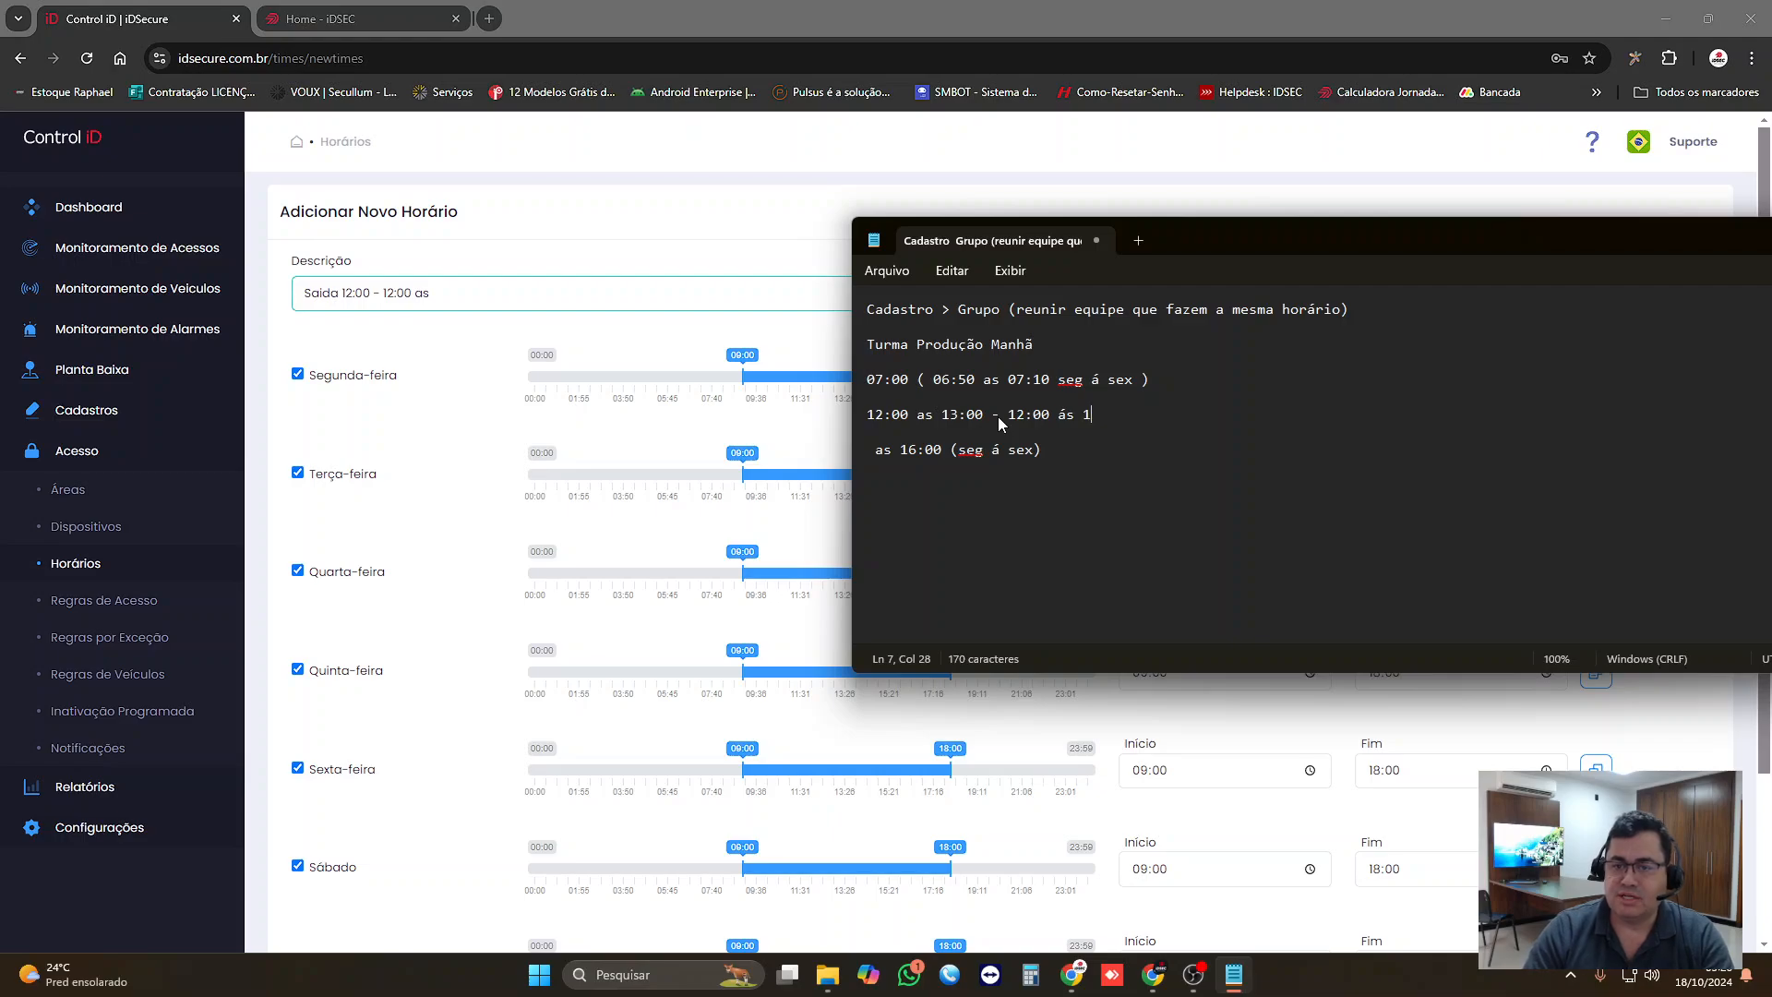
text(3:10)
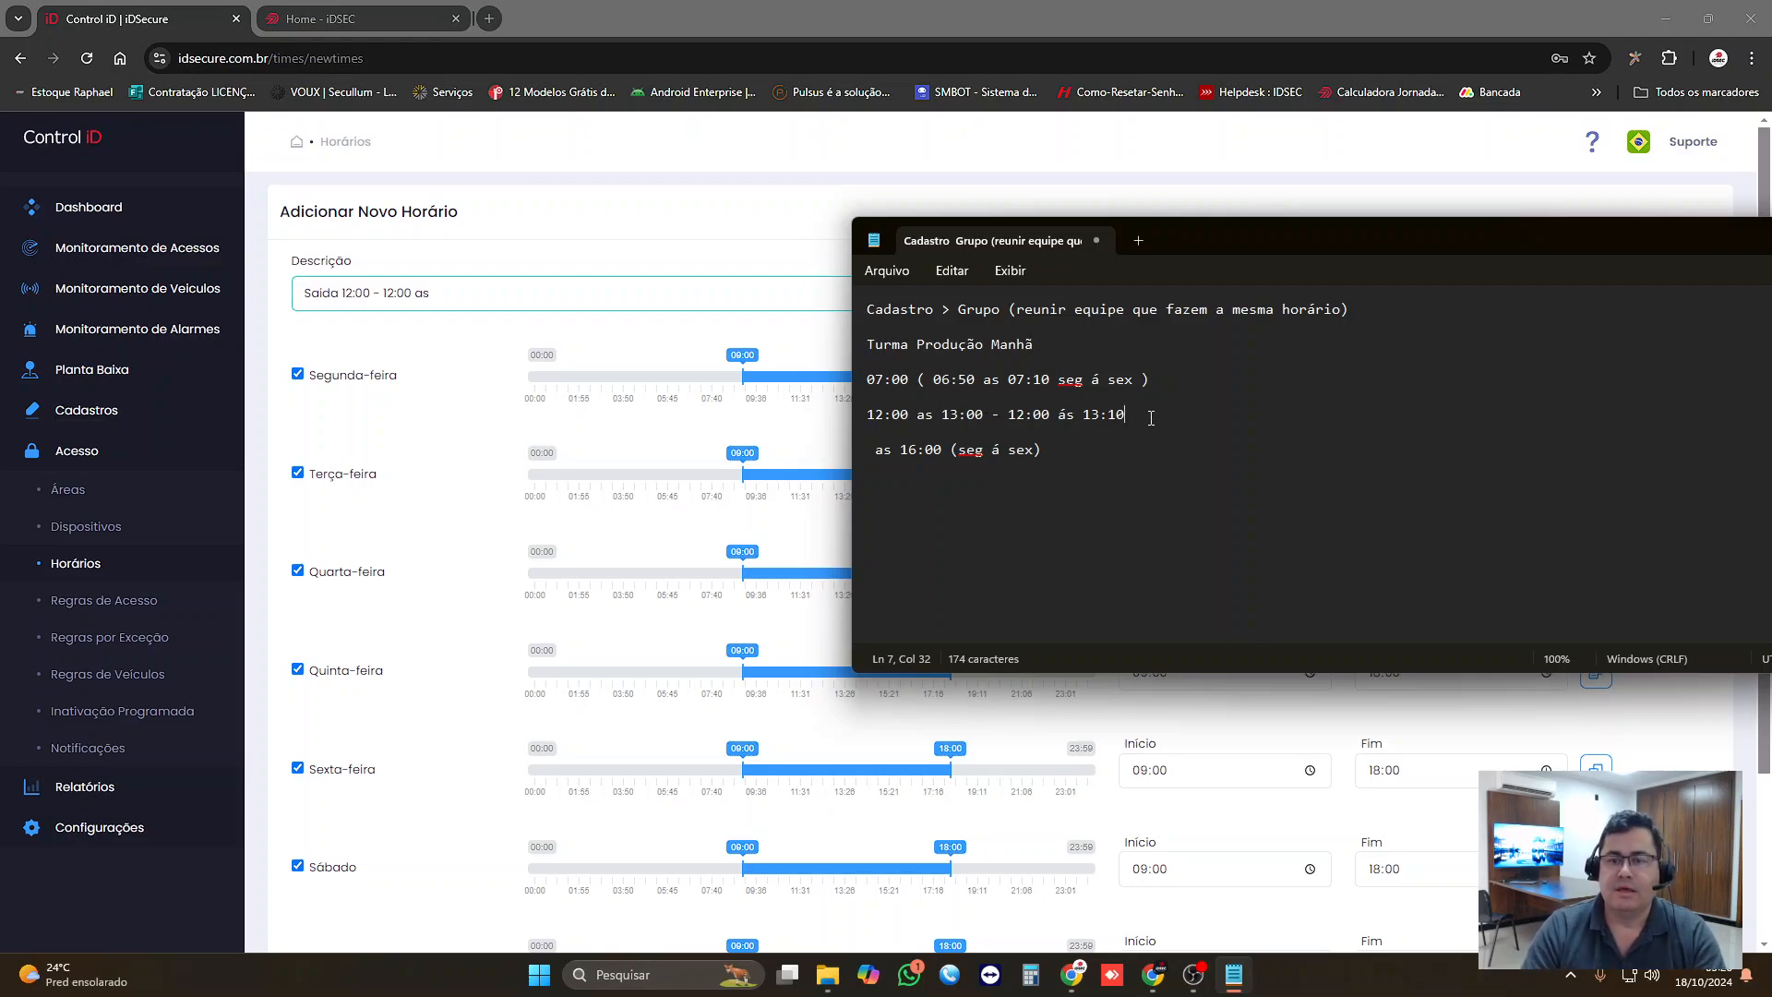
Step: Copy the lunch line into the iDSecure schedule description, replacing its text, and prefix it to read "Almoço 12:00 as 13:00 - 12:00 ás 13:10"
drag(1122, 417, 865, 415)
key(ctrl+c)
click(451, 288)
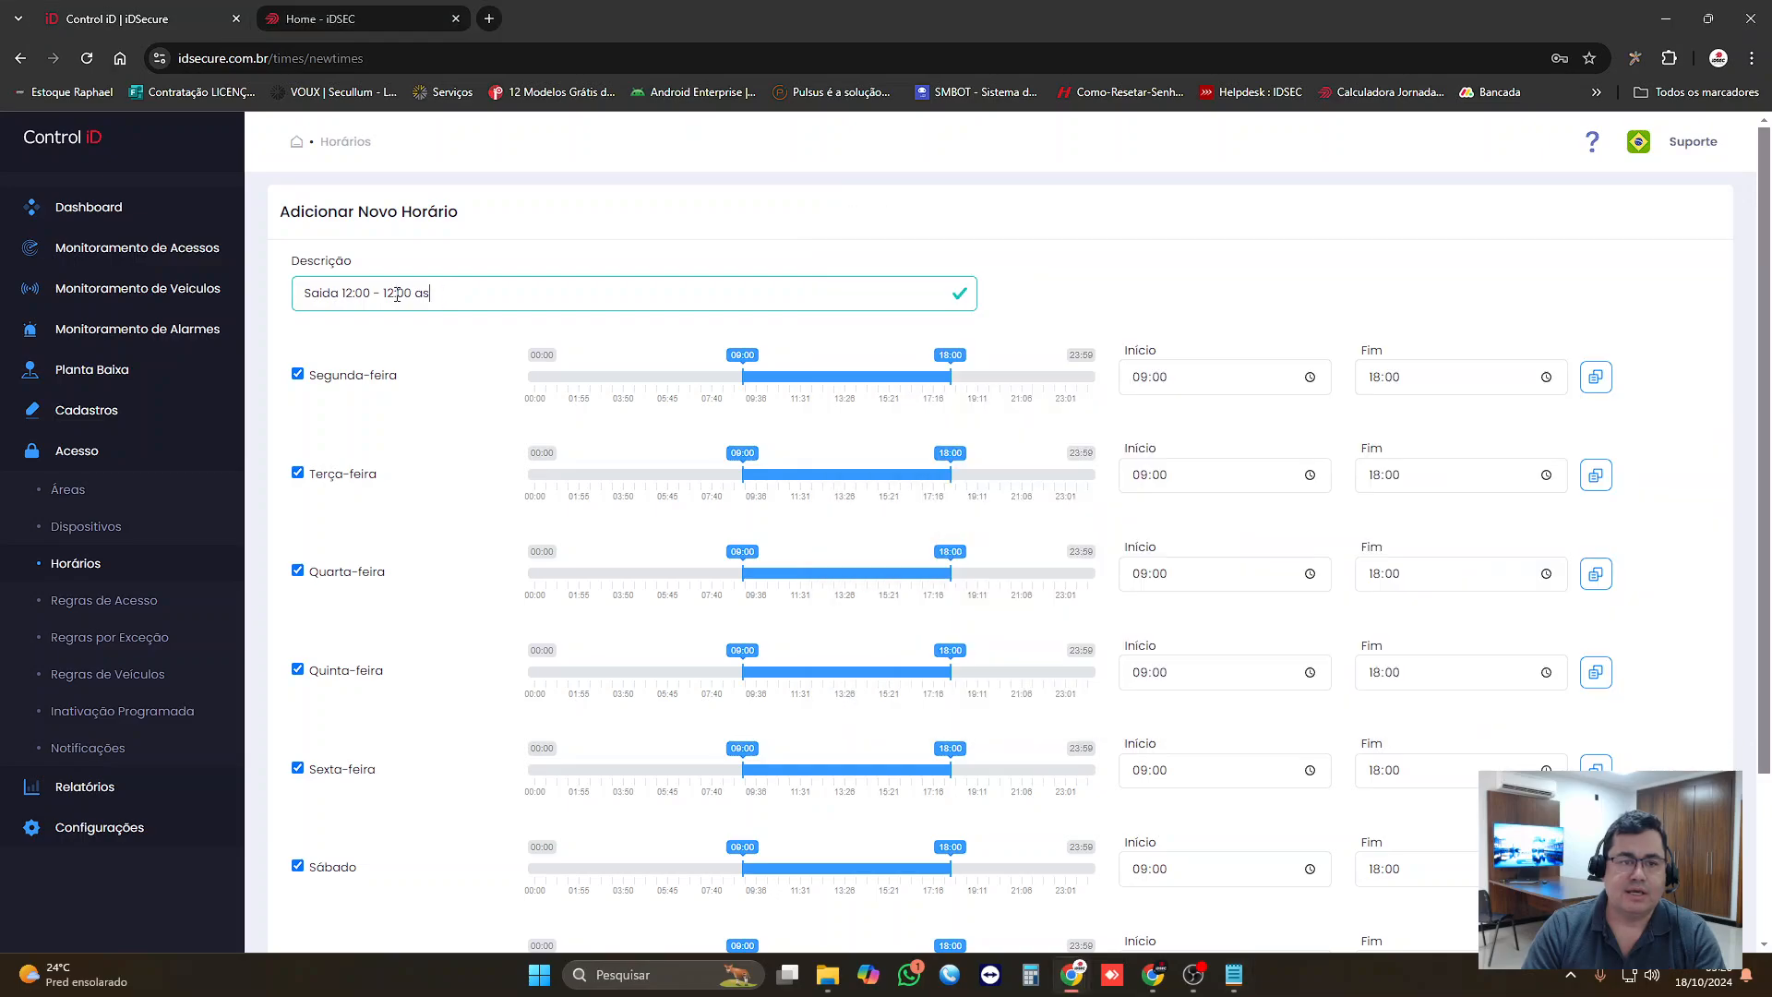
drag(451, 292, 275, 309)
key(ctrl+v)
text(Almoço)
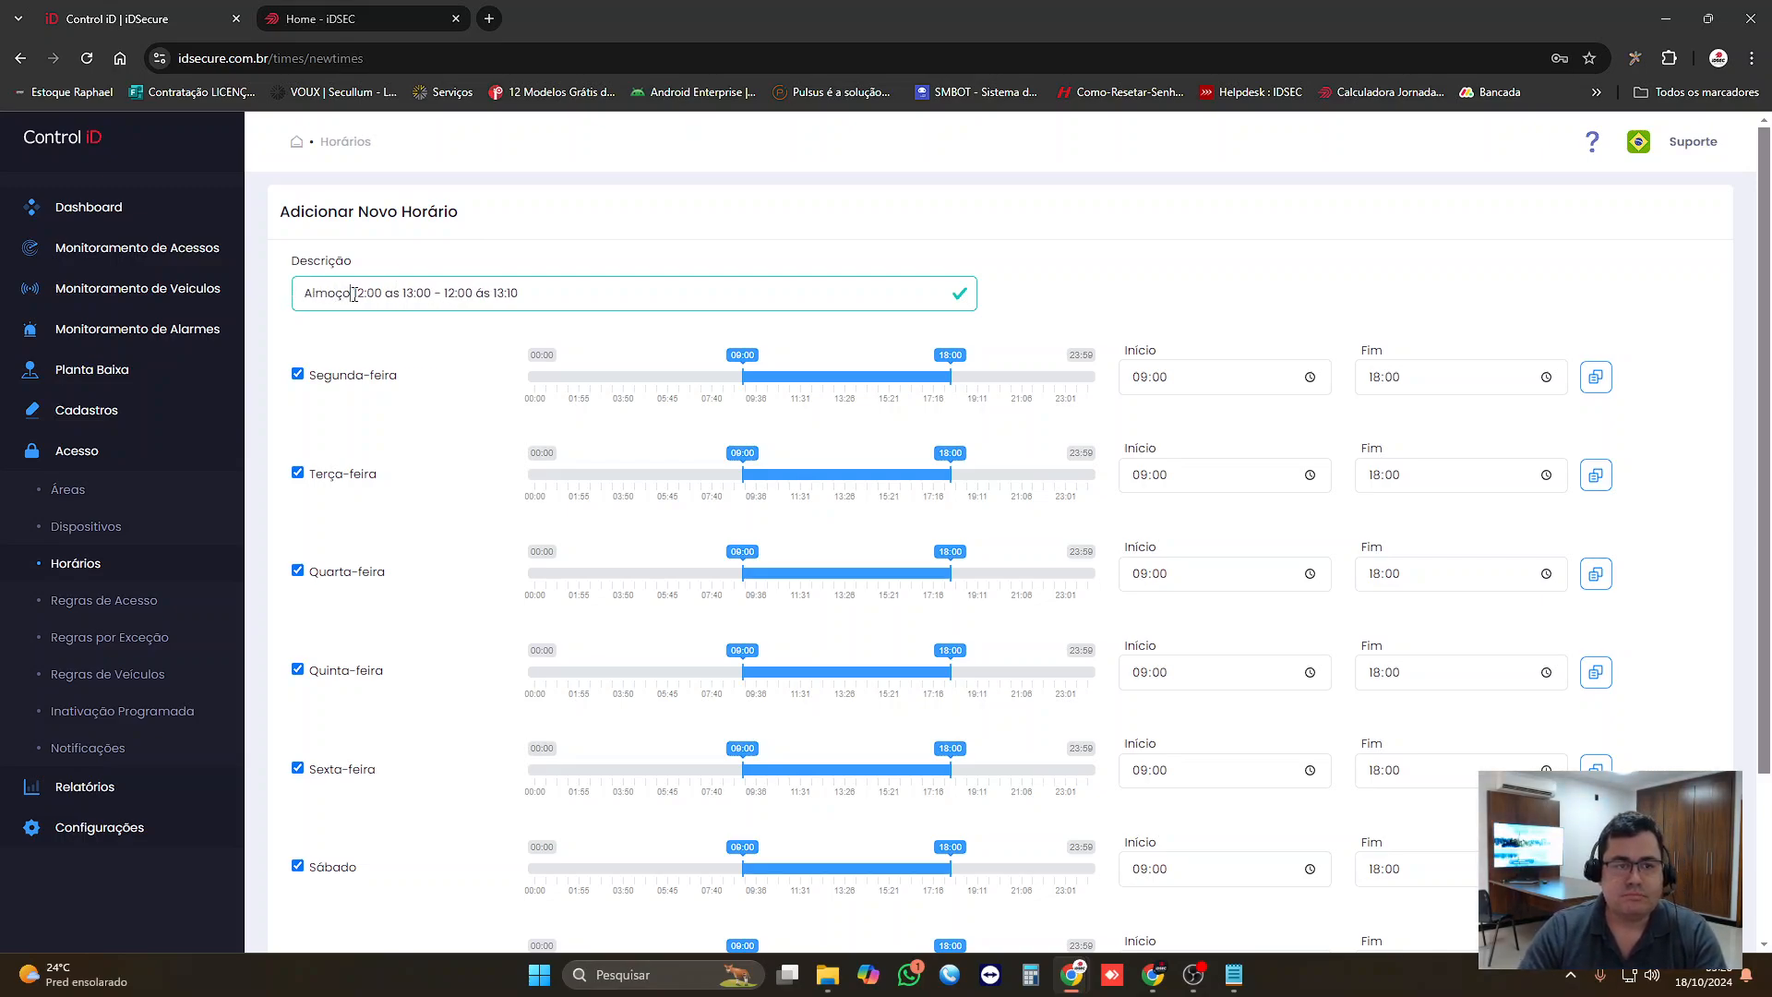
drag(457, 294, 525, 293)
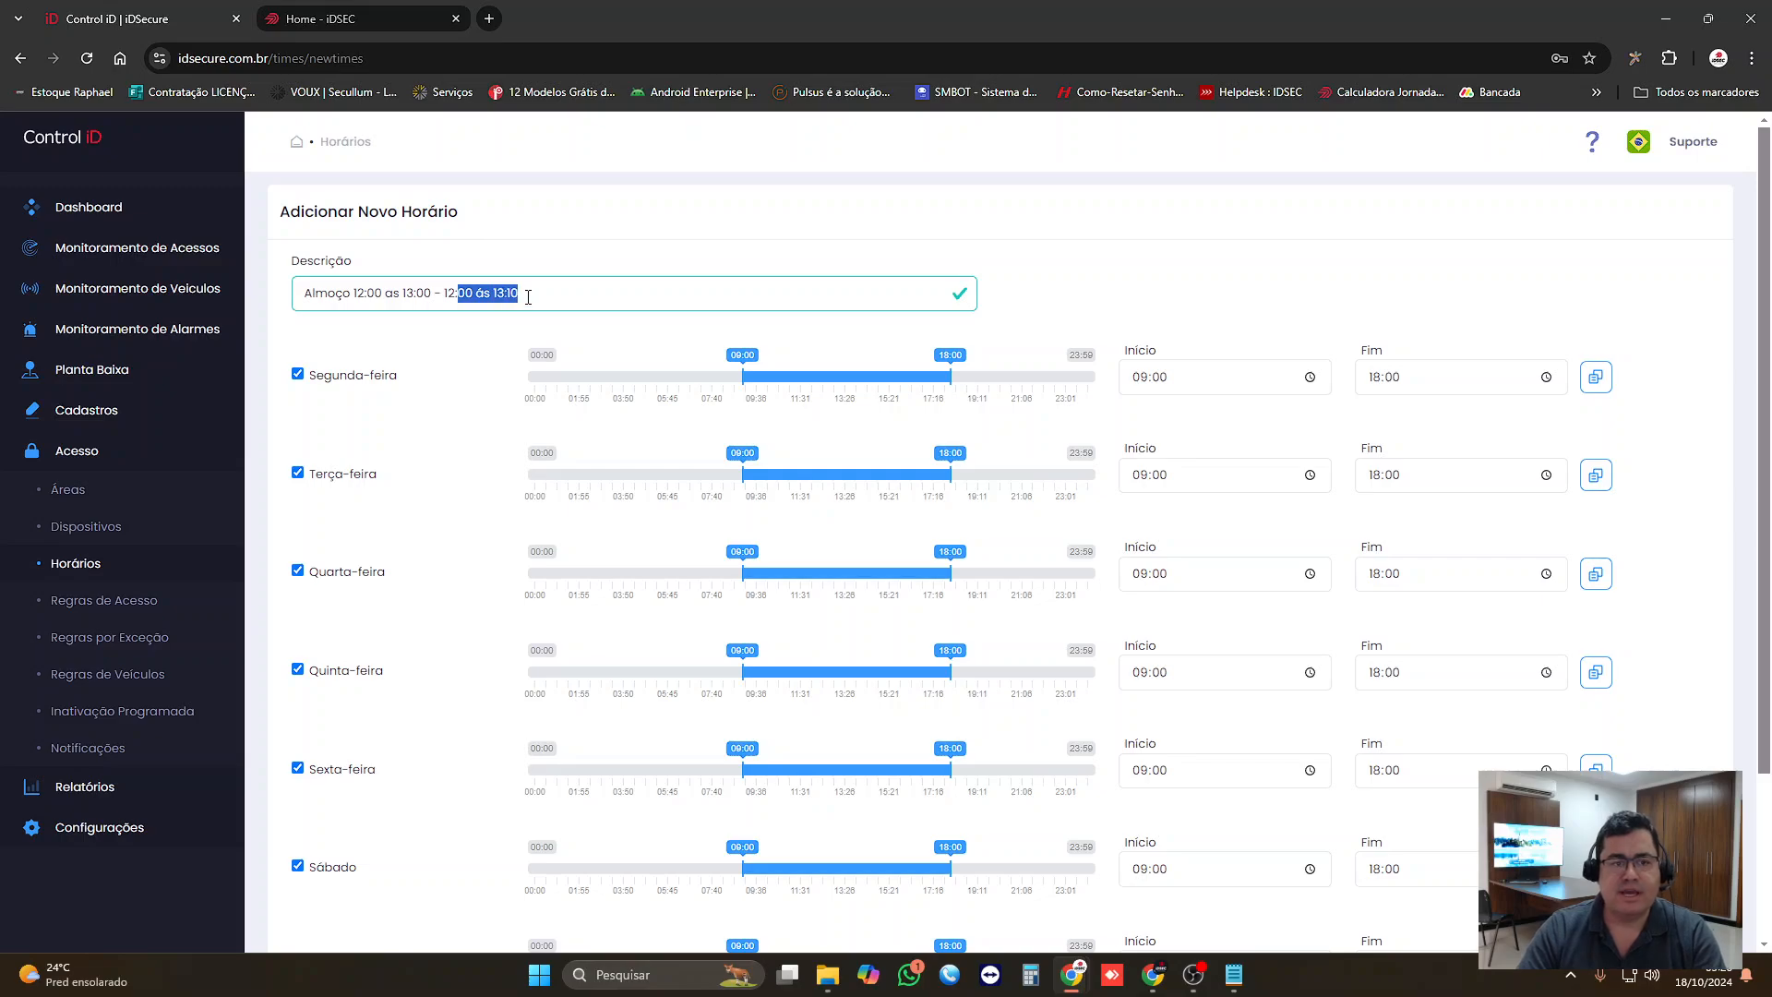
Step: Set Segunda-feira to start at 12:00 and end at 13:10, and replicate that range to the other days
click(1183, 378)
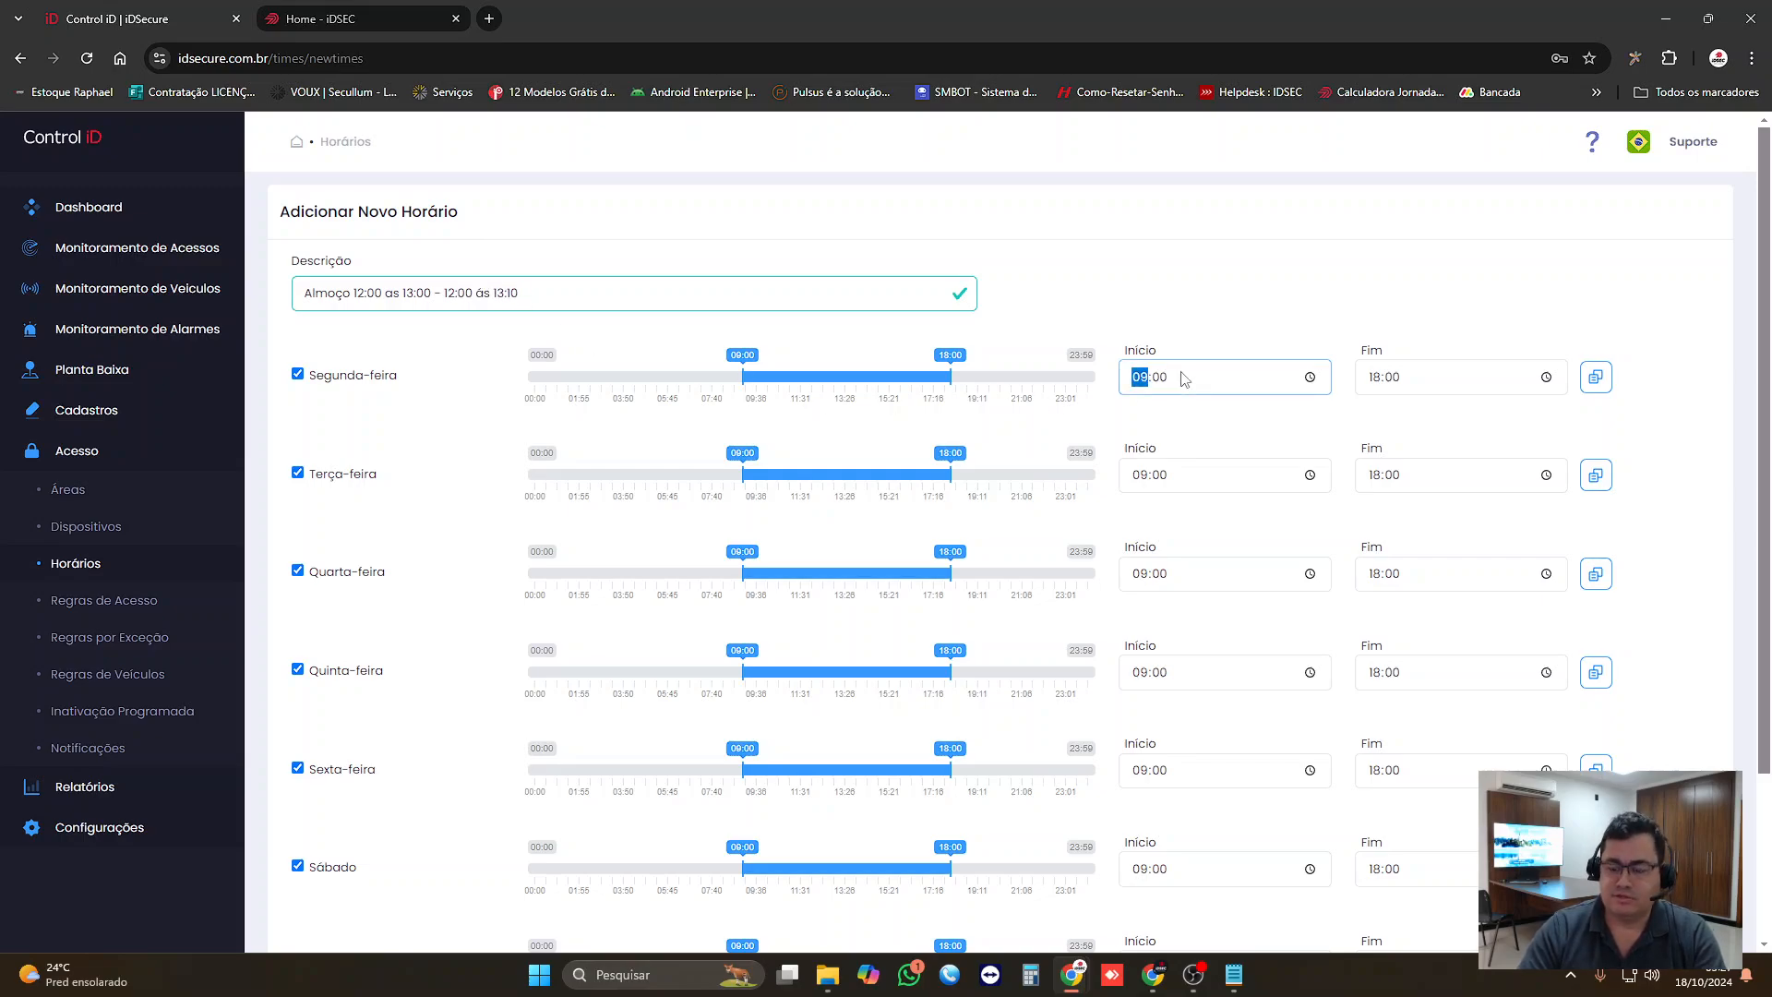
text(12)
key(Tab)
key(Tab)
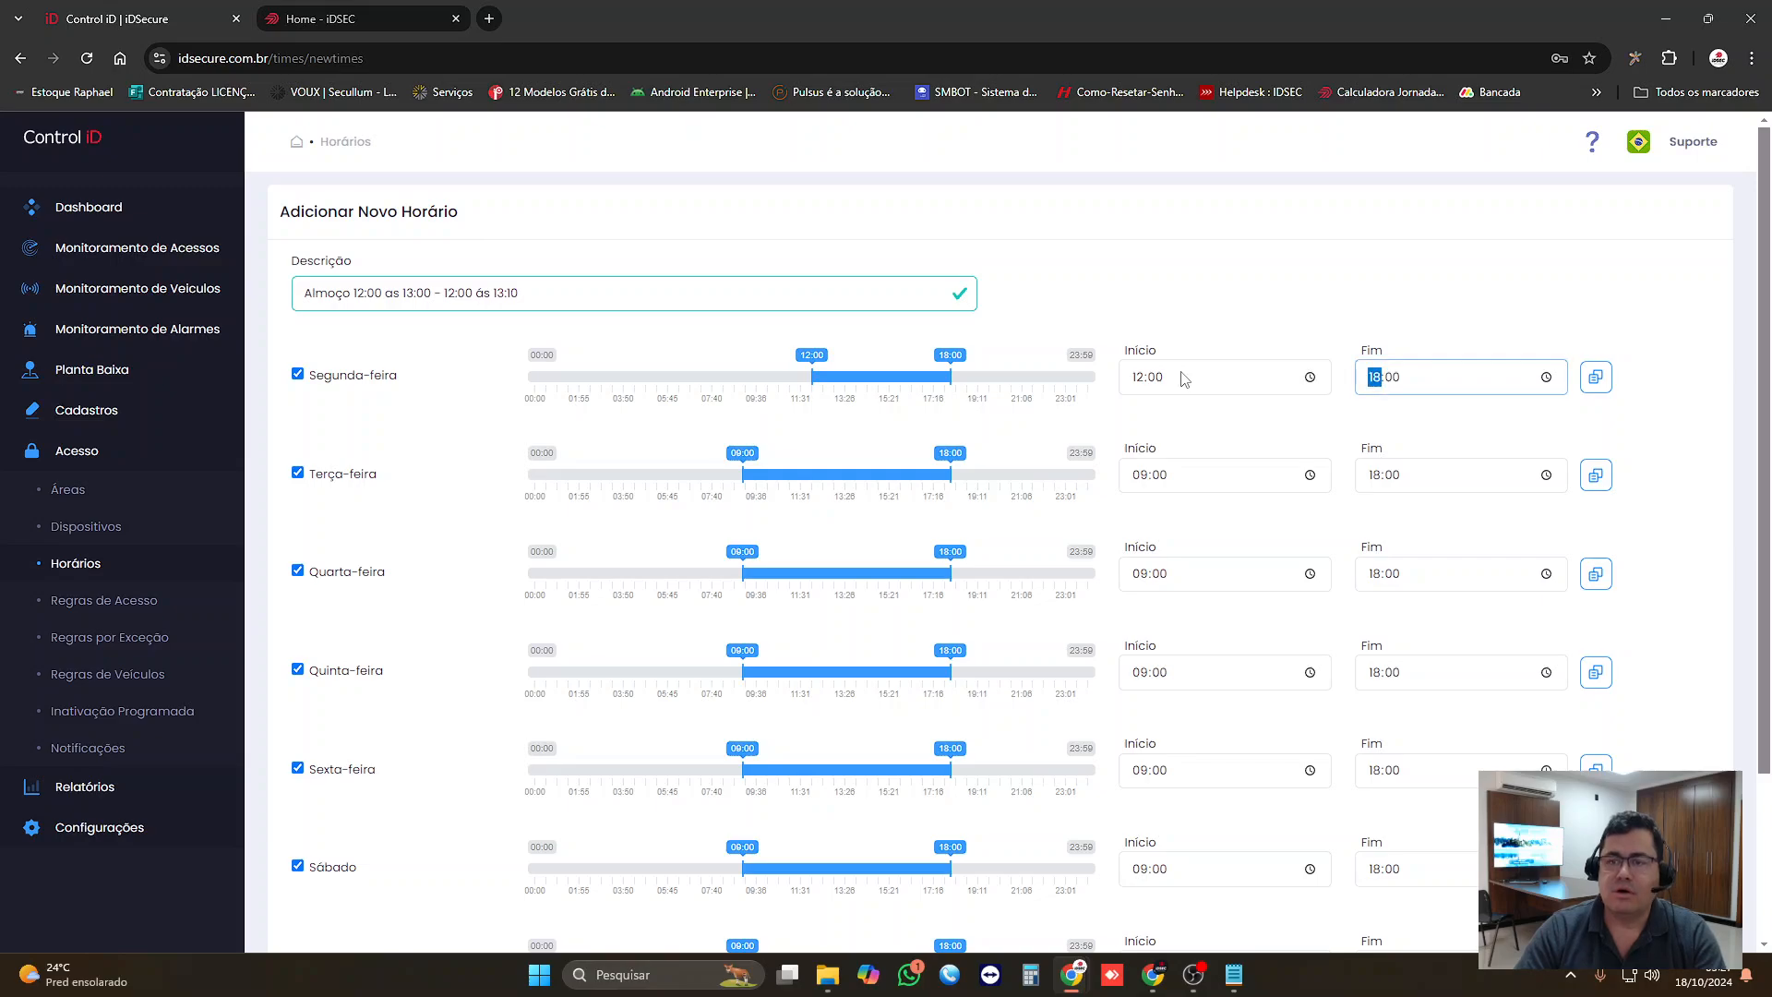
text(13:10)
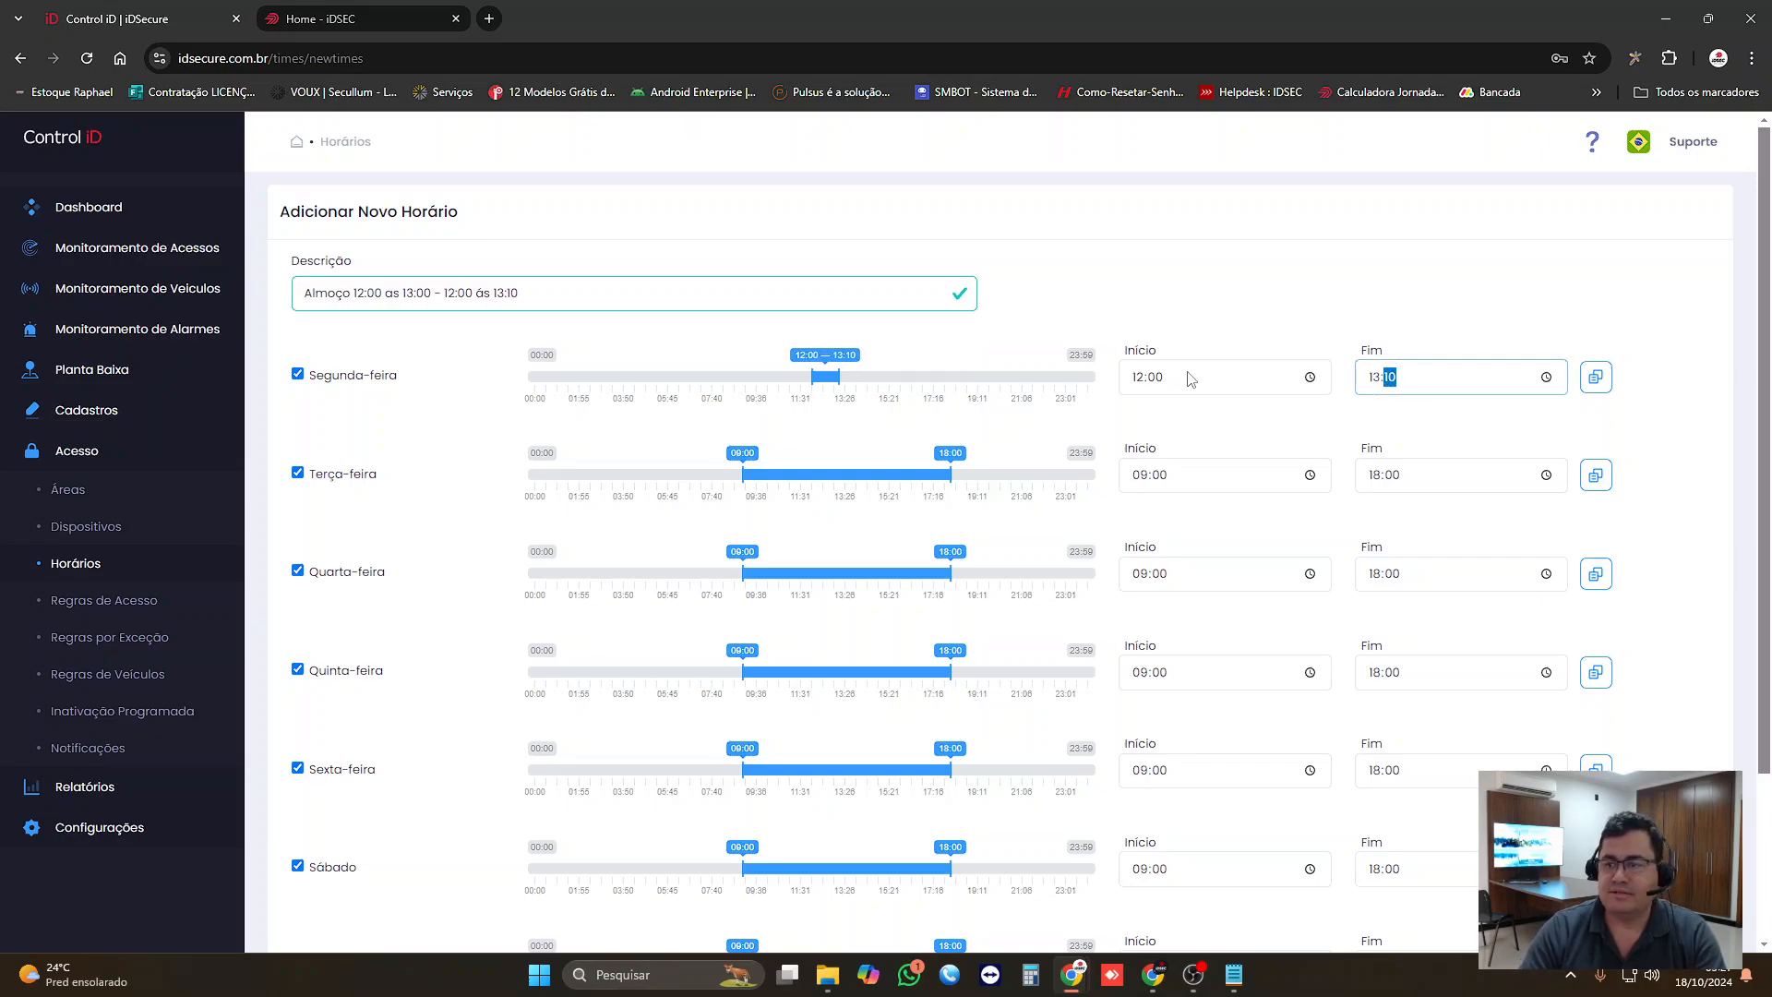
click(1596, 376)
Step: Exclude Domingo and Sábado from the lunch schedule and save it
scroll(685, 597, down, 1)
scroll(686, 597, down, 2)
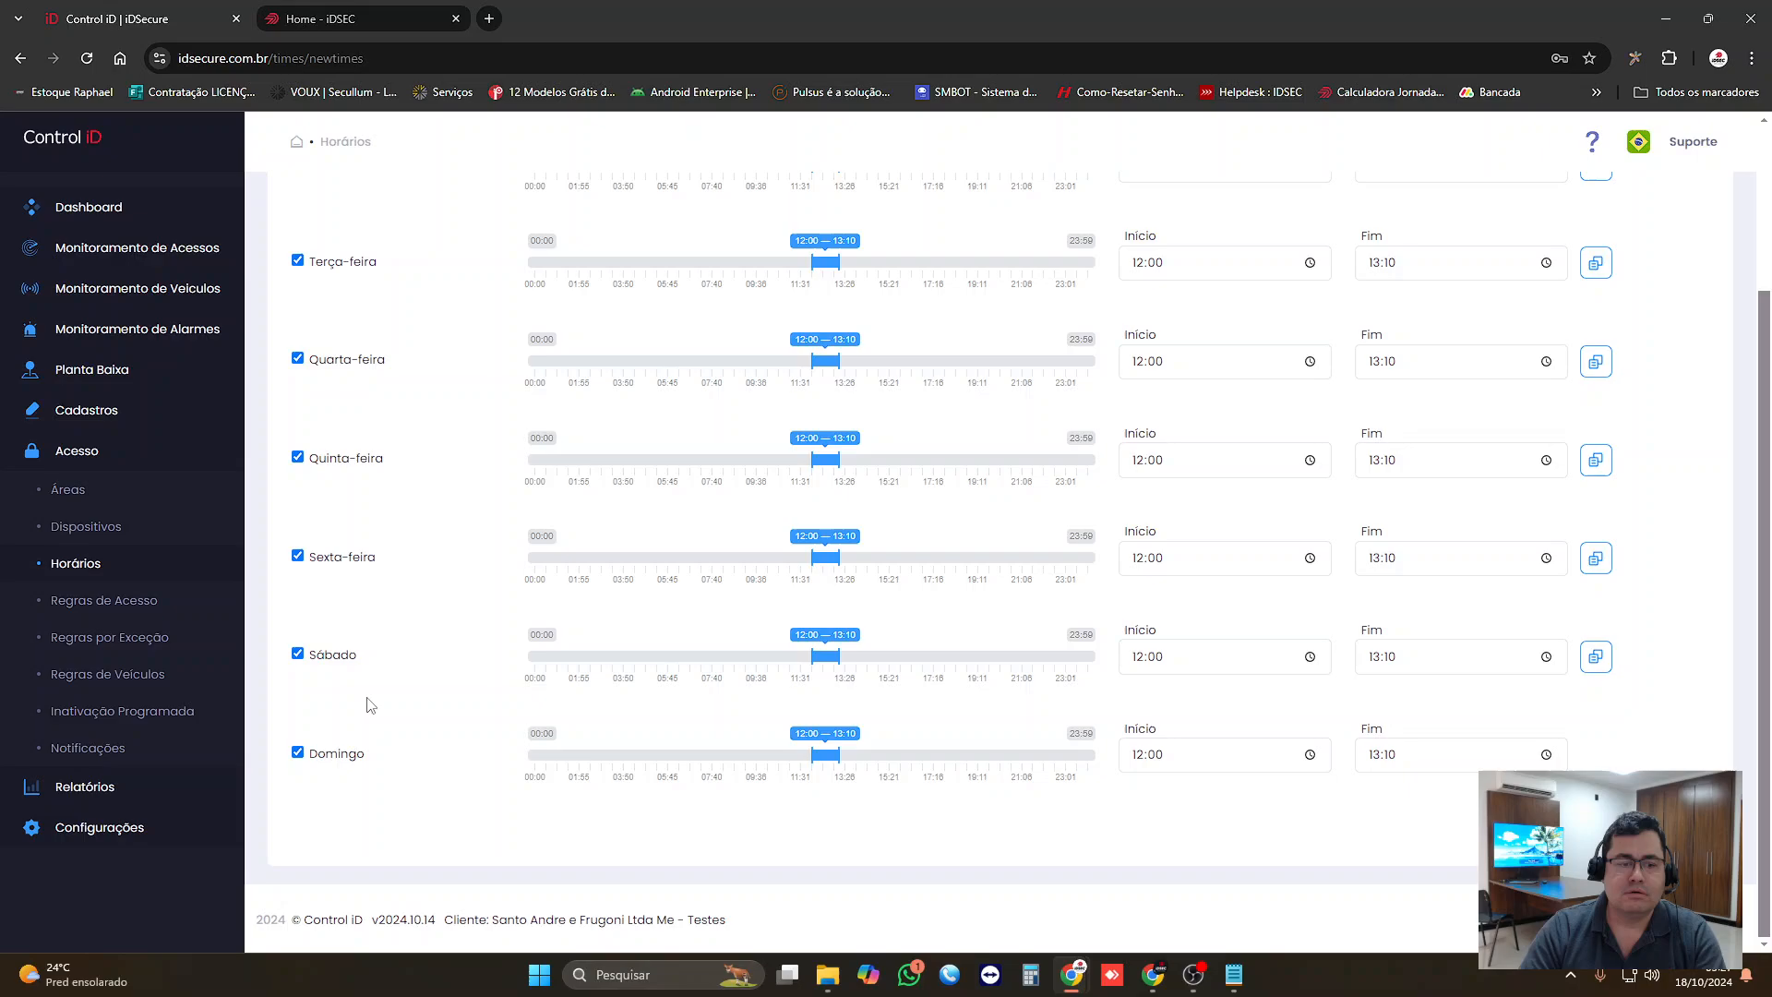
click(297, 752)
click(297, 655)
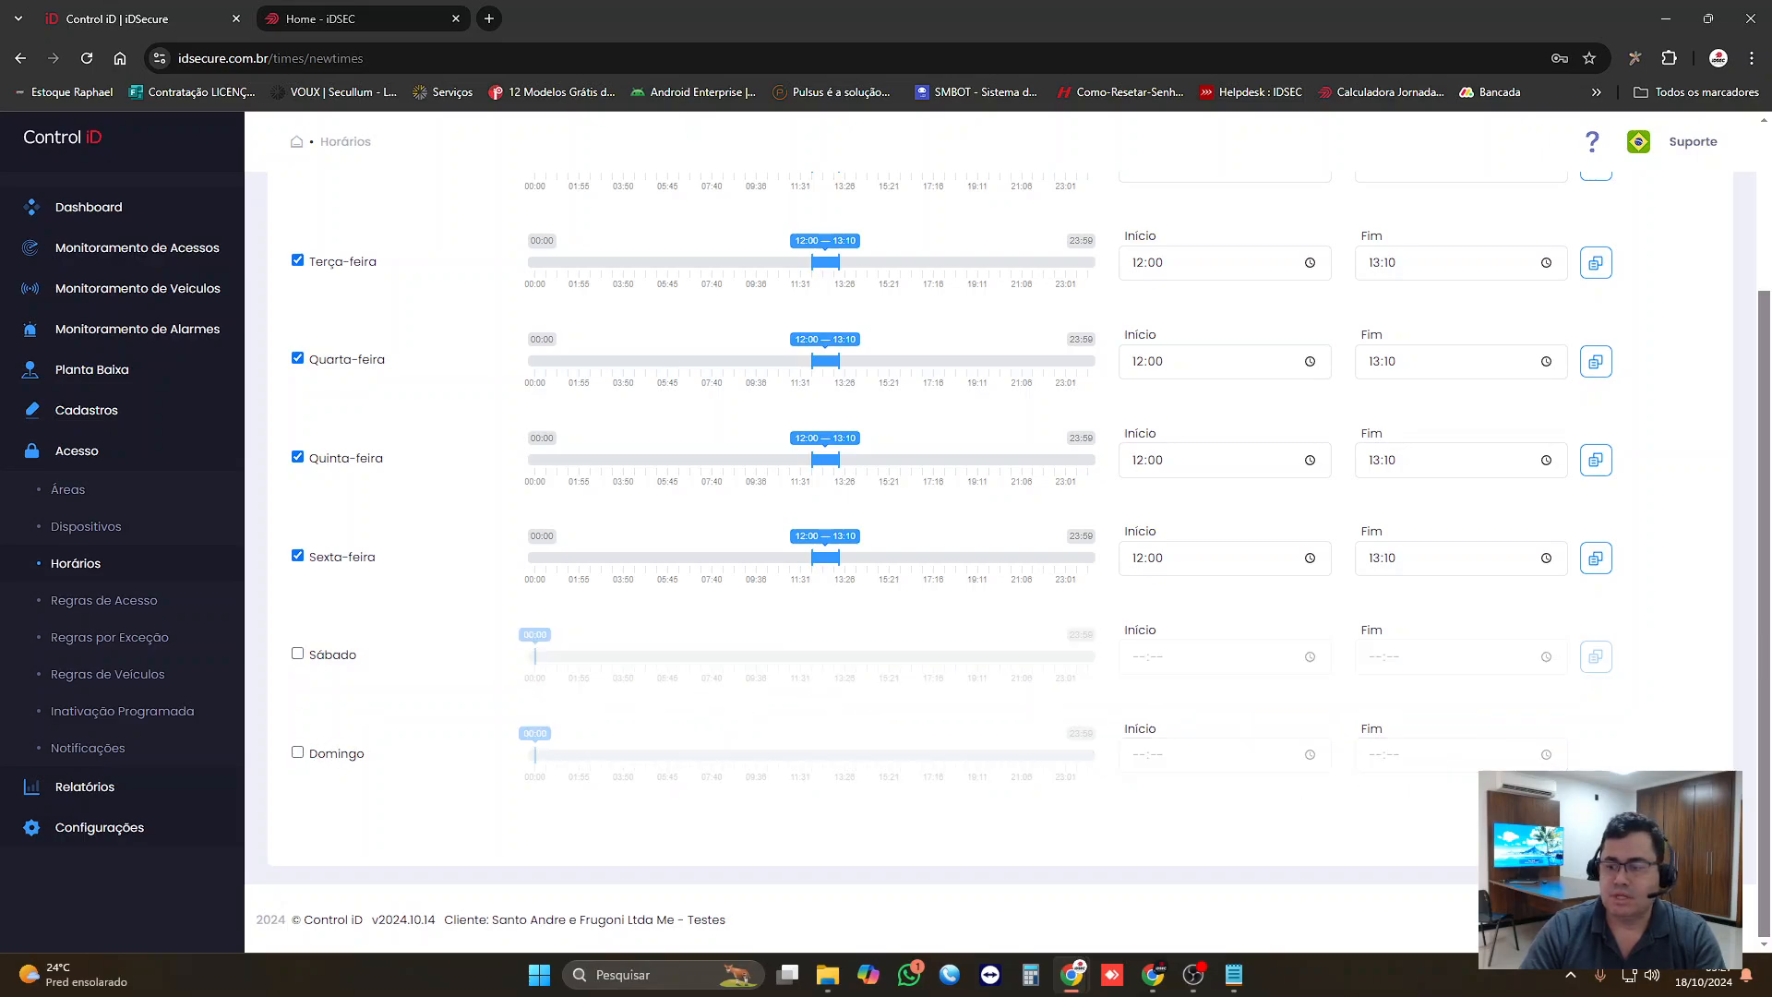
click(1680, 824)
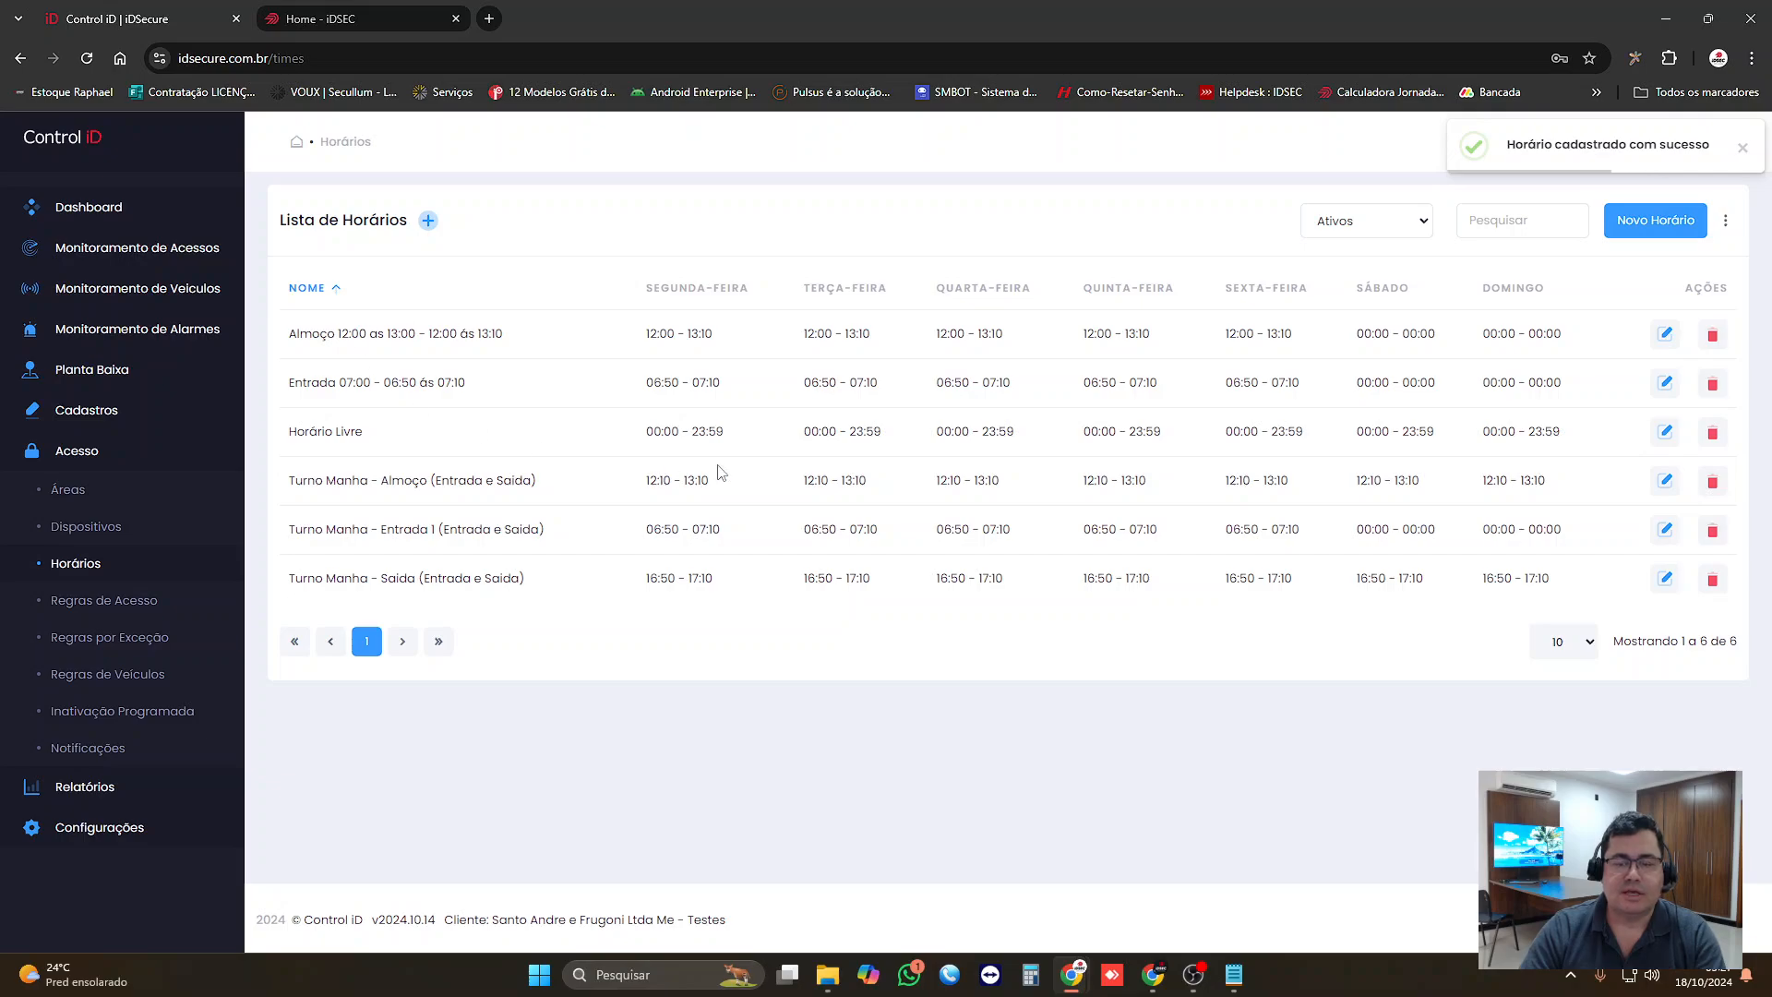
Step: Switch to Notepad and trim the last line of the notes to just "16:00"
click(1231, 971)
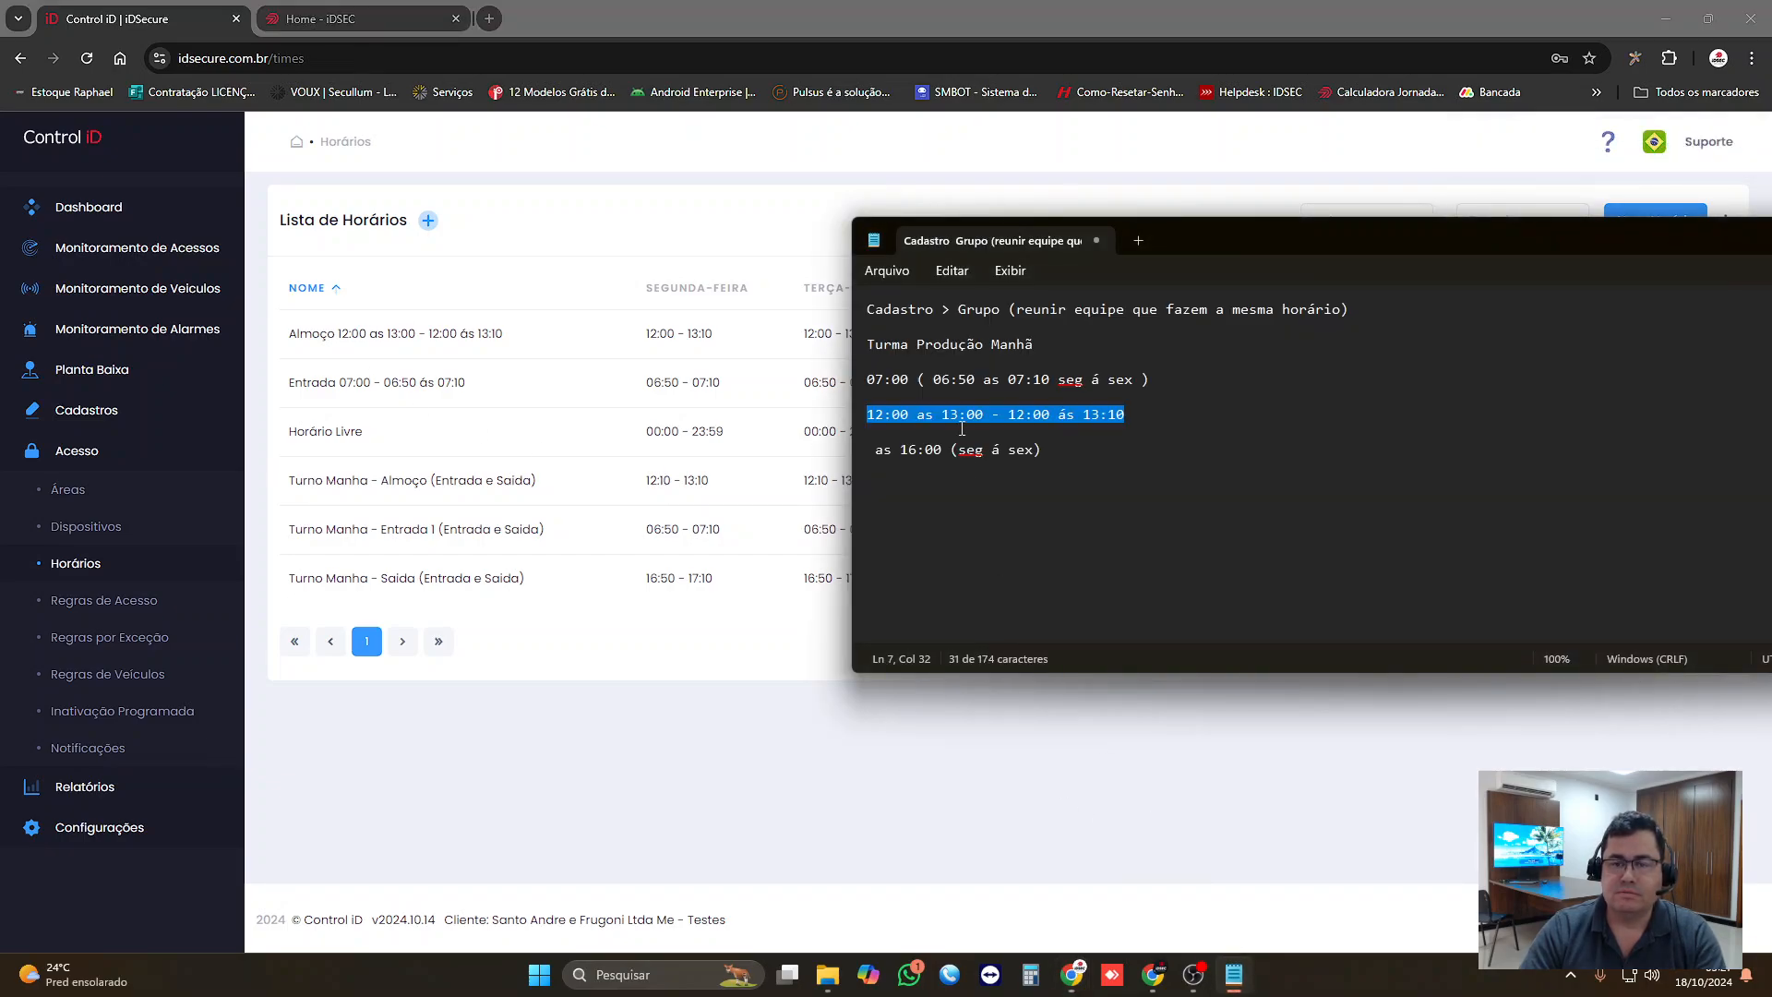
click(893, 449)
drag(893, 447, 1126, 472)
key(Delete)
key(Delete)
click(1066, 453)
drag(918, 450, 1048, 454)
key(Delete)
Step: Complete the exit line in the notes so it reads "16:00 - 16:00 ás 16:10"
text(- )
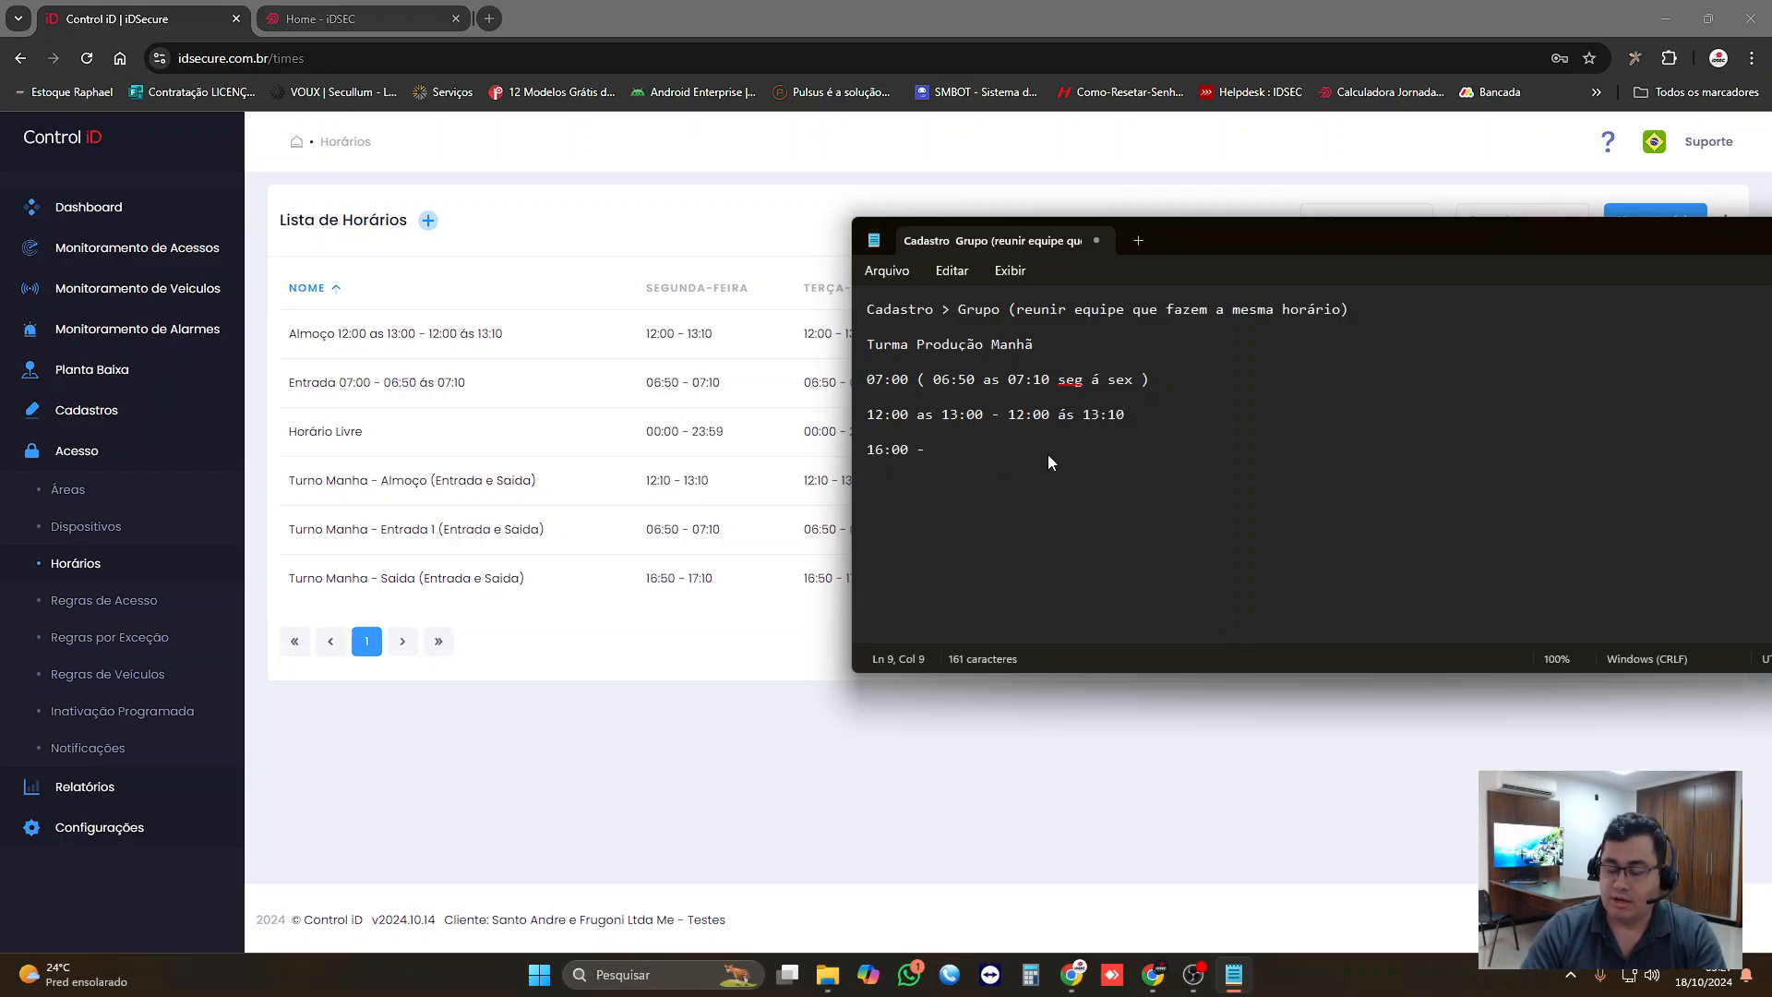
text(16:)
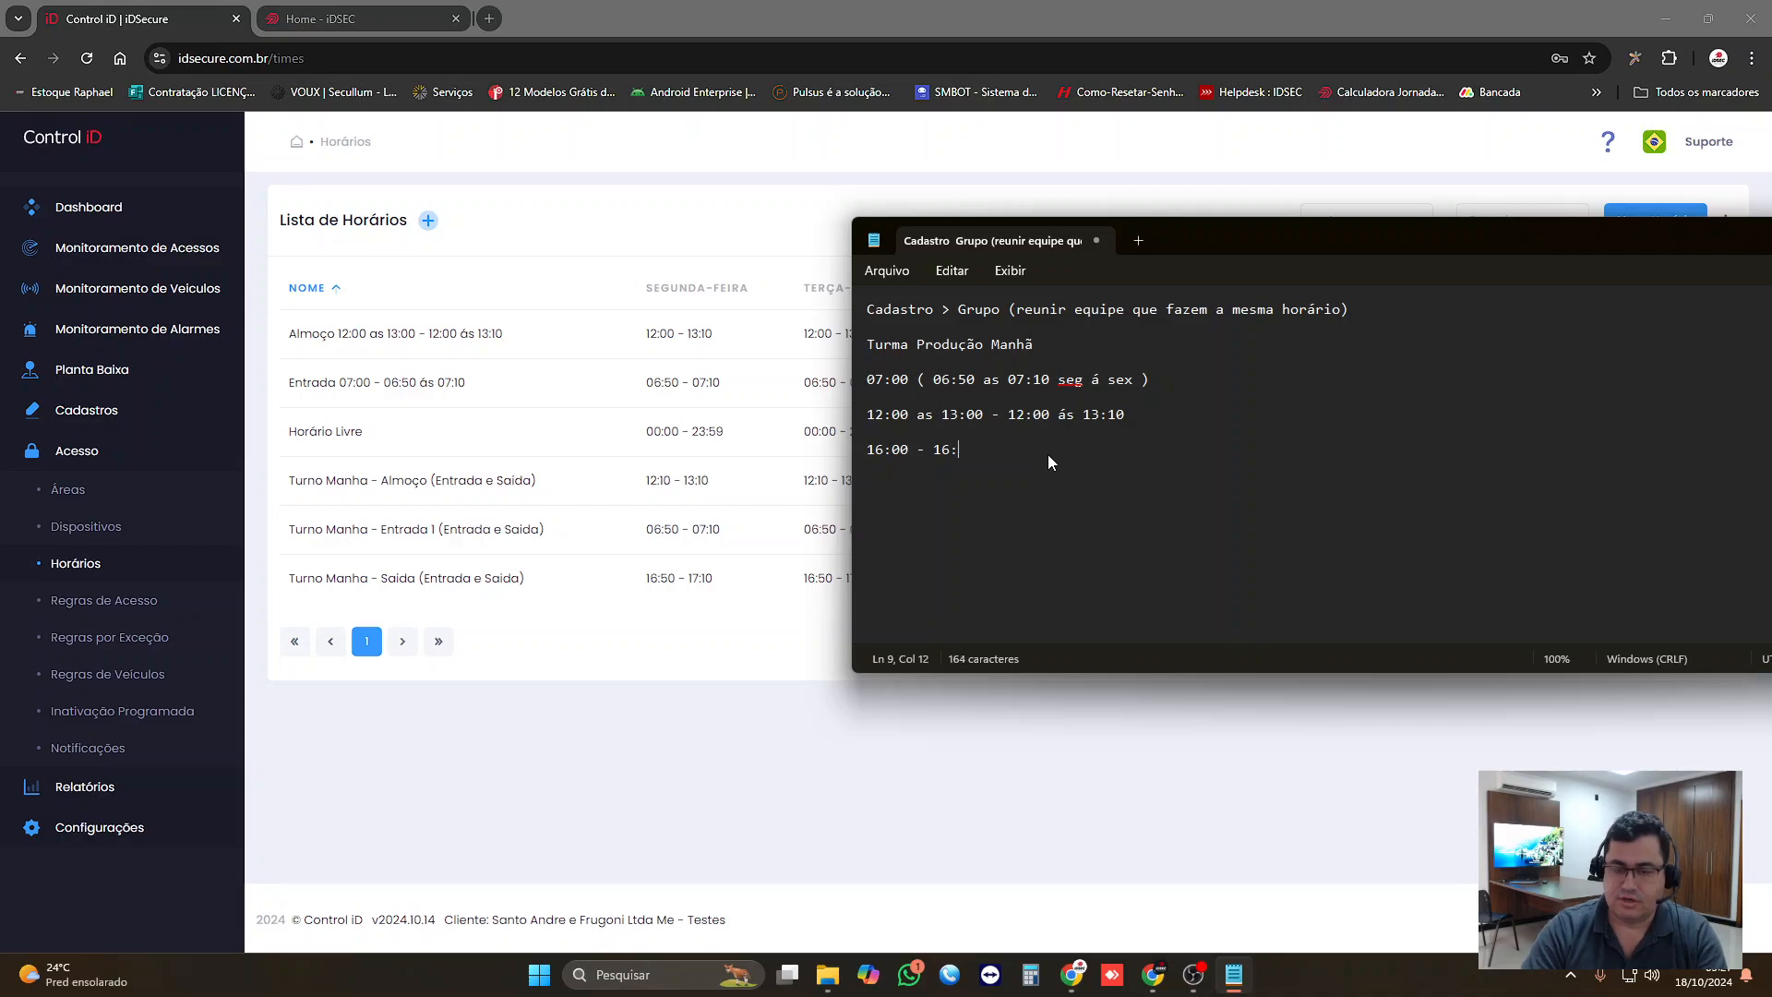
text(00 á)
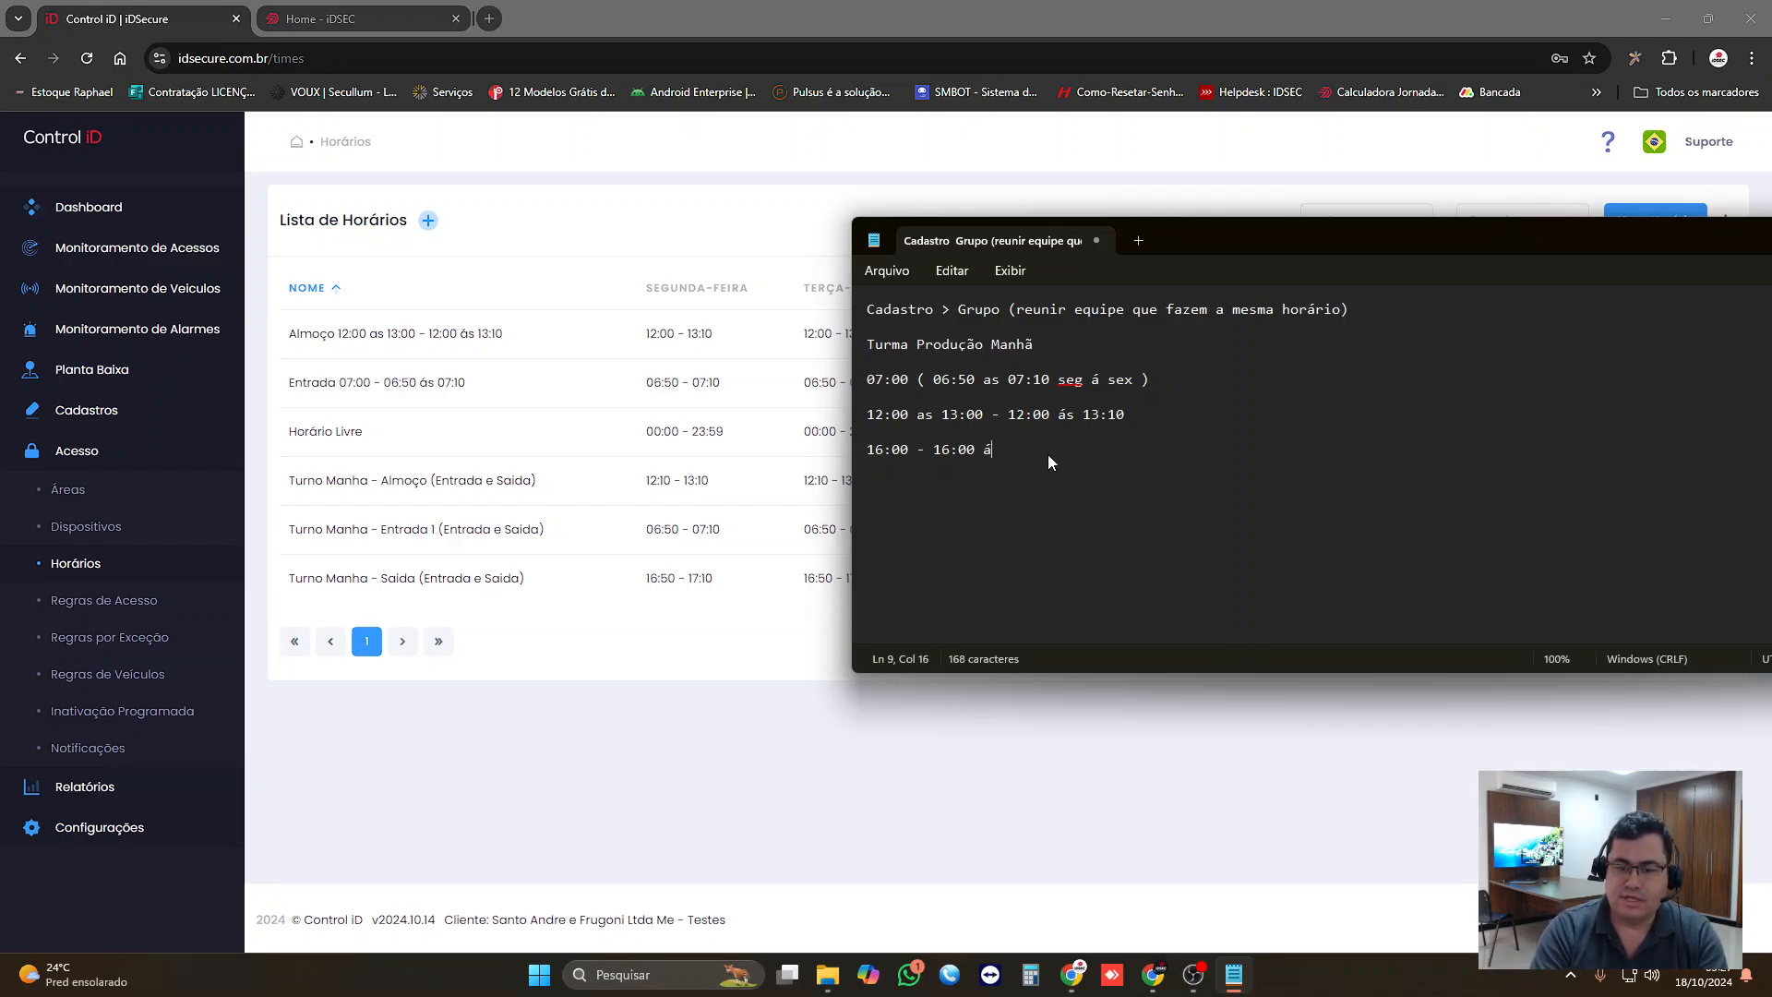
text(s 16:10)
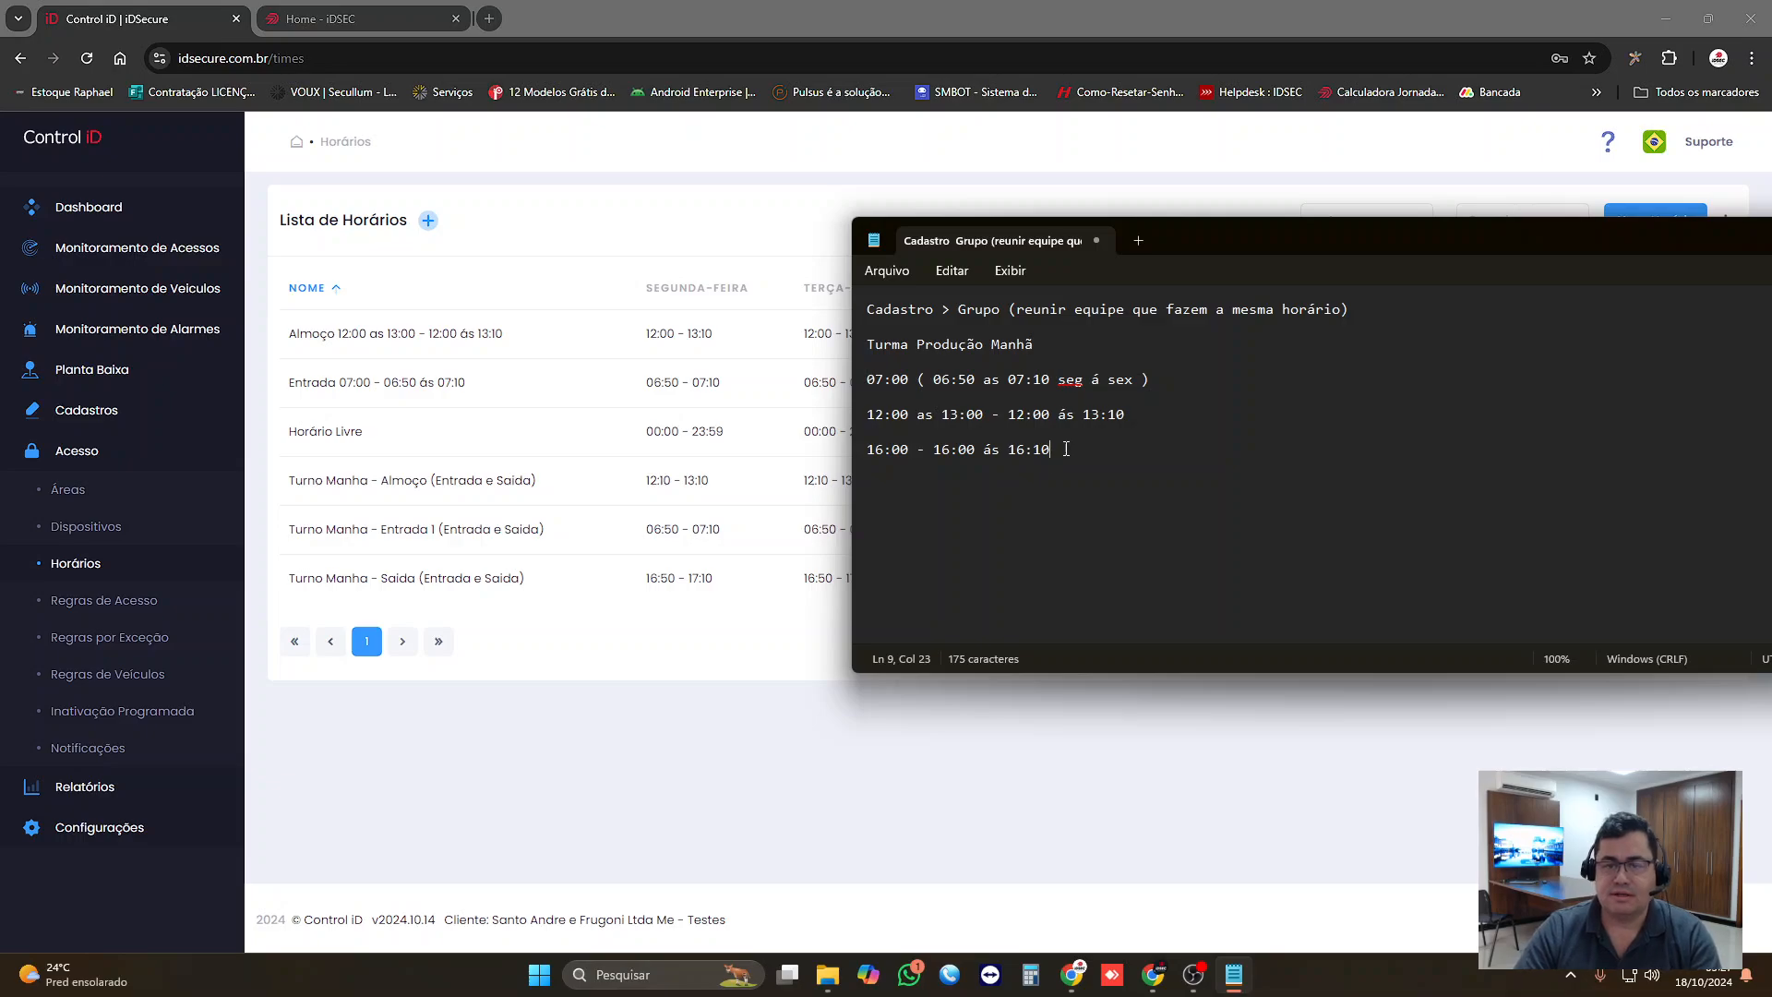
Step: Copy the exit line from the notes and start a new iDSecure schedule described as "Saida 16:00 - 16:00 ás 16:10"
drag(1052, 452, 824, 453)
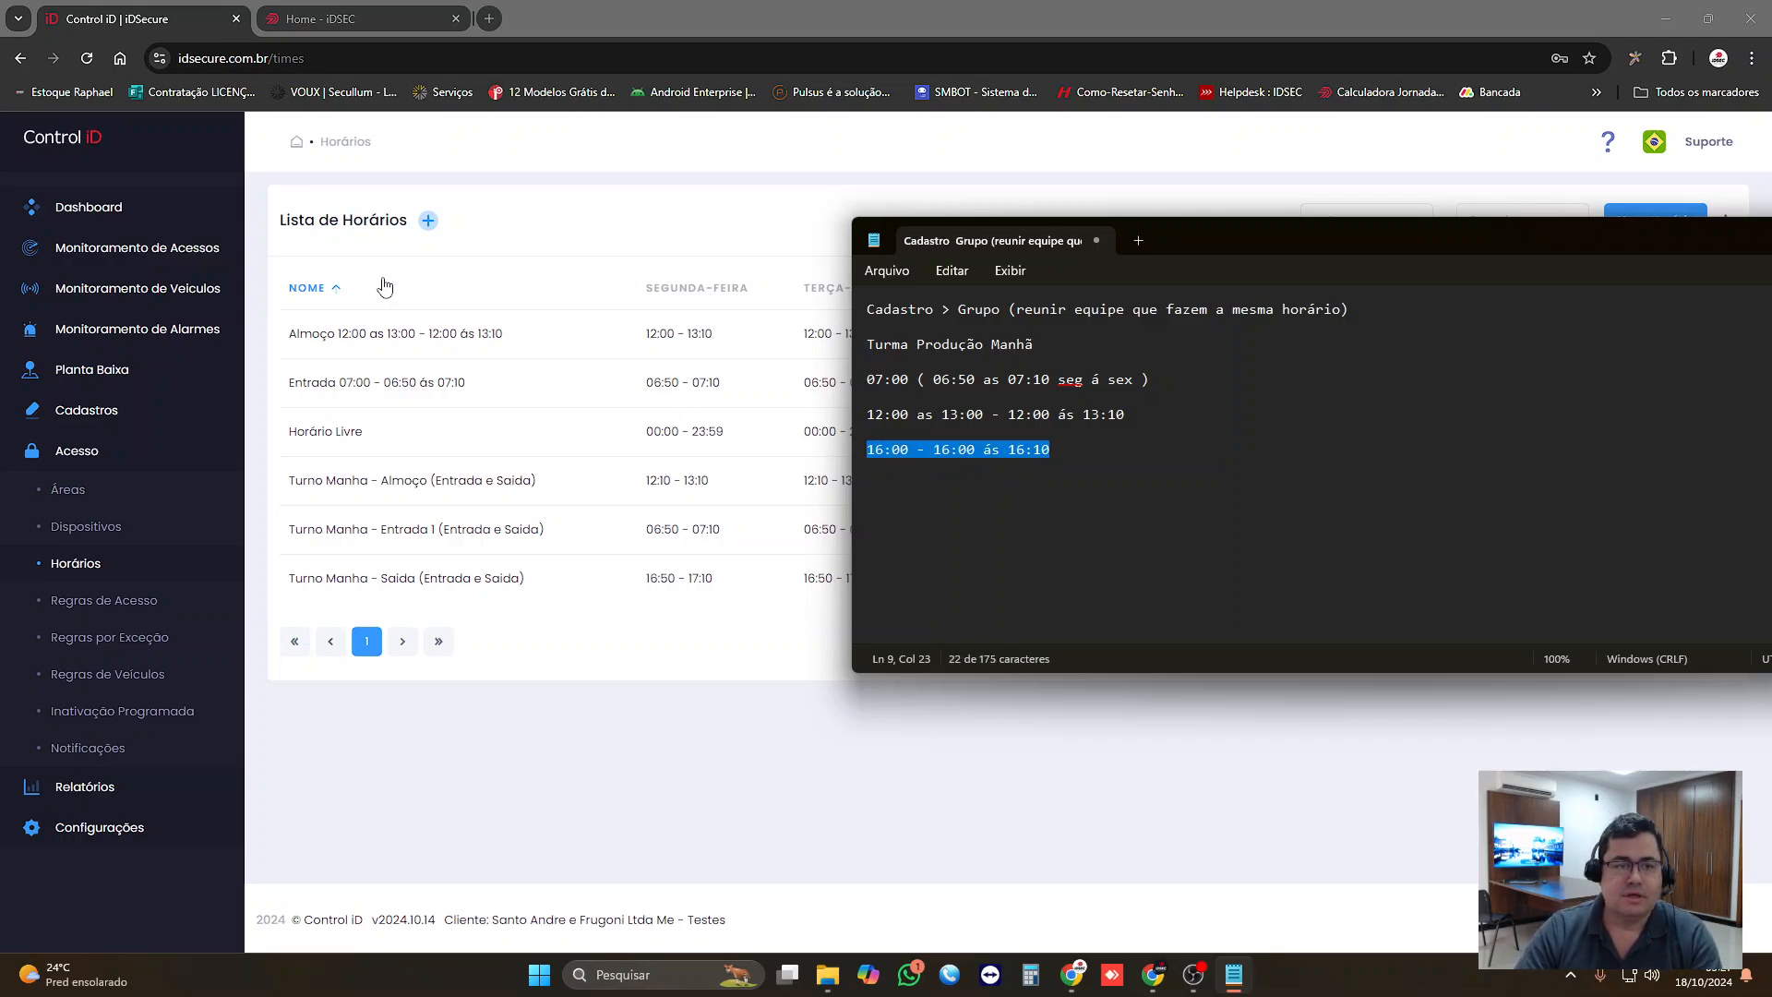
click(557, 219)
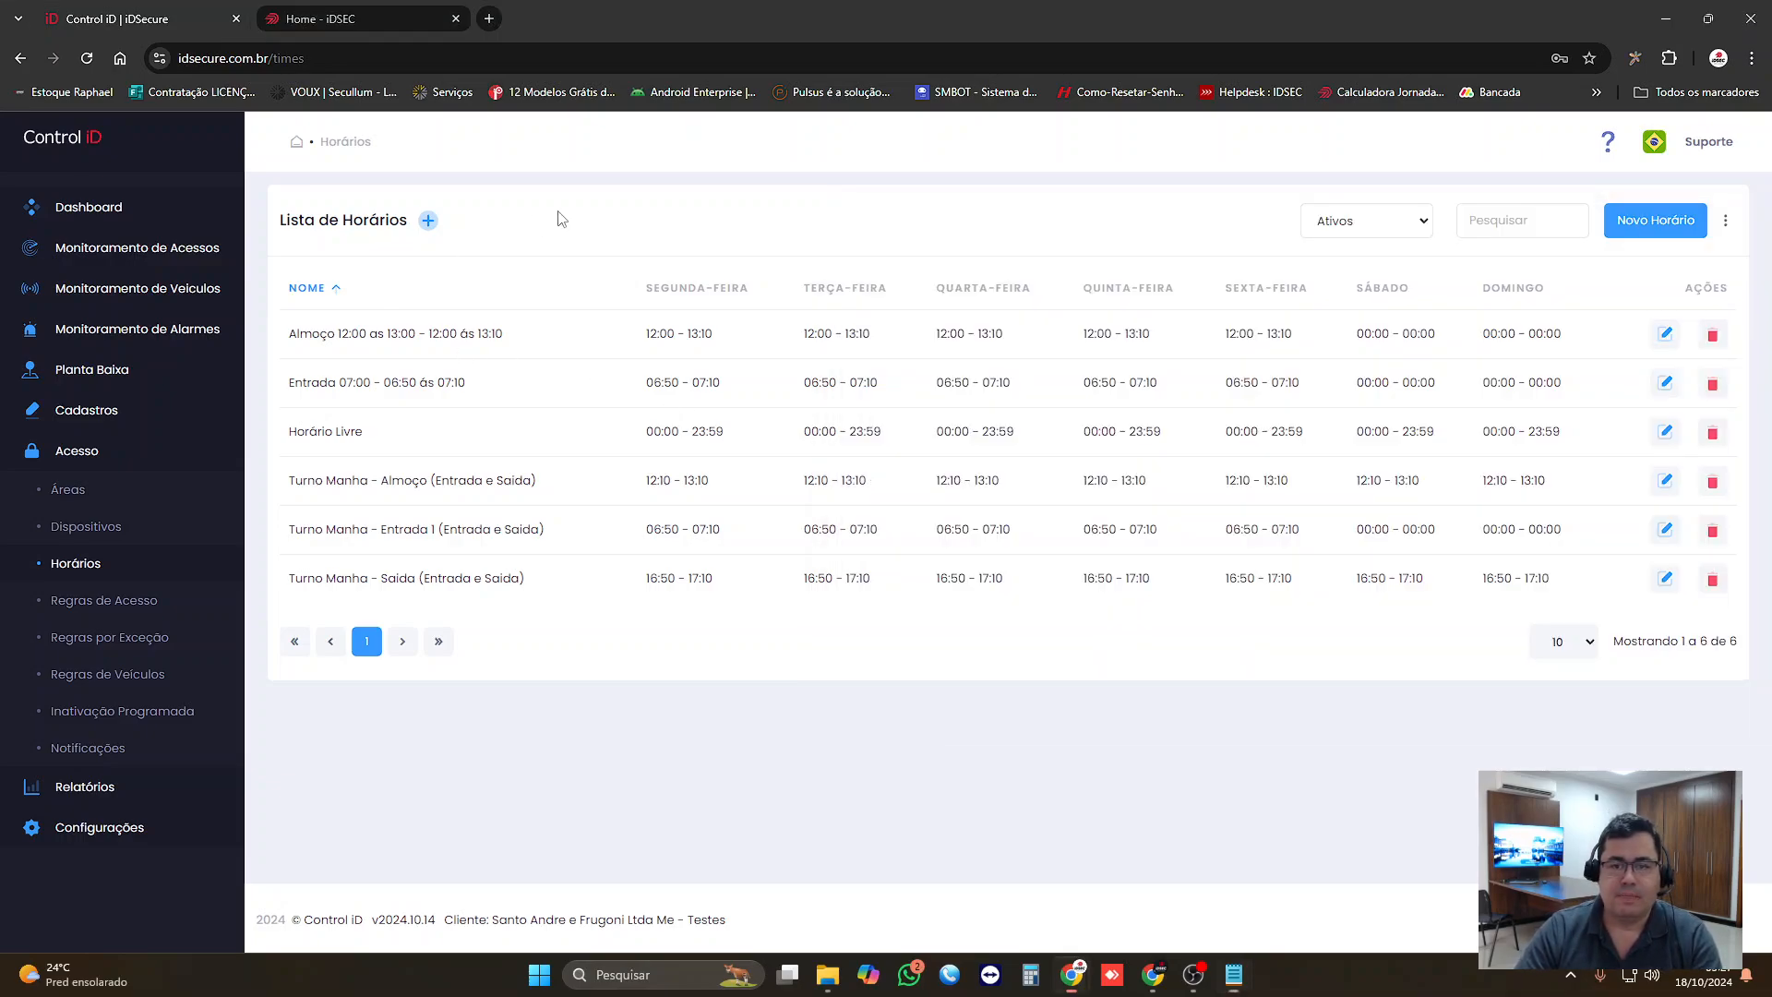
click(1646, 220)
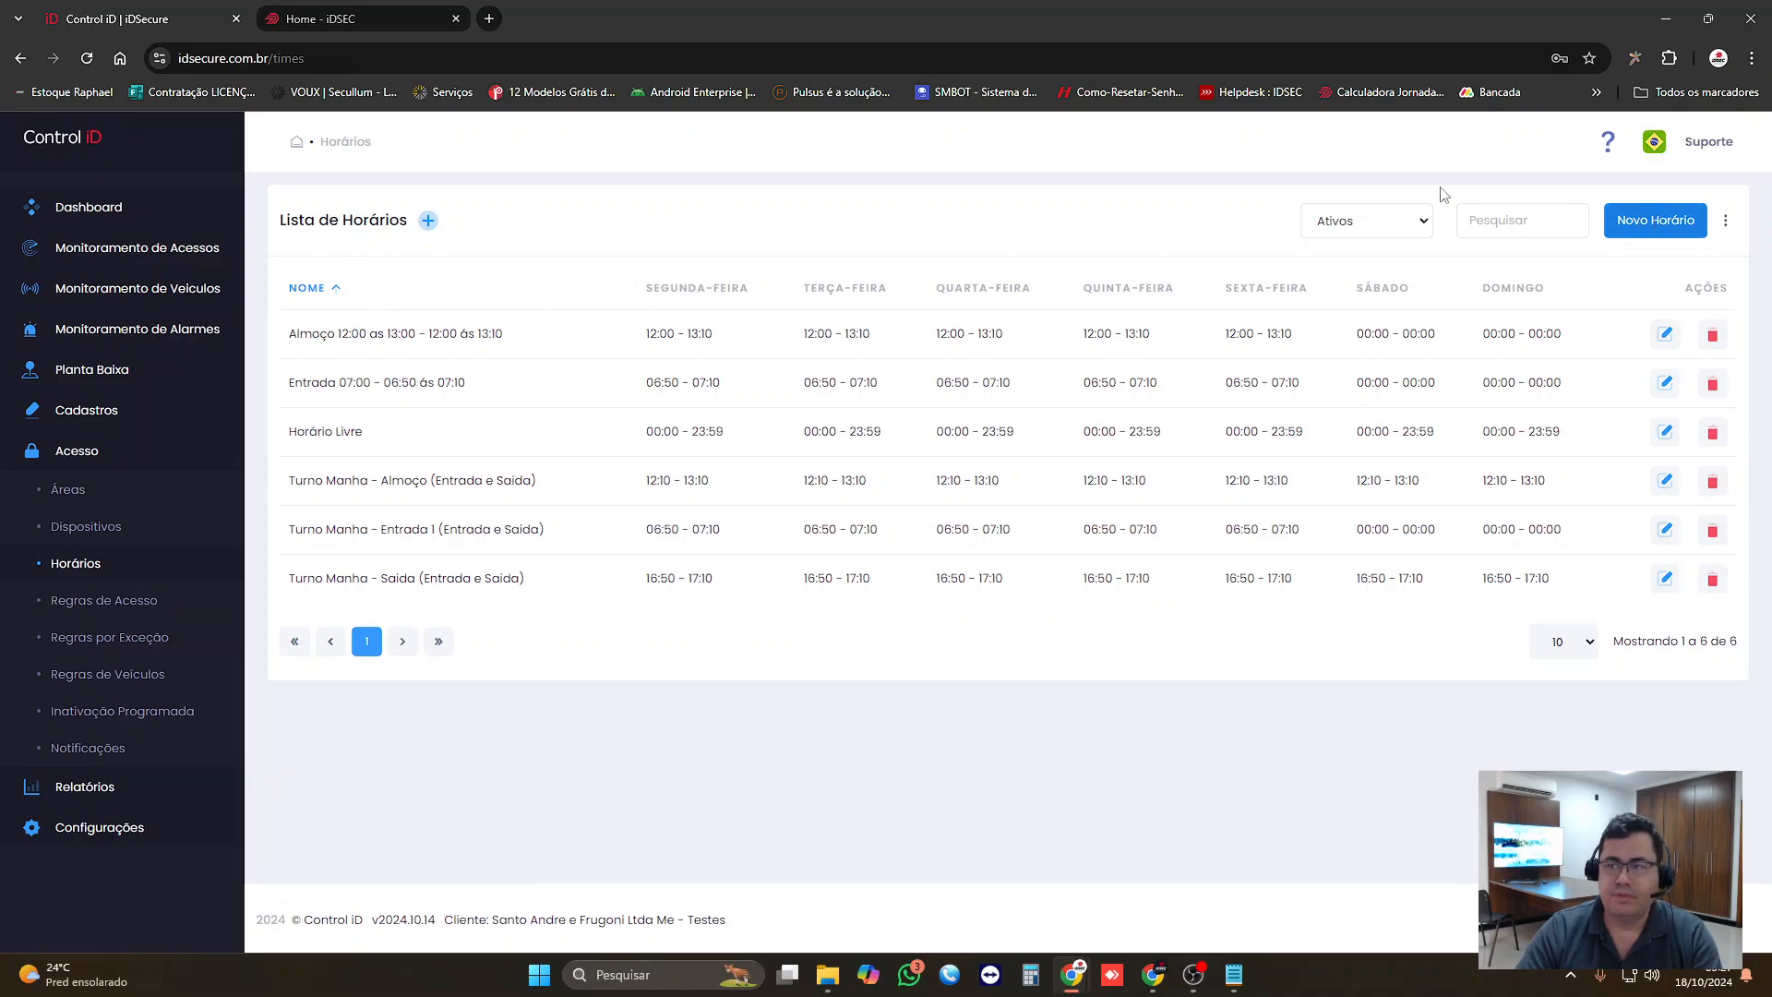
click(1634, 219)
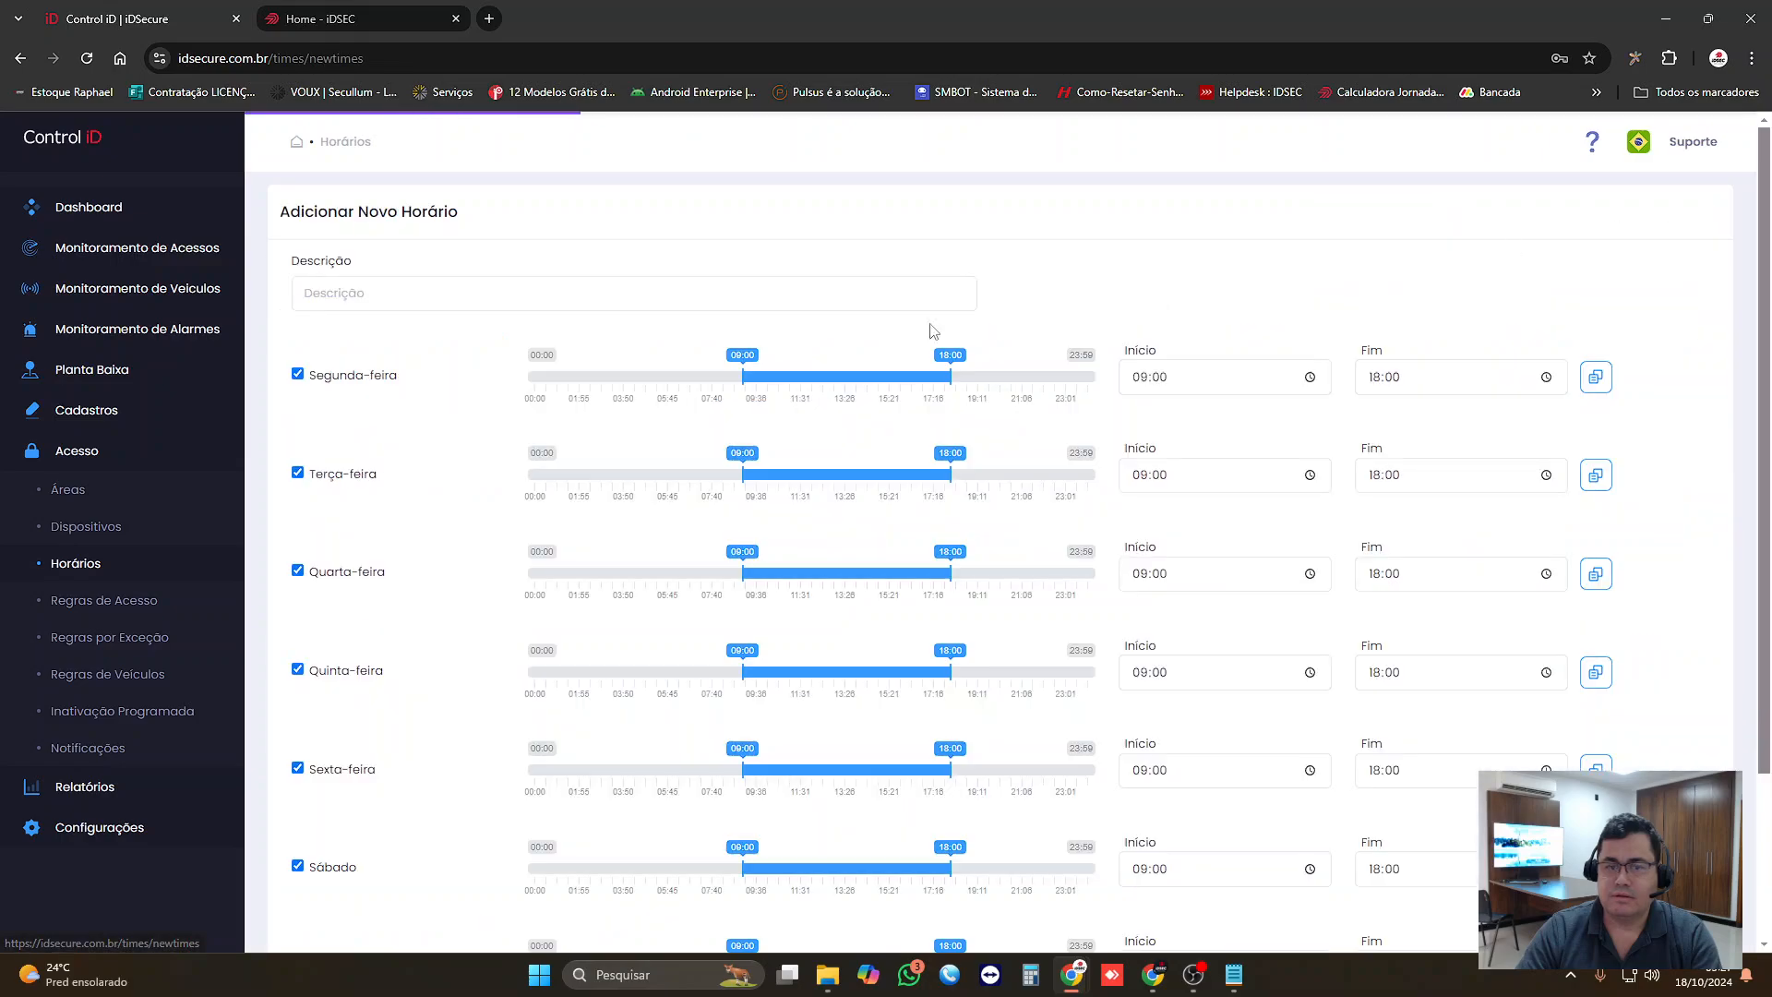
click(402, 298)
text(Saida 16:00 - 16:00 ás 16:10)
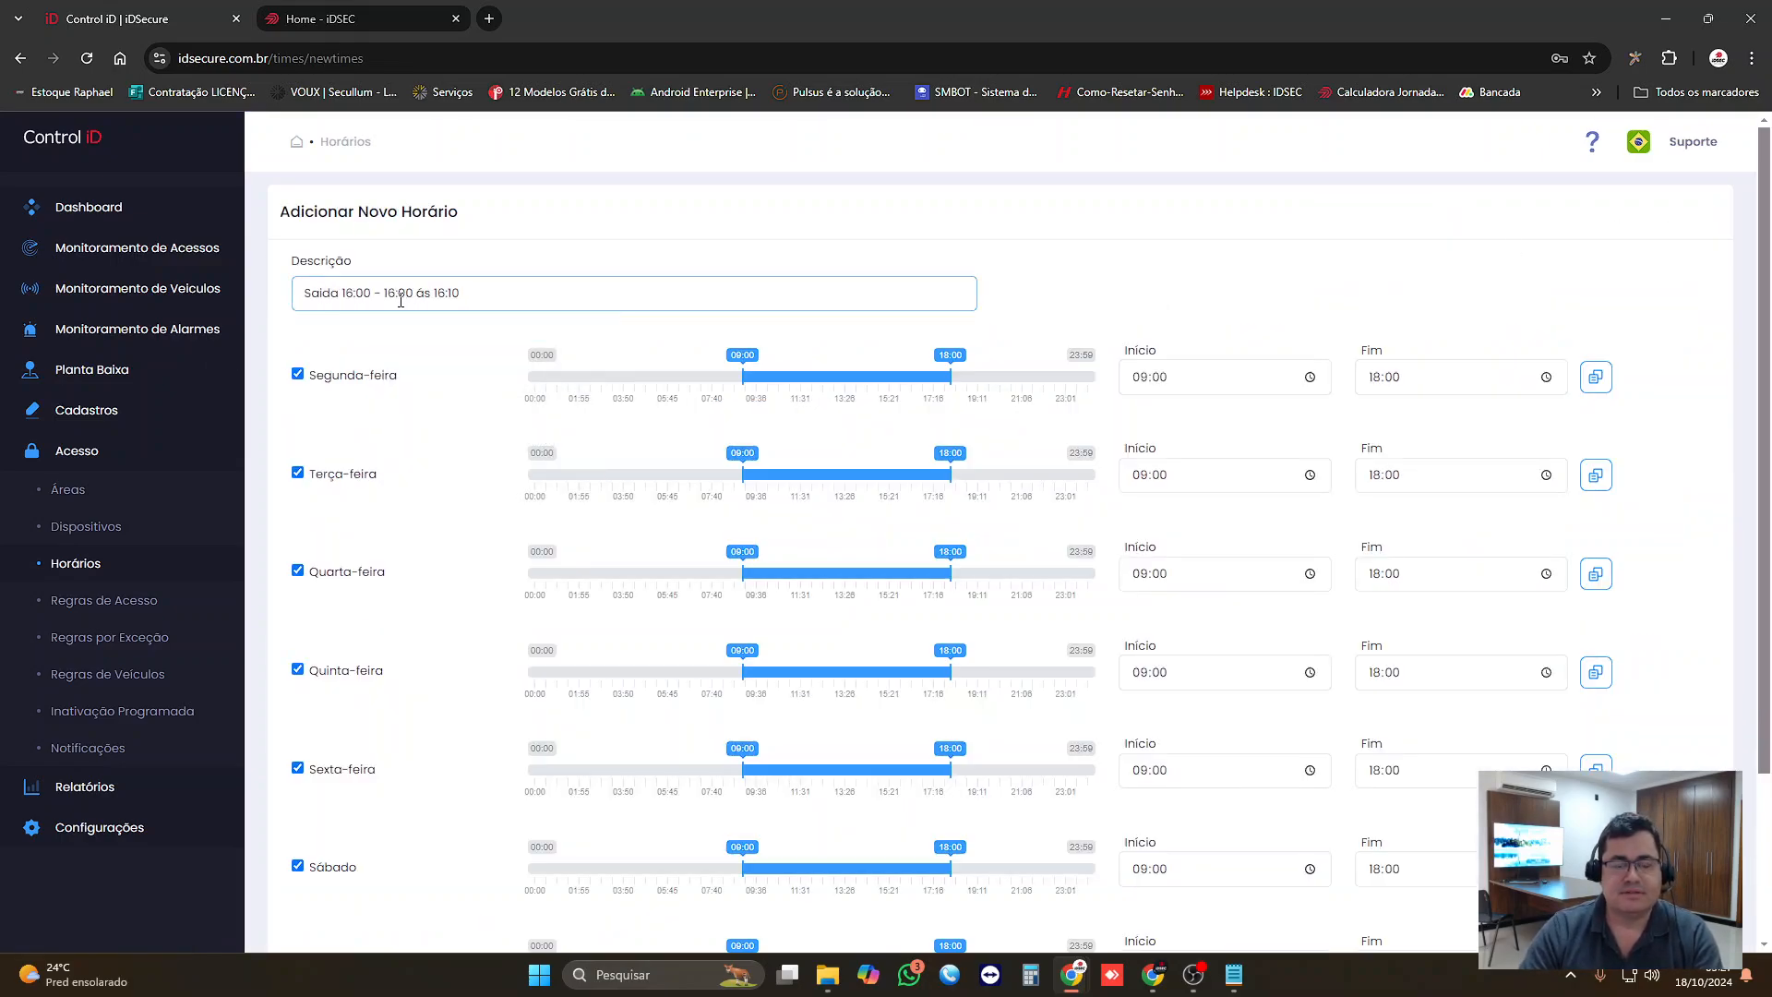
Step: Set Segunda-feira to start at 16:00 and end at 16:10, and replicate that range to the other days
click(1189, 378)
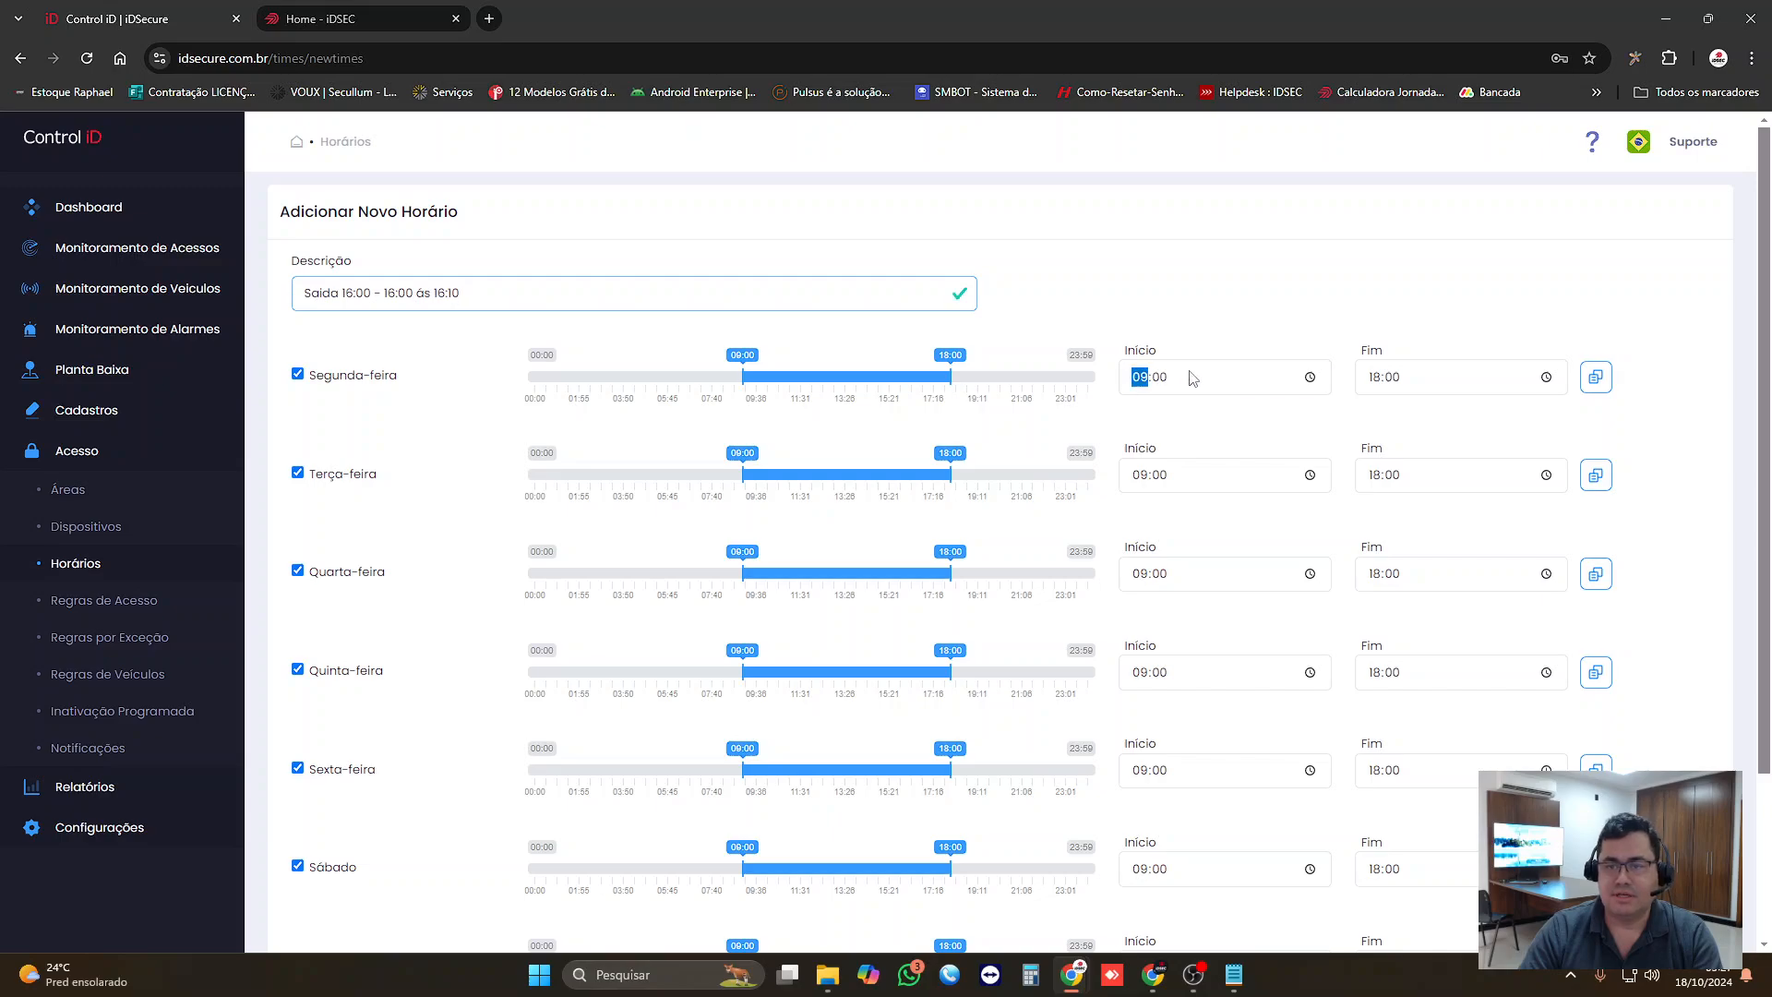
text(16)
key(Tab)
key(Tab)
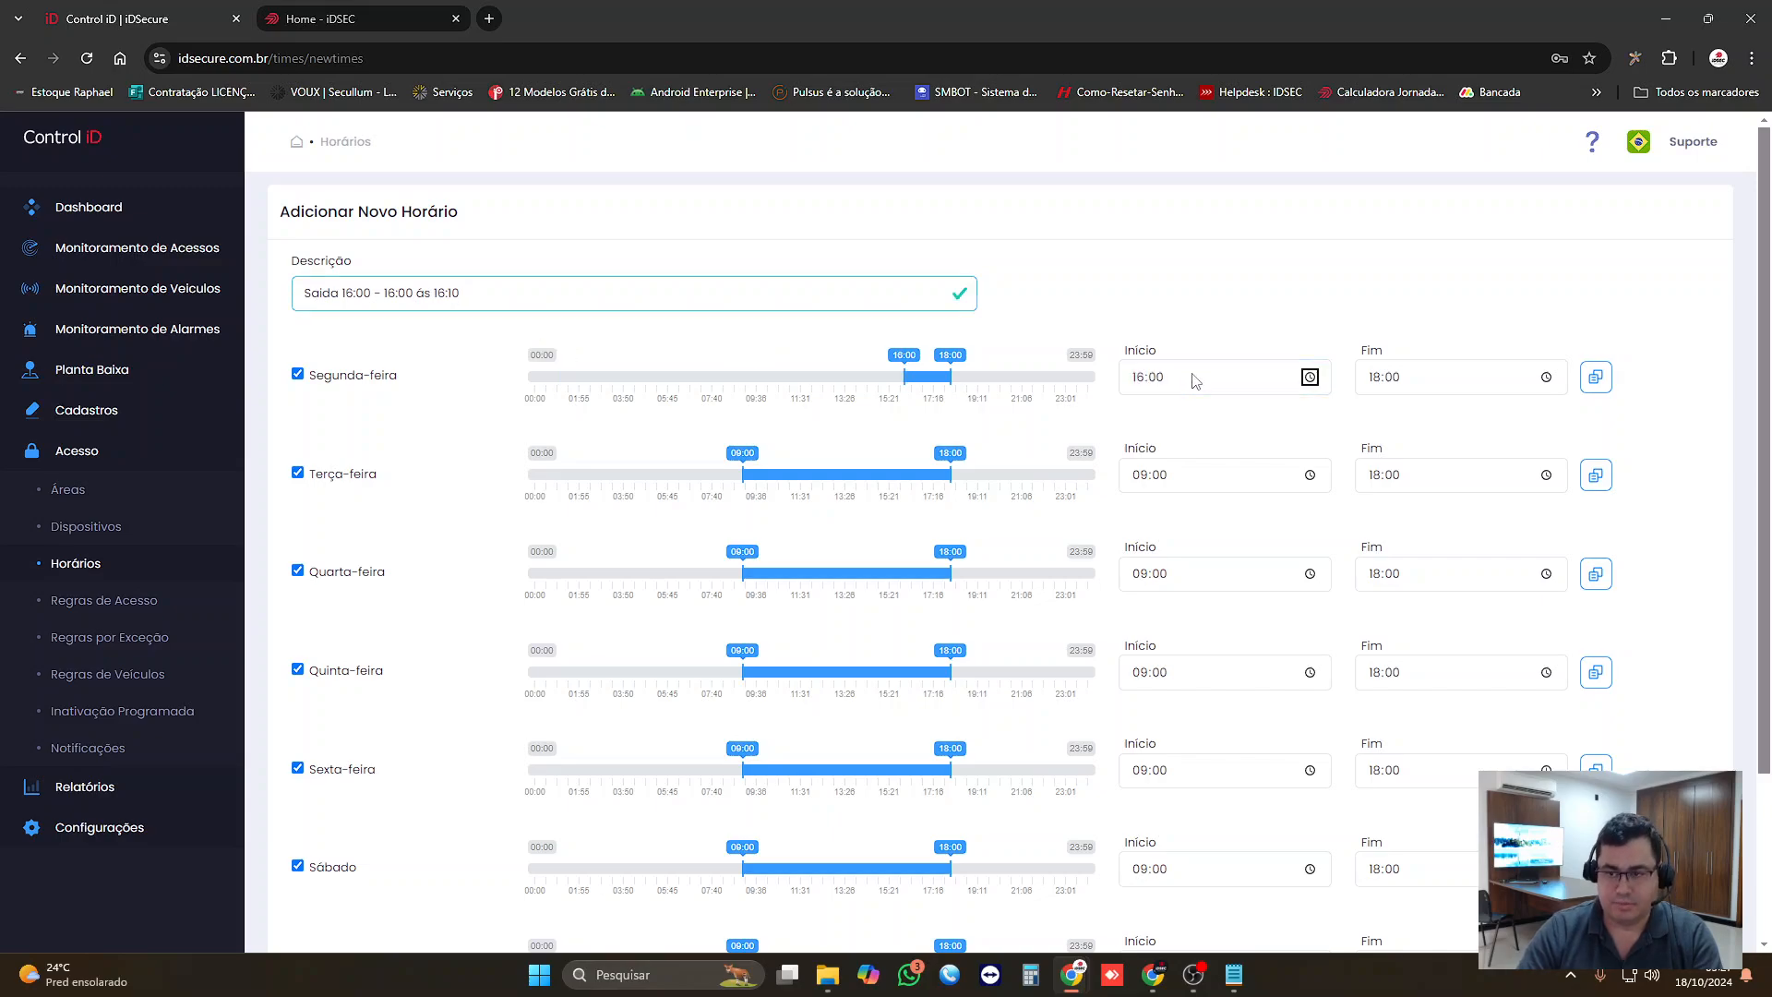
text(1610)
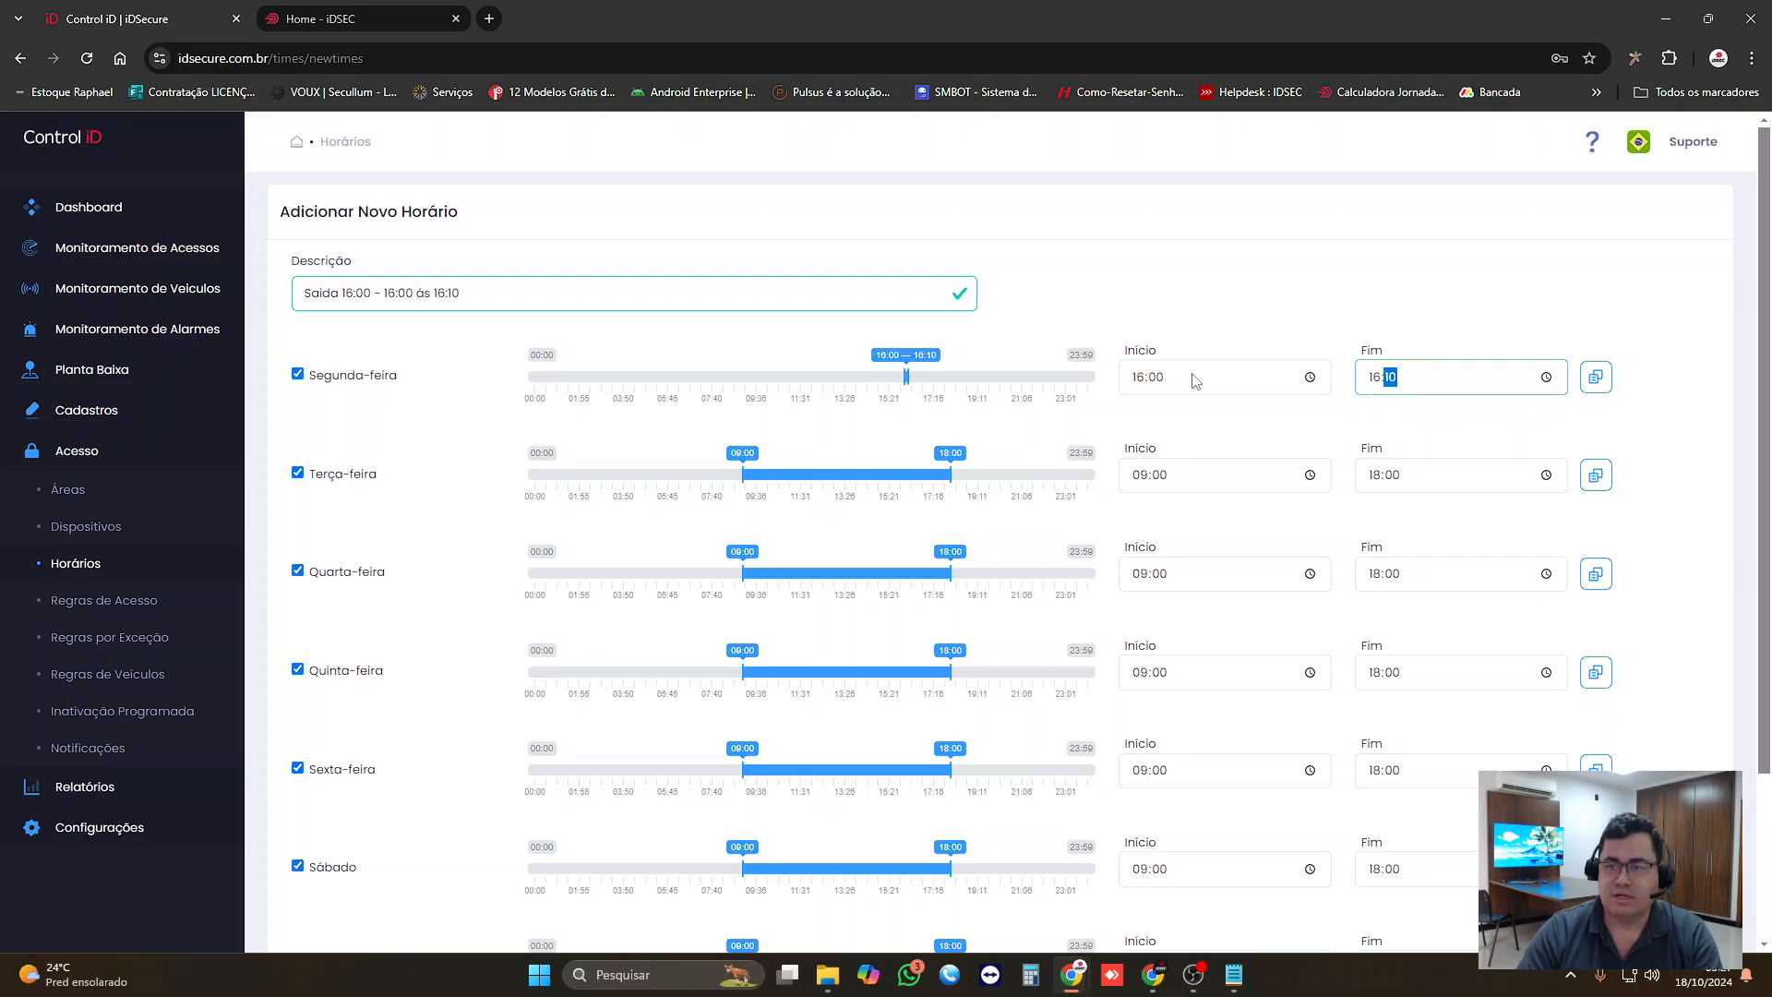
key(Tab)
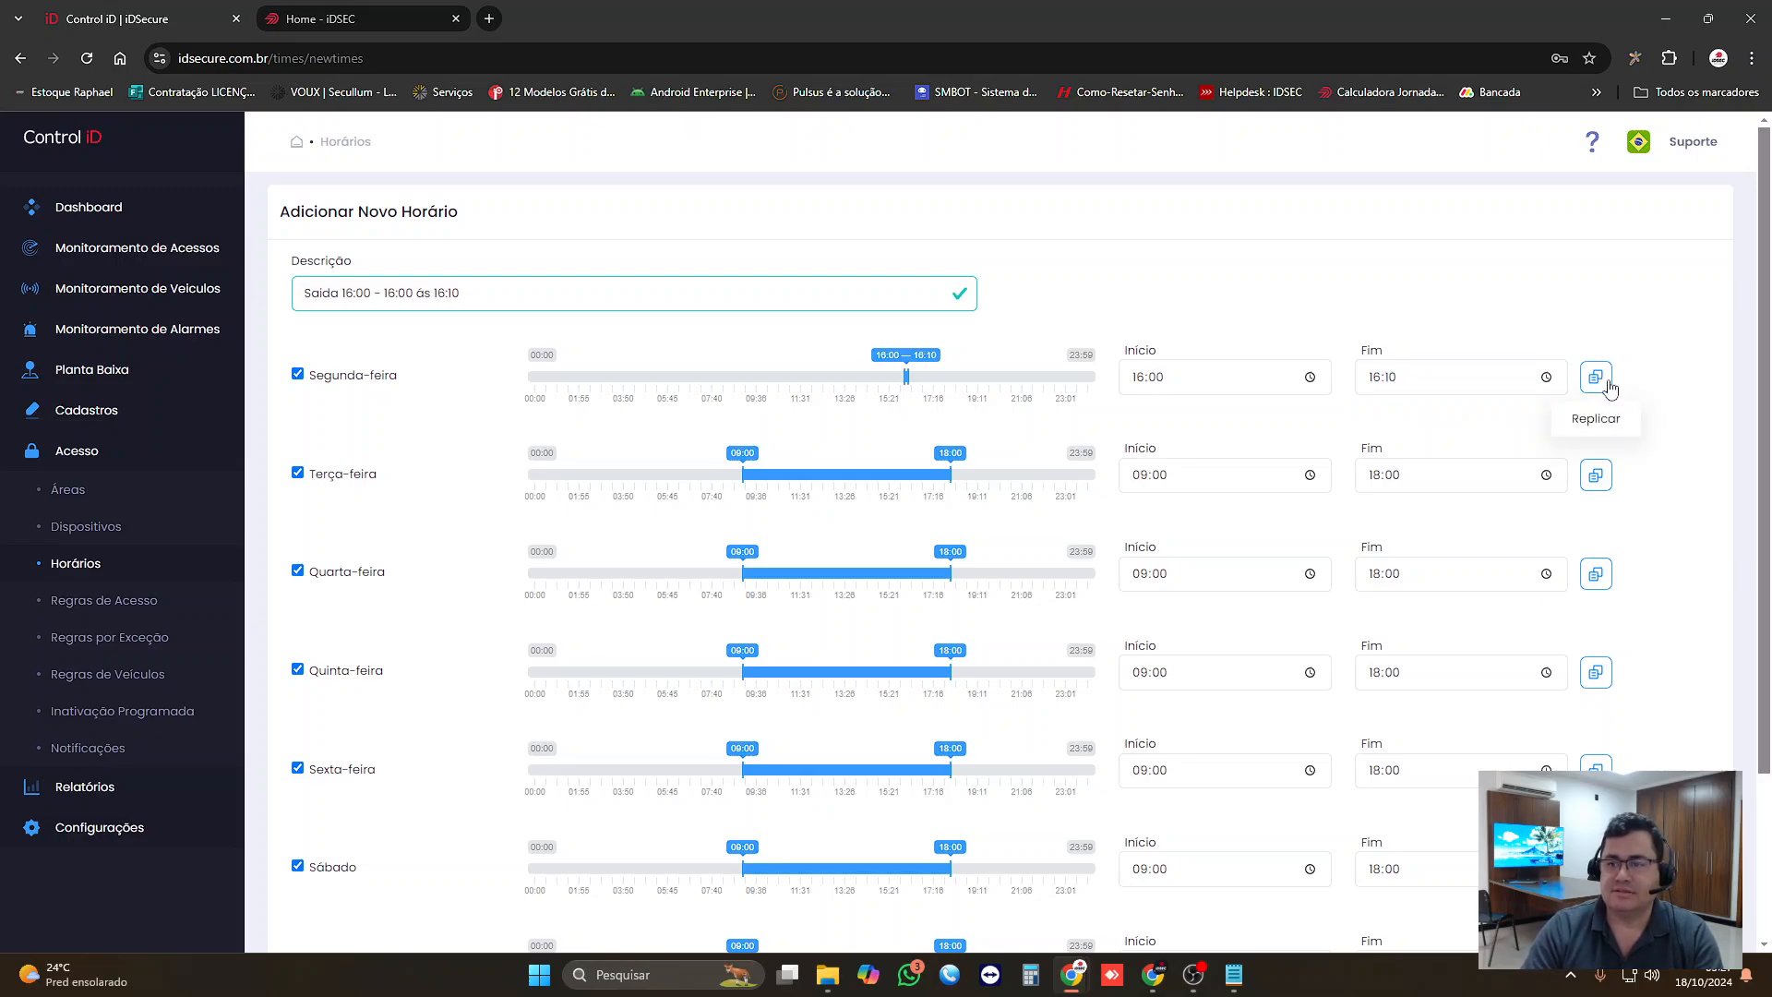
click(1596, 376)
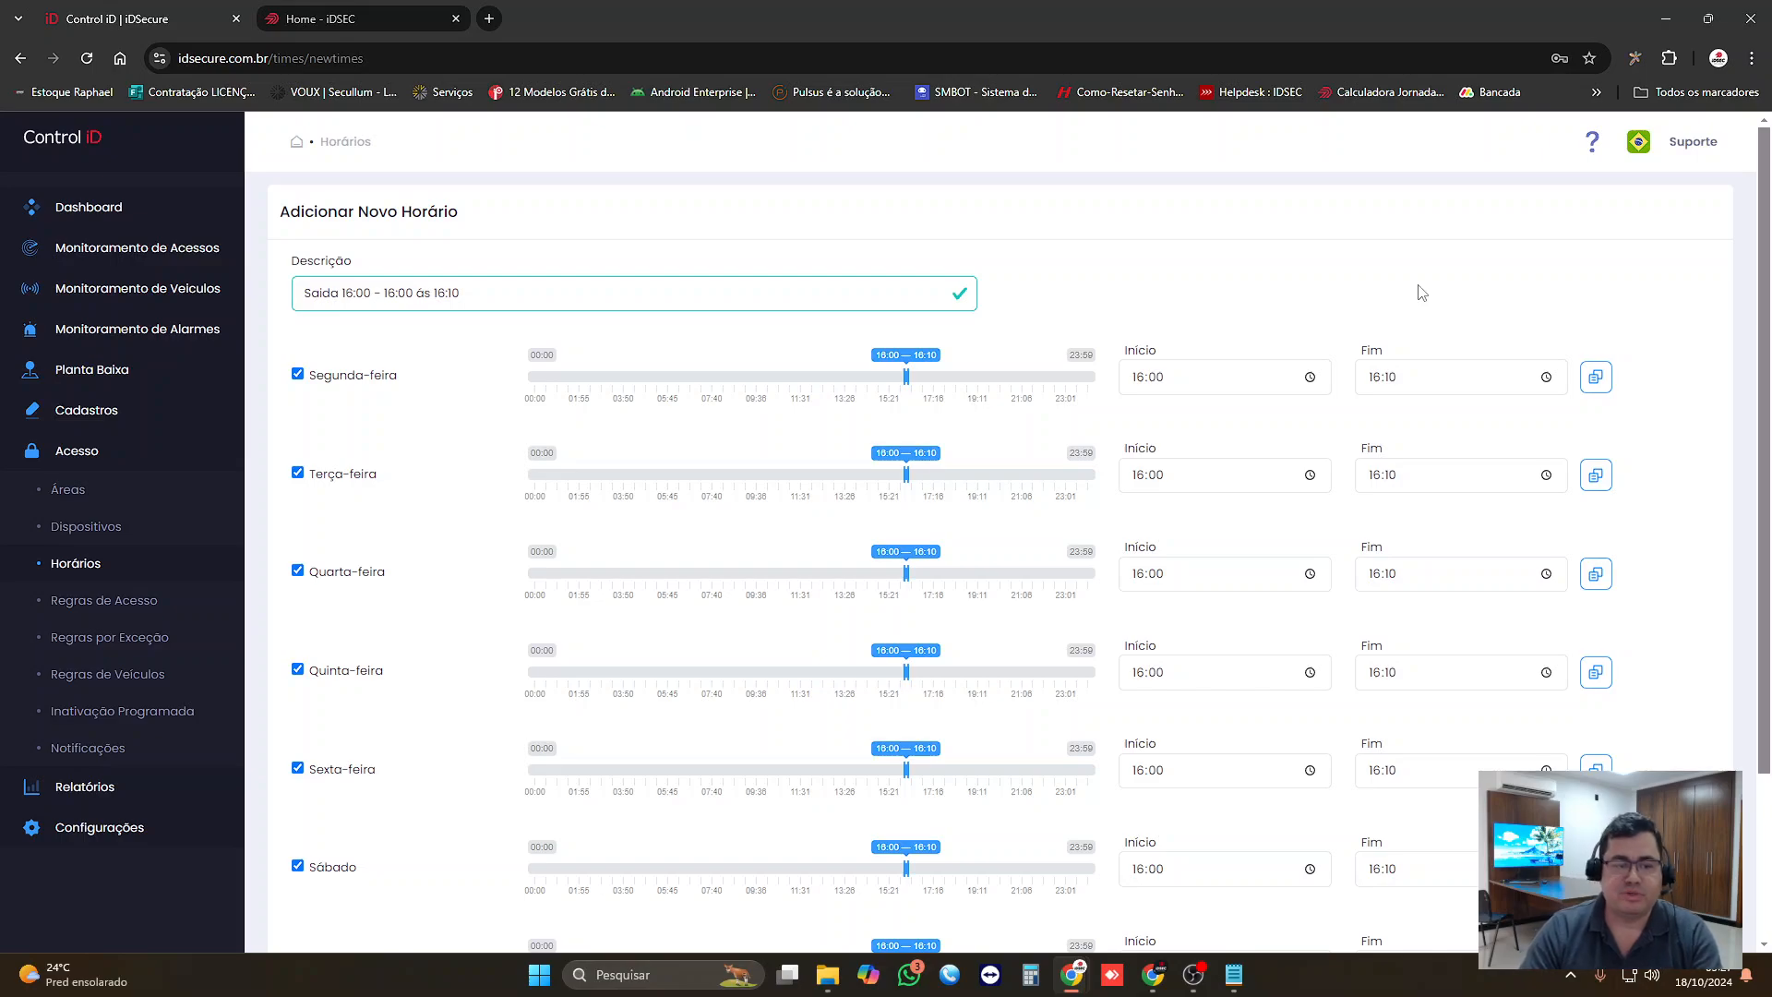
Step: Exclude Domingo and Sábado from the exit schedule and save it
scroll(368, 715, down, 3)
click(297, 753)
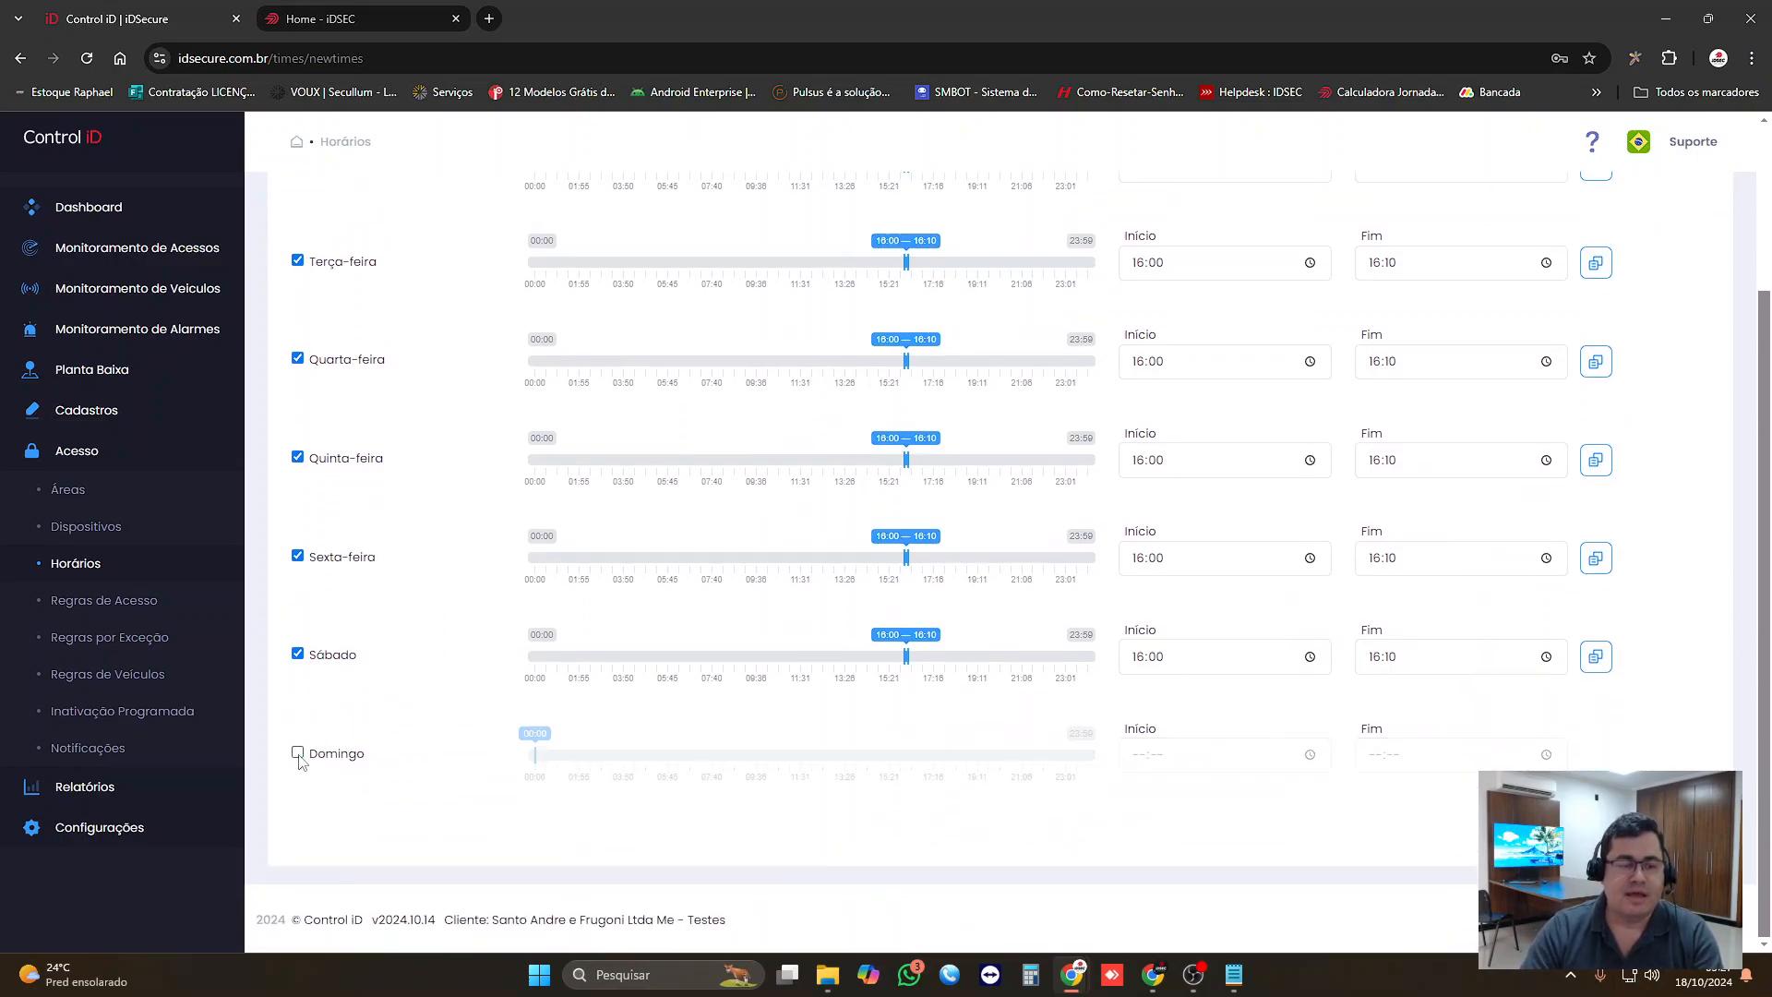
click(296, 656)
scroll(621, 720, up, 3)
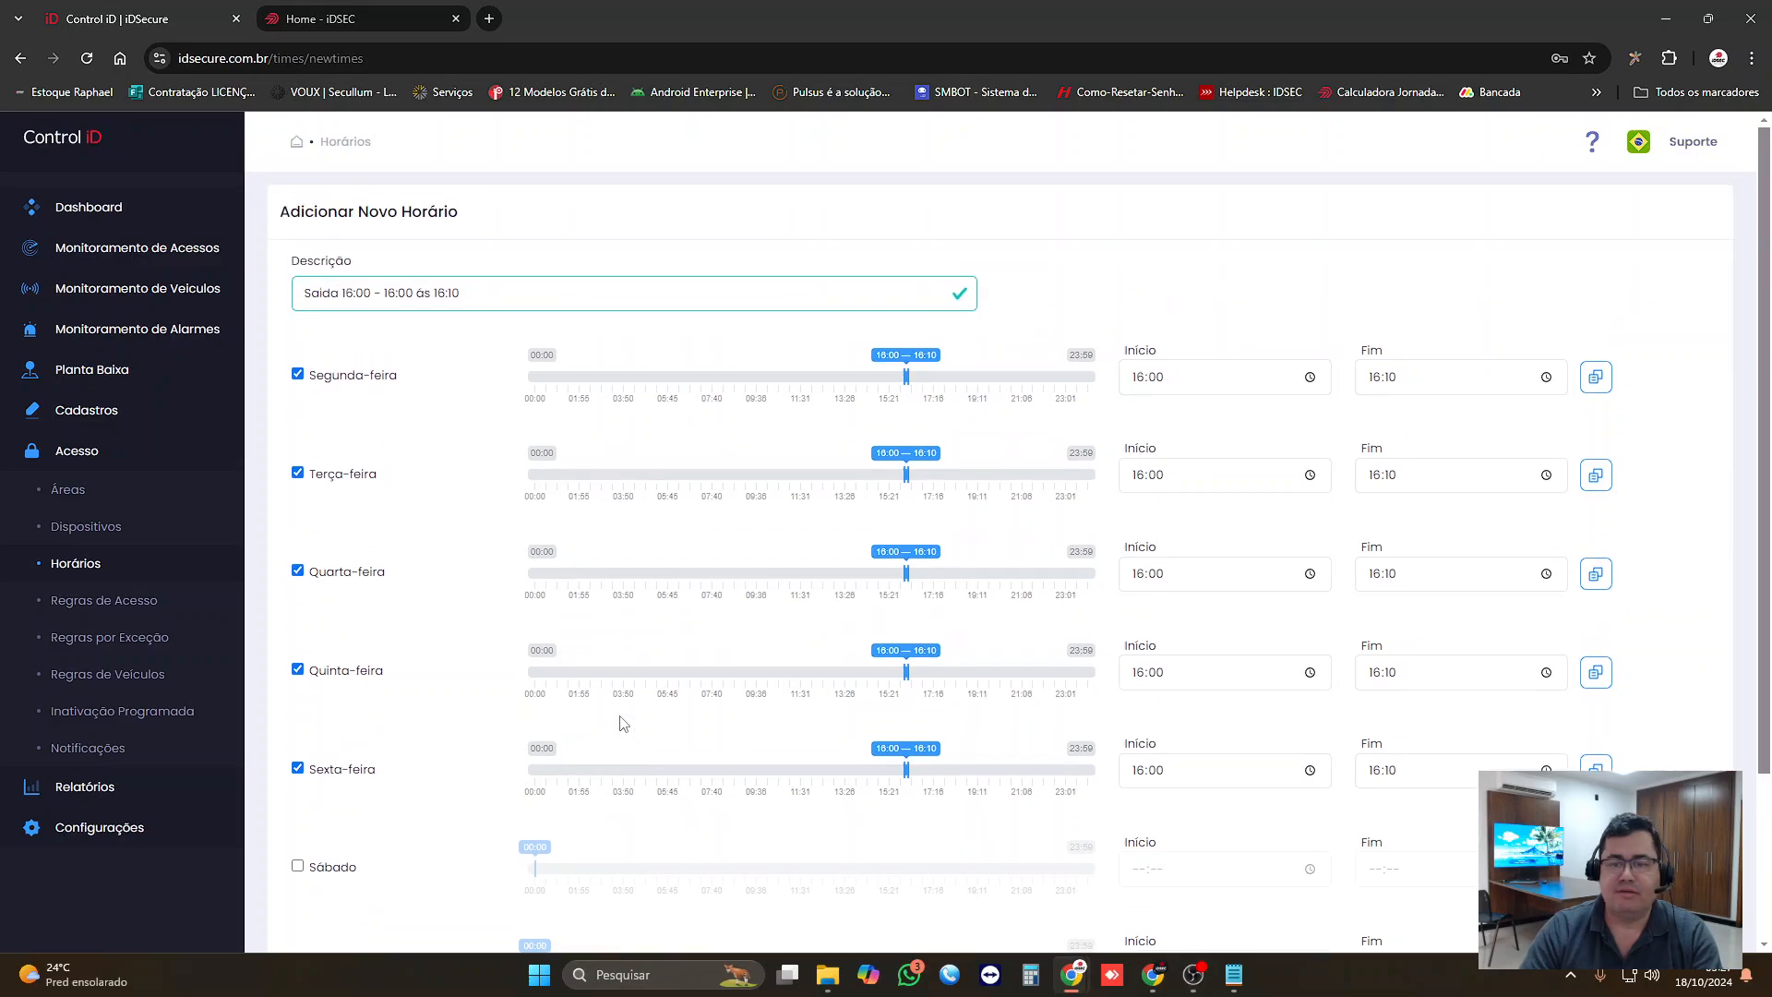
scroll(637, 720, down, 3)
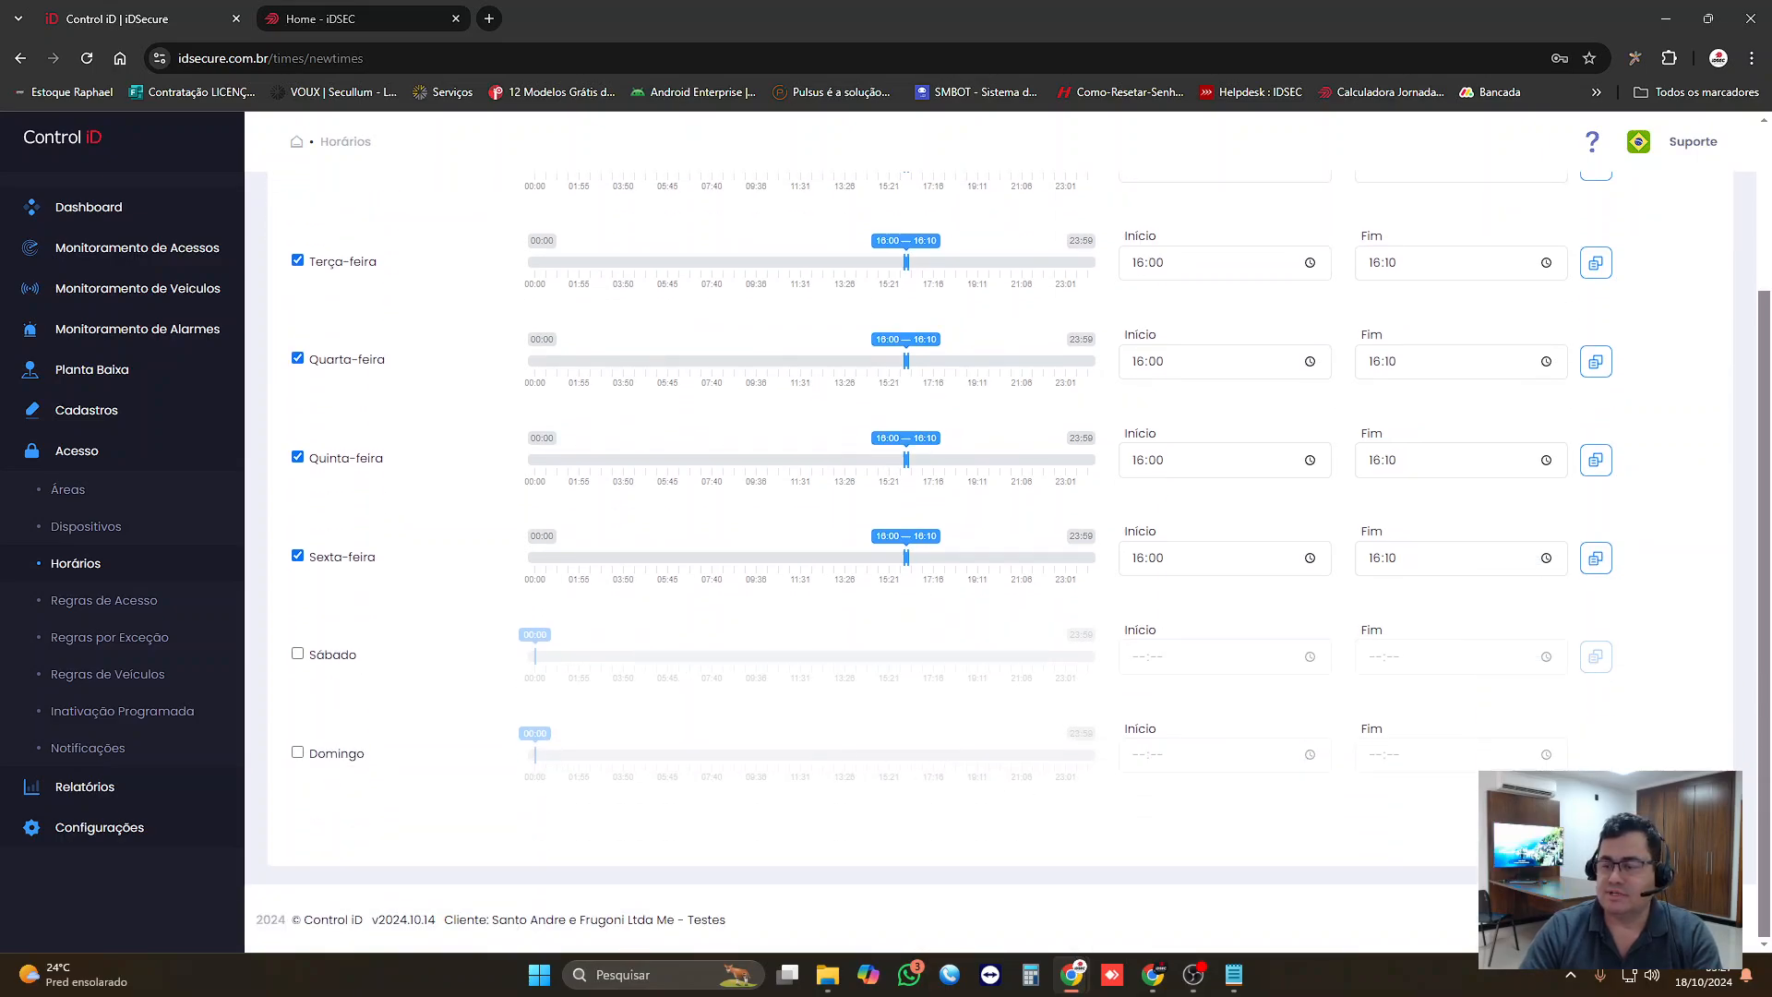
click(1672, 824)
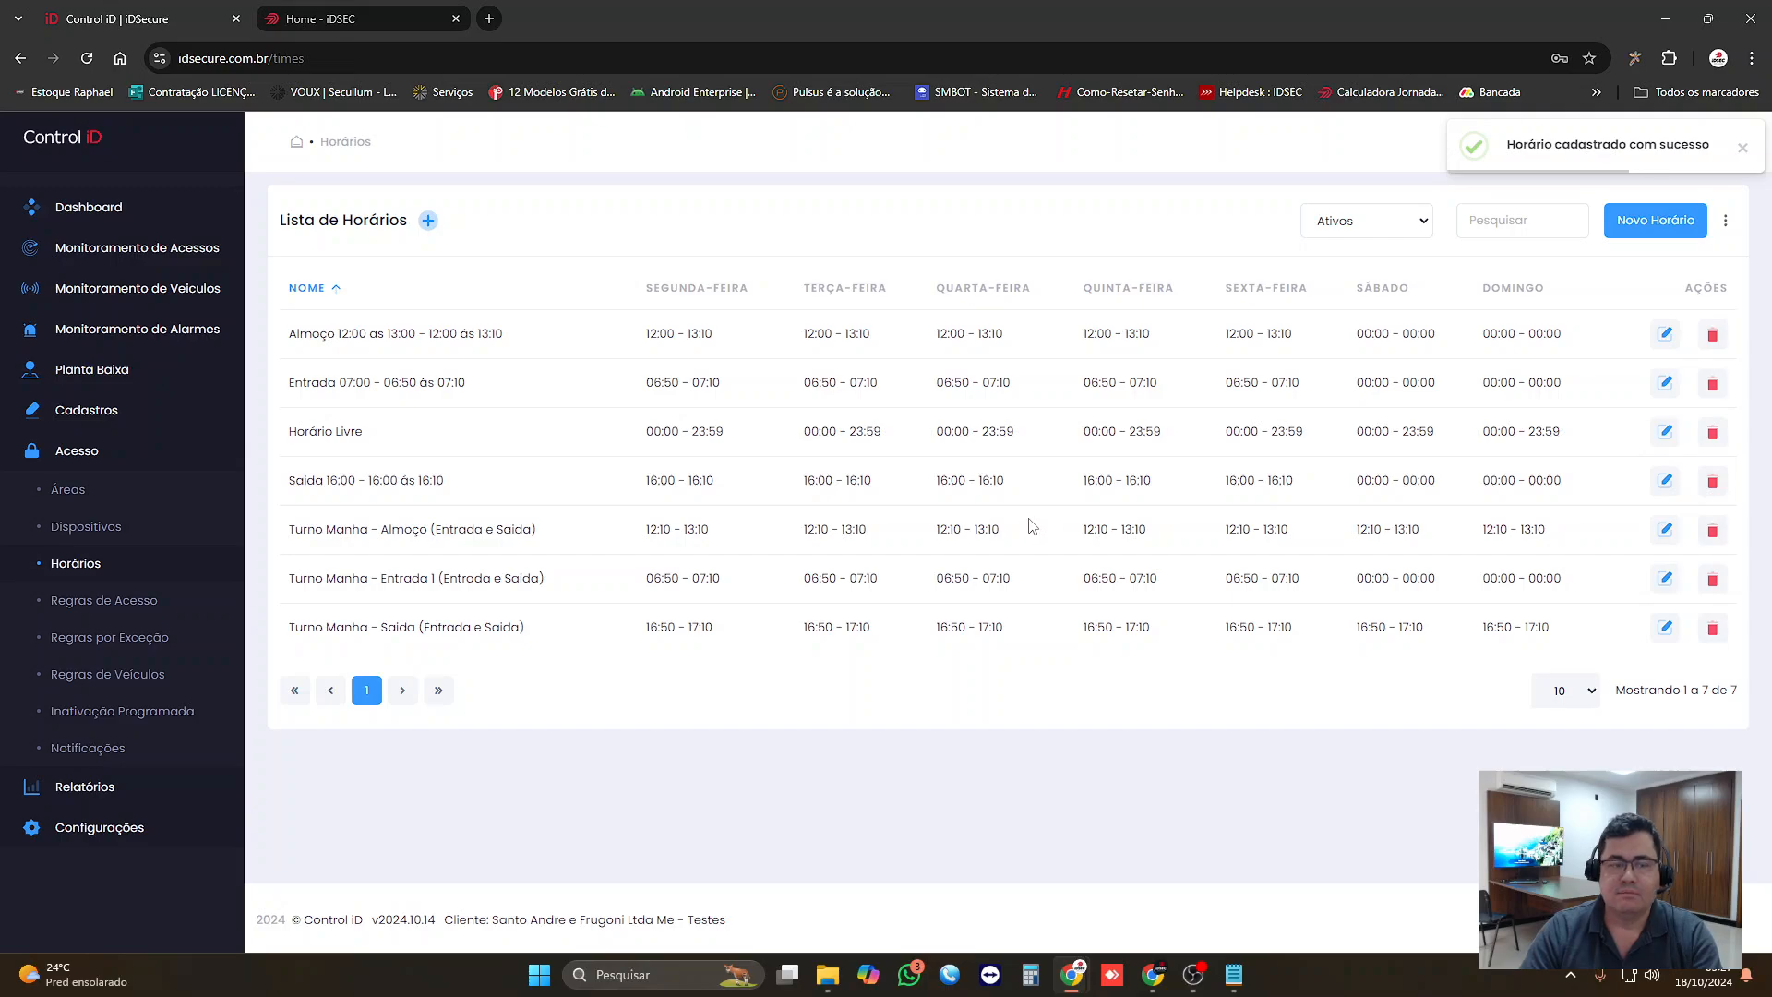
Step: Review the lunch and exit time lines in the Notepad notes, and return to iDSecure
click(1233, 975)
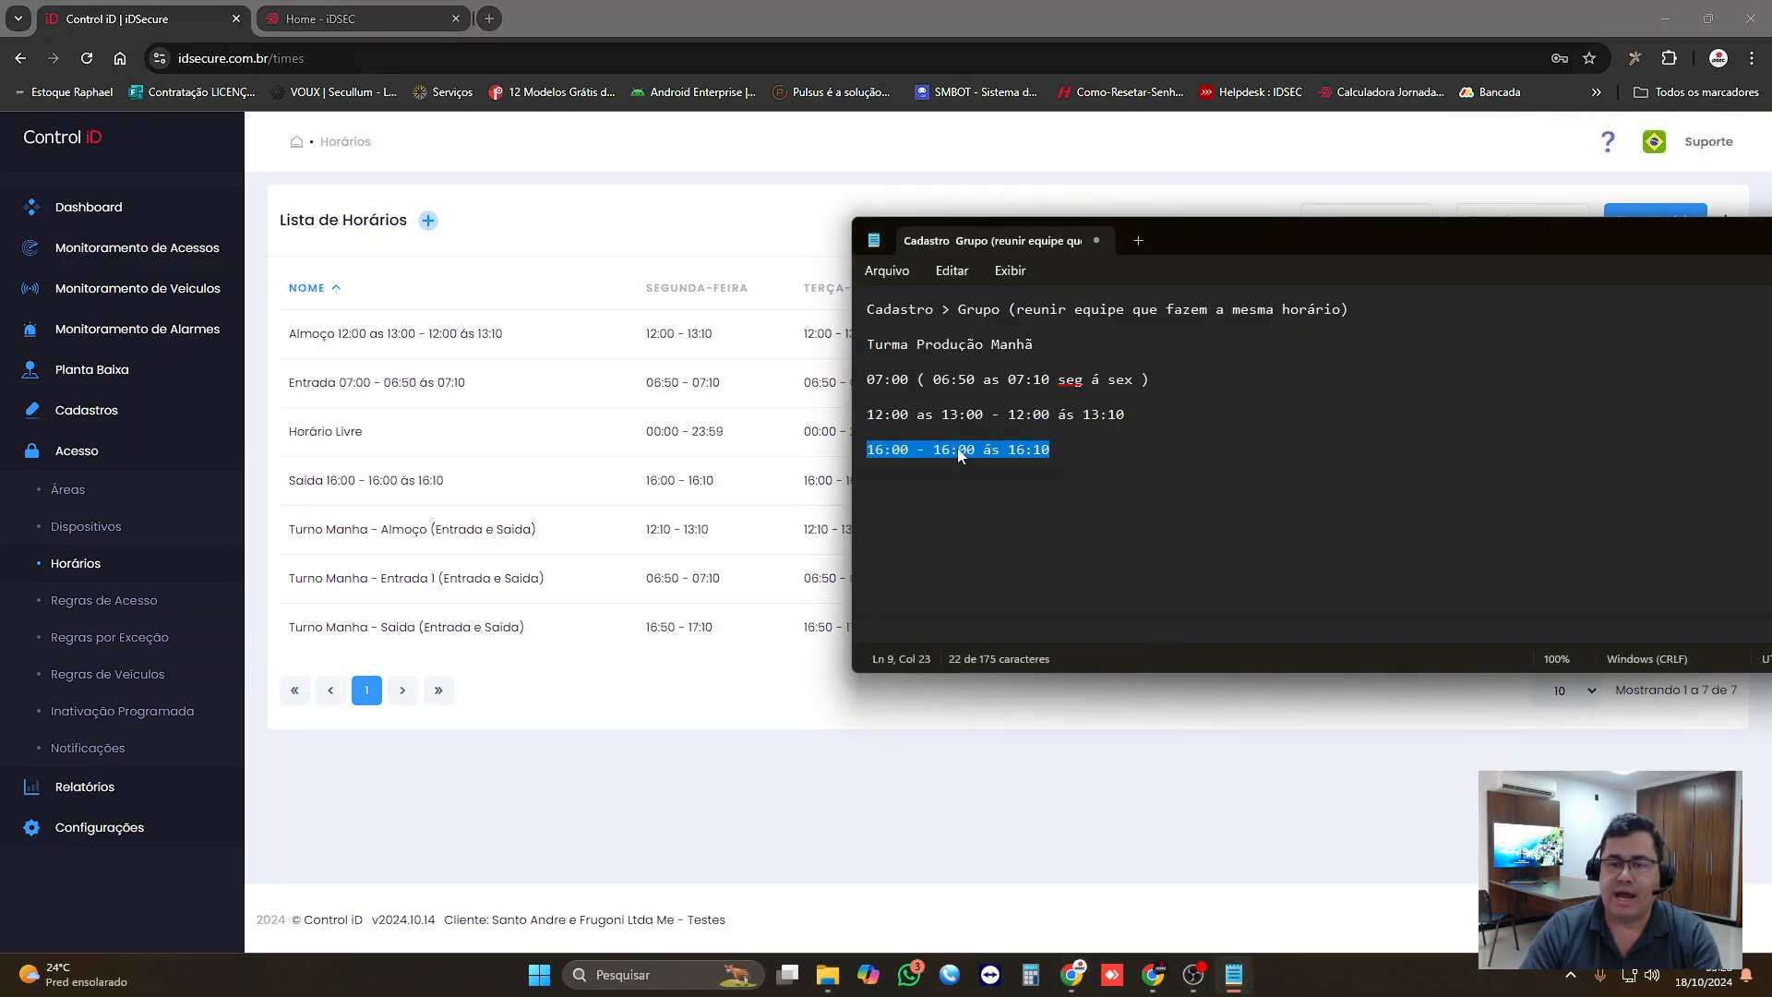
click(914, 431)
drag(912, 395, 964, 412)
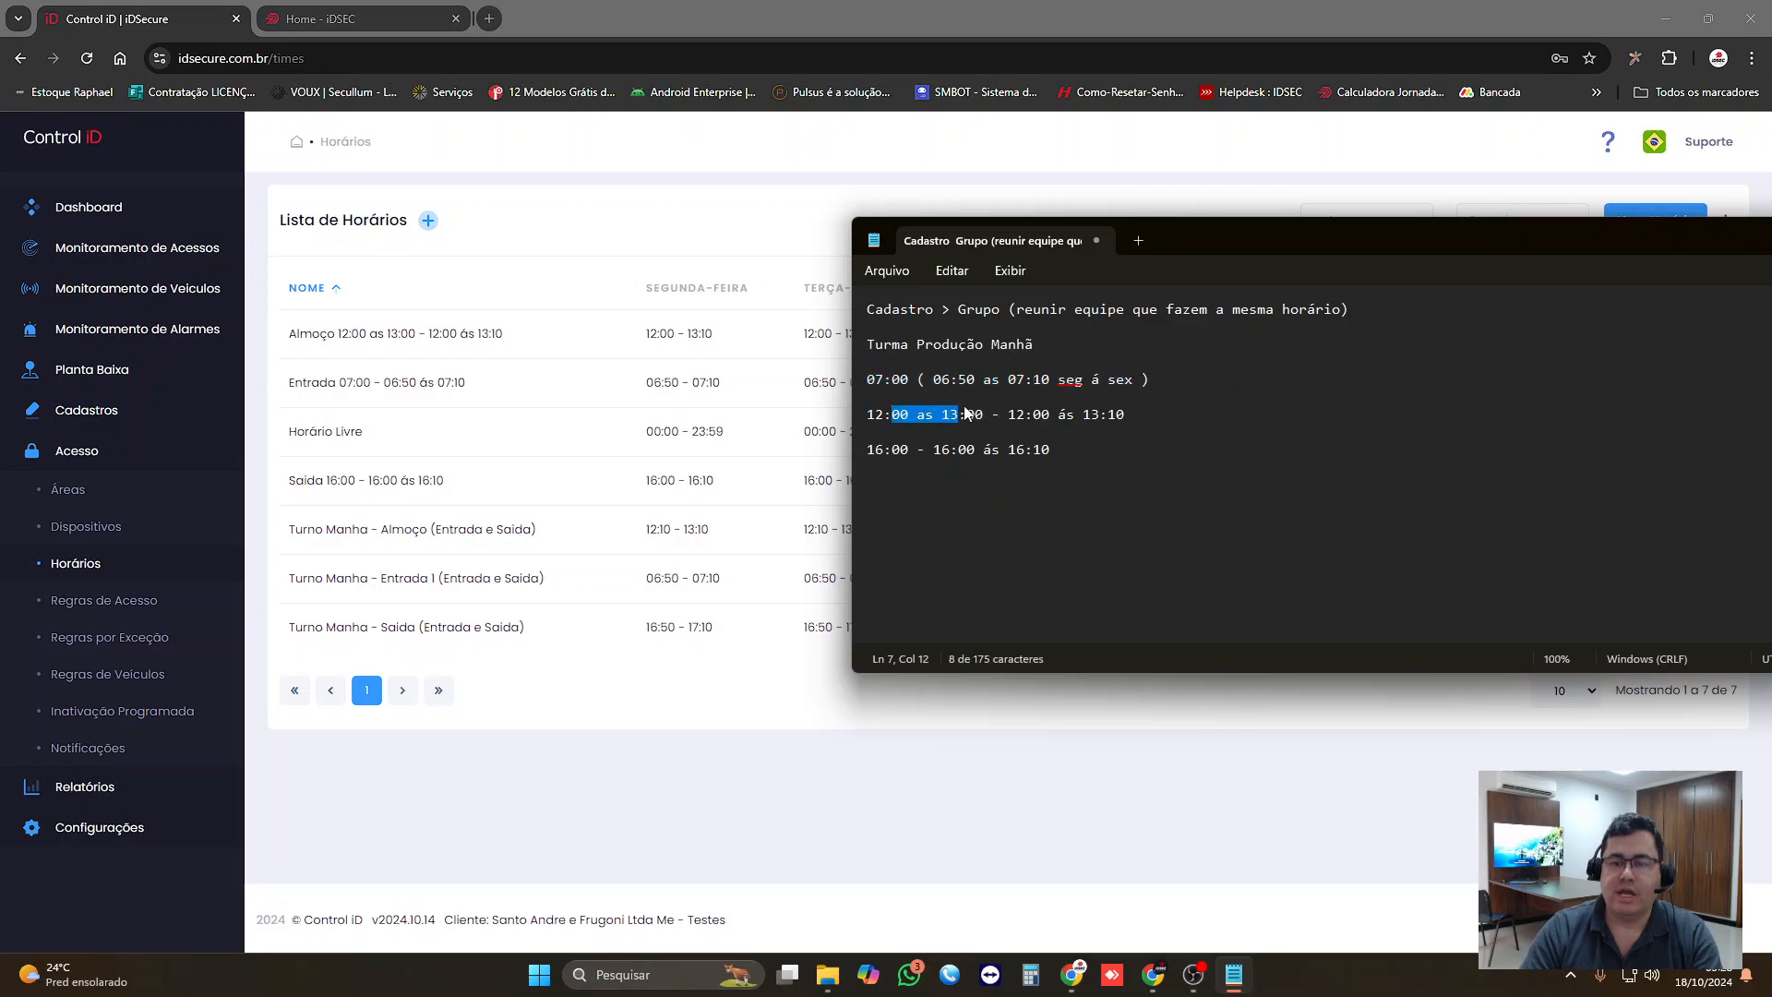
drag(875, 450, 930, 460)
click(565, 840)
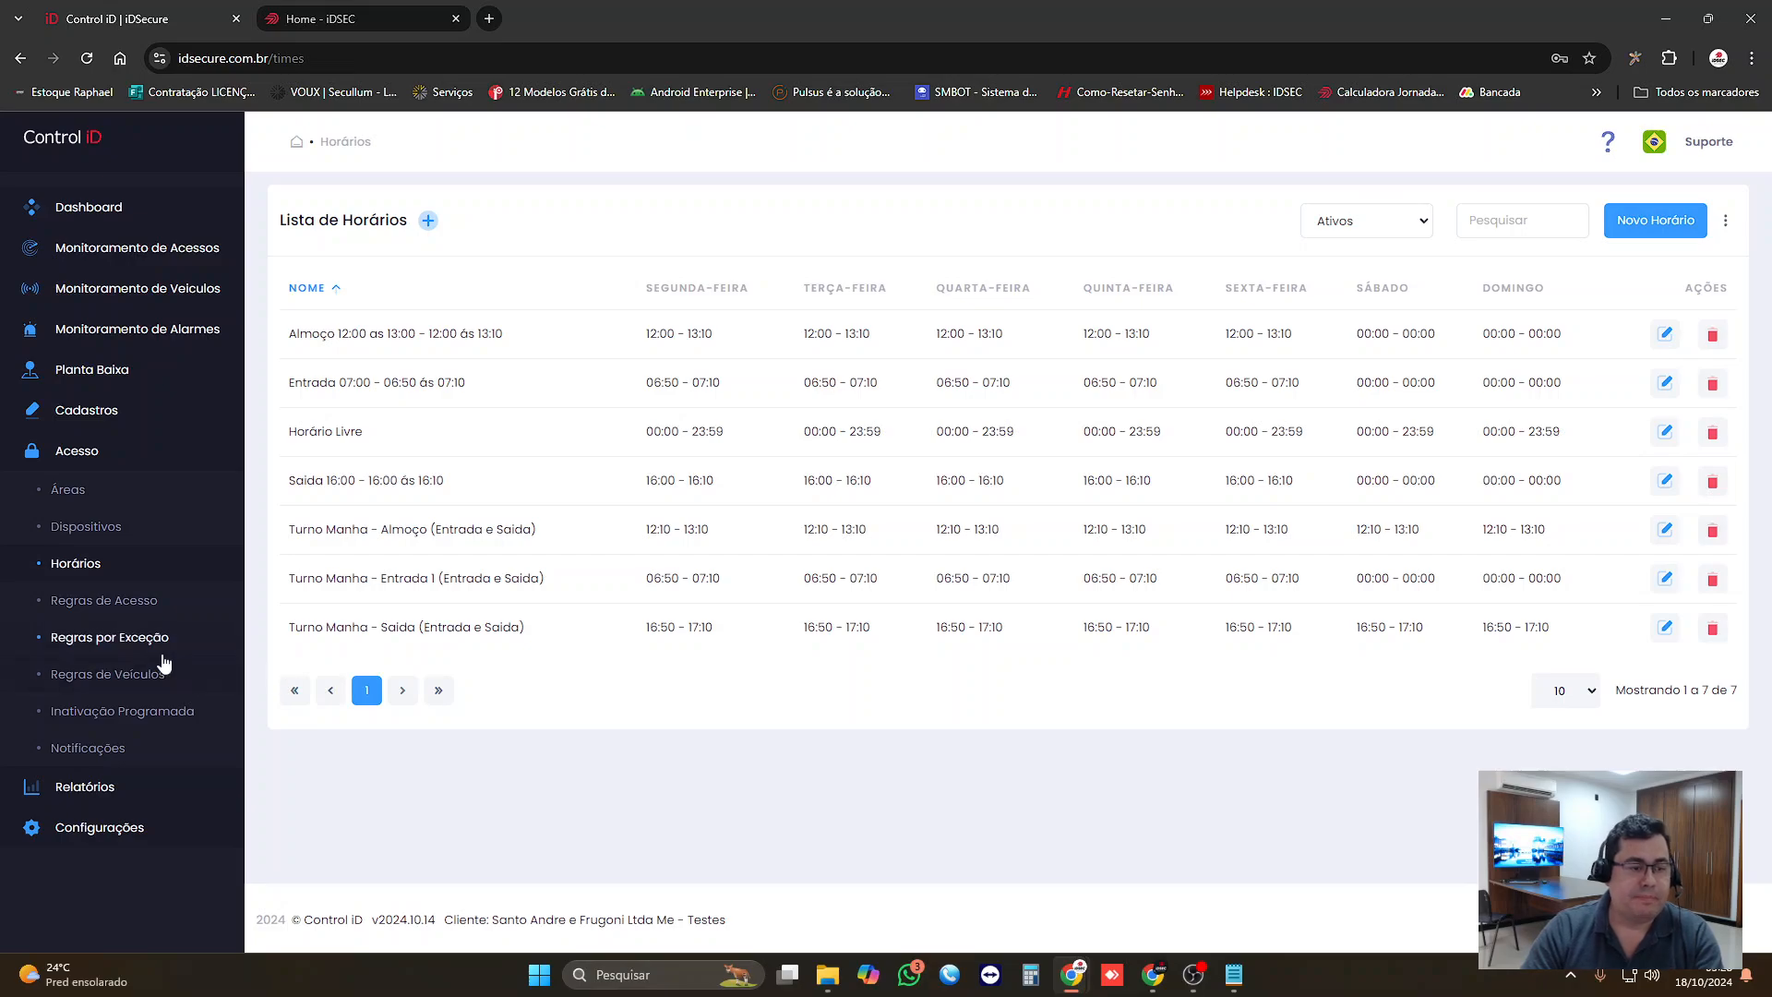
Step: Review the list of registered groups and the list of schedules
click(86, 423)
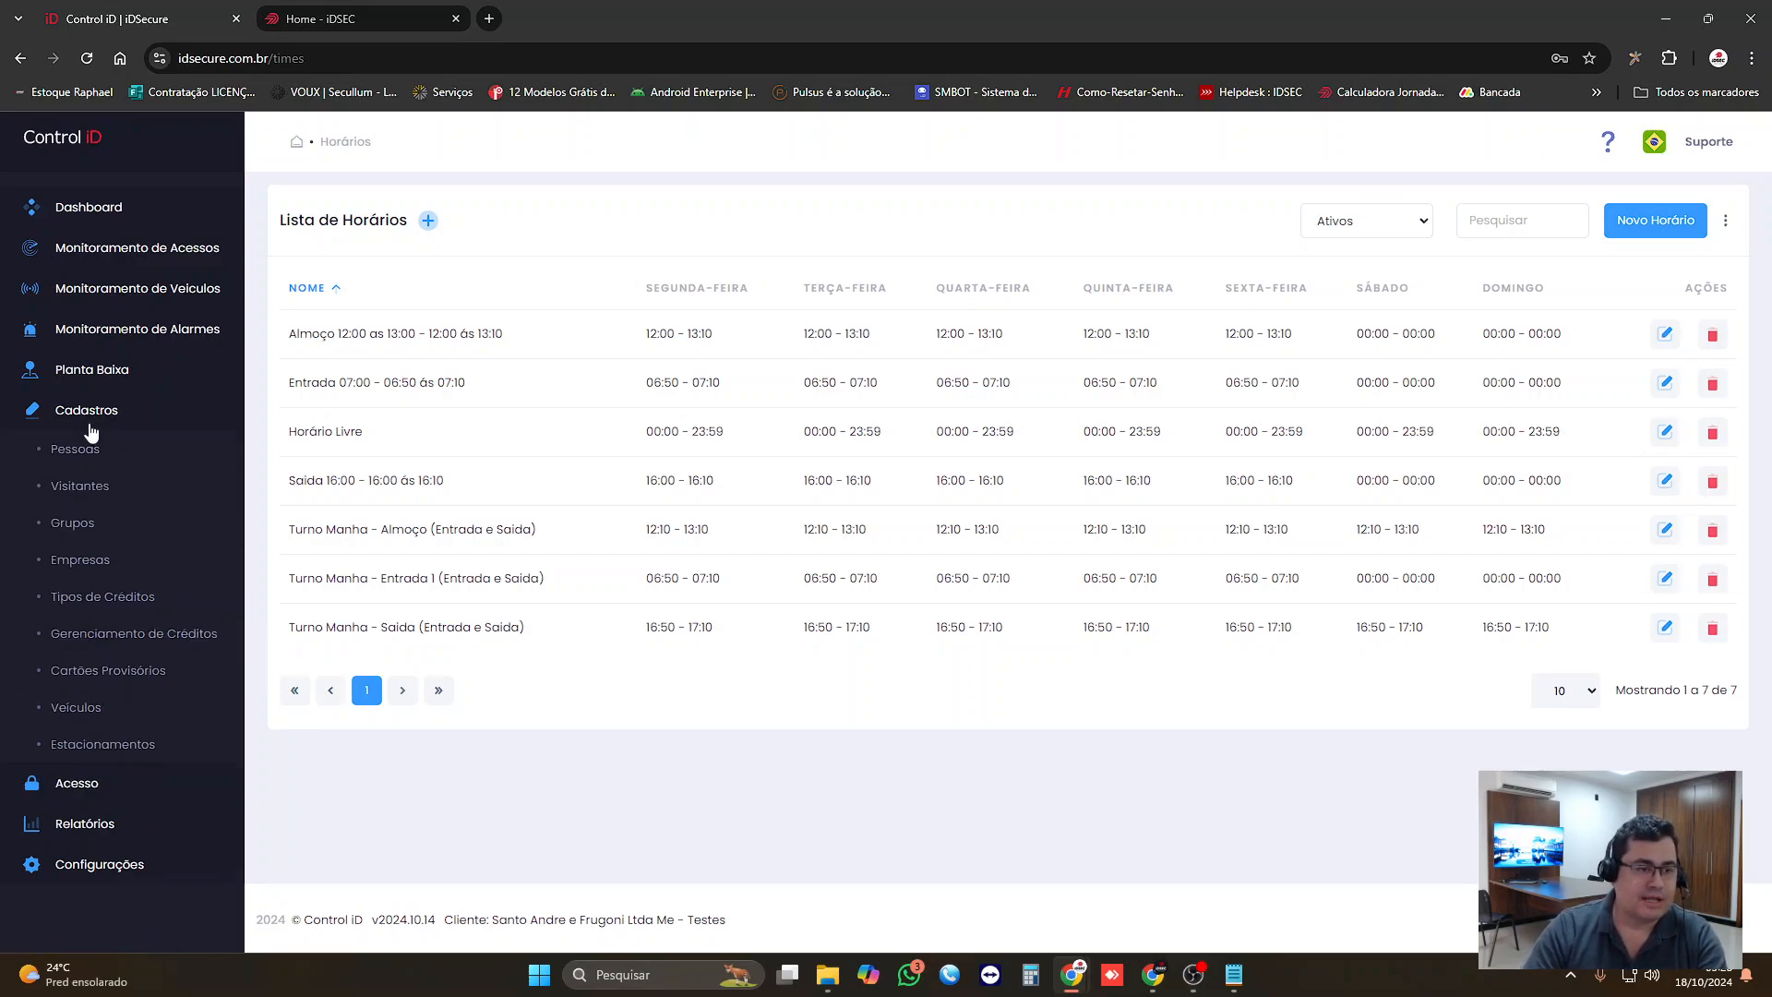
click(80, 519)
click(93, 428)
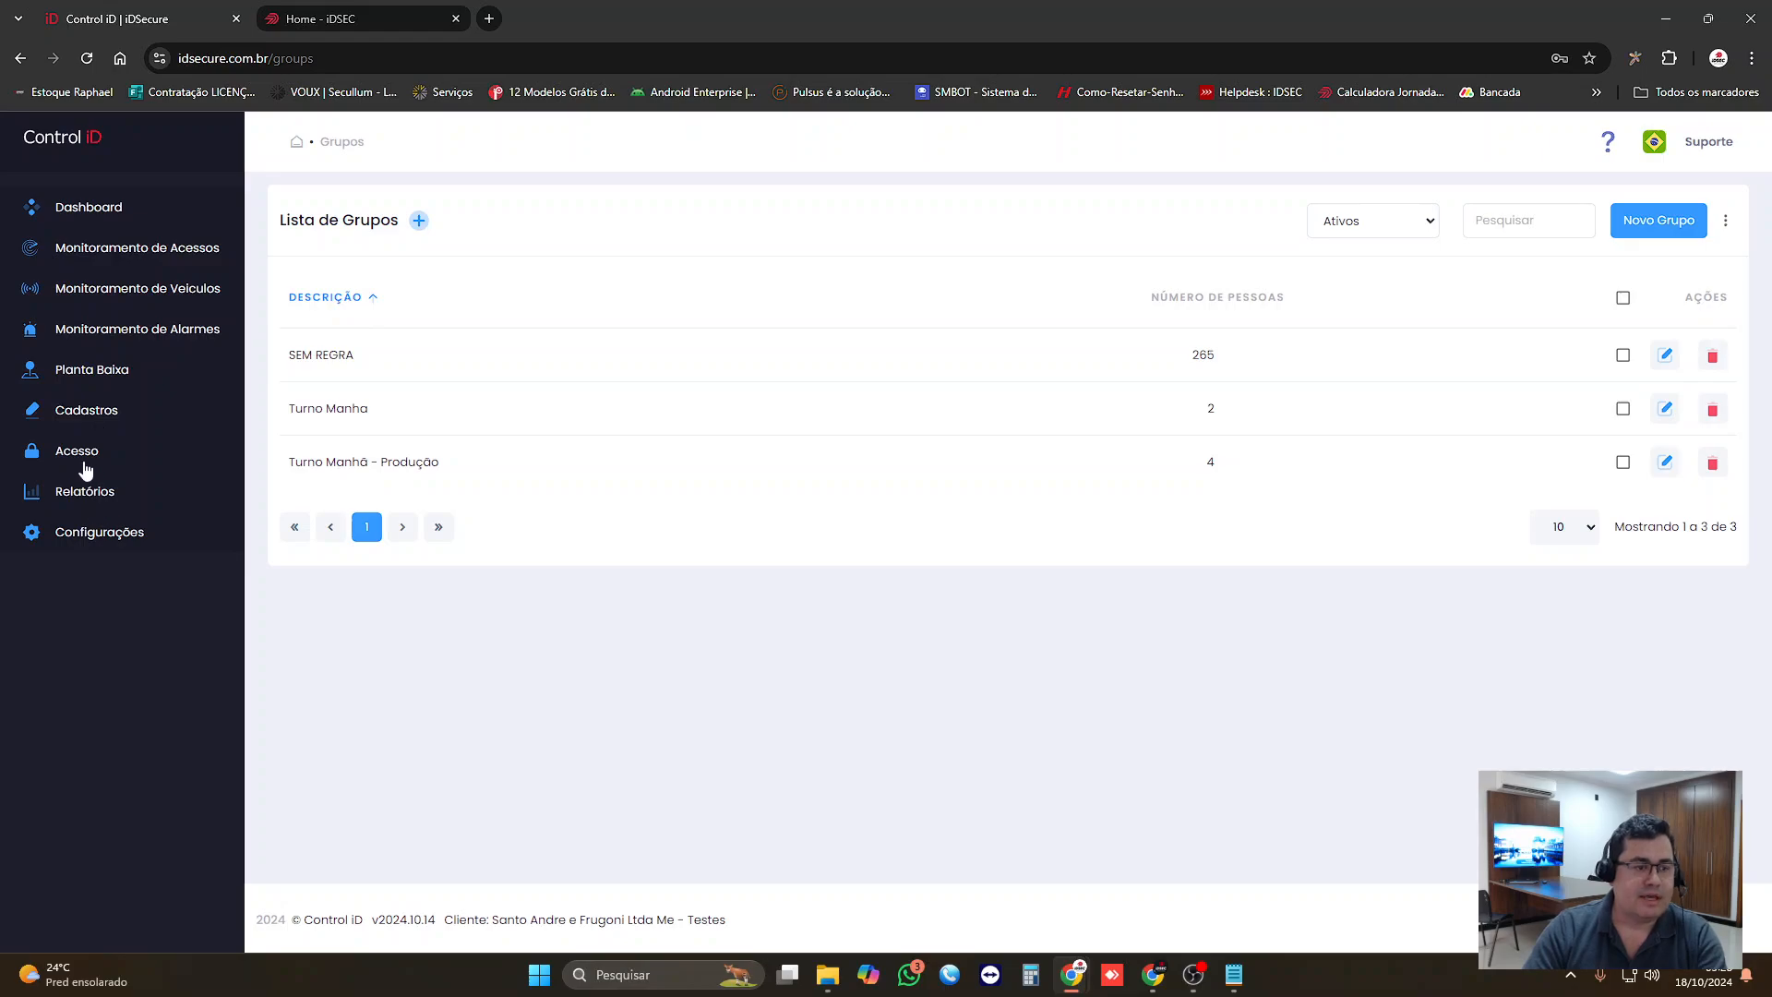
click(85, 454)
click(81, 562)
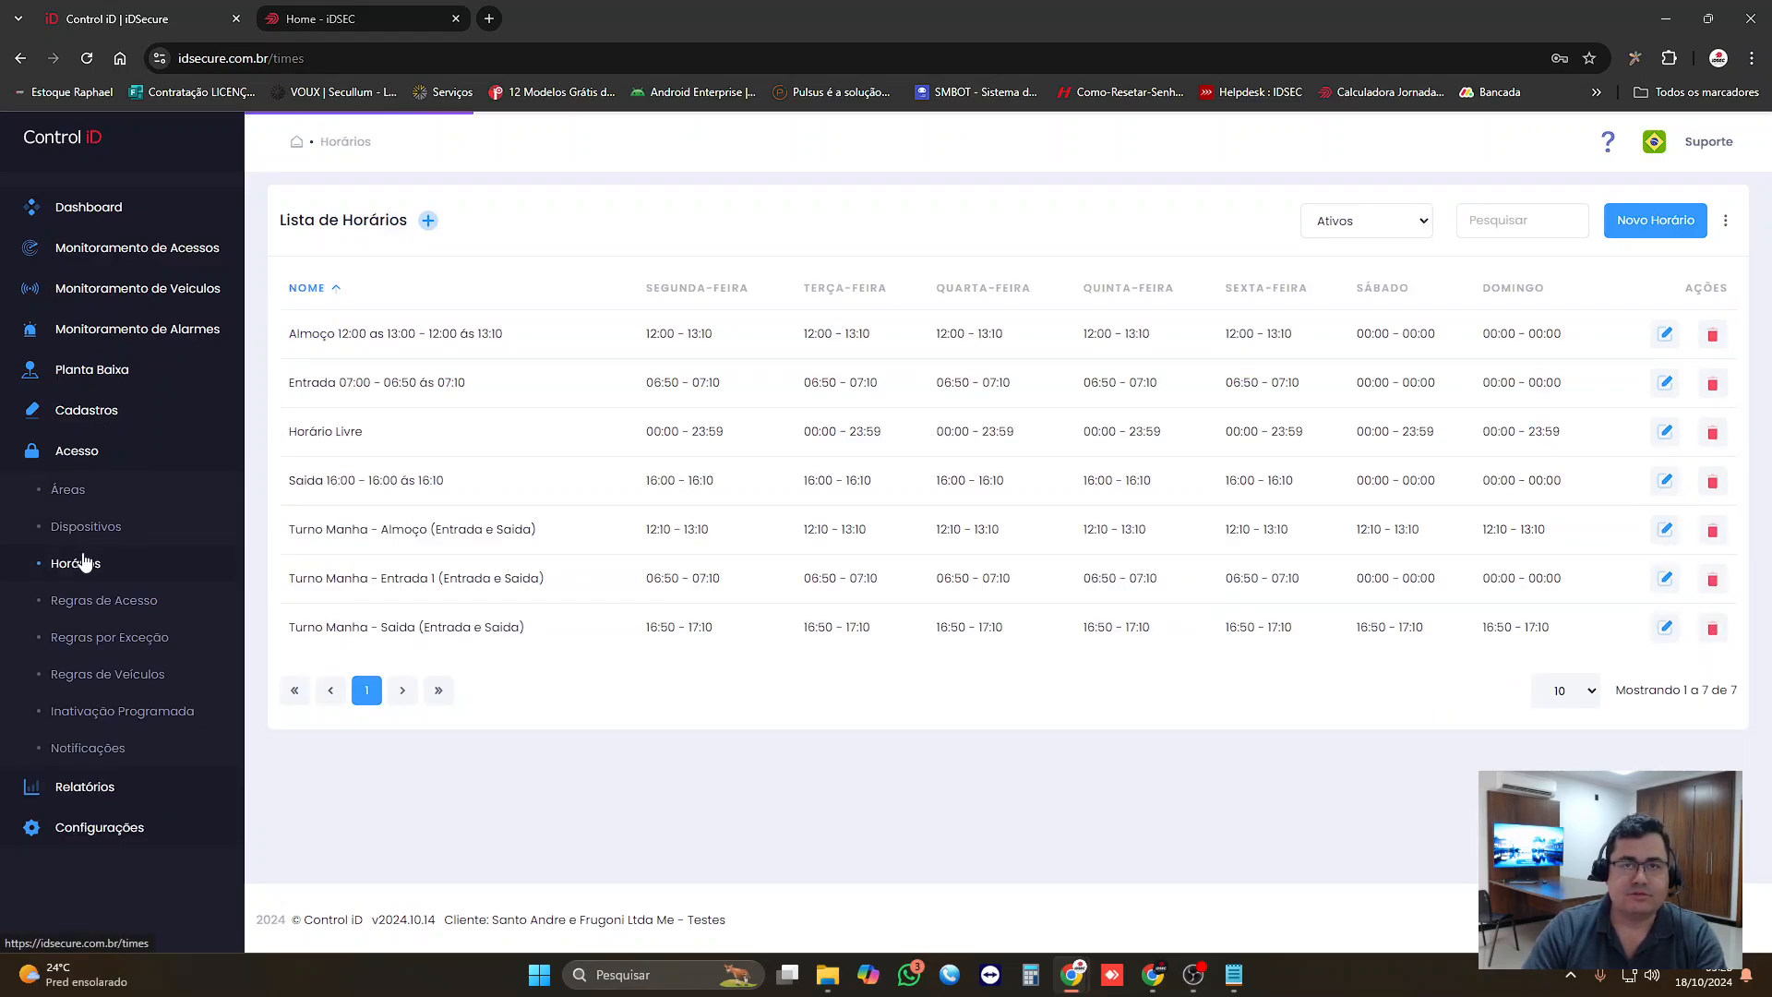
double_click(75, 452)
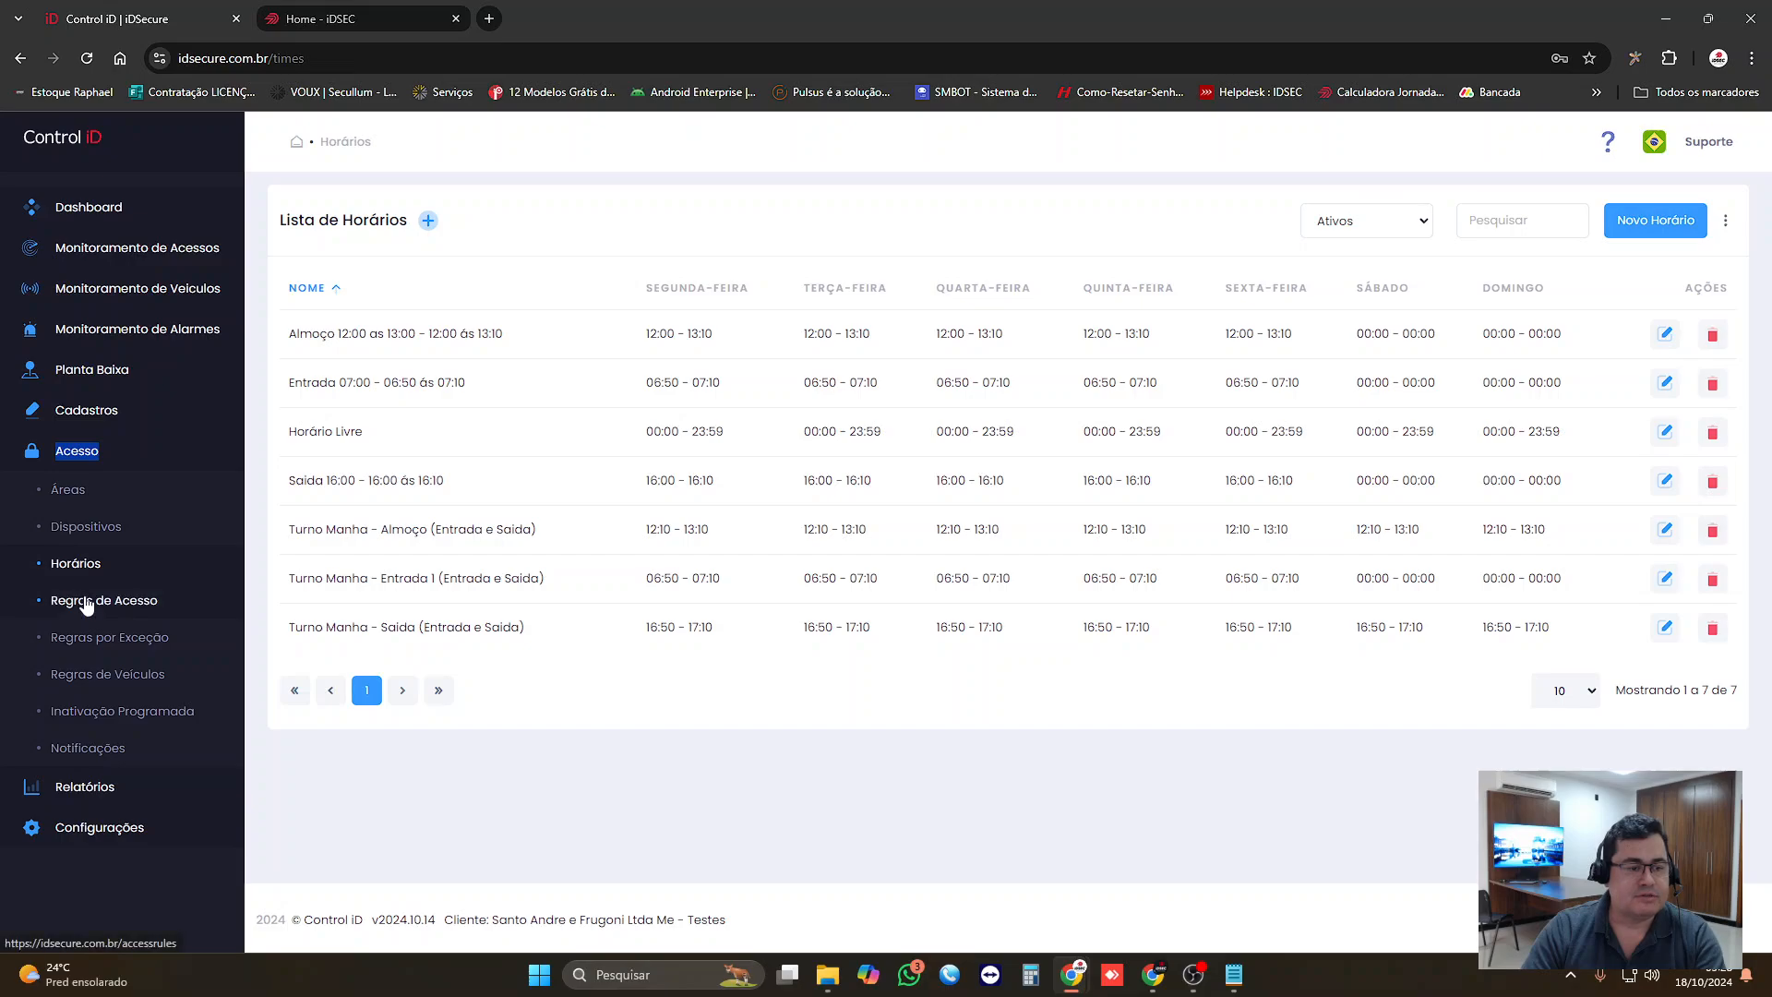
click(86, 602)
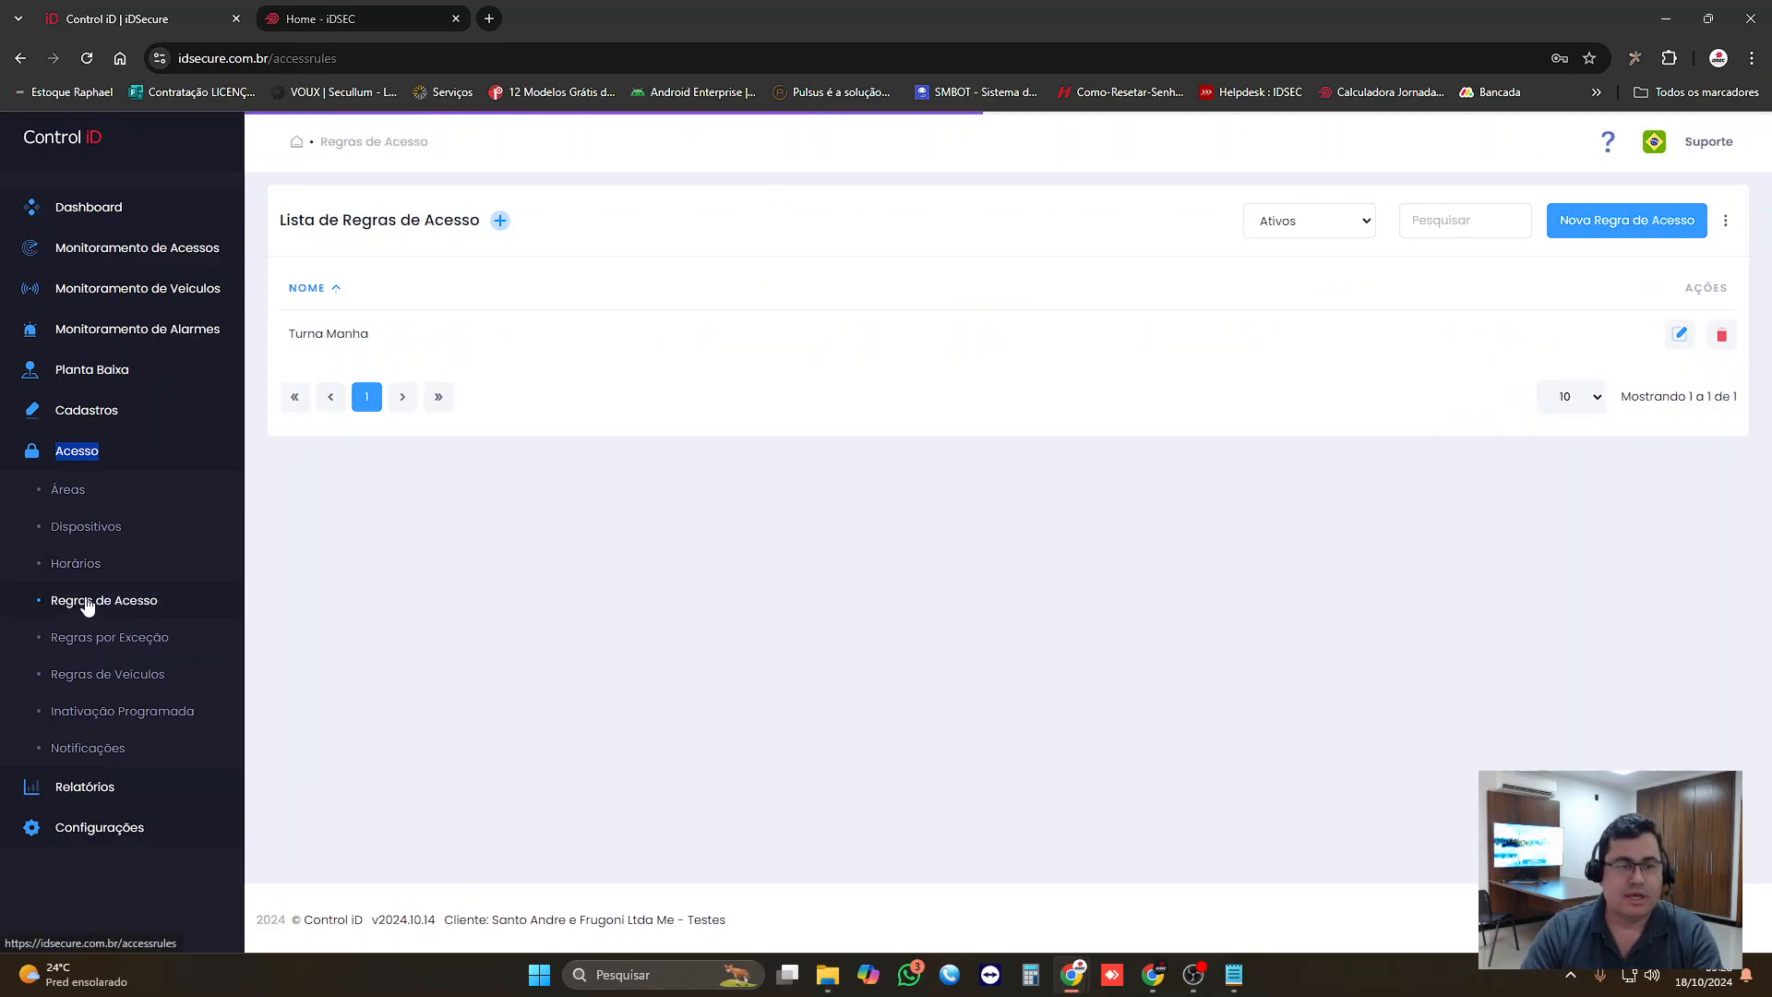
click(1615, 221)
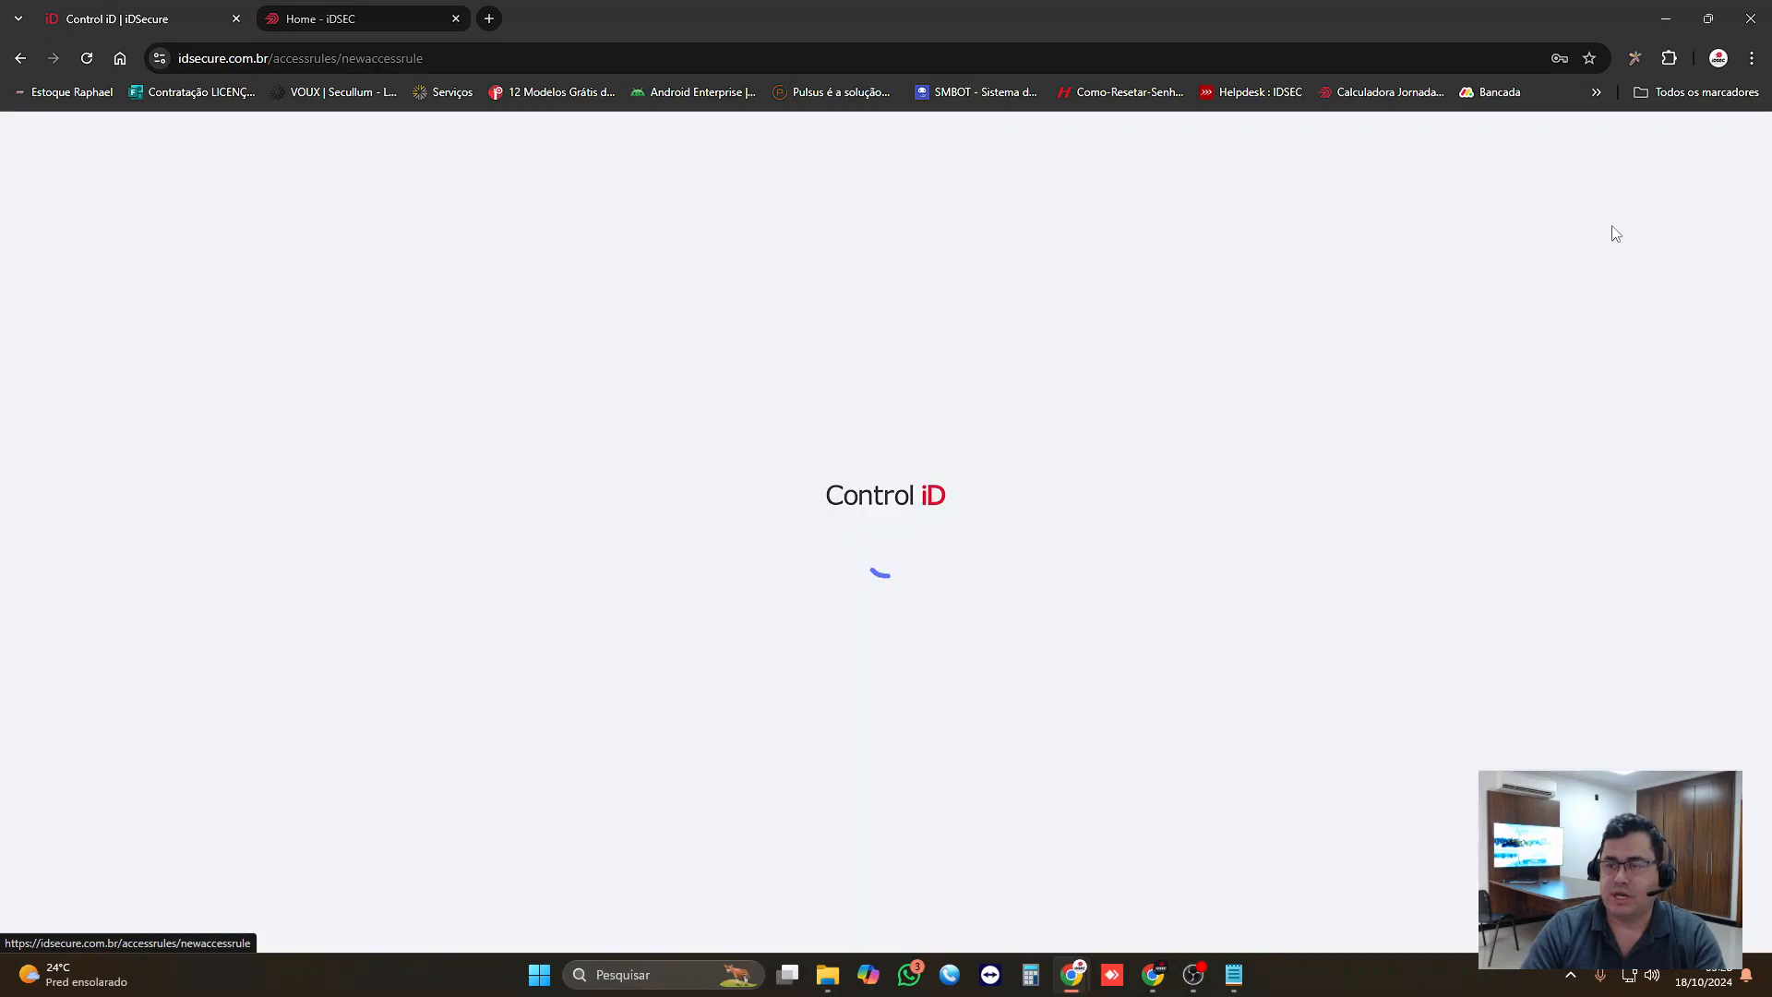
click(721, 407)
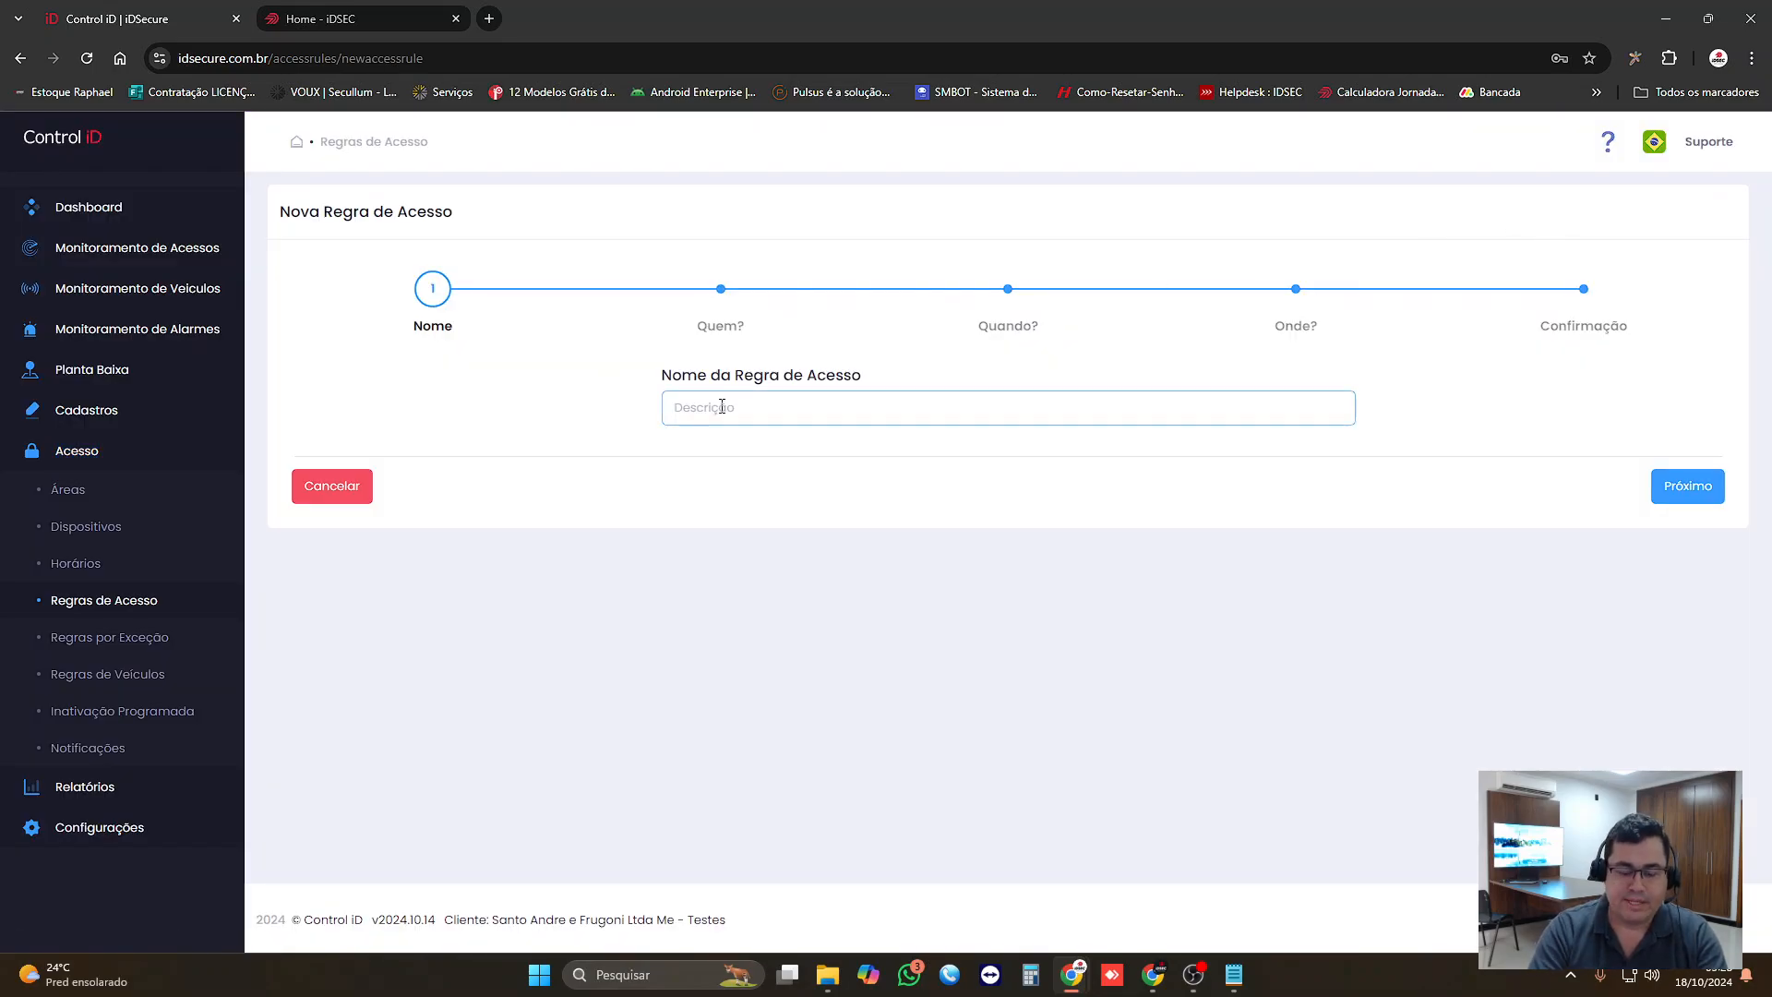
Step: Open the "Turno Manhã - Produção" group for editing and copy its description
click(81, 411)
click(78, 449)
click(106, 527)
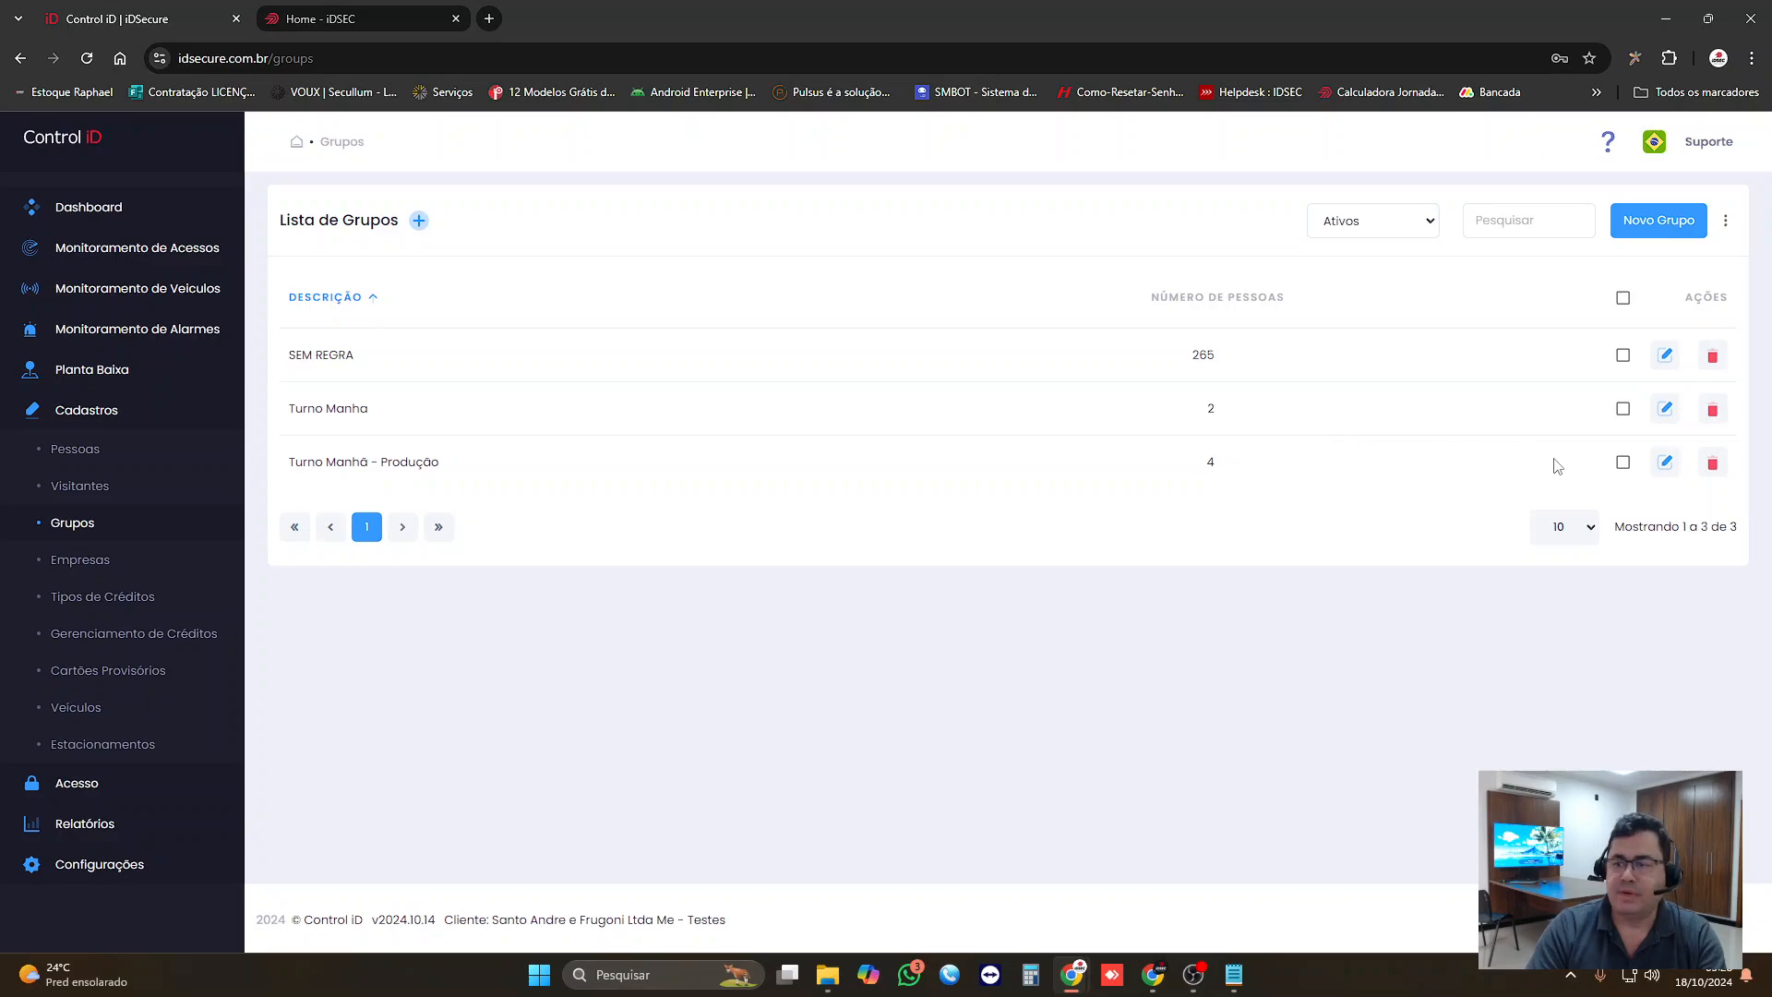
click(1665, 461)
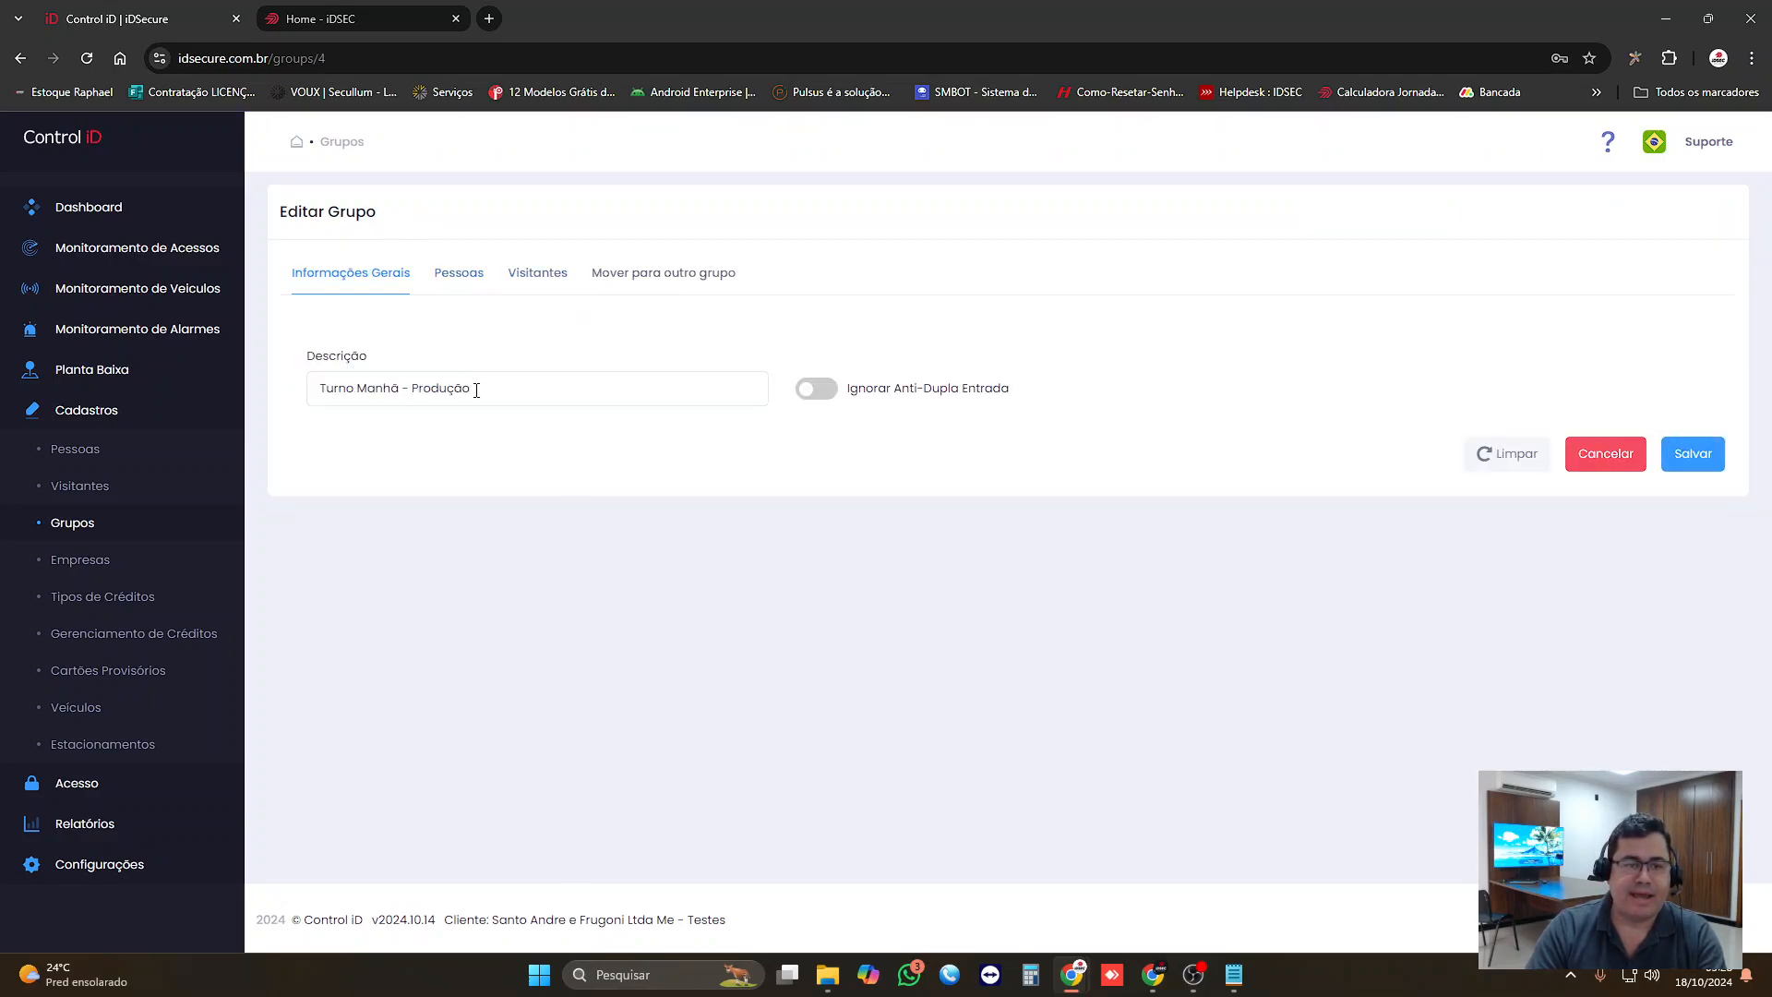
drag(585, 386, 300, 397)
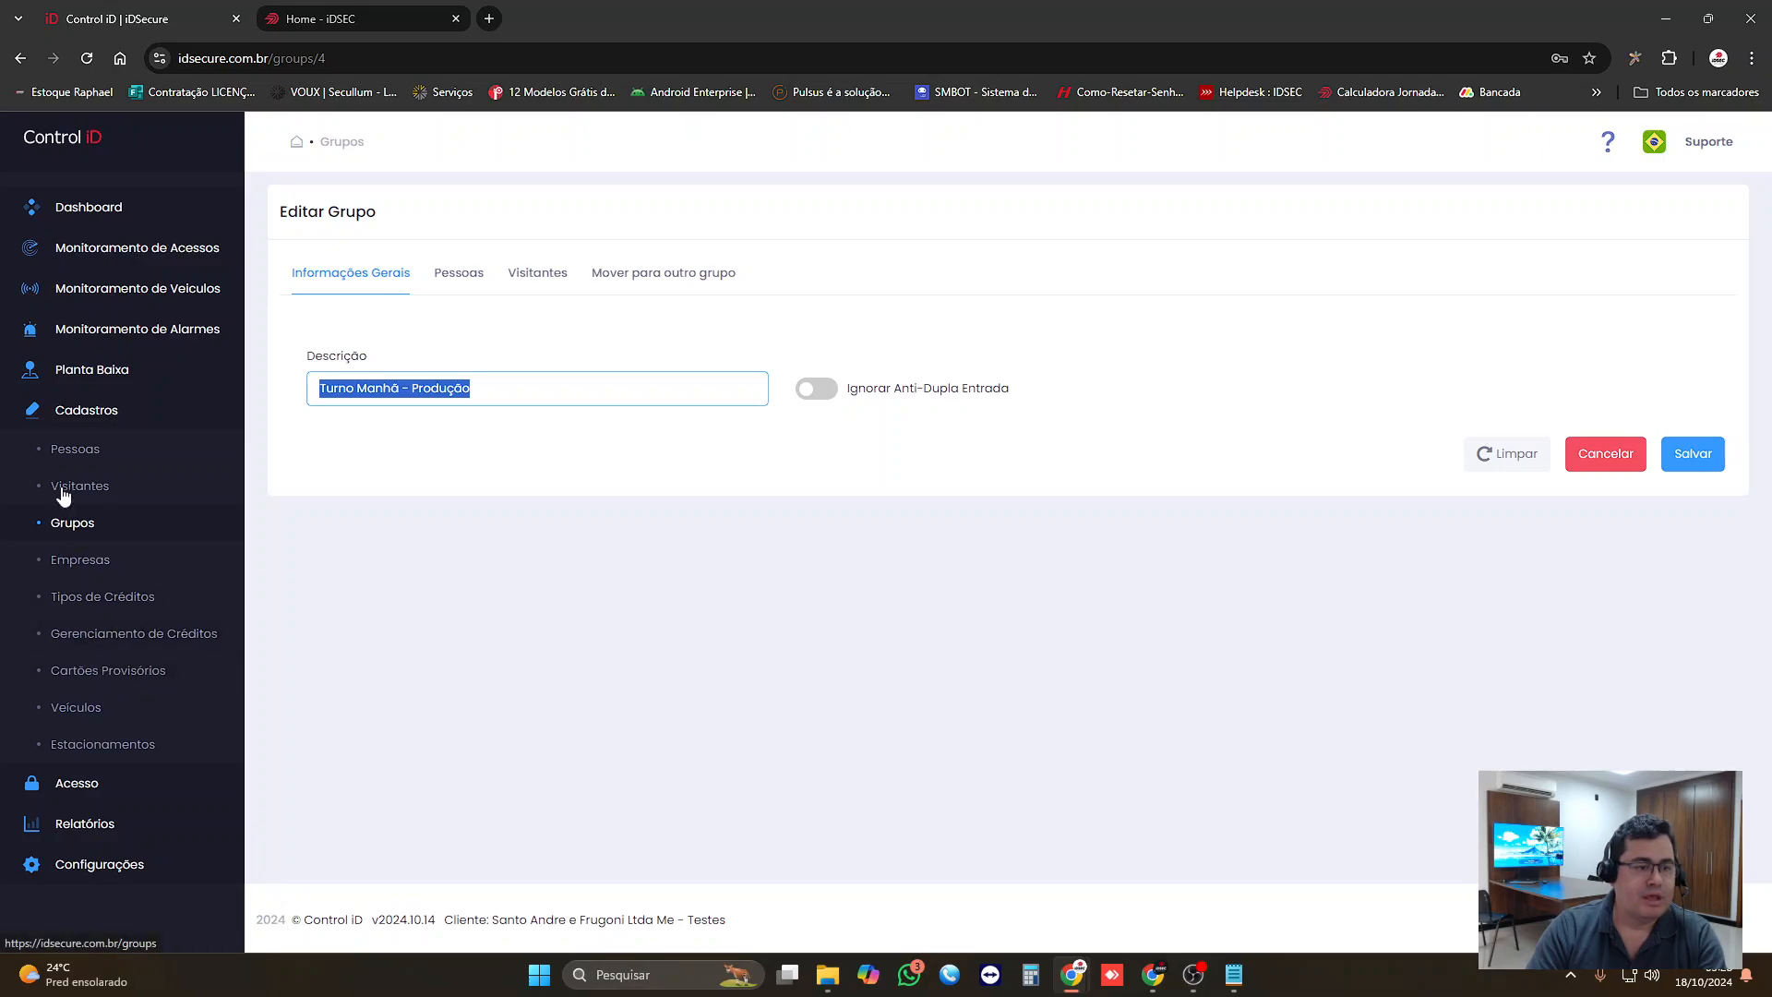
Step: Create a new access rule named "Turno Manhã - Produção" and advance to its Quem? stage
click(61, 413)
click(83, 457)
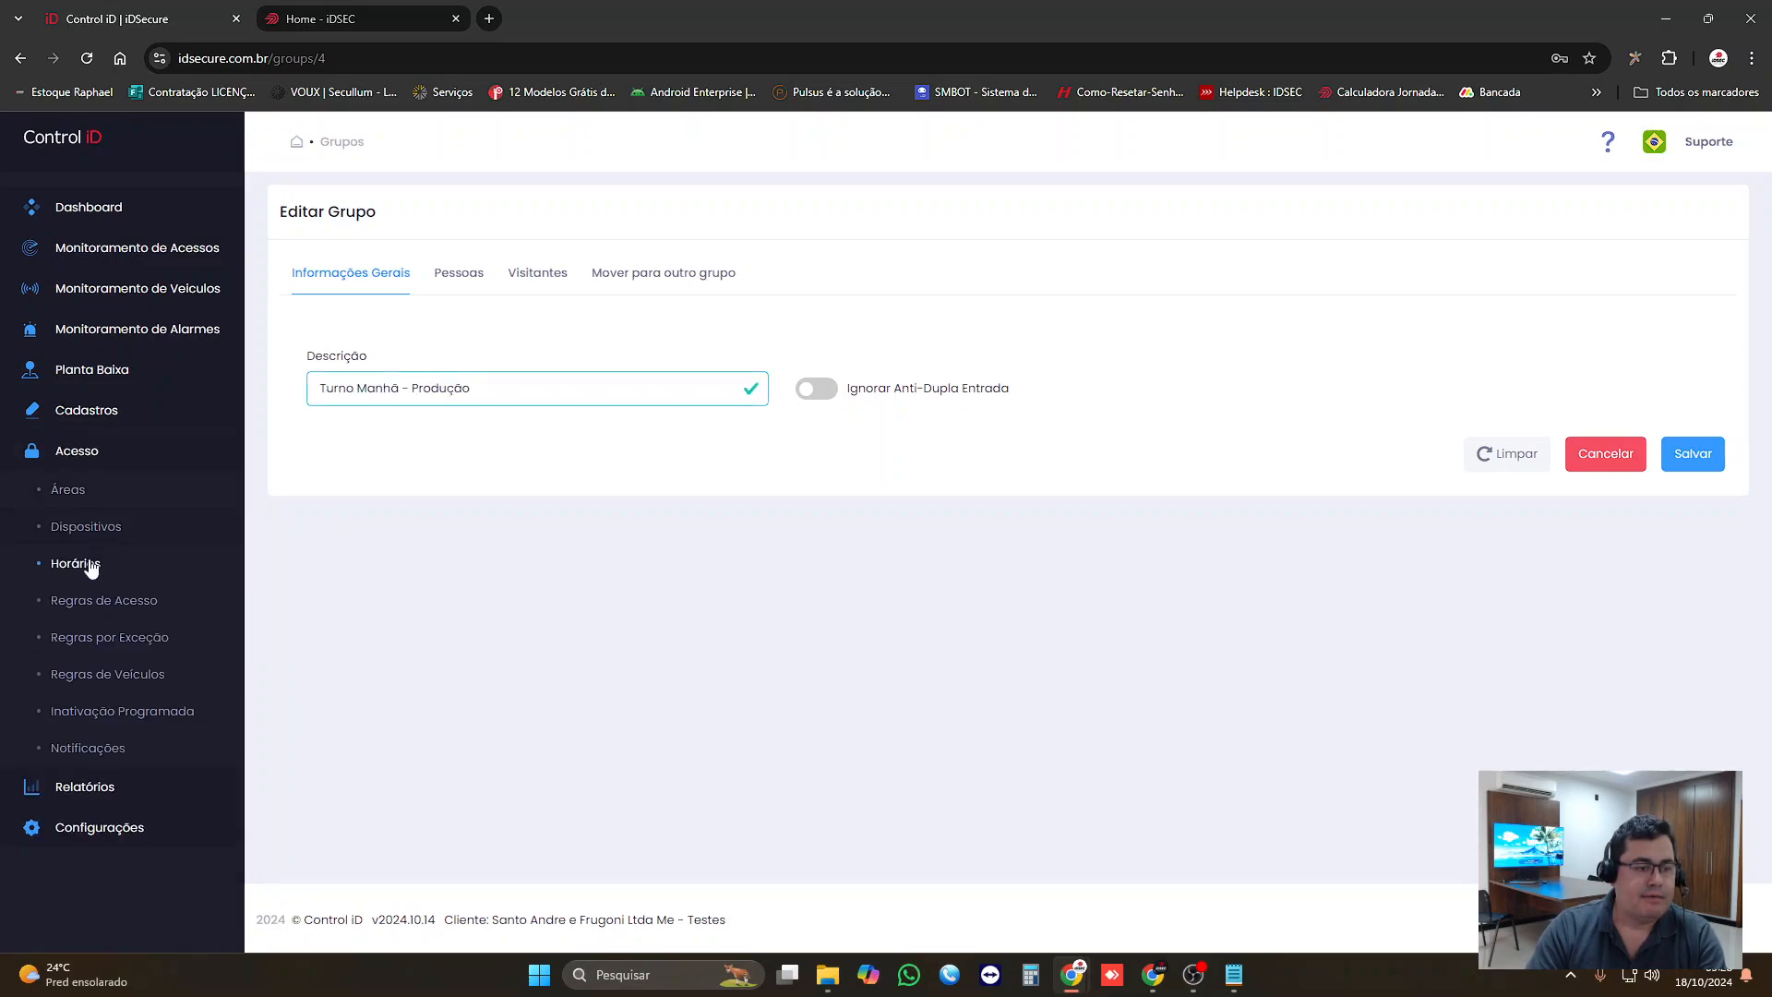
click(120, 595)
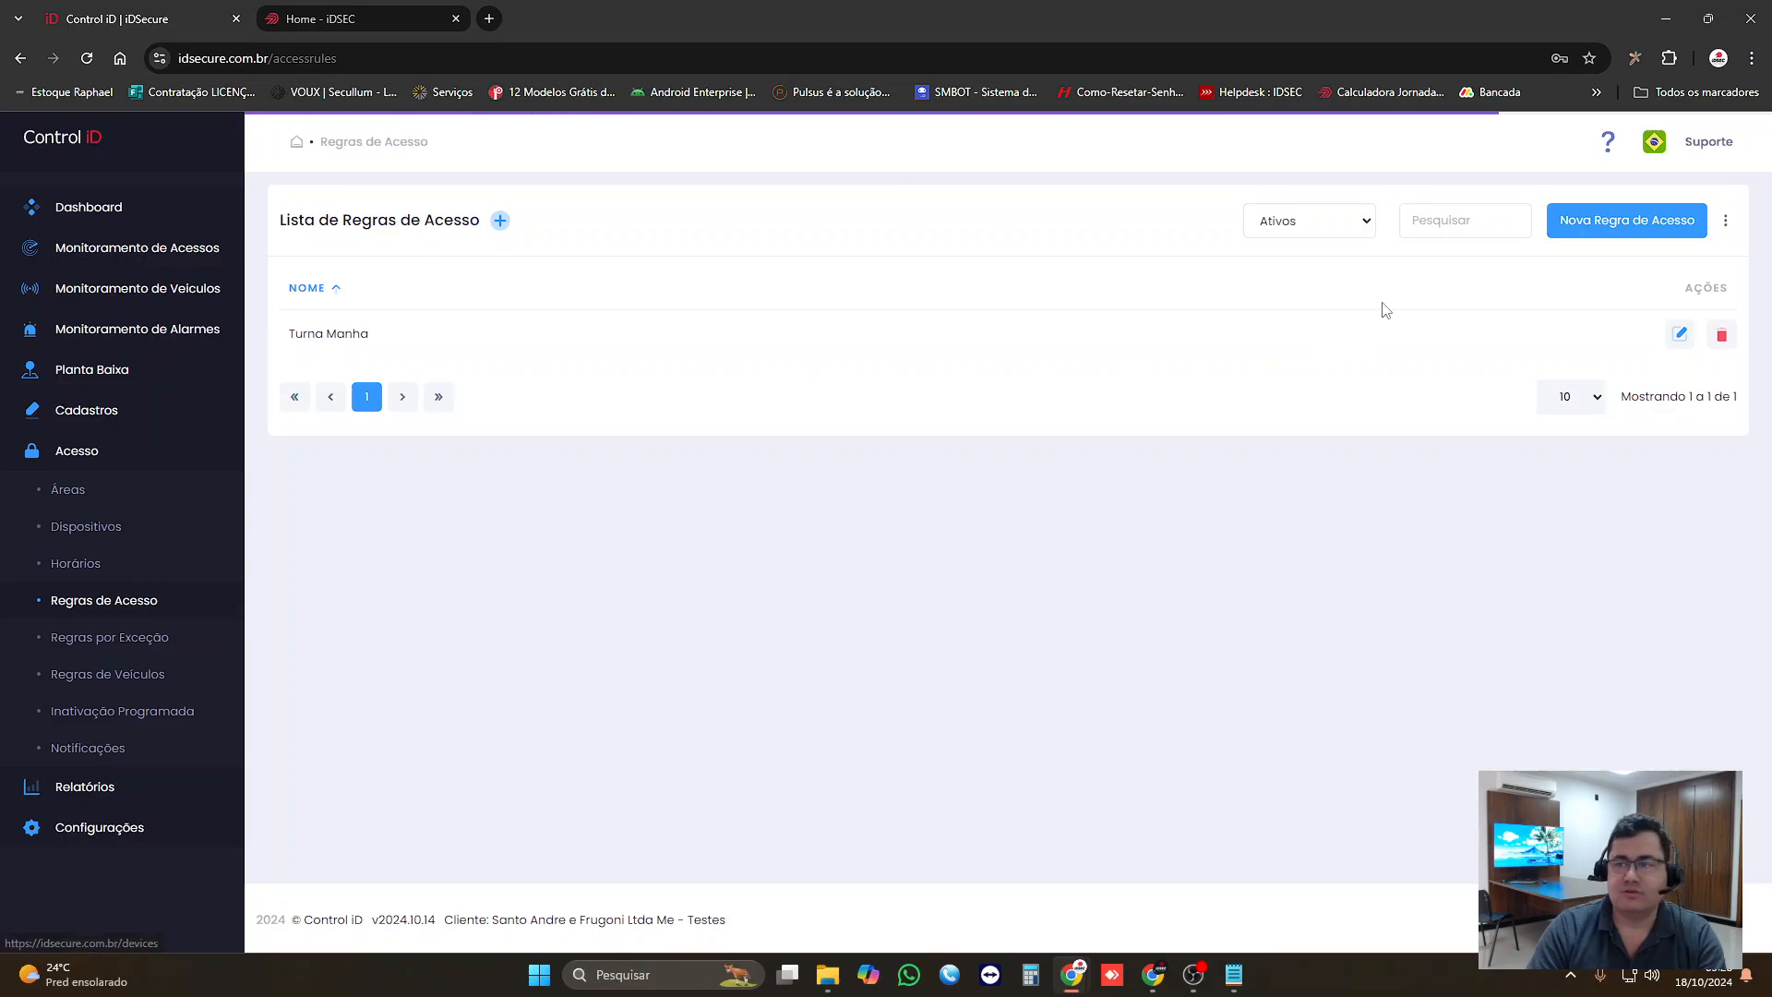
click(1576, 221)
click(710, 413)
key(ctrl+v)
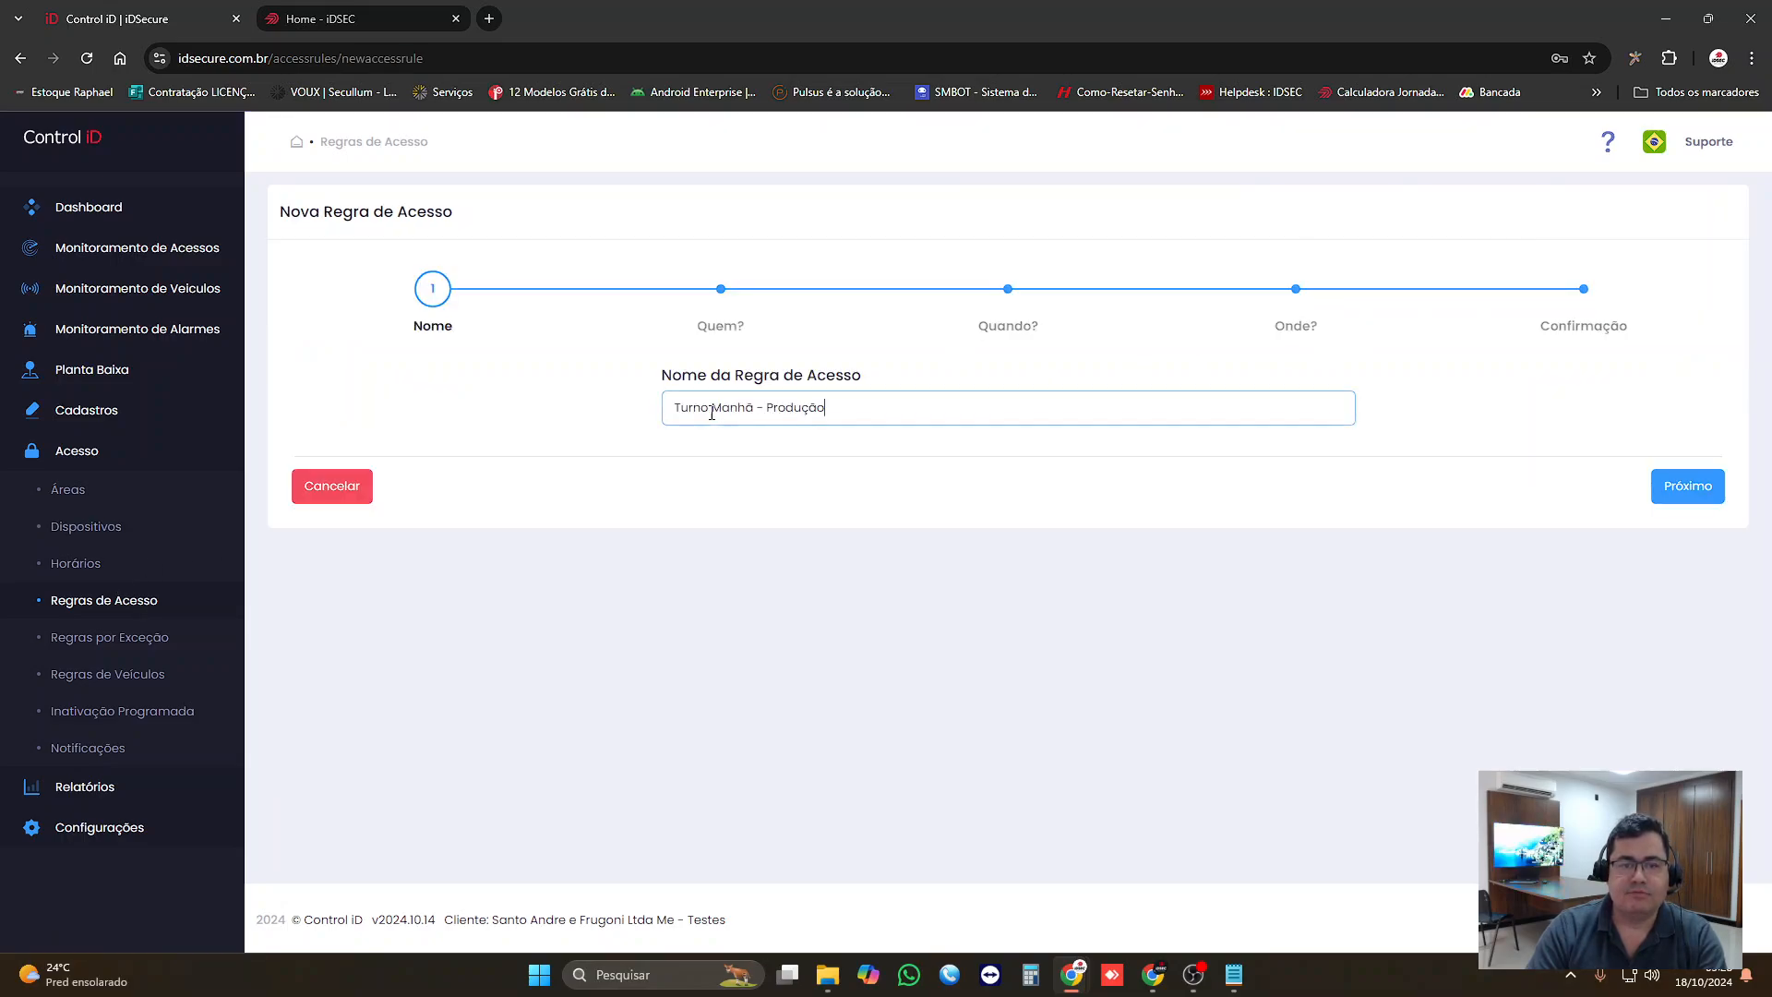
click(1671, 501)
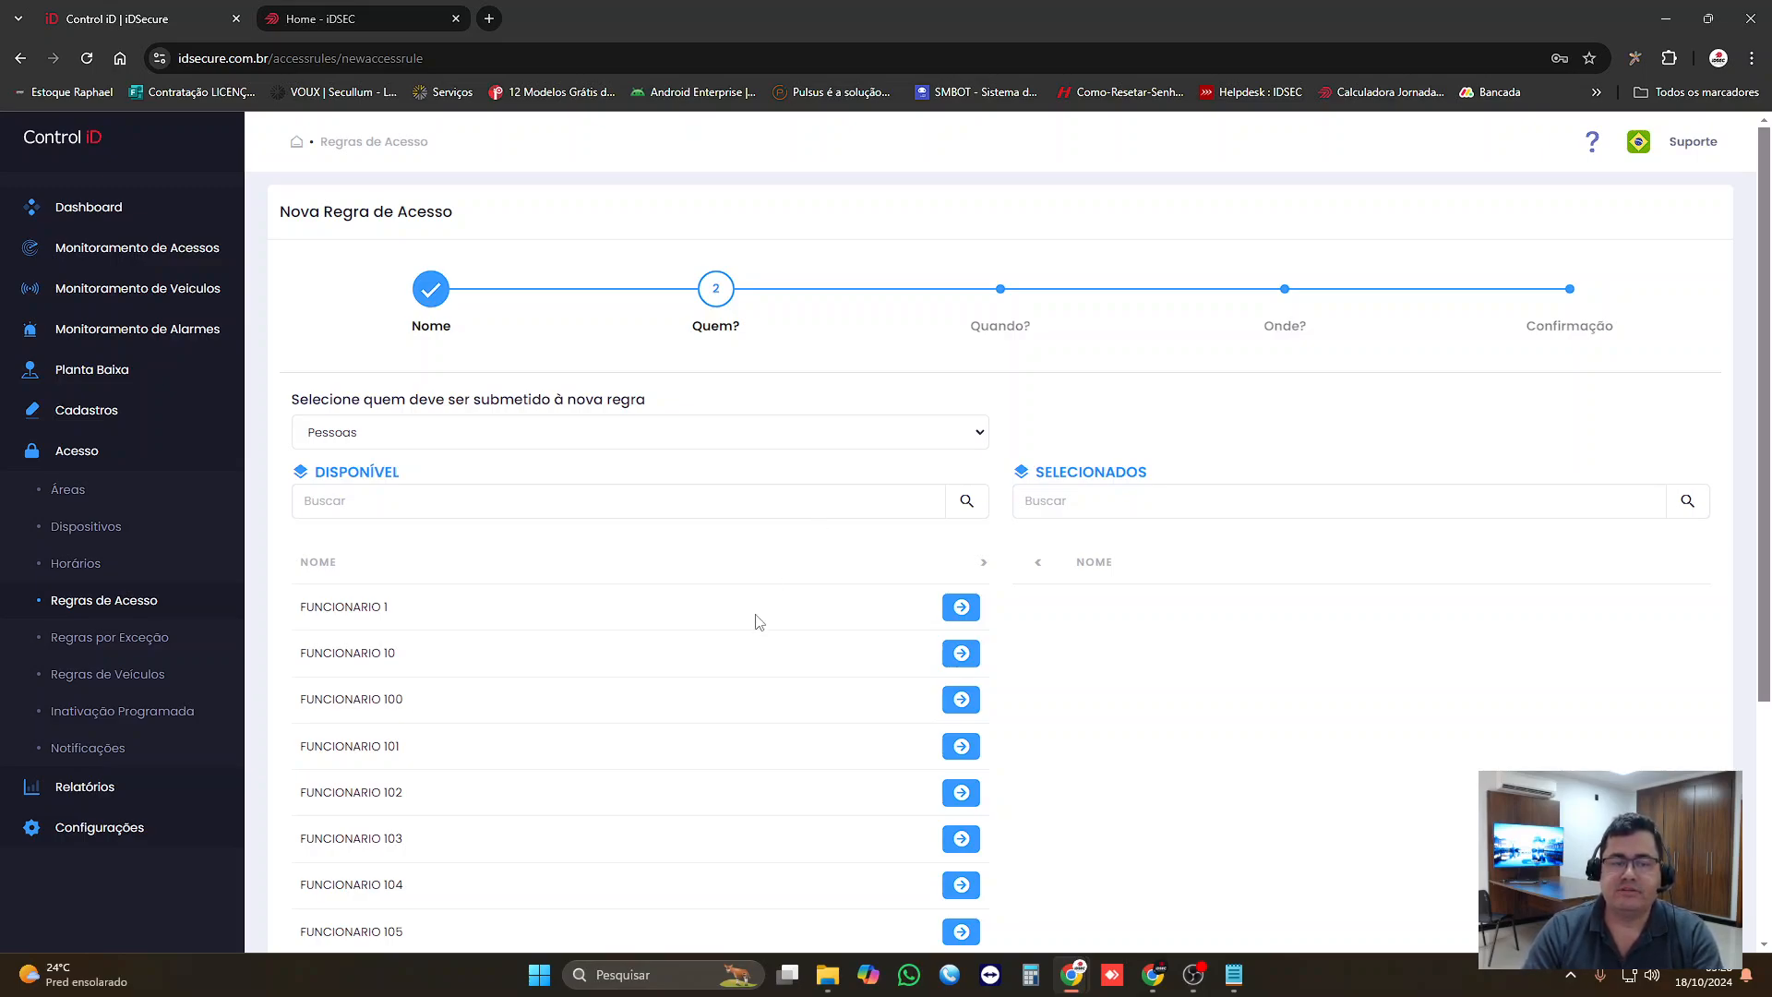
Step: Examine the people available for the rule and the Notepad line about grouping teams with the same schedule, and return to the rule
scroll(767, 640, down, 4)
scroll(767, 640, up, 4)
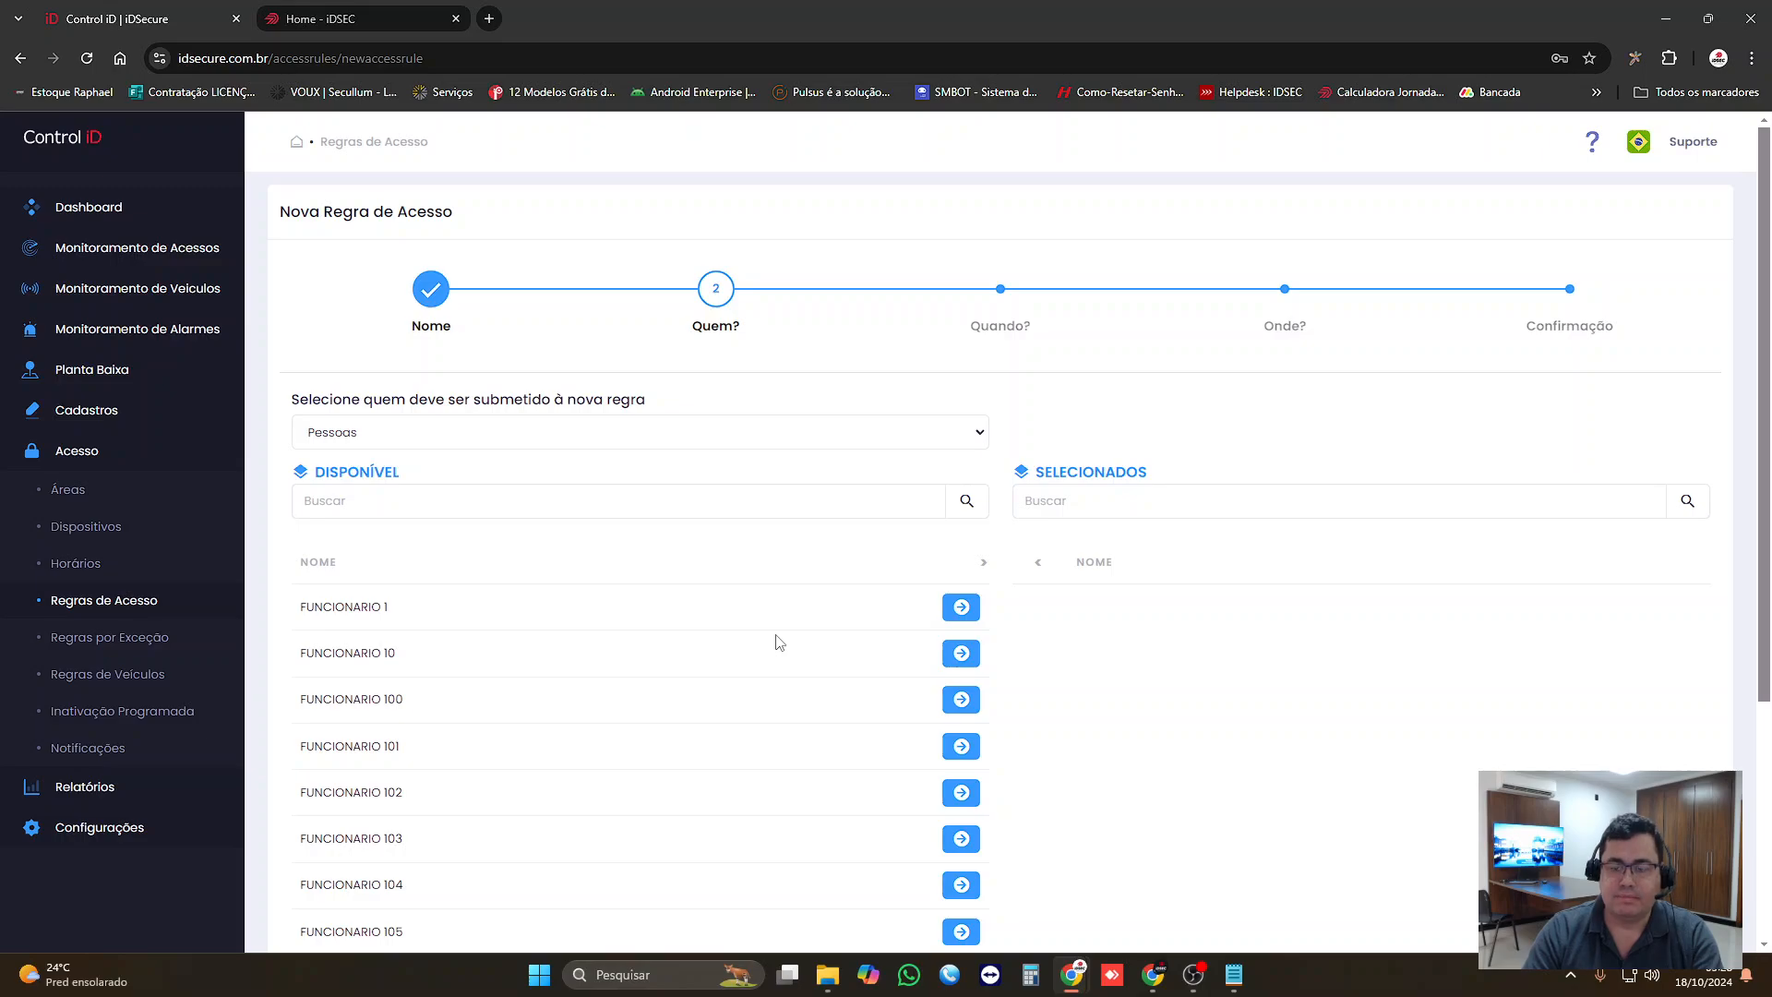
scroll(767, 640, down, 2)
click(1234, 974)
click(993, 334)
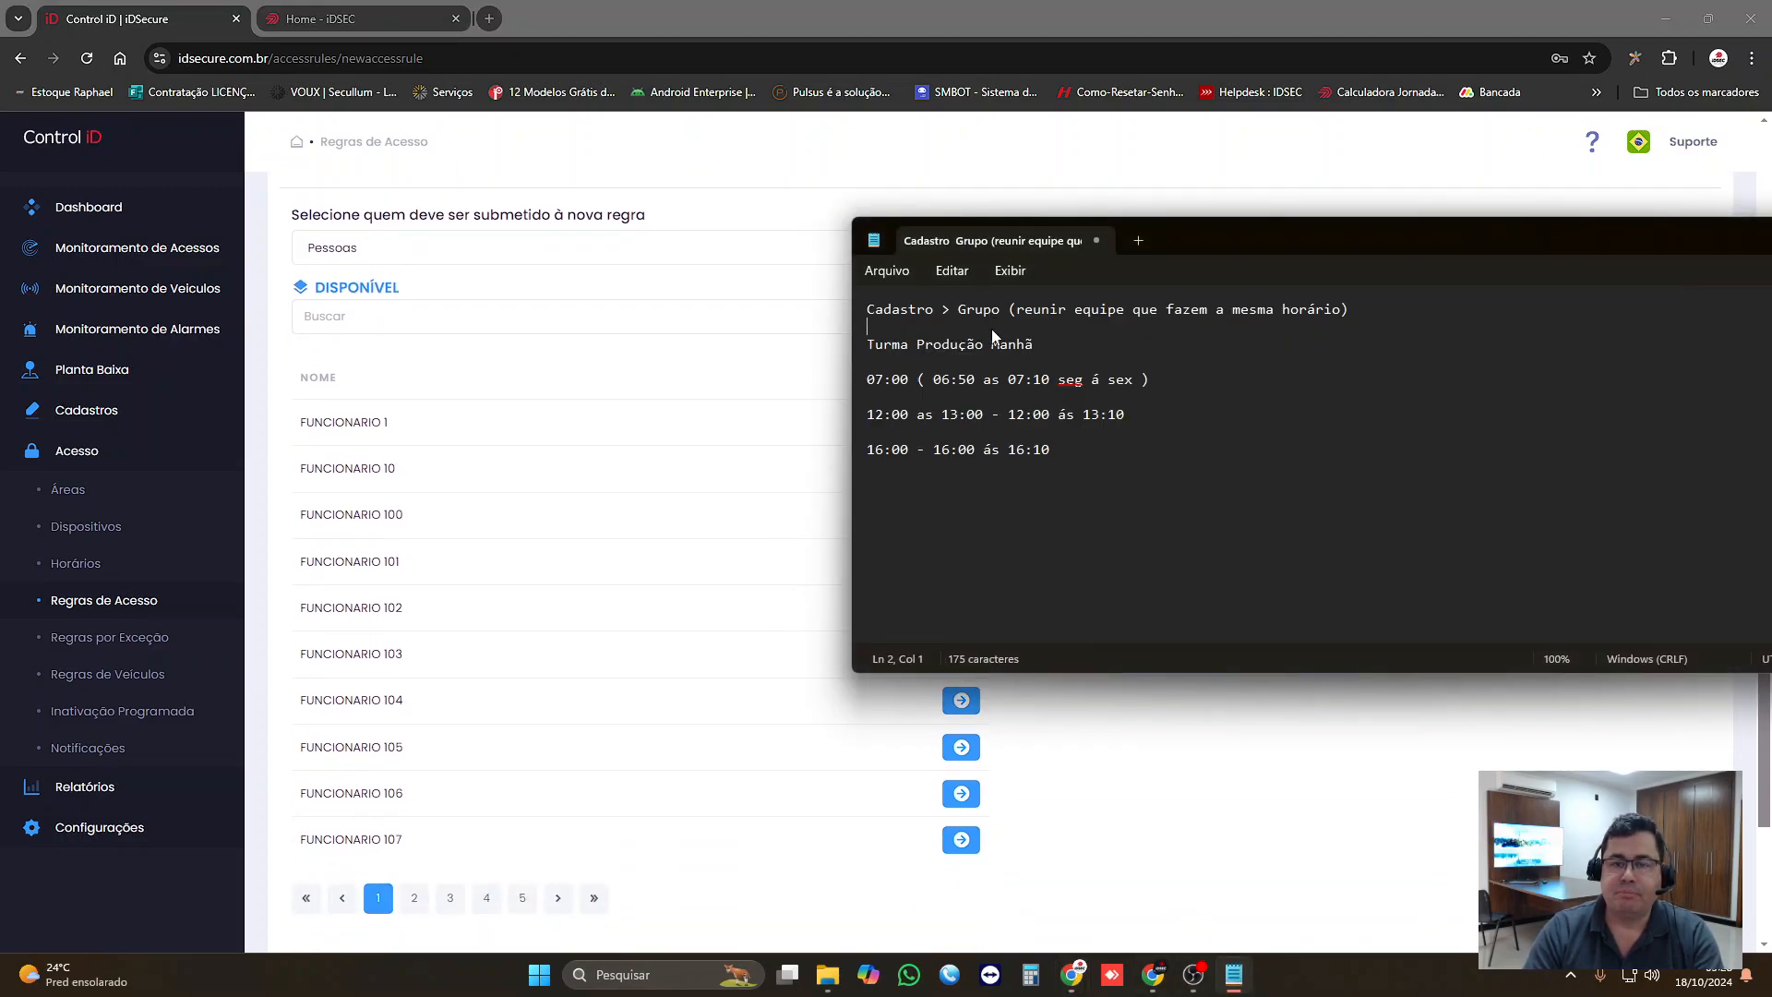
drag(1384, 320, 884, 315)
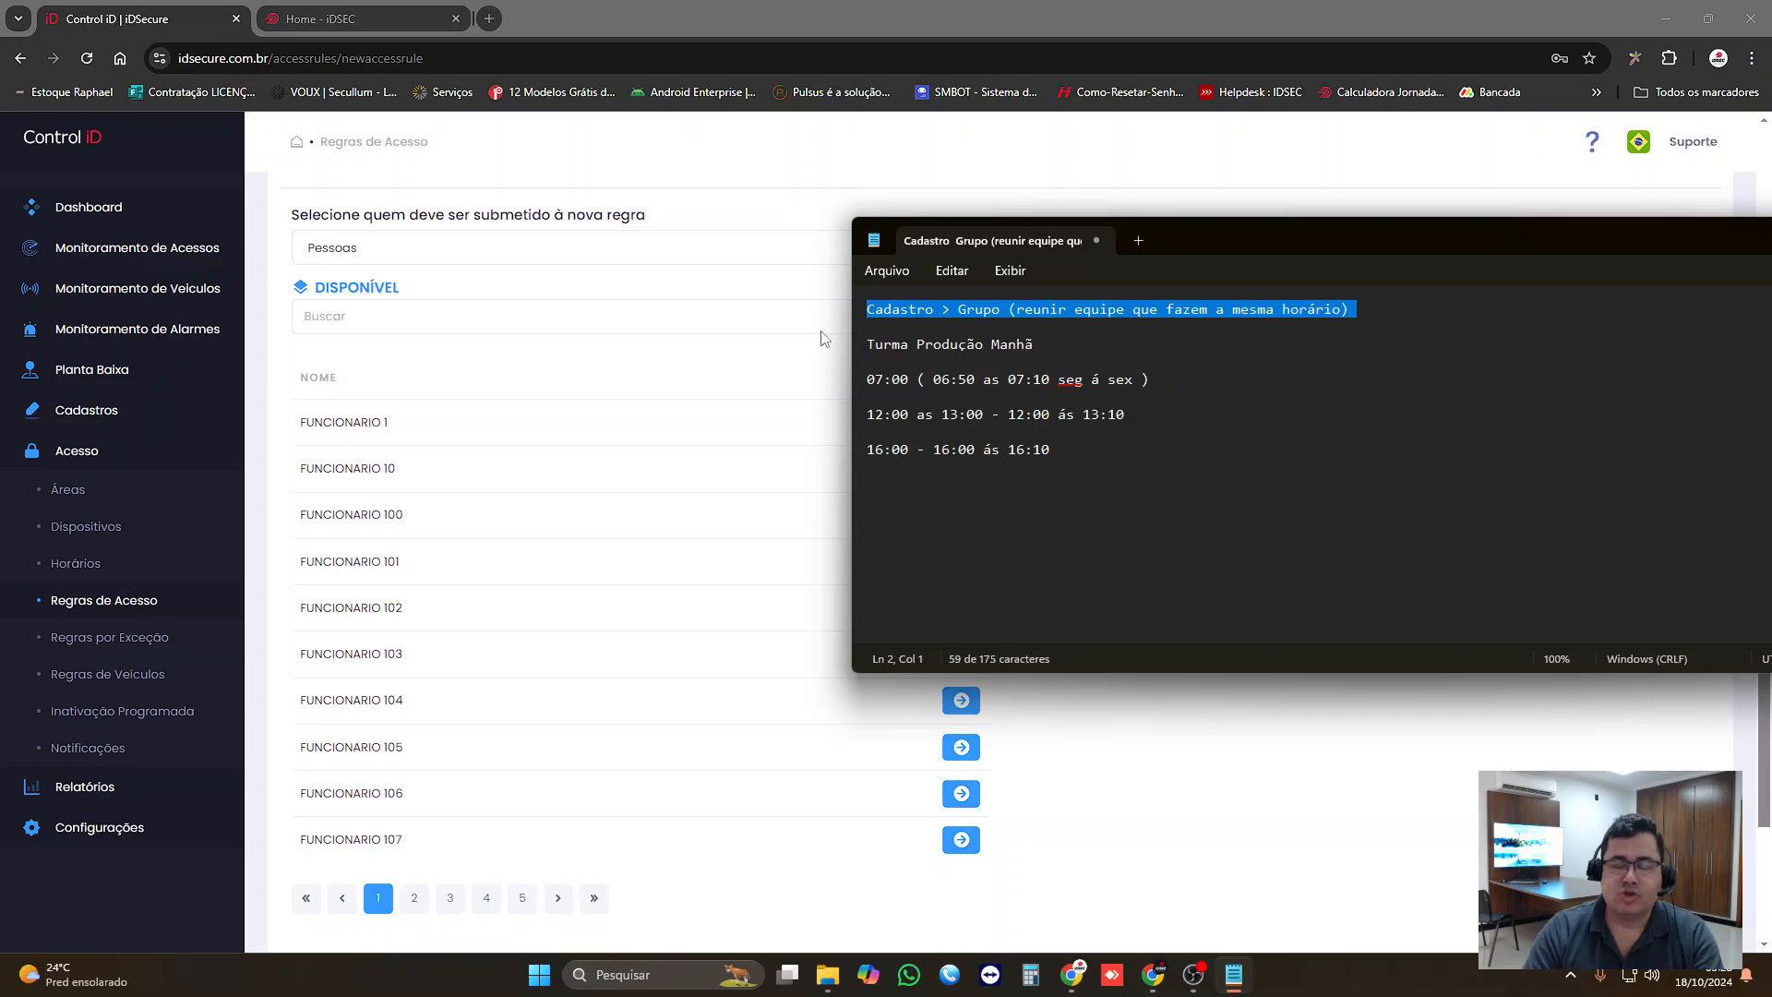
click(784, 221)
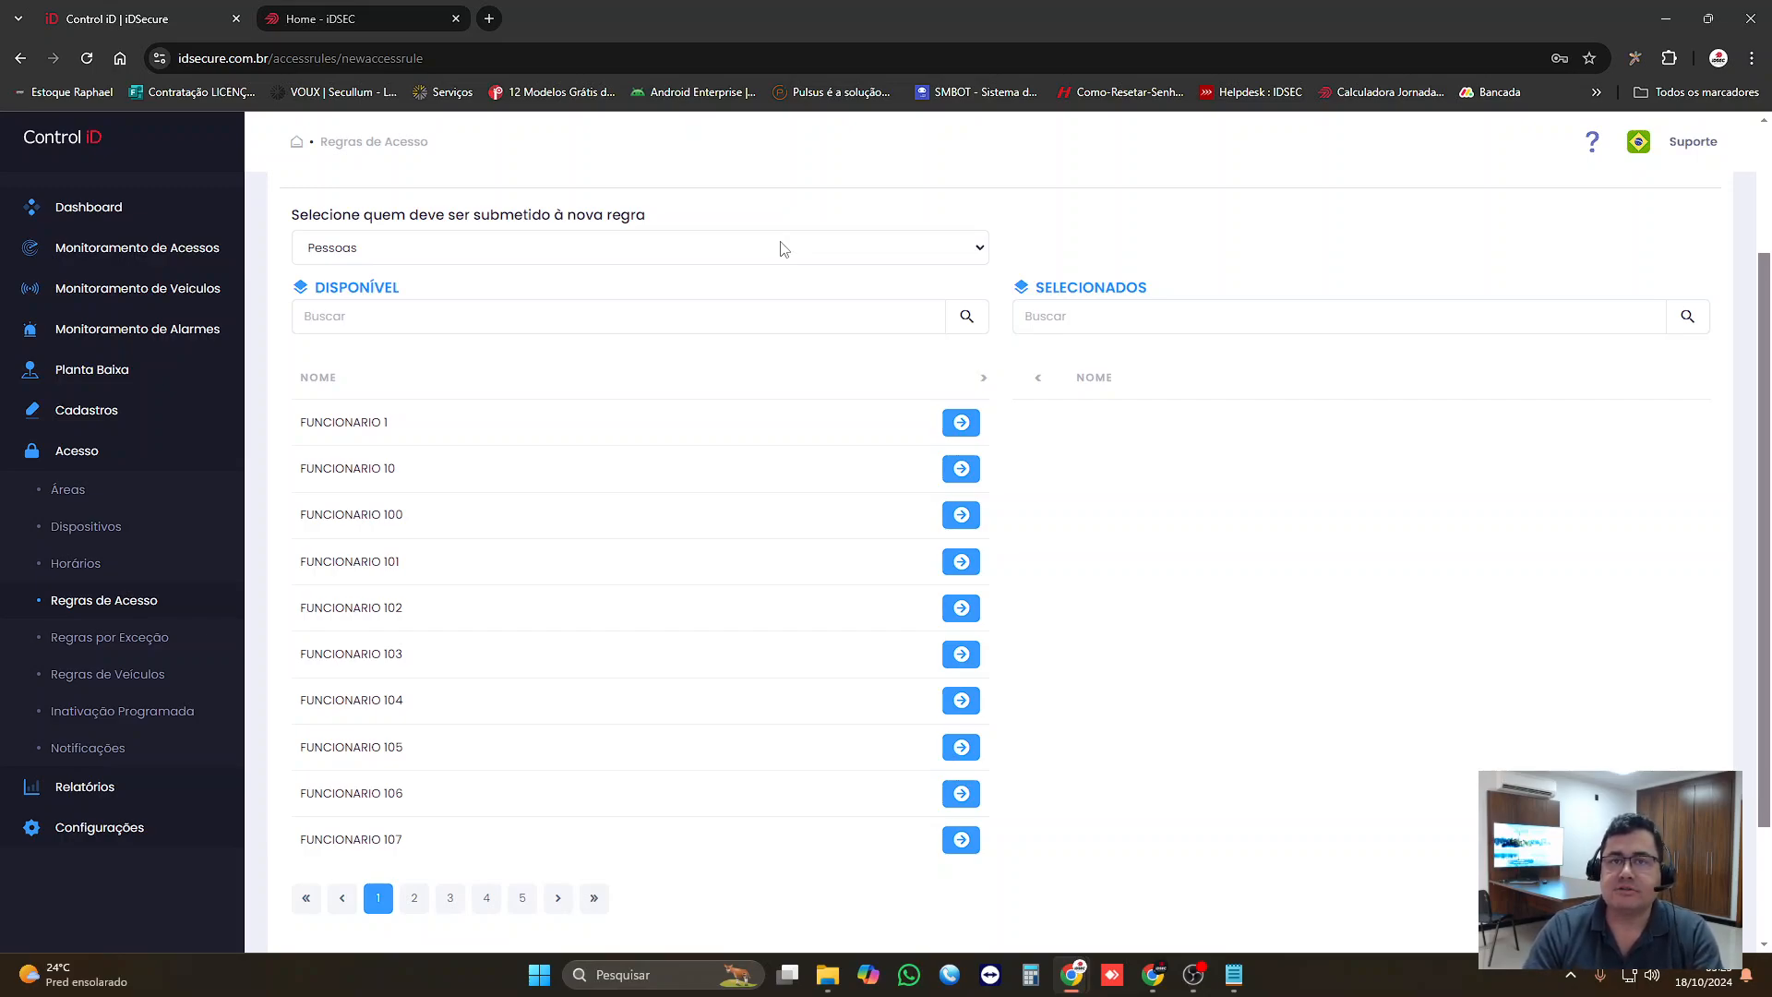
Step: Add the "Turno Manhã - Produção" group from Grupos e Empresas to the new rule and advance to the Quando? stage
scroll(795, 314, up, 2)
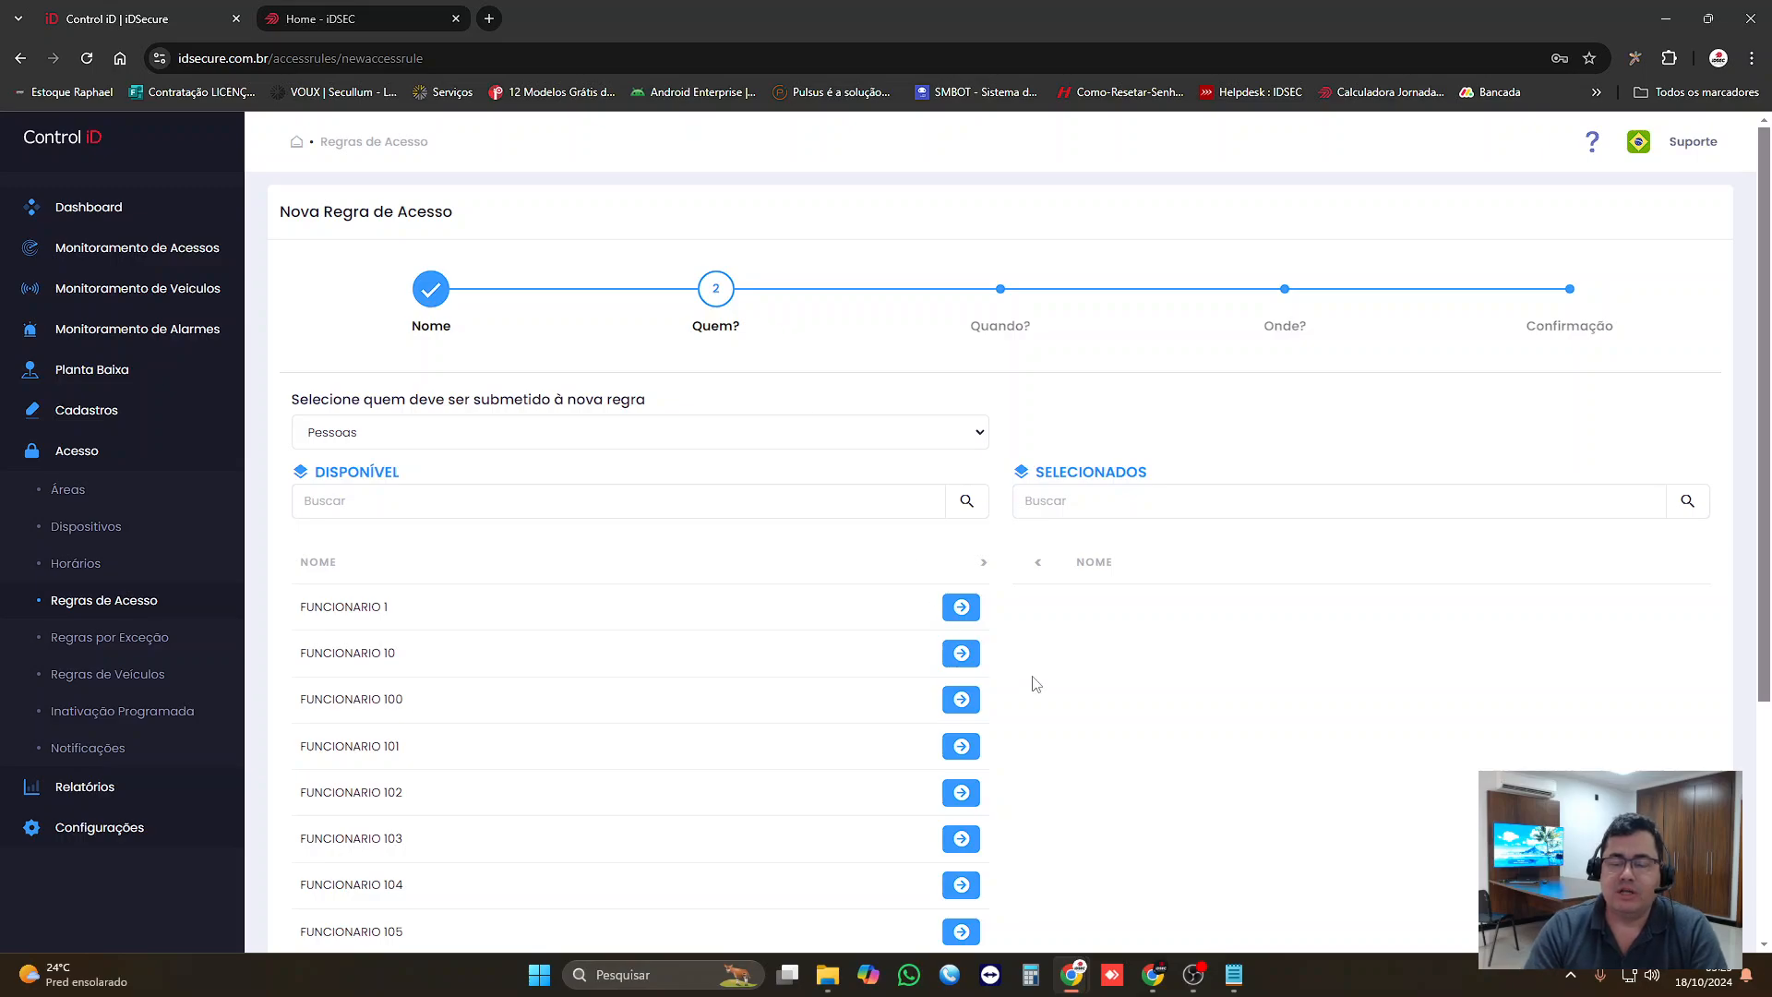
click(1234, 975)
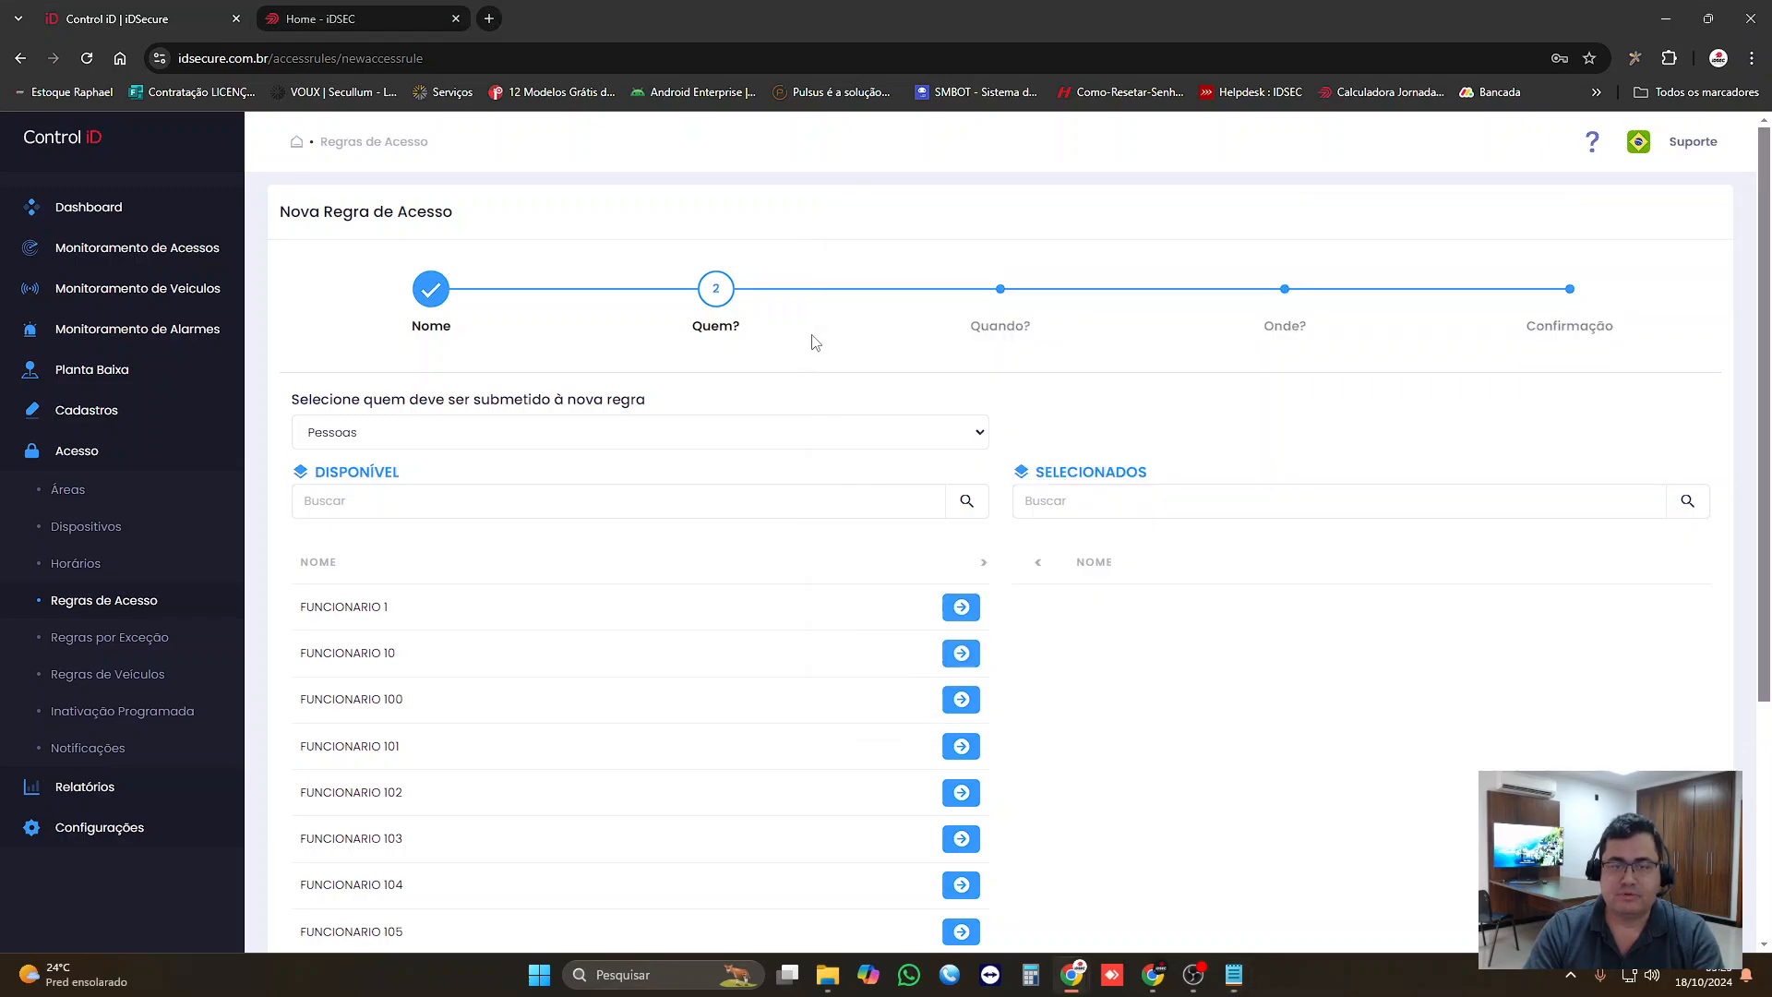
click(812, 342)
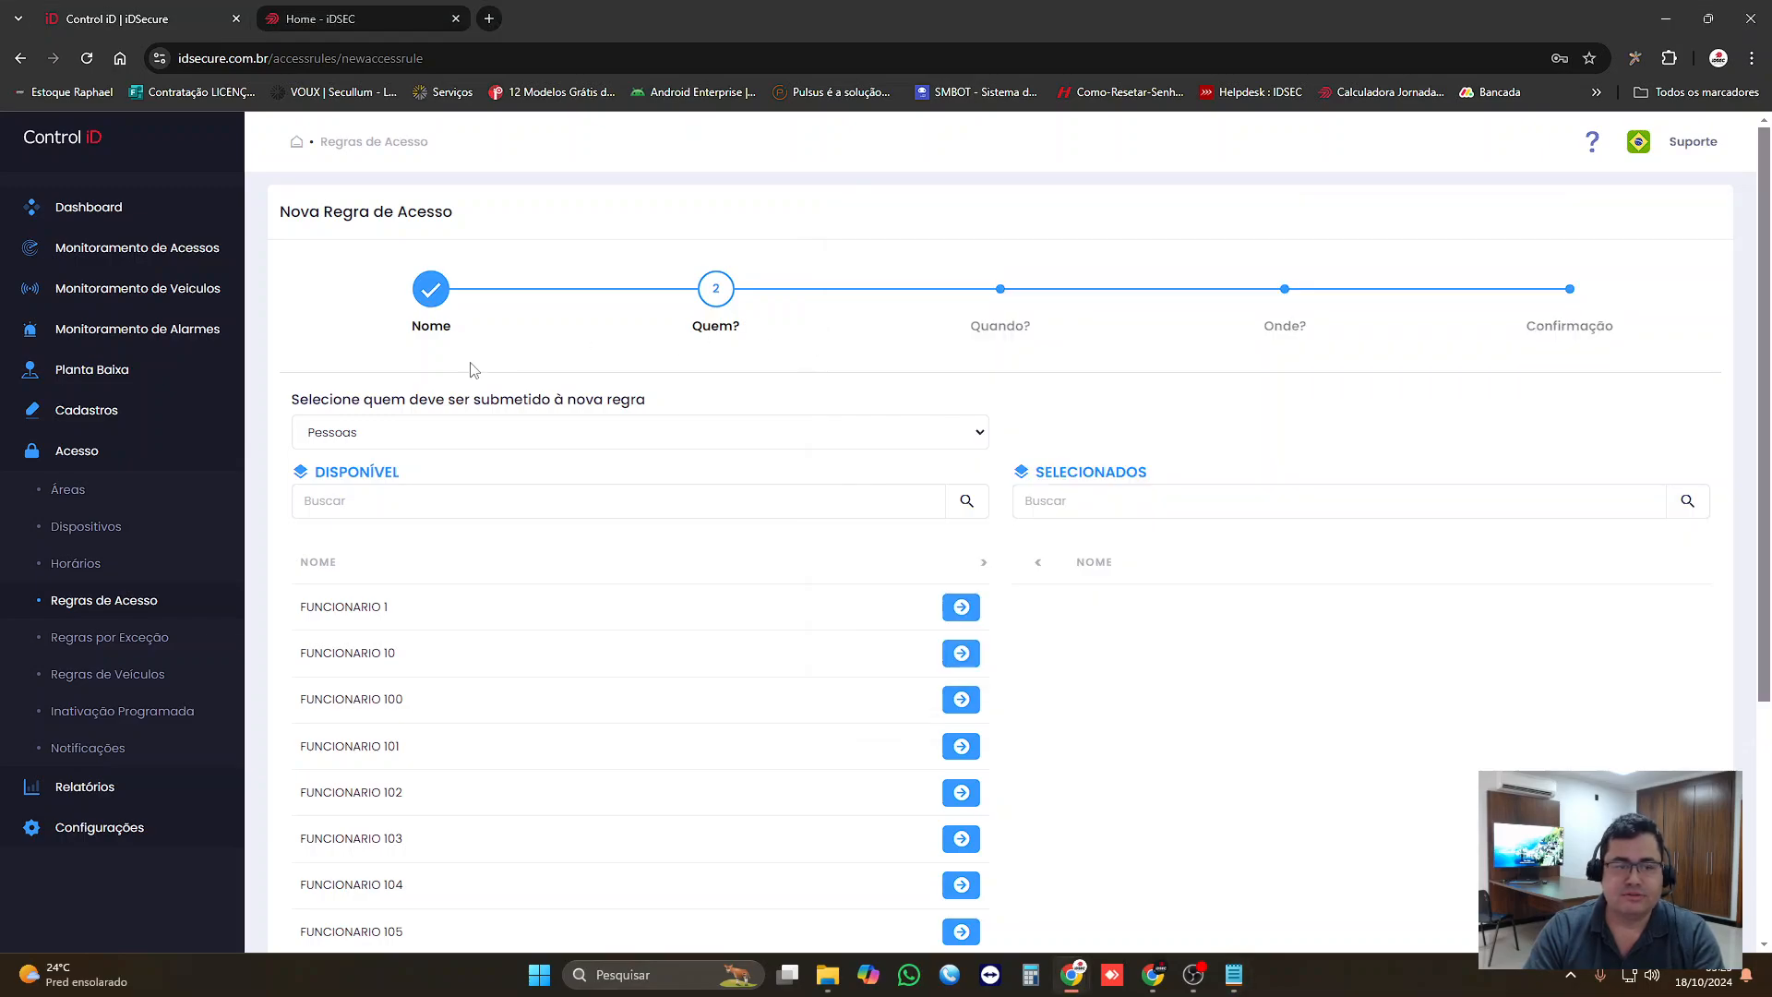
click(401, 441)
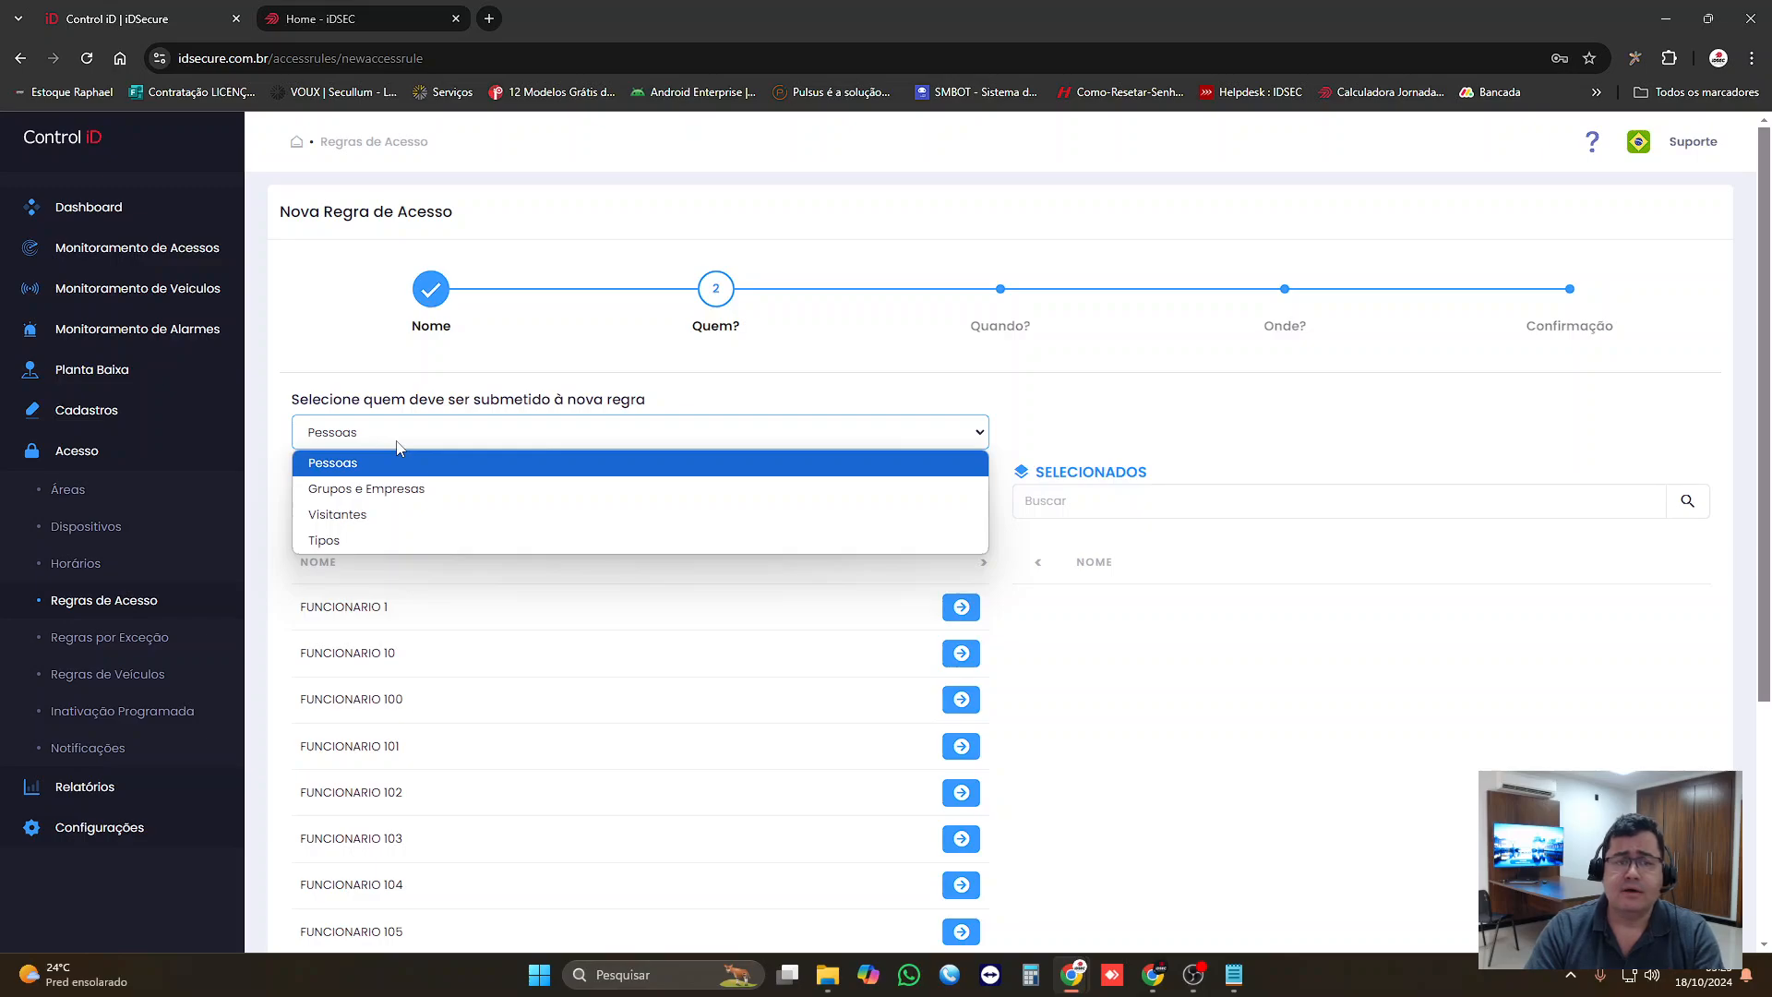
click(392, 488)
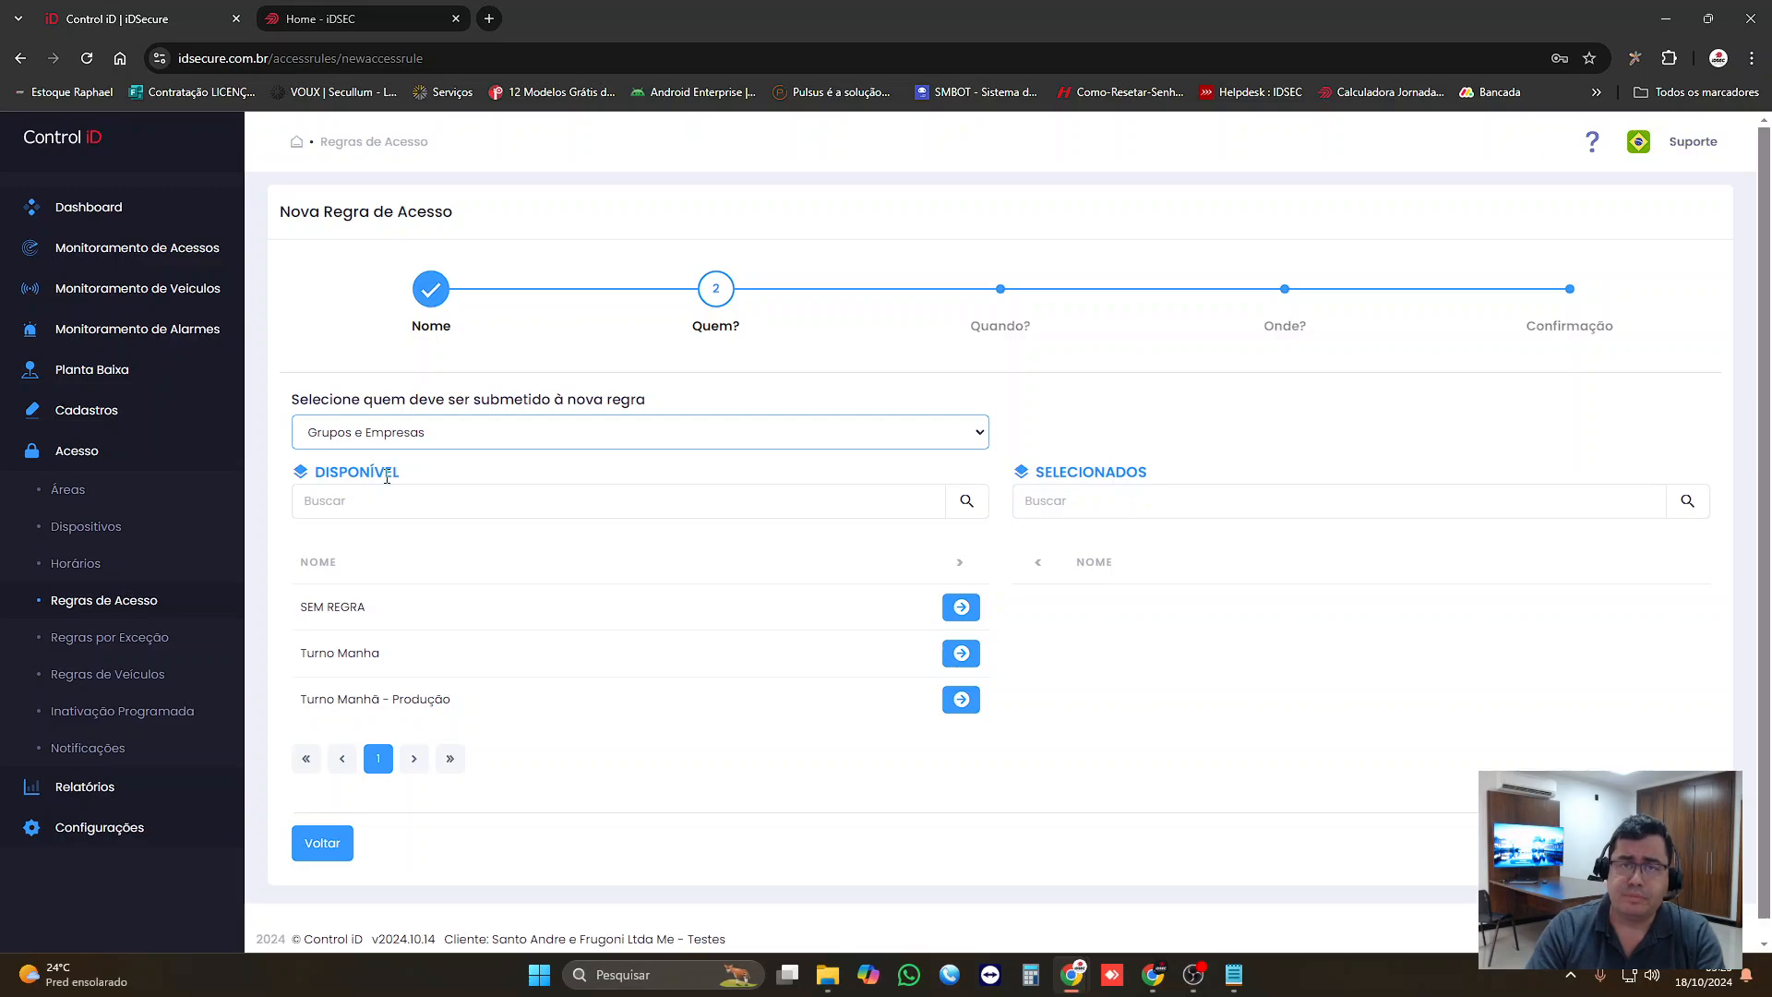
click(382, 439)
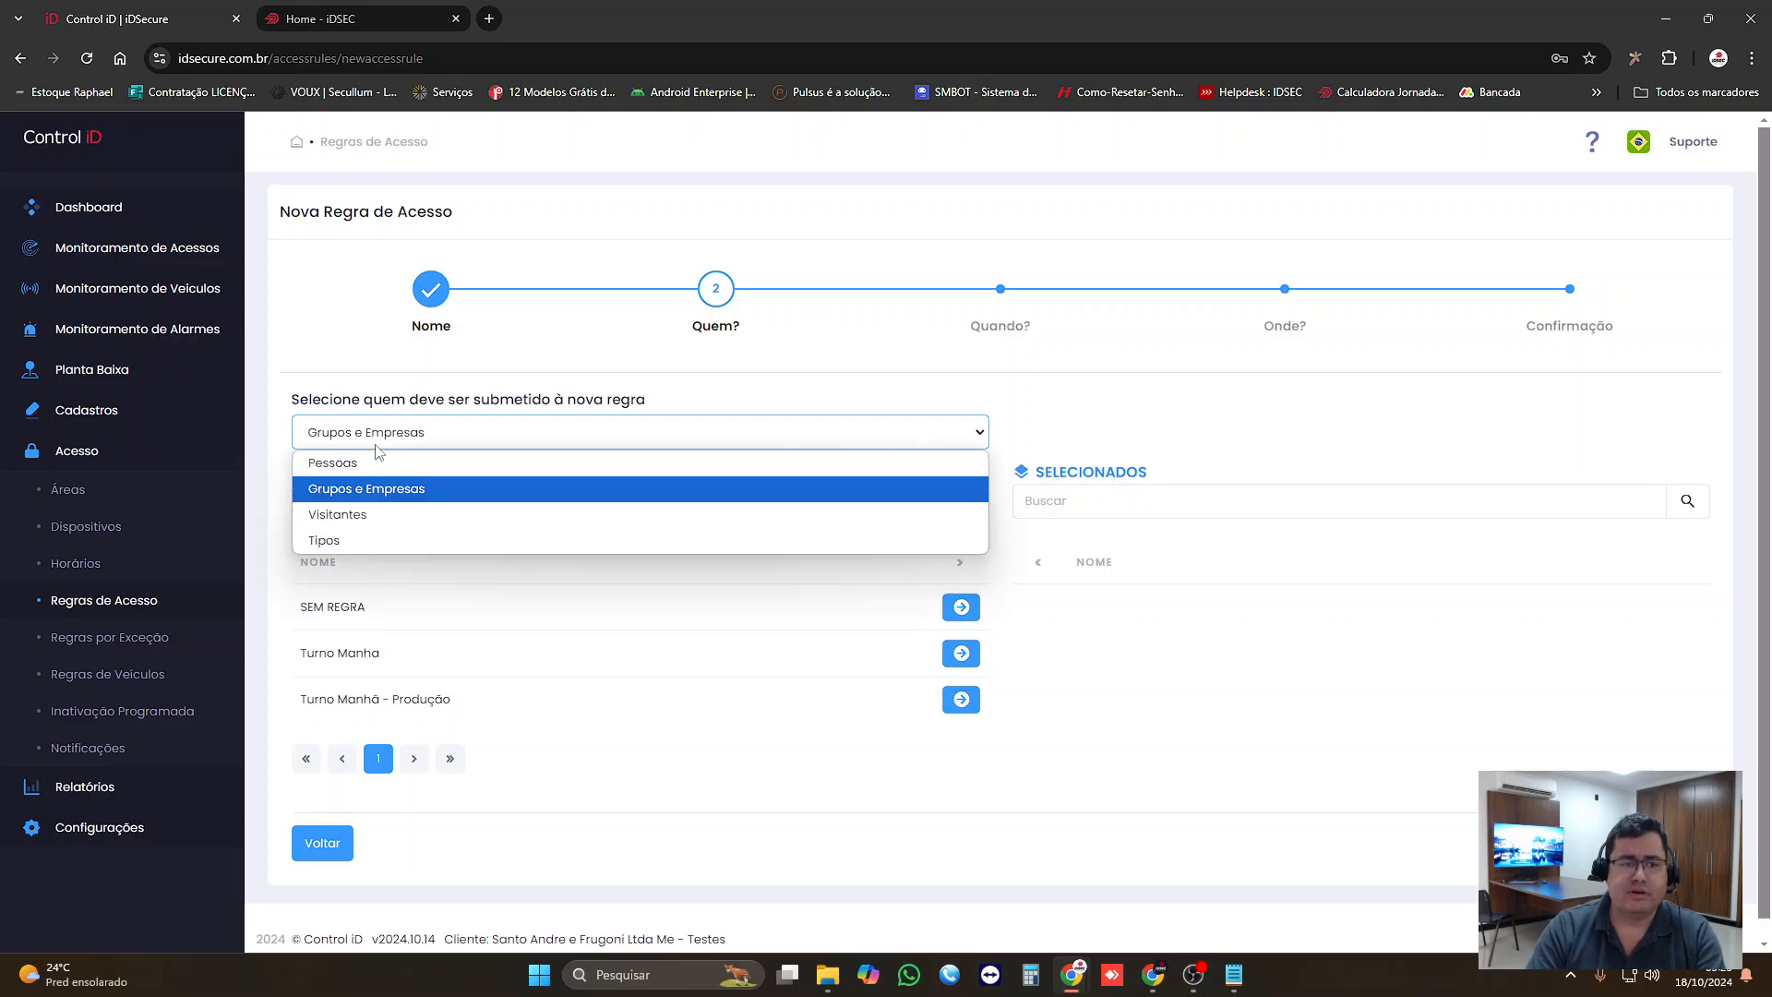
click(367, 491)
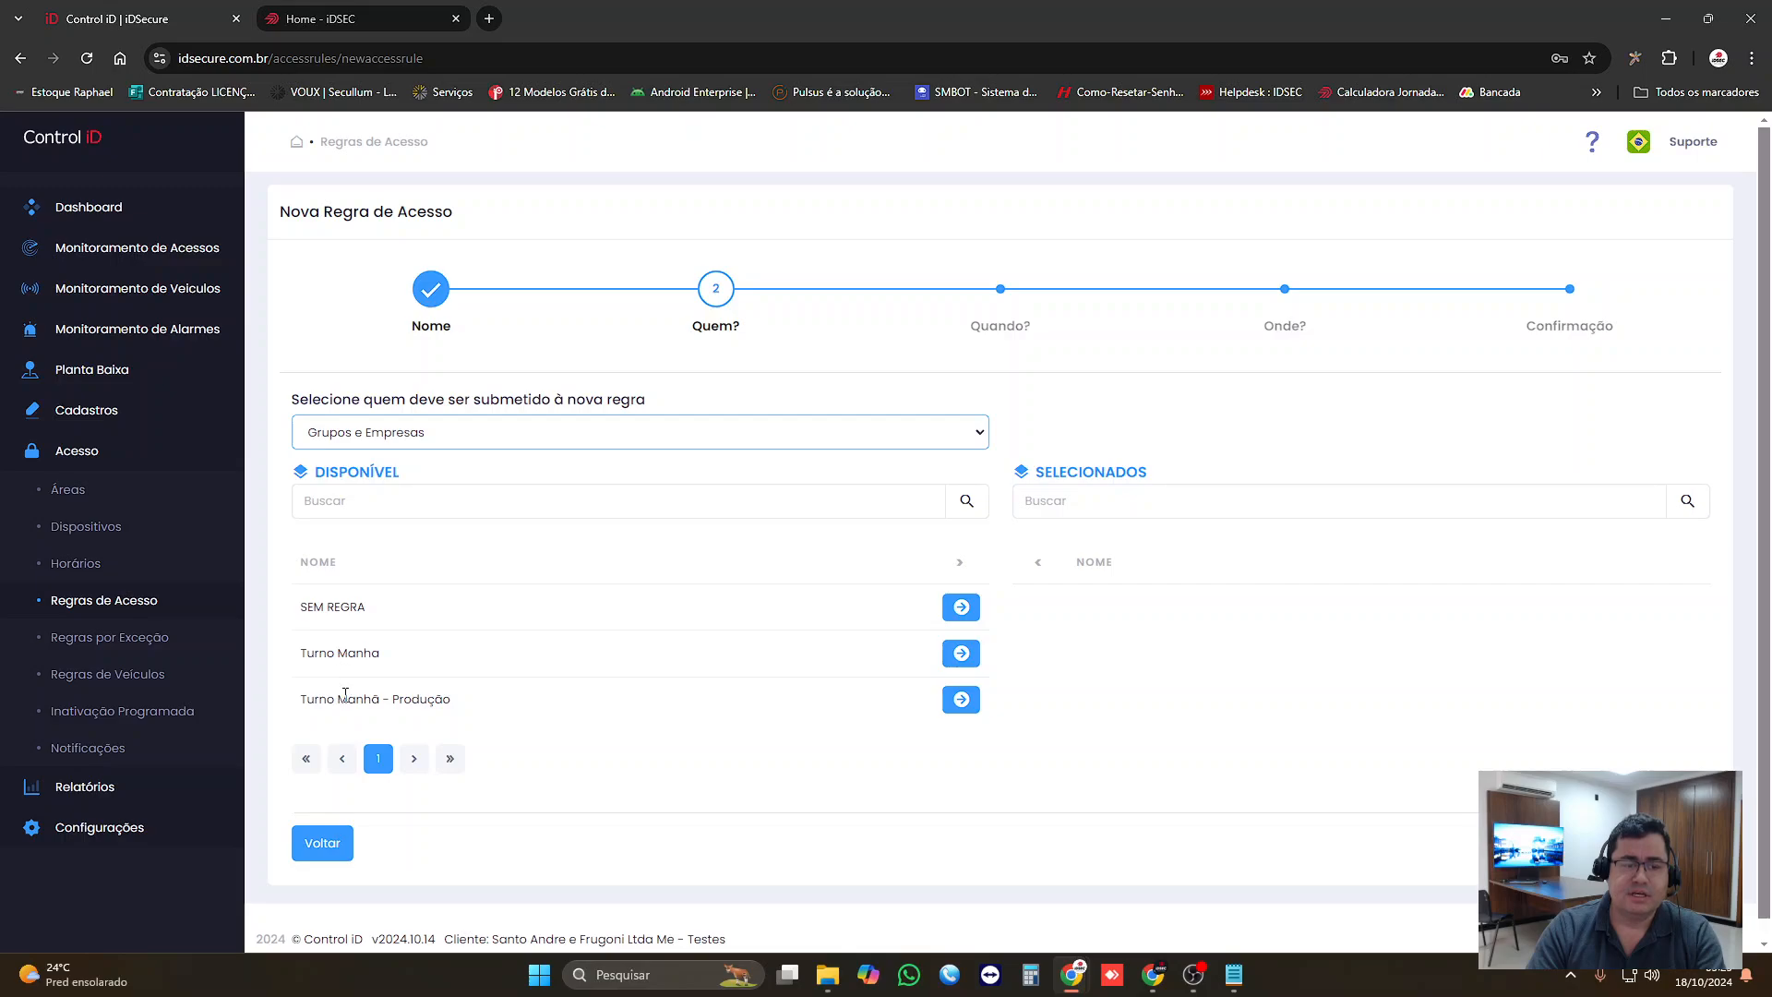
click(961, 701)
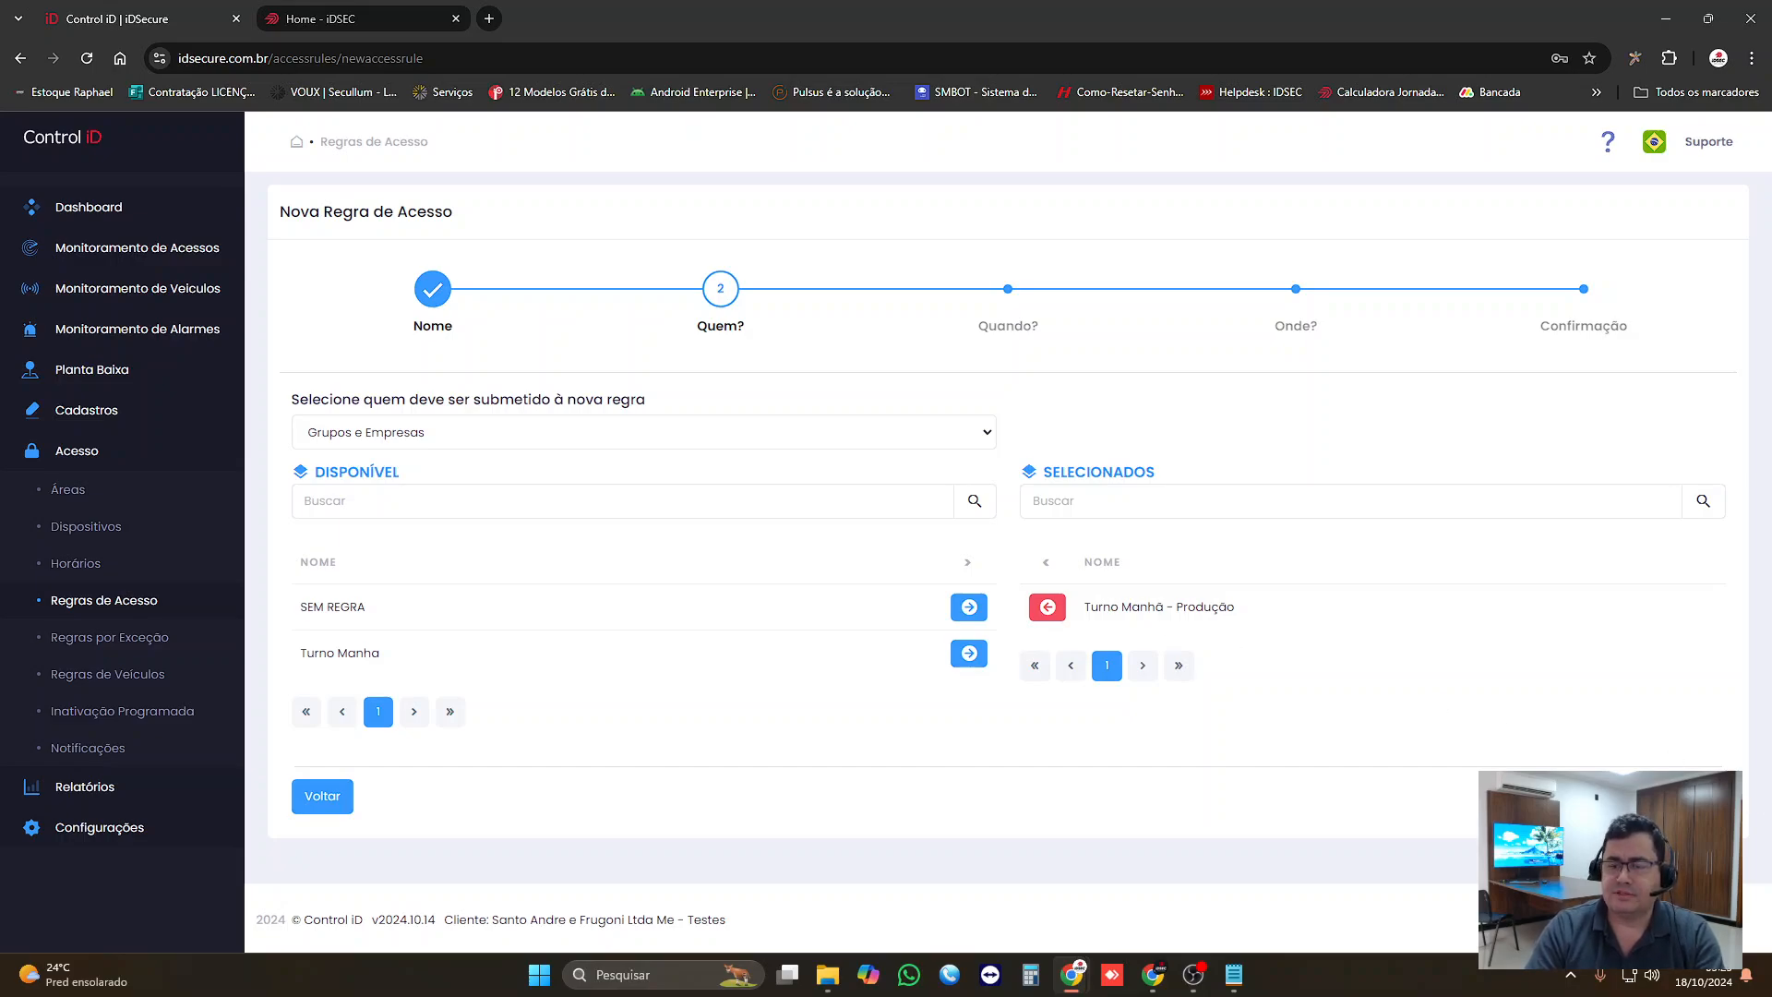
click(1689, 797)
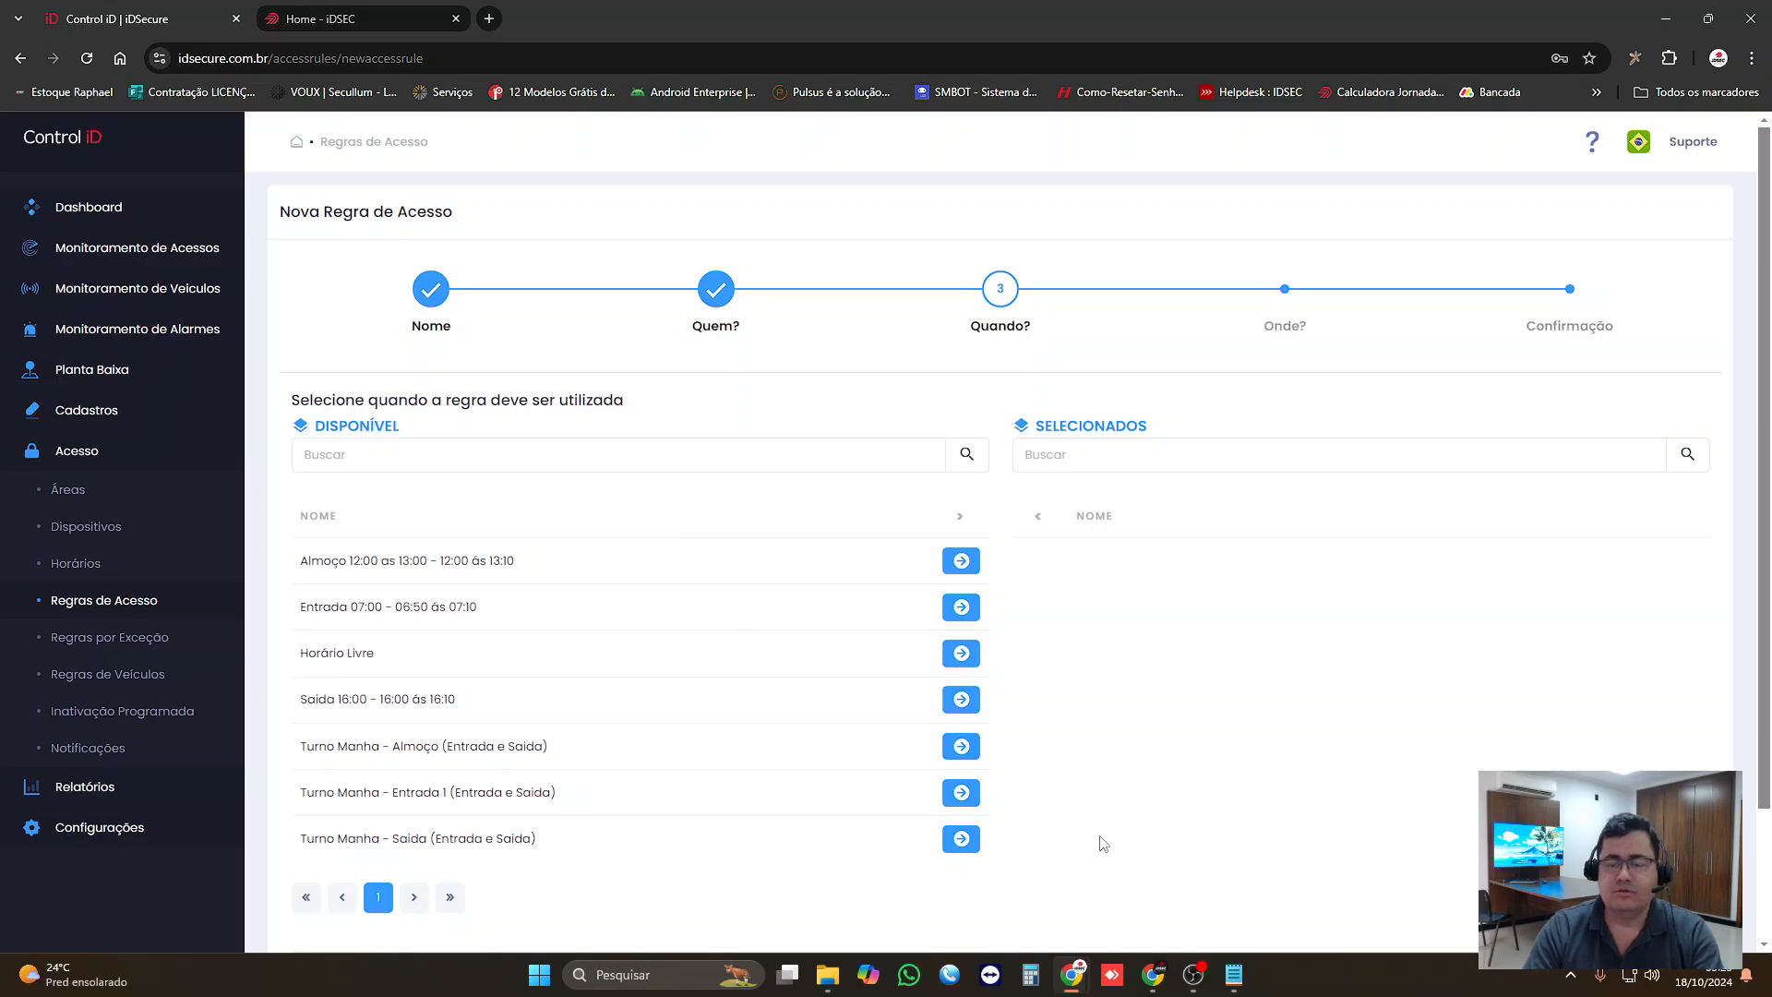
Step: Add the Entrada 07:00, Almoço 12:00 as 13:00 and Saída 16:00 schedules to the rule and advance to the Onde? stage
click(1234, 975)
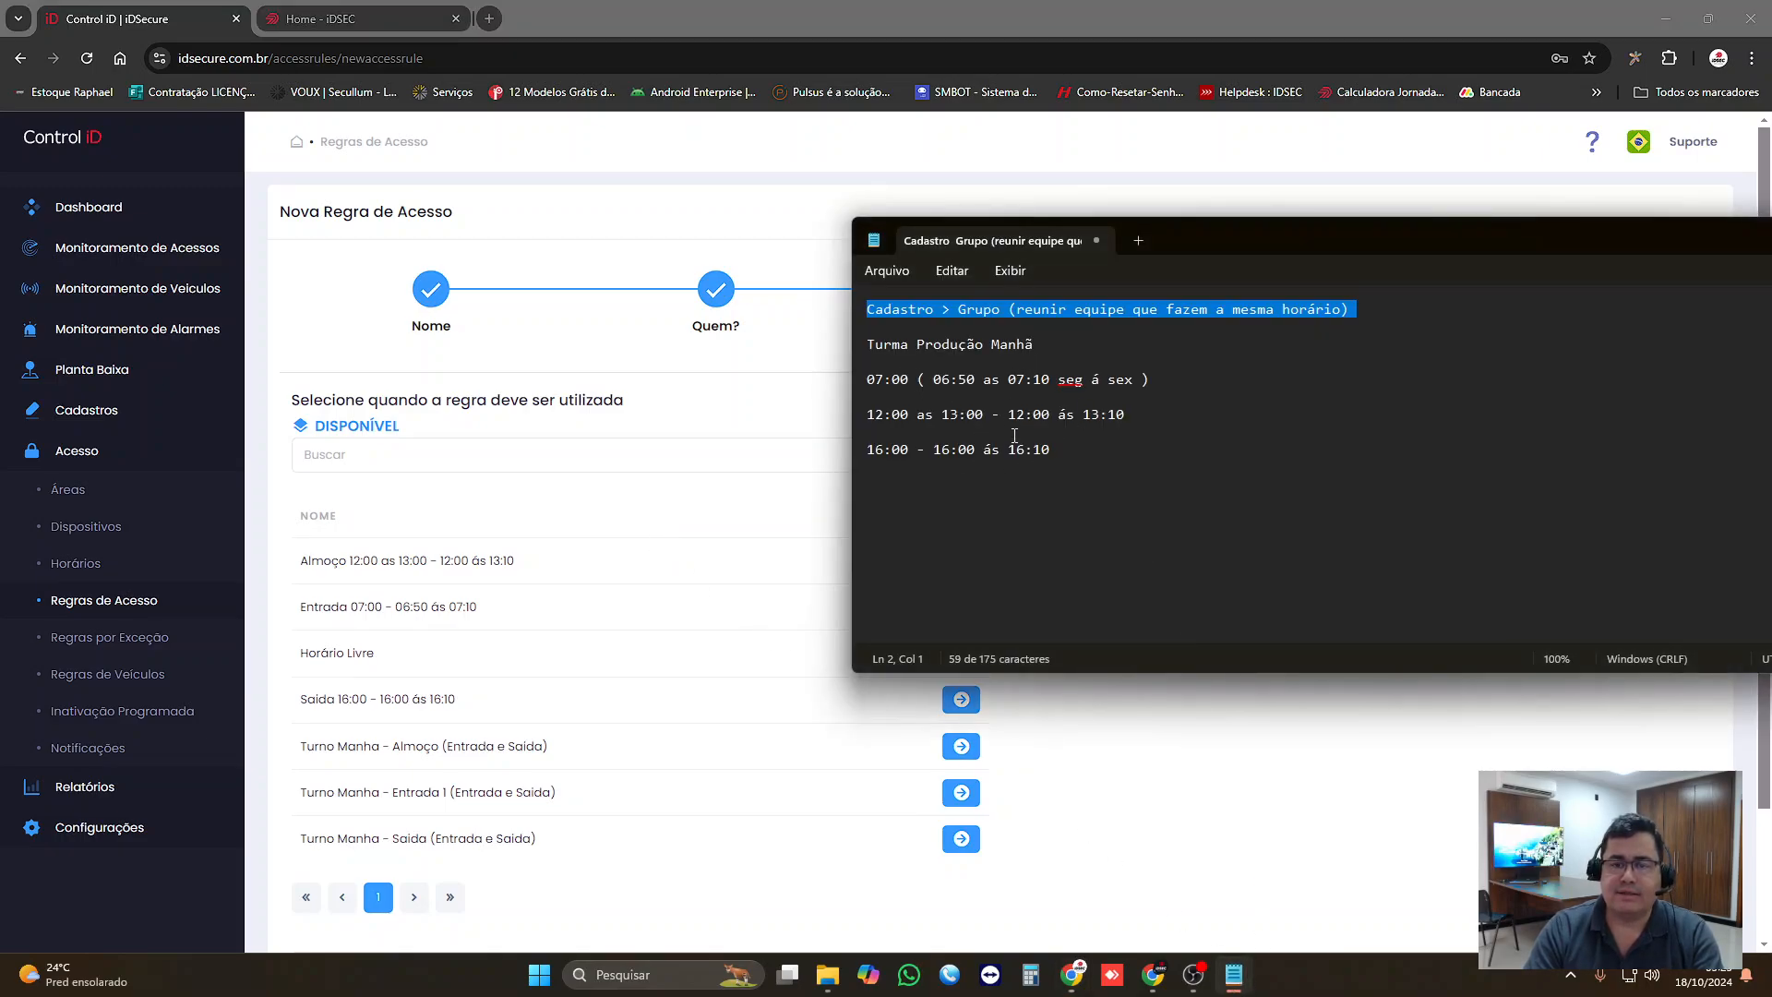
click(810, 427)
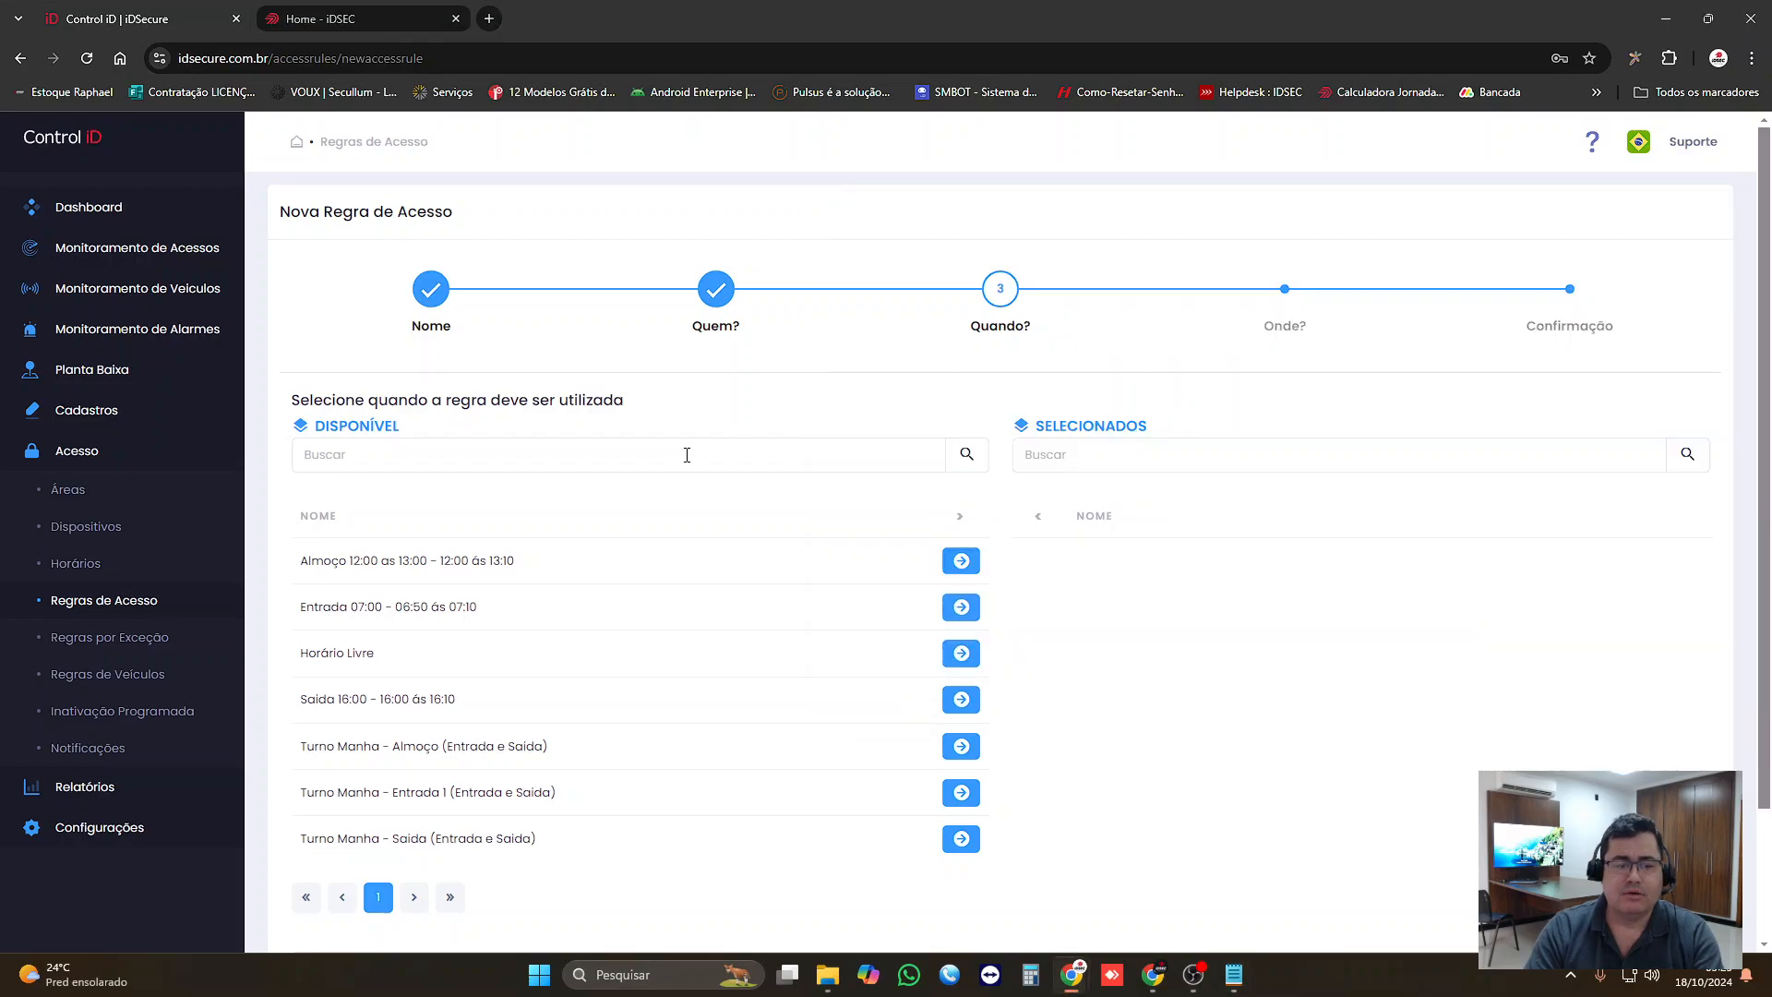
click(961, 608)
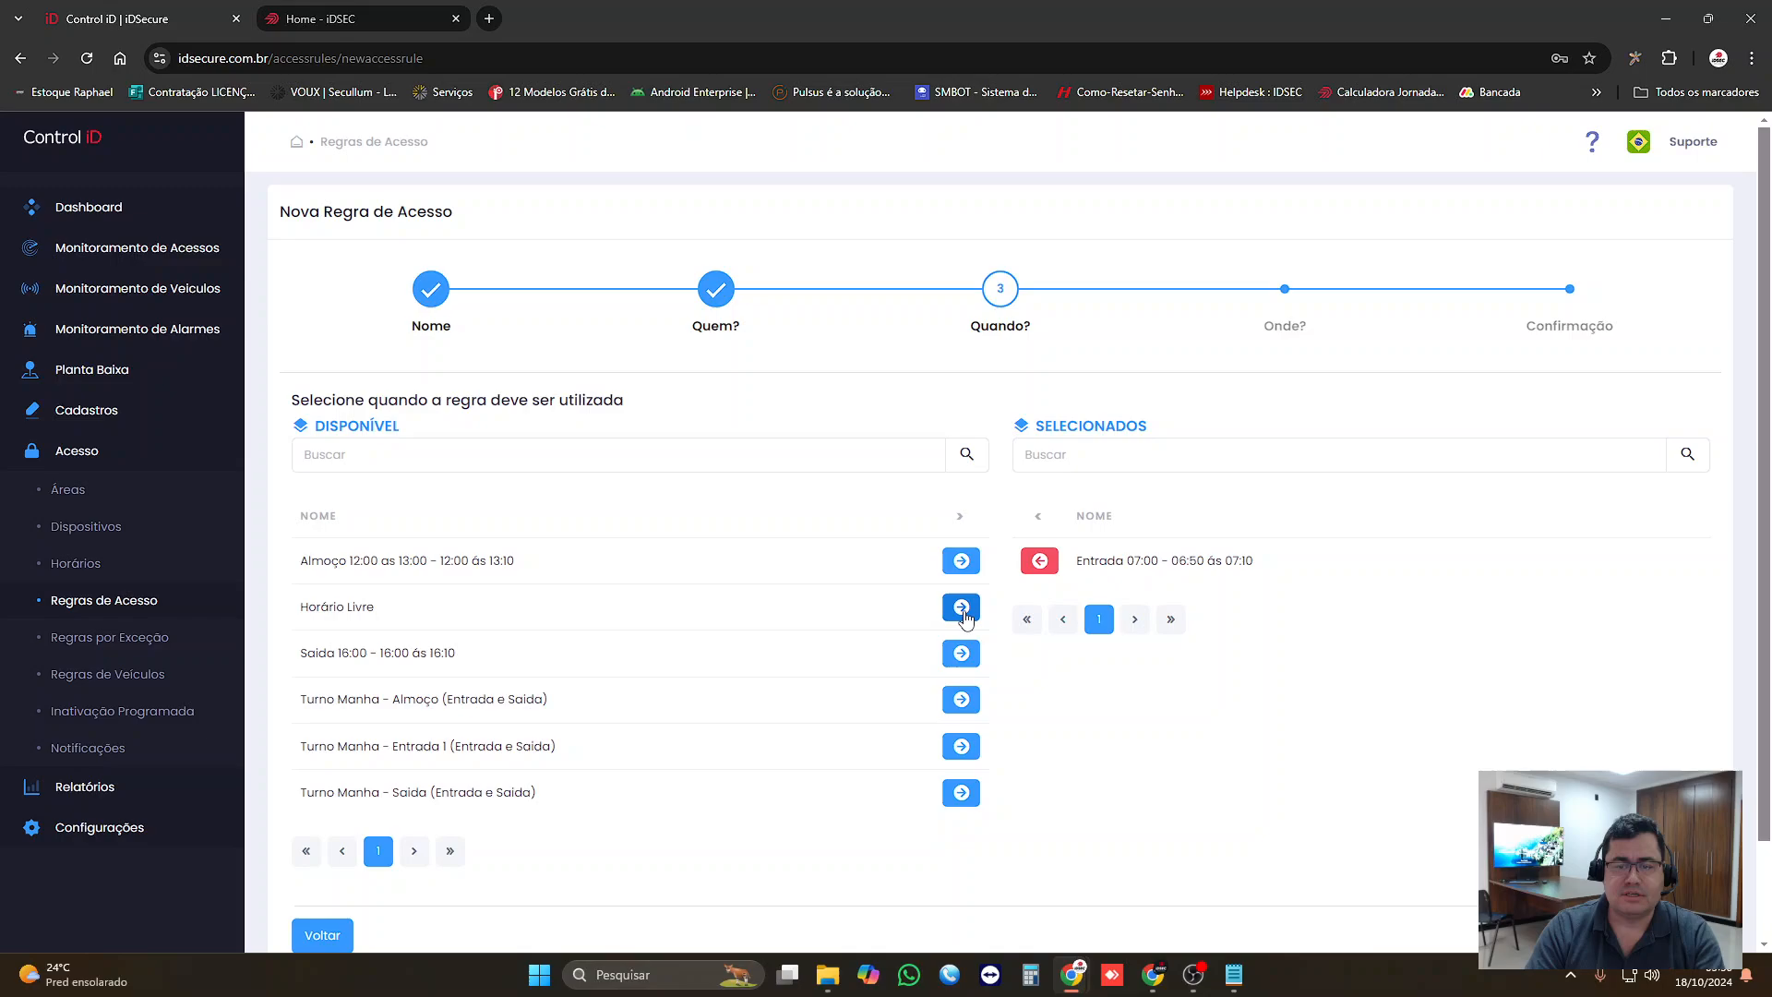
click(960, 565)
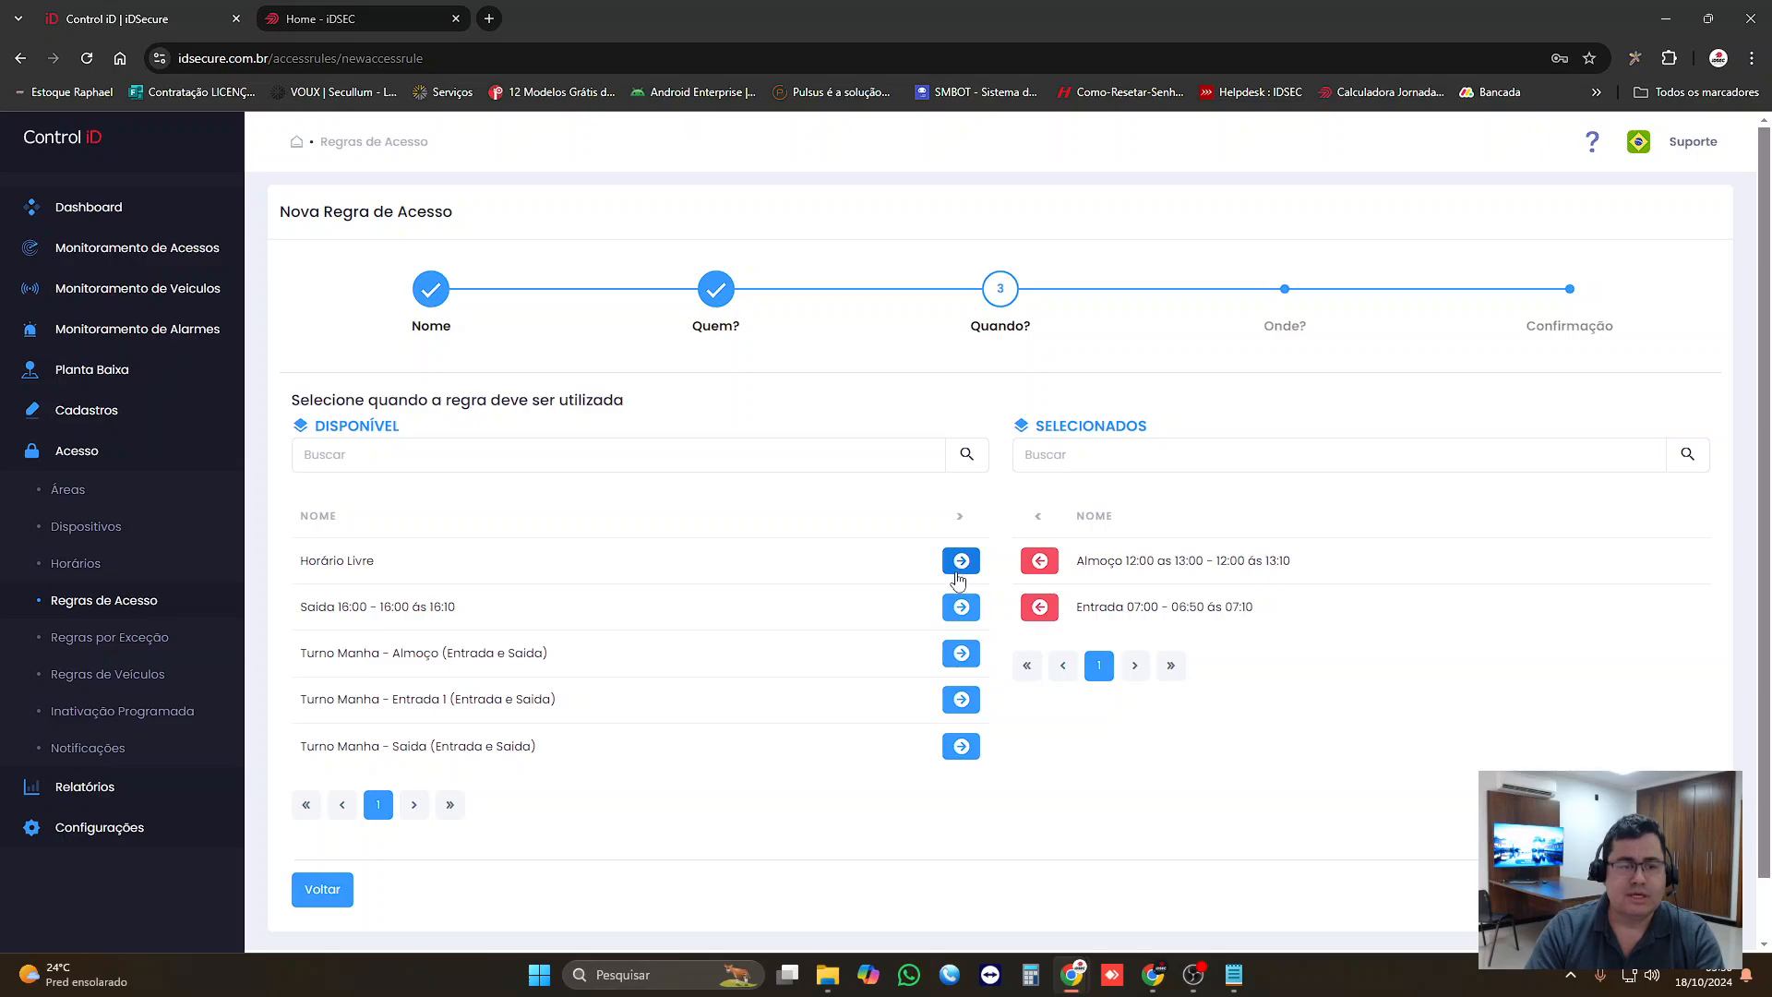
click(961, 608)
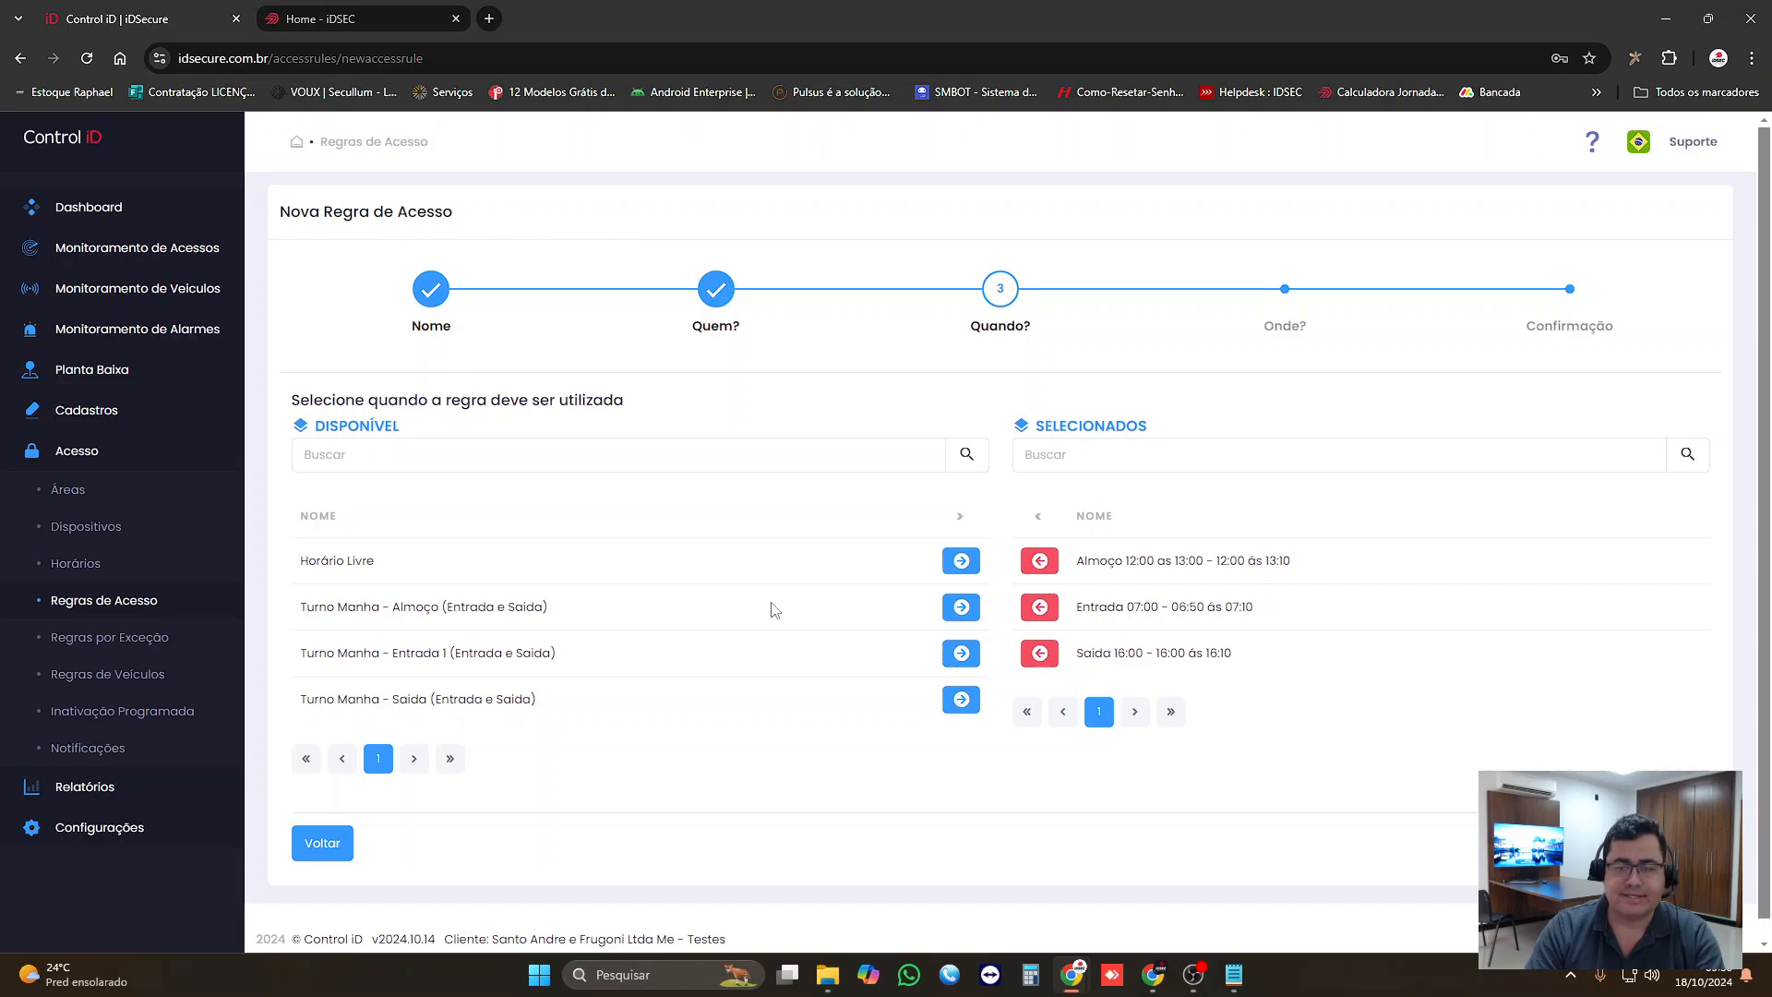
click(1671, 842)
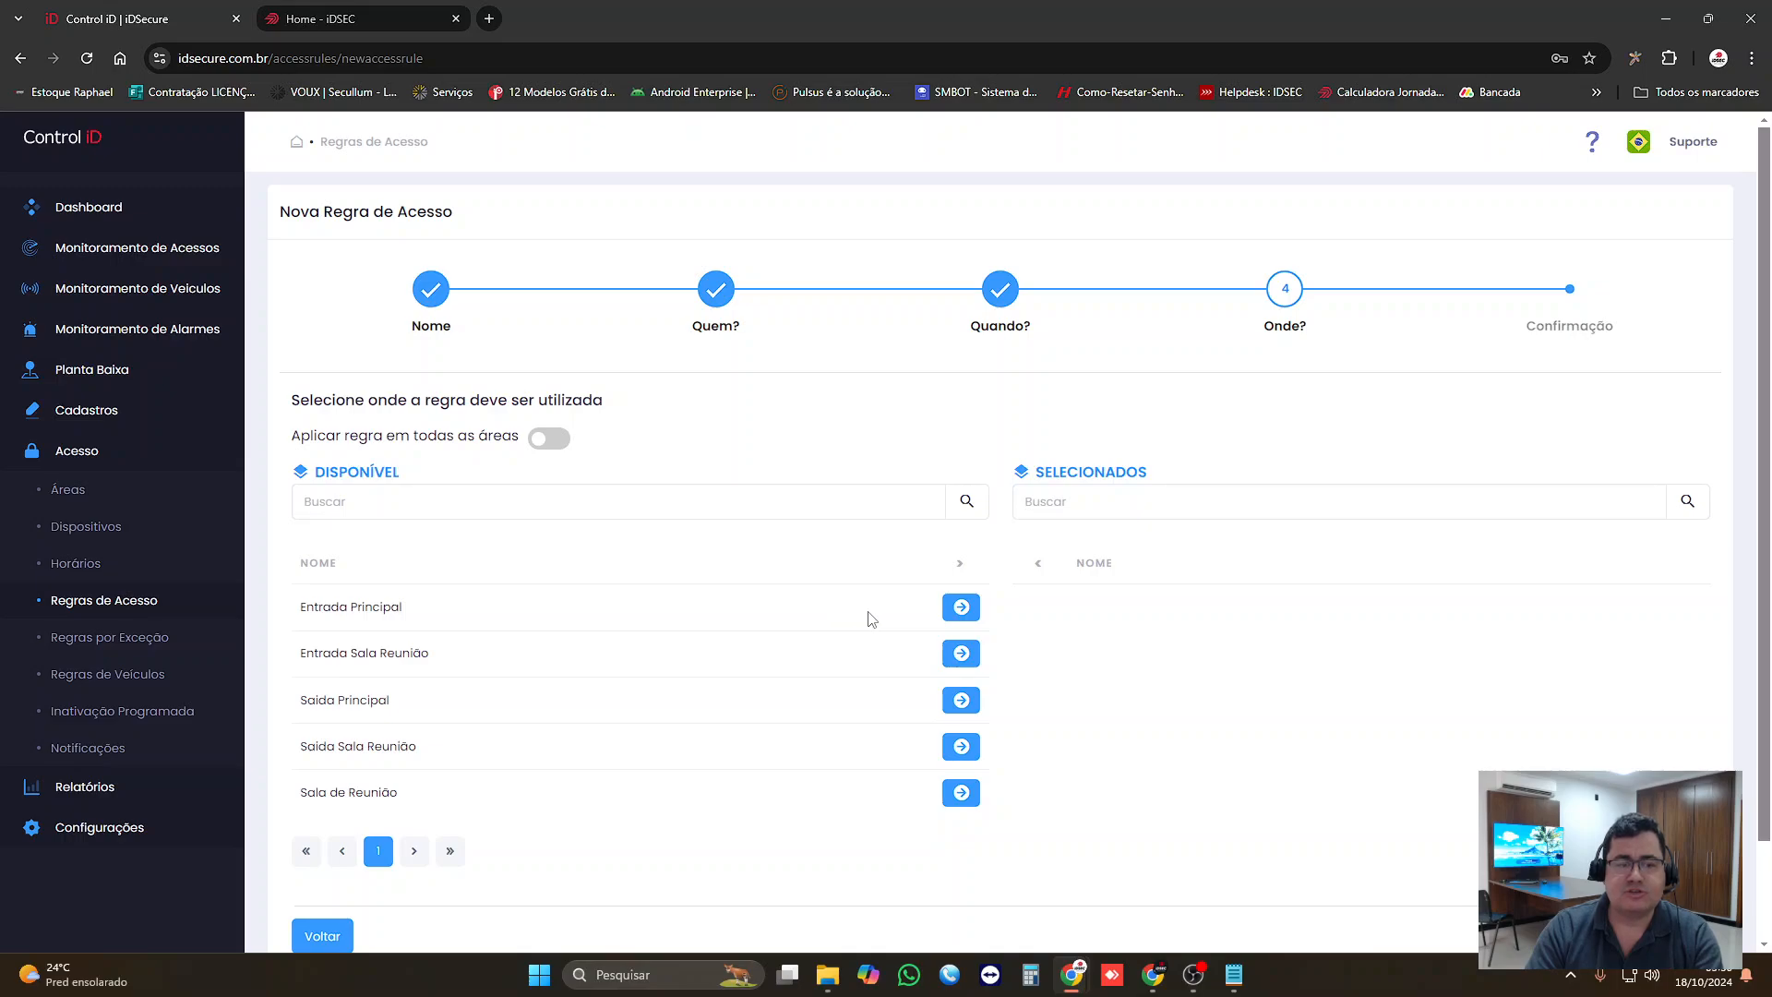
Step: Apply the rule to the Entrada Principal area, check its summary and save the new access rule
click(961, 607)
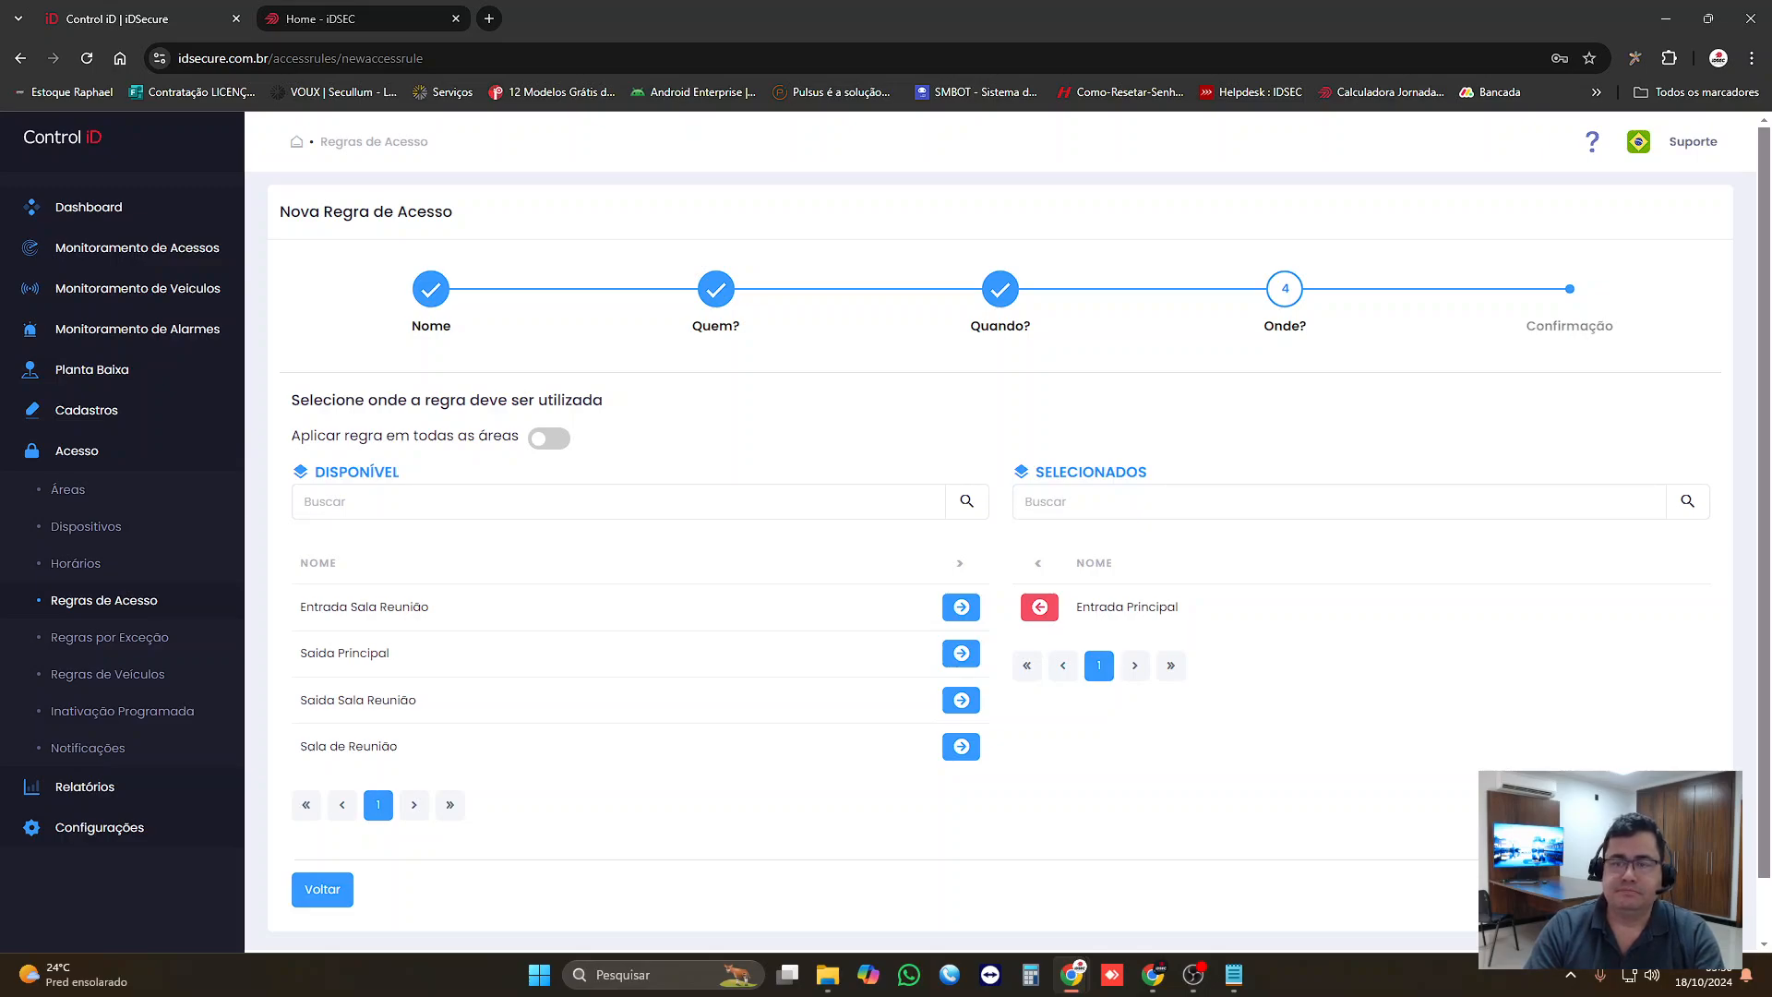
click(1672, 889)
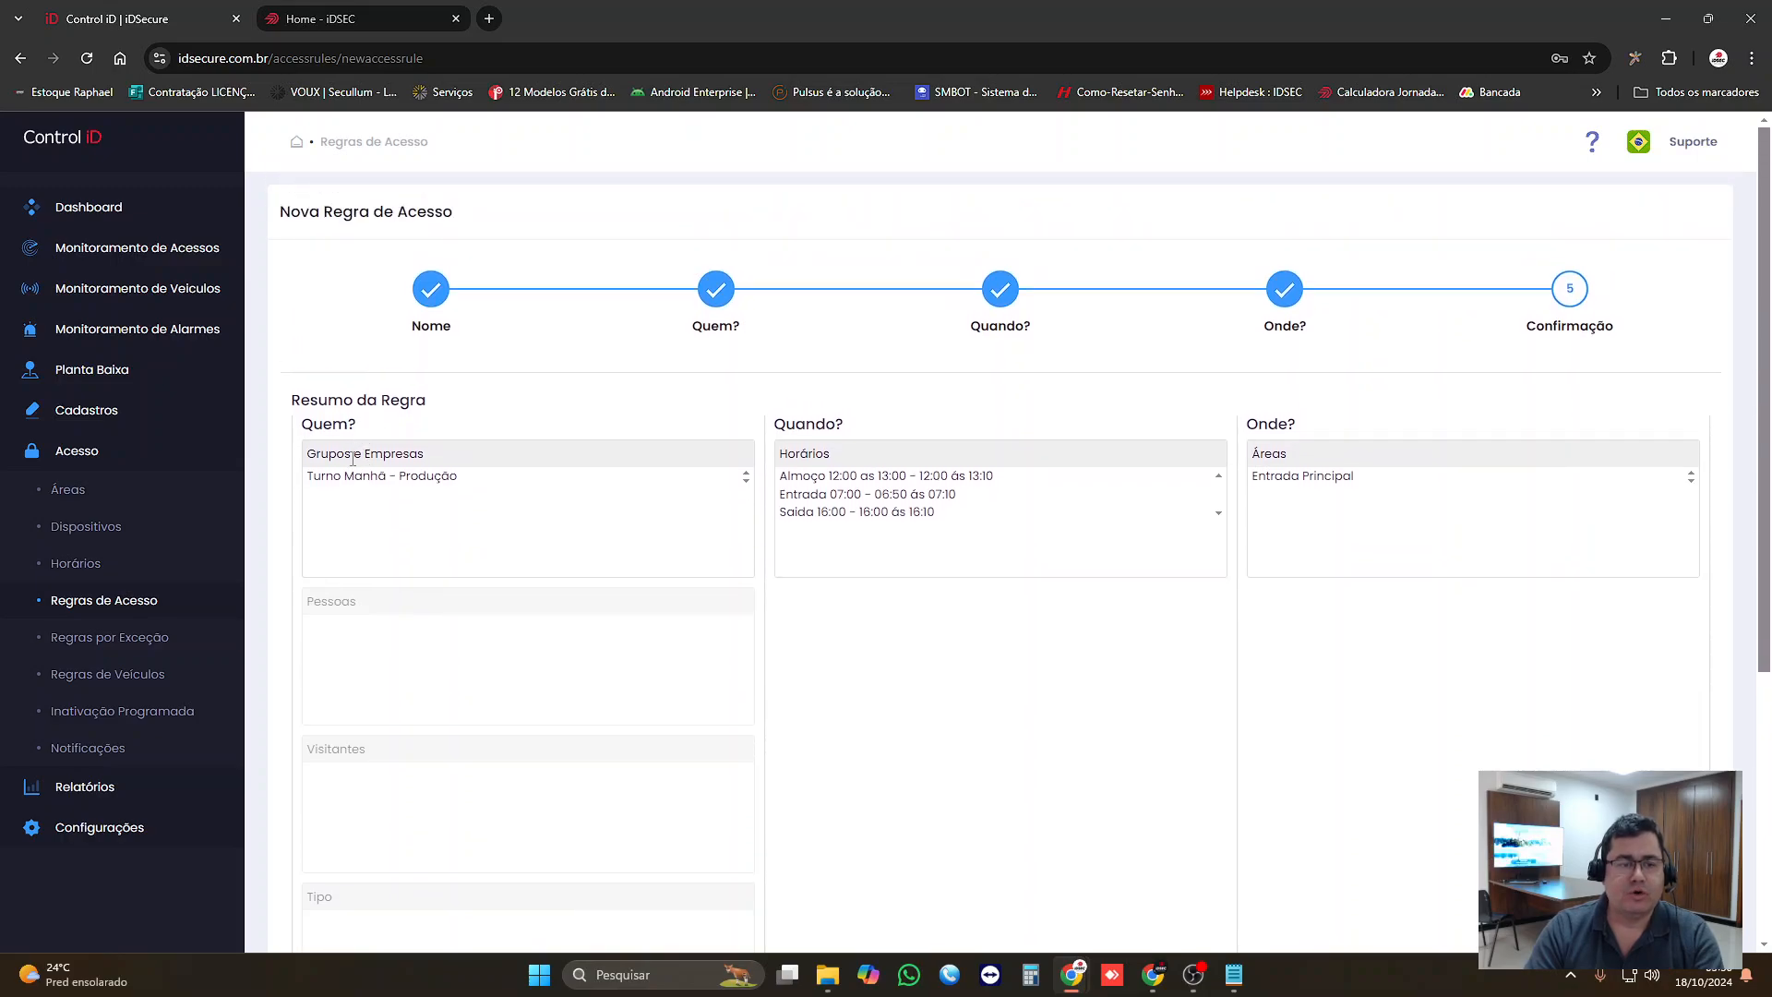
drag(353, 459, 407, 454)
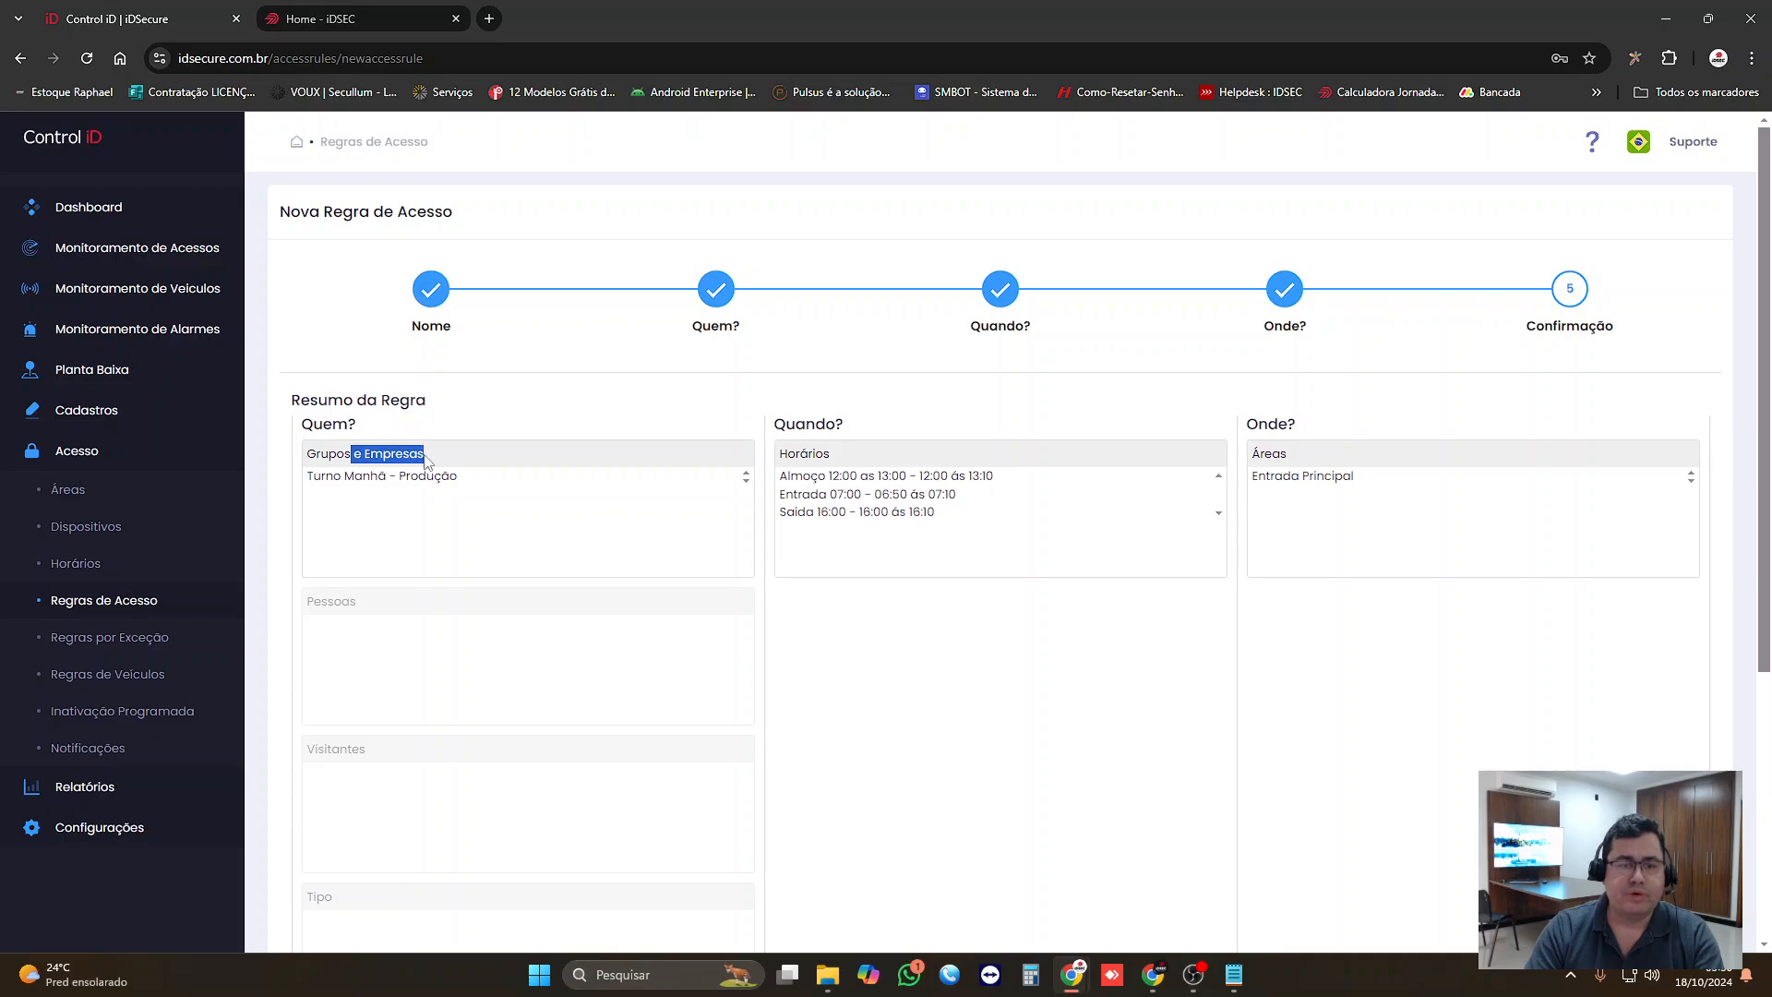
drag(799, 469, 1392, 487)
scroll(1110, 572, down, 5)
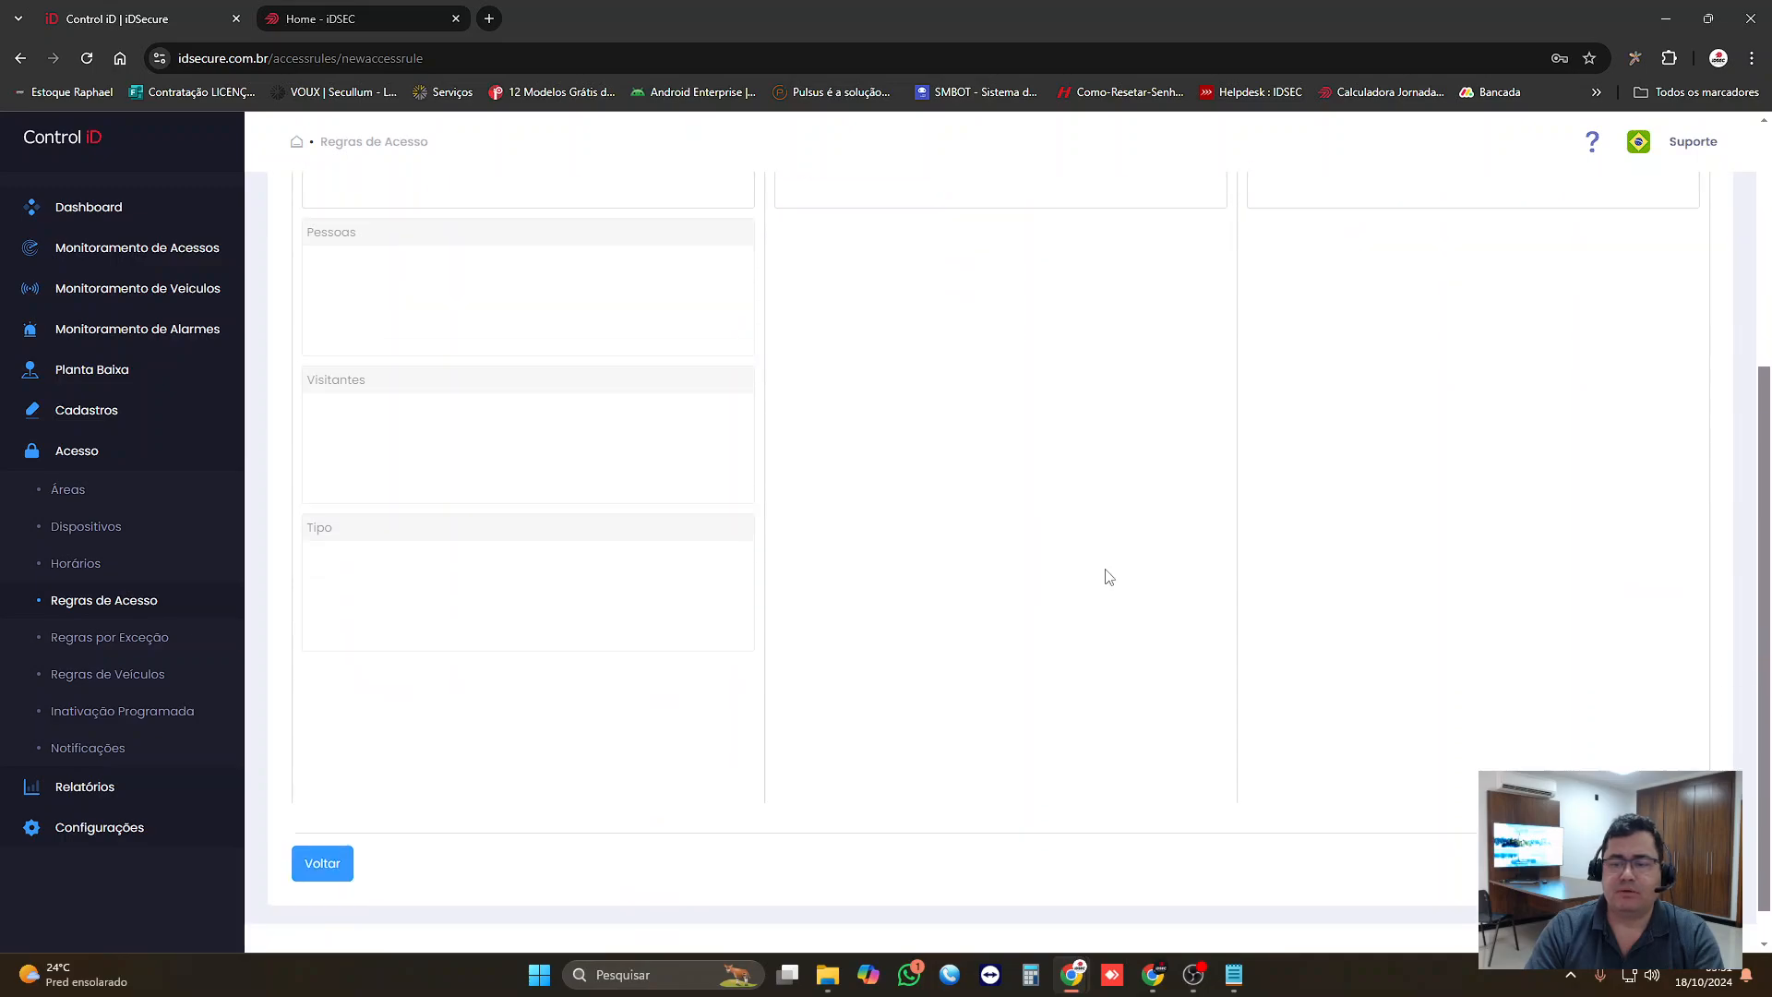
click(1678, 823)
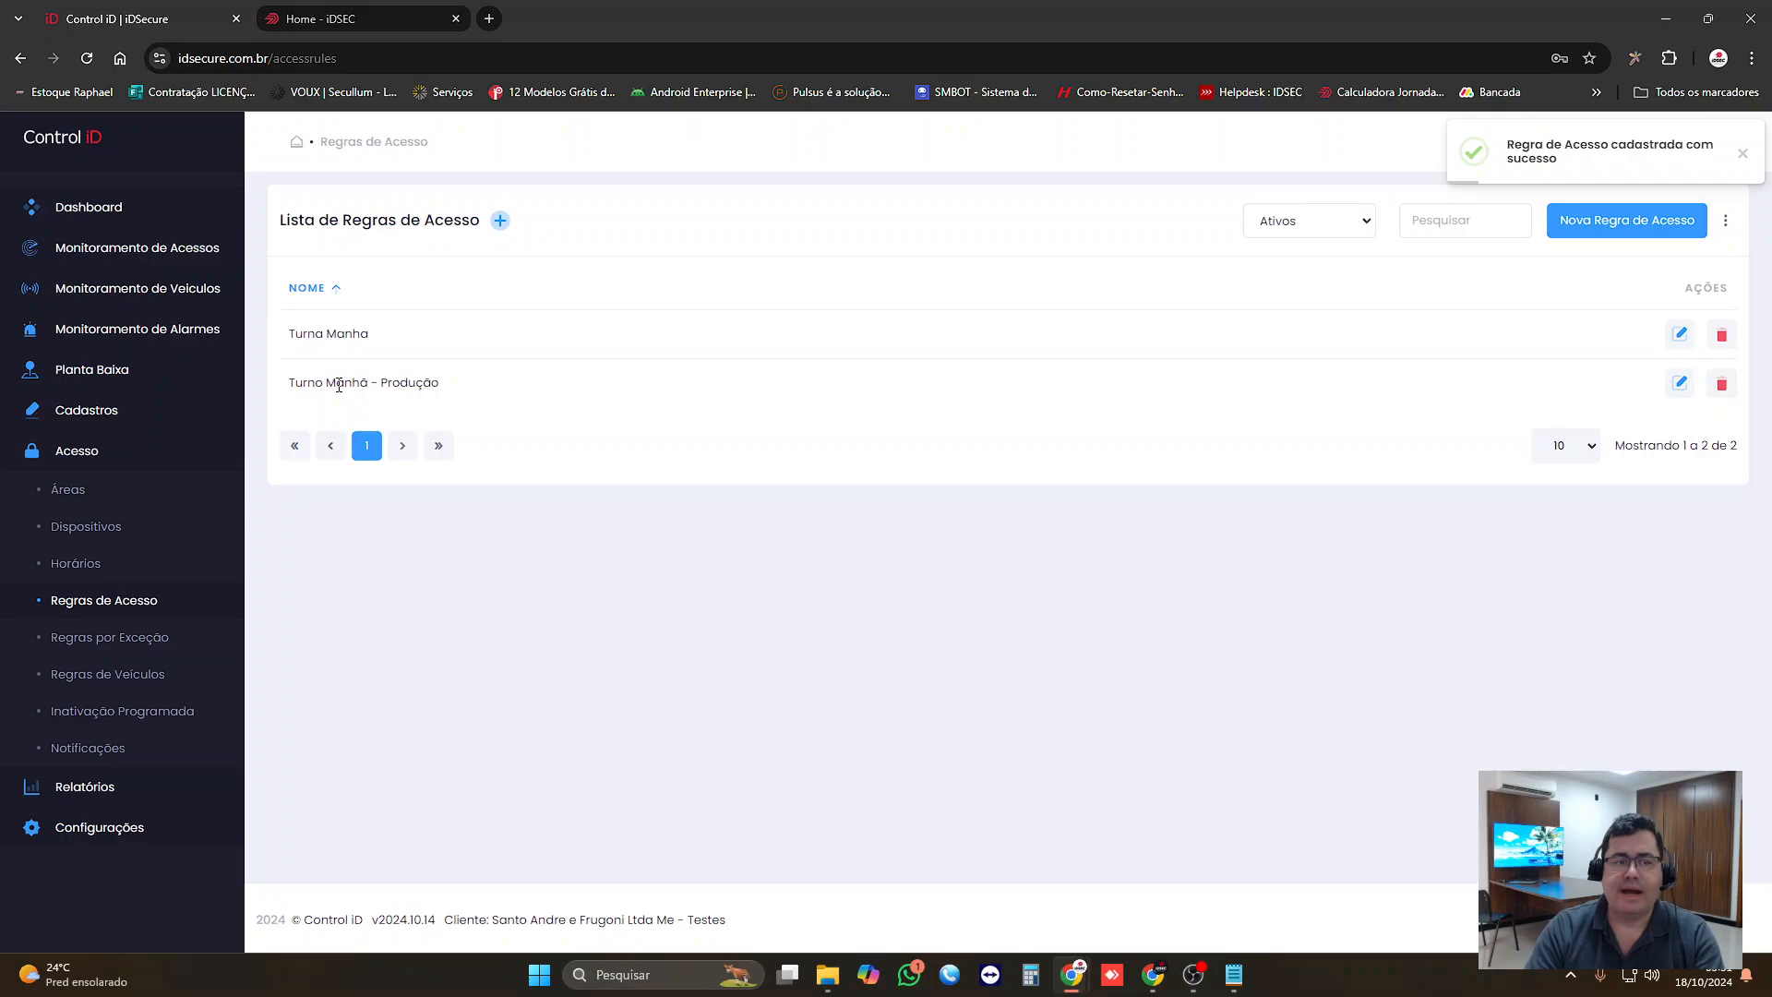
Step: Reopen the "Turno Manhã - Produção" access rule, examine its group, schedules, area and summary, and return to the rule list
drag(308, 383, 444, 392)
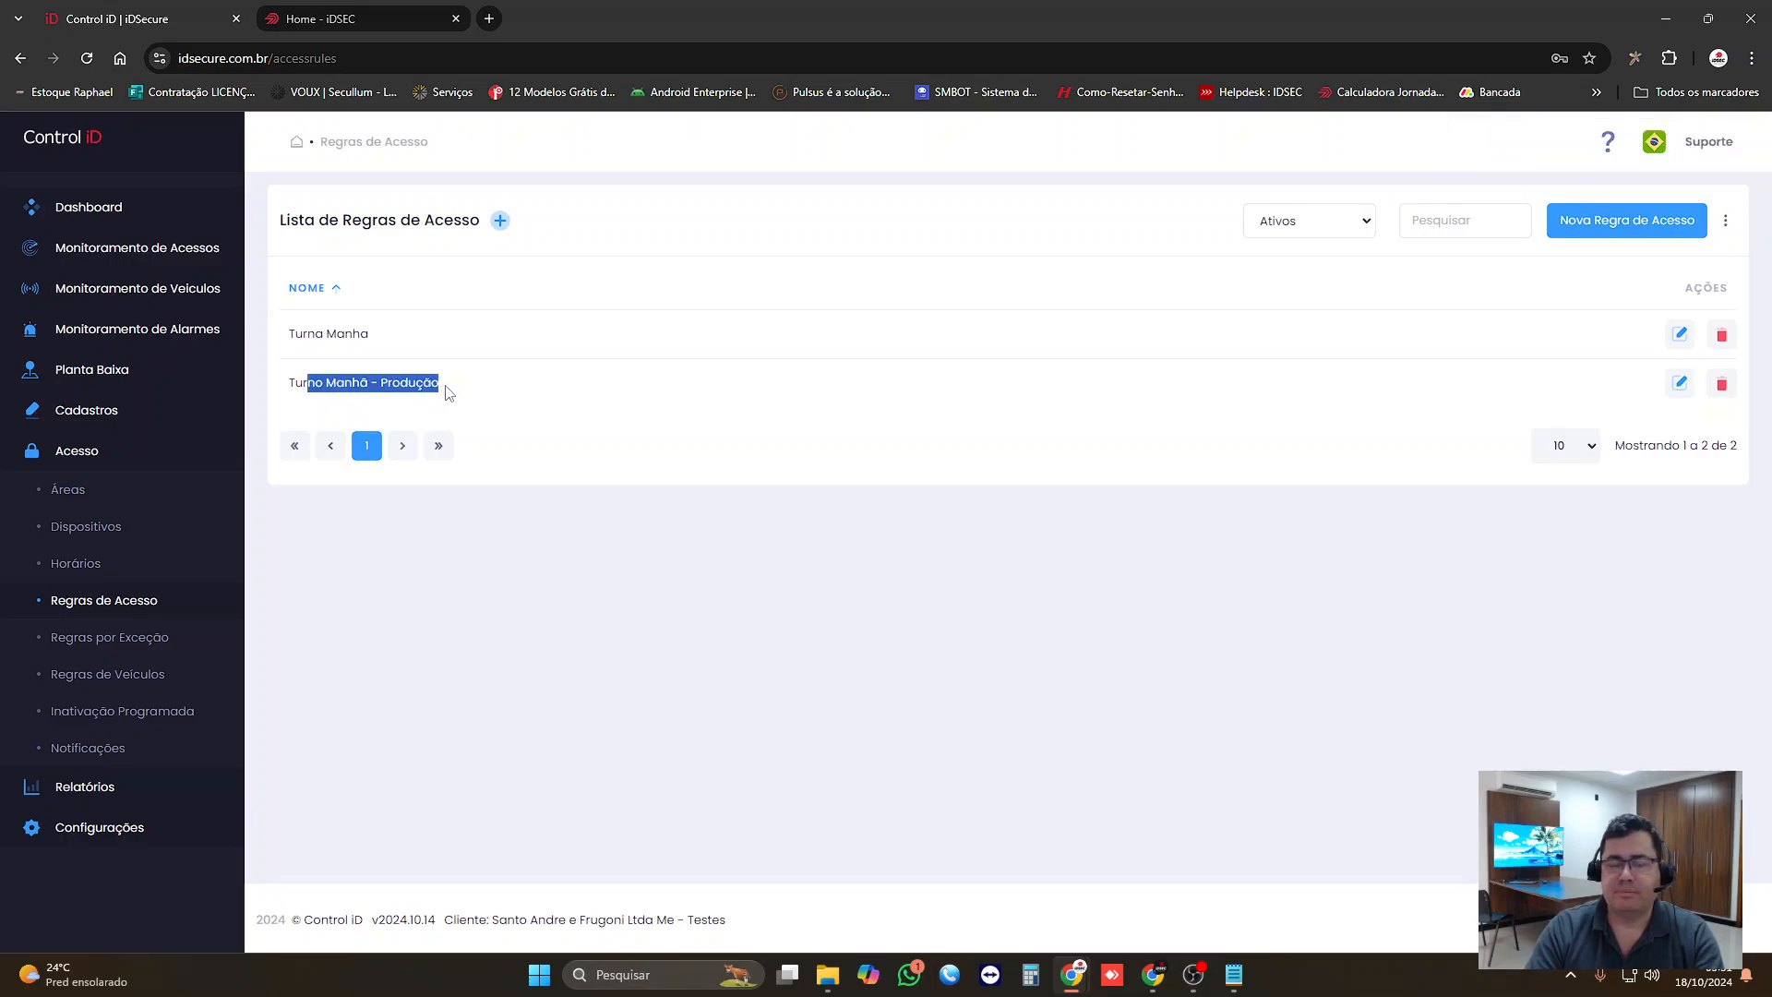
click(1680, 382)
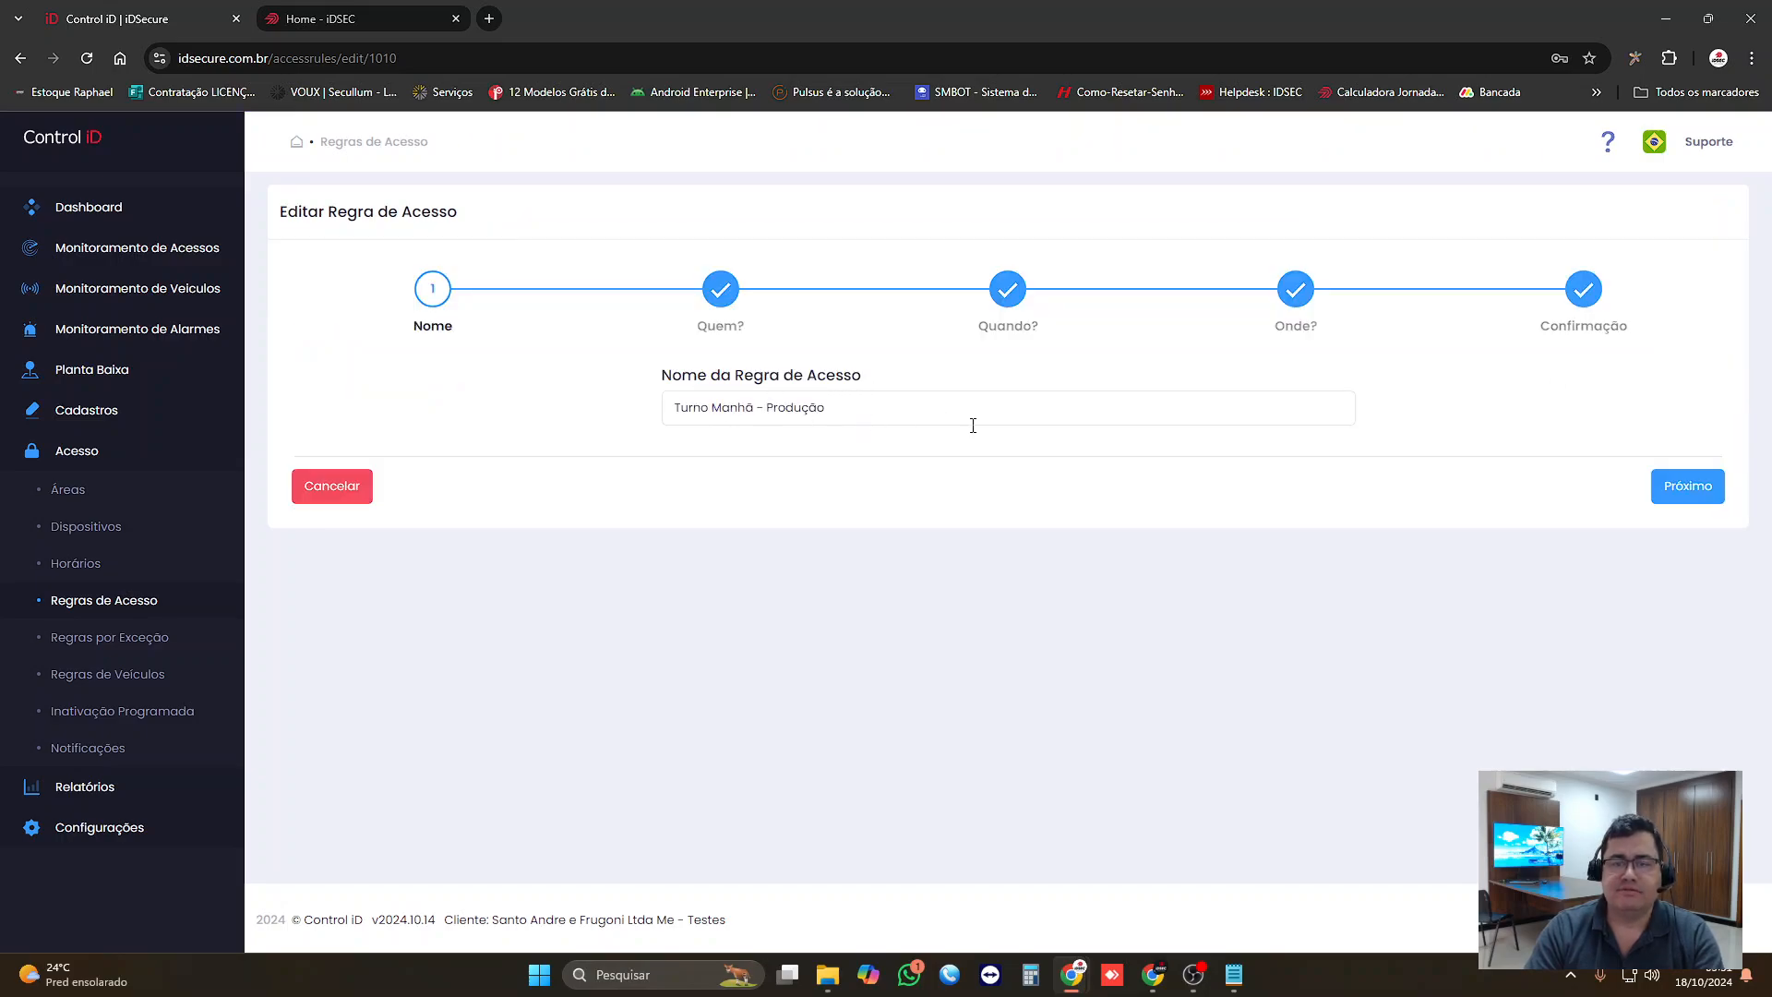
click(1671, 500)
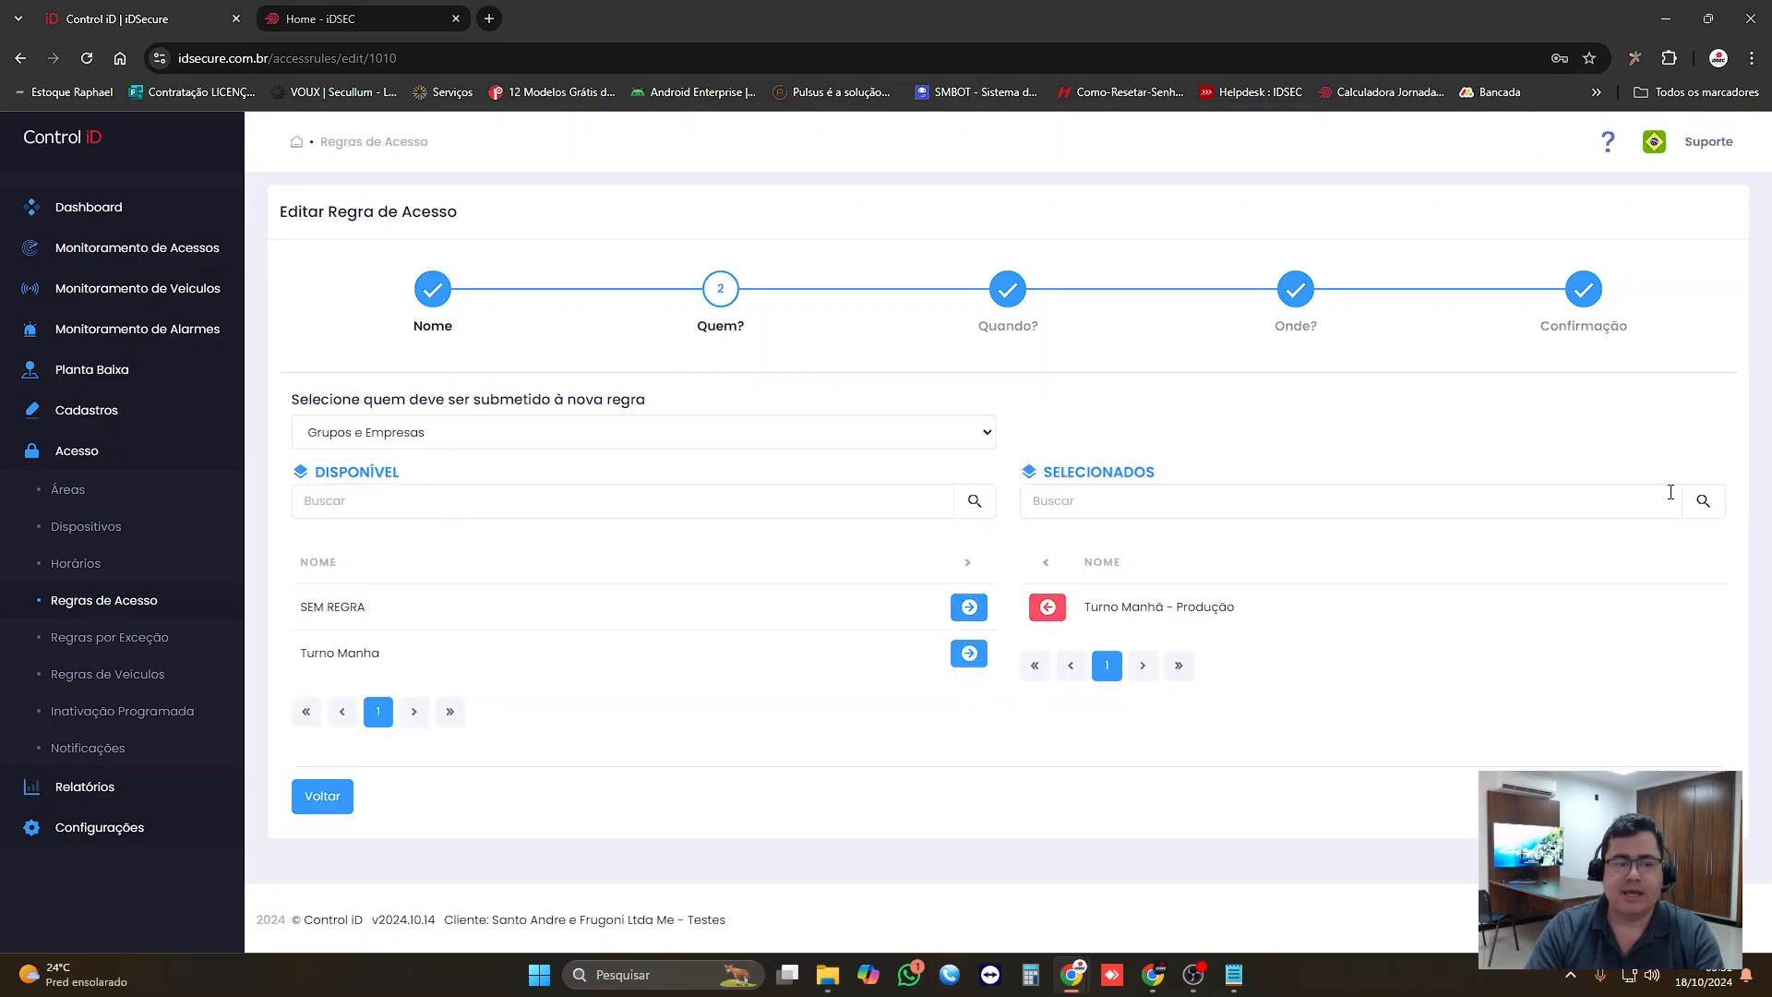
drag(1098, 606, 1281, 610)
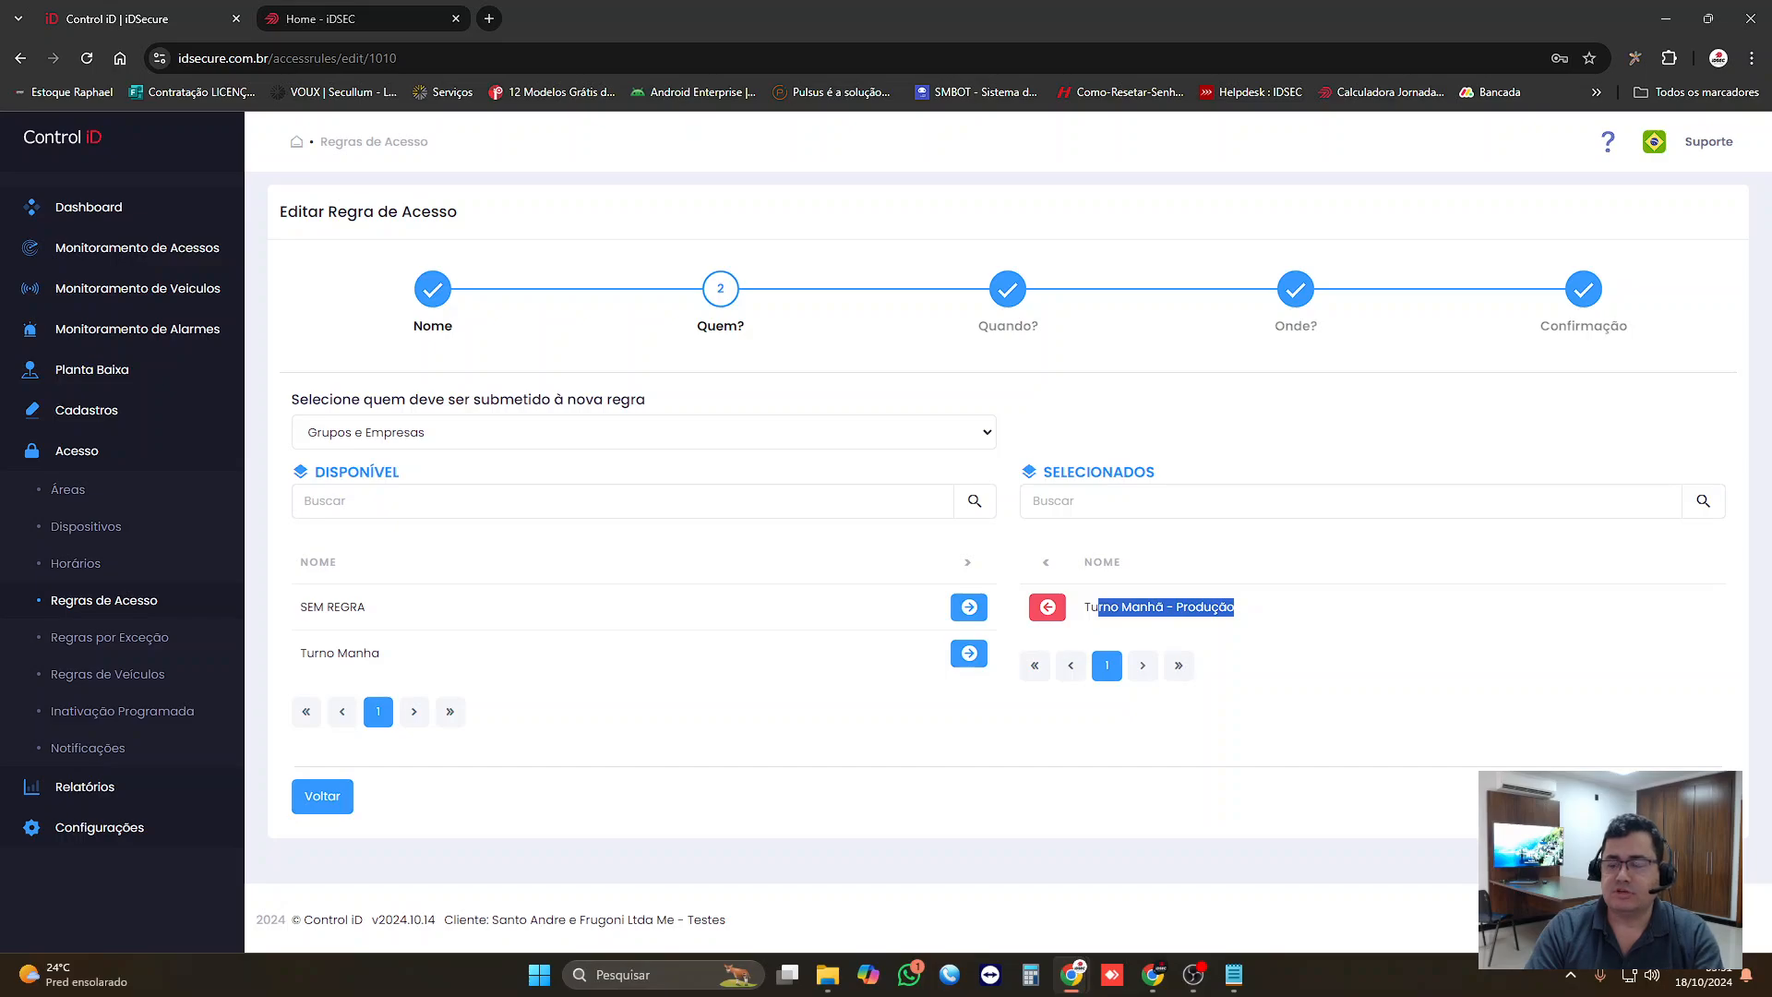
click(1685, 796)
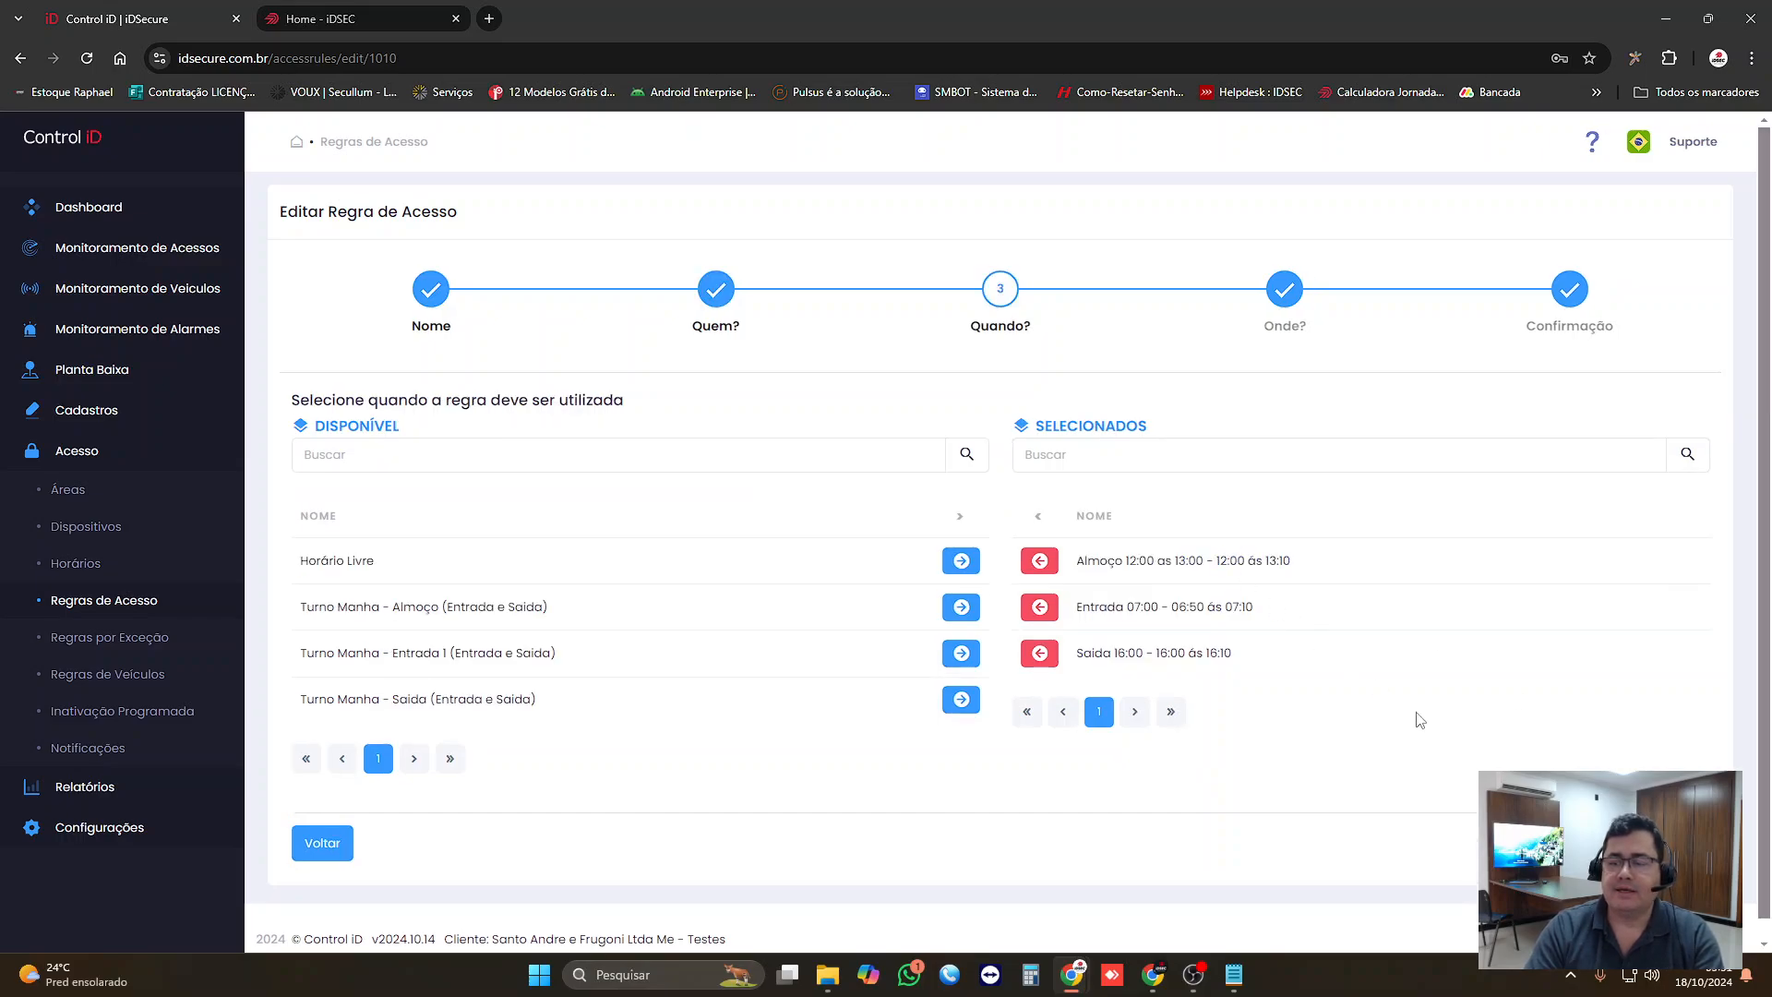
click(1679, 843)
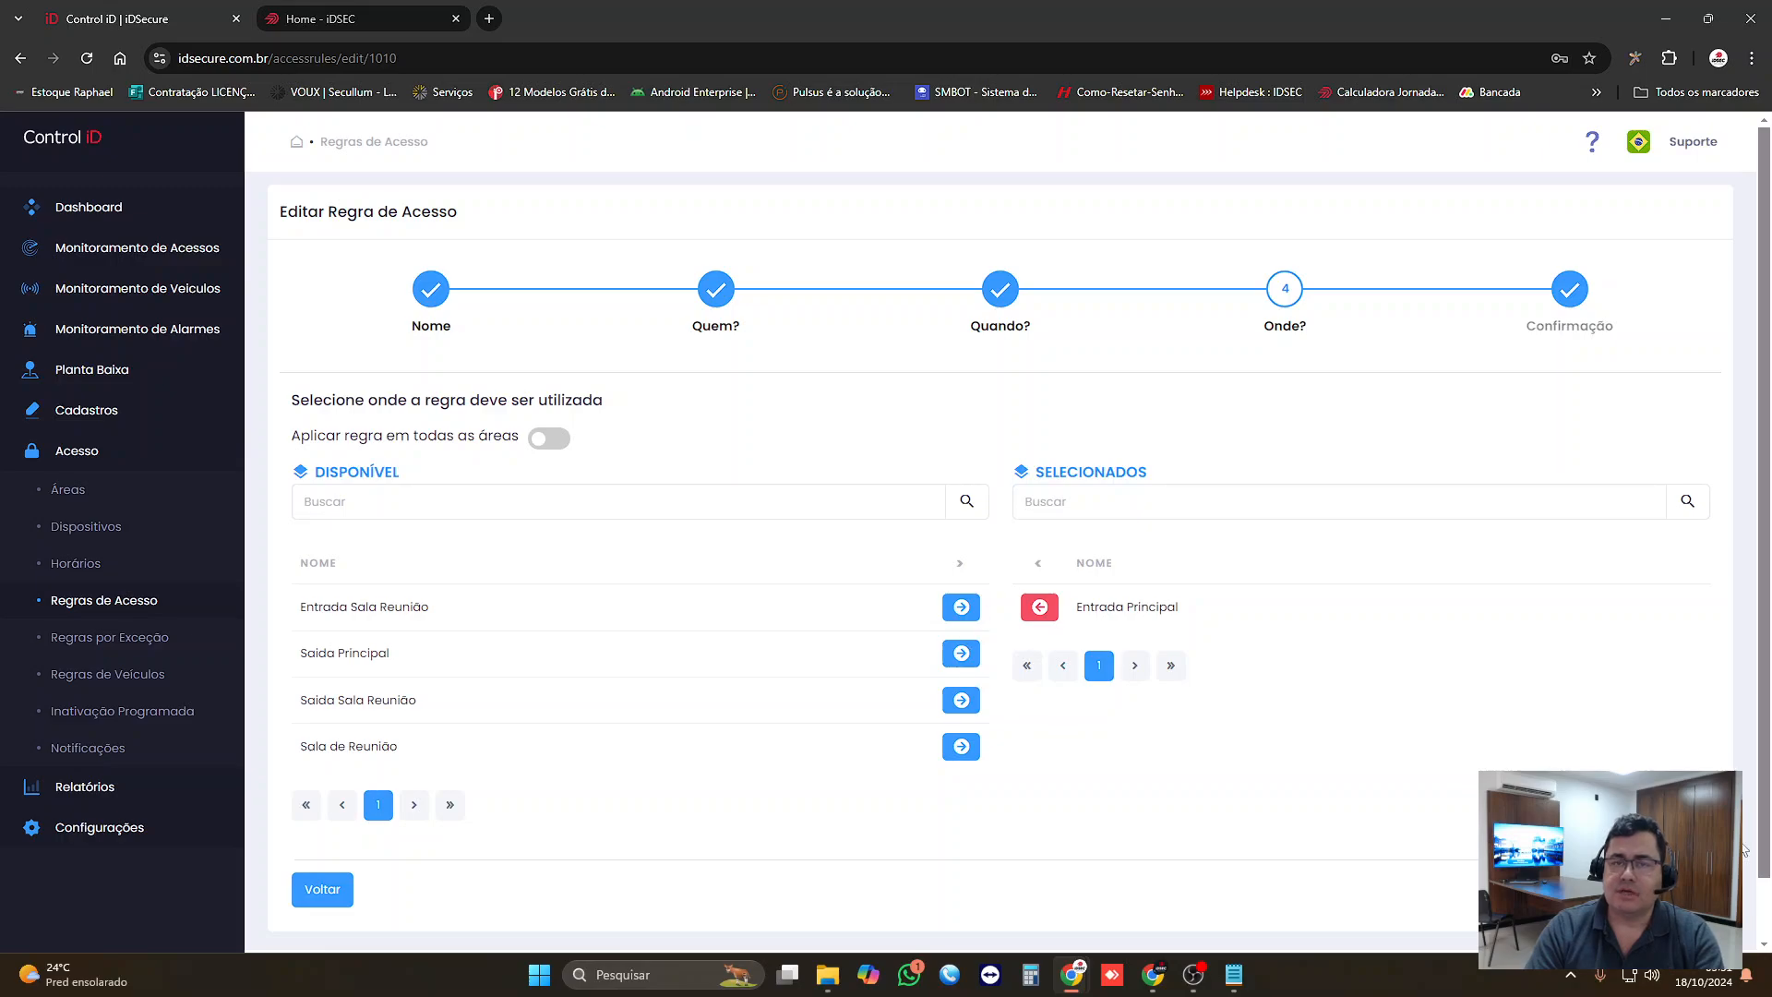
click(1675, 889)
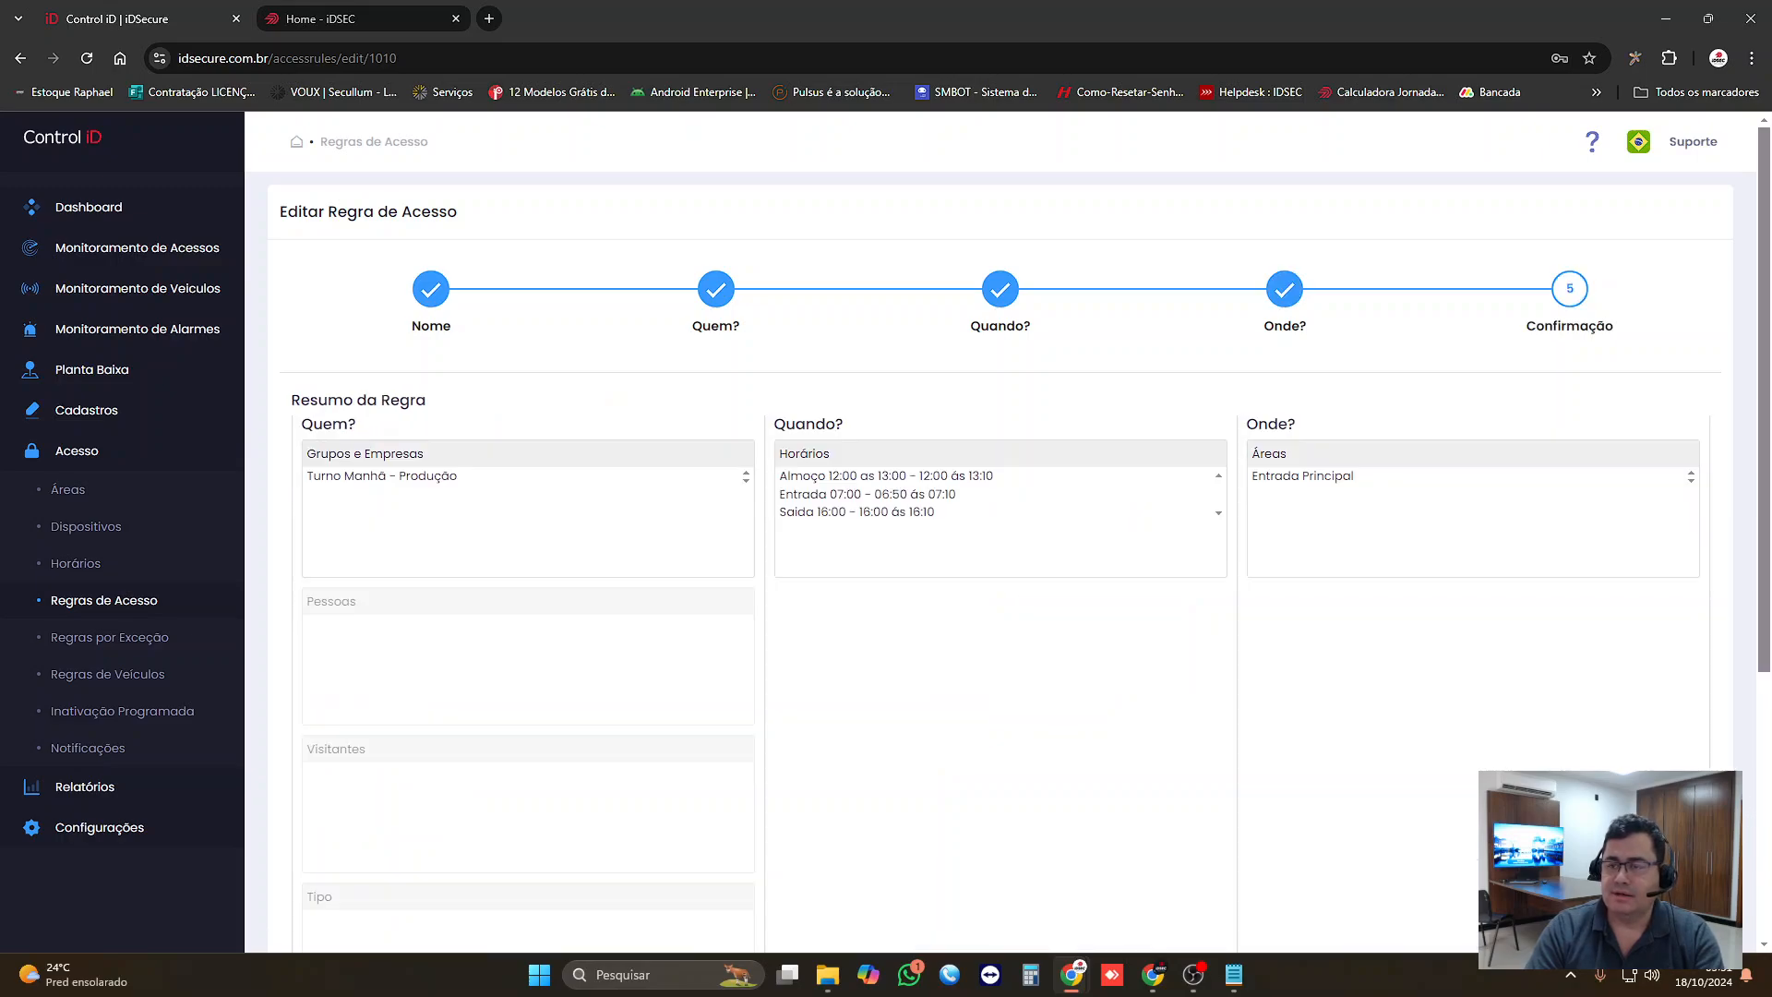
scroll(1292, 572, down, 5)
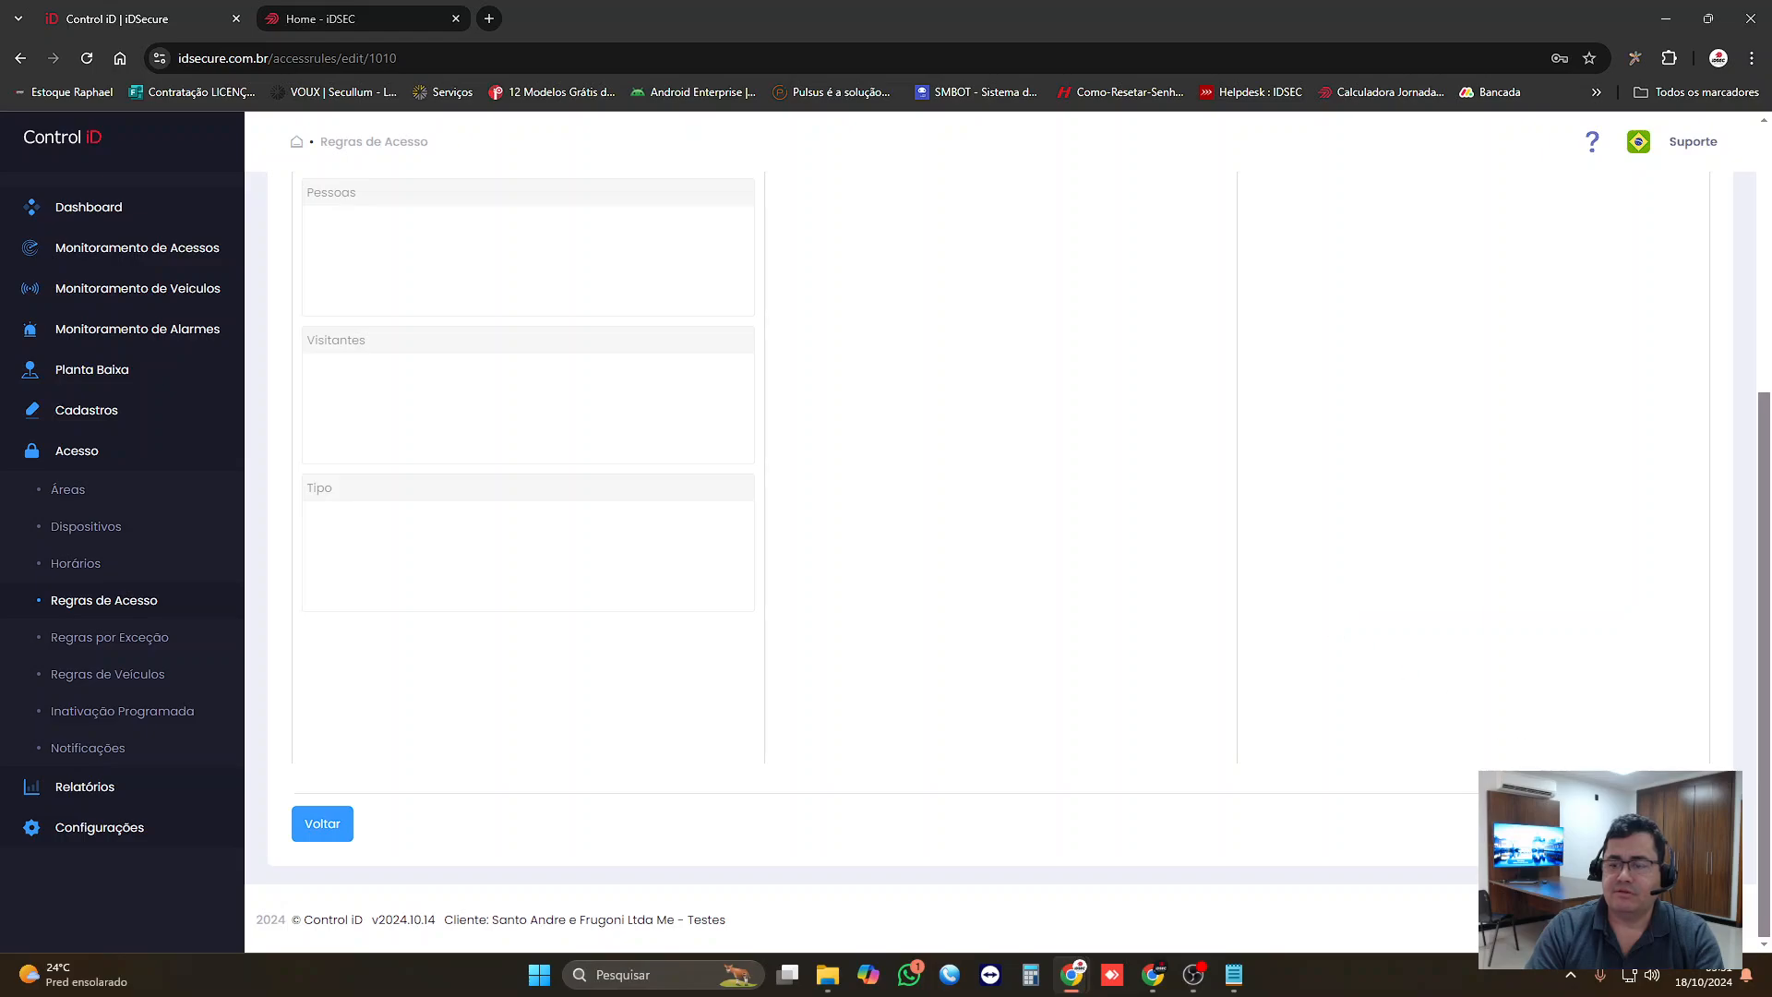
click(1678, 824)
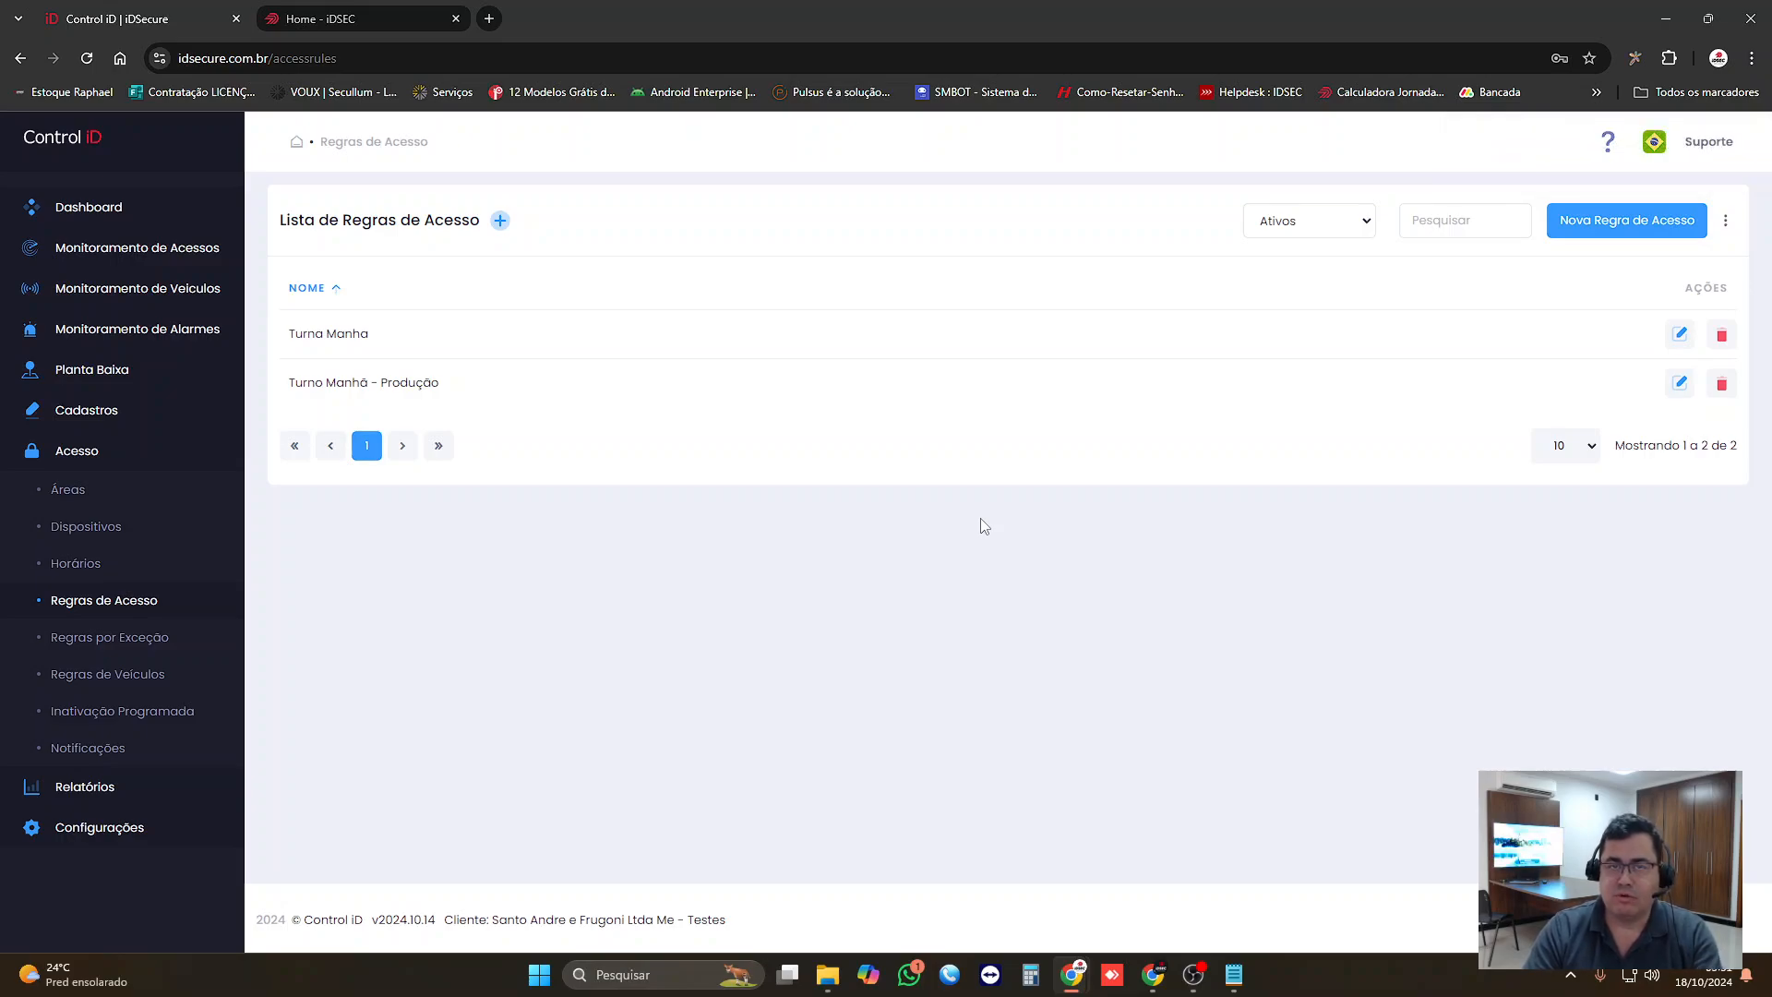
Step: In the Quem? stage of the "Turno Manhã - Produção" rule, select FUNCIONARIO 100, 103 and 106 under Pessoas and return to Grupos e Empresas
click(1680, 382)
click(1687, 487)
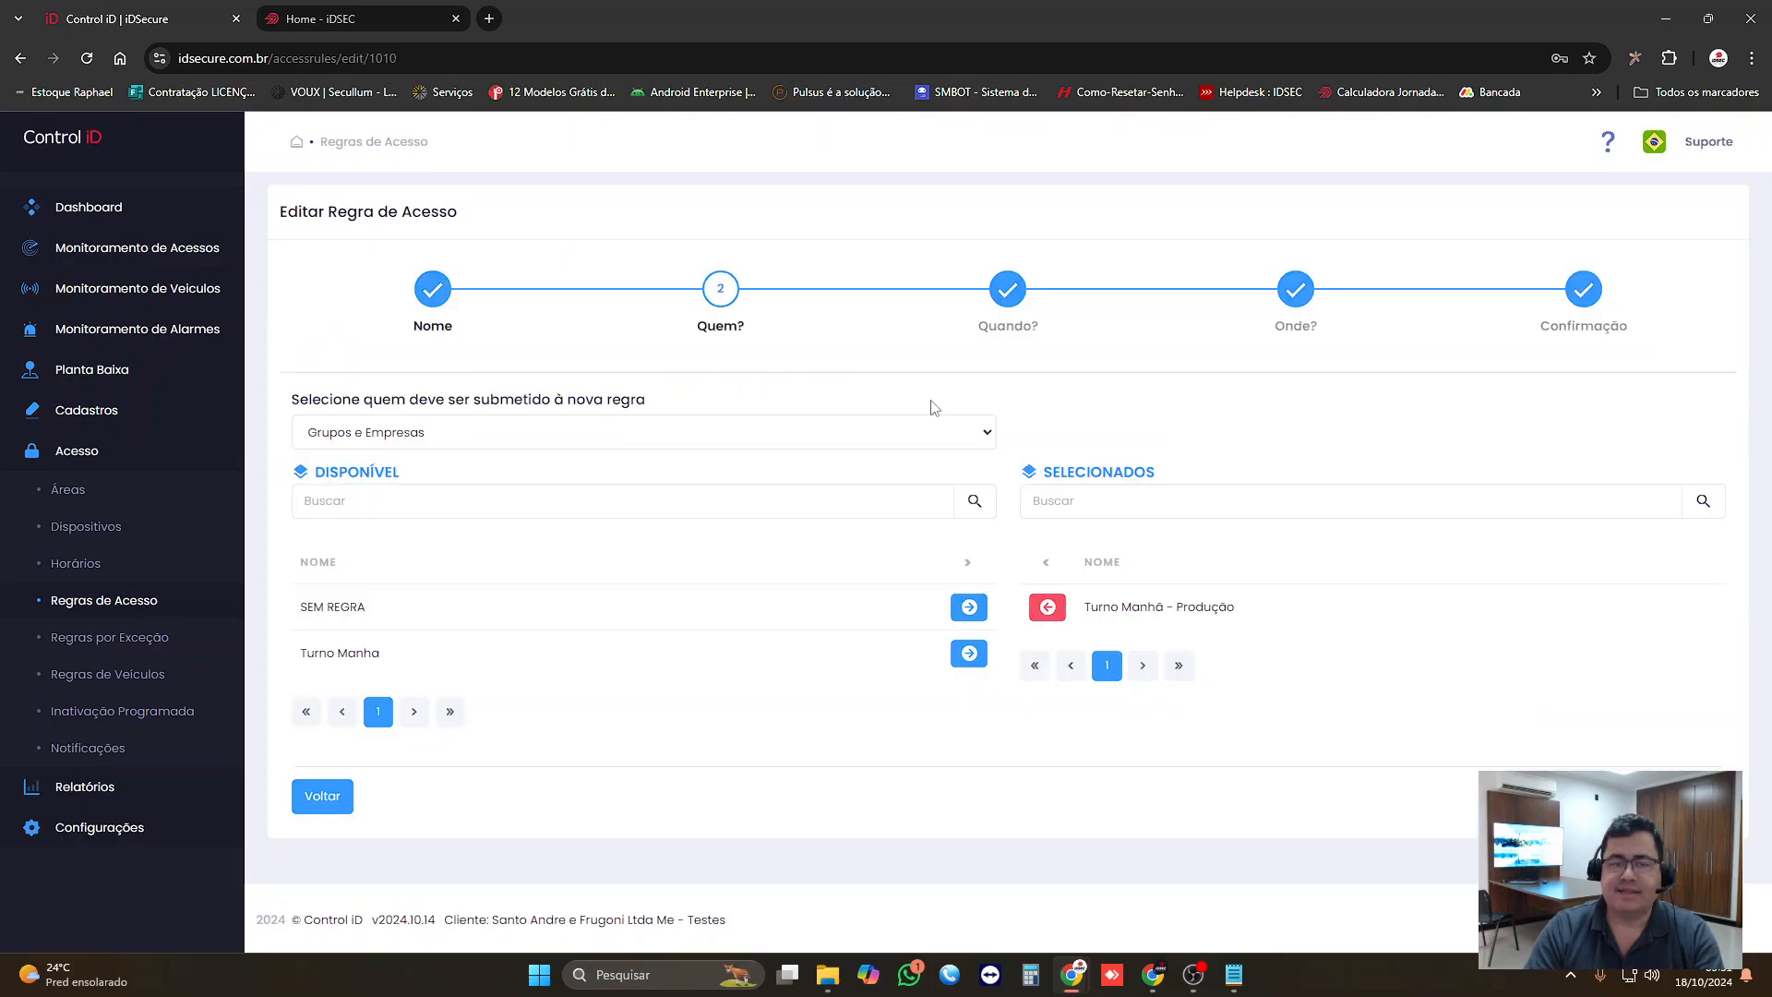
click(612, 445)
click(594, 460)
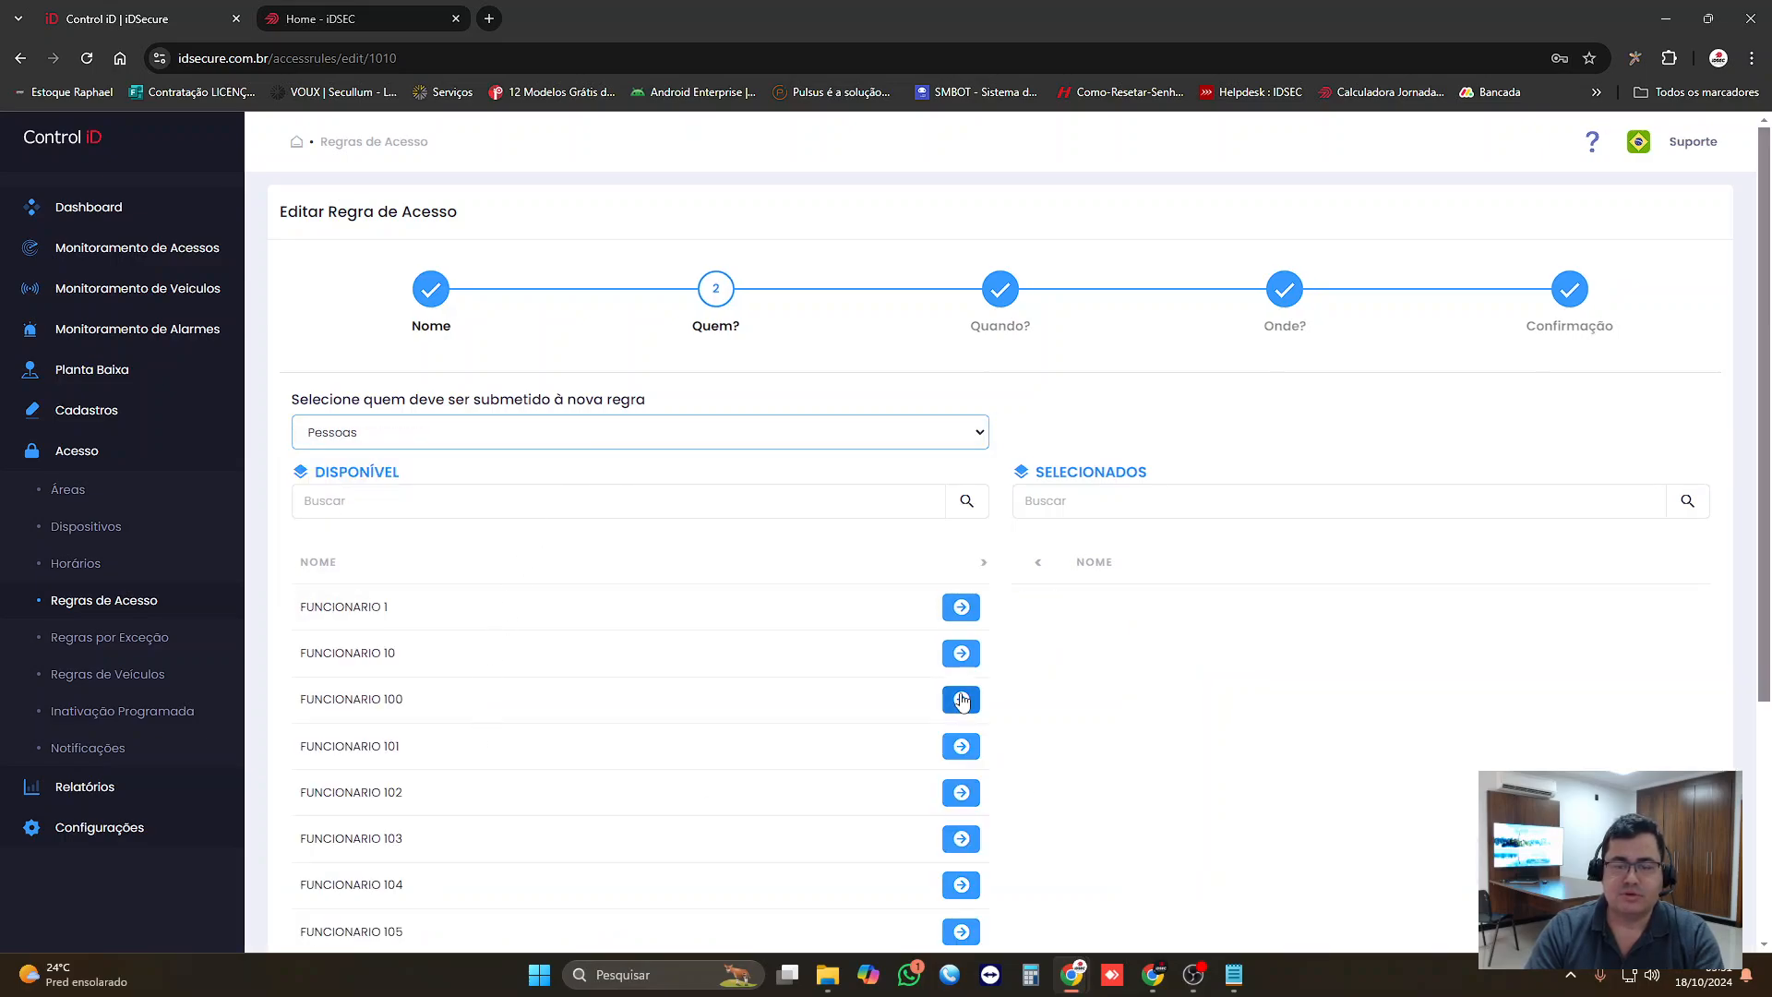
click(960, 698)
click(961, 792)
click(961, 886)
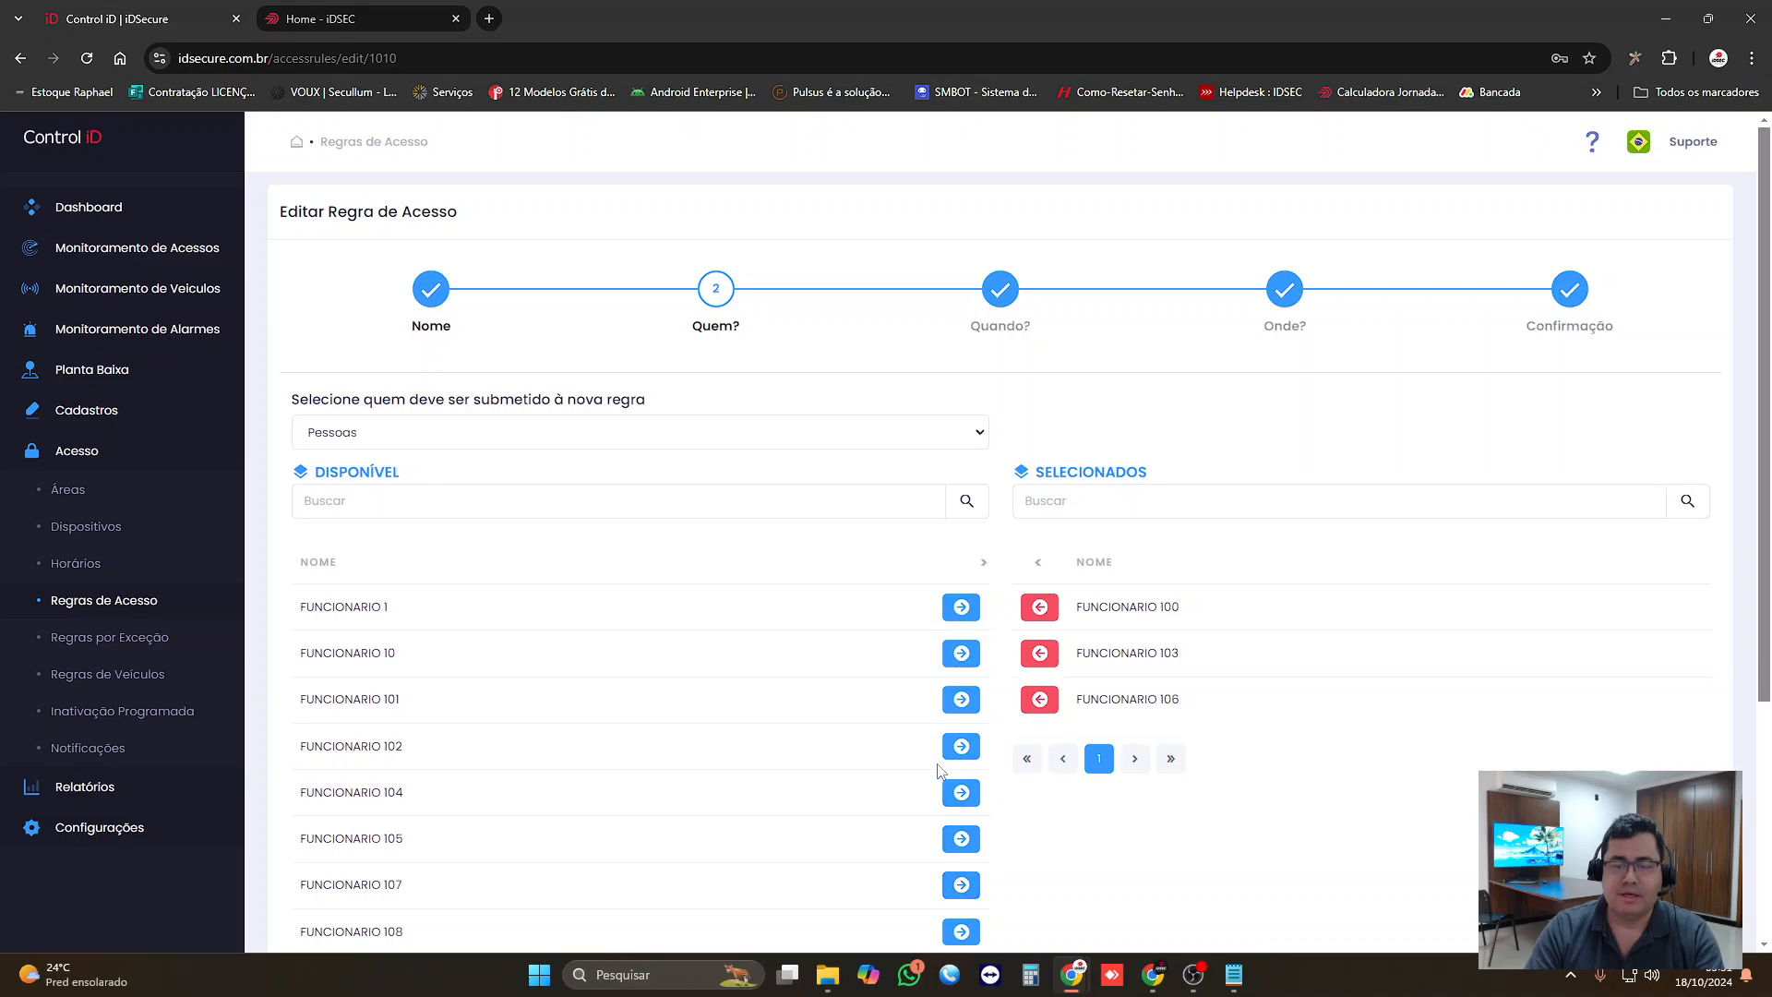
scroll(929, 766, down, 2)
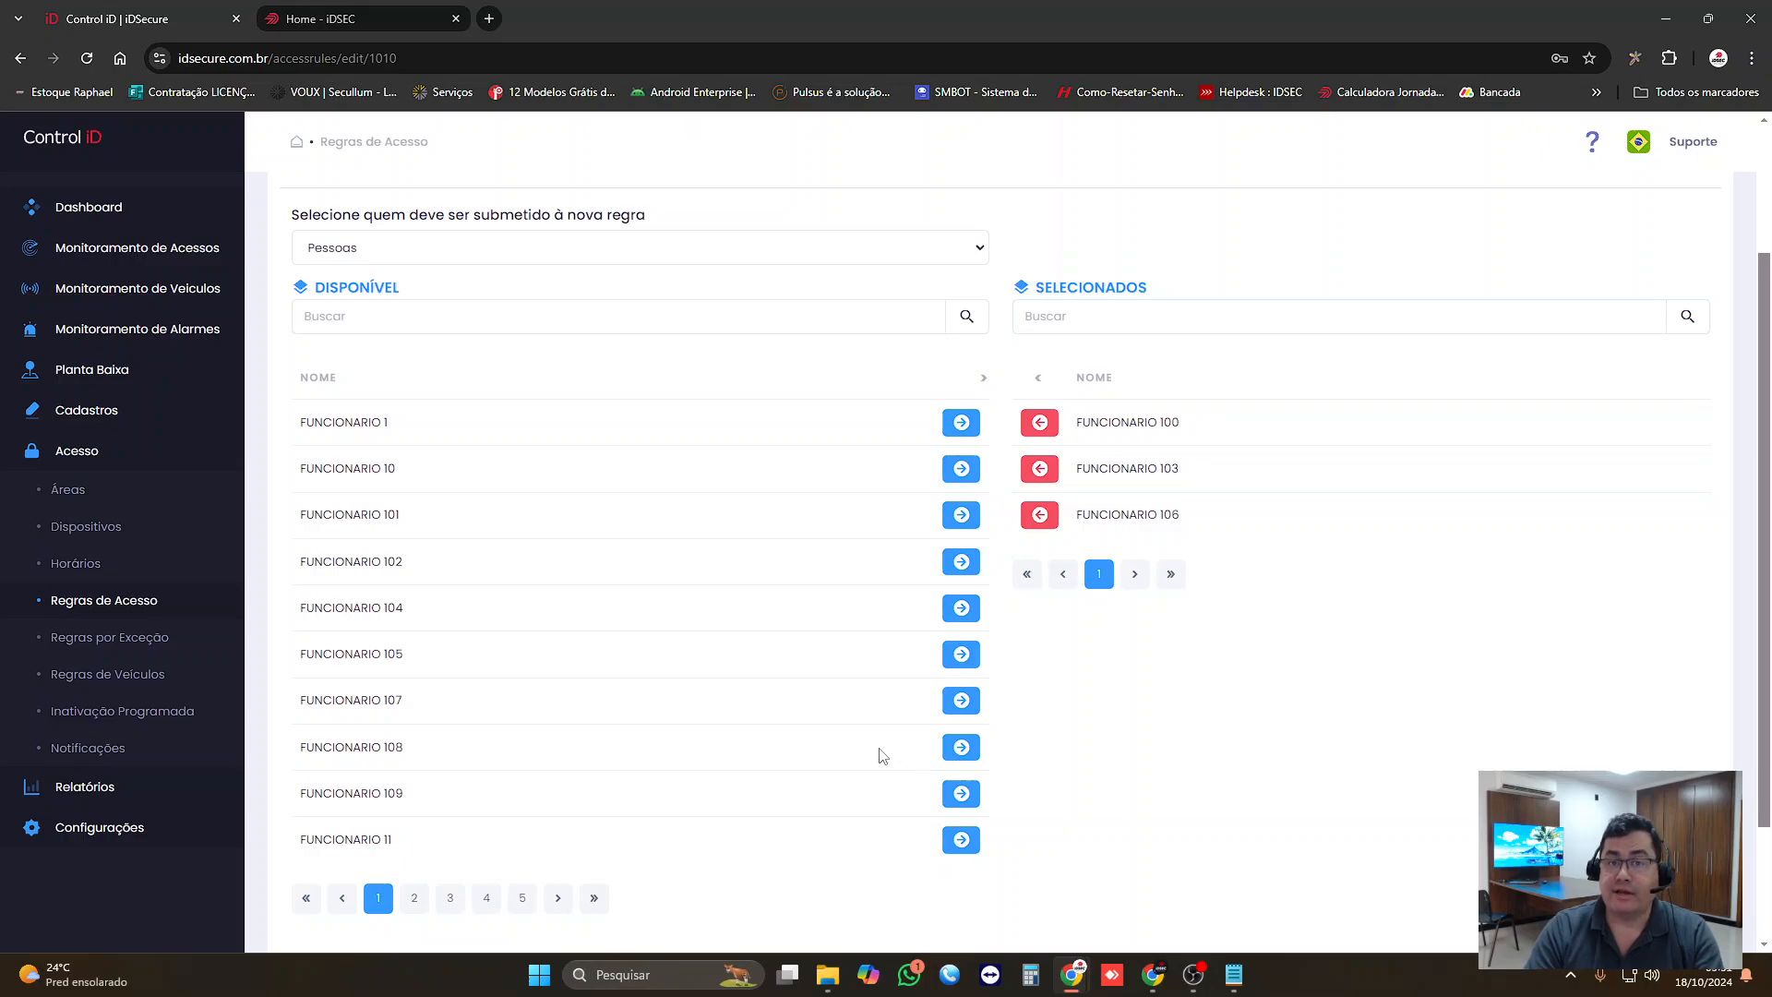
scroll(886, 757, up, 2)
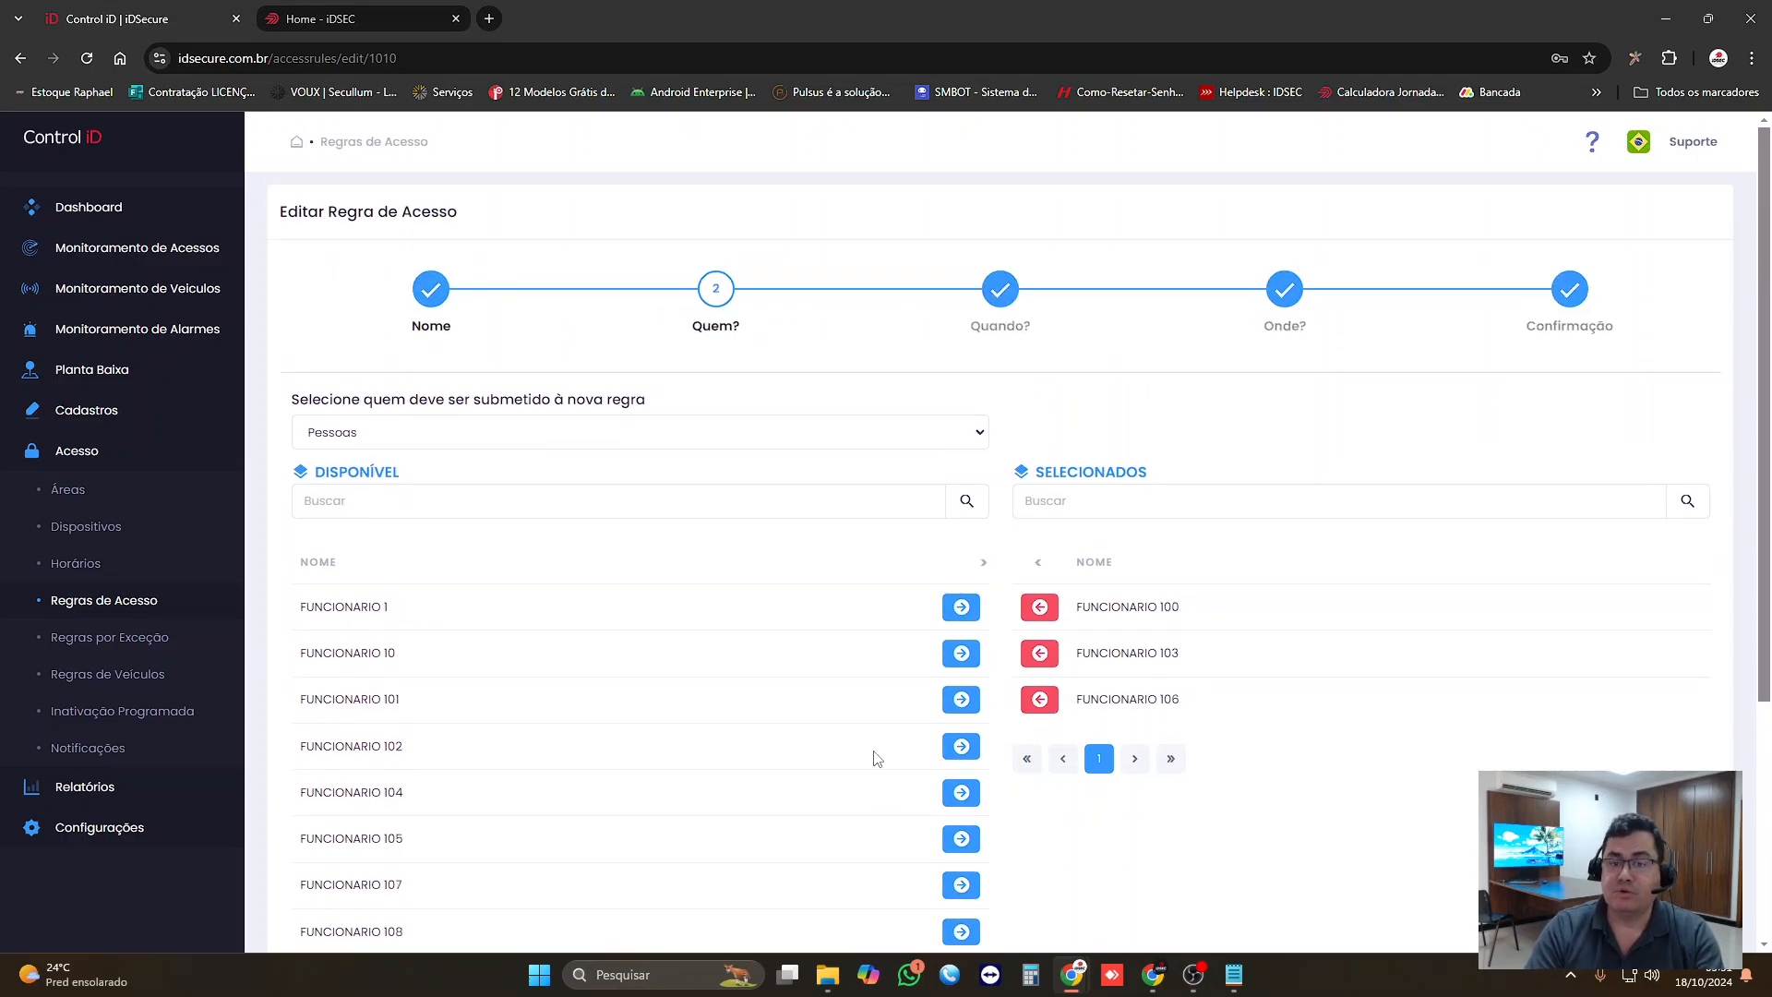
click(863, 438)
click(621, 490)
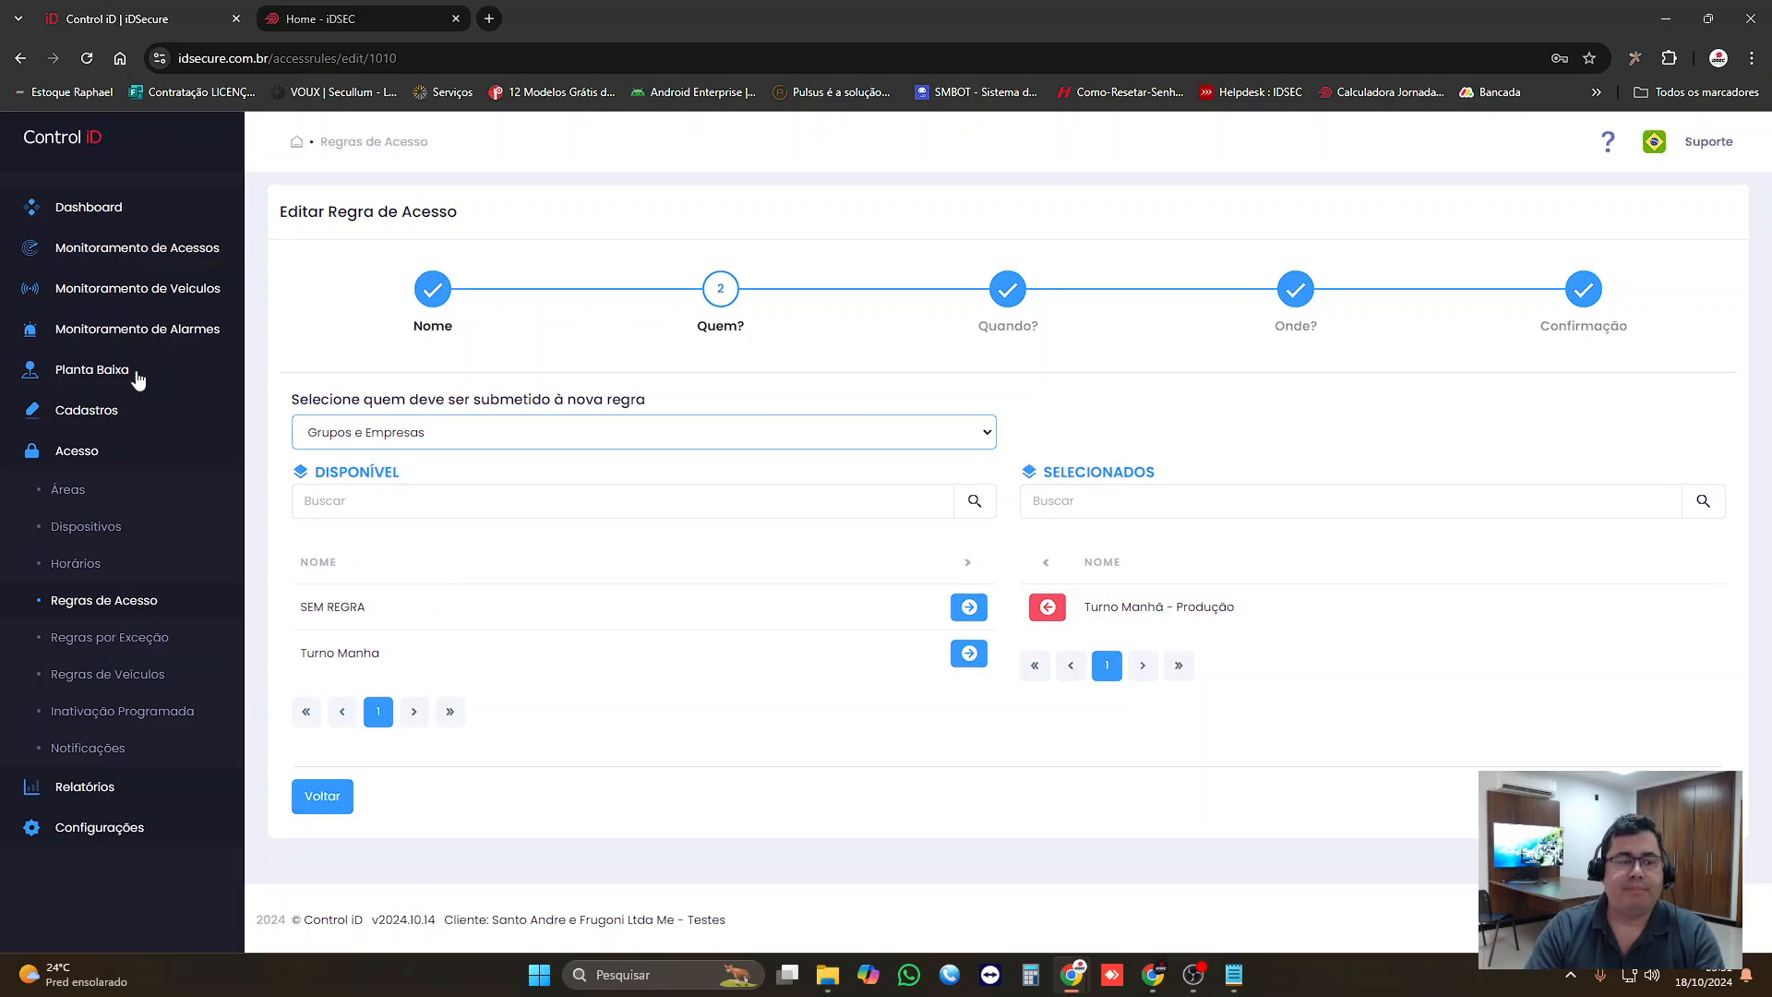
Step: Open the Grupos list under Cadastros and check the Turno Manhã - Produção group's entry
click(92, 423)
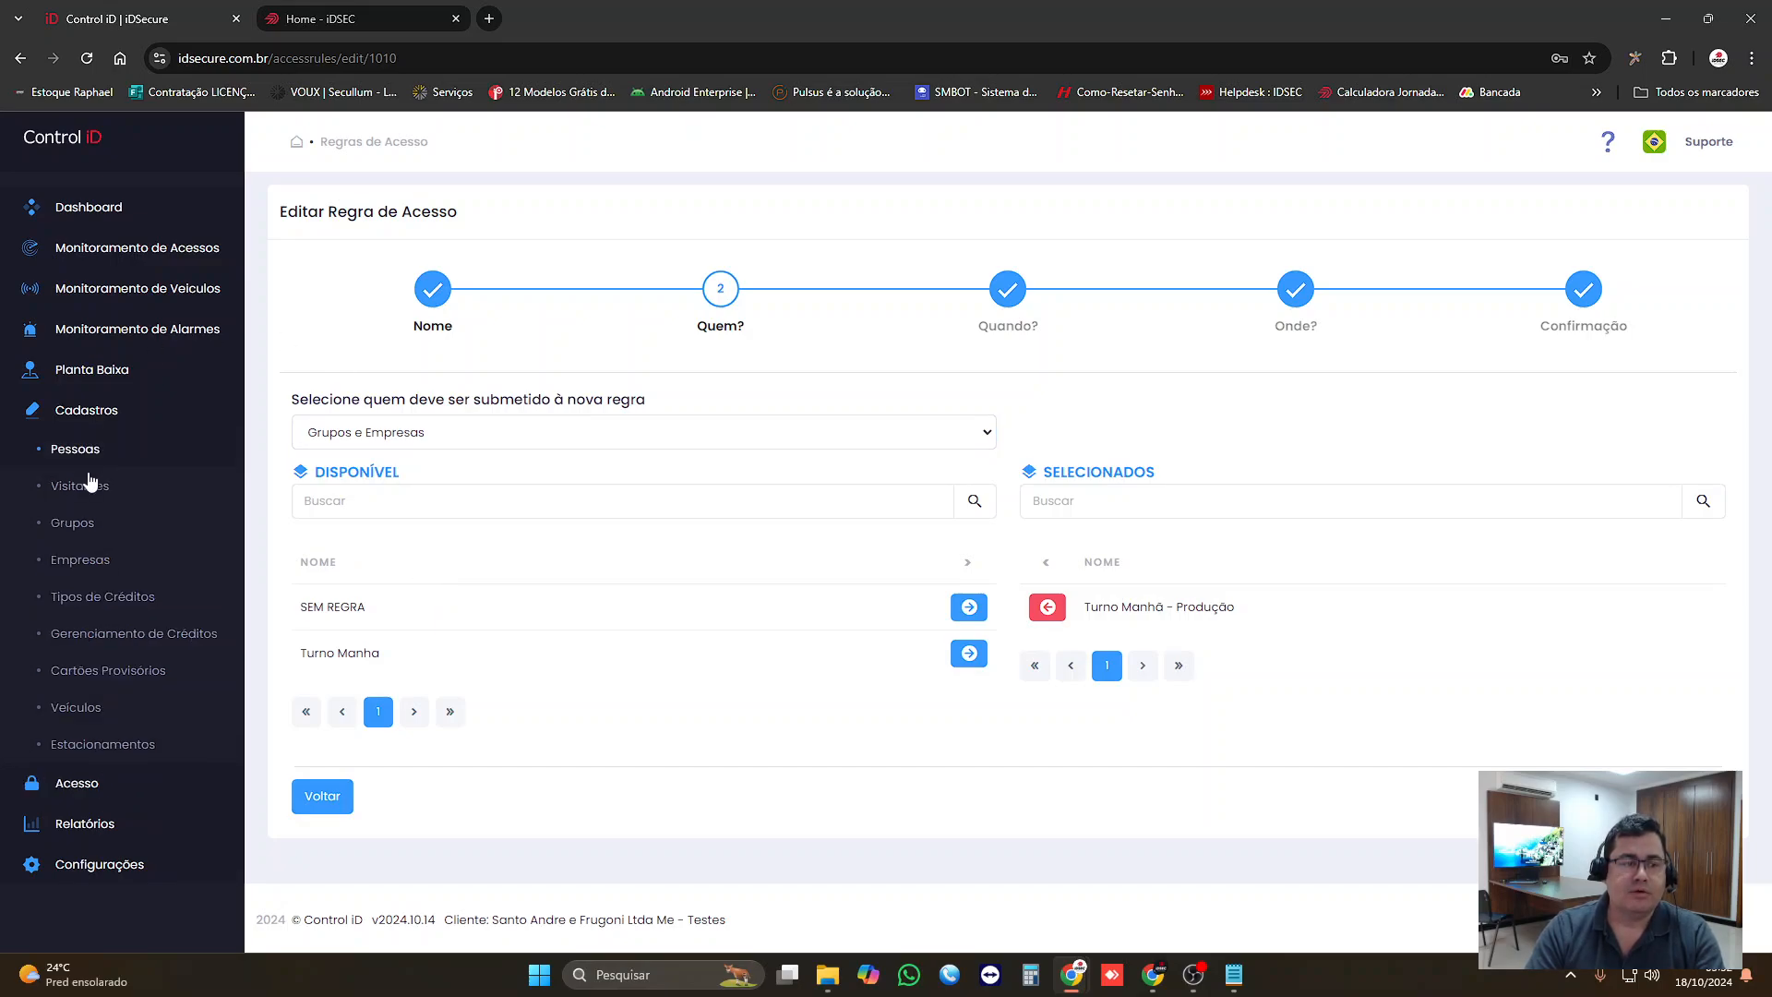
click(74, 522)
drag(335, 461, 440, 464)
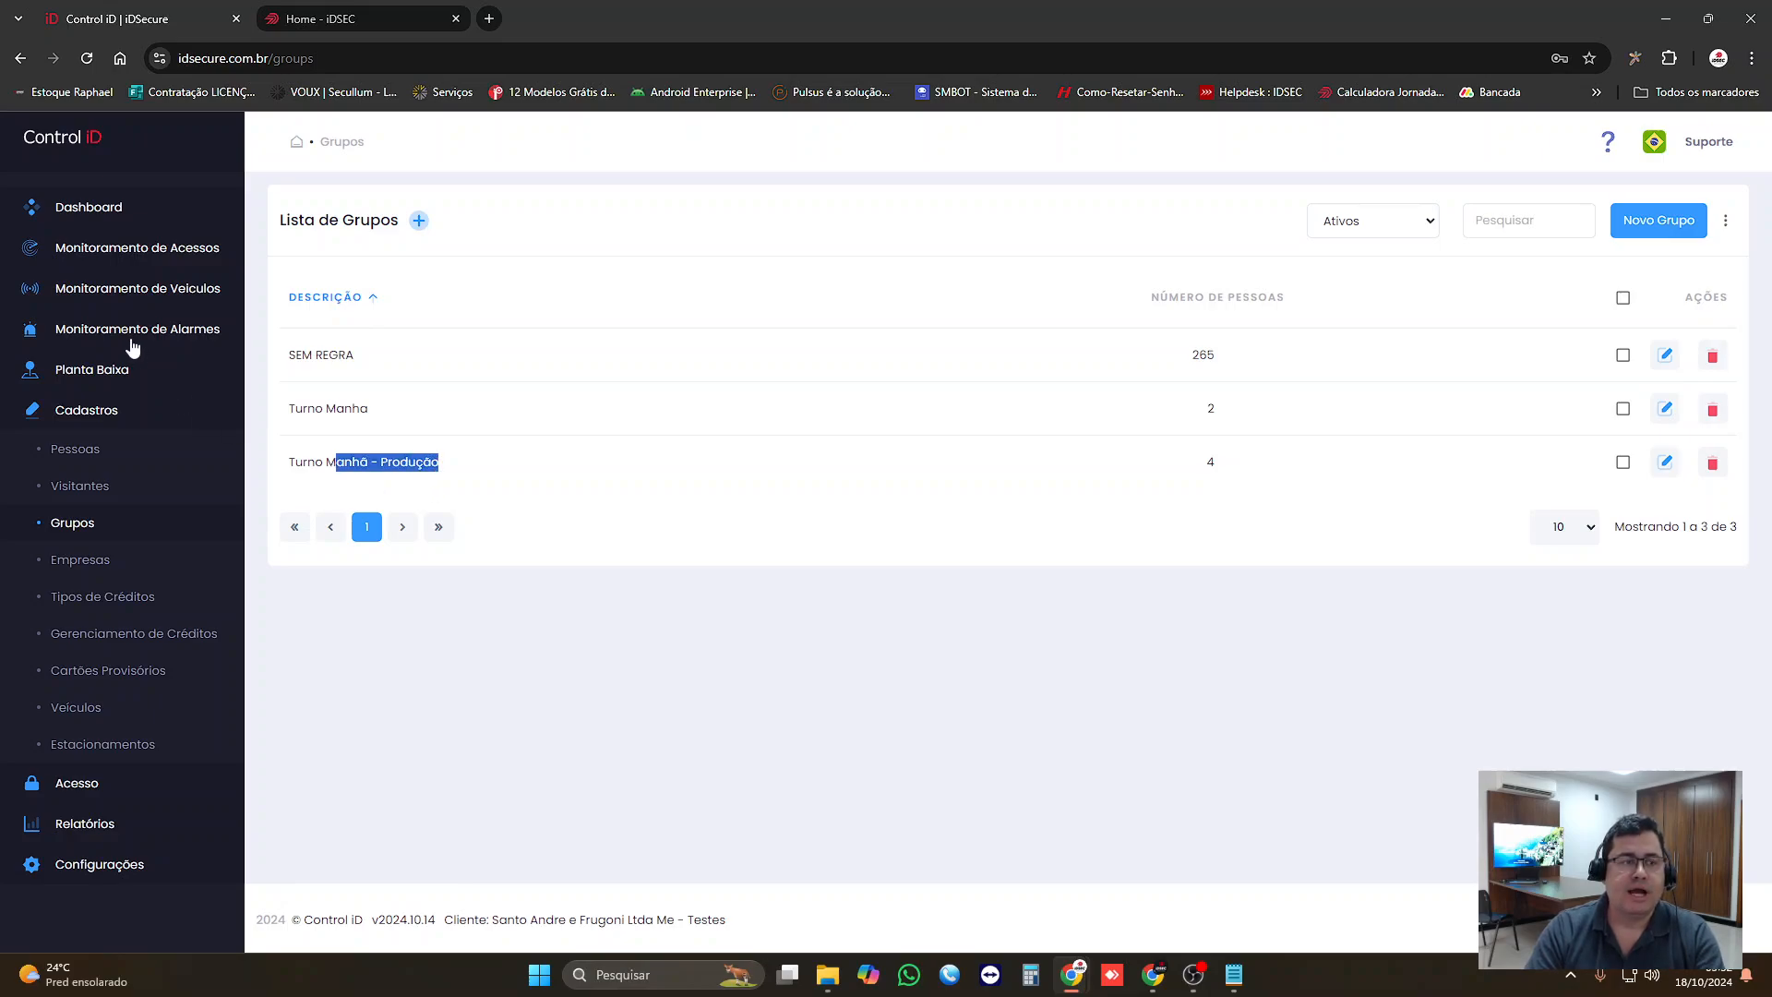
Step: Open FUNCIONARIO 101 from the Pessoas list and examine the groups and companies linked to this person
double_click(86, 411)
click(88, 420)
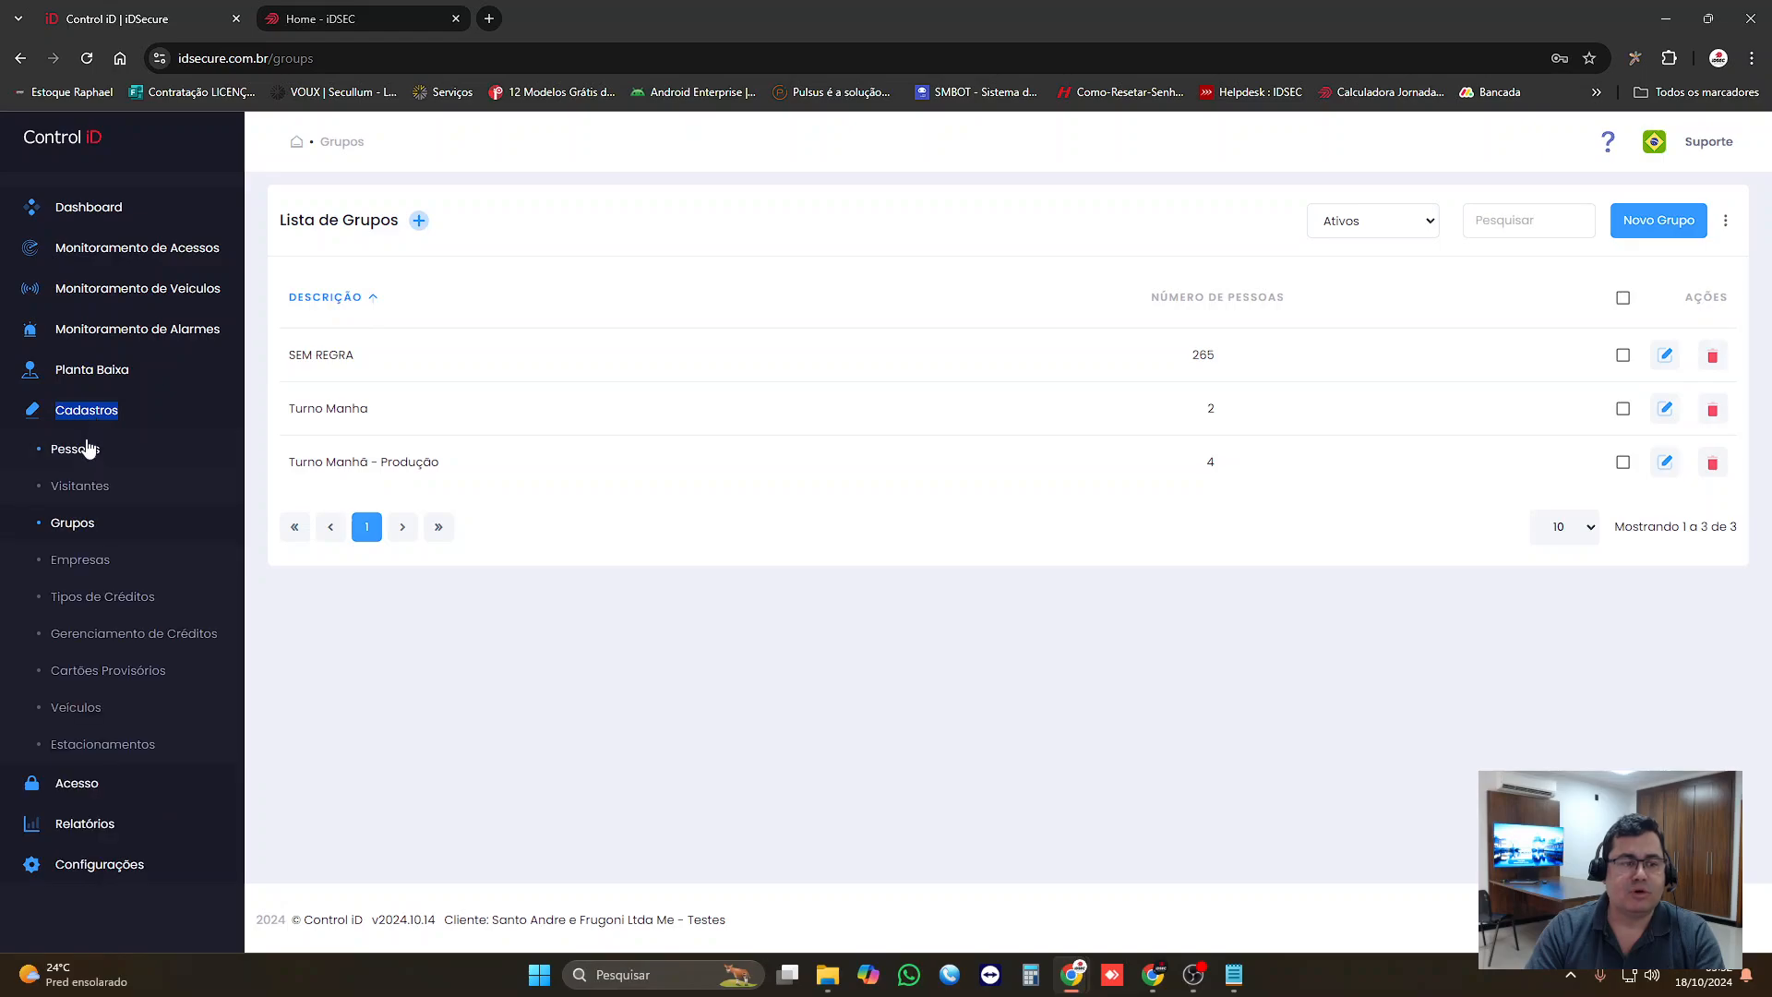
click(78, 449)
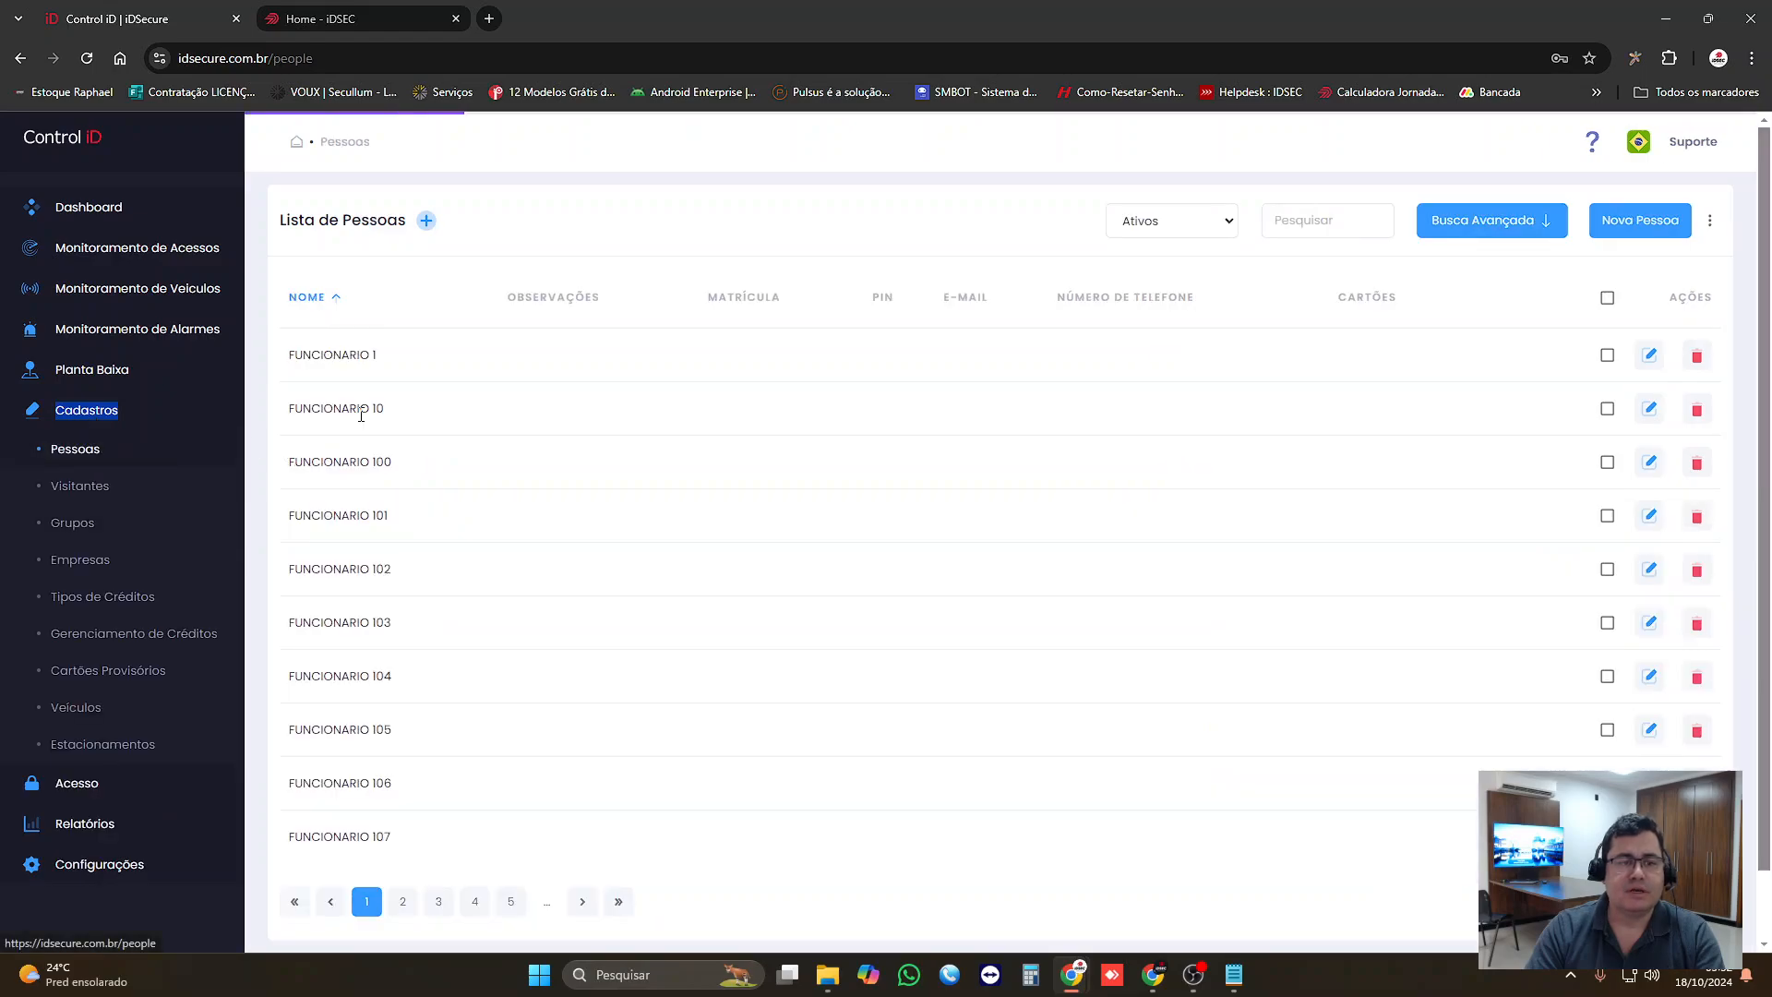
click(1650, 514)
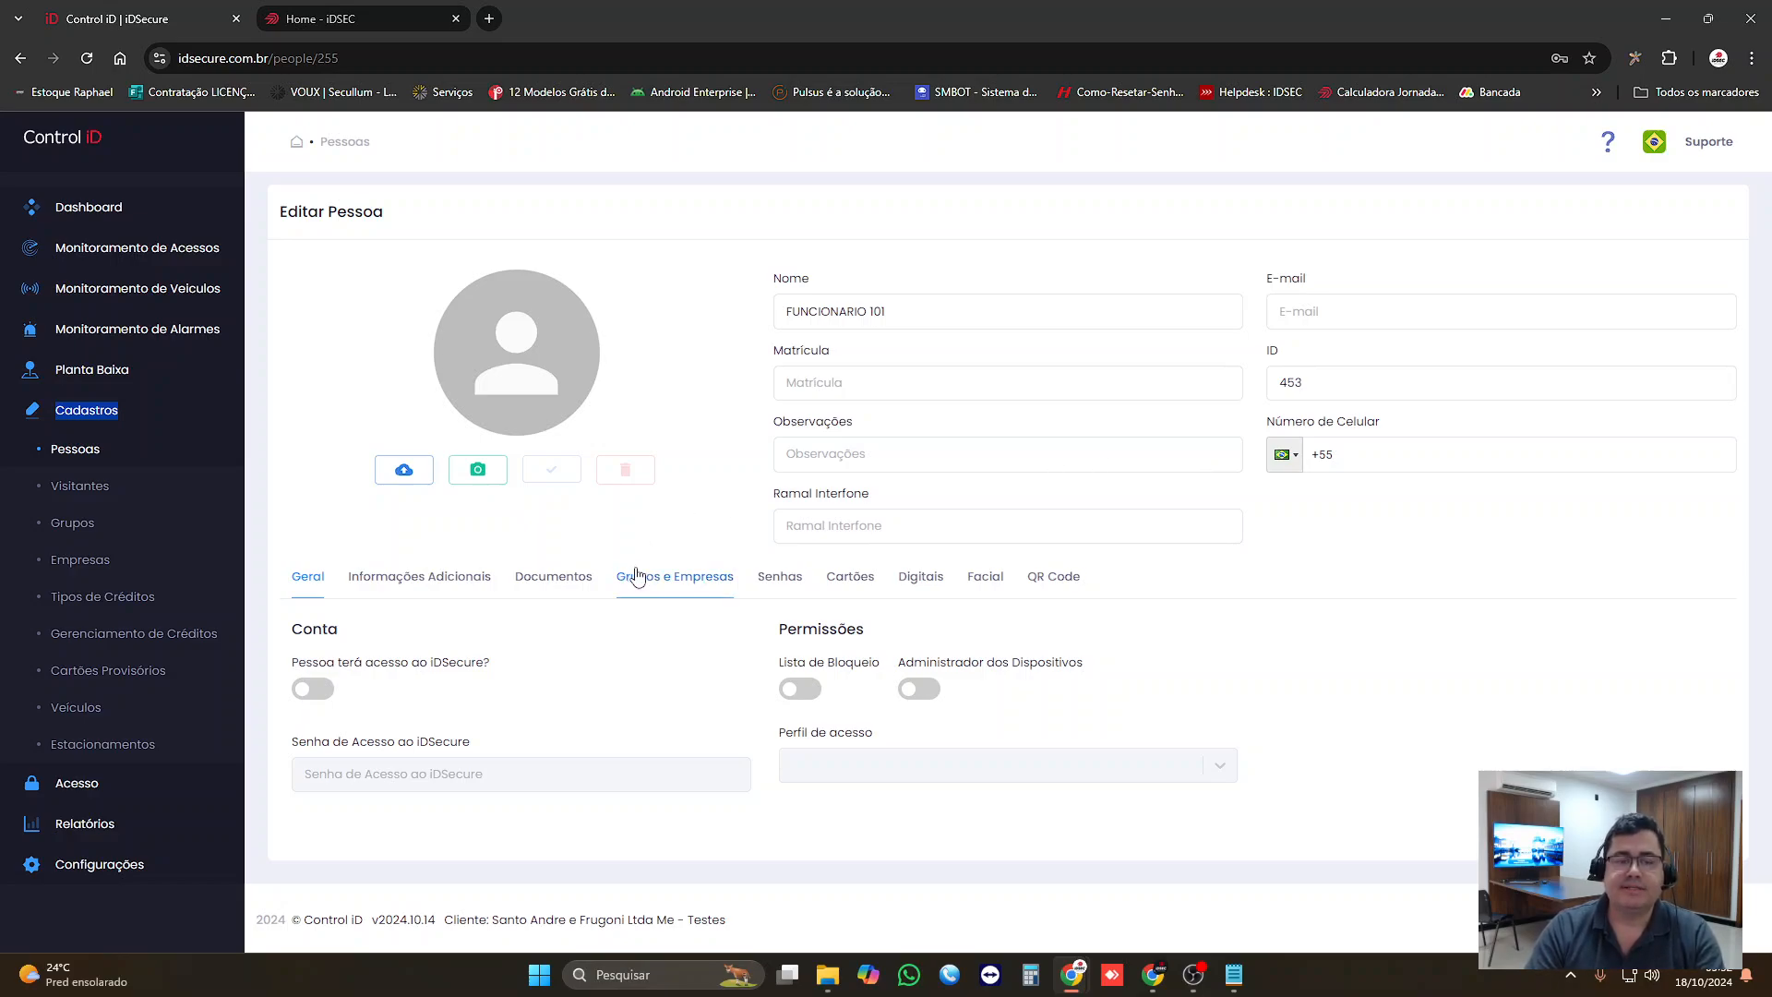
click(637, 576)
scroll(714, 701, down, 1)
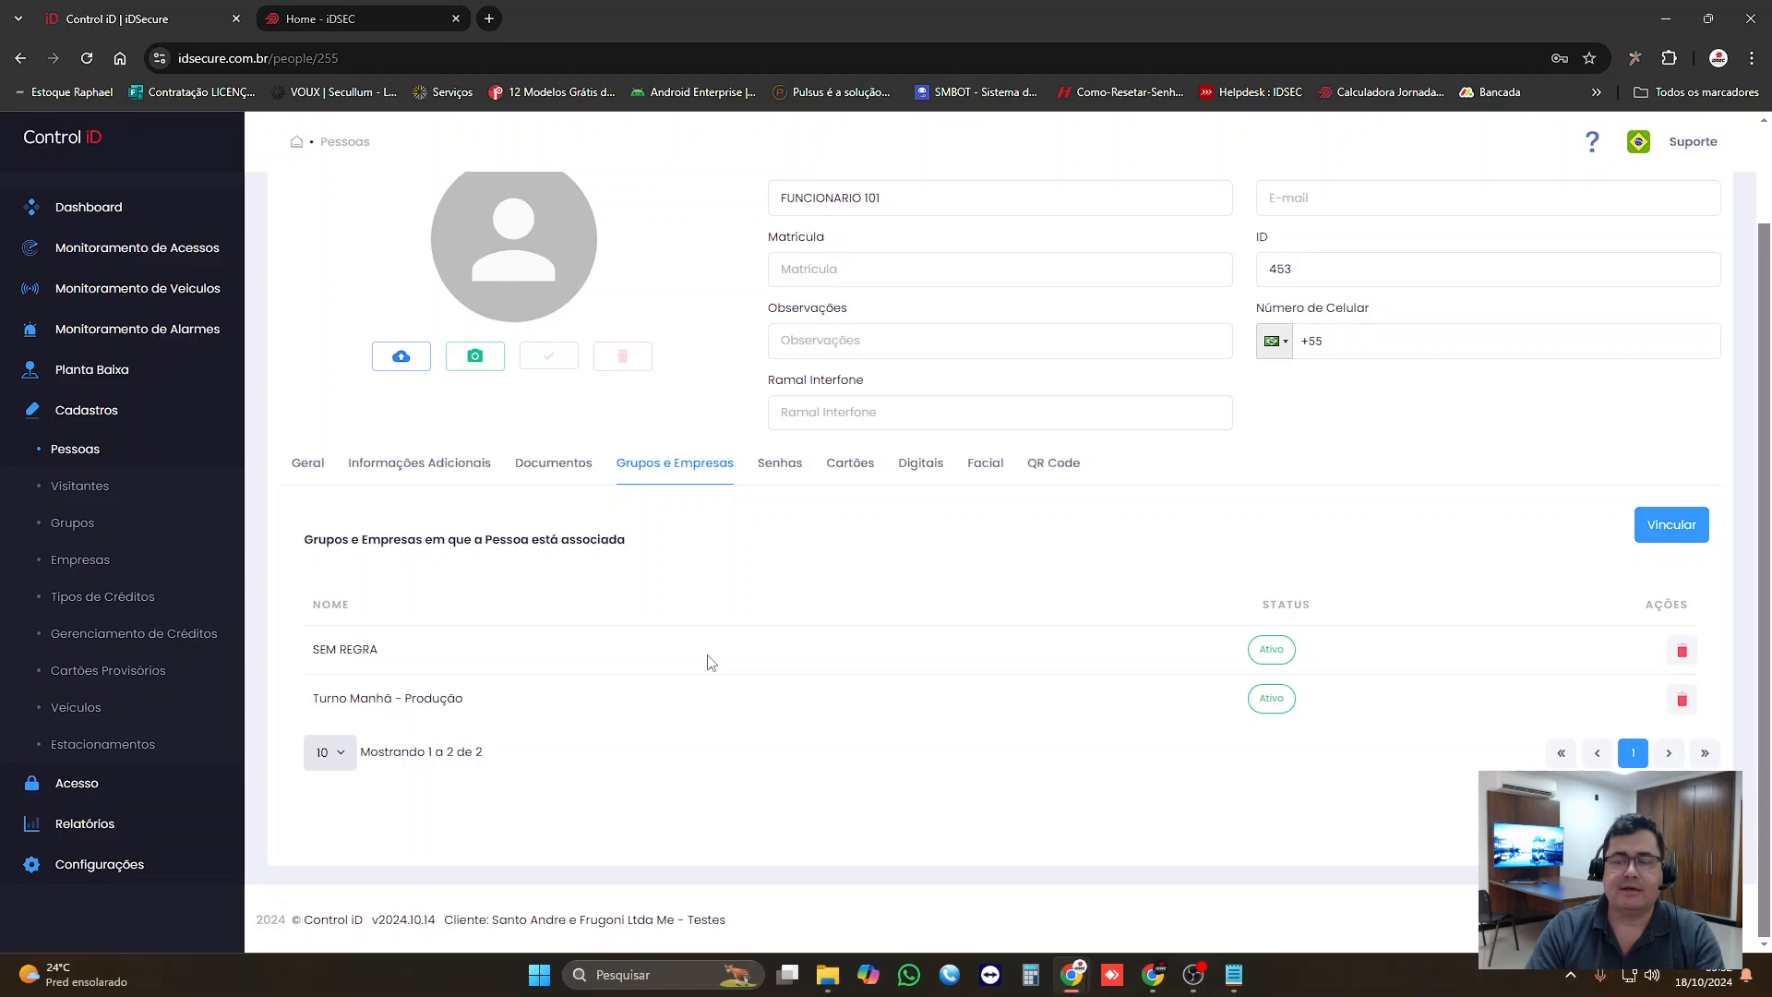
scroll(706, 627, up, 1)
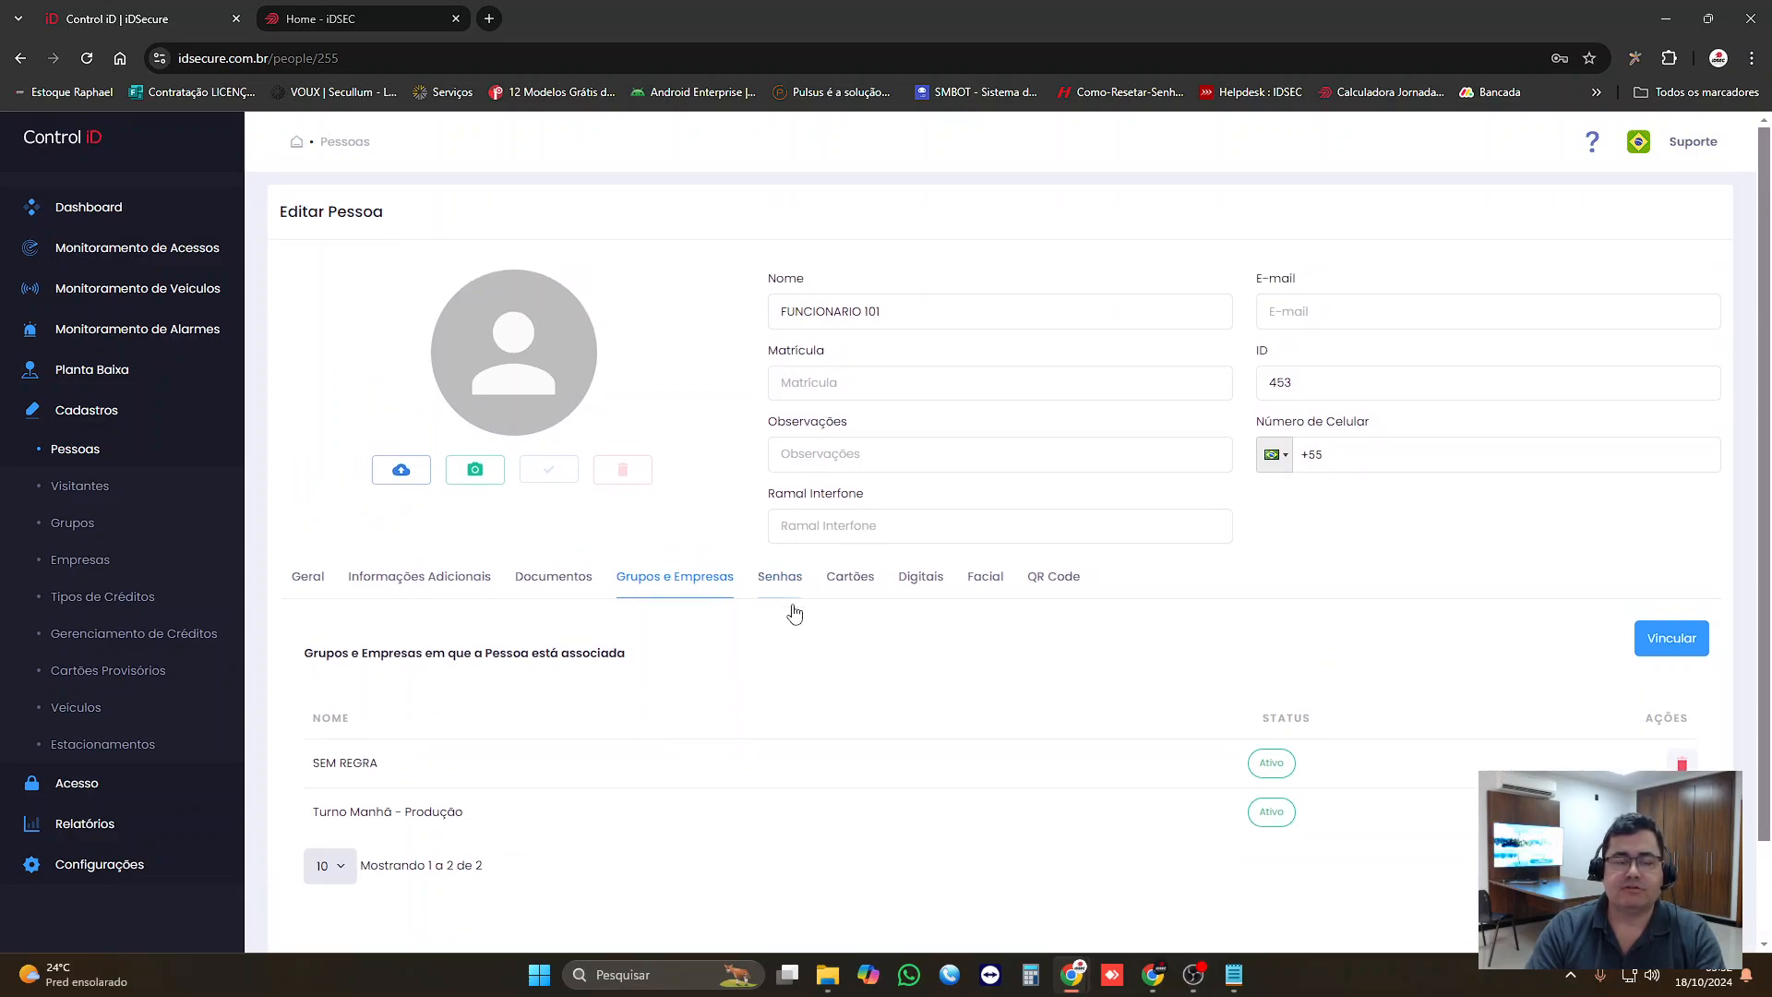
scroll(730, 637, down, 1)
Step: Remove the SEM REGRA and Turno Manhã - Produção groups from FUNCIONARIO 101, accepting each removal notice
drag(311, 650, 466, 652)
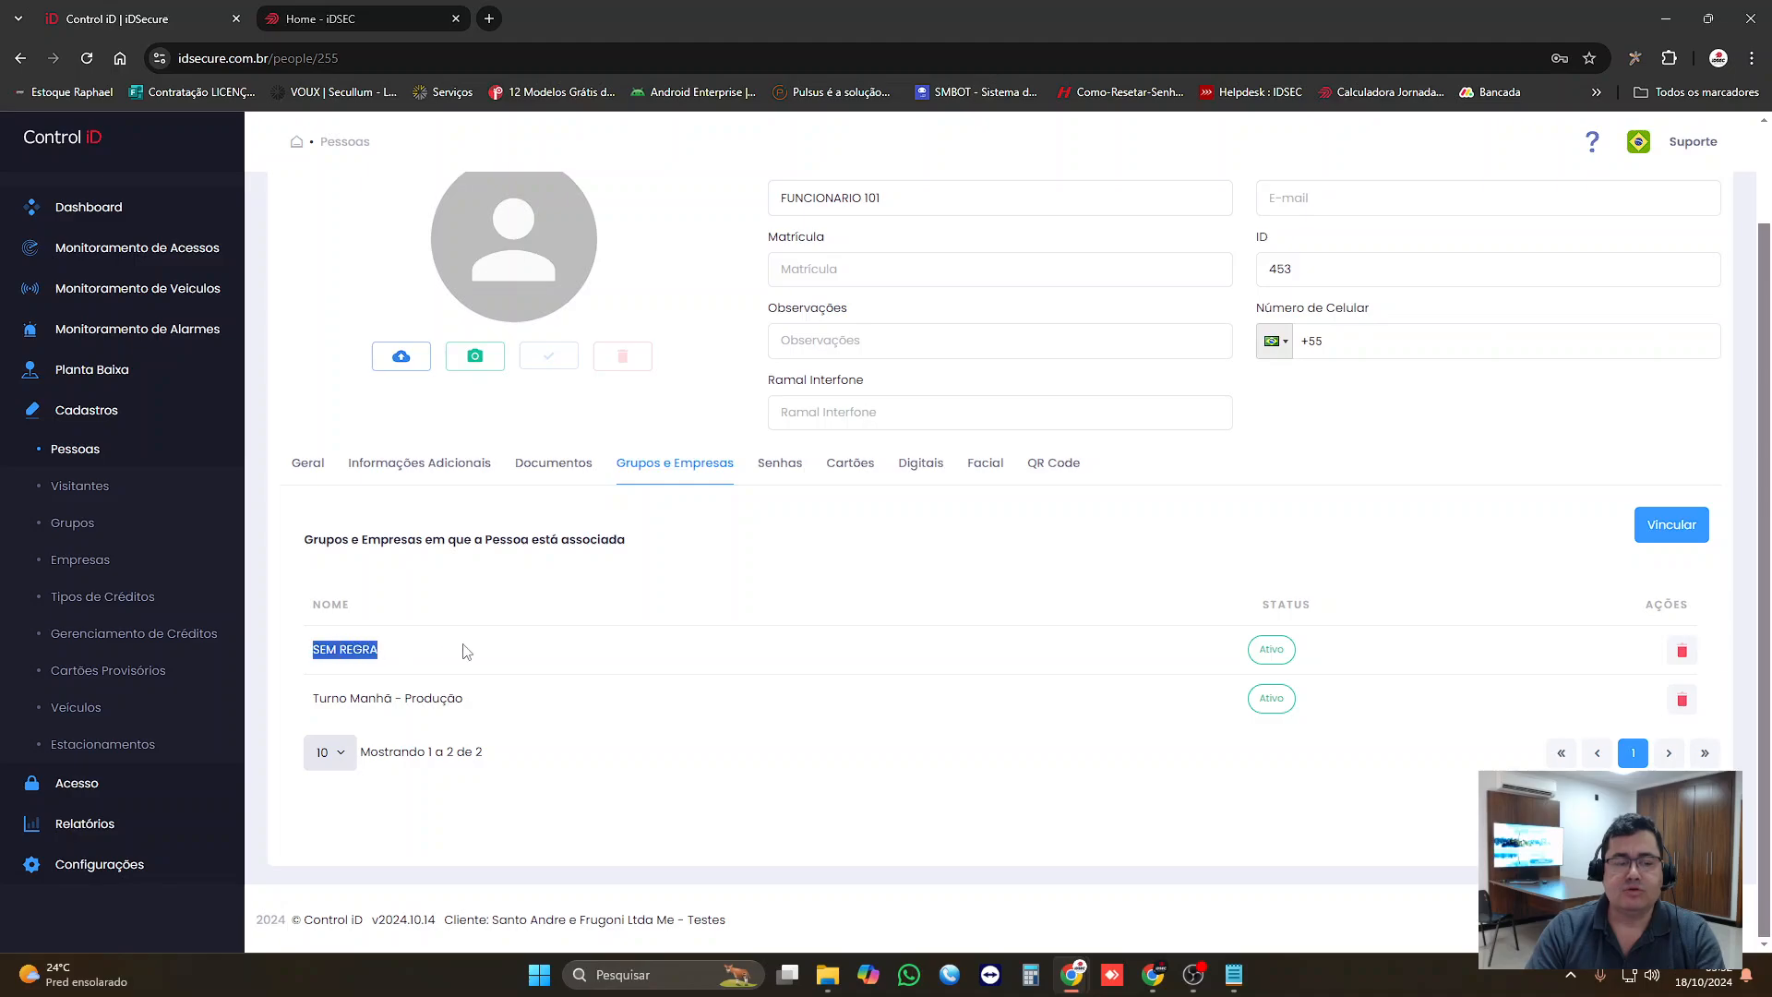
click(1682, 651)
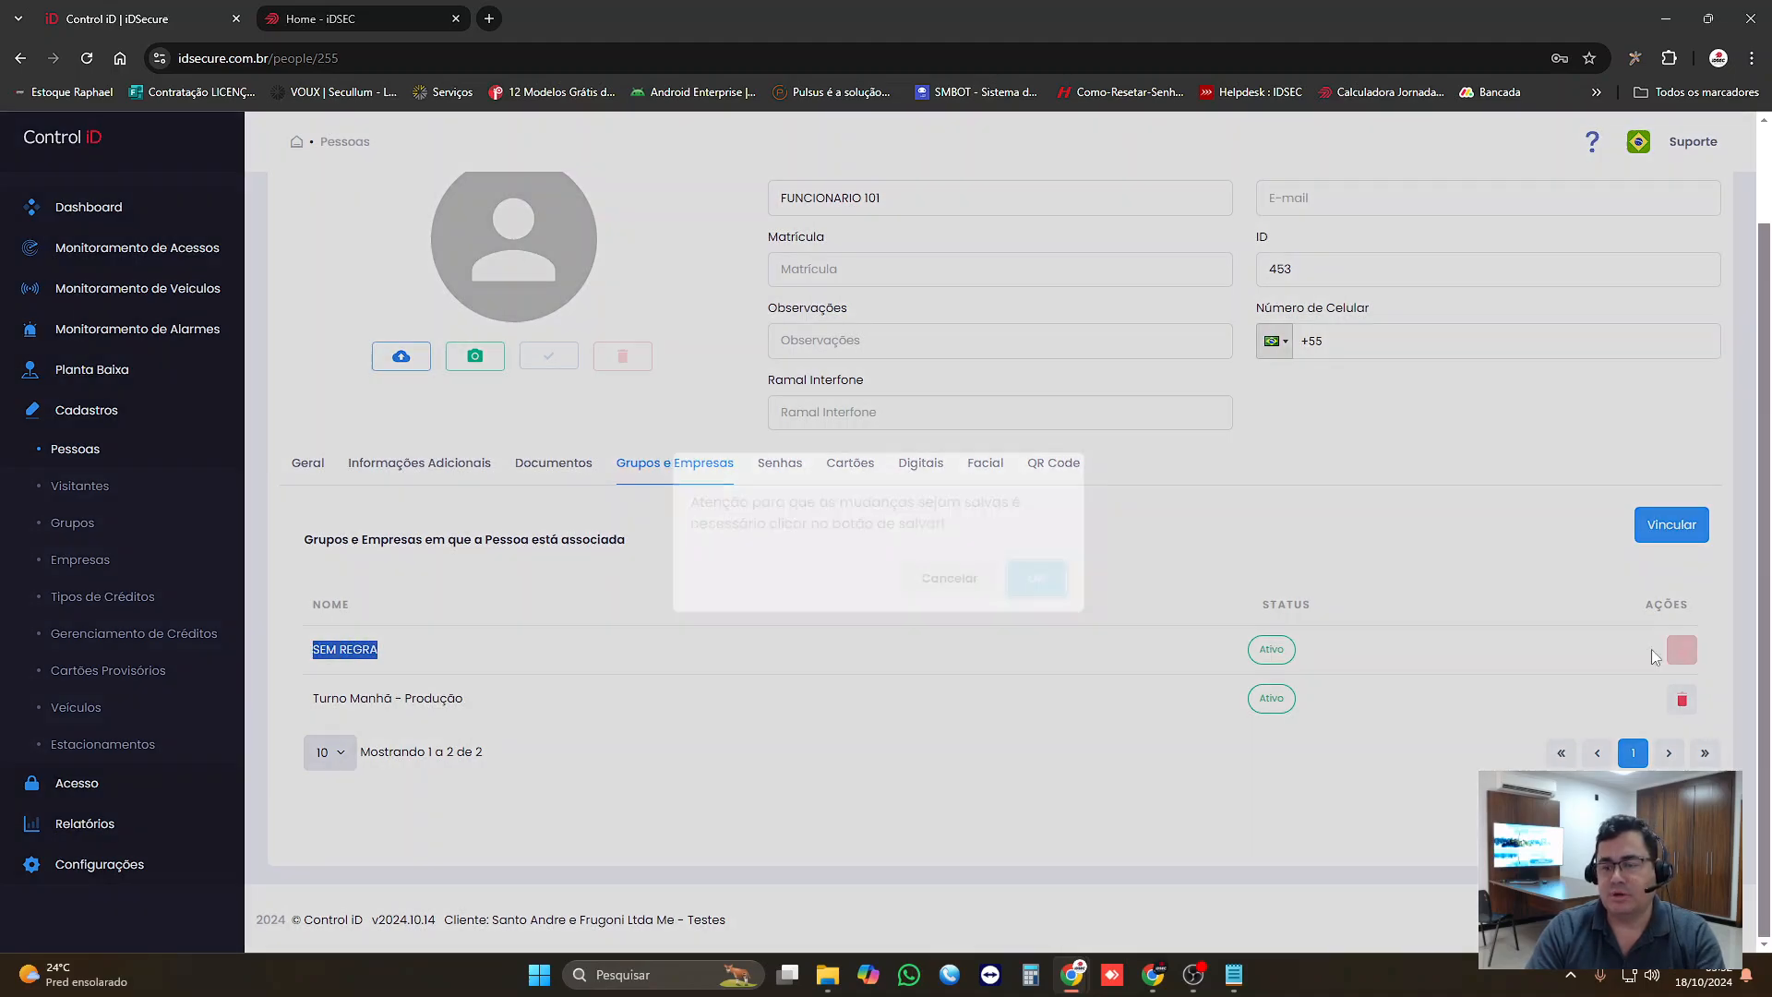
click(1039, 584)
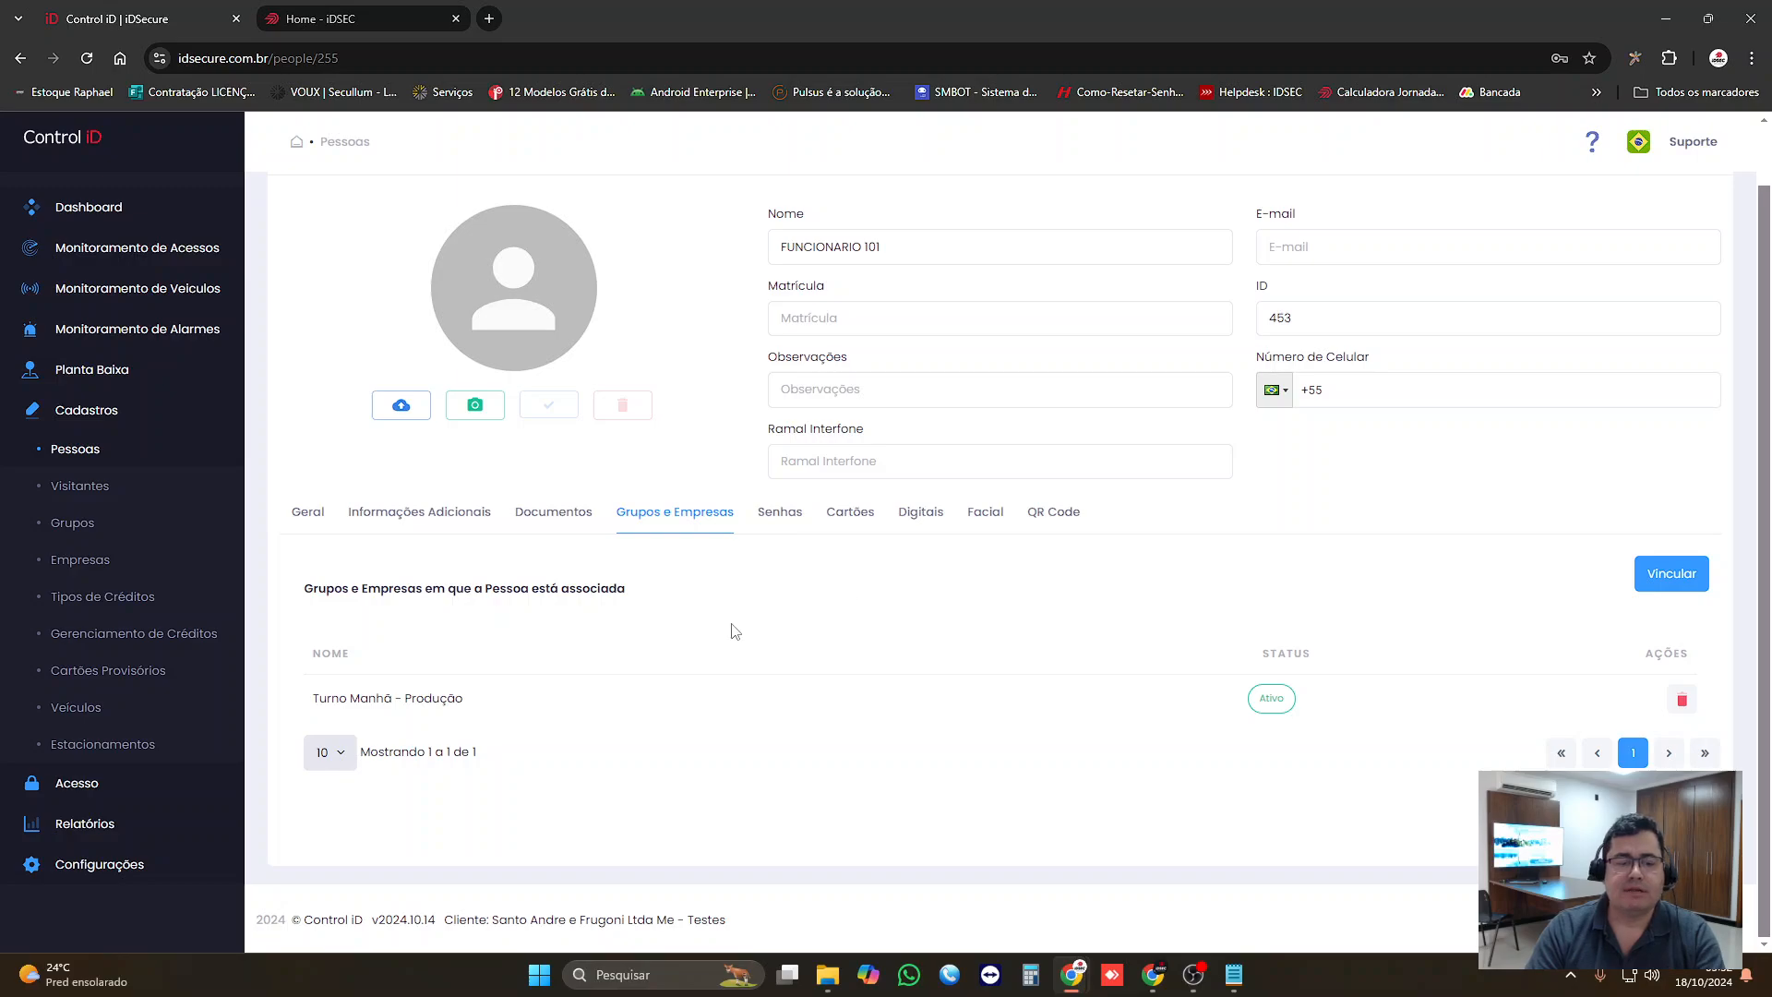
drag(349, 703, 466, 706)
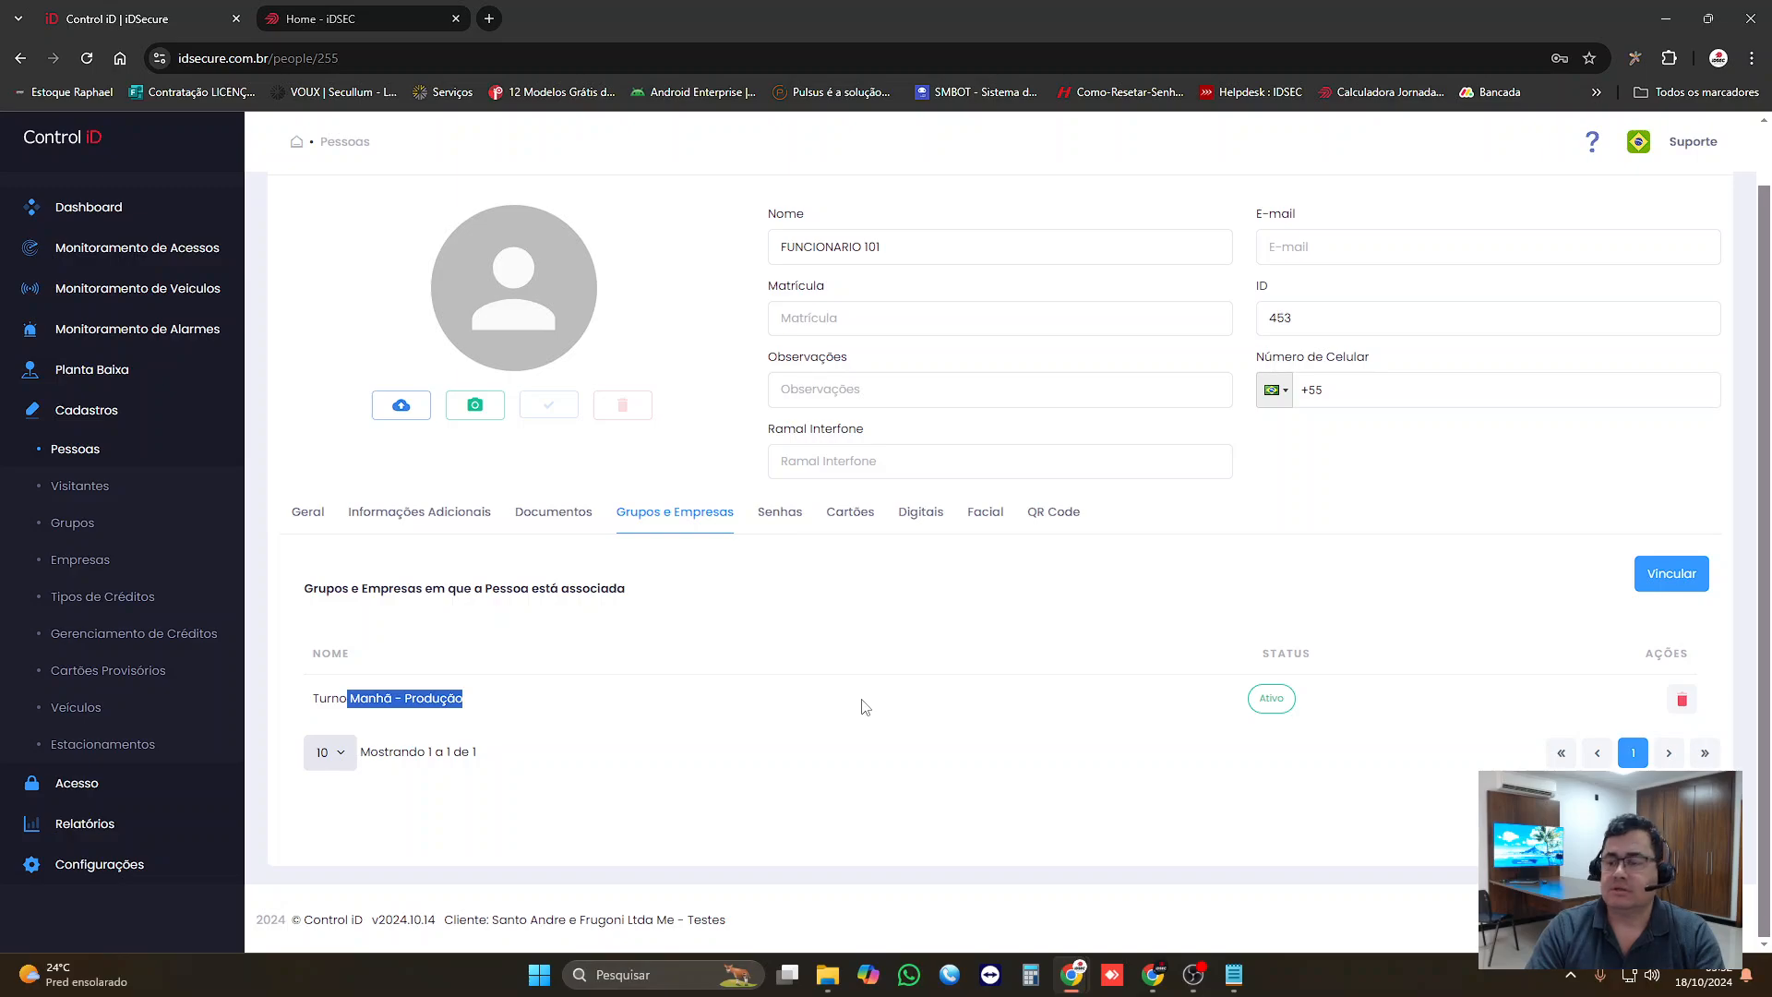
click(1684, 707)
click(1044, 580)
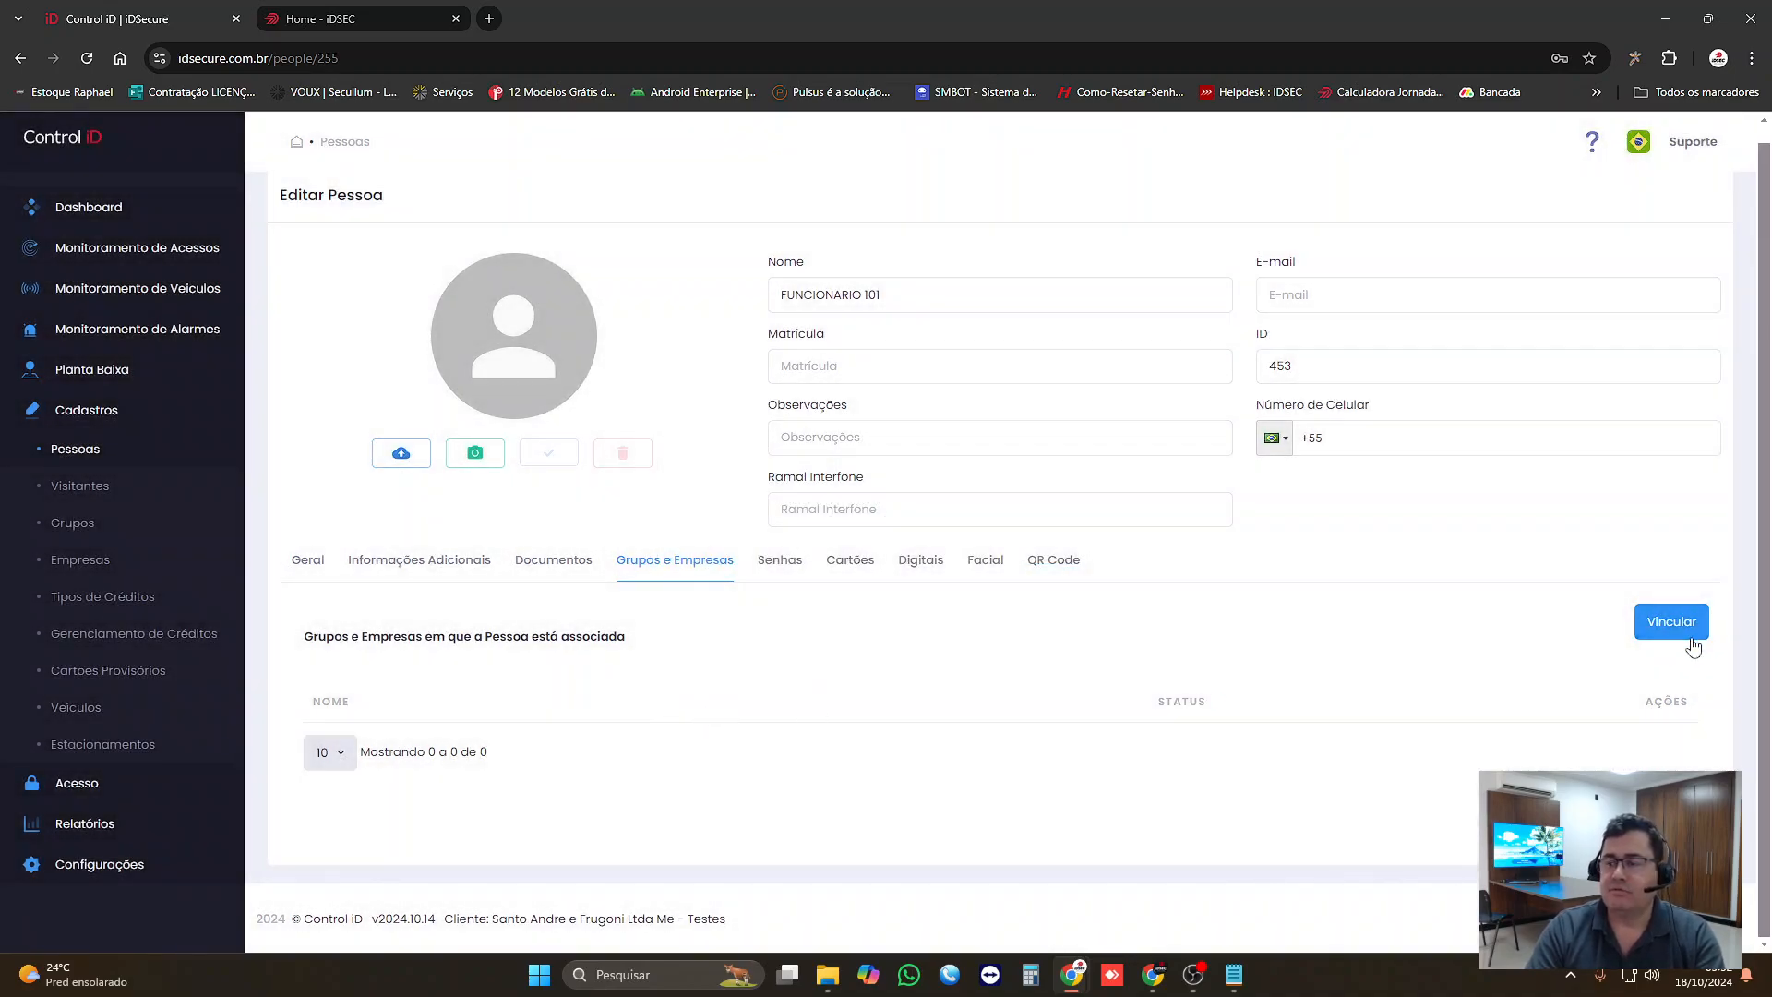
Step: Link the Turno Manha group to FUNCIONARIO 101 and save the group selection
click(1669, 621)
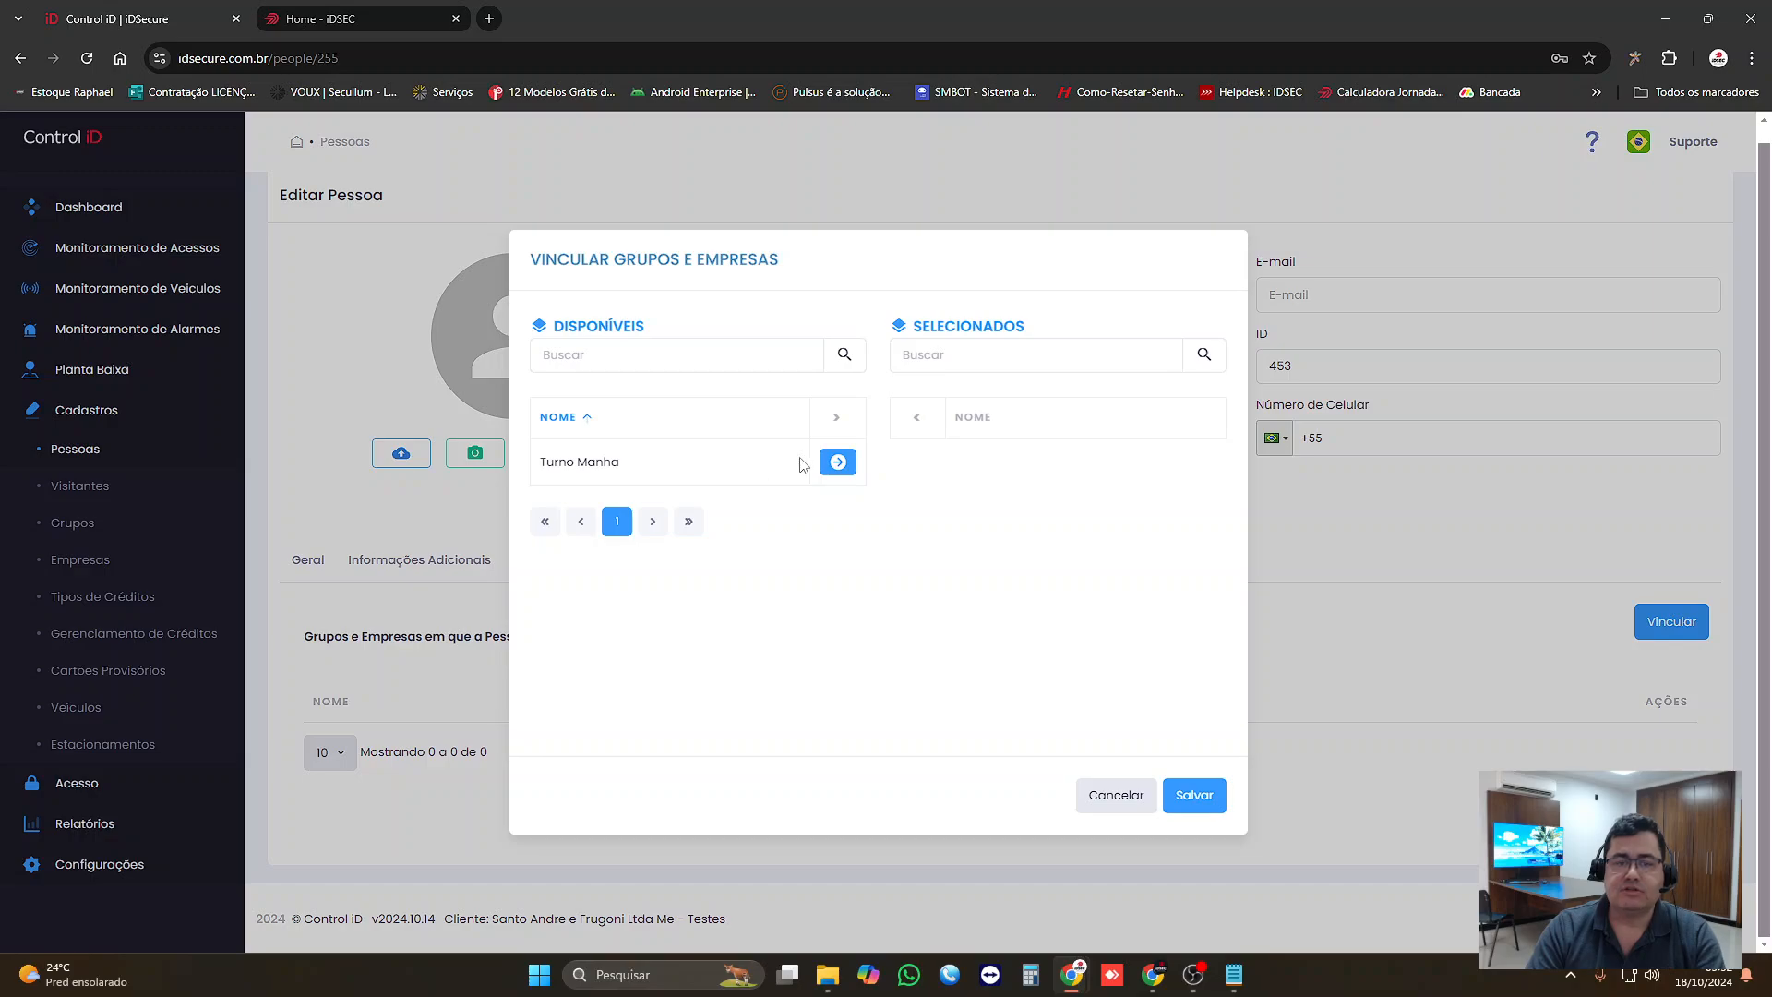
click(772, 420)
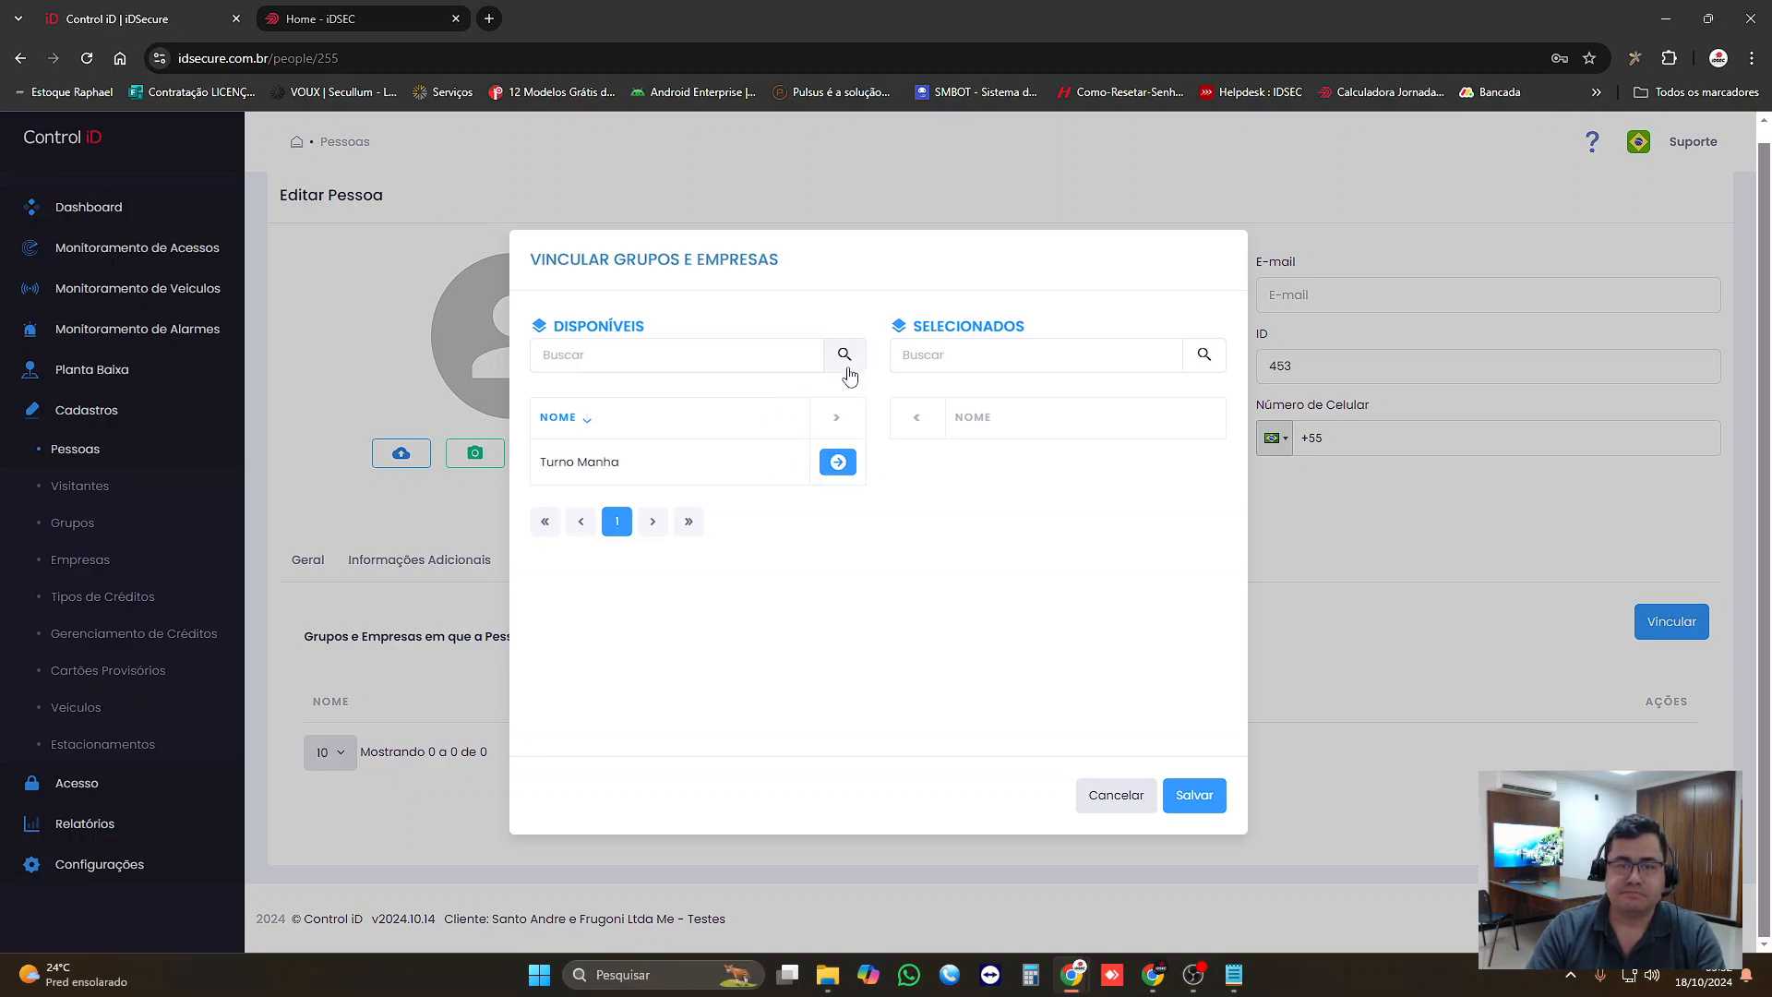
click(717, 423)
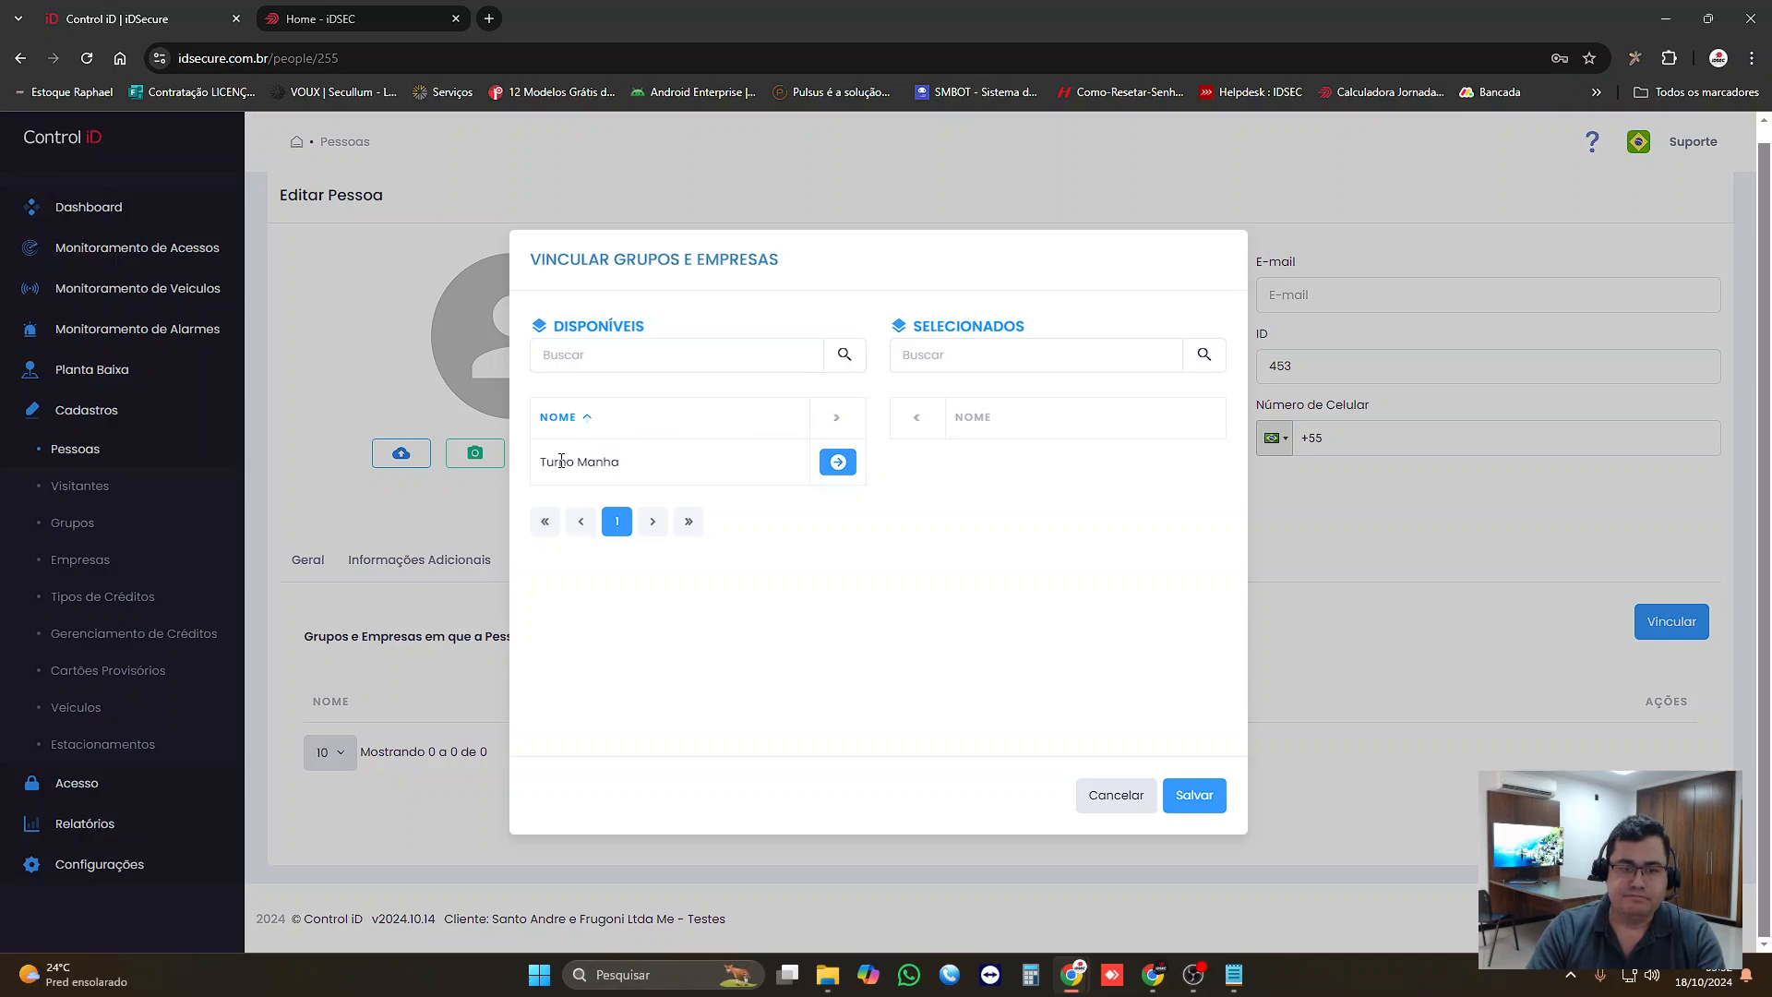
click(836, 462)
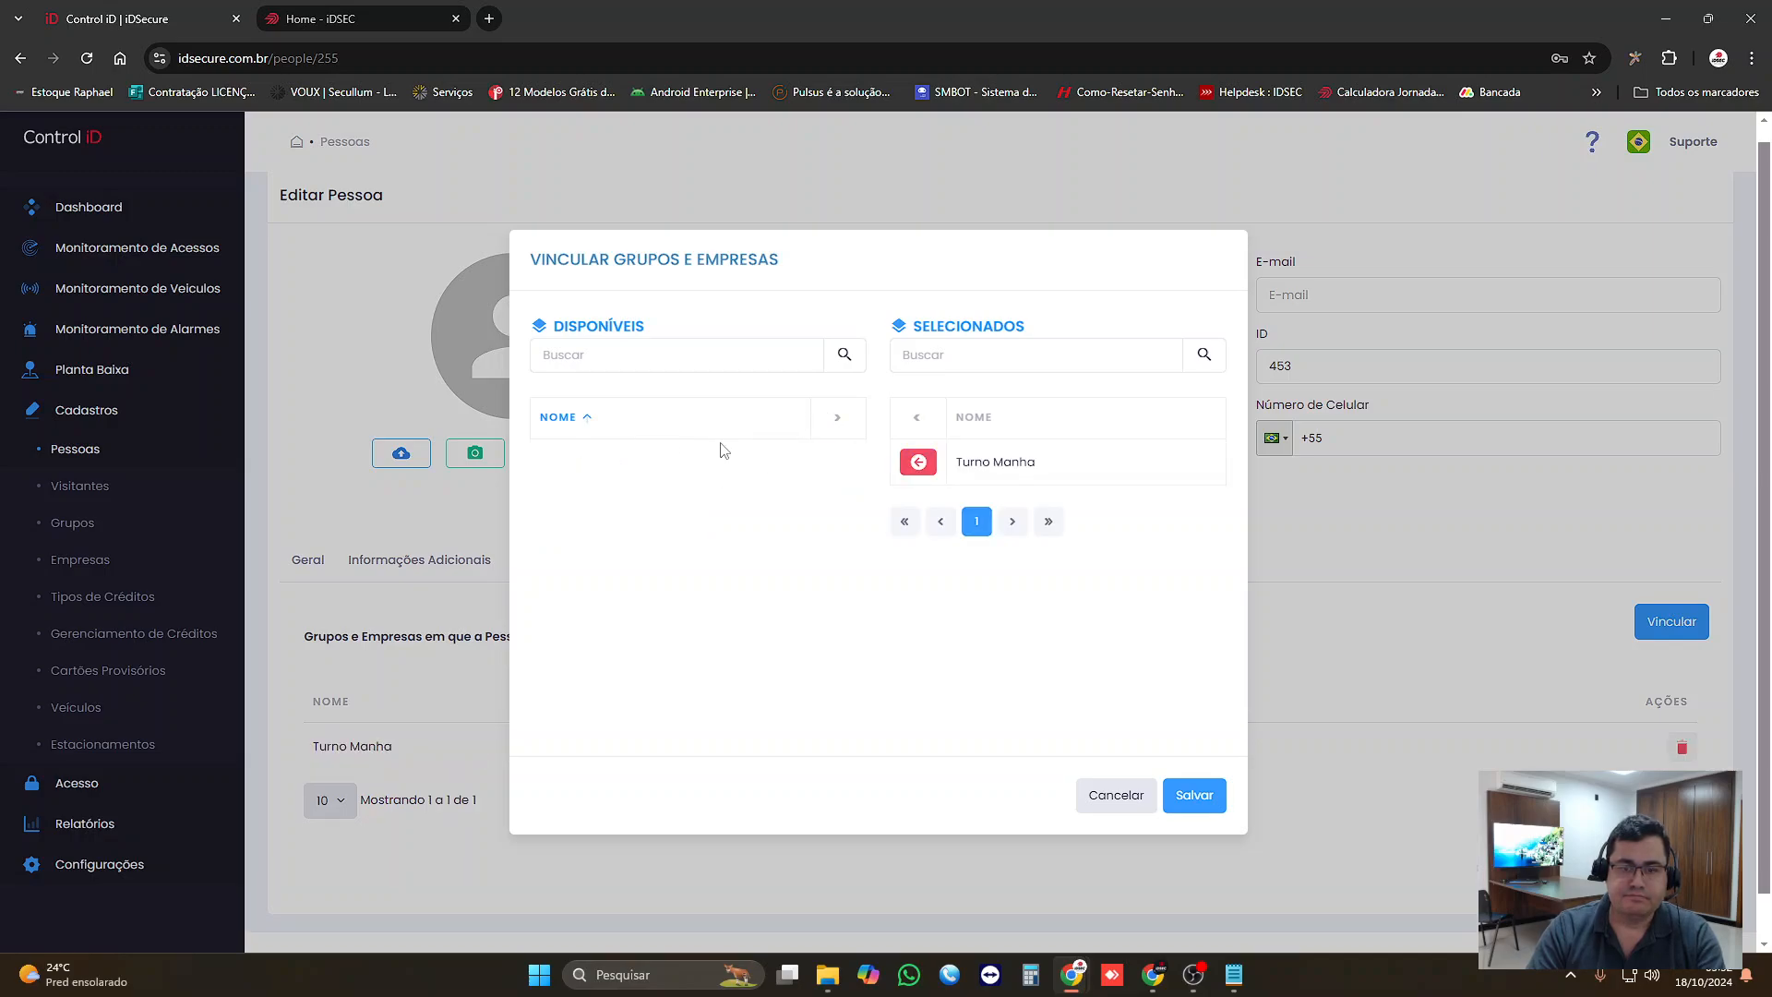
click(918, 461)
click(836, 462)
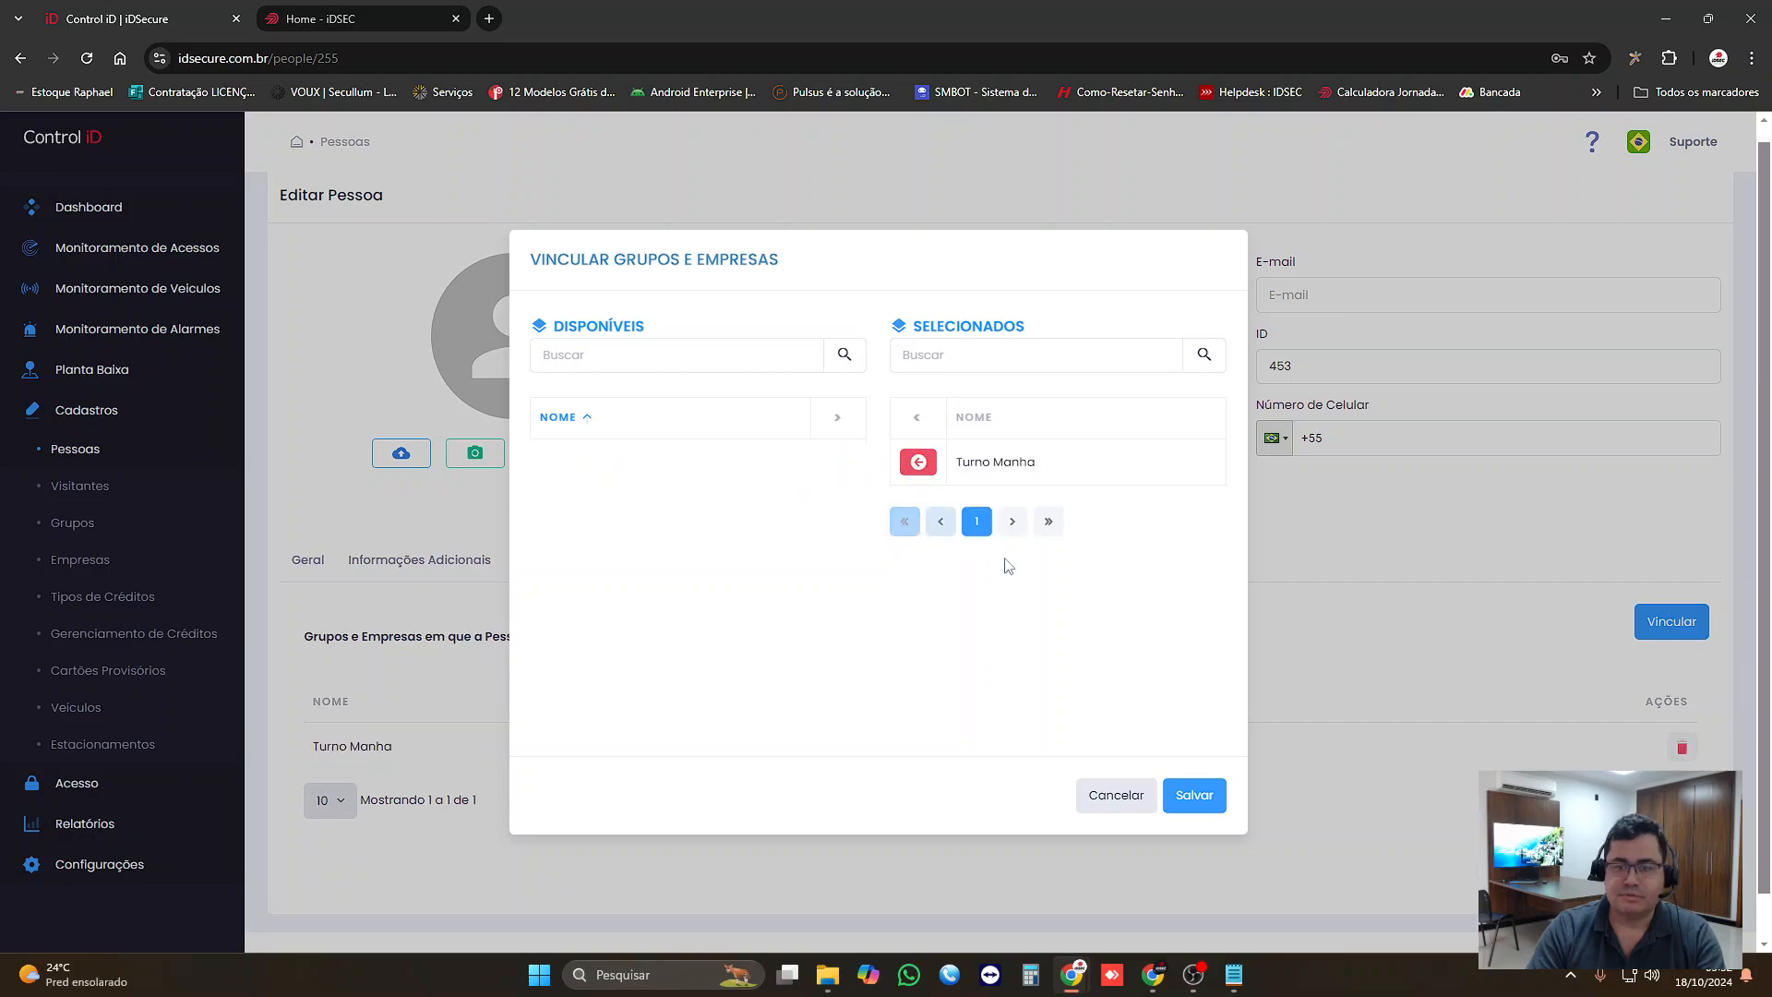
click(1197, 798)
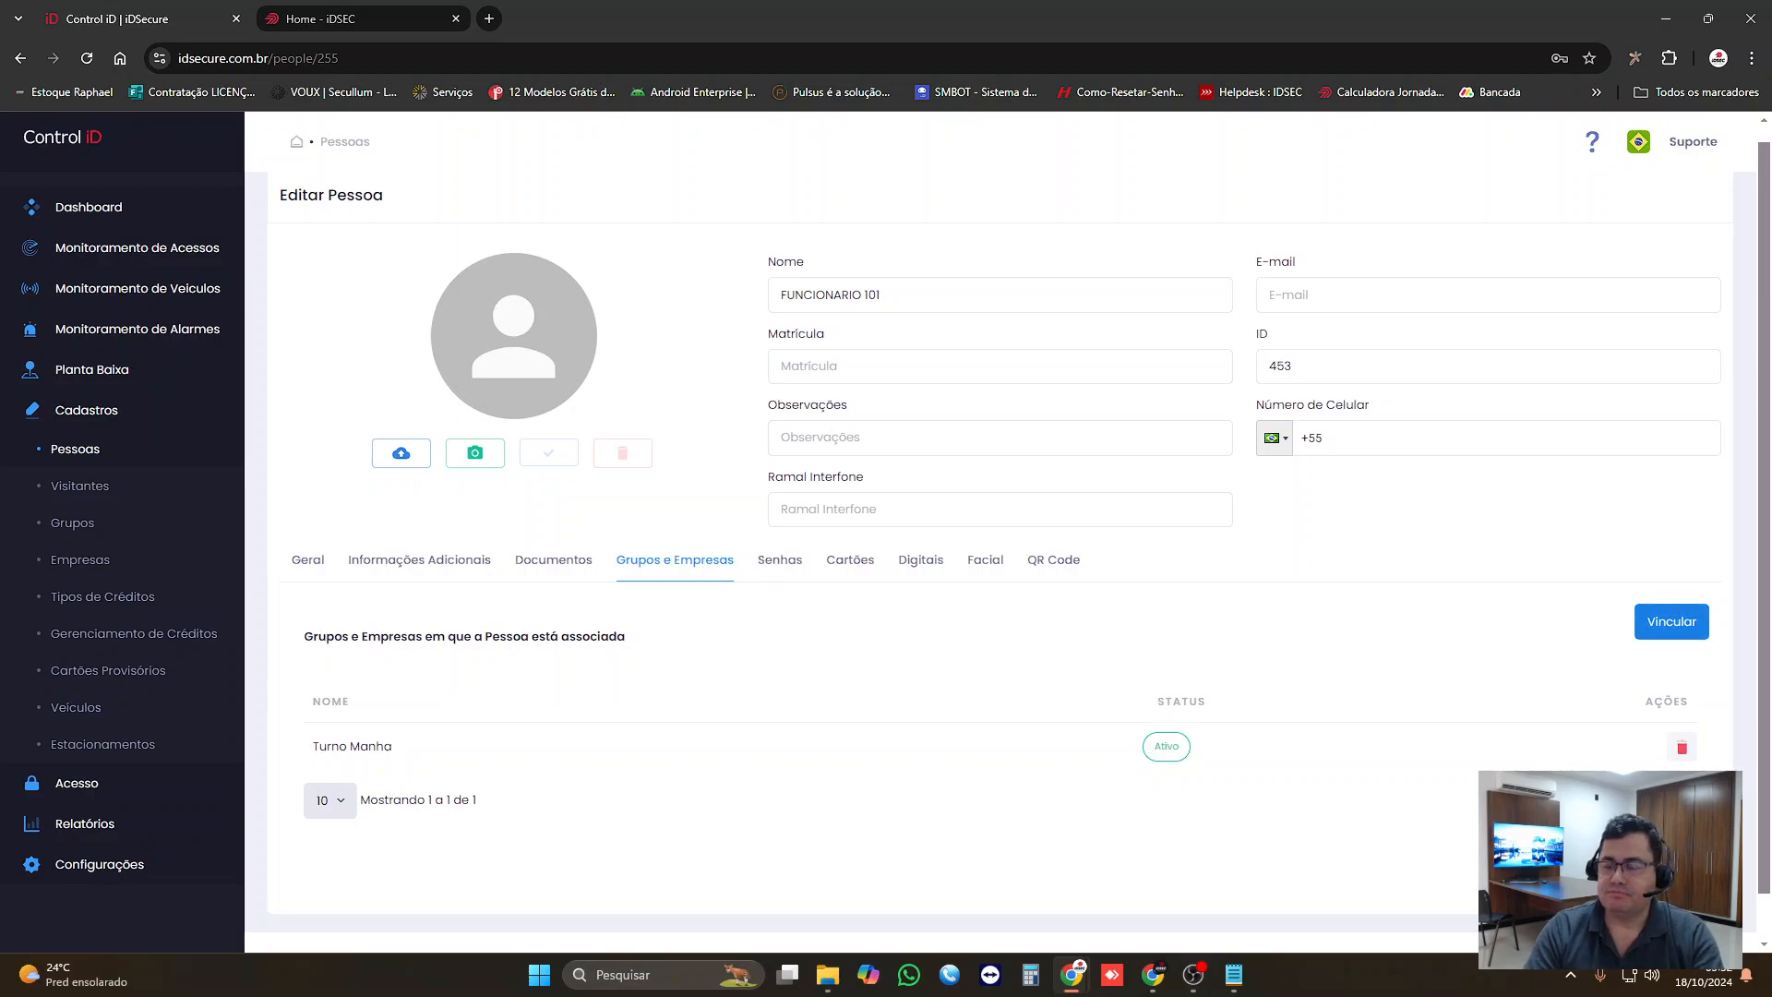
Step: Search the available groups for "turno", then remove Turno Manha from FUNCIONARIO 101's selected groups and save
click(1670, 631)
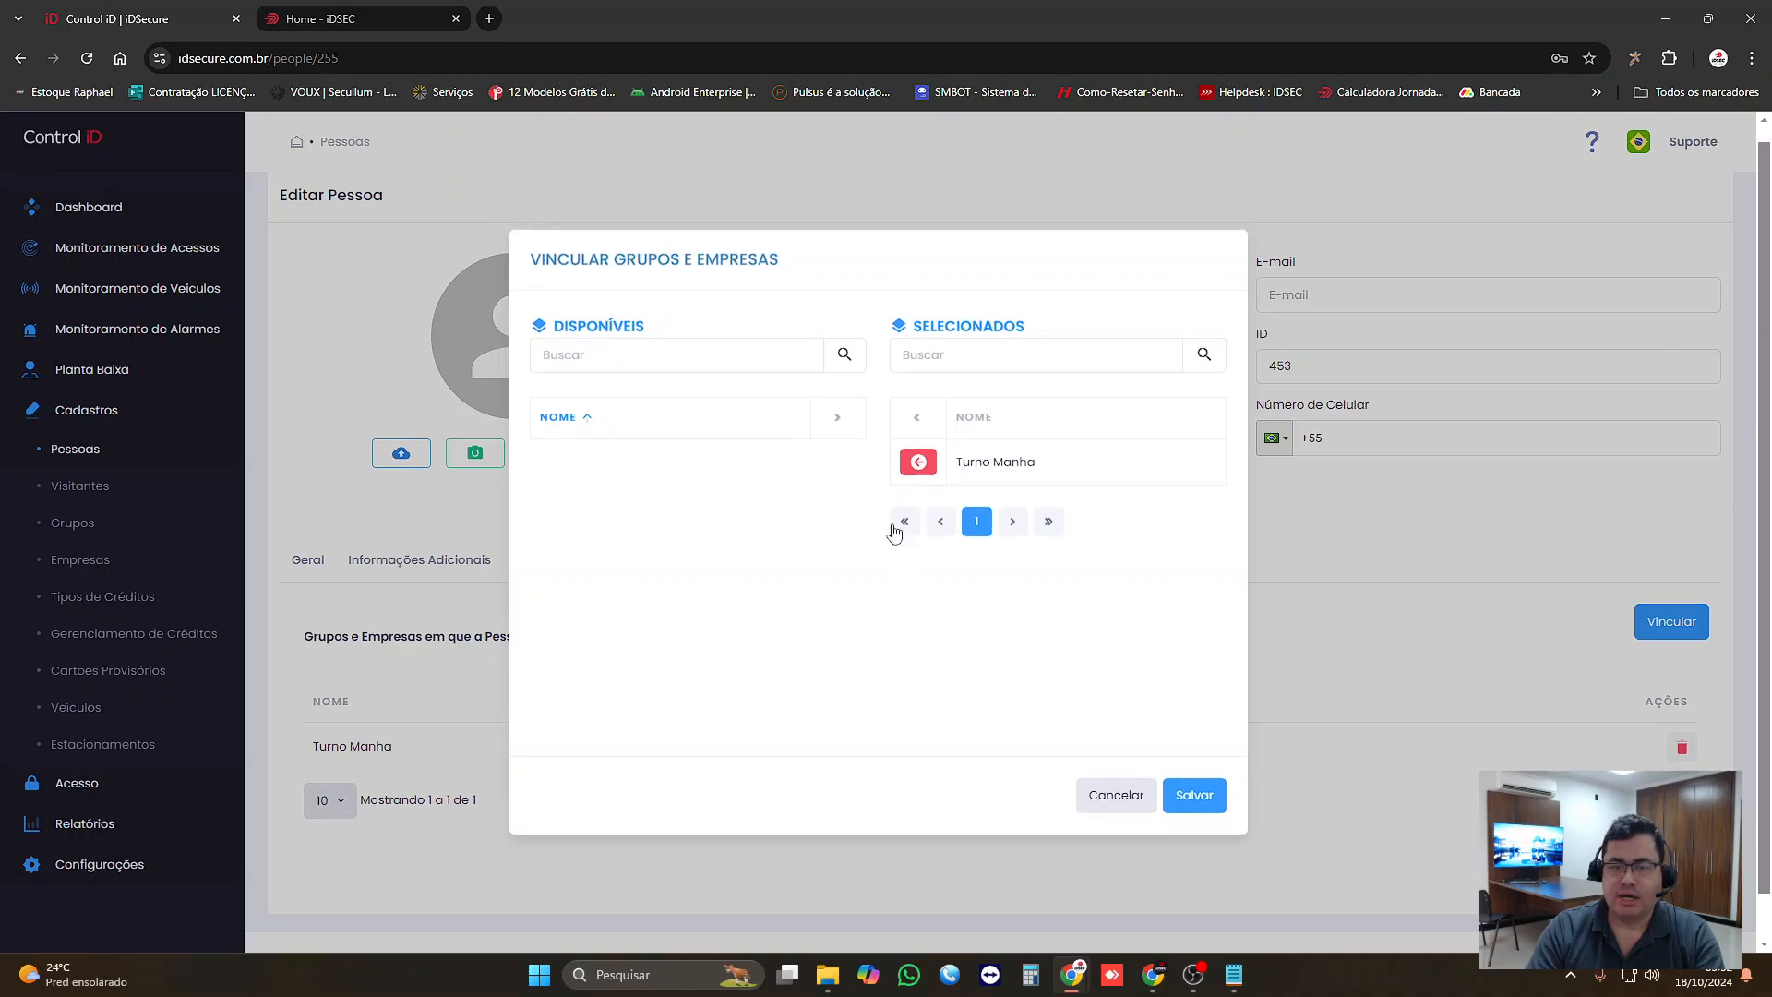
click(805, 361)
text(tu)
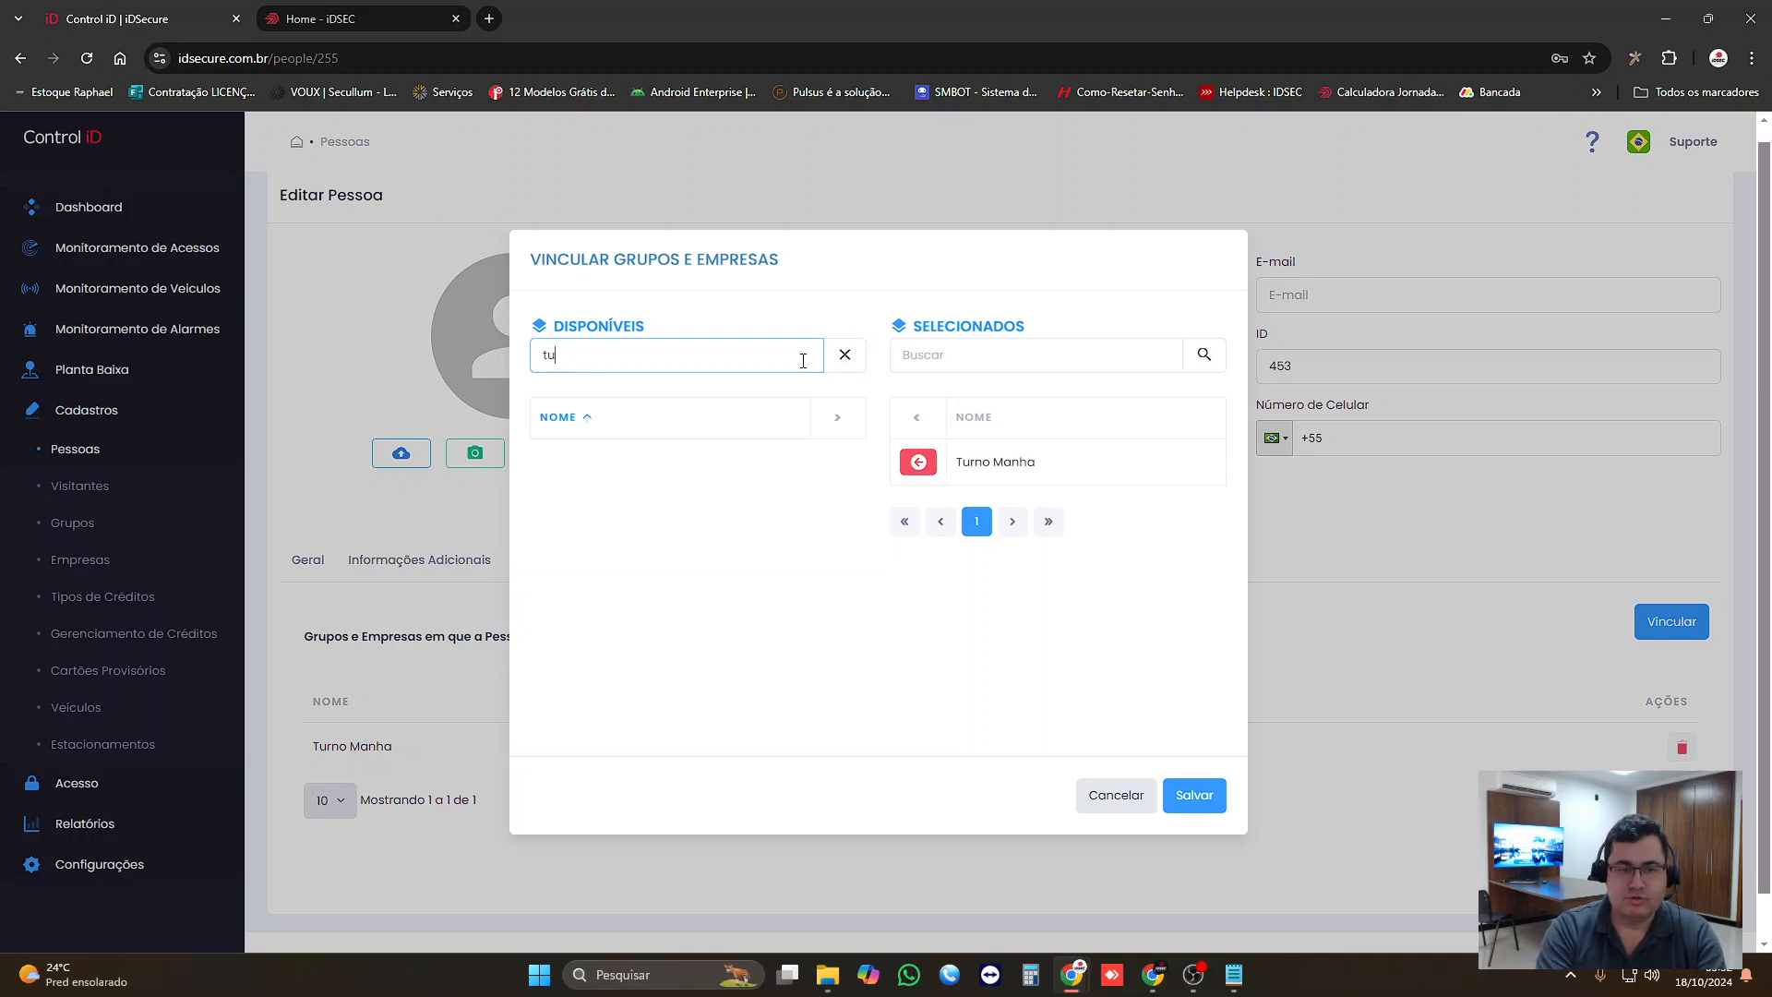
text(rno)
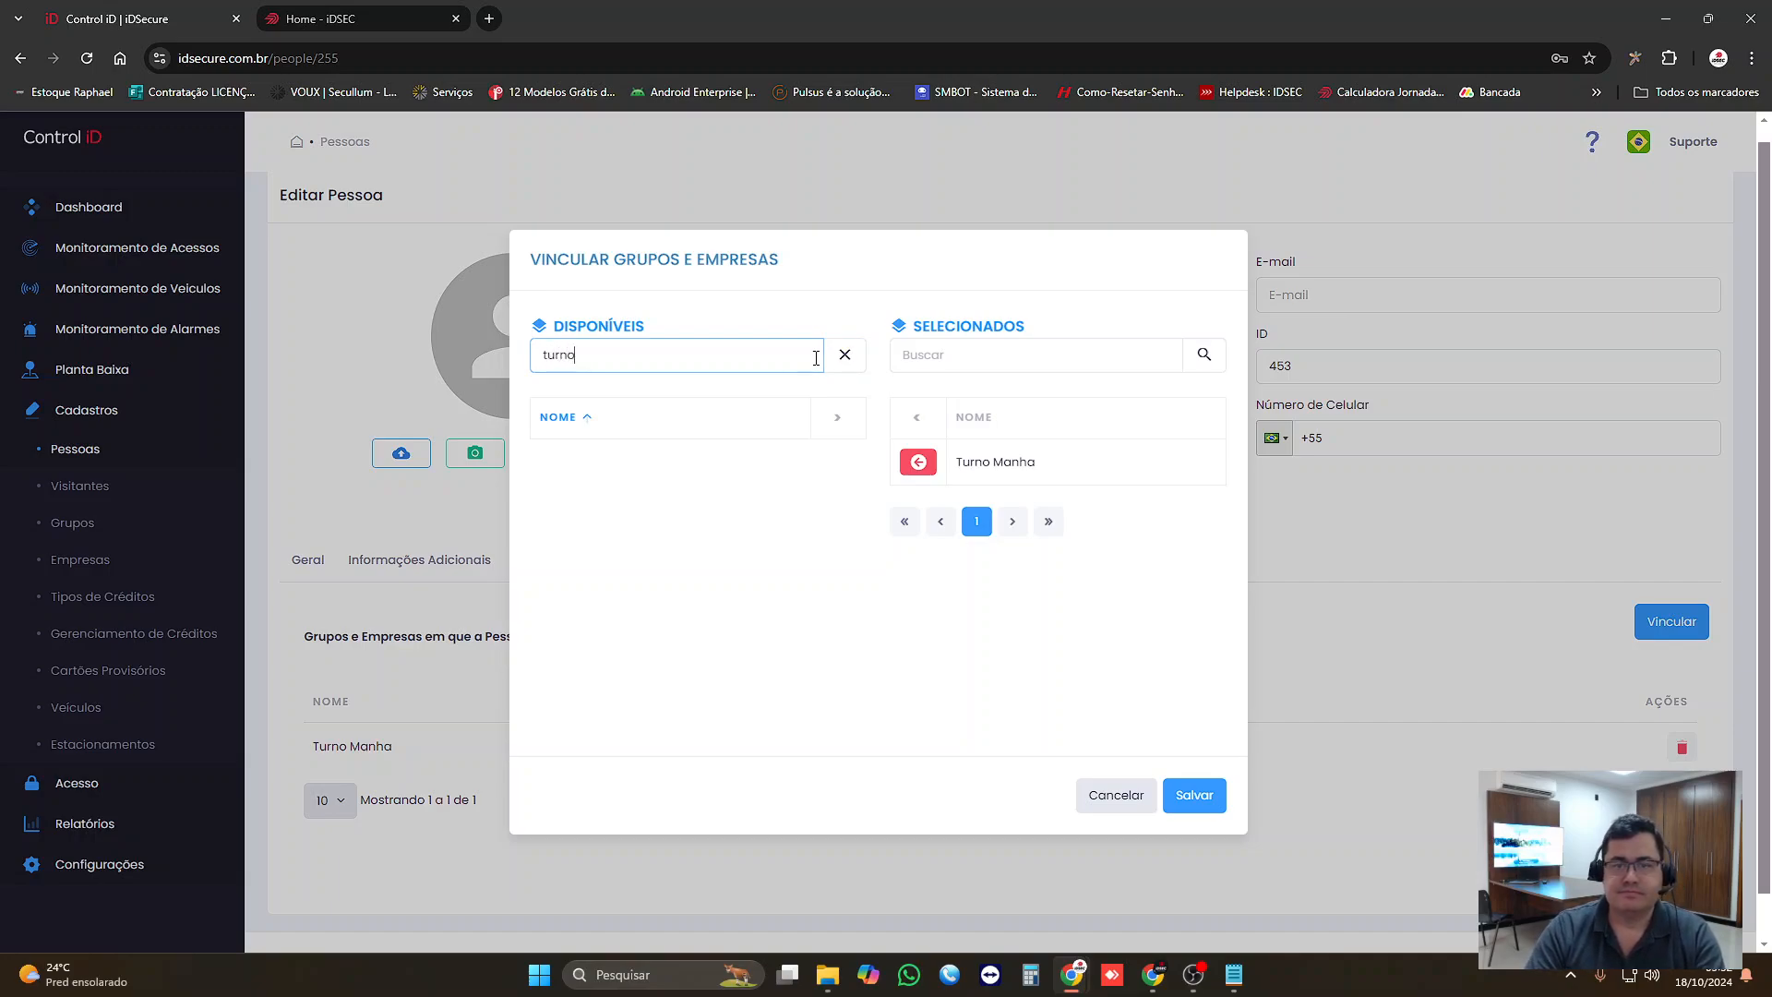
click(845, 355)
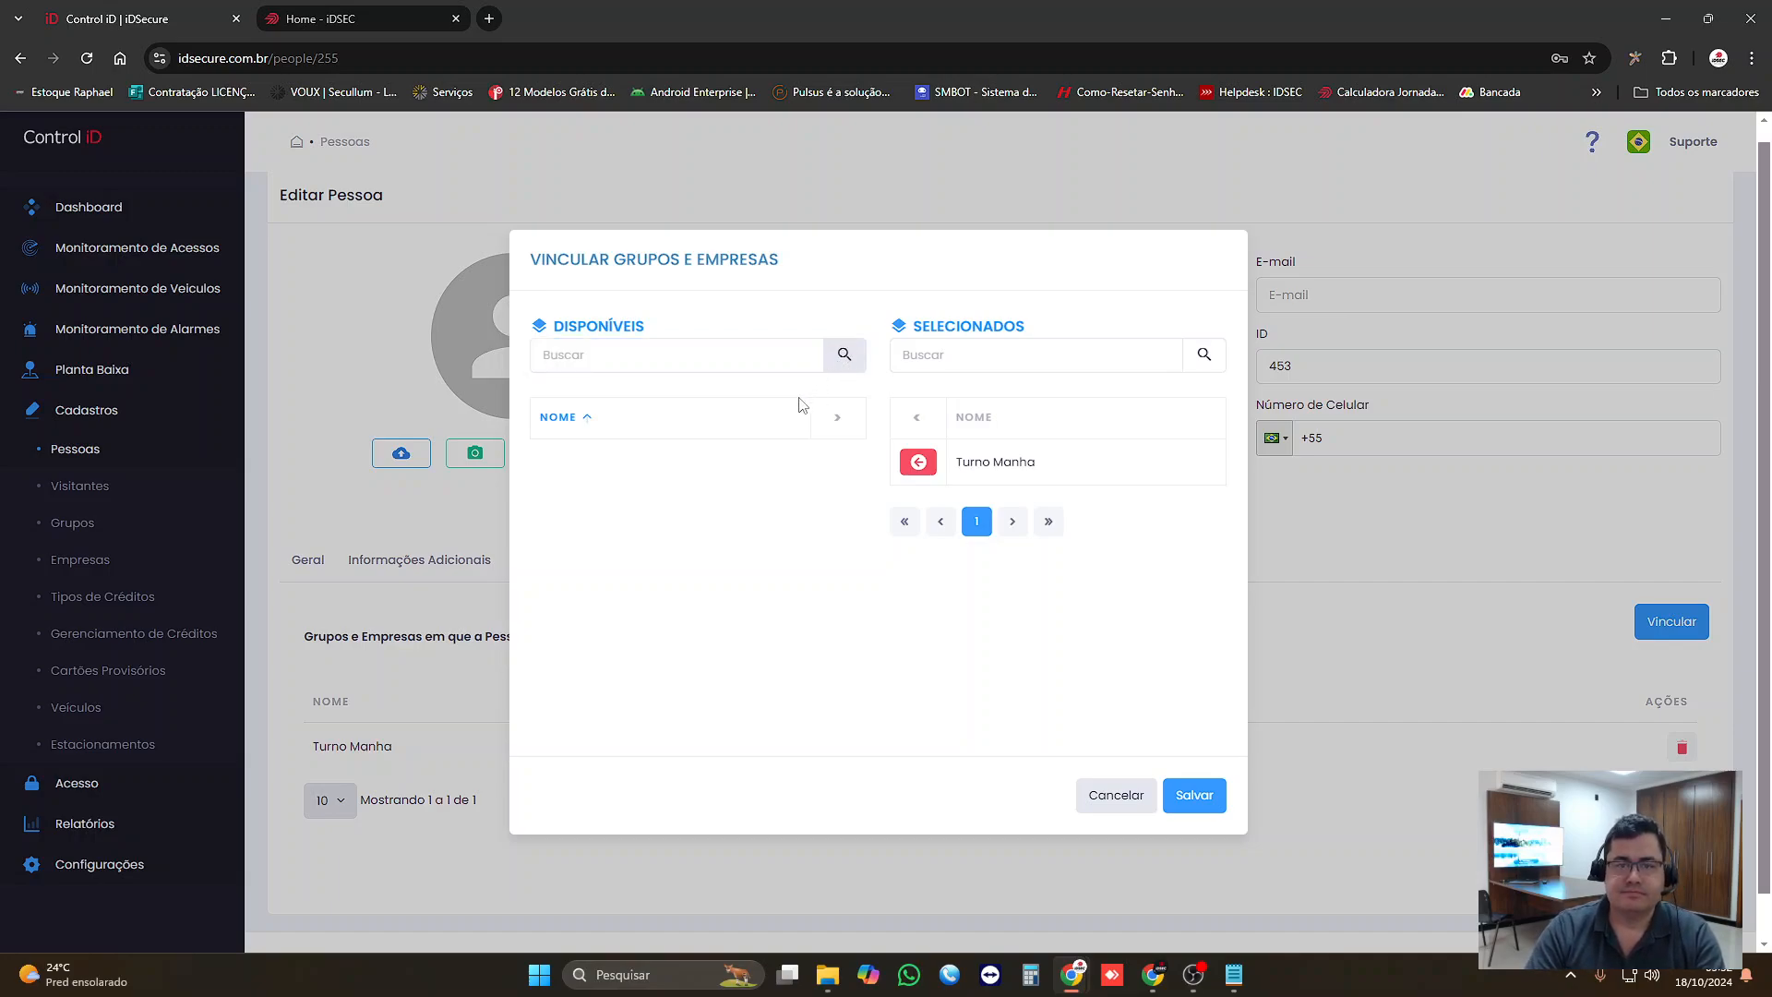
click(919, 462)
click(1192, 797)
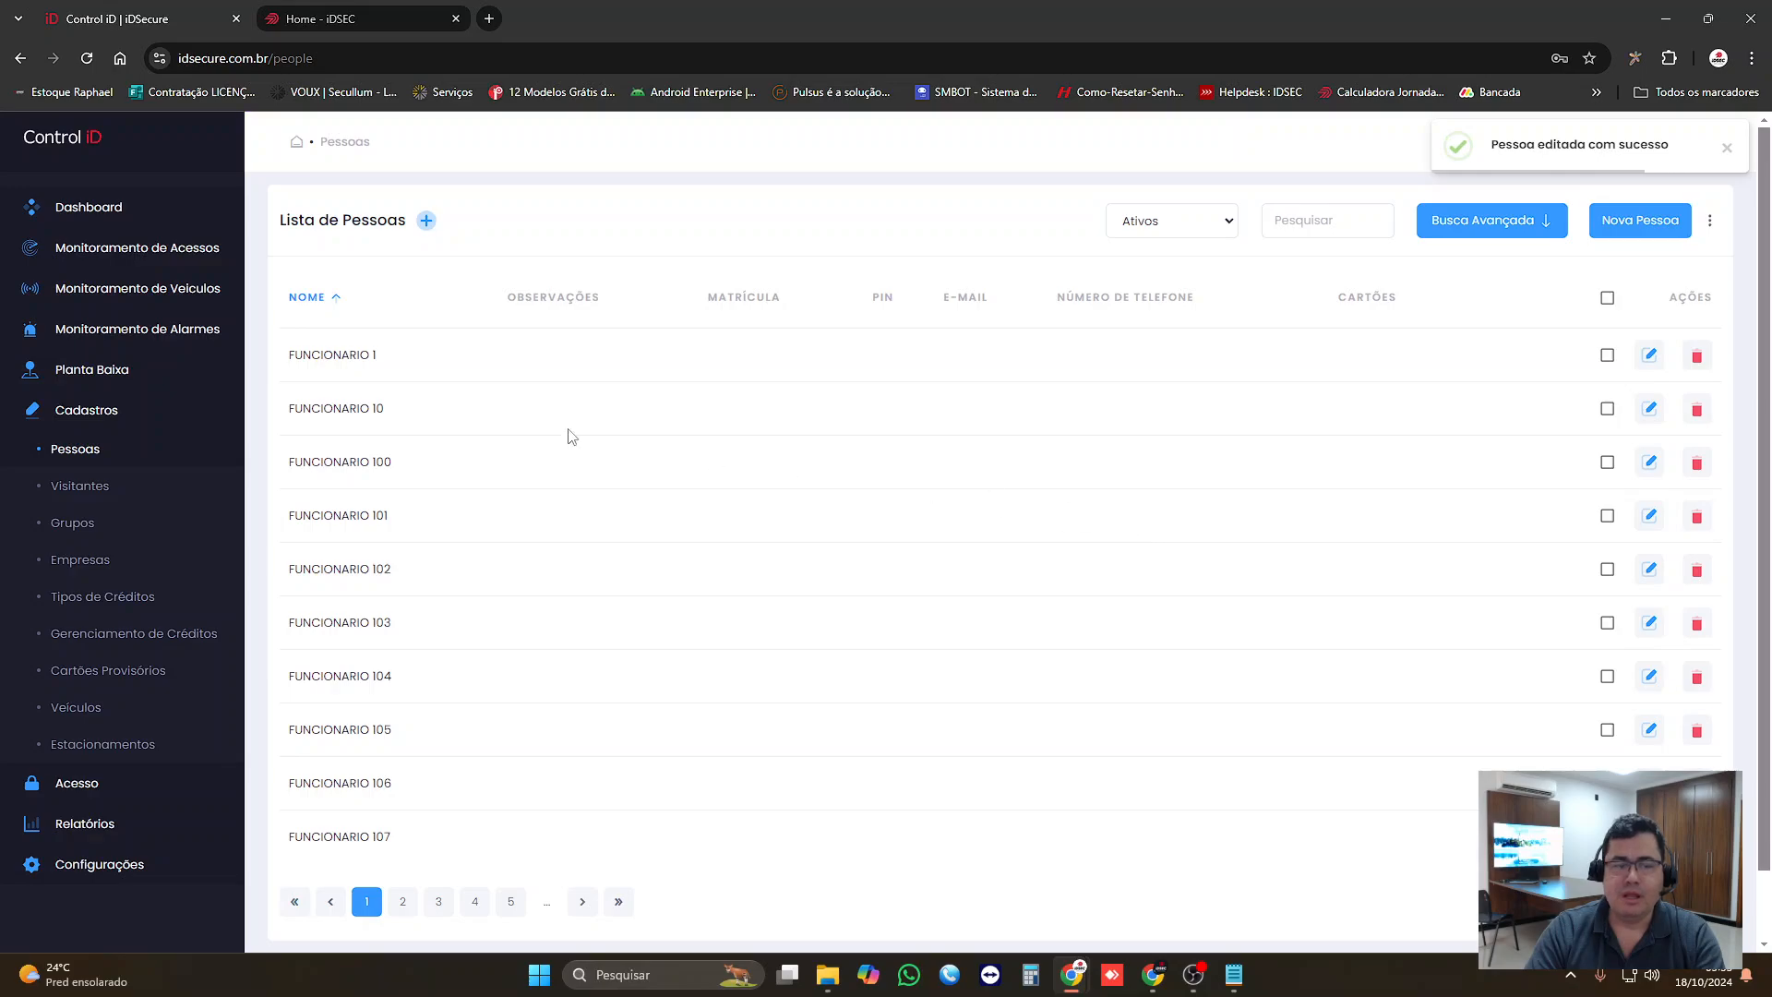
Step: Start a new person record and enter "Funcionario Novo Teste" as the name
click(1606, 229)
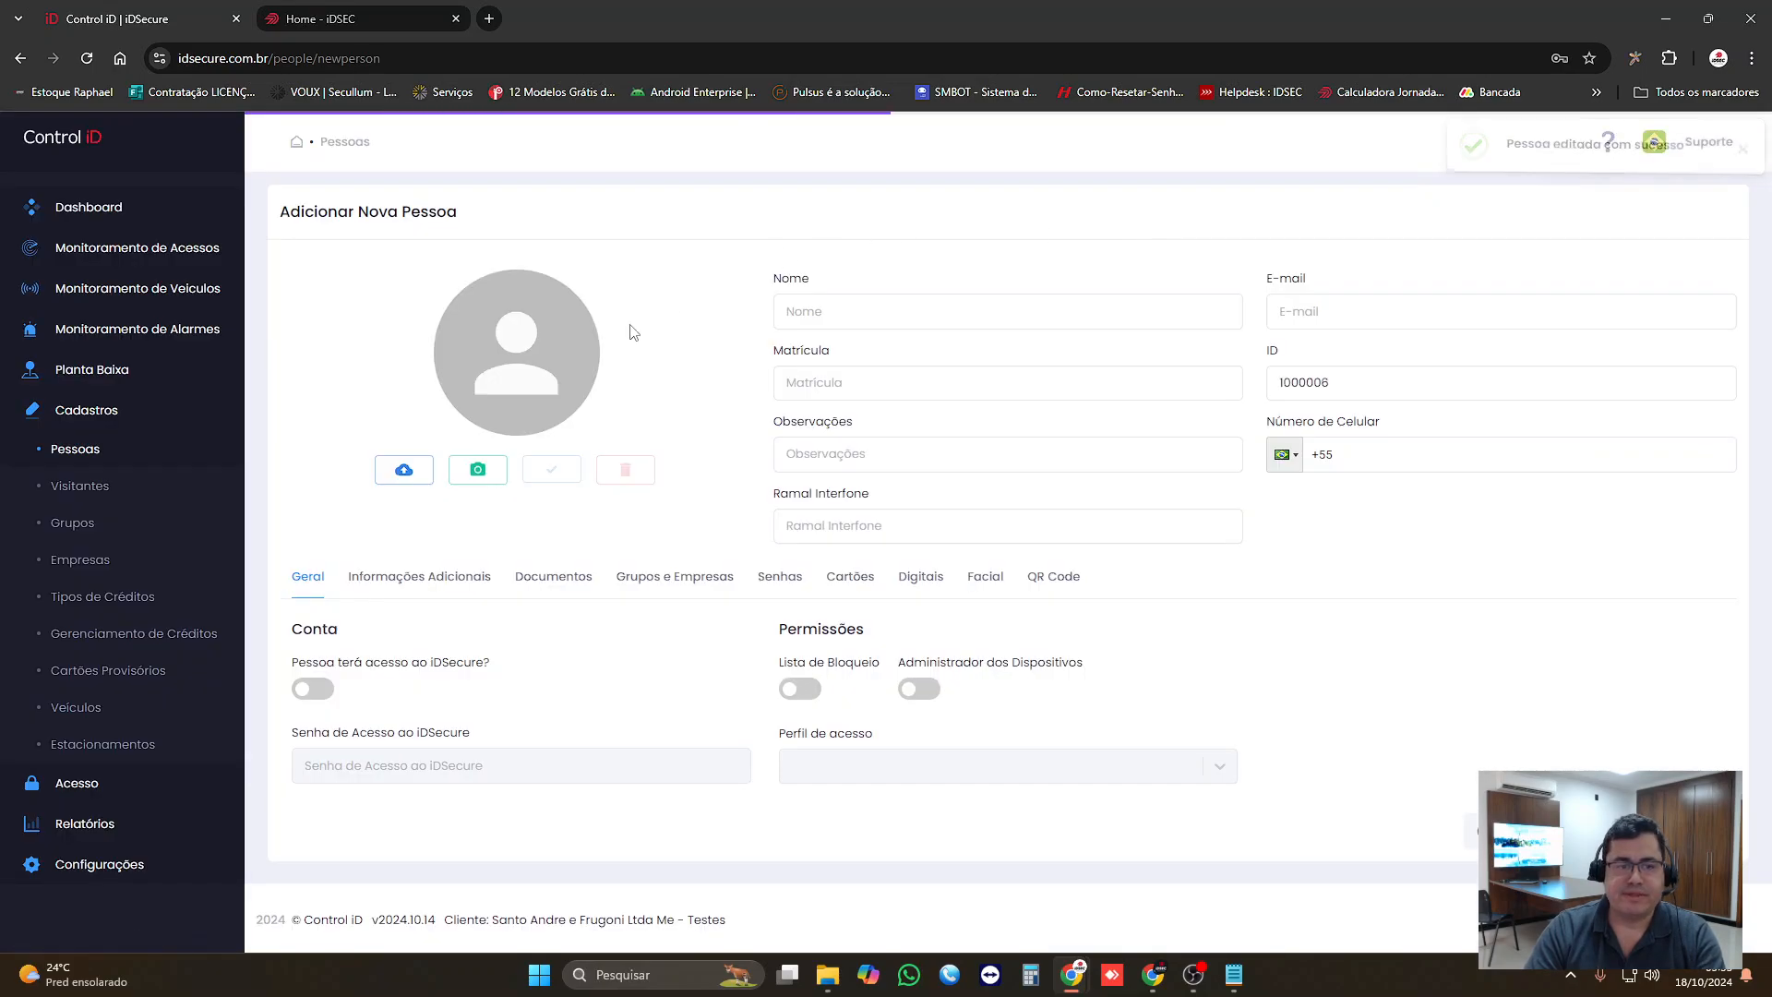
click(817, 314)
text(Fun)
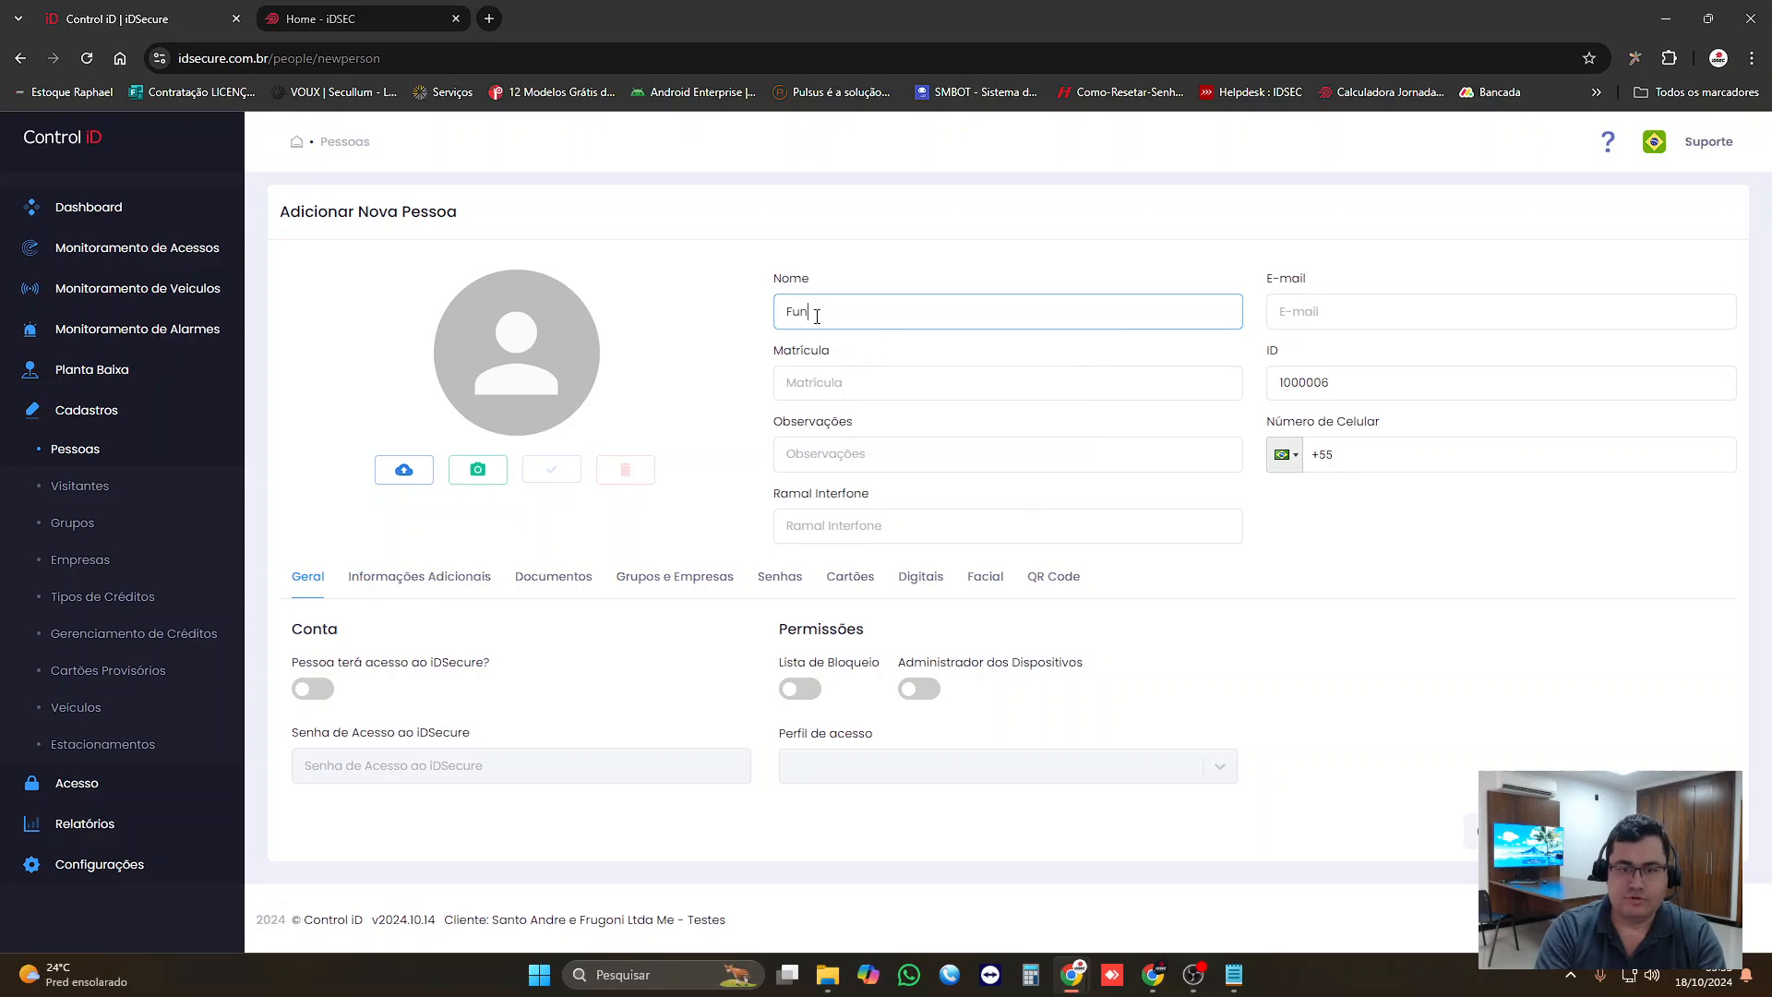
text(cionario Novo tes)
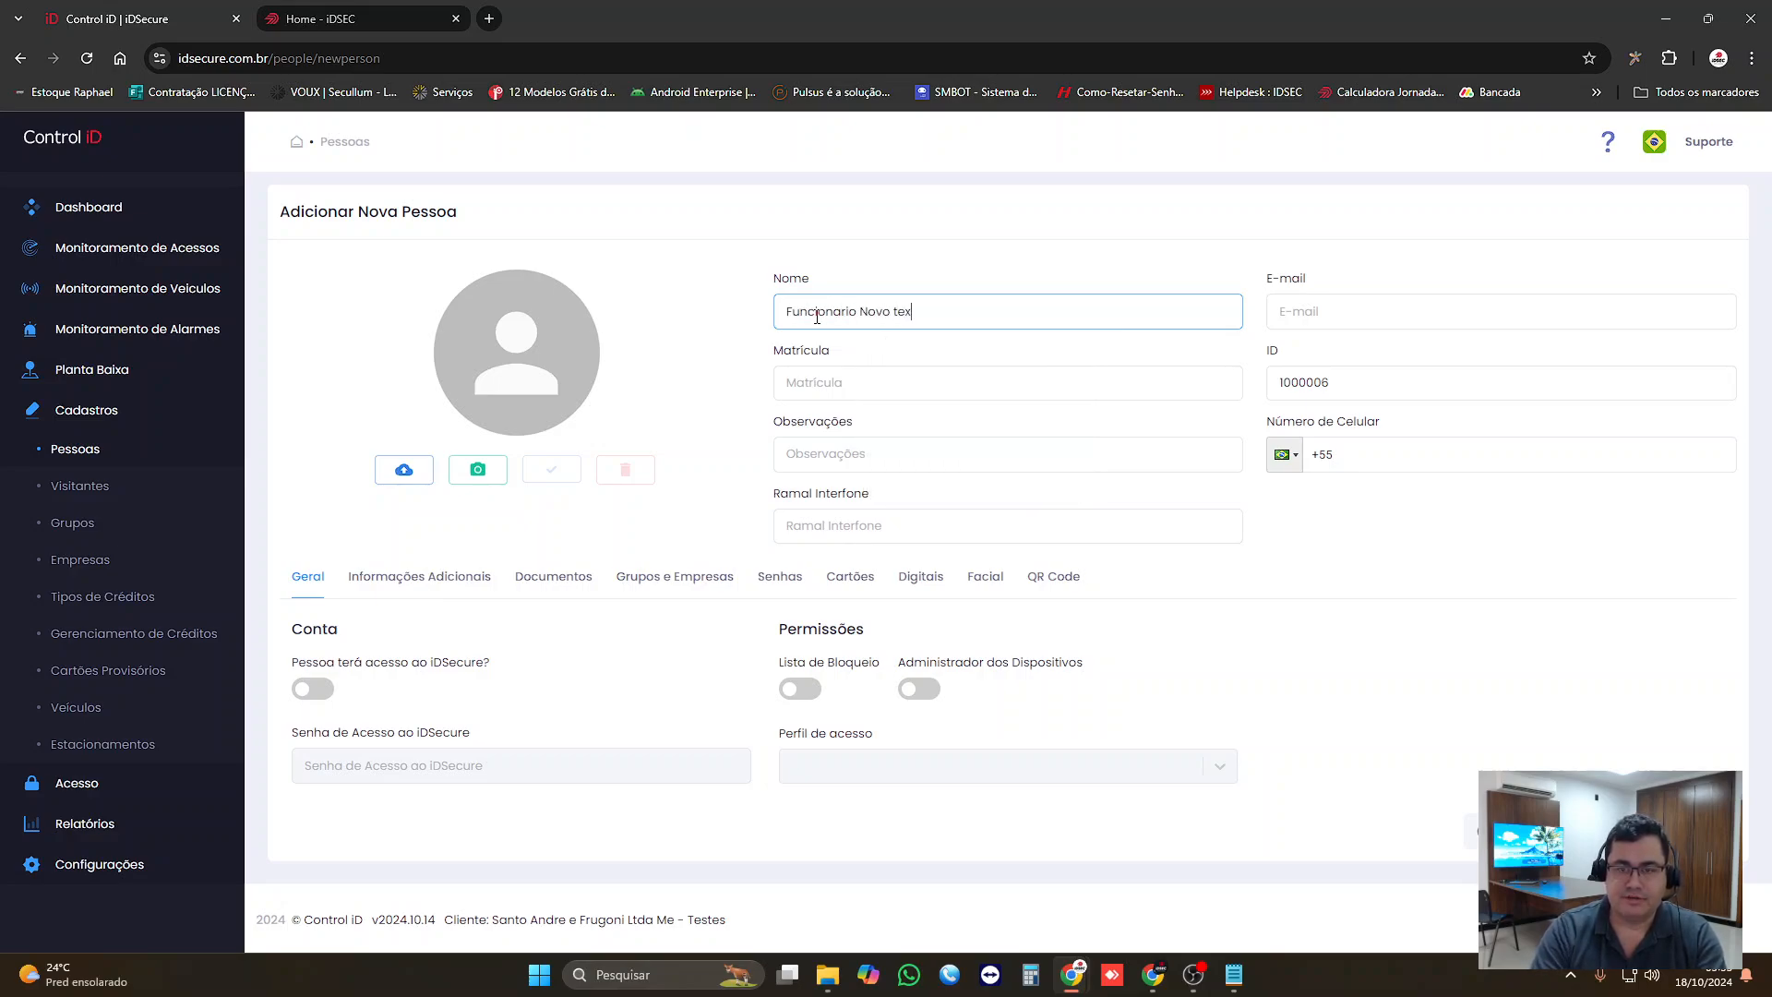
key(BackSpace)
key(BackSpace)
key(BackSpace)
text(Teste)
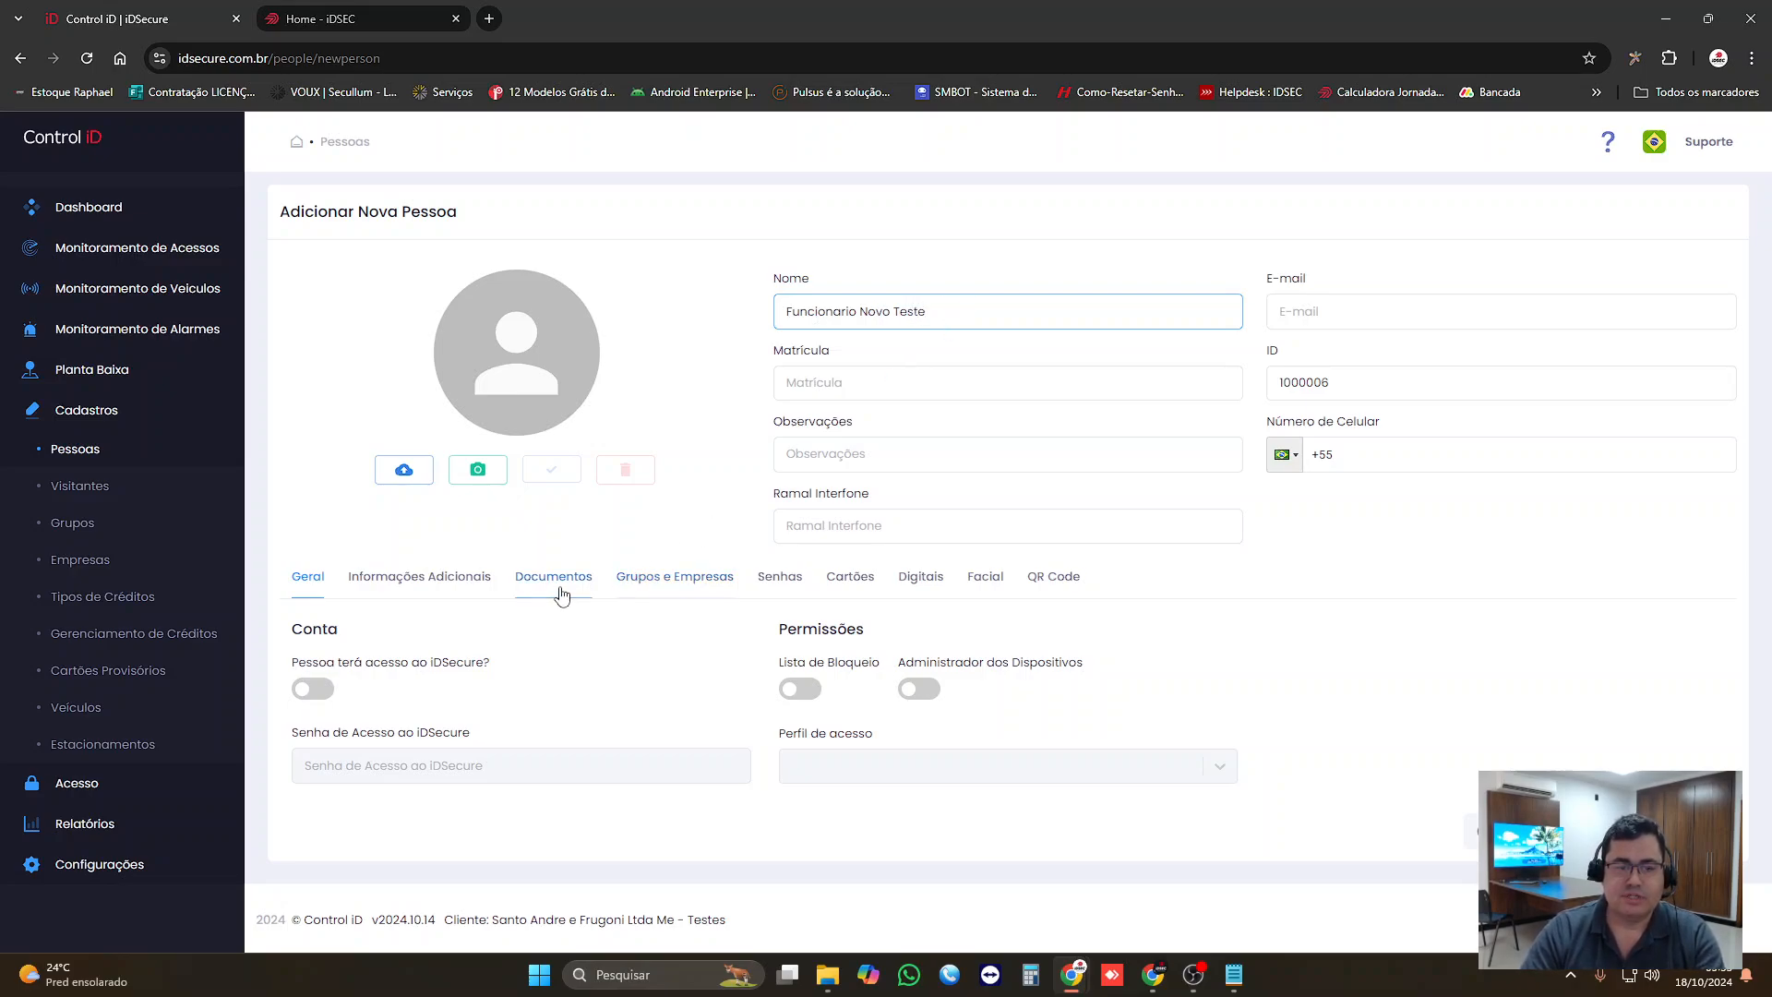
Step: Fill in the new person's registration number under Matrícula and save the record
click(799, 386)
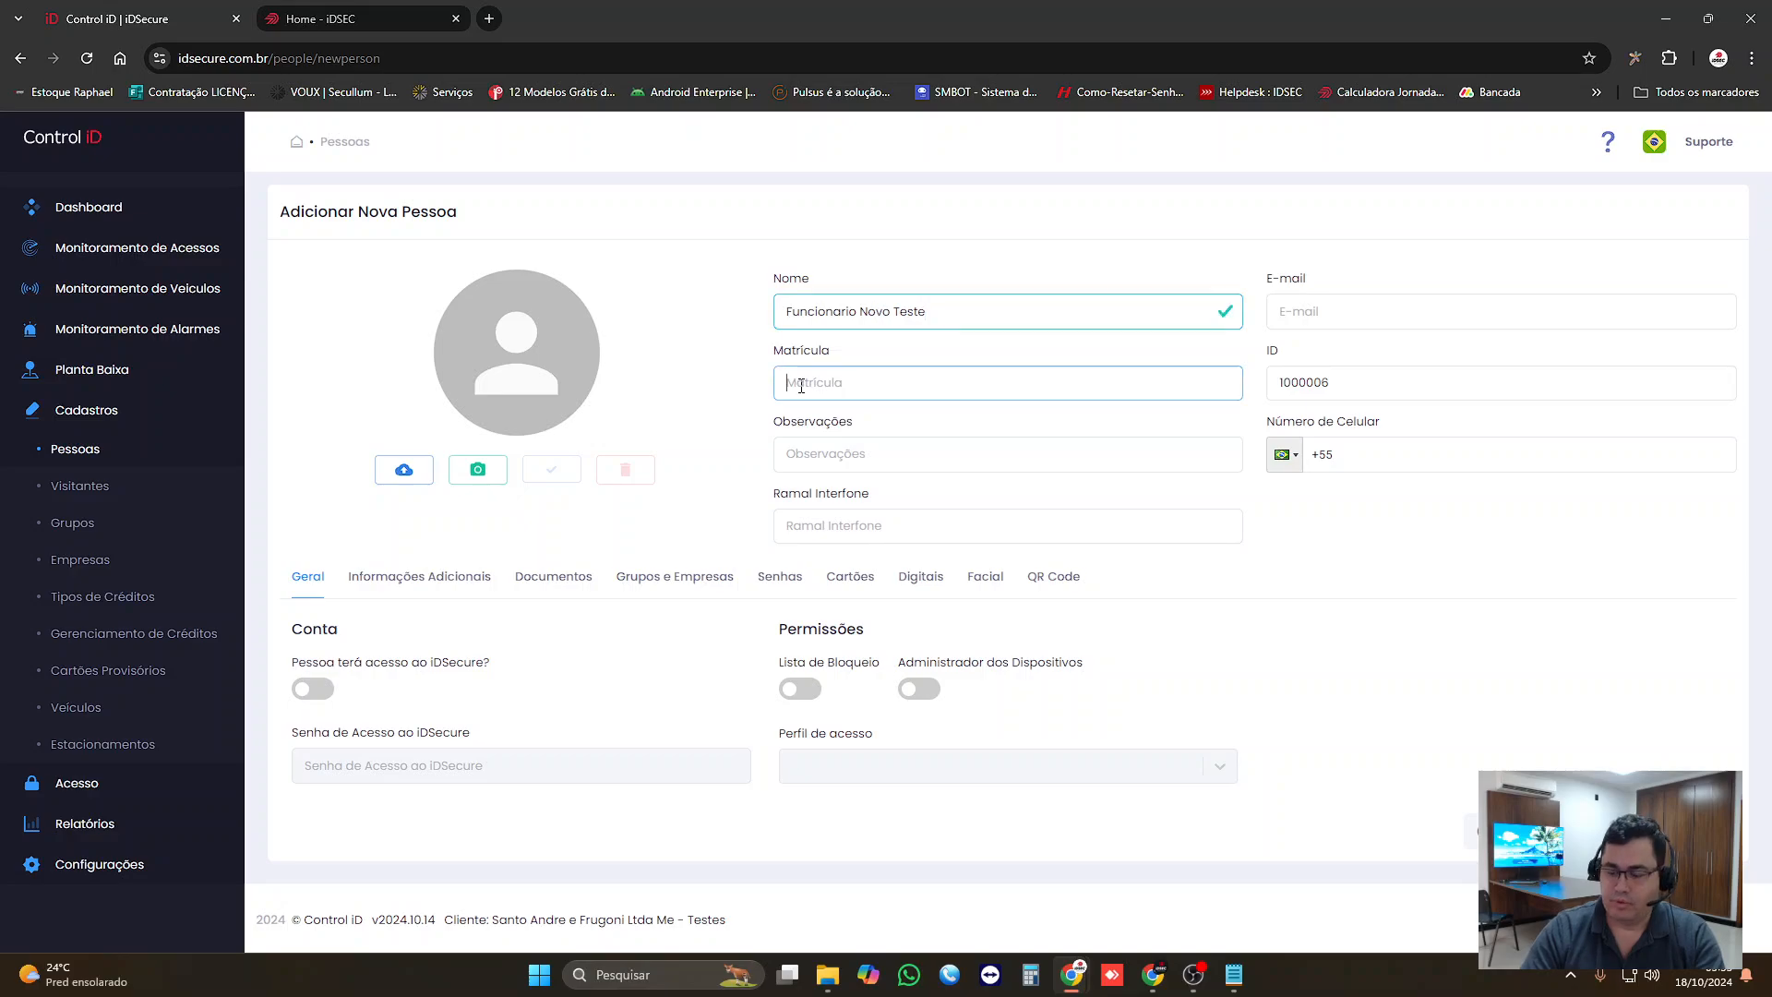
text(101030)
key(Tab)
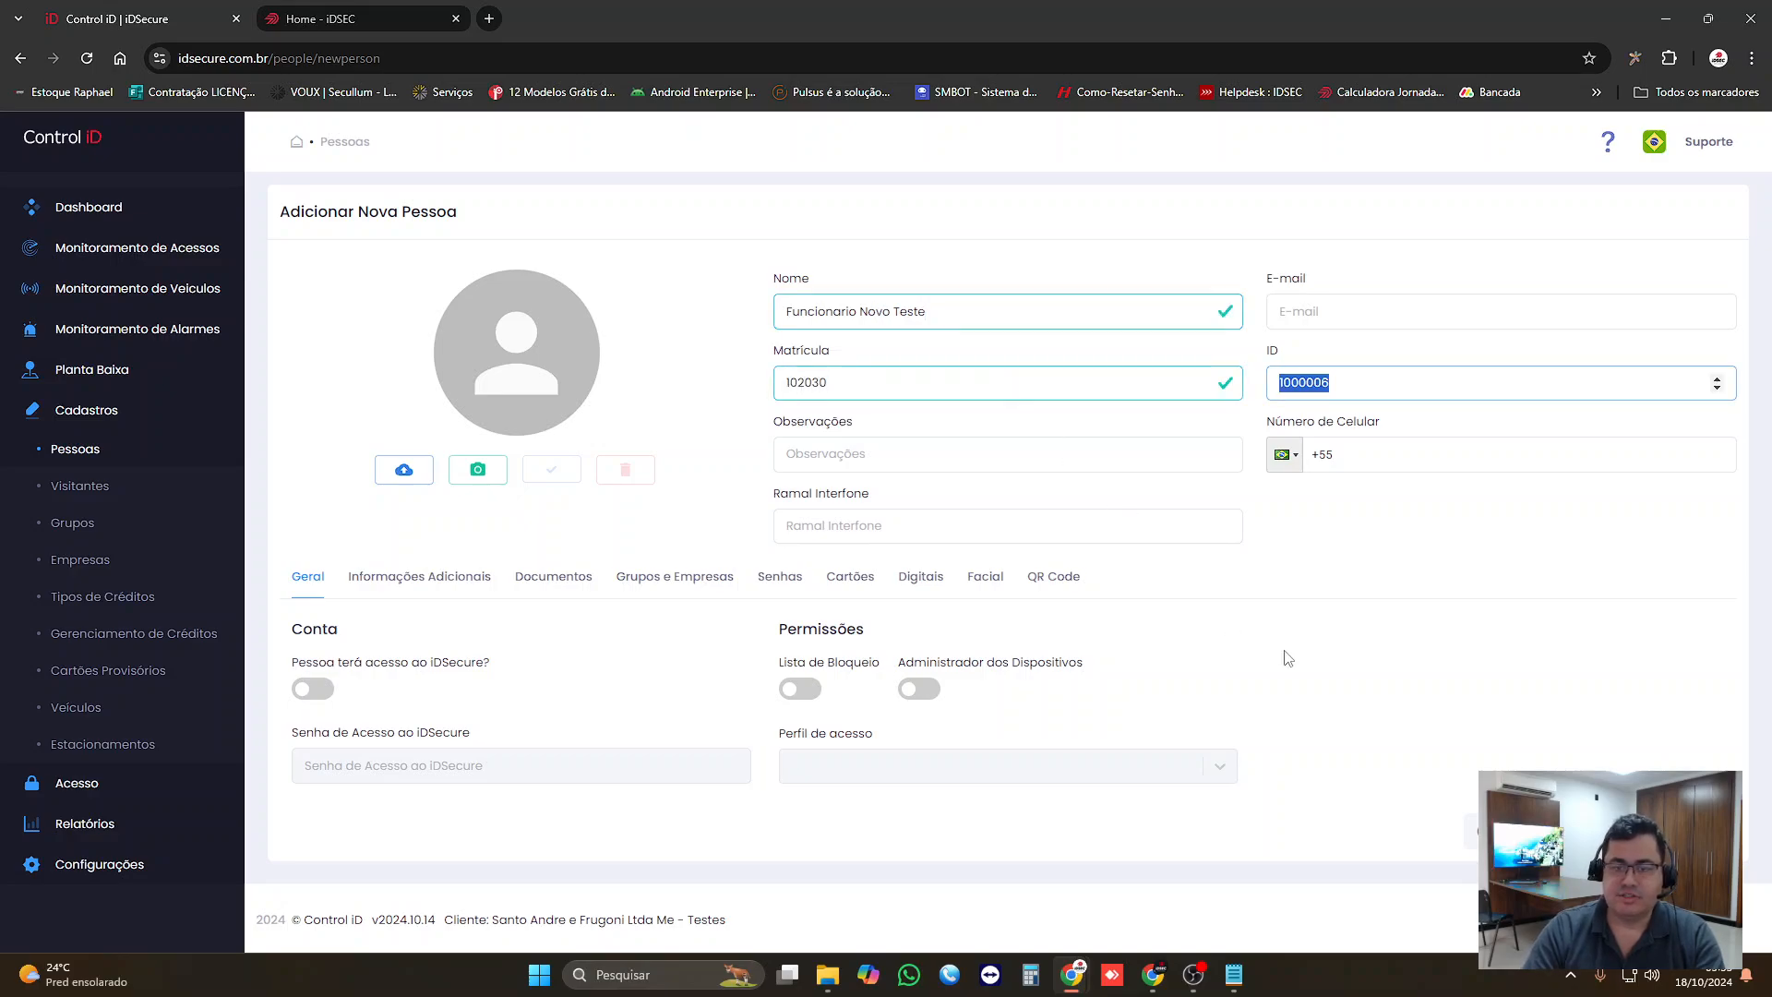
click(1474, 831)
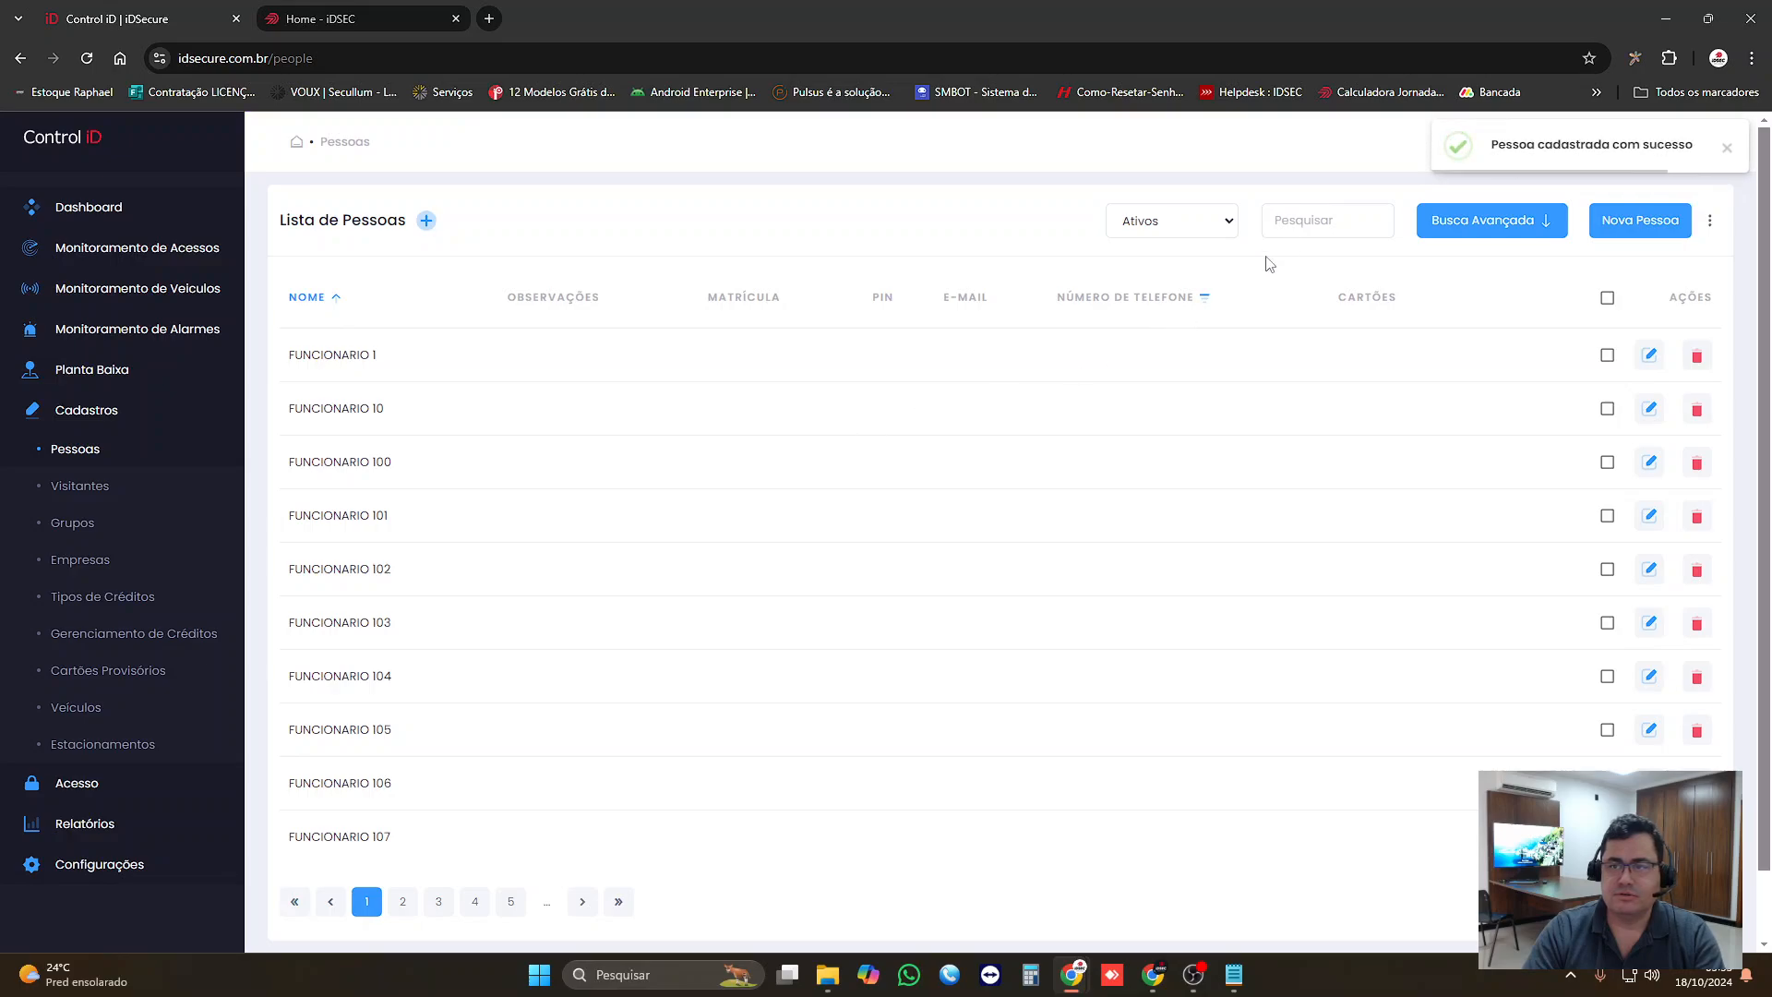
Step: Search the Pessoas list for "teste" and open the Funcionario Novo Teste record for editing
click(1290, 224)
text(funciona)
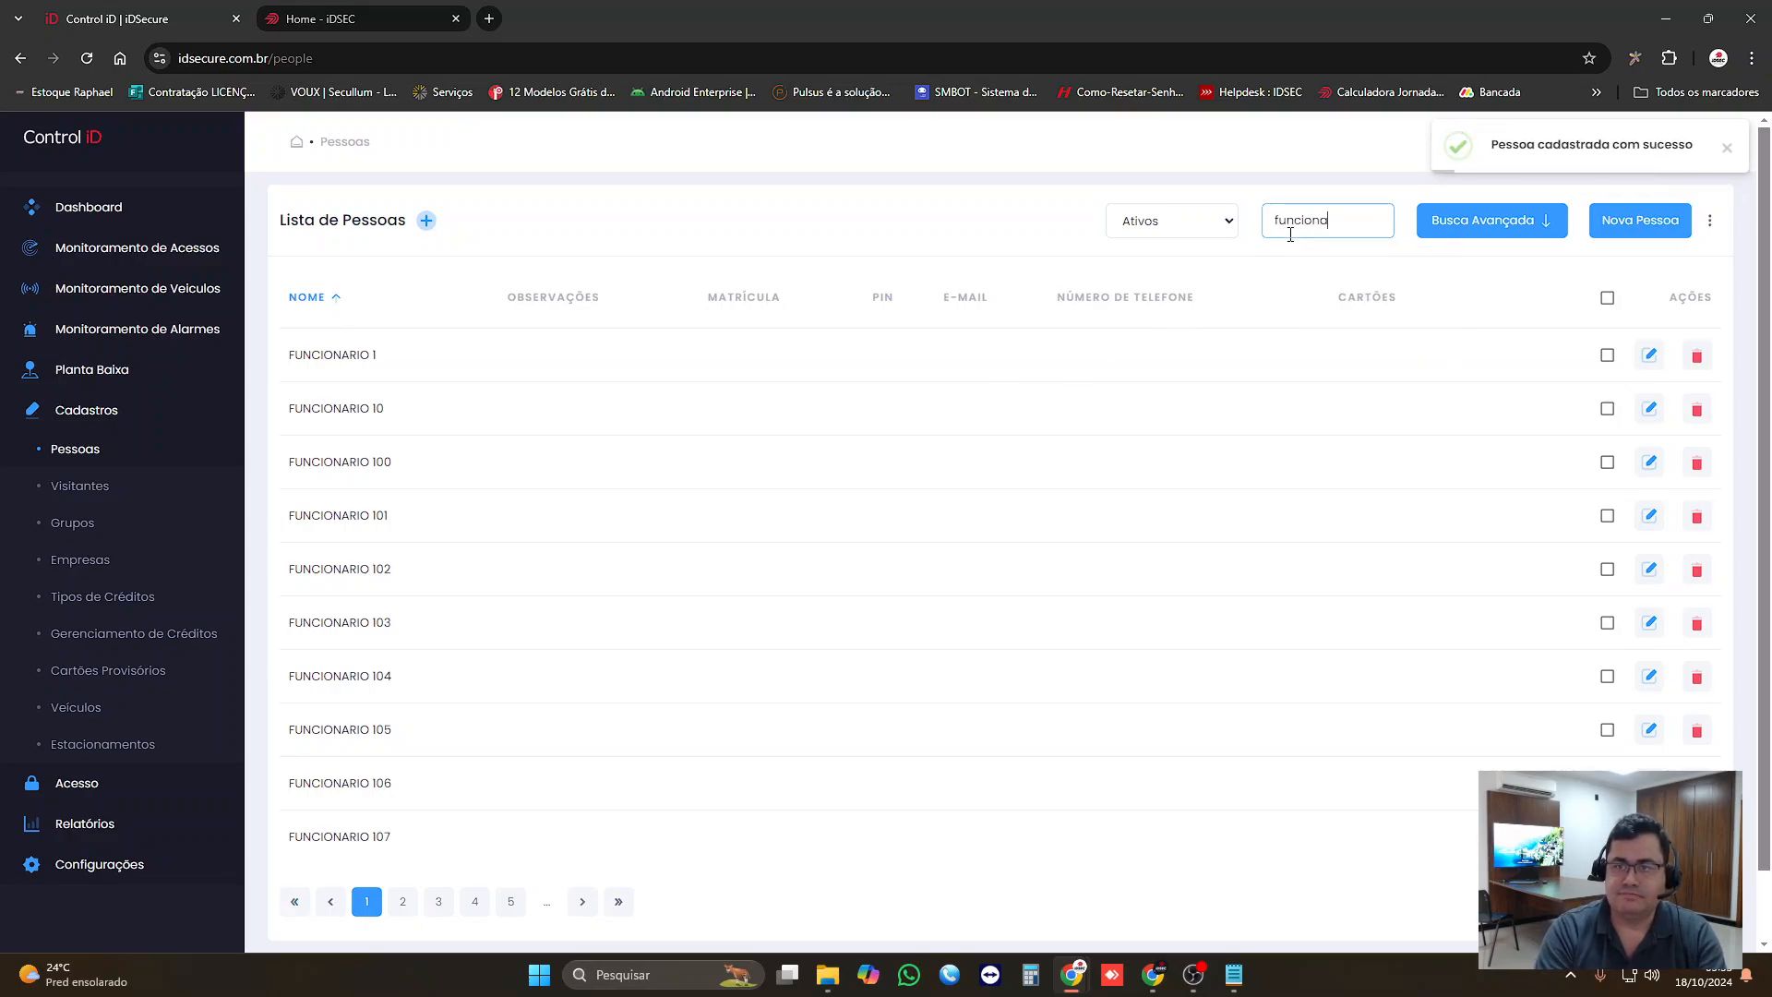
key(BackSpace)
text(o)
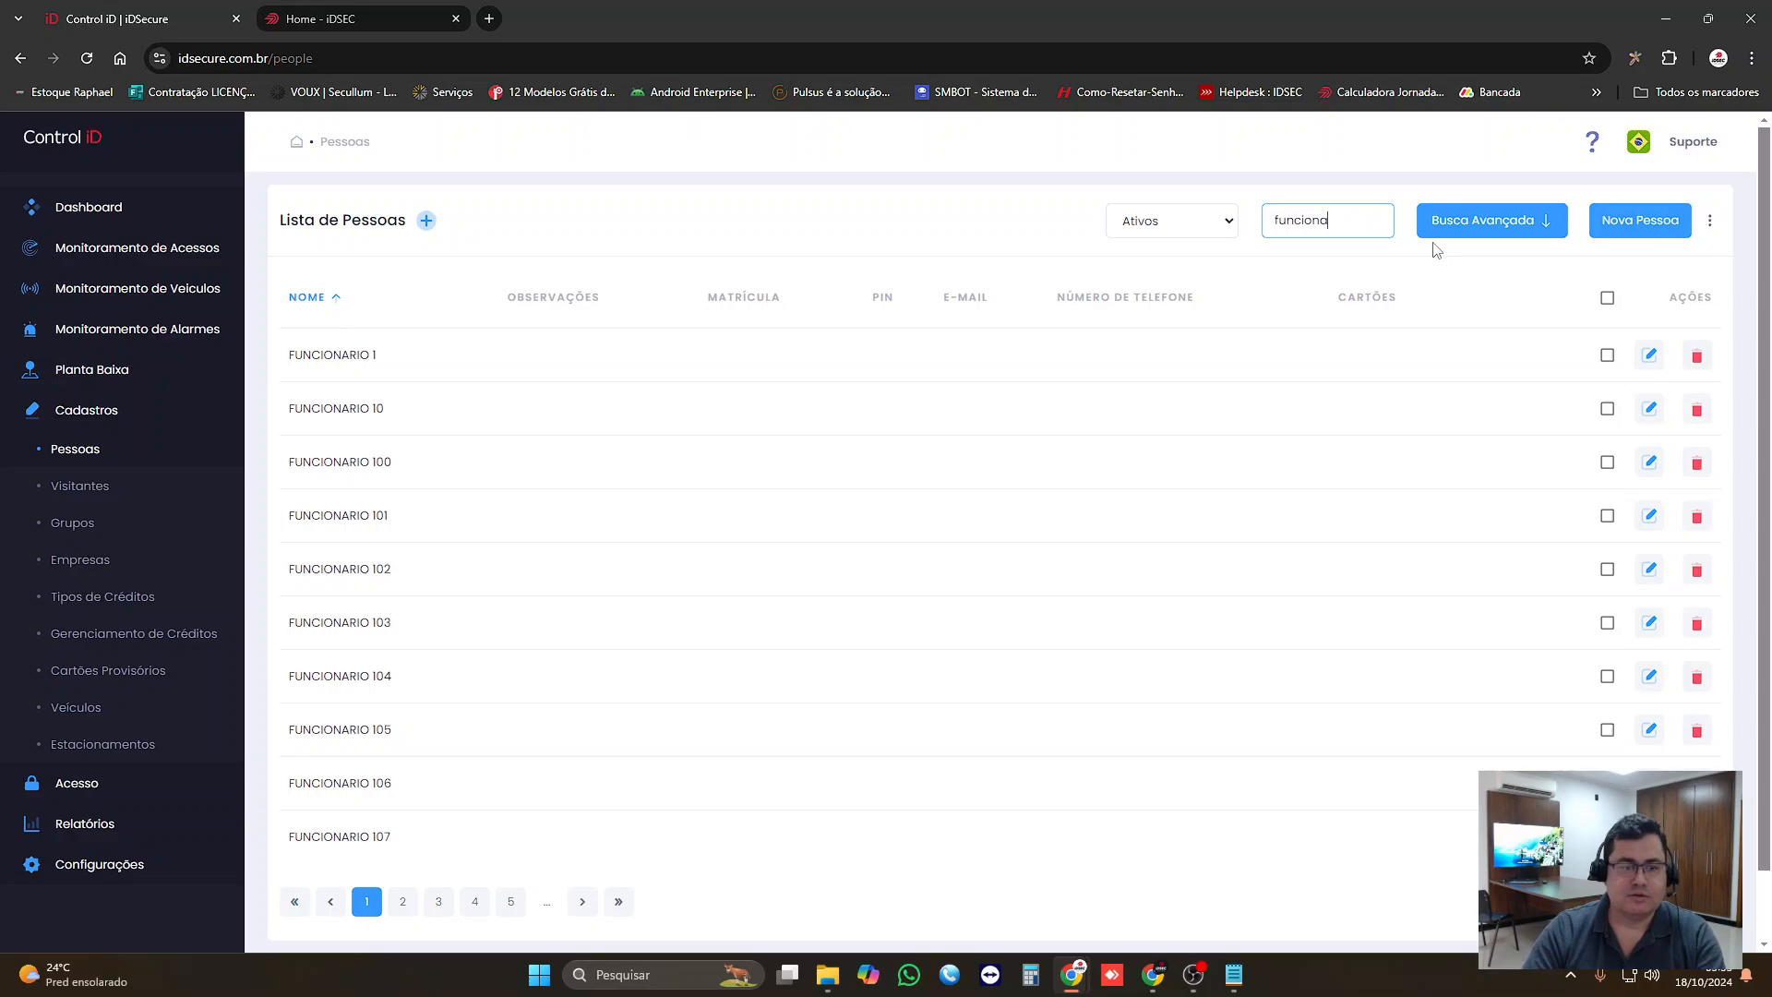
key(ctrl+a)
text(test)
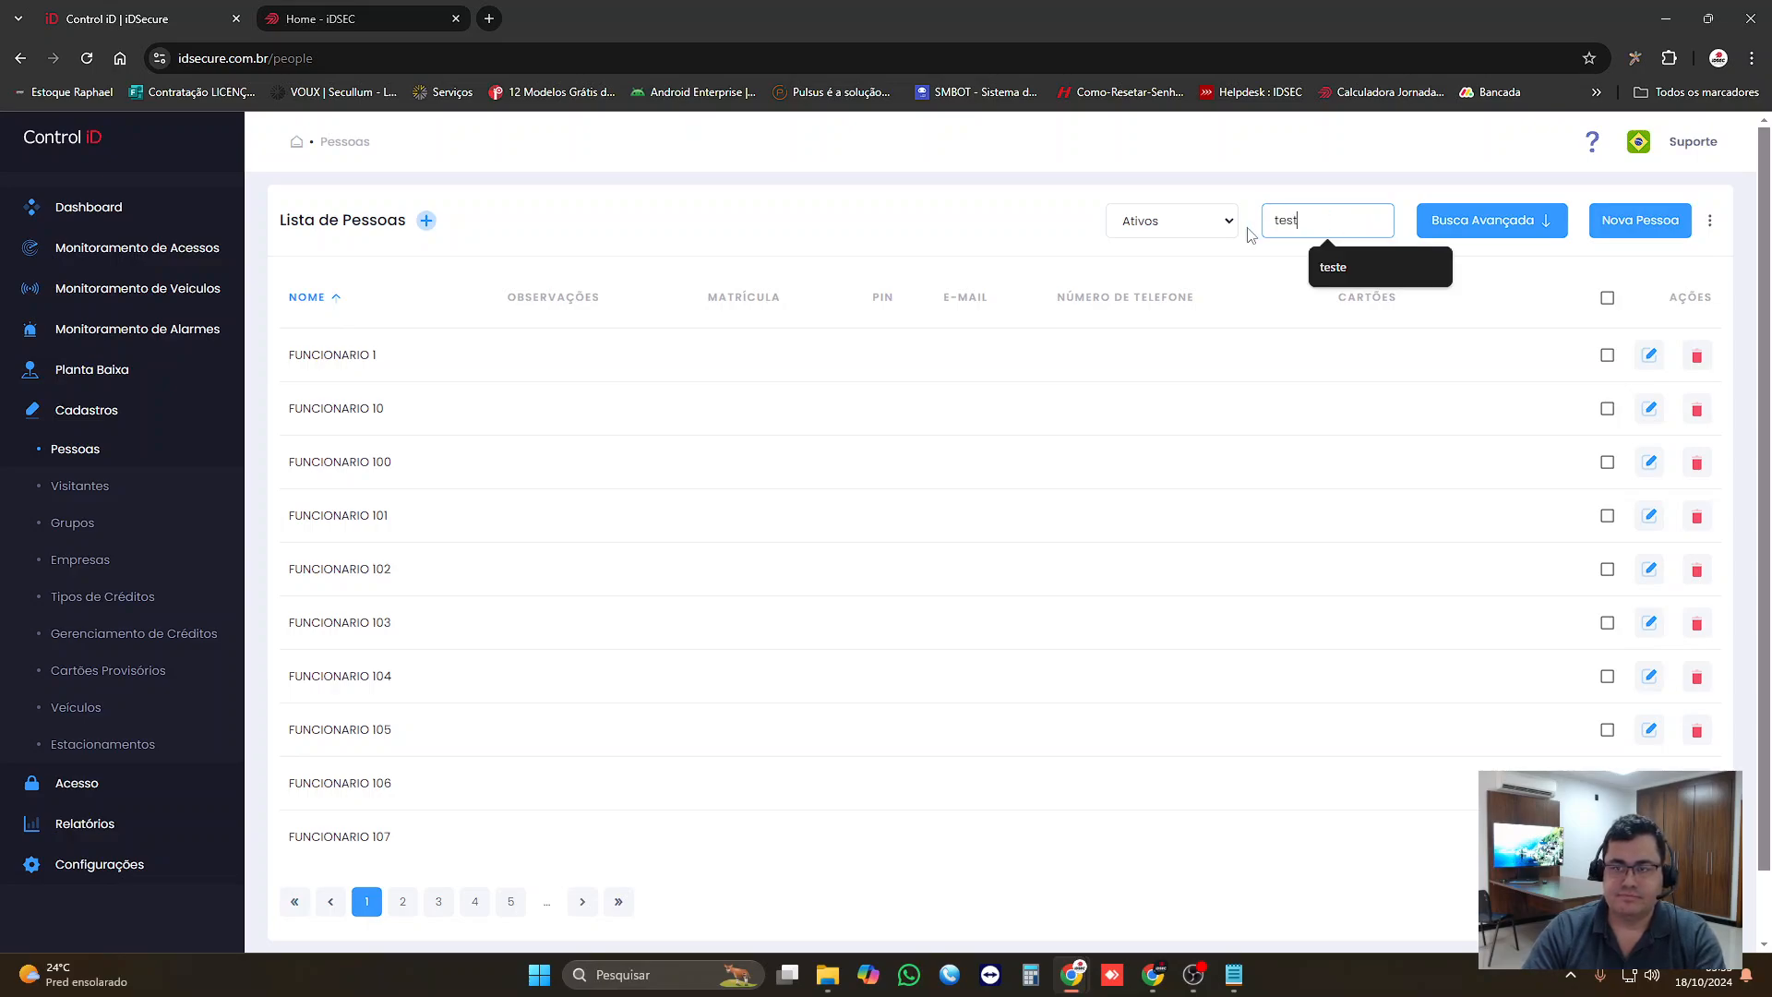
text(e)
drag(370, 409, 611, 422)
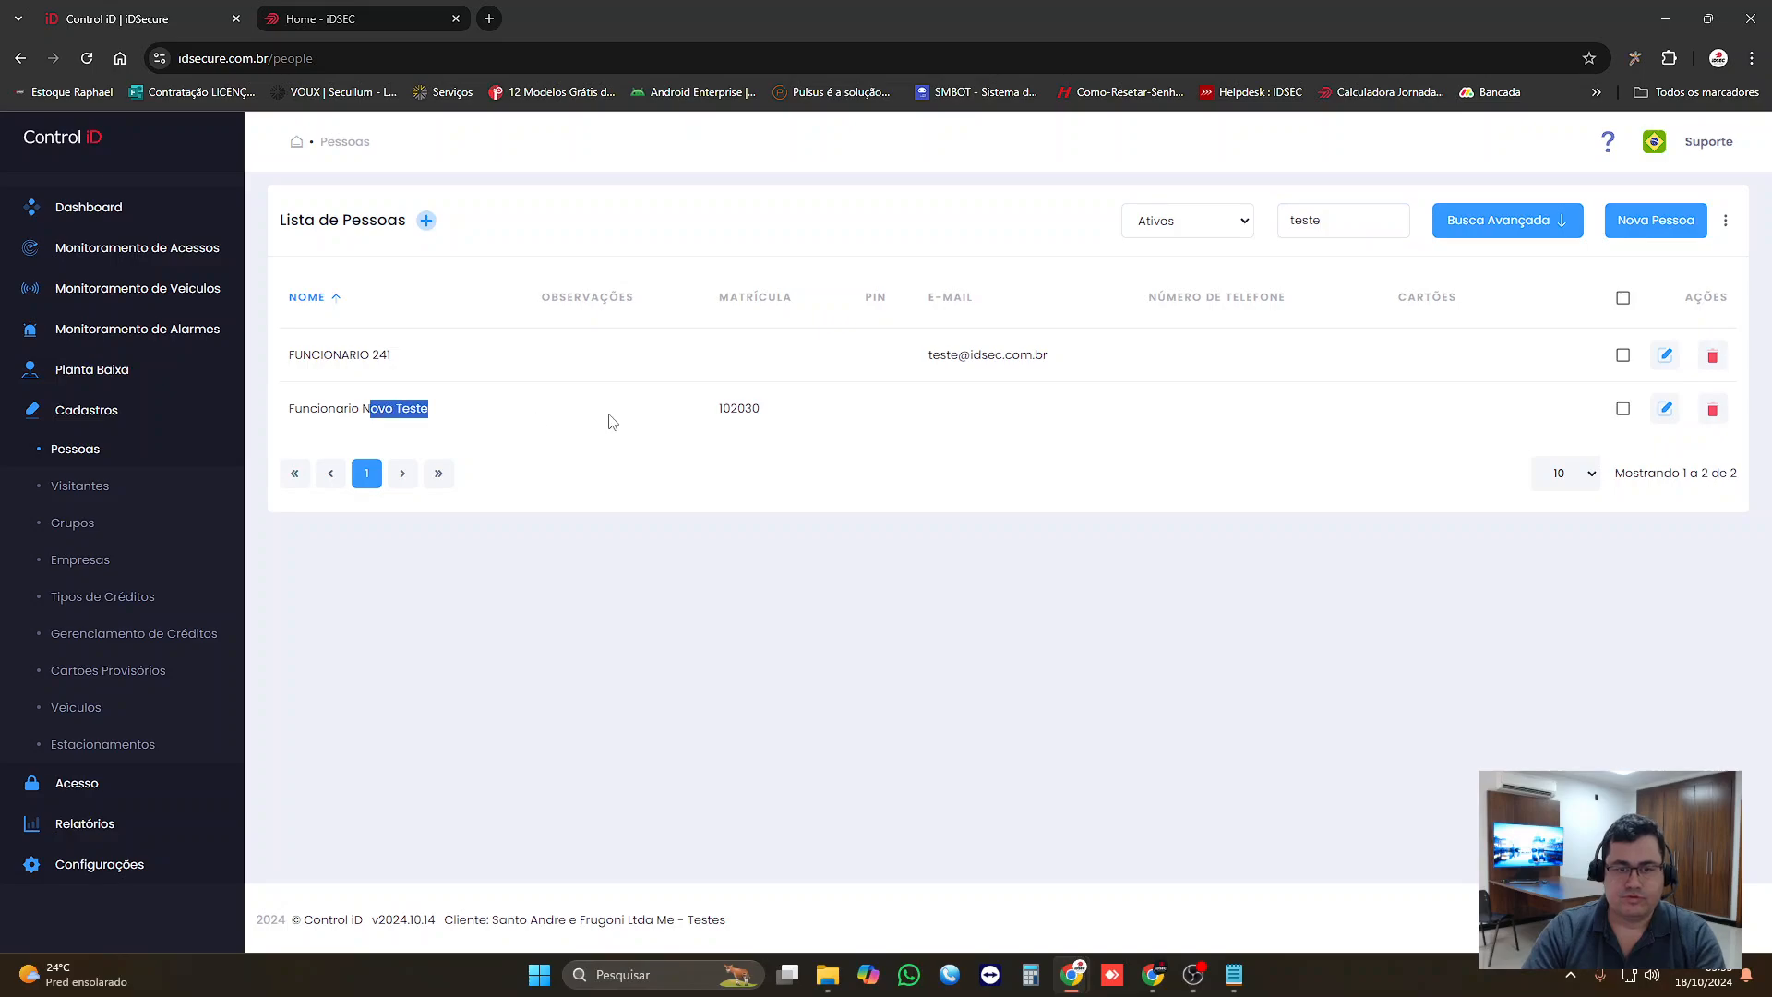
click(1665, 409)
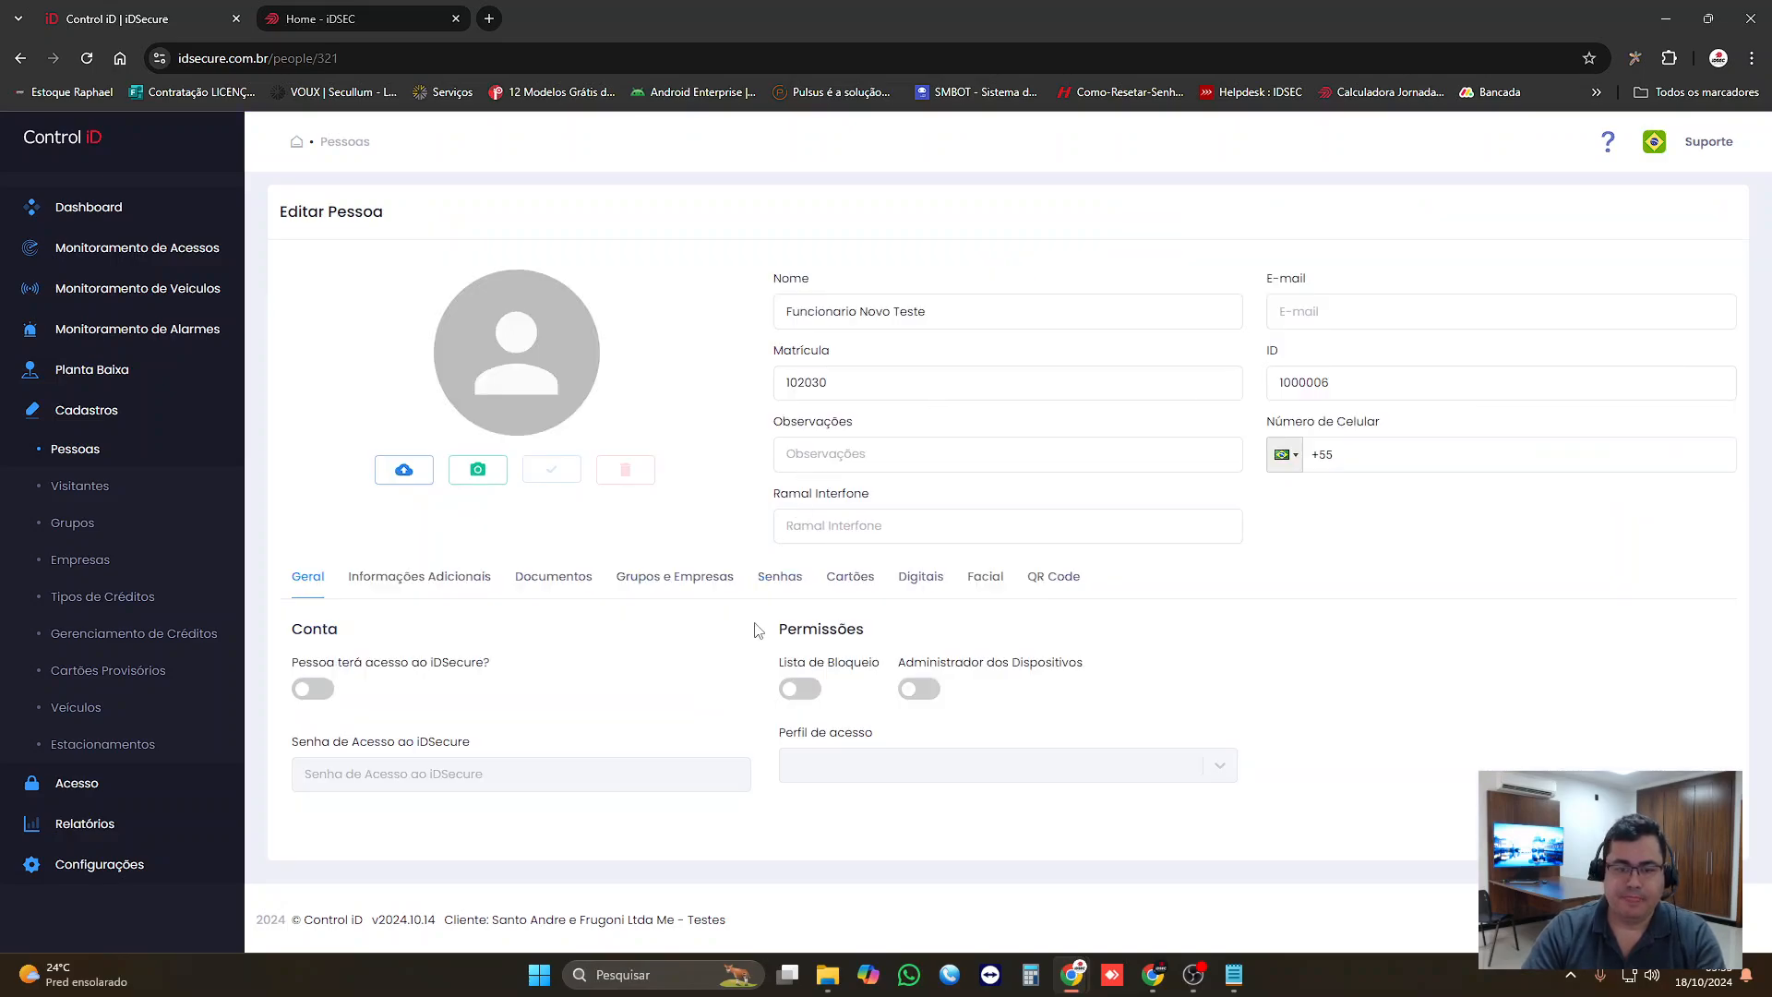
Step: Link Funcionario Novo Teste to the Turno Manhã - Produção group and save the person record
click(680, 582)
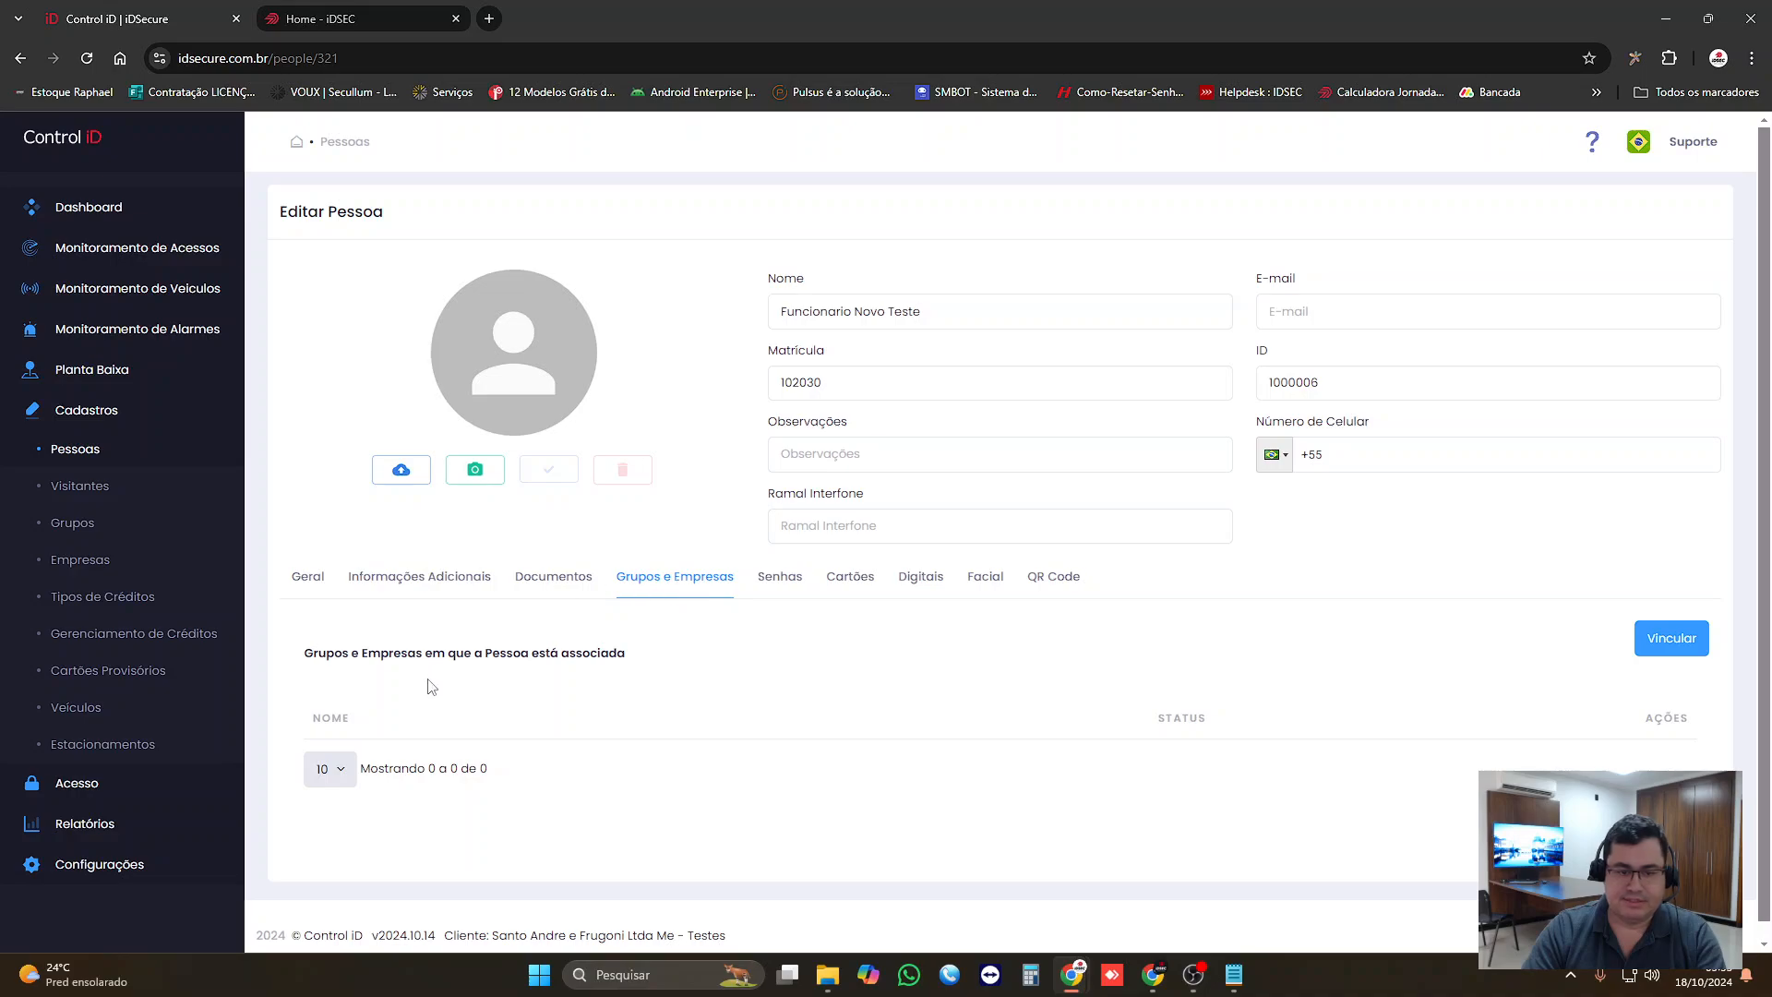
click(1672, 640)
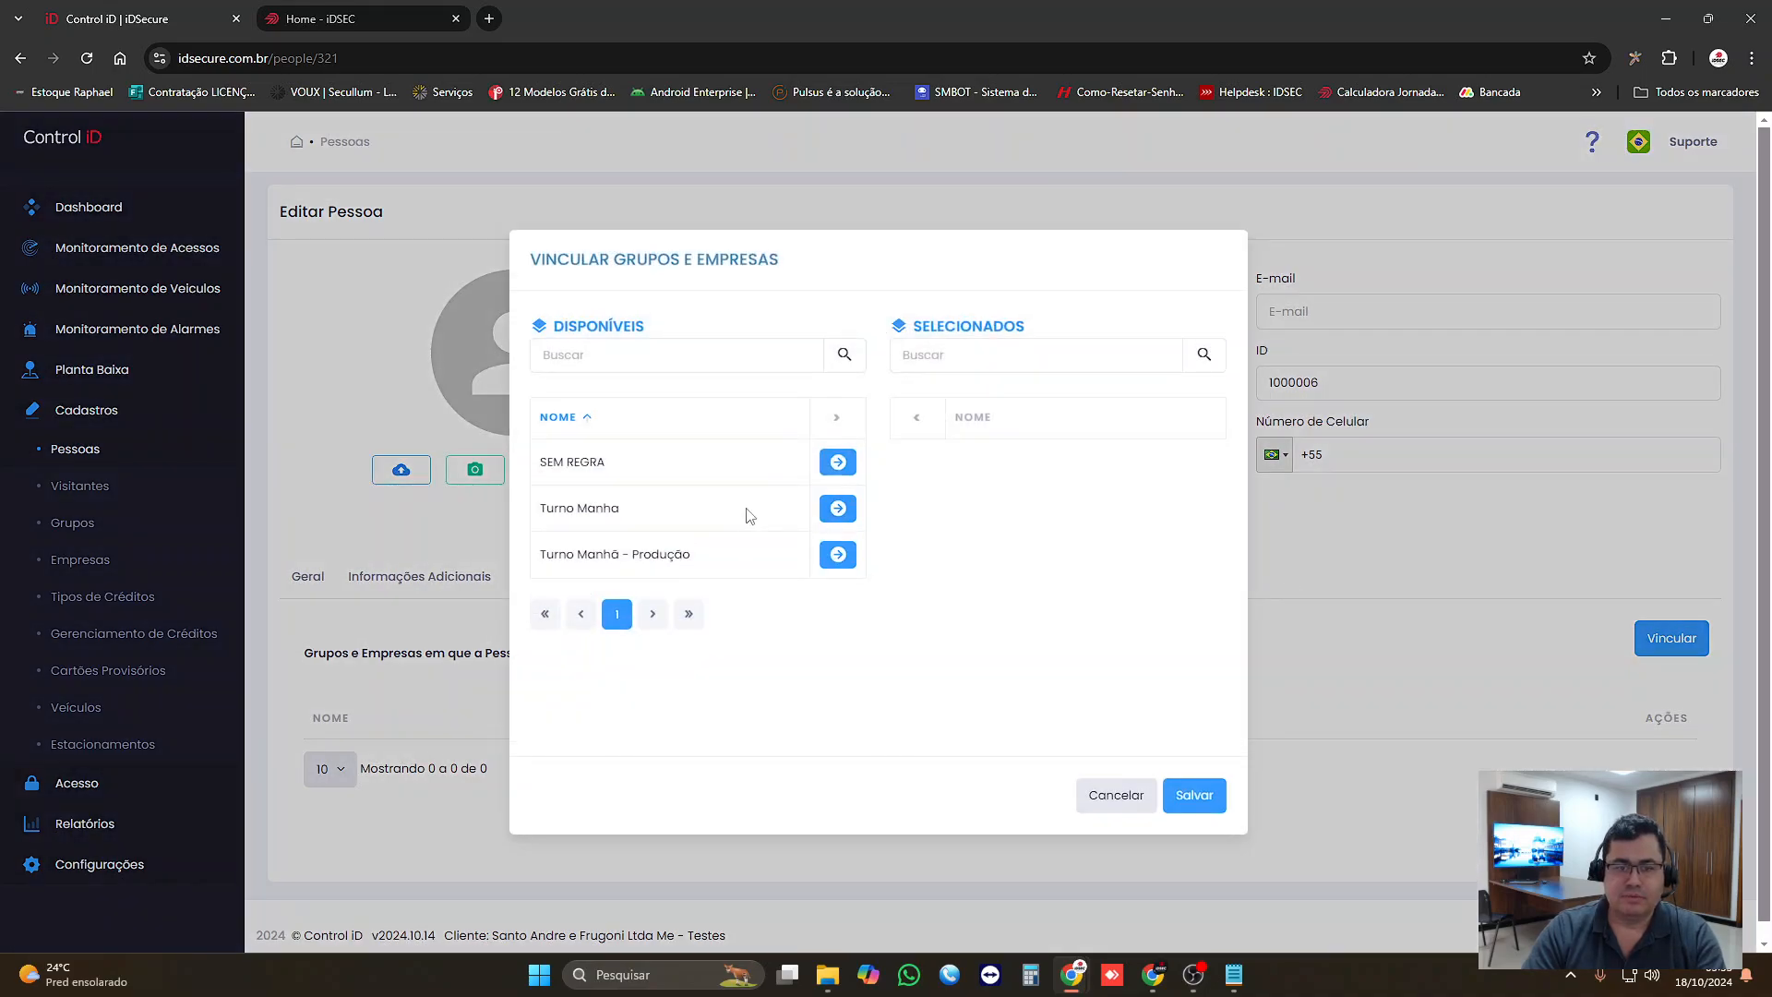
click(837, 555)
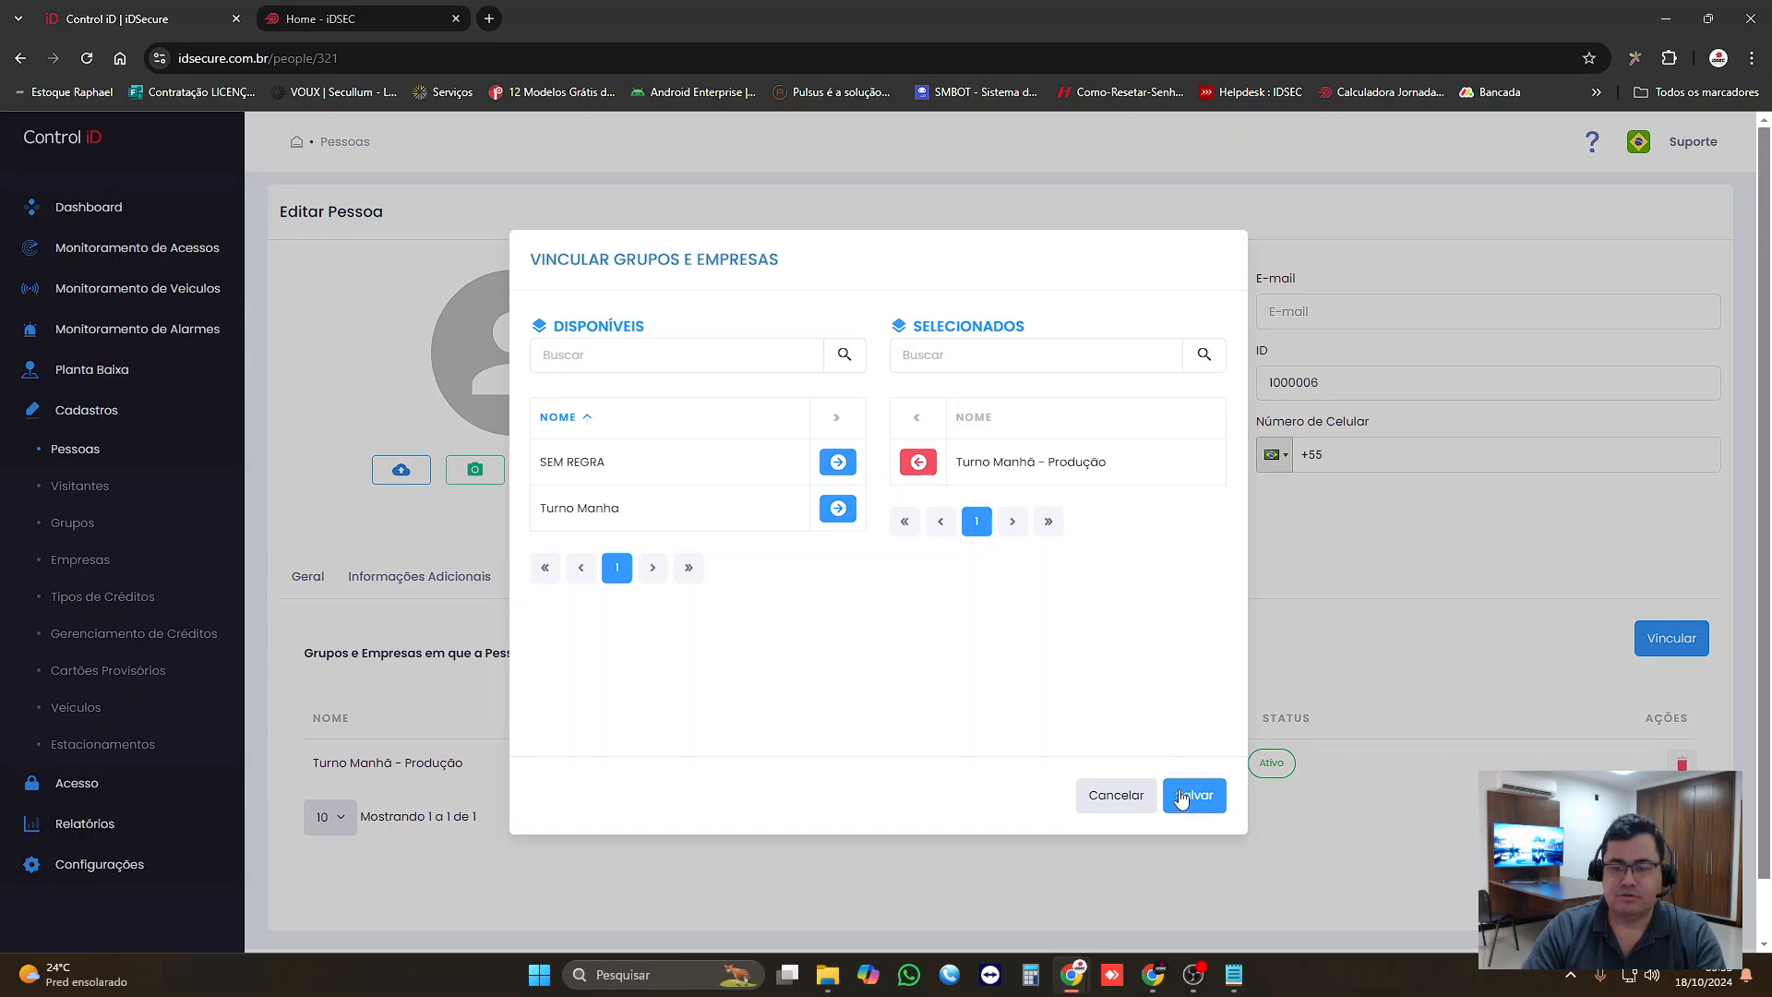
click(1192, 795)
click(1675, 888)
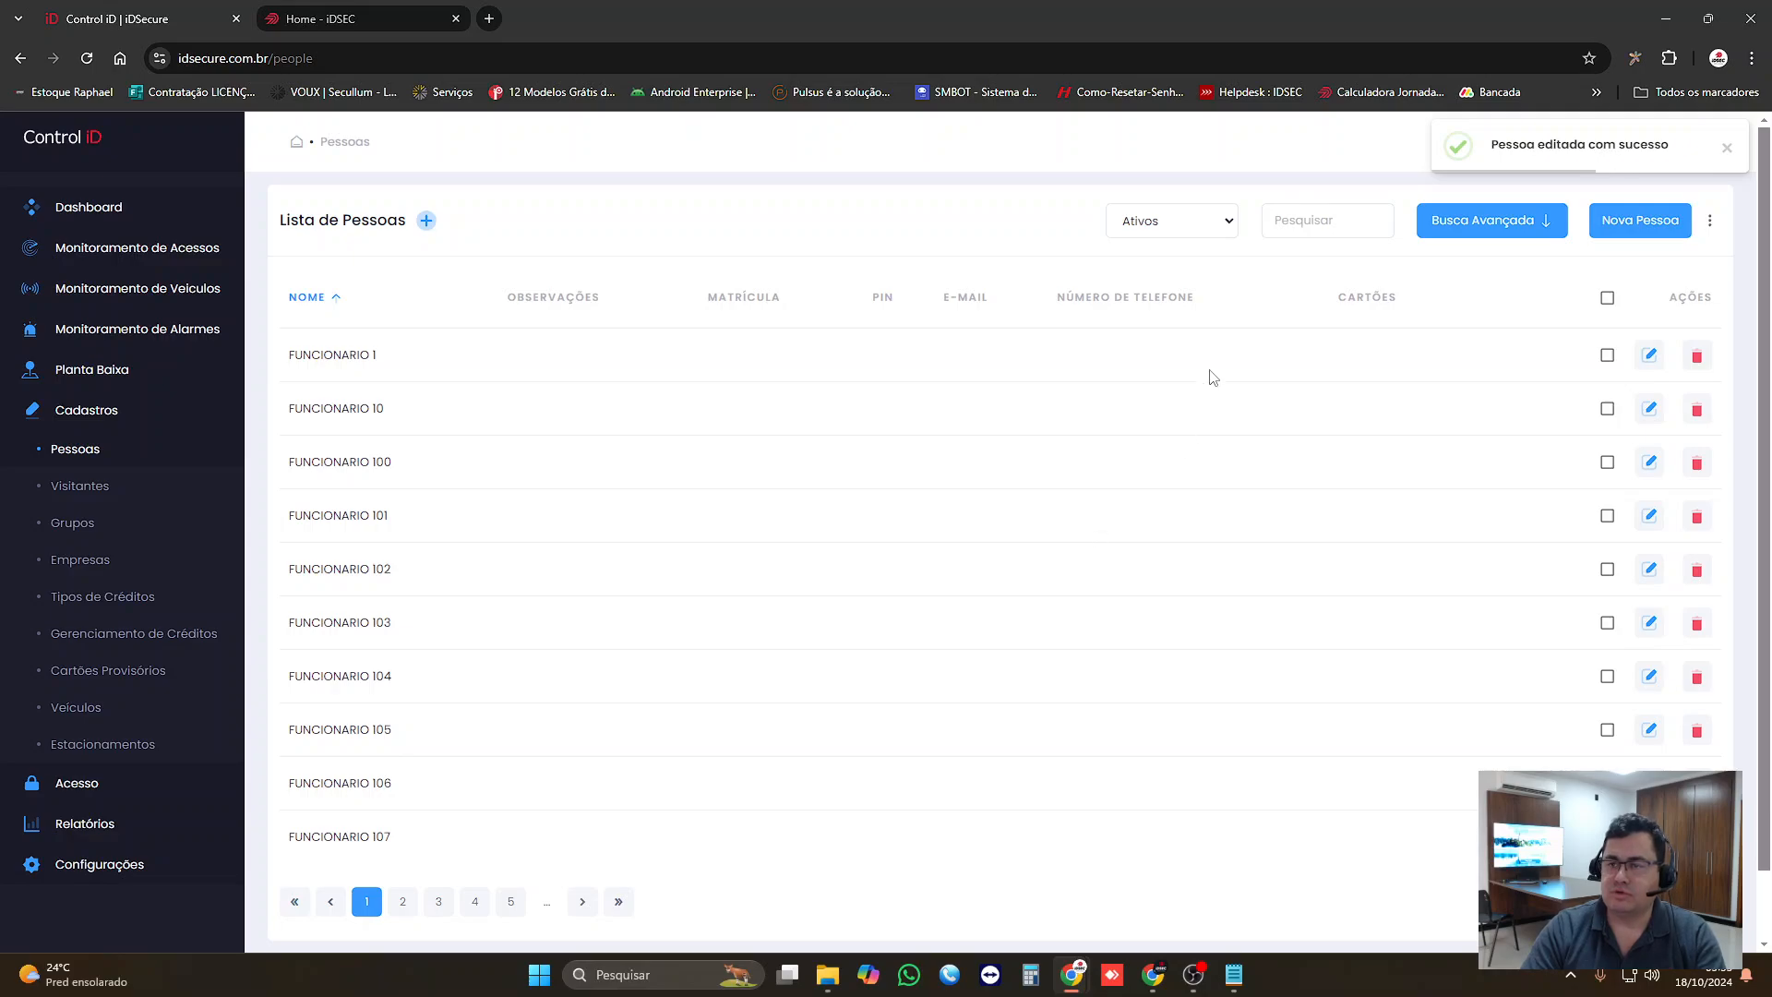
Step: Find Funcionario Novo Teste again by searching the people list for "teste" and reopen the record for editing
click(1281, 228)
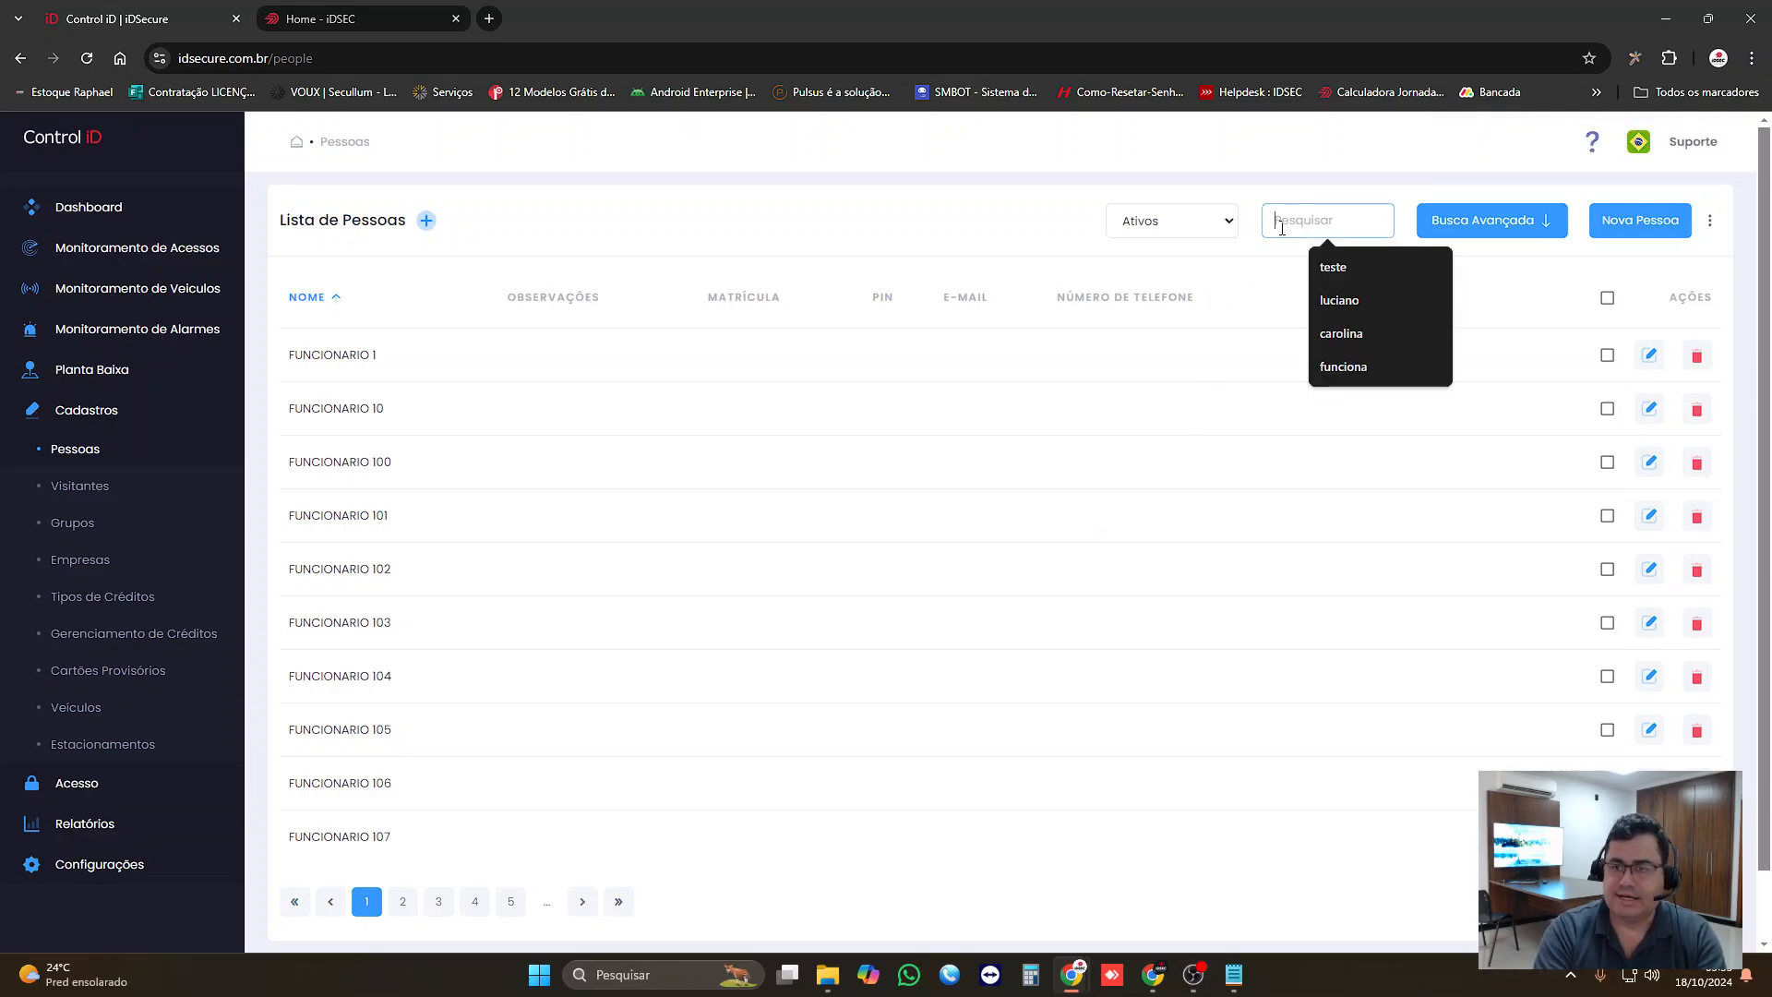
text(teste)
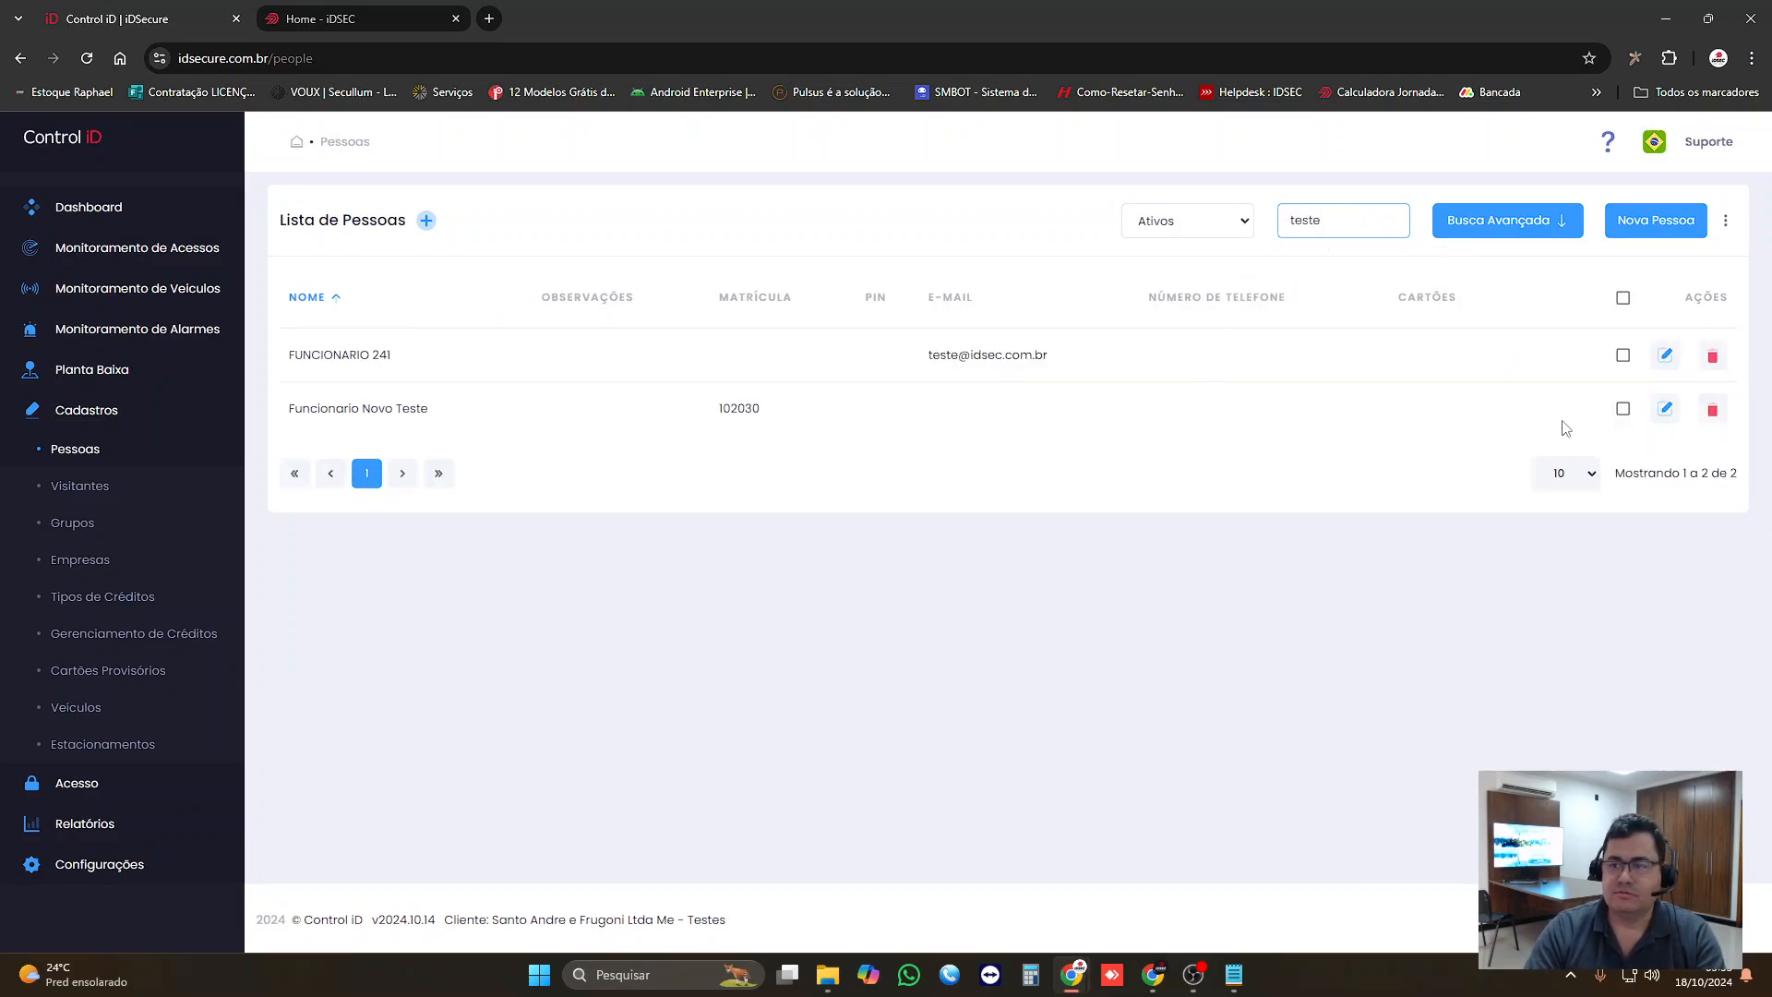
click(1665, 408)
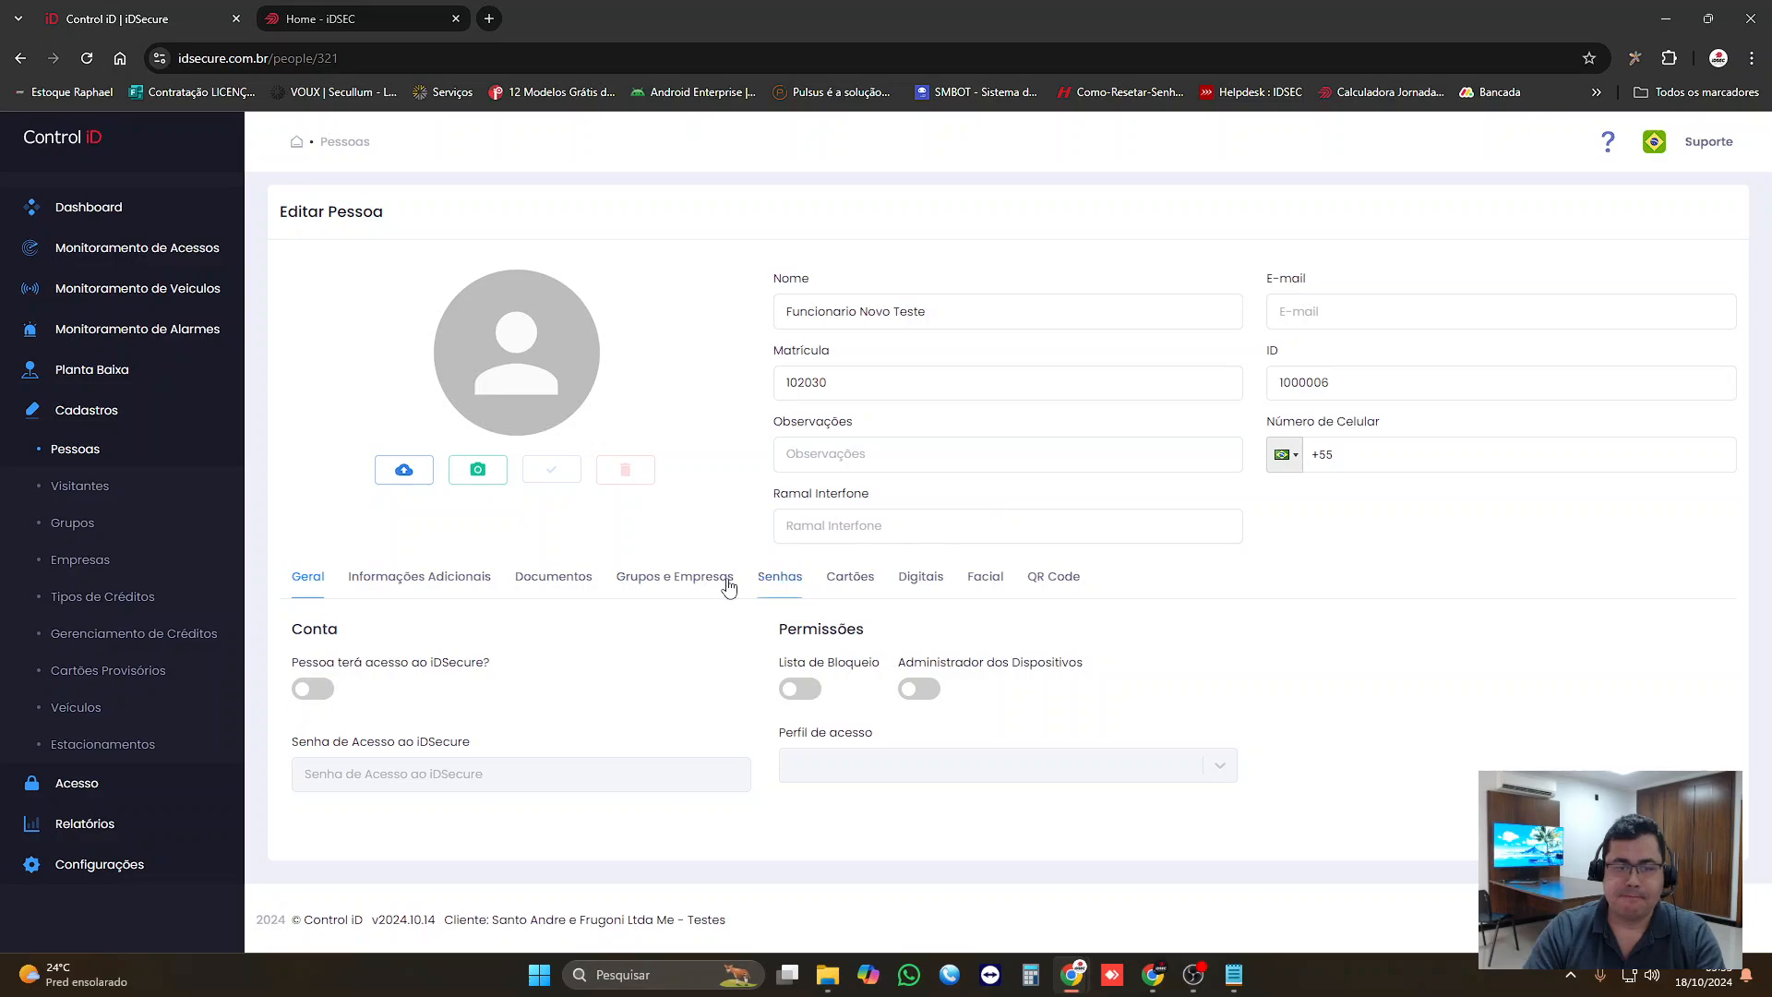
Step: Add the SEM REGRA group to the person's linked groups and companies and save the selection
click(628, 579)
scroll(1452, 685, down, 1)
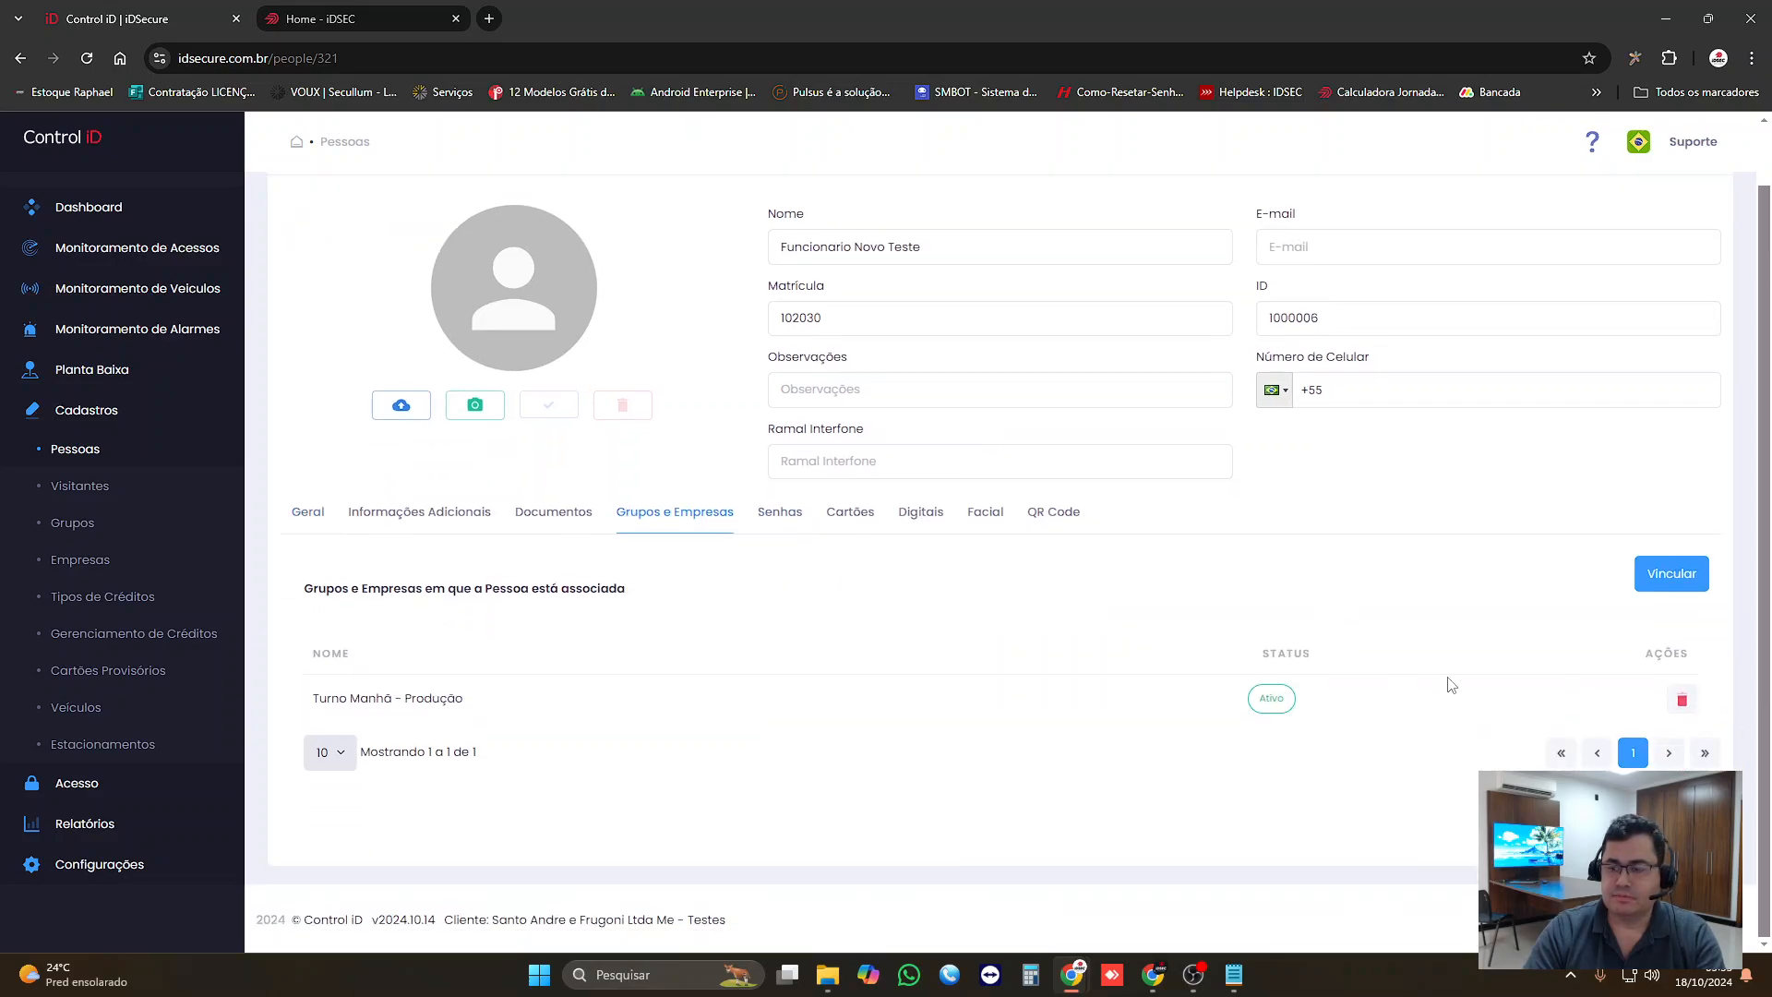
click(1639, 582)
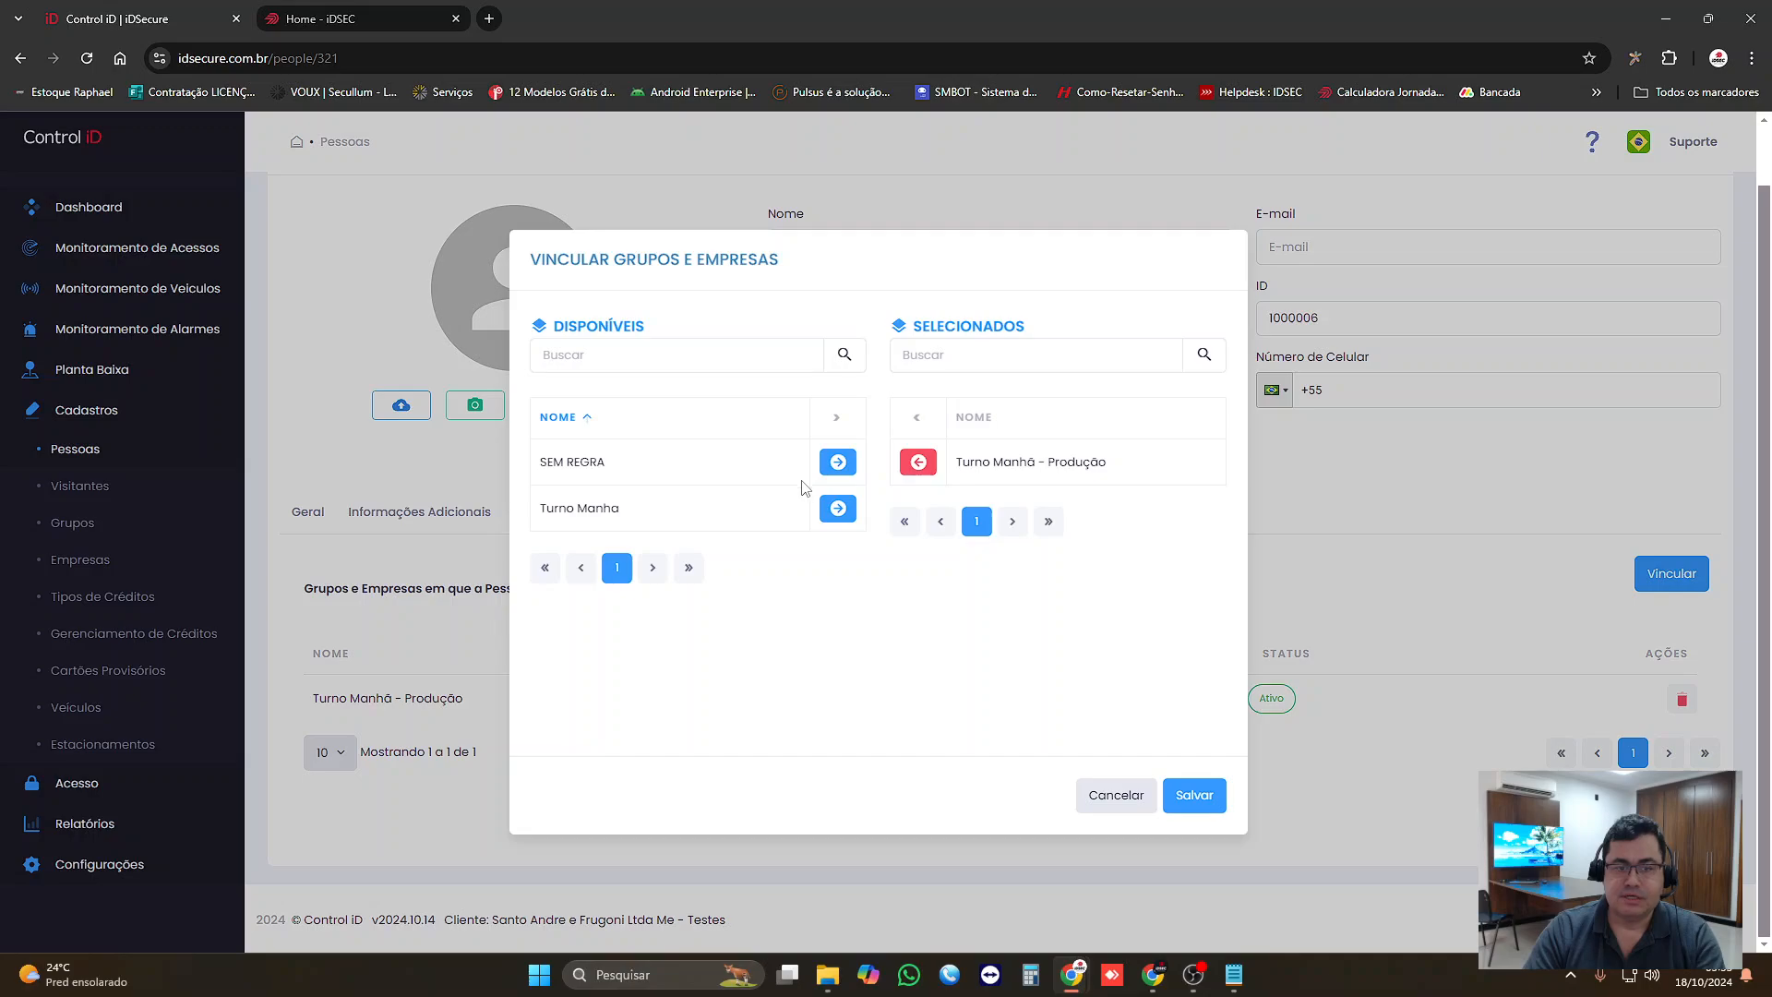
click(838, 462)
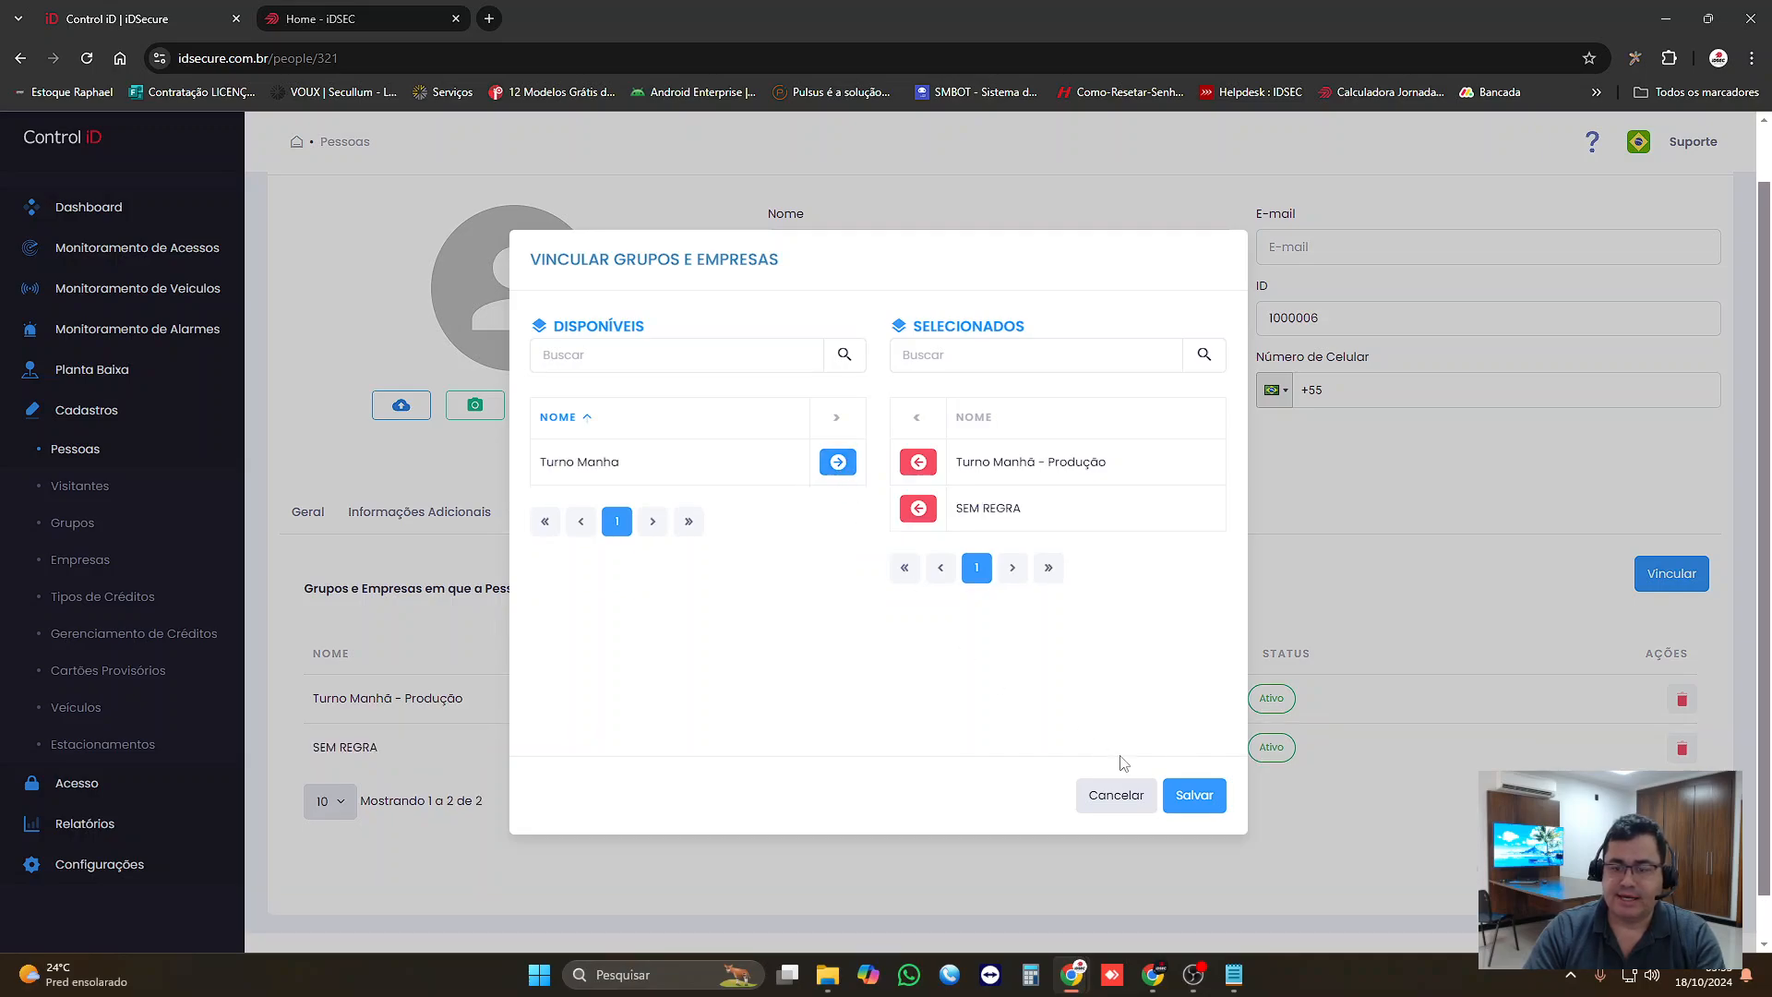
click(1193, 794)
Step: Remove the Turno Manhã - Produção group from the person's associated groups and save the record
click(1682, 699)
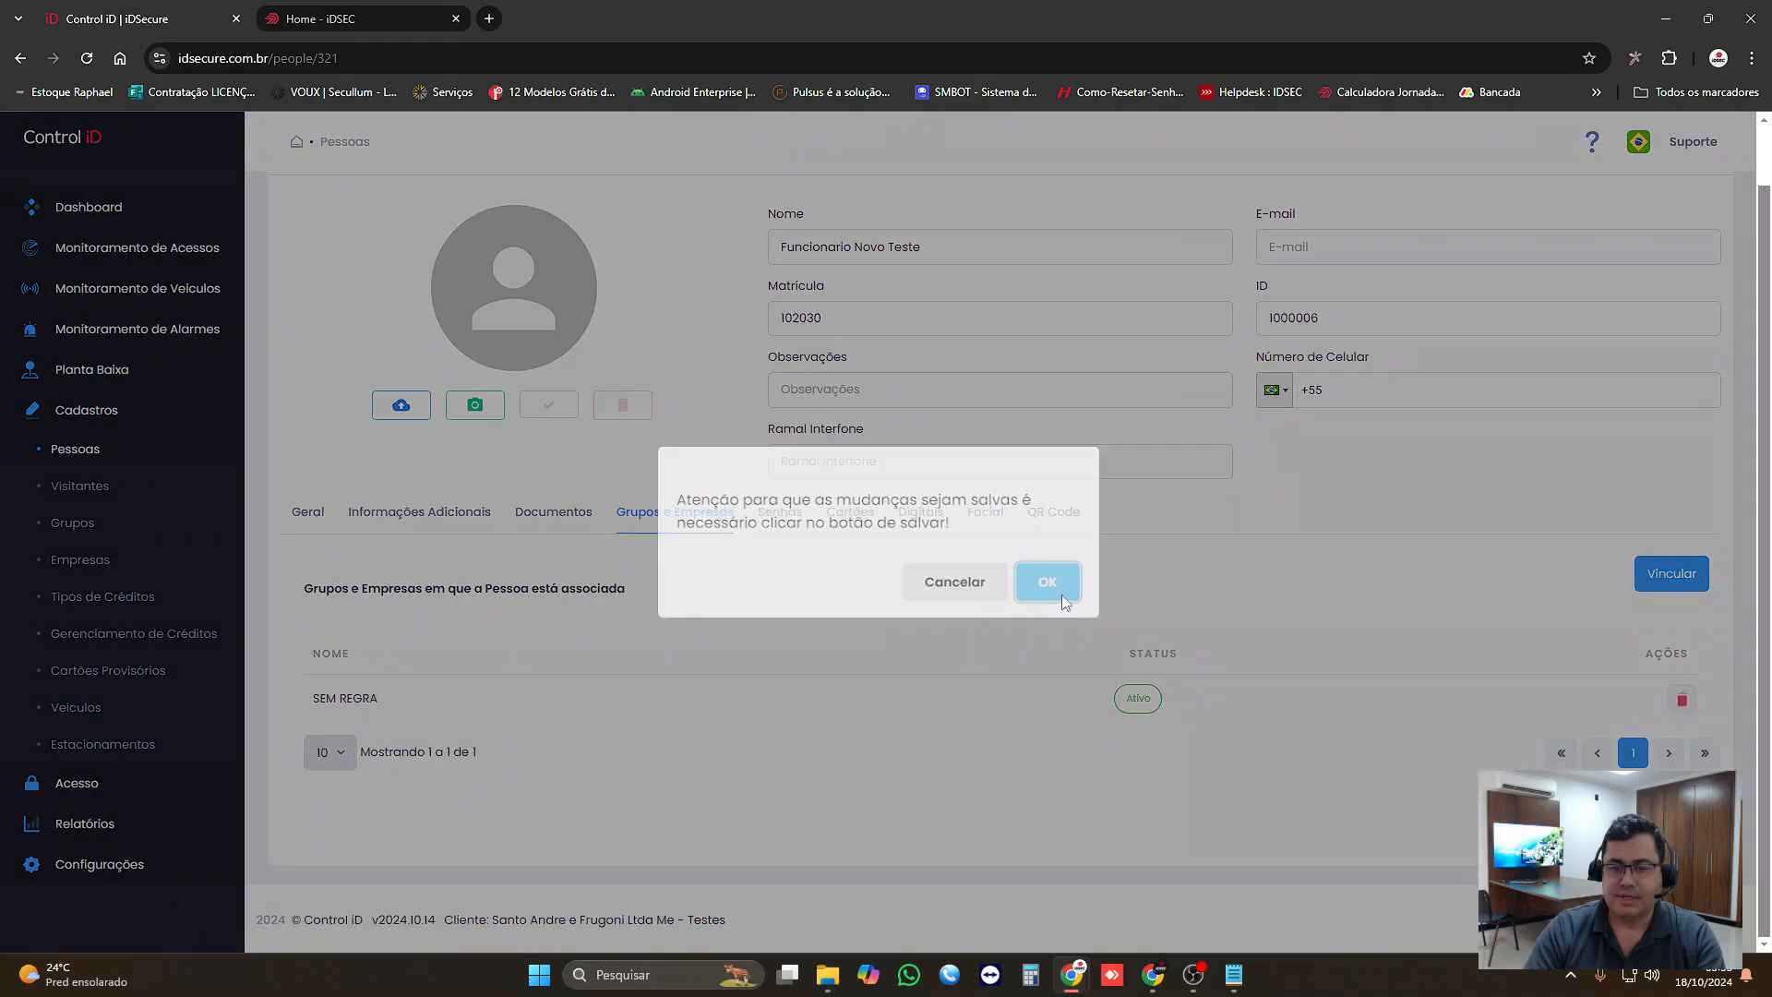
click(1059, 590)
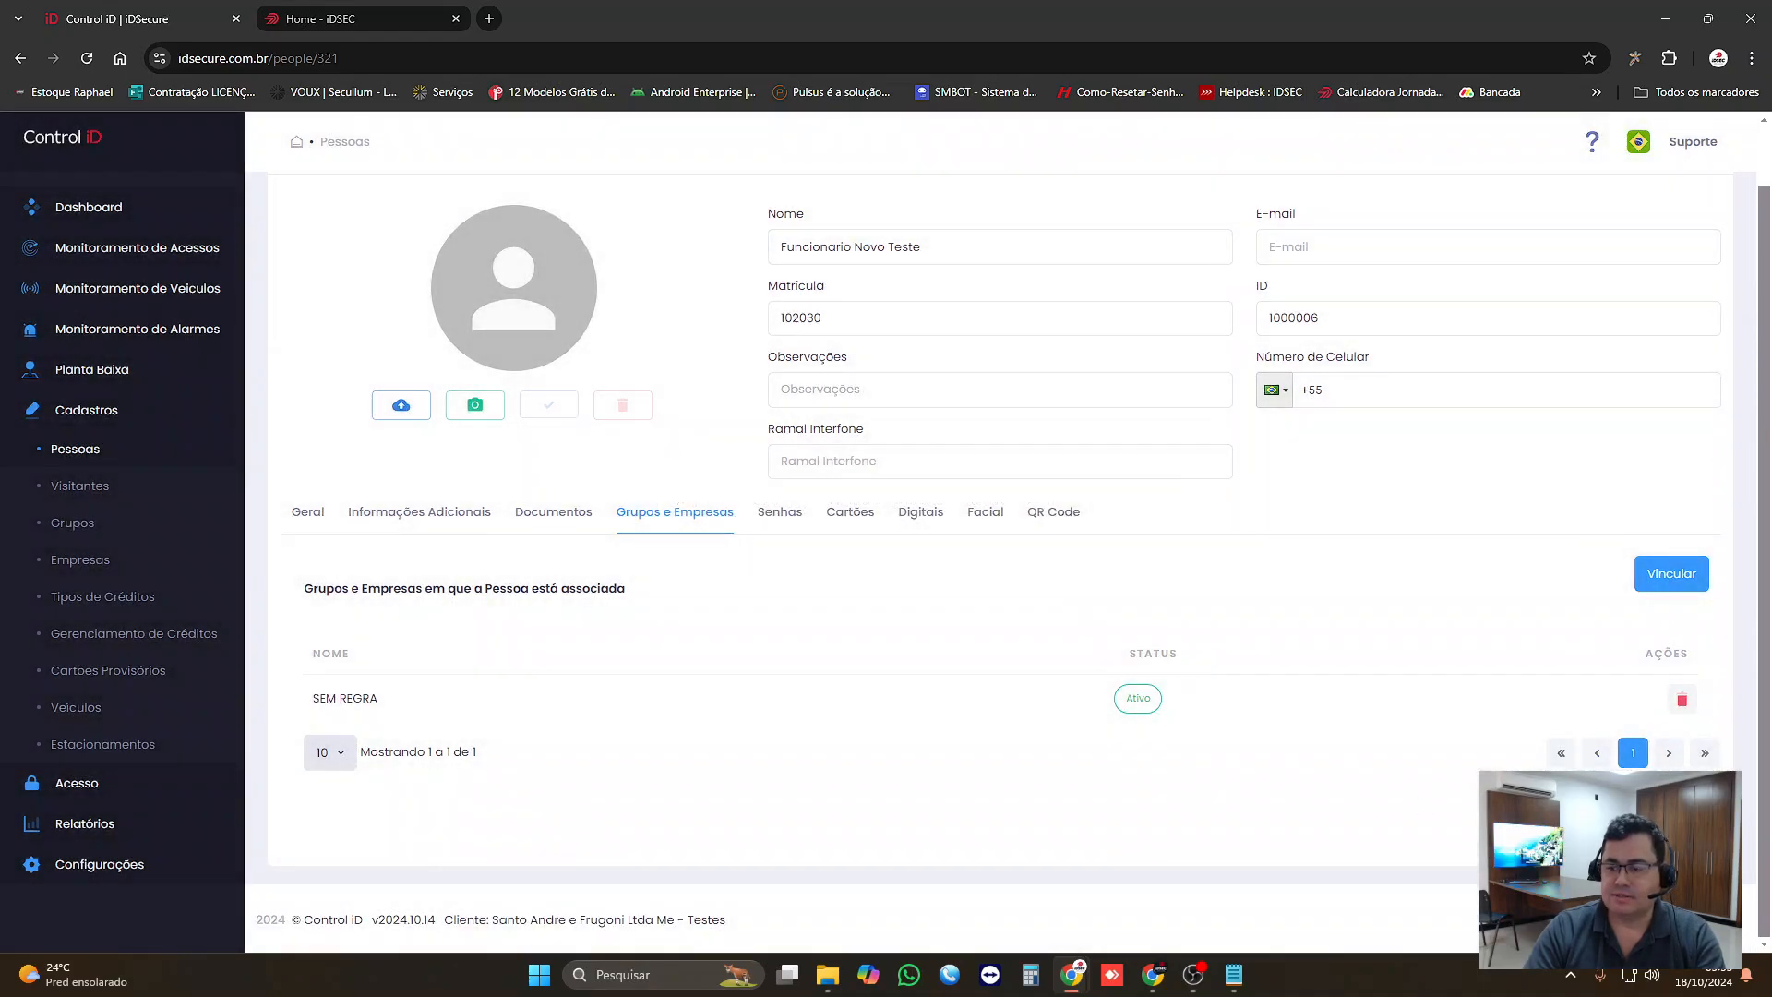
click(1678, 826)
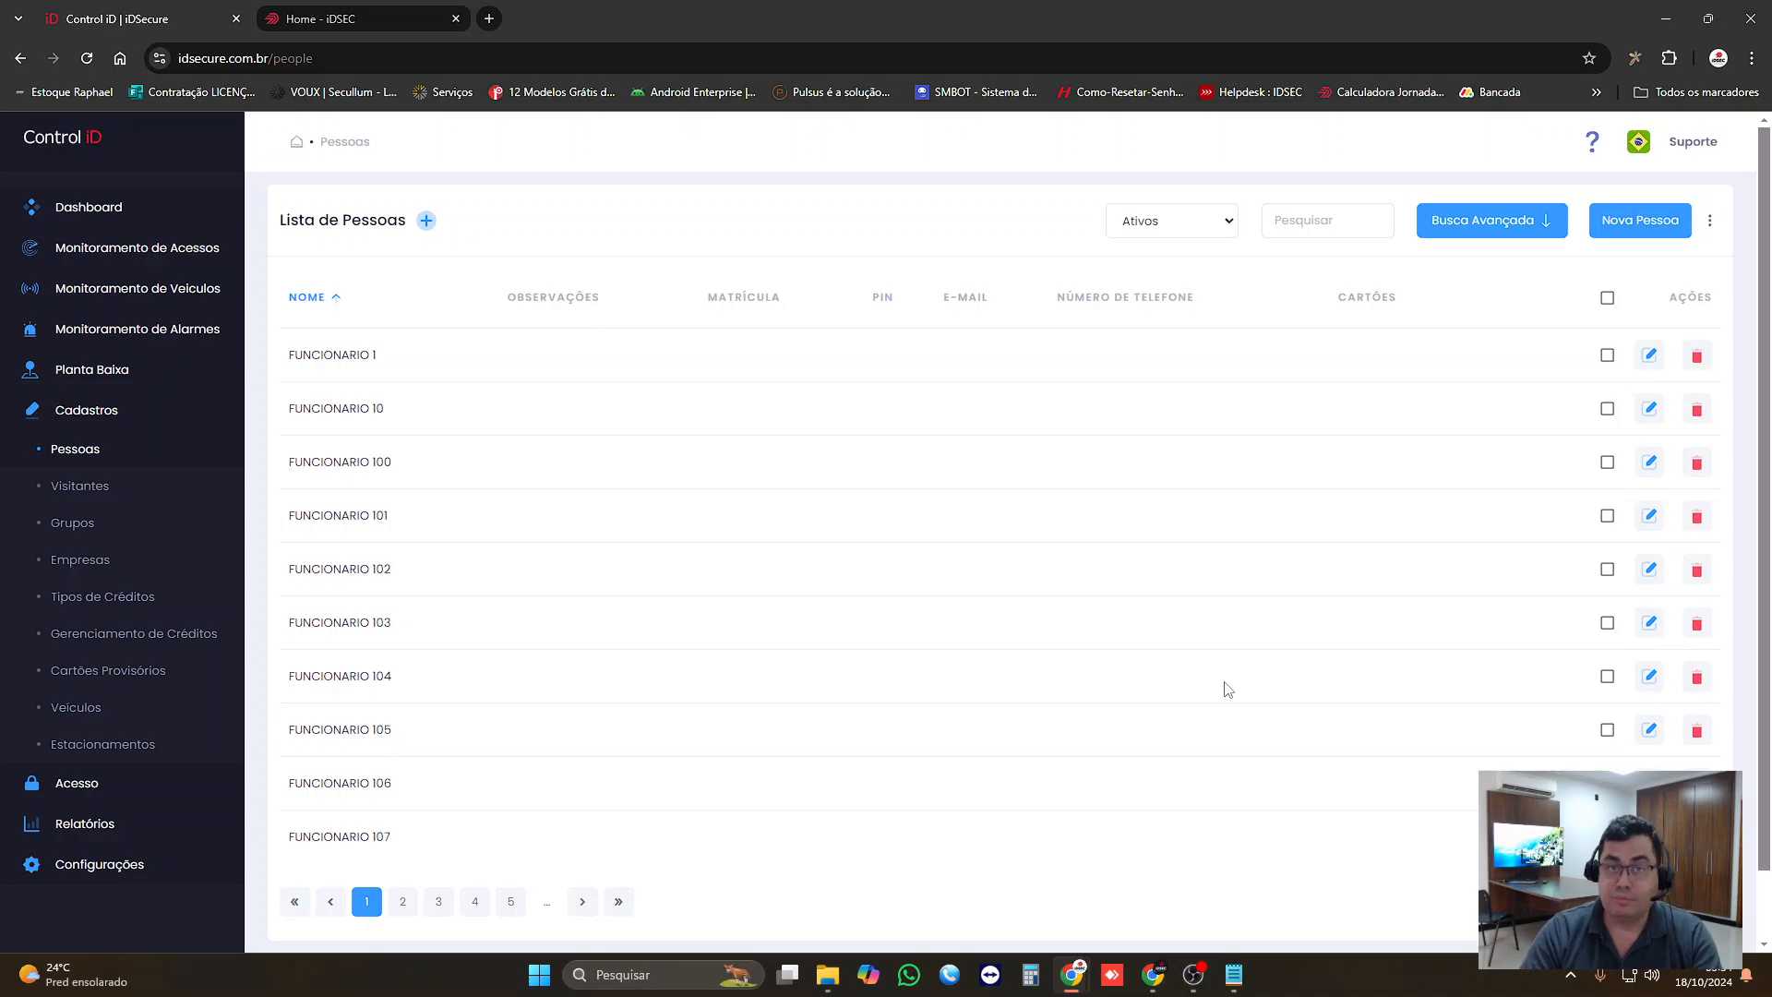
Step: Review the lists of groups, schedules (Horários) and access rules (Regras de Acesso)
click(83, 526)
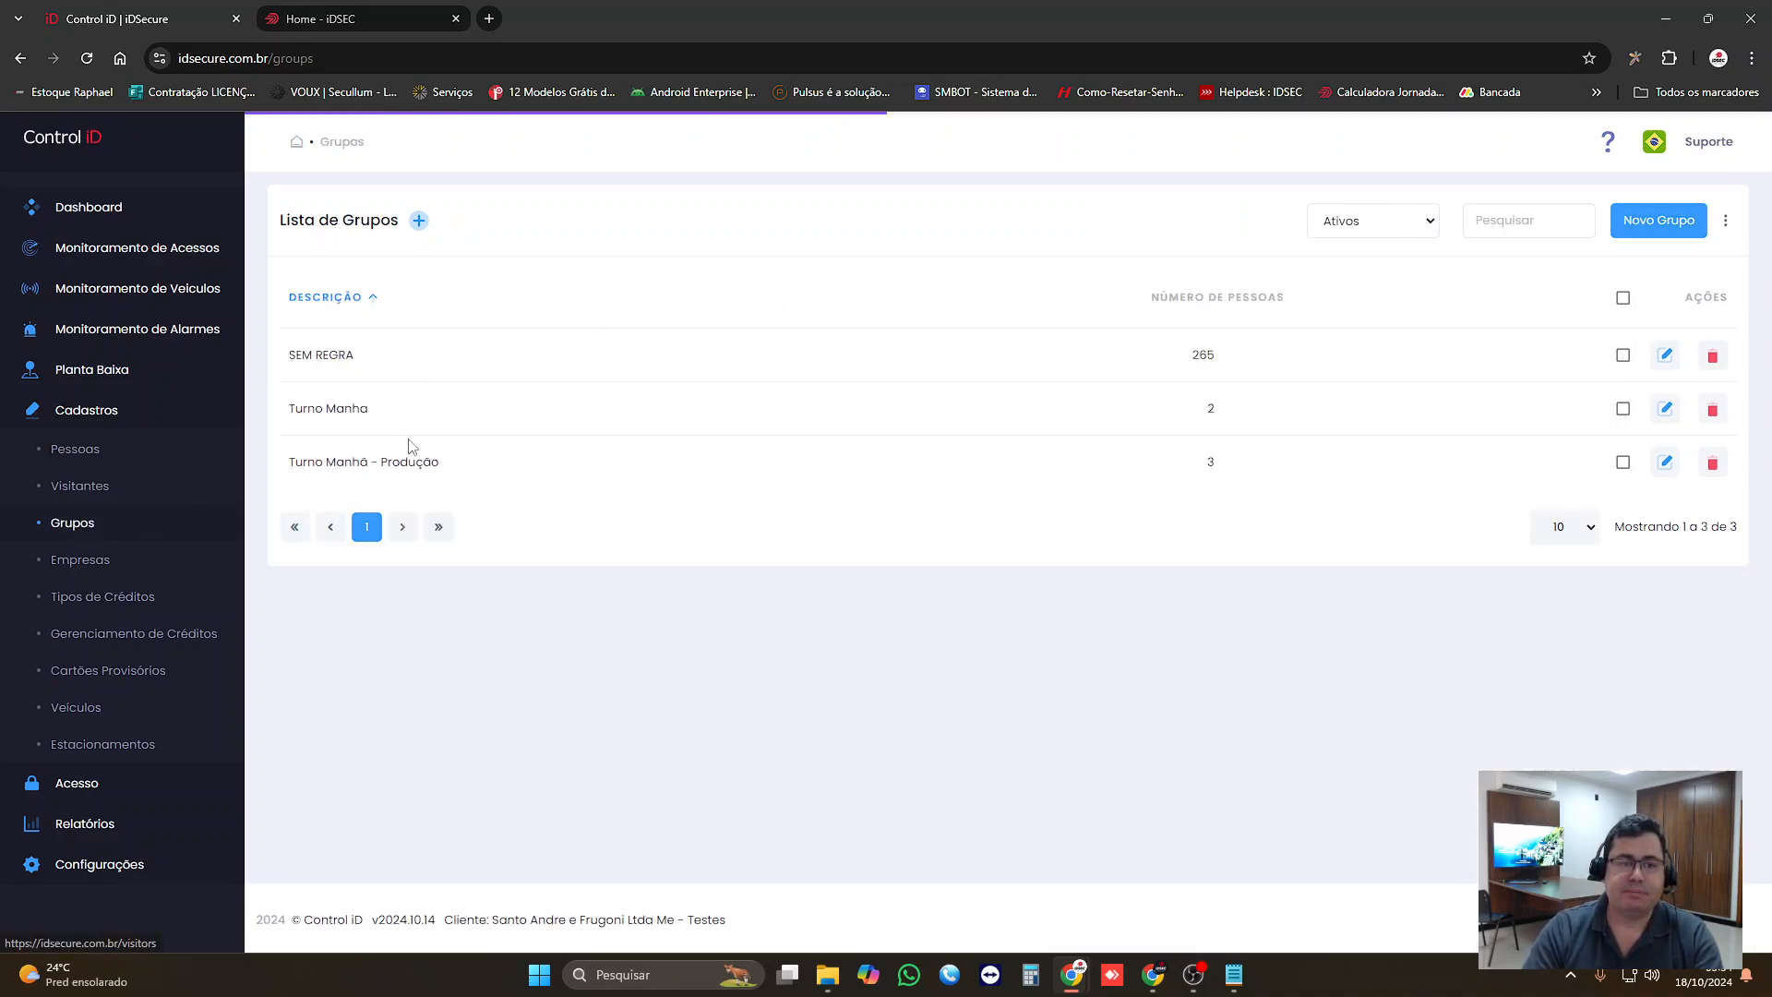
click(106, 423)
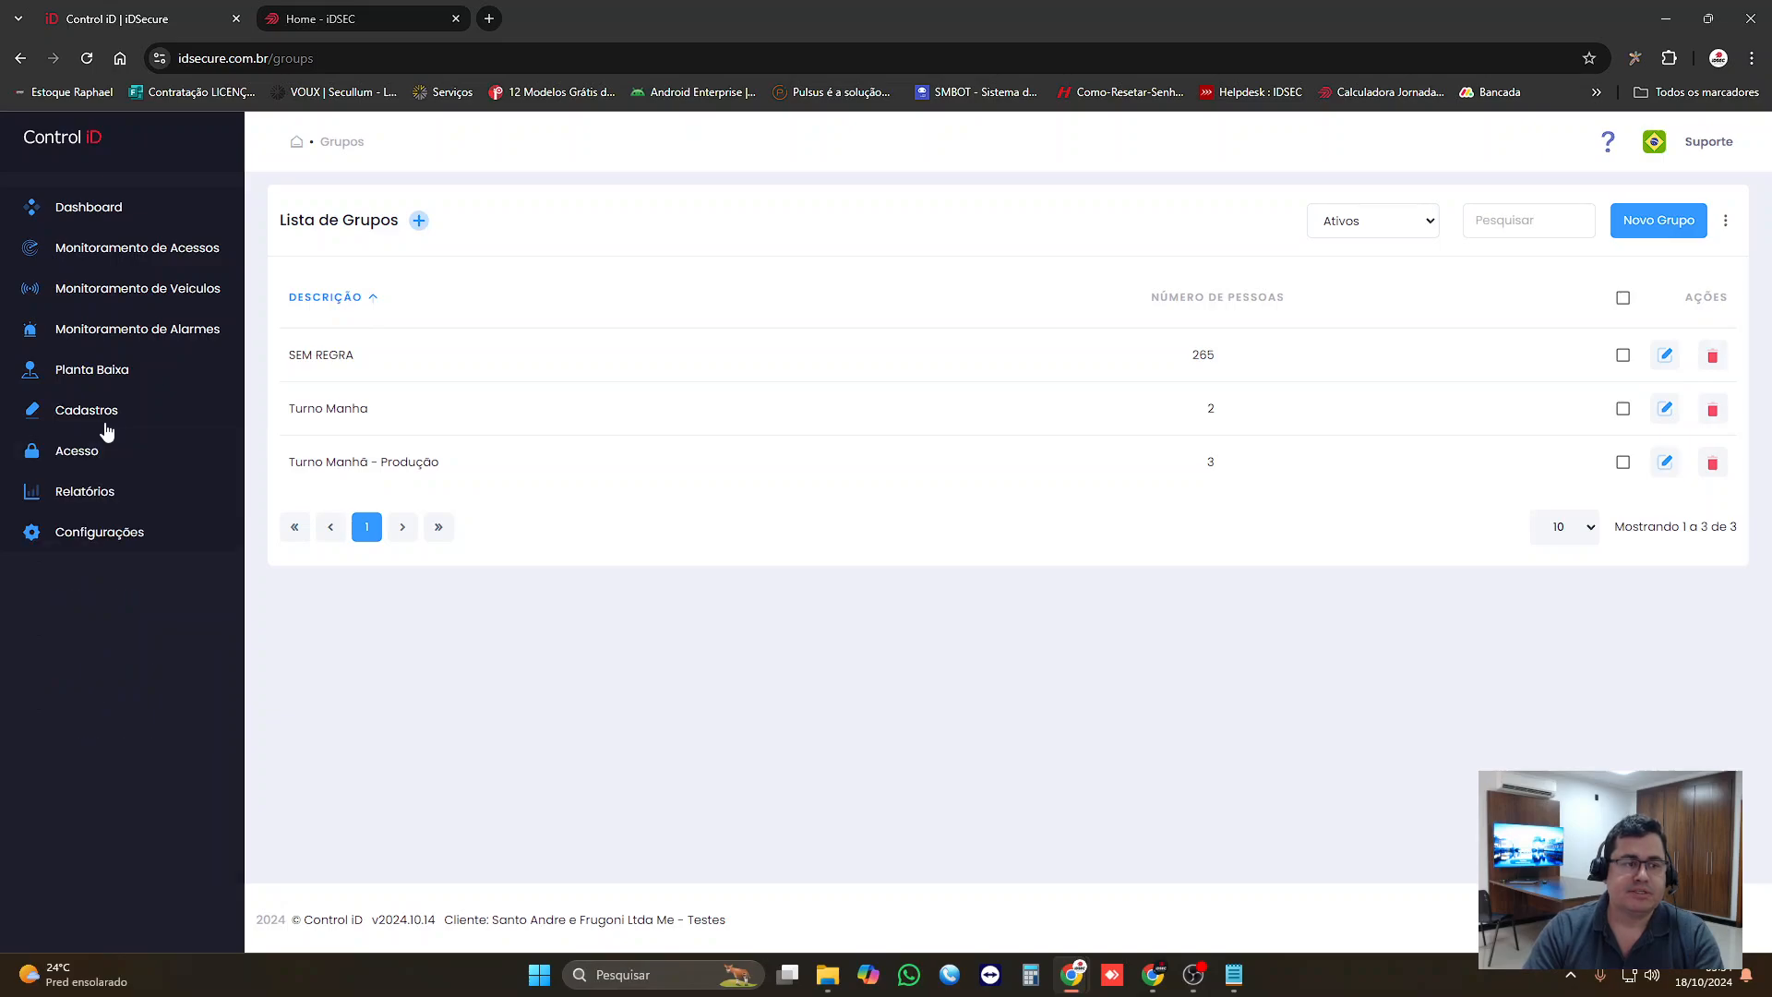
click(92, 464)
click(78, 564)
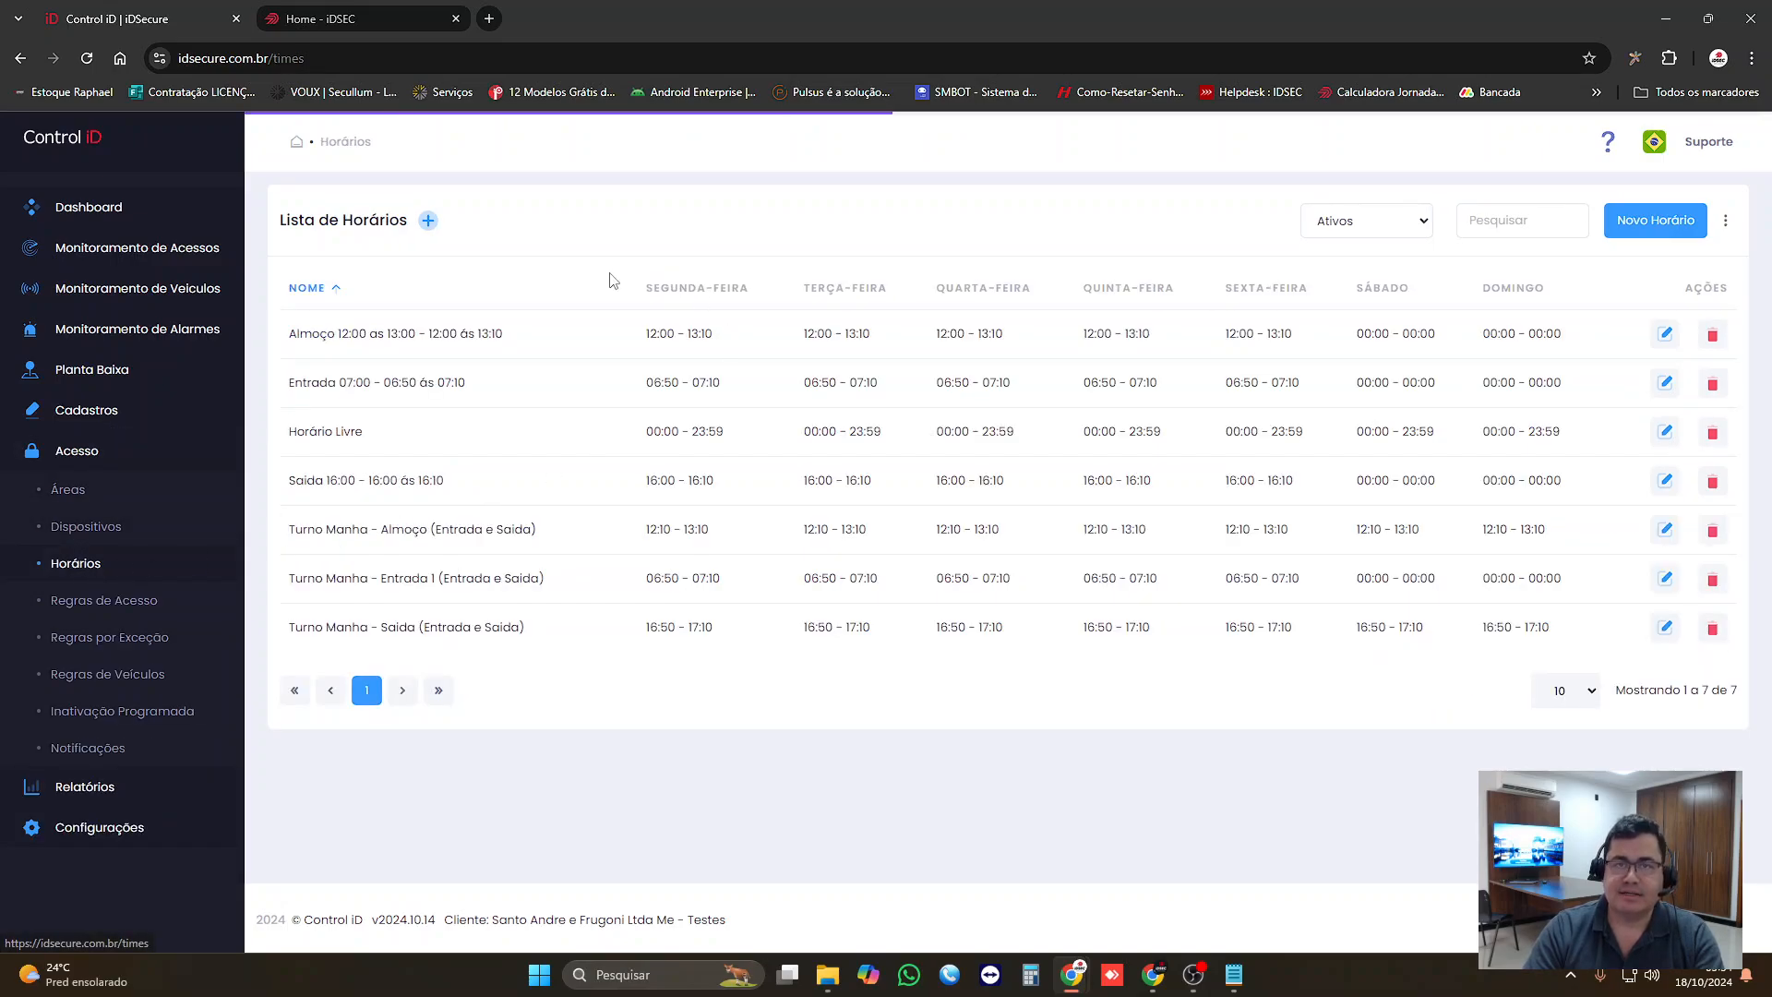
click(100, 600)
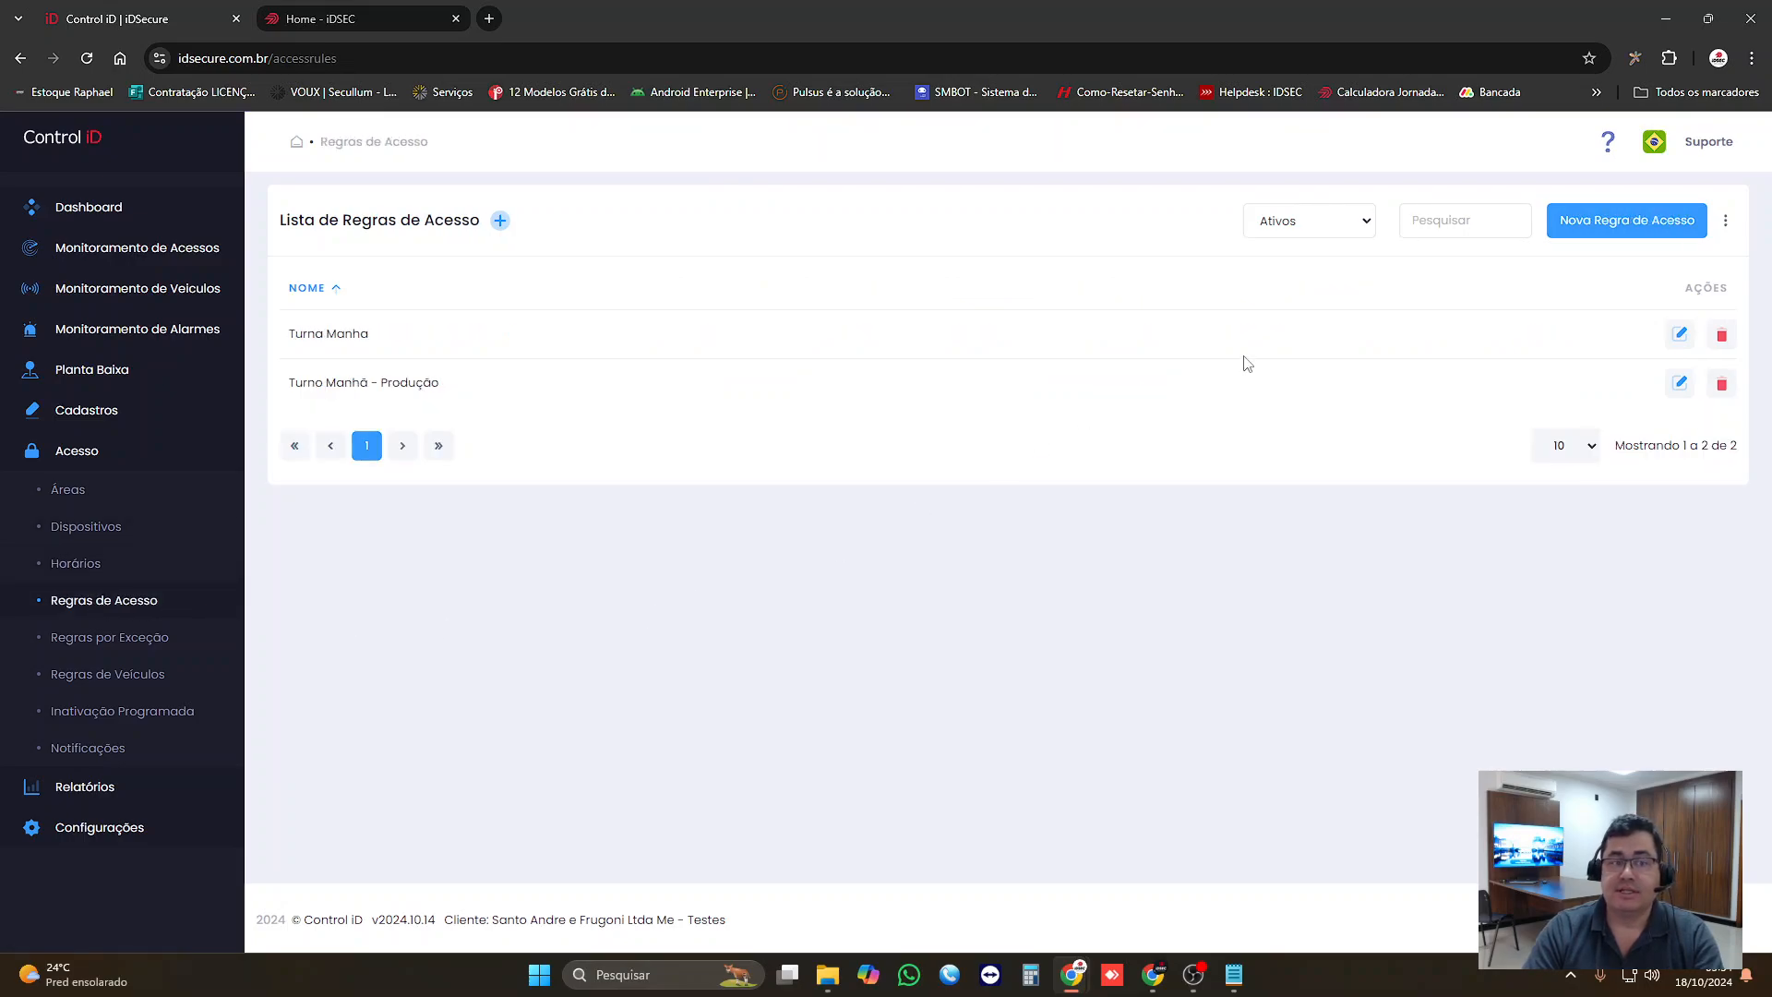
Step: Open the Turno Manhã - Produção access rule and compare its Pessoas and Grupos e Empresas selections under Quem?
click(1680, 383)
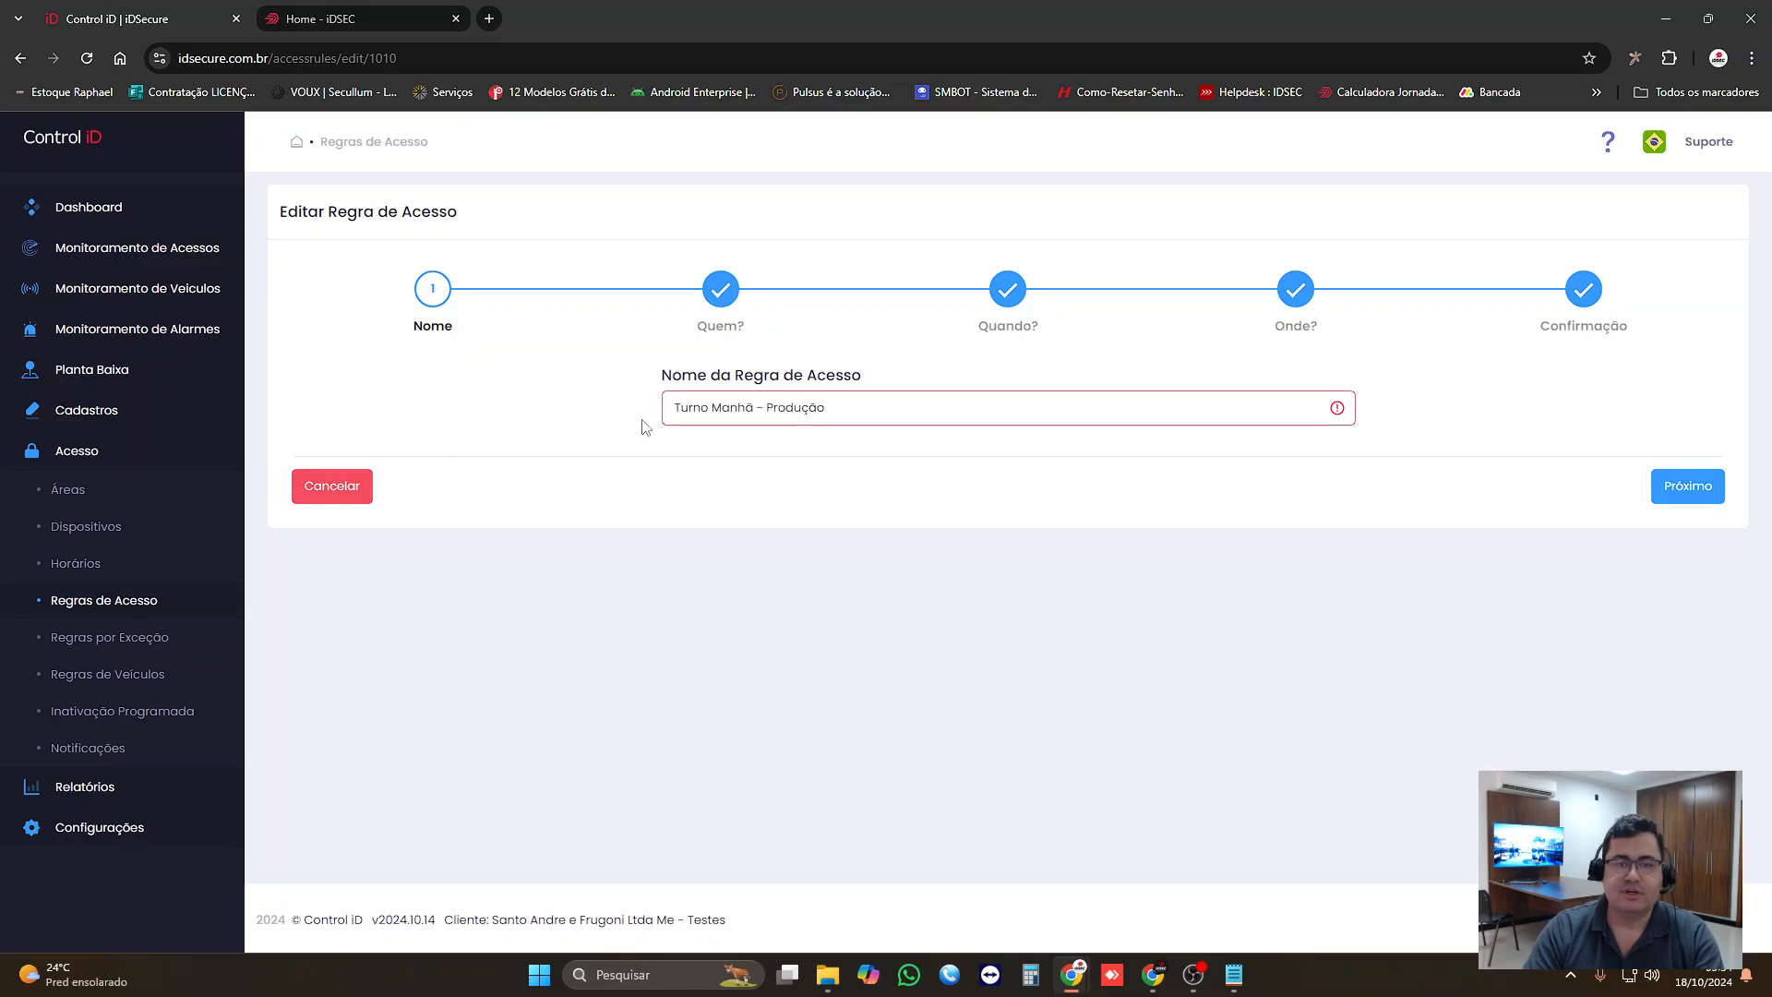
click(1654, 489)
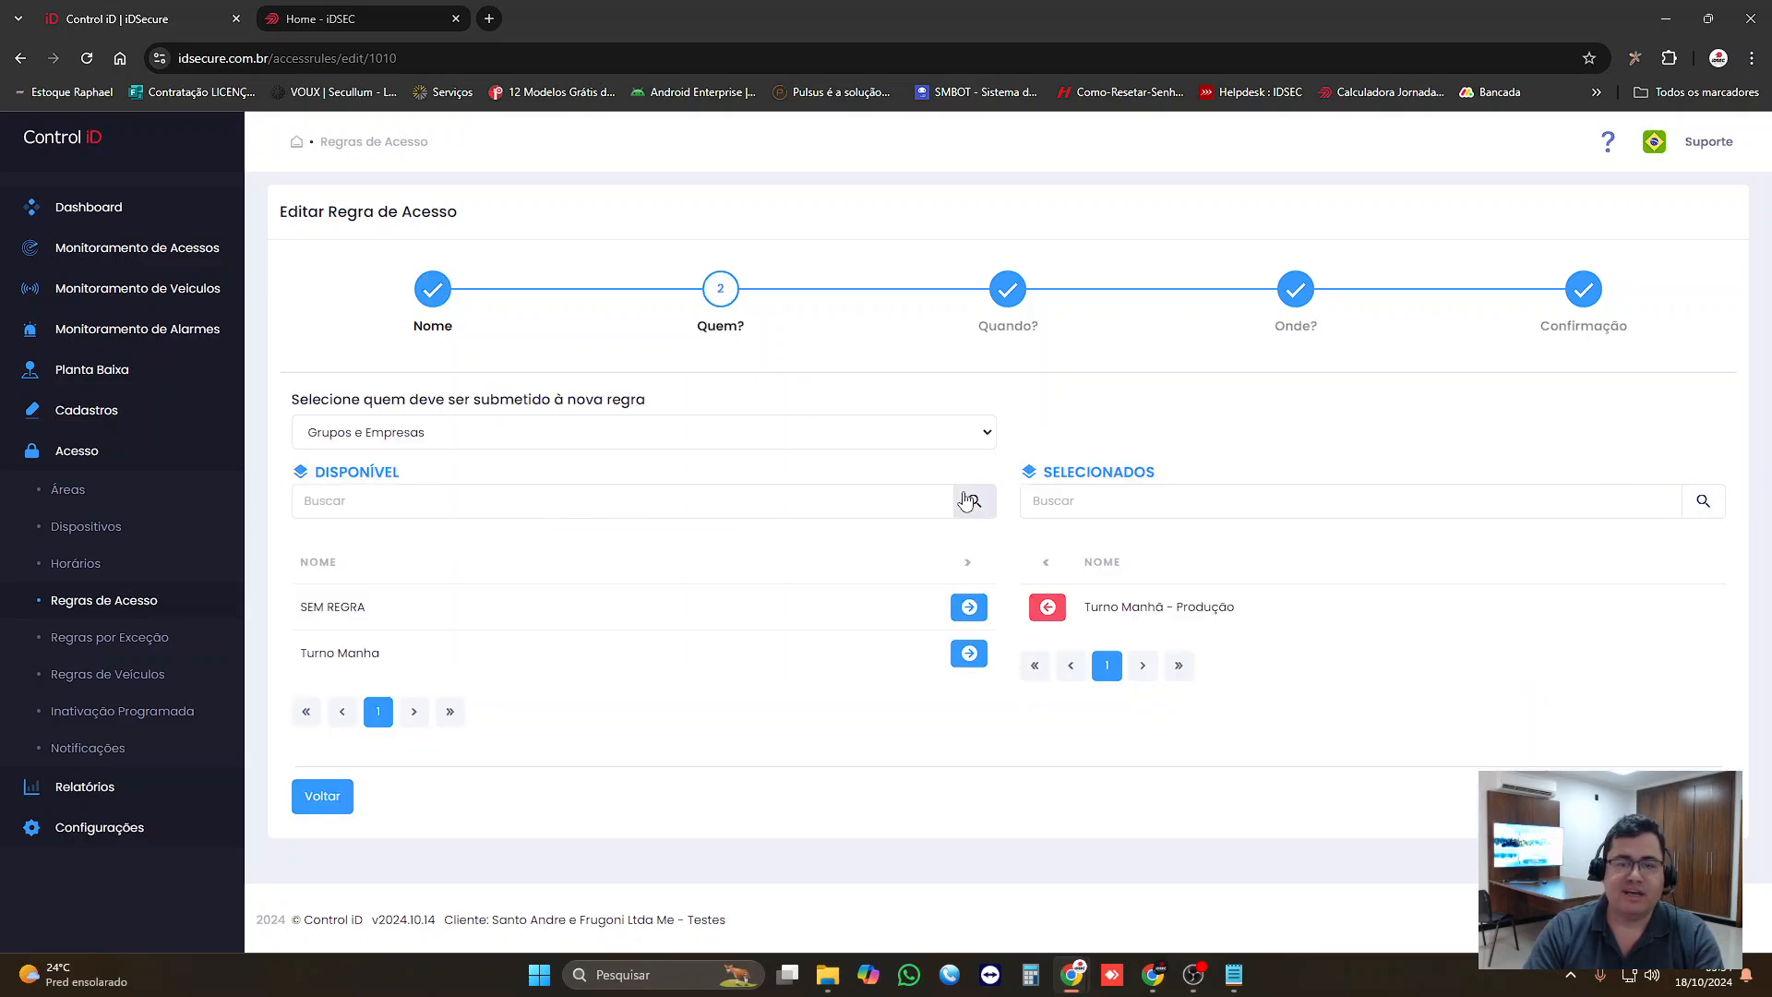
click(985, 435)
click(435, 463)
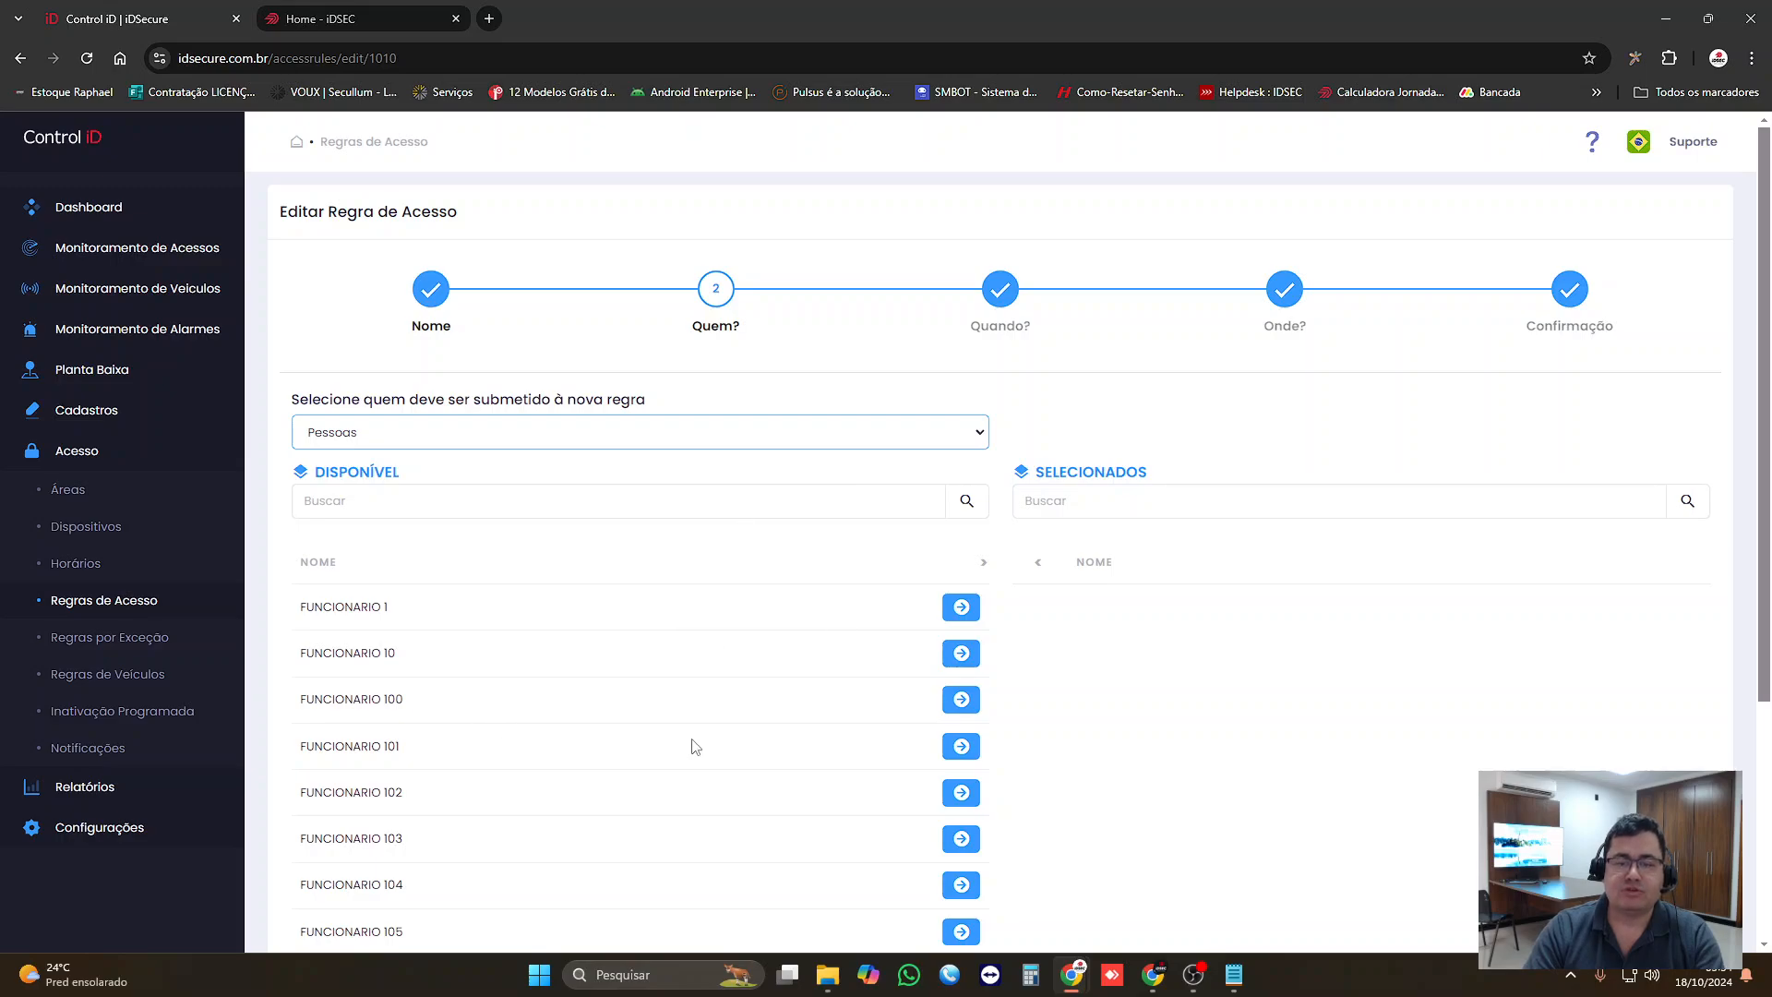
click(874, 441)
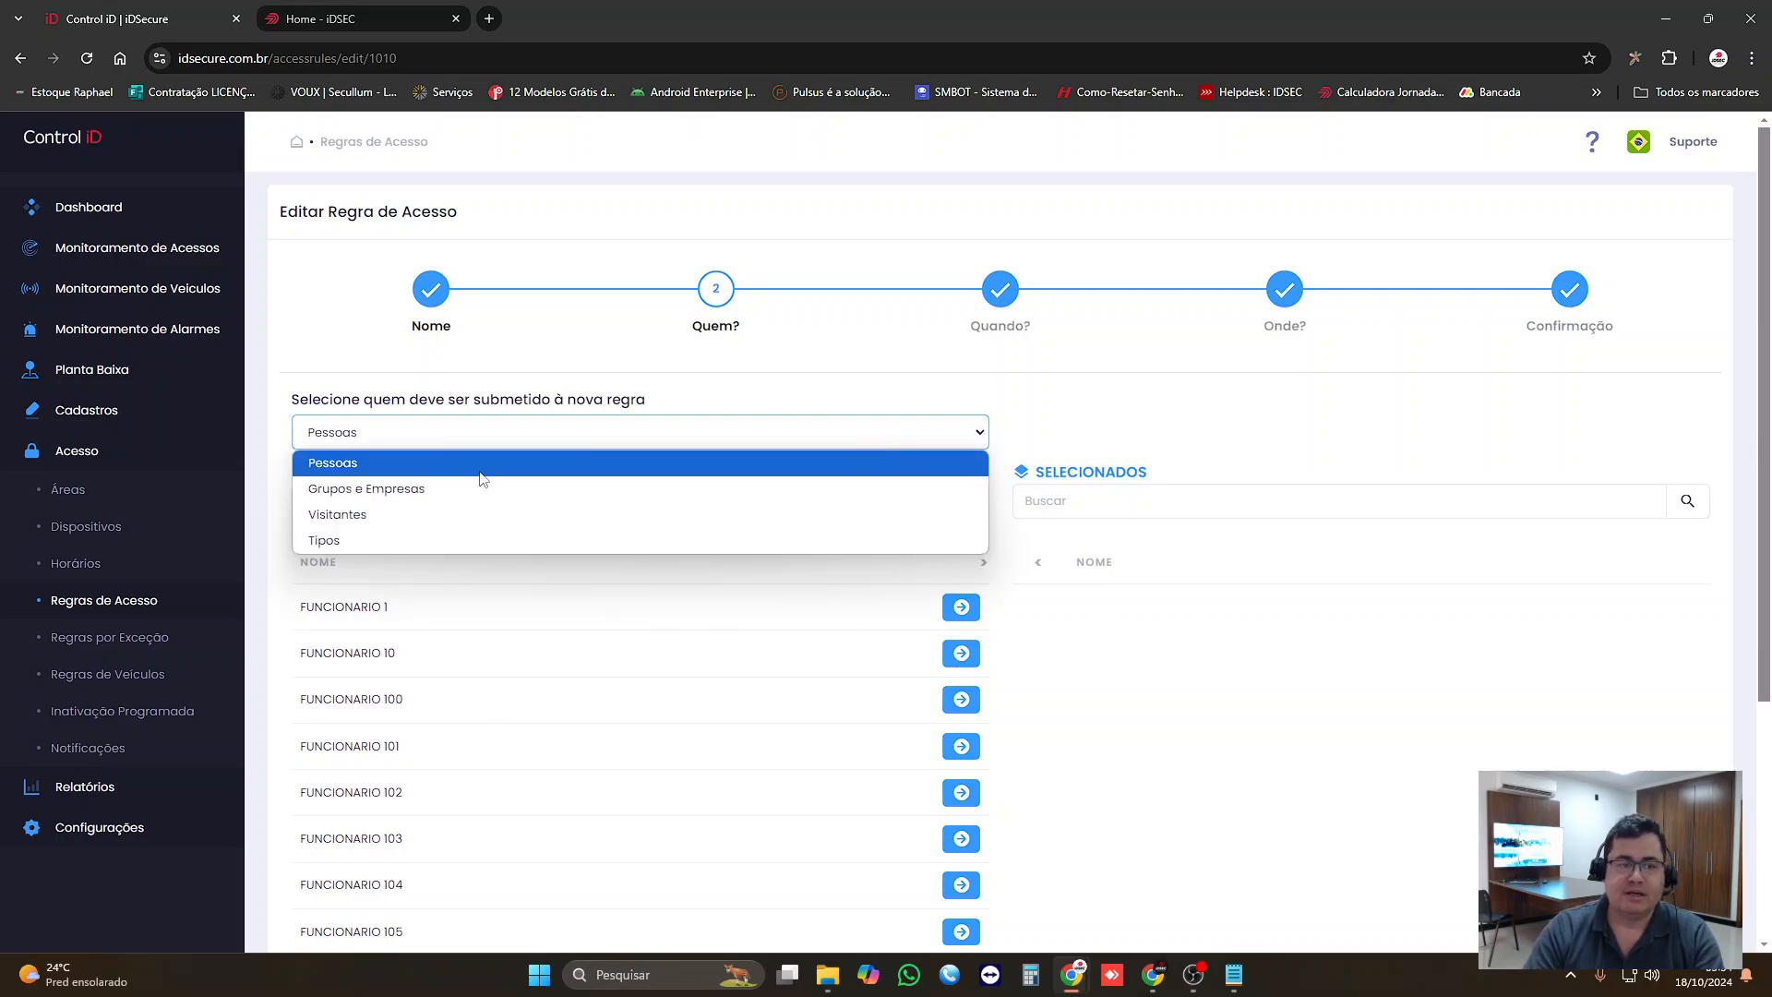
click(475, 490)
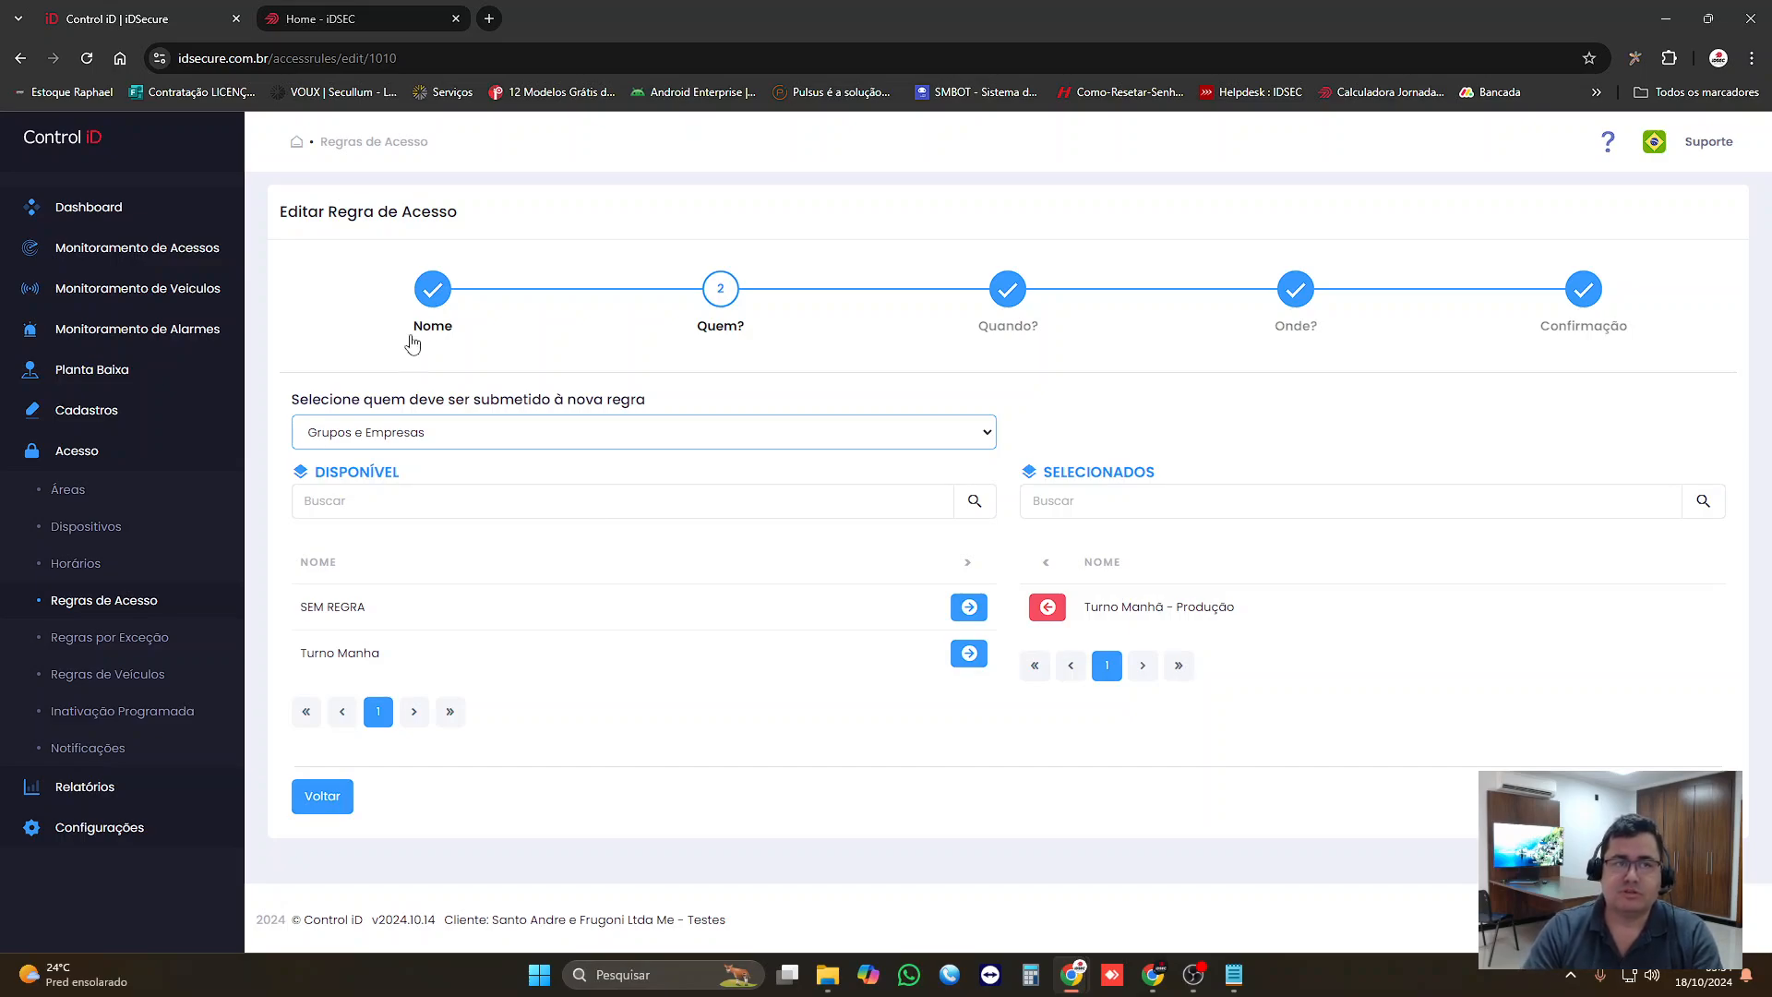
Step: Switch to the iDSEC website's home page
click(352, 15)
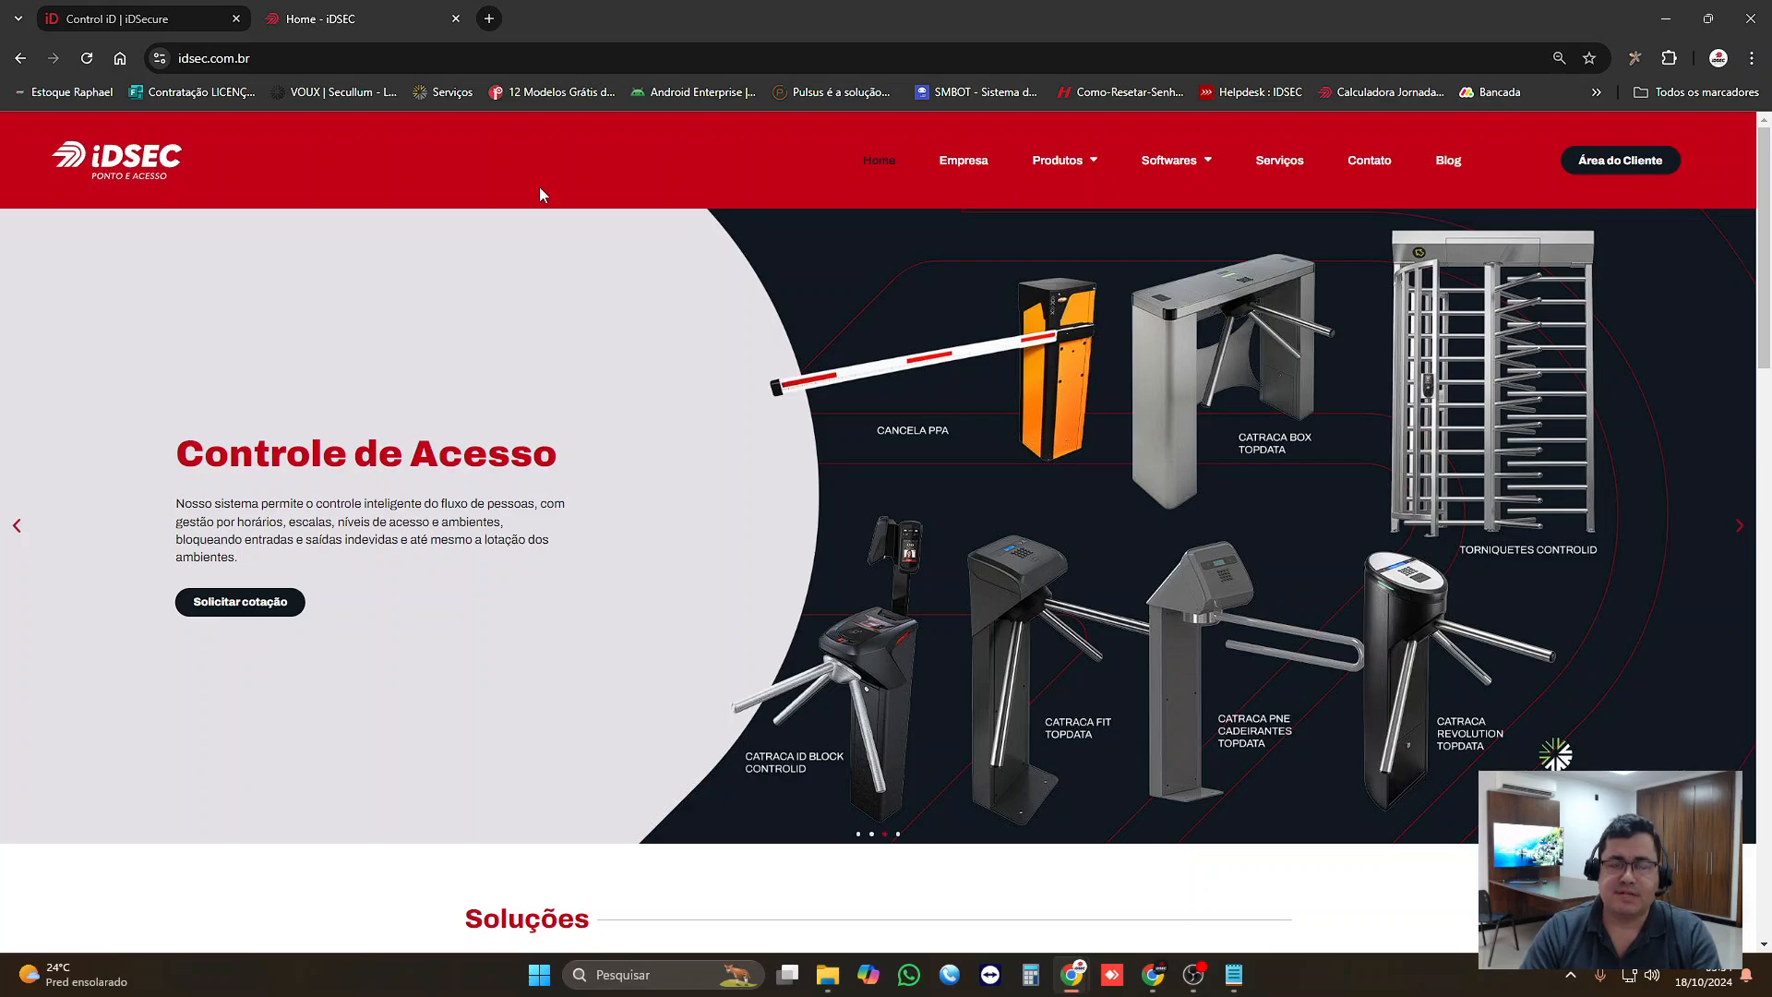